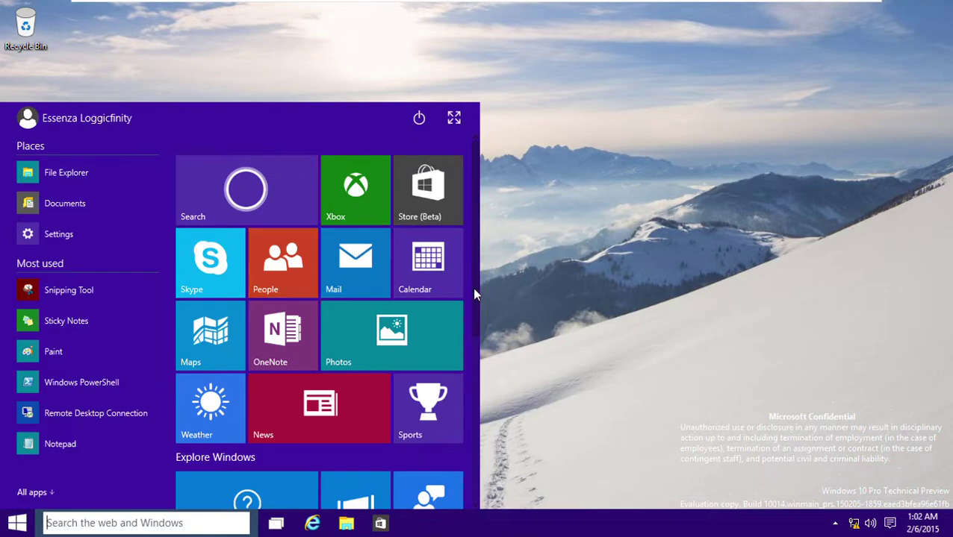
- Look through the Start menu tiles, open the Store (Beta) app and maximize its window
drag(475, 295, 502, 485)
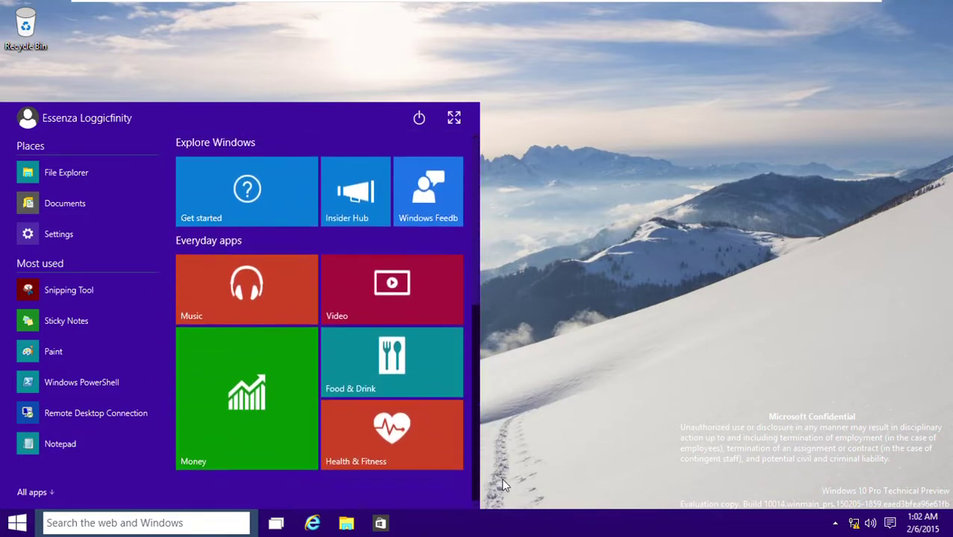
scroll(449, 289, up, 5)
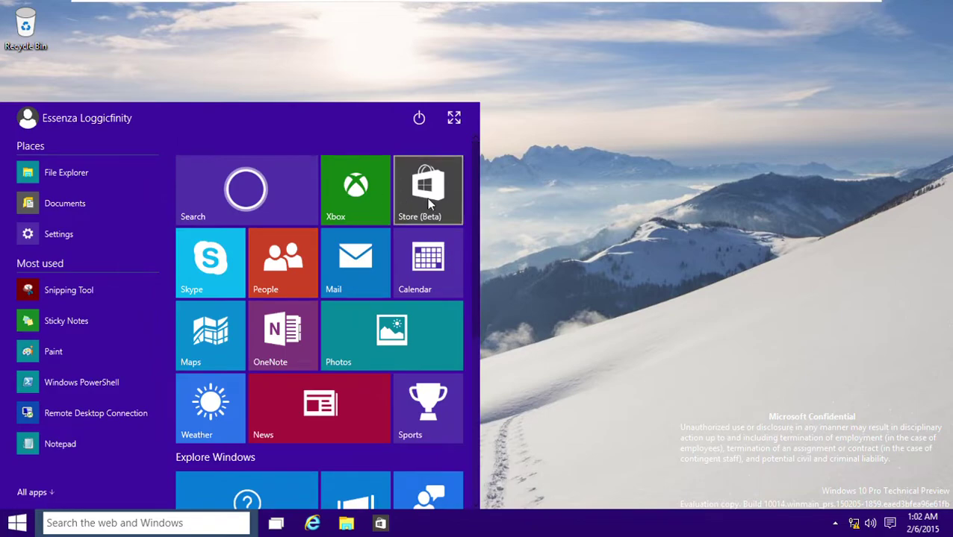
click(430, 205)
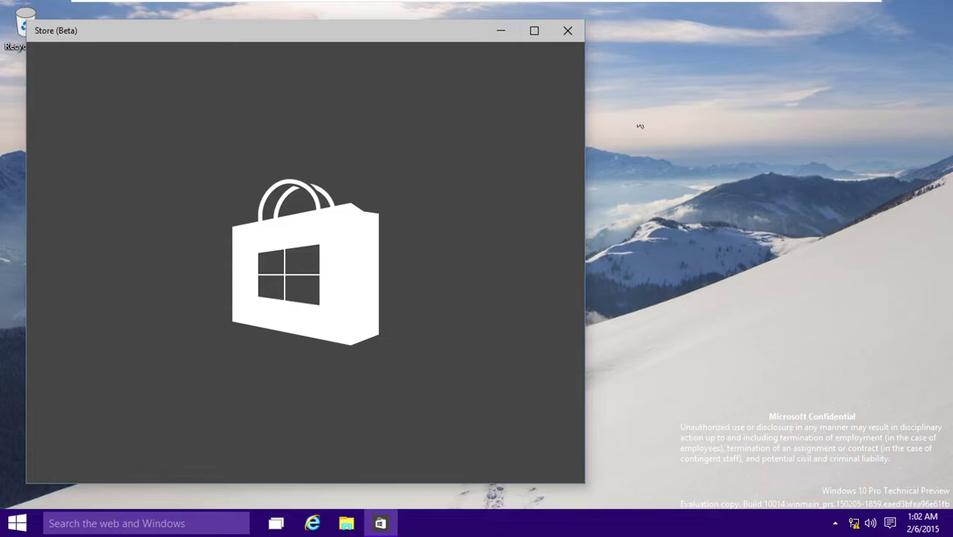
click(533, 30)
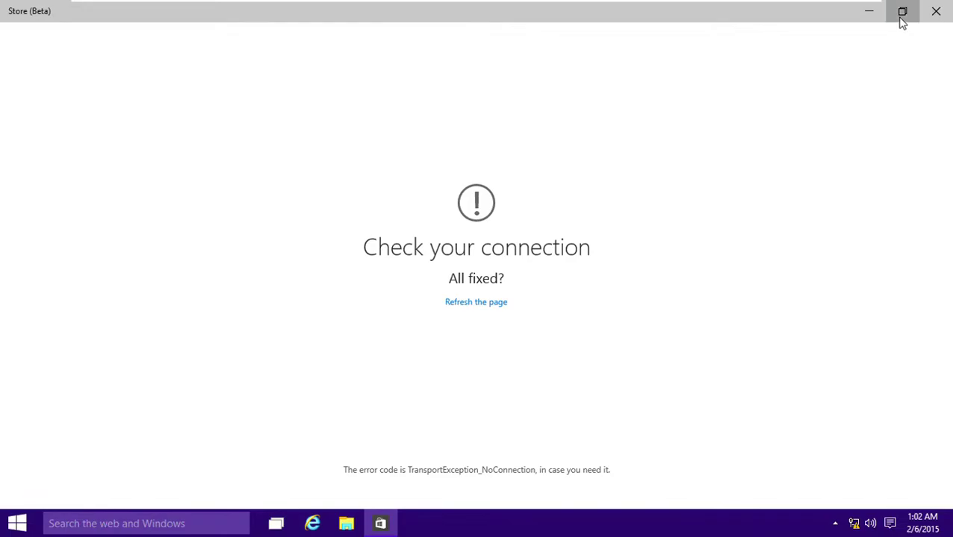
- Switch the Store window back and forth between restored and maximized size, and close it
click(901, 14)
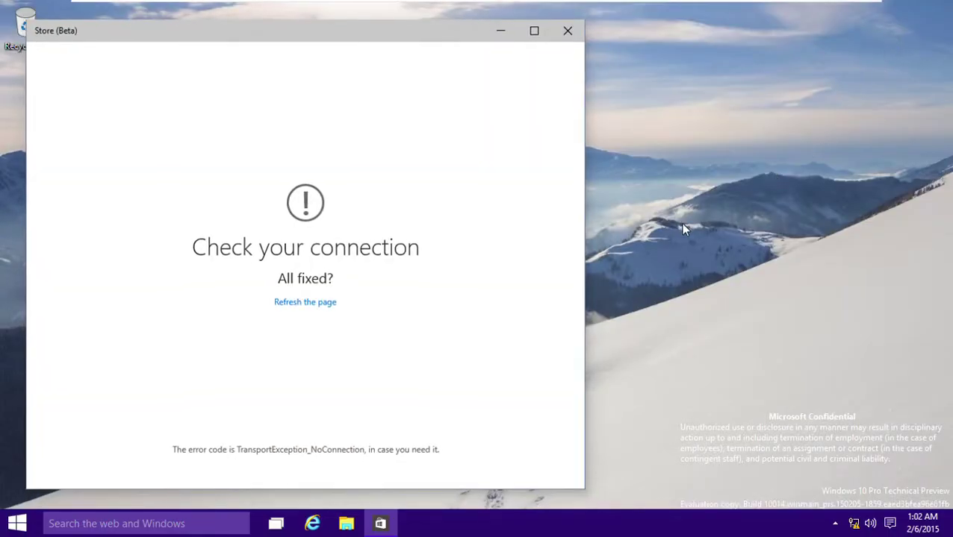
click(535, 32)
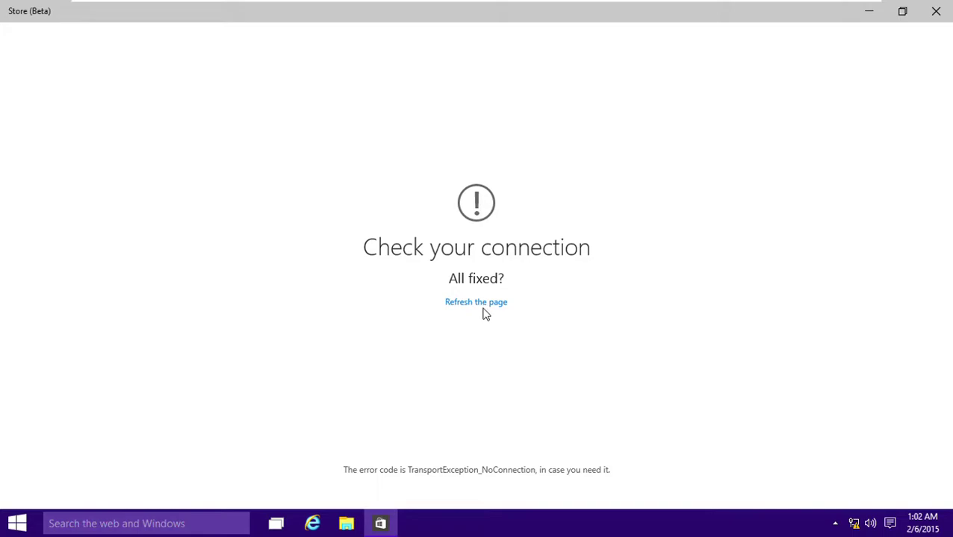
click(901, 11)
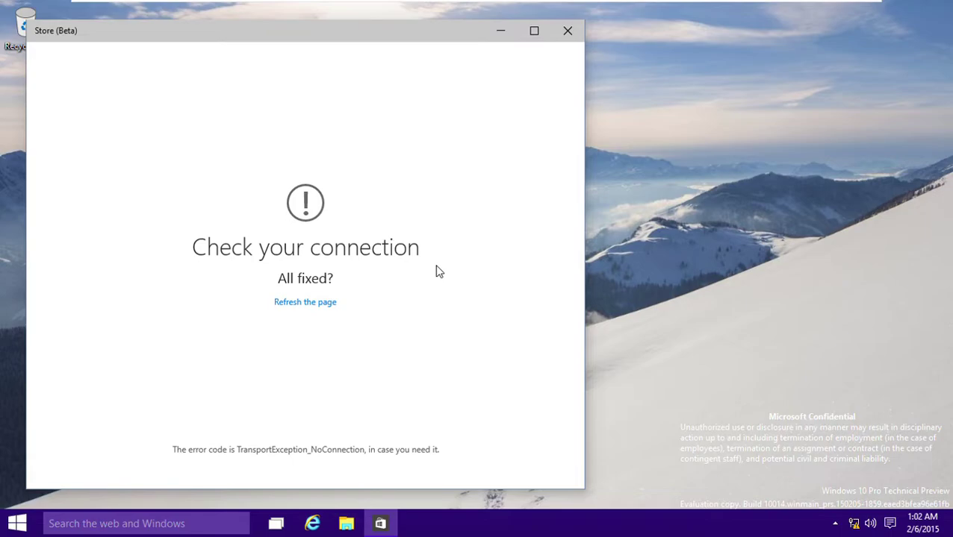
double_click(332, 34)
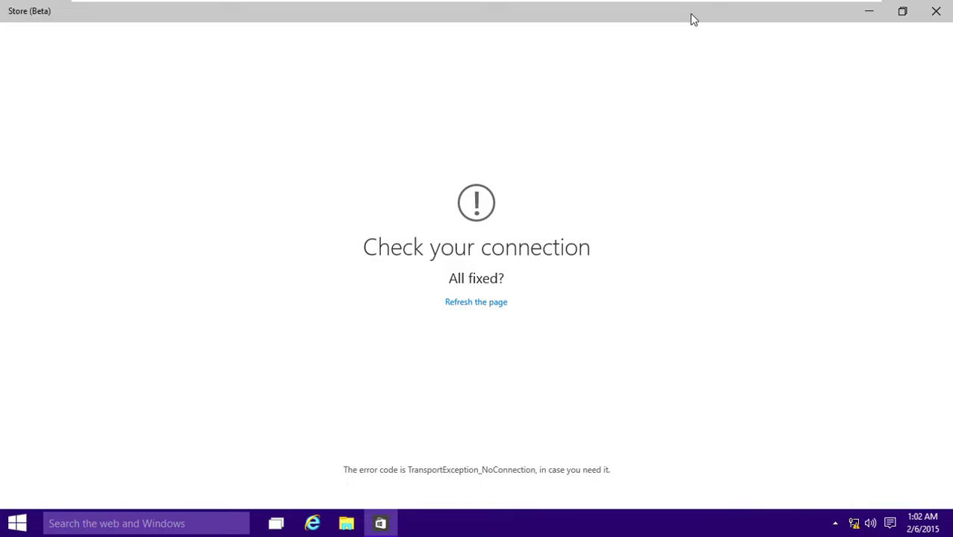
click(936, 12)
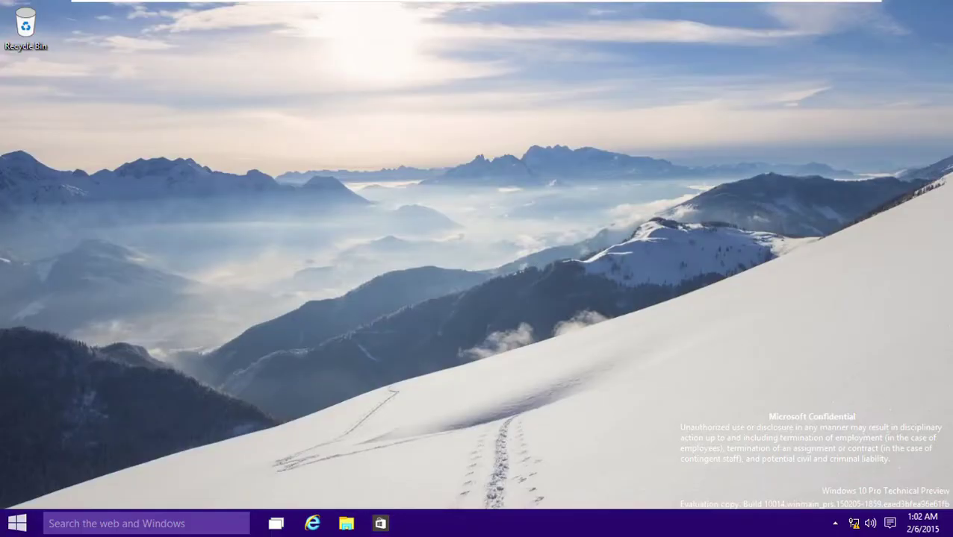
- Try to switch this PC to a Microsoft account through the Mail app, and close Mail
click(17, 523)
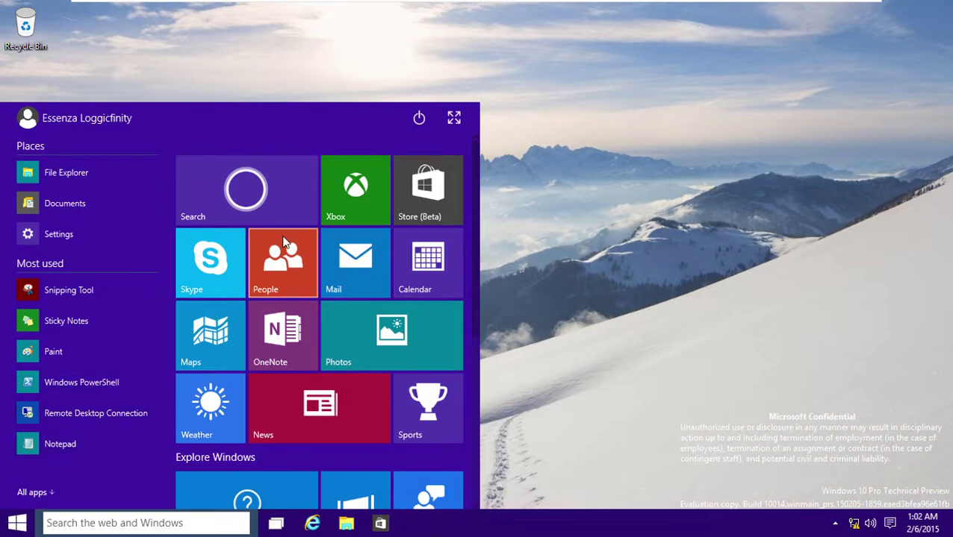
click(343, 265)
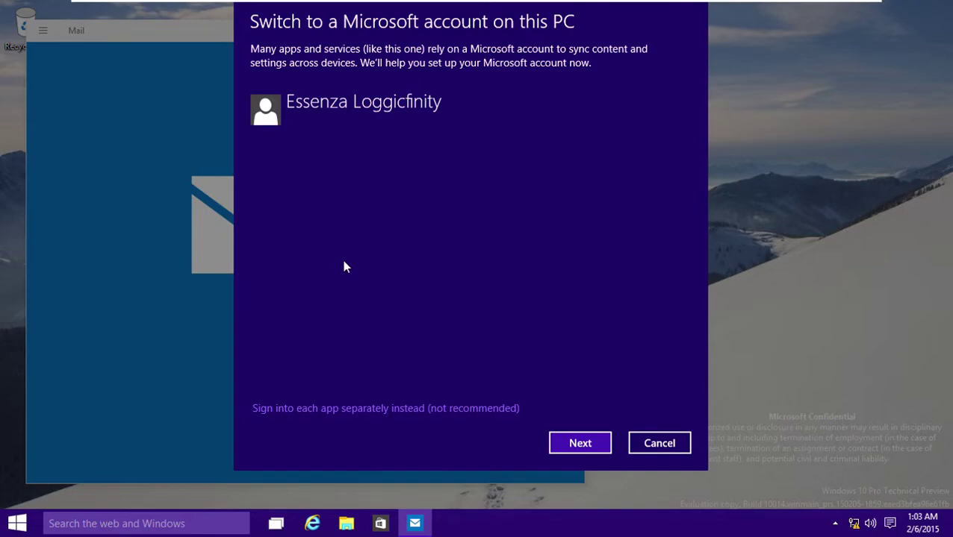
click(657, 450)
click(253, 276)
click(582, 448)
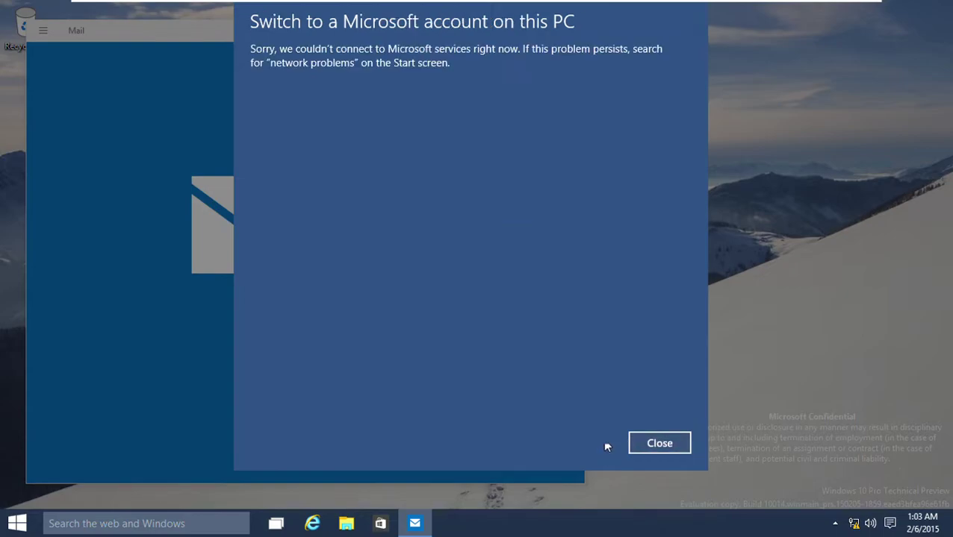
key(Escape)
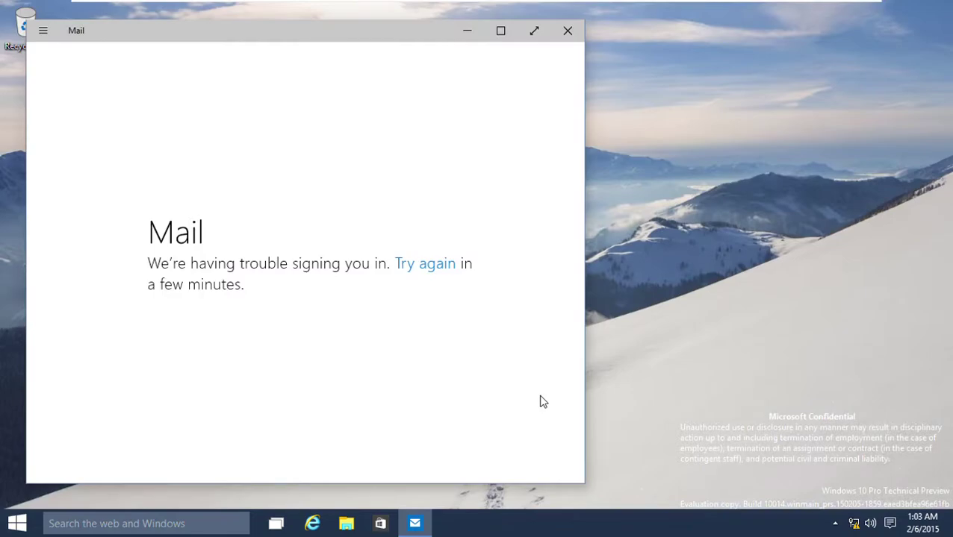
key(alt+F4)
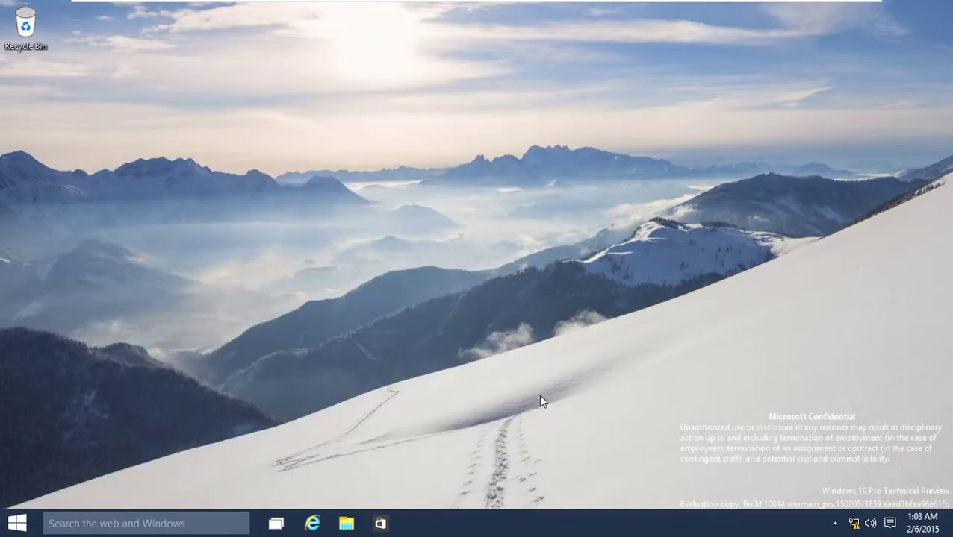
- Open the Alarms app from the full app list and look through its World Clock, Timer and Stopwatch pages
key(super)
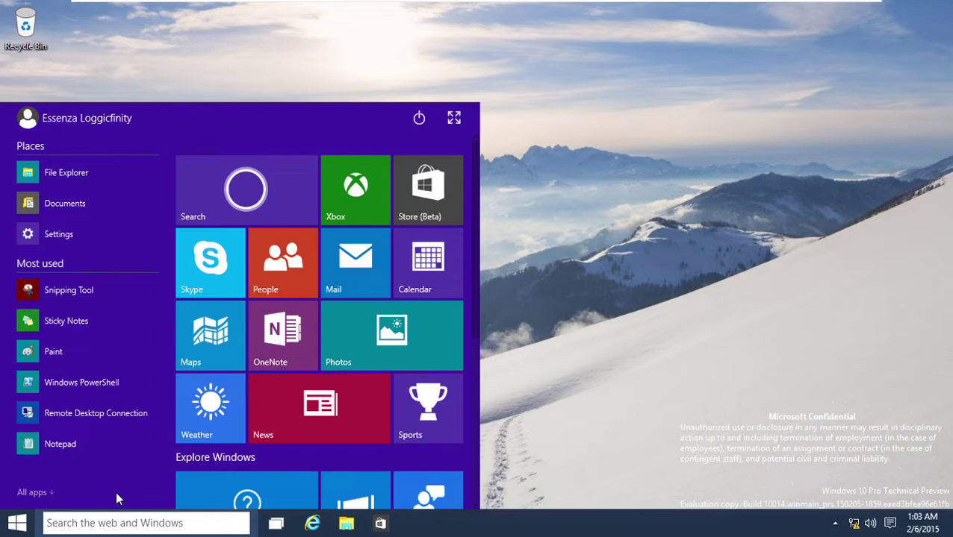
click(48, 493)
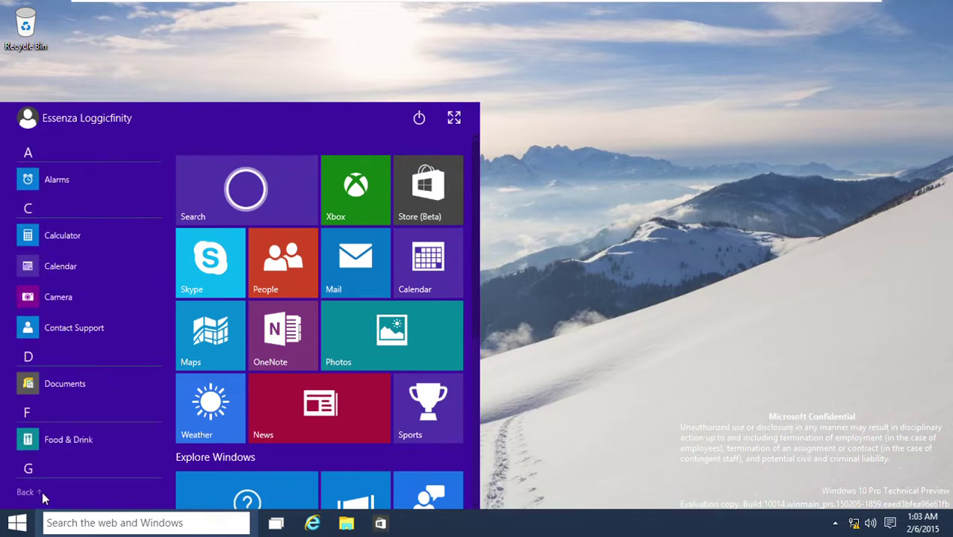
click(49, 181)
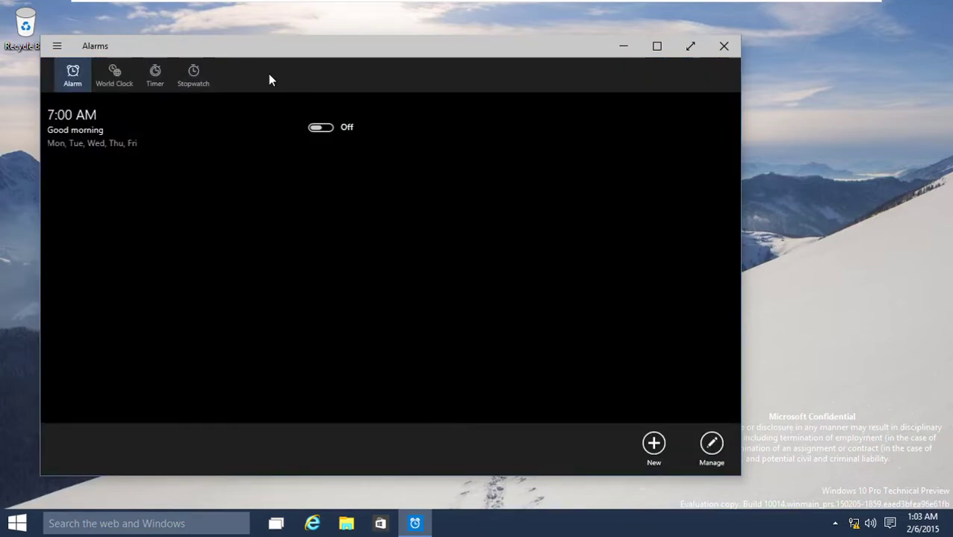
click(121, 72)
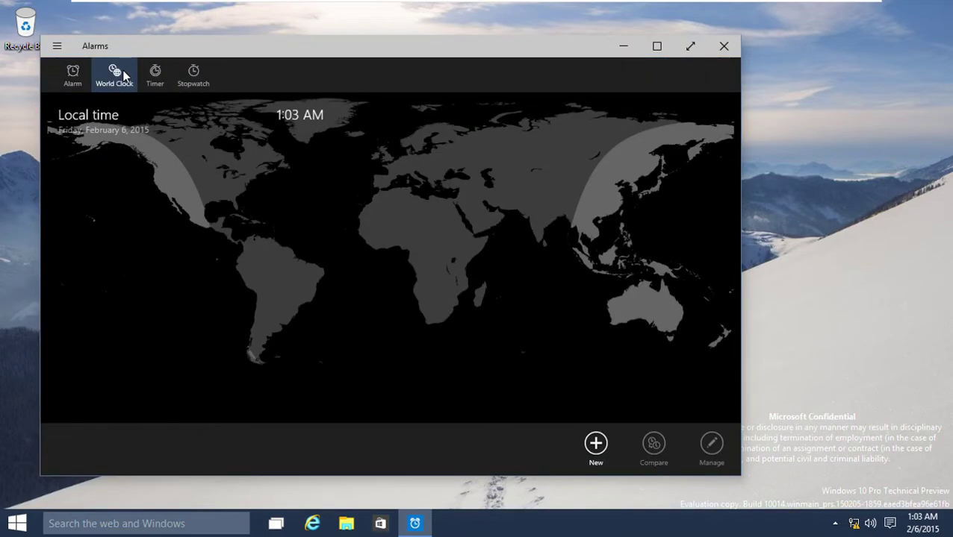
click(161, 83)
click(187, 84)
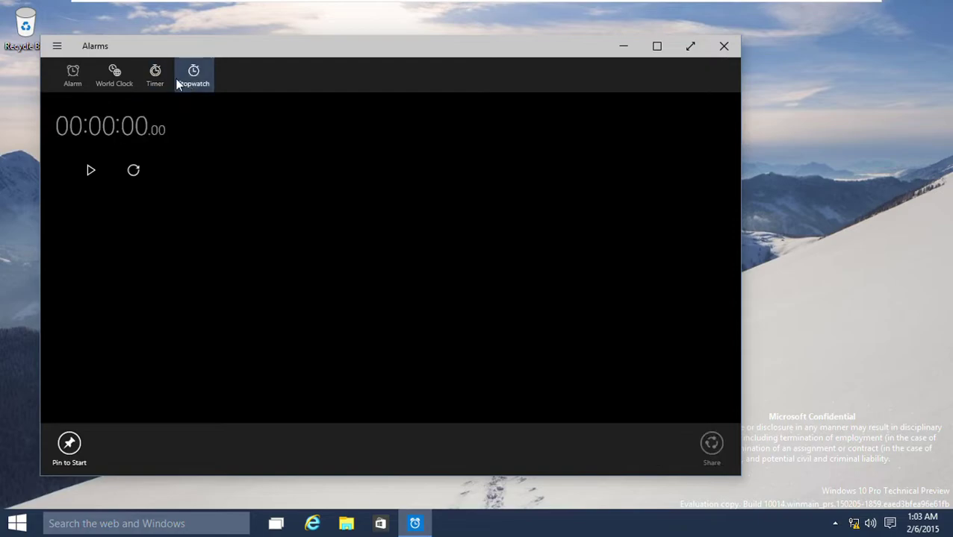
- Run the stopwatch with four recorded laps and reset it to zero
click(91, 171)
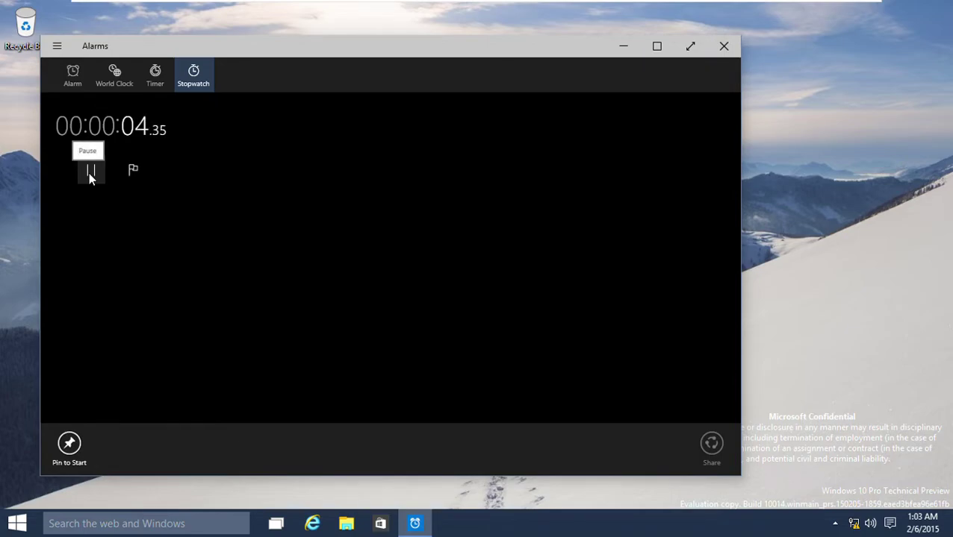
key(ctrl+Tab)
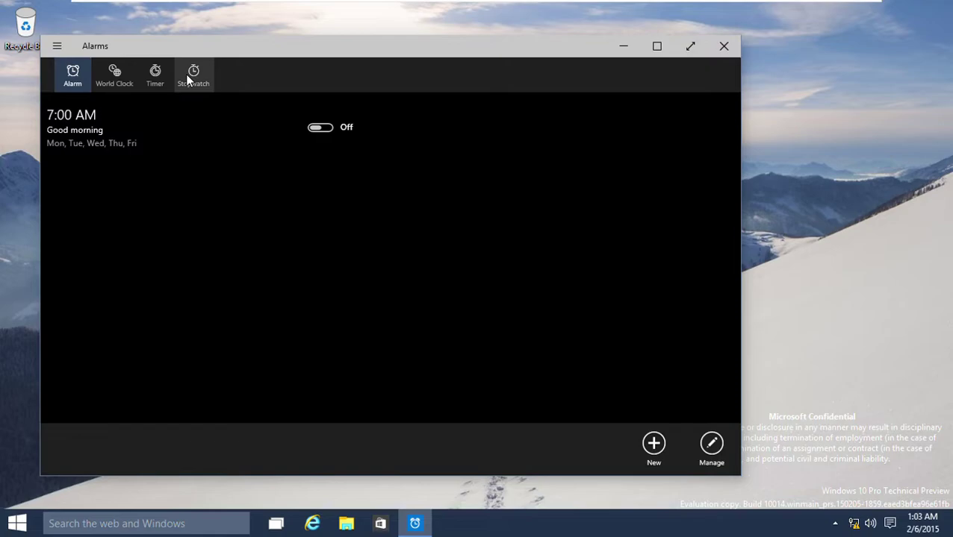
click(186, 73)
click(124, 169)
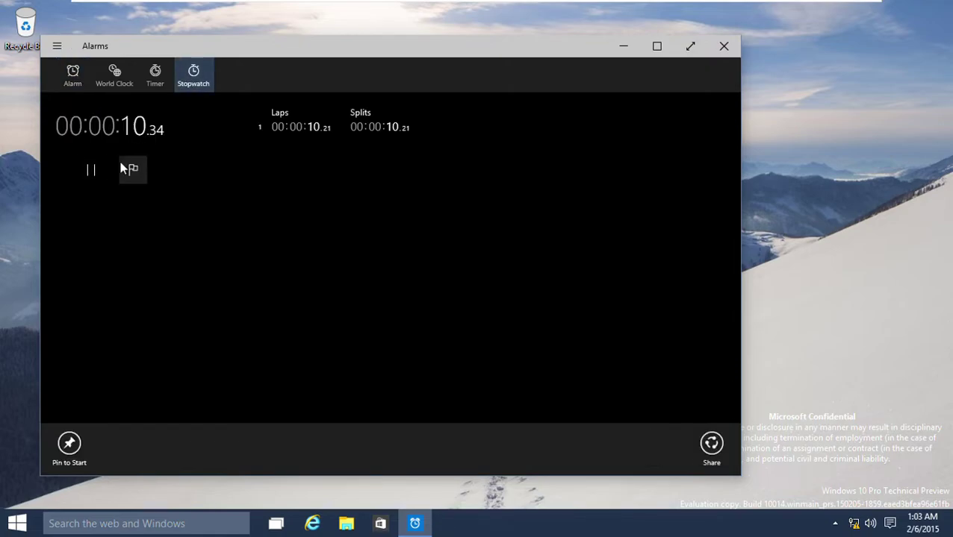
click(142, 165)
double_click(141, 167)
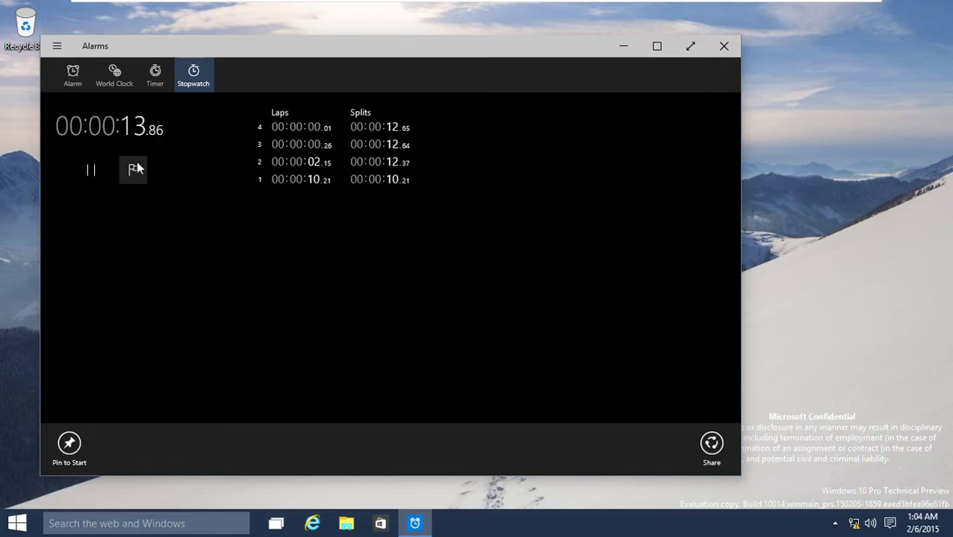
click(100, 170)
click(134, 171)
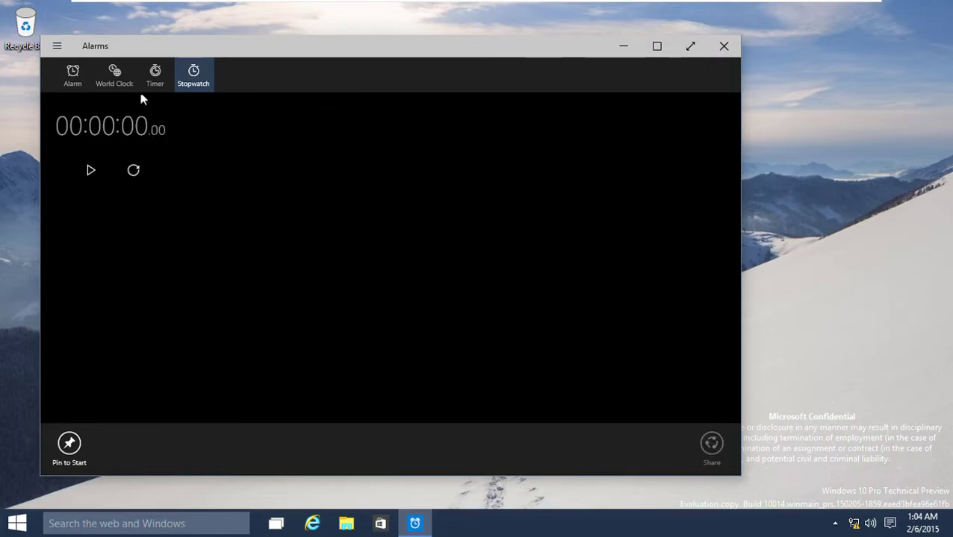
- Add a new timer and set its duration to 19 seconds
click(165, 73)
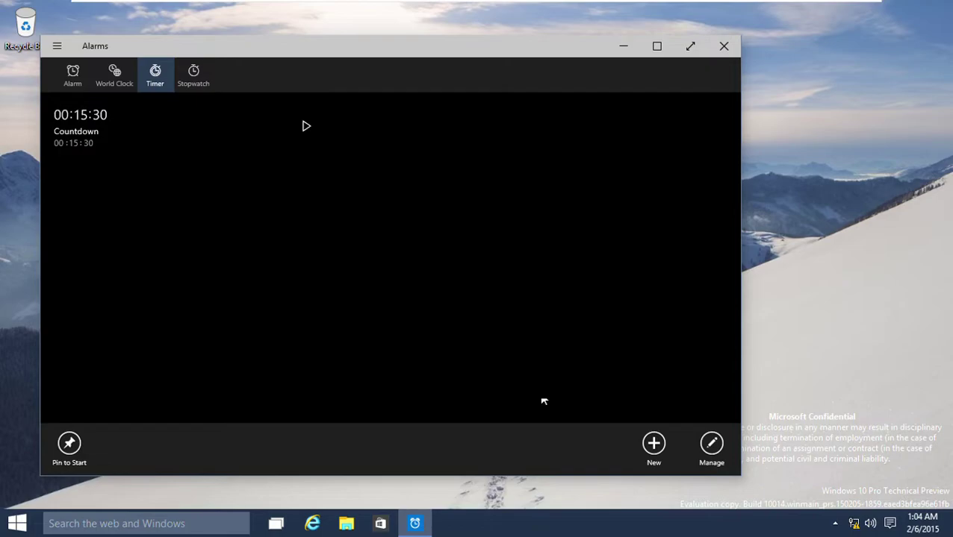
click(655, 444)
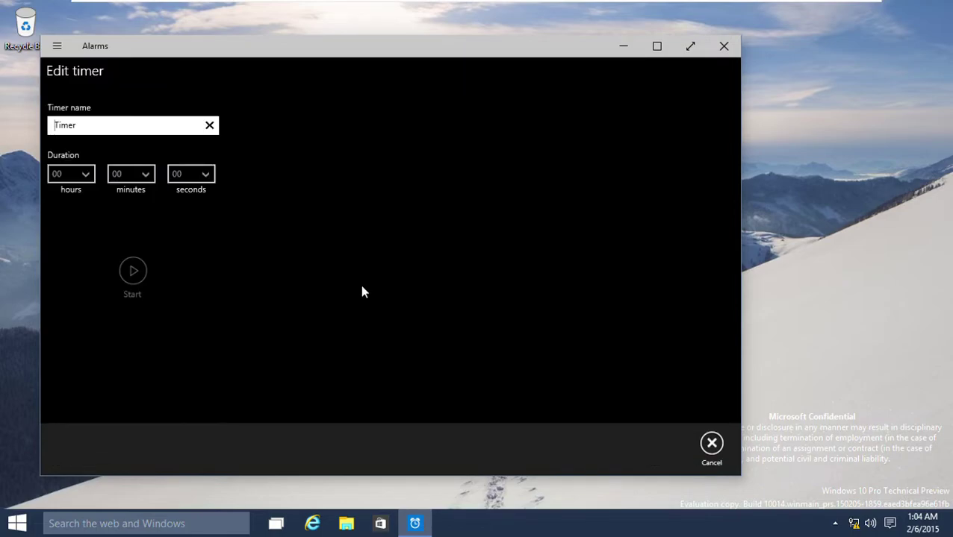
click(183, 174)
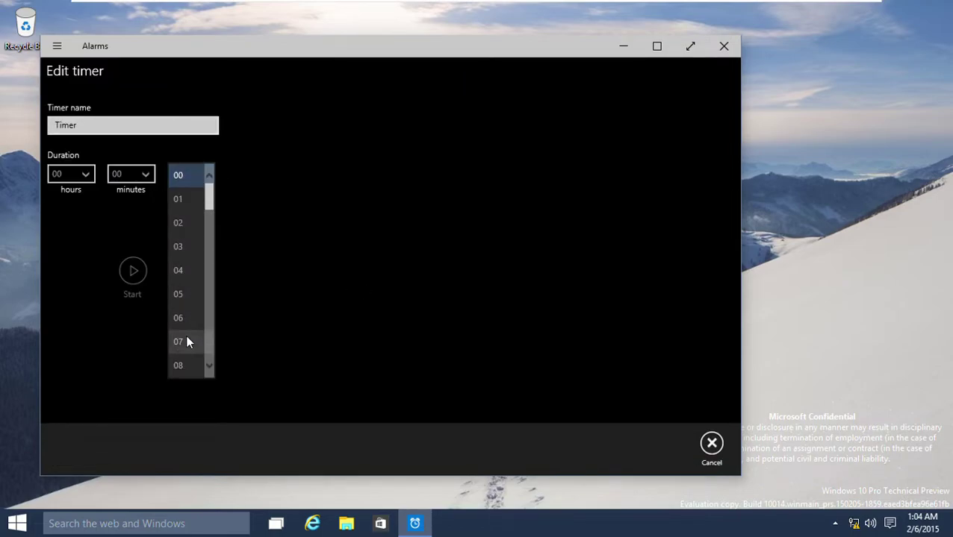
click(209, 367)
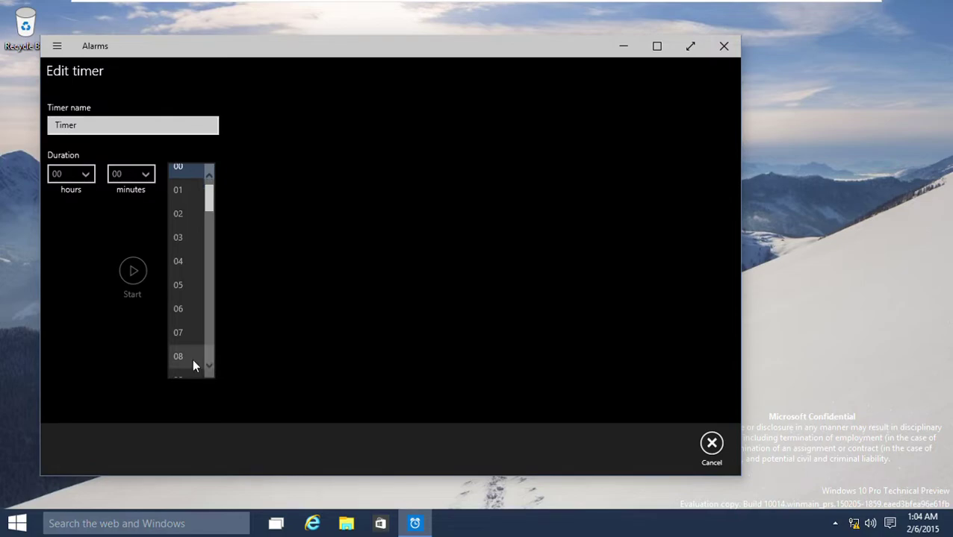
click(196, 376)
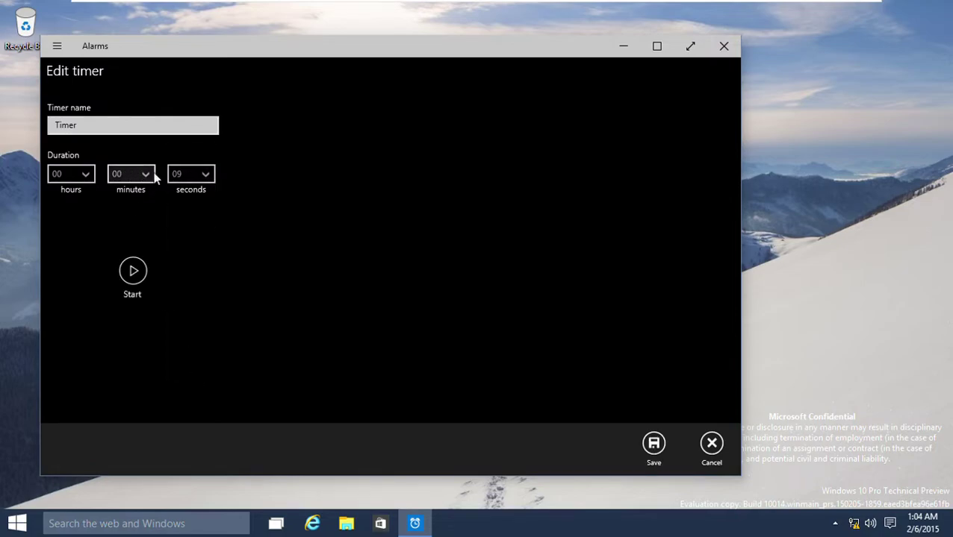
click(196, 177)
scroll(197, 270, down, 4)
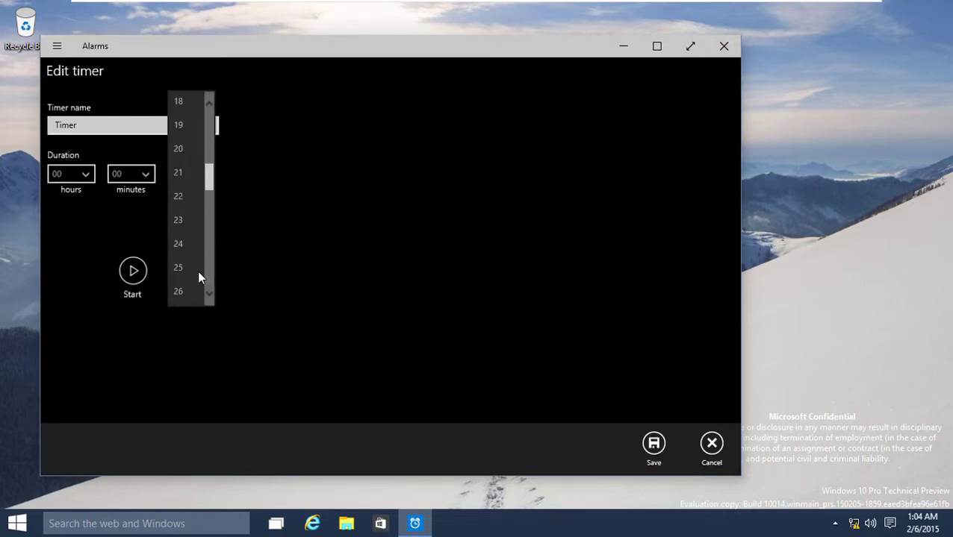
click(176, 126)
- Name the new timer "Time Over" and save it
click(149, 124)
key(BackSpace)
key(BackSpace)
key(BackSpace)
key(BackSpace)
key(BackSpace)
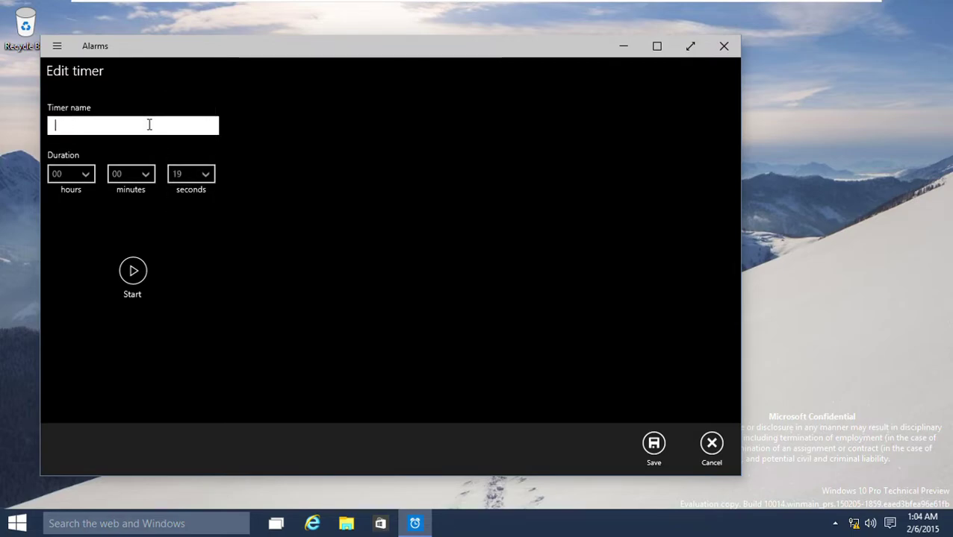
text(Time Over!)
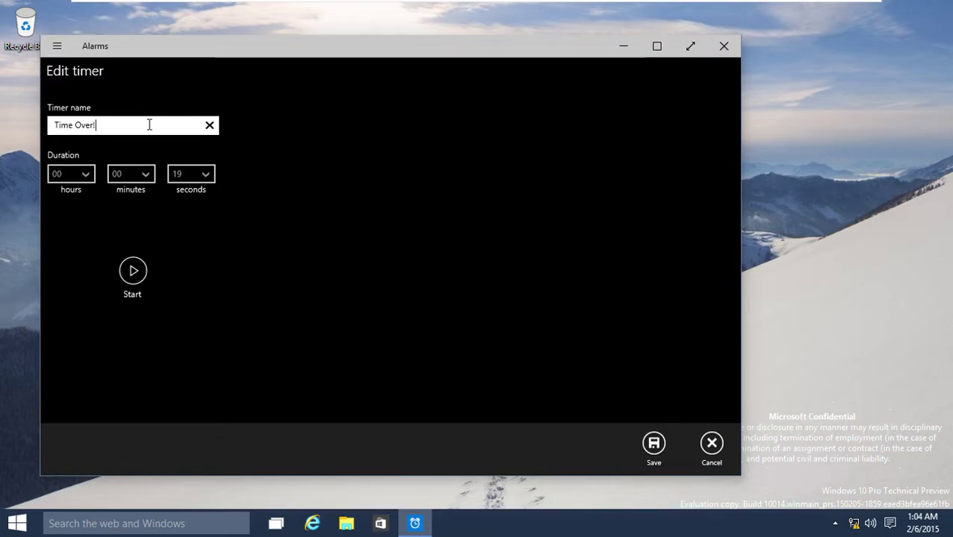
key(BackSpace)
click(653, 447)
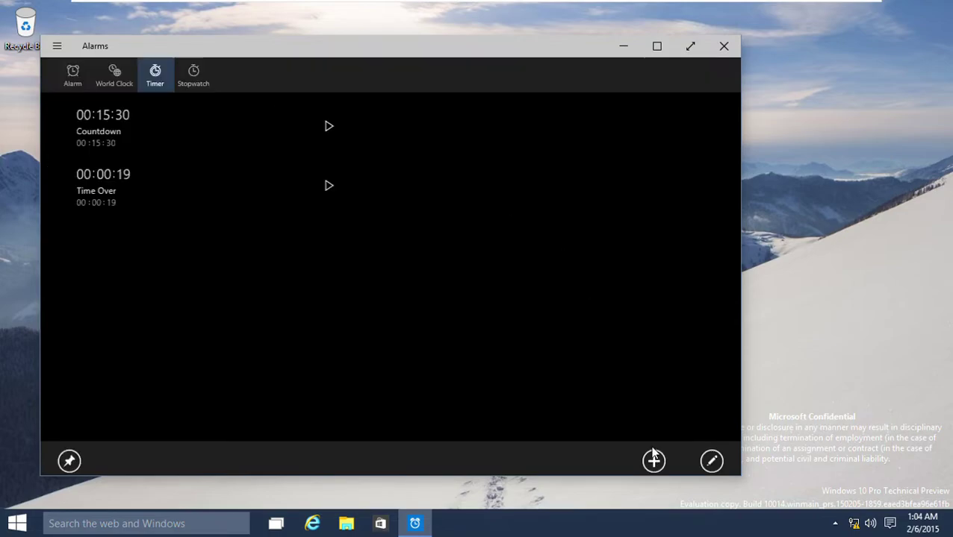
- Delete the Countdown timer from the timer list
right_click(163, 130)
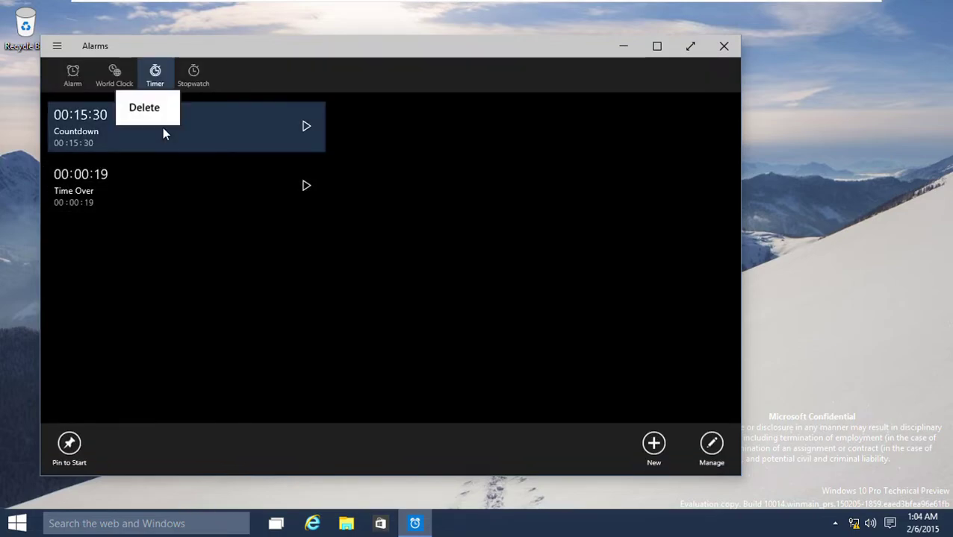
click(149, 111)
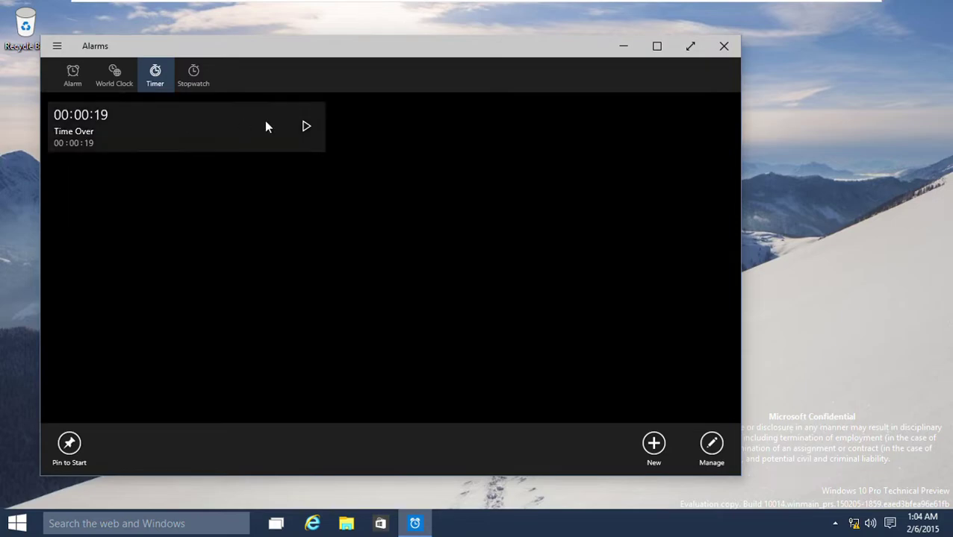
- Start the Time Over timer and add San Salvador, El Salvador to the world clock
click(305, 125)
click(126, 78)
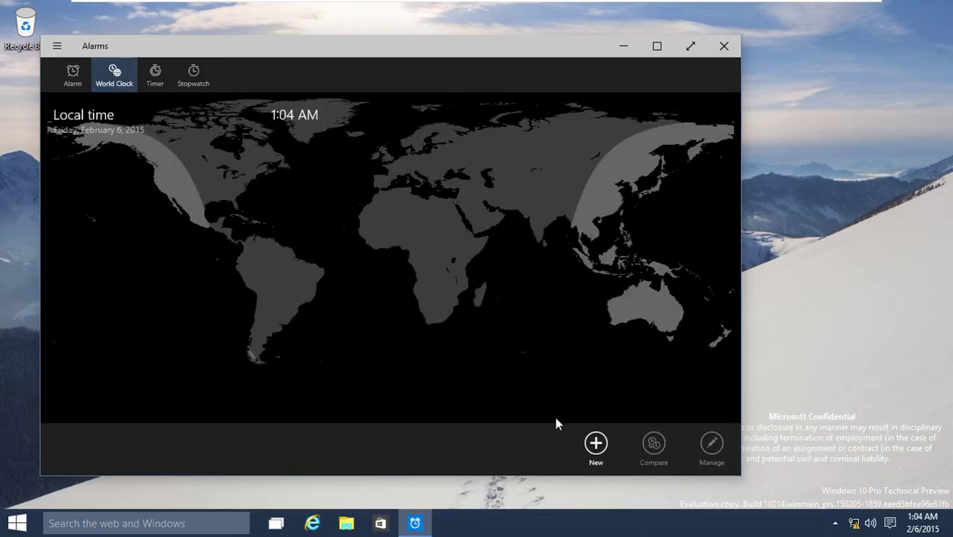
click(595, 443)
text(e)
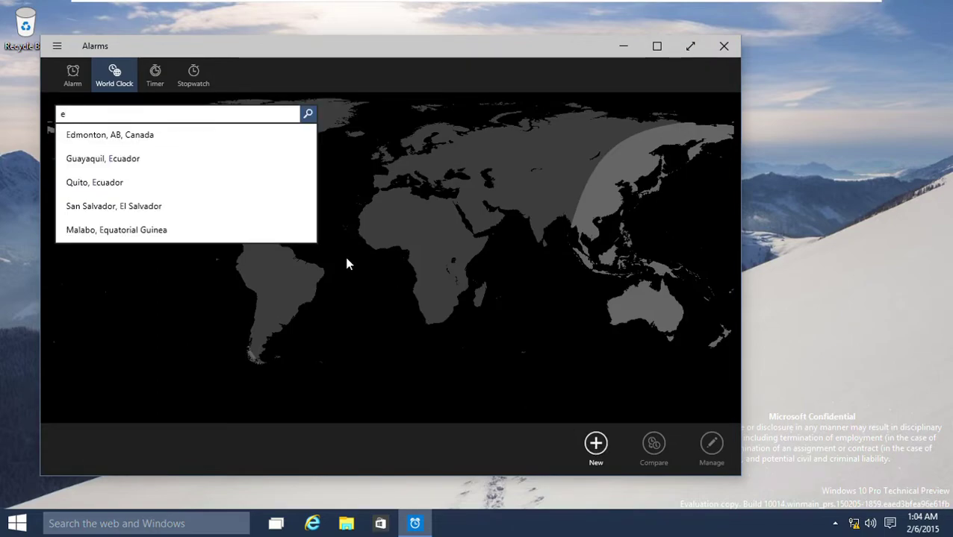
click(213, 206)
- Check the running timer, world clock and alarm list, then minimize Alarms and dismiss the Time Over notification
click(159, 78)
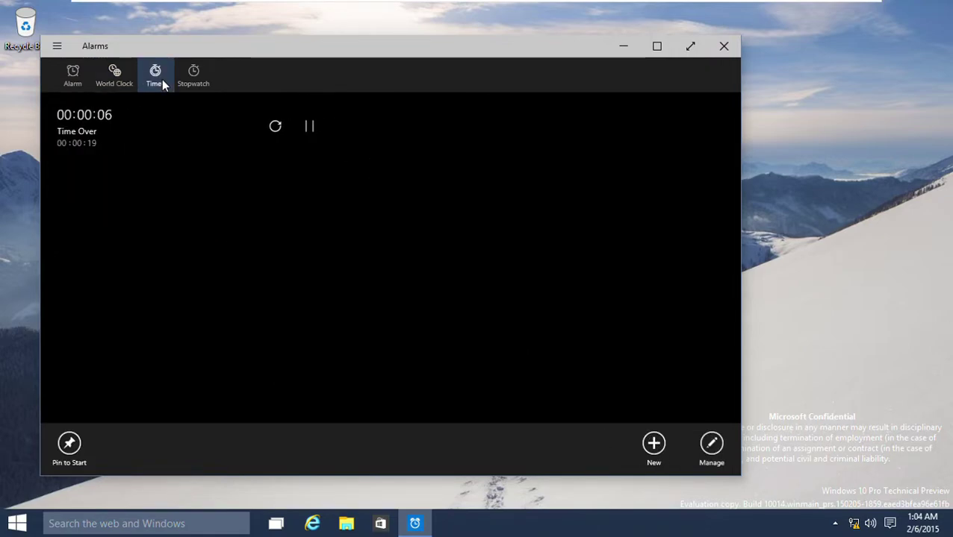
click(120, 77)
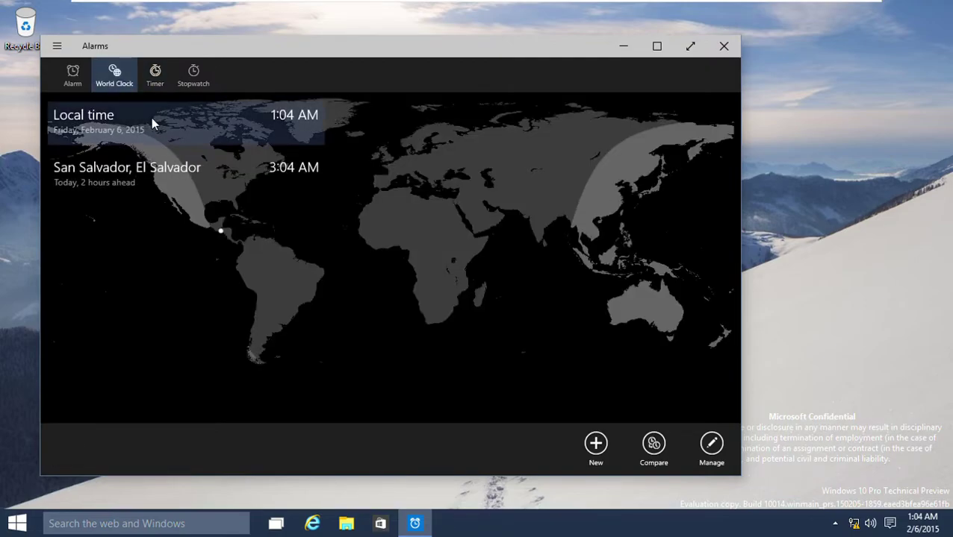
click(75, 77)
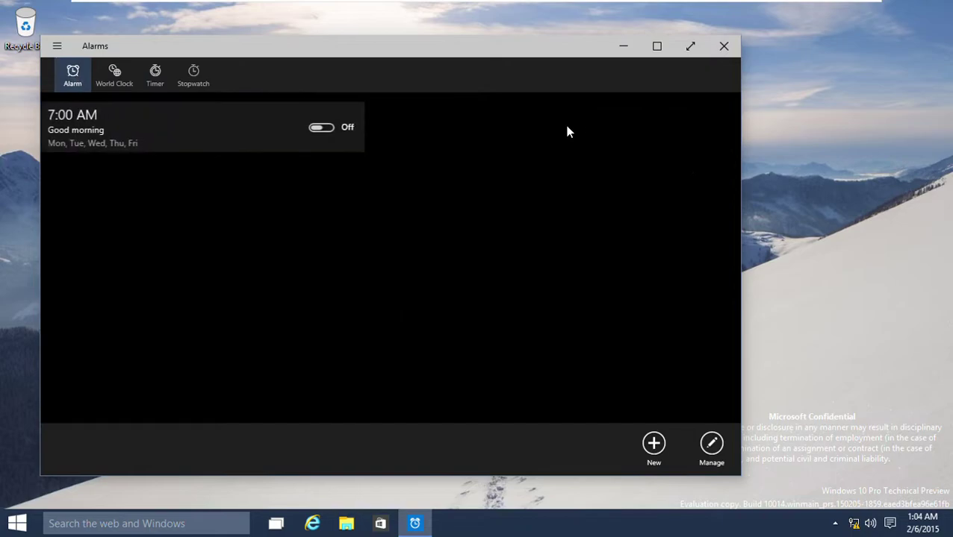
click(617, 54)
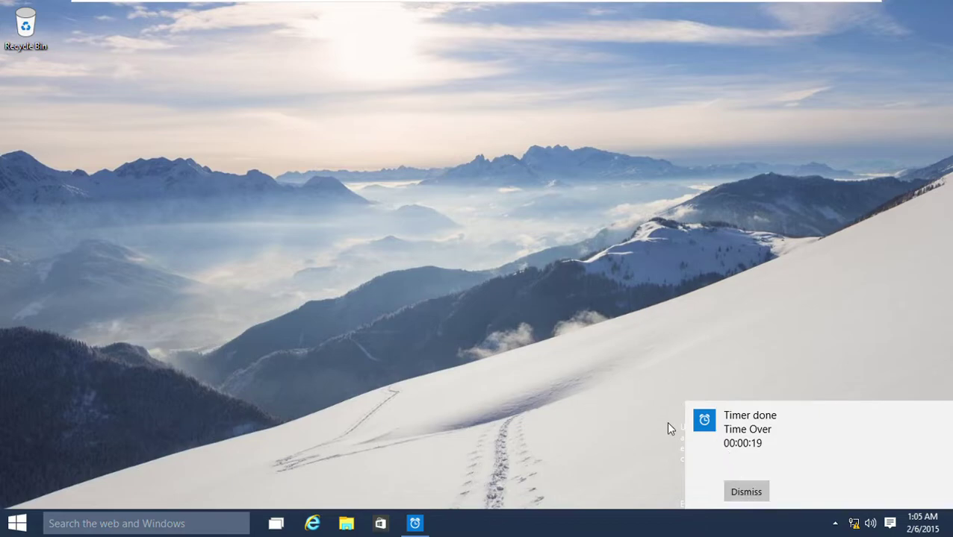
click(753, 496)
- Reopen Alarms, open the 7:00 AM "Good morning" alarm for editing and clear its name
click(414, 524)
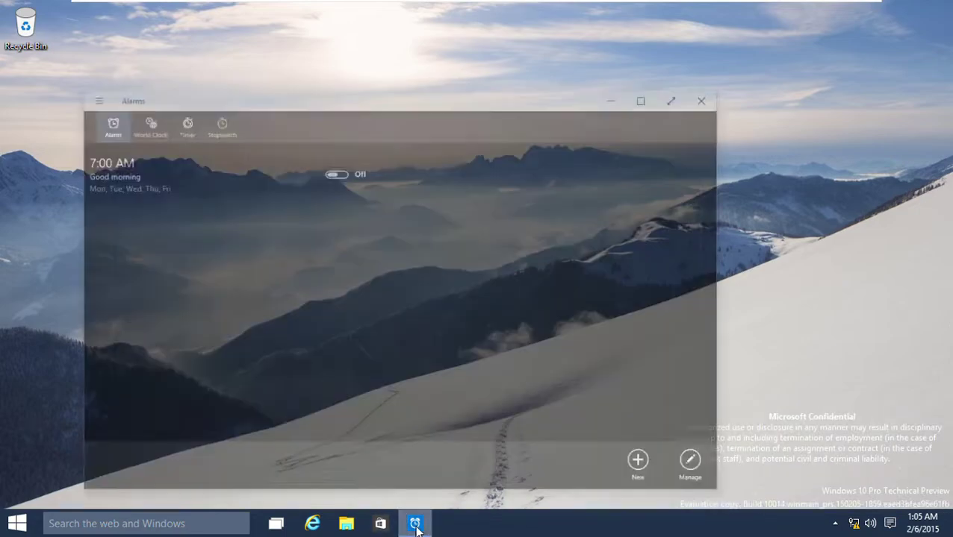
click(174, 149)
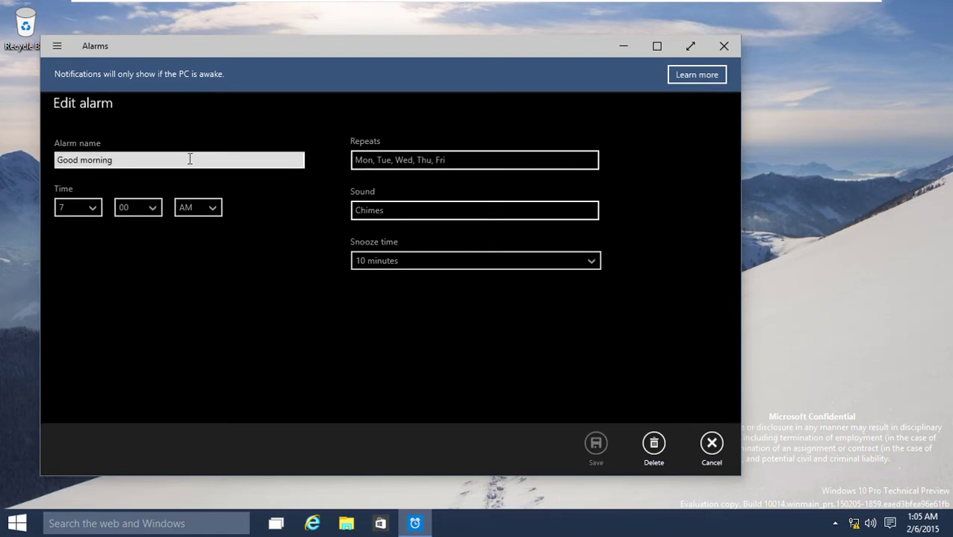
click(190, 160)
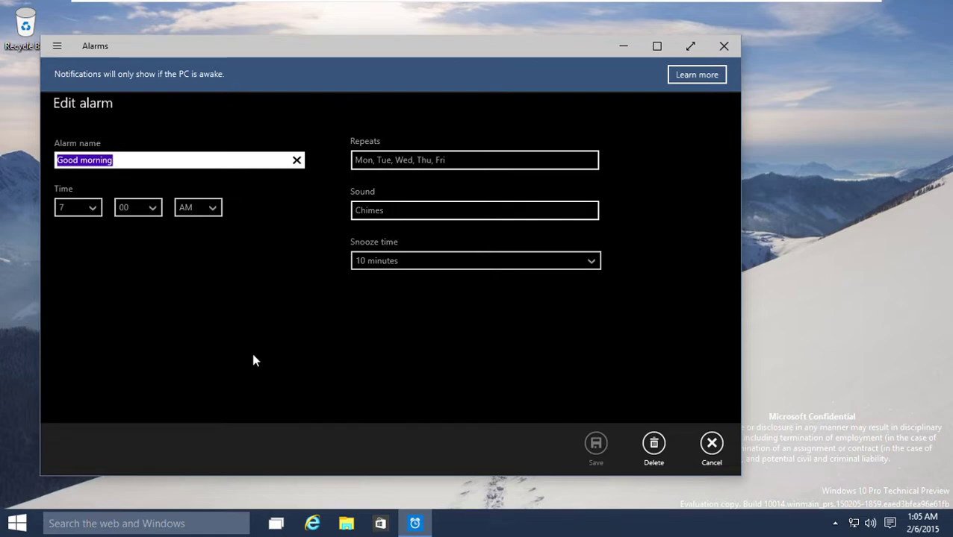
text(N)
key(BackSpace)
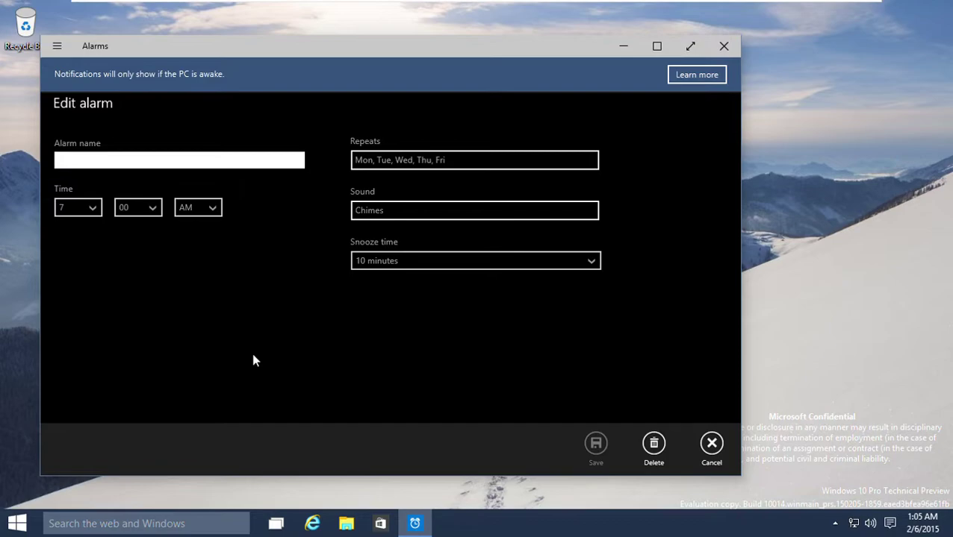
- Set the alarm's sound to Jingle and its snooze time to 5 minutes
click(381, 209)
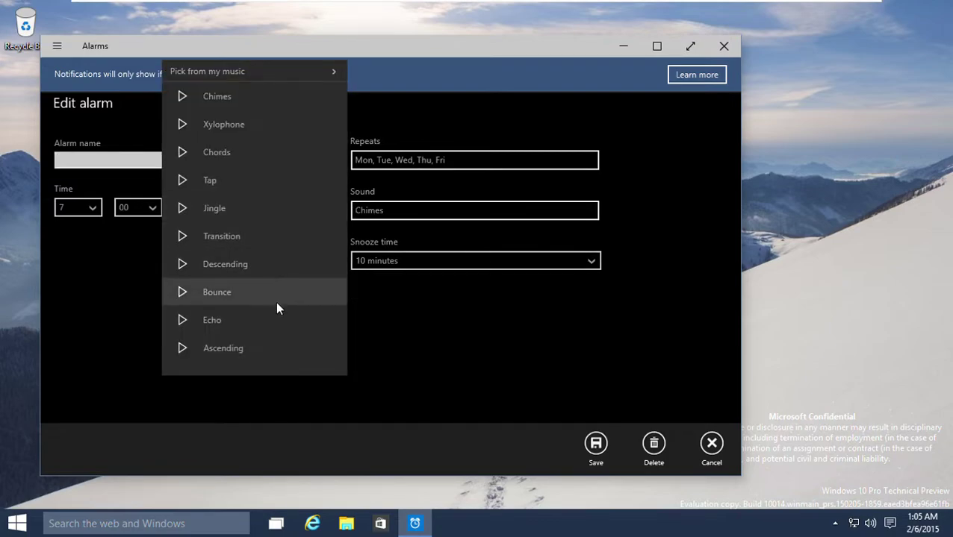
click(179, 273)
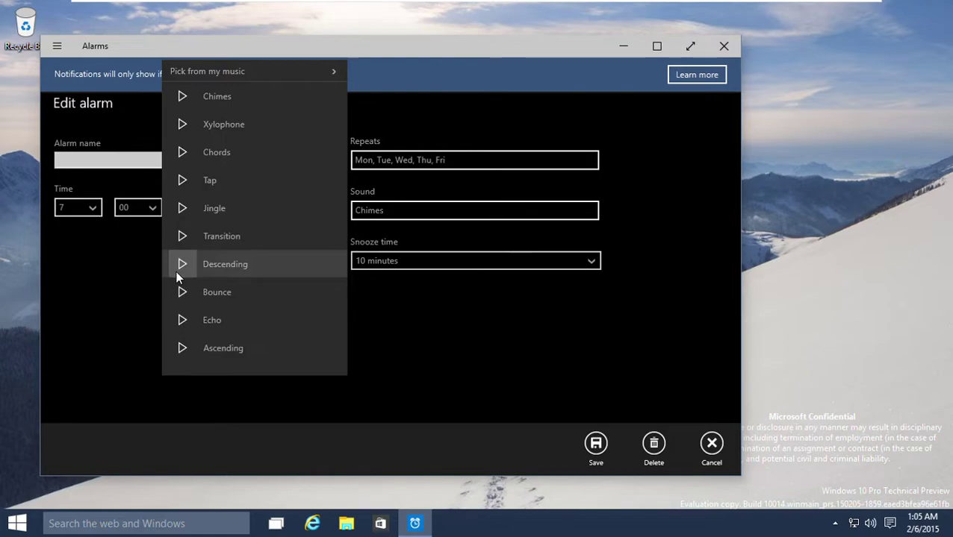
click(232, 208)
click(428, 270)
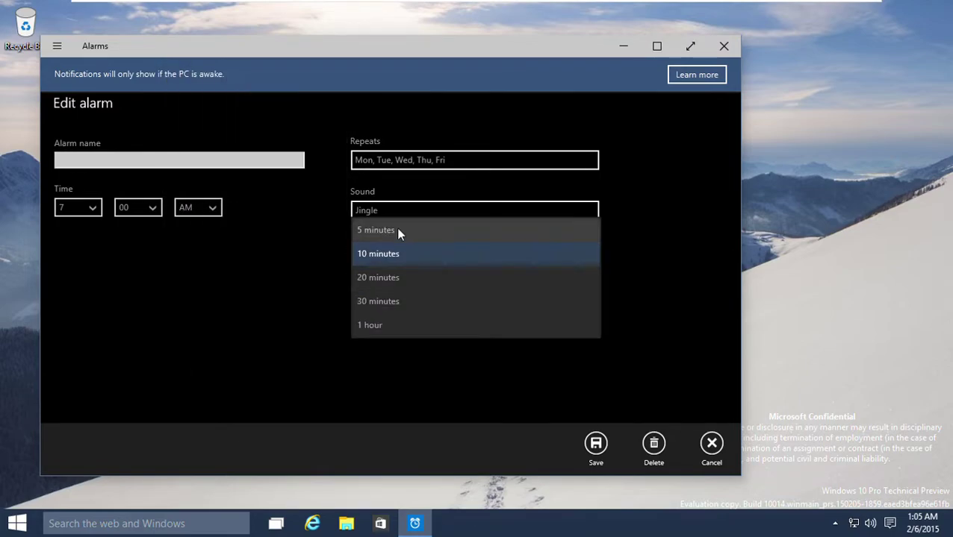
click(397, 231)
- Name the alarm "Afternoon Call"
click(204, 161)
text(S)
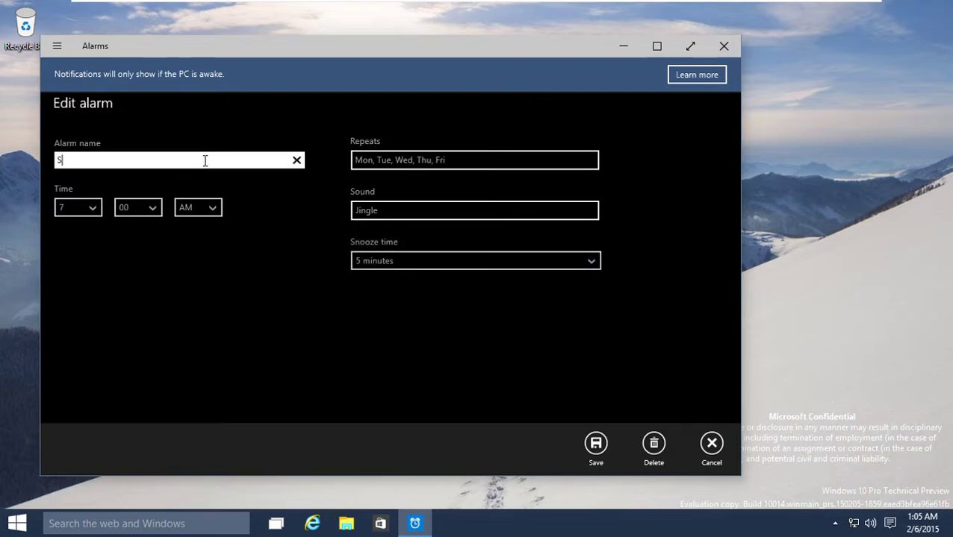
key(BackSpace)
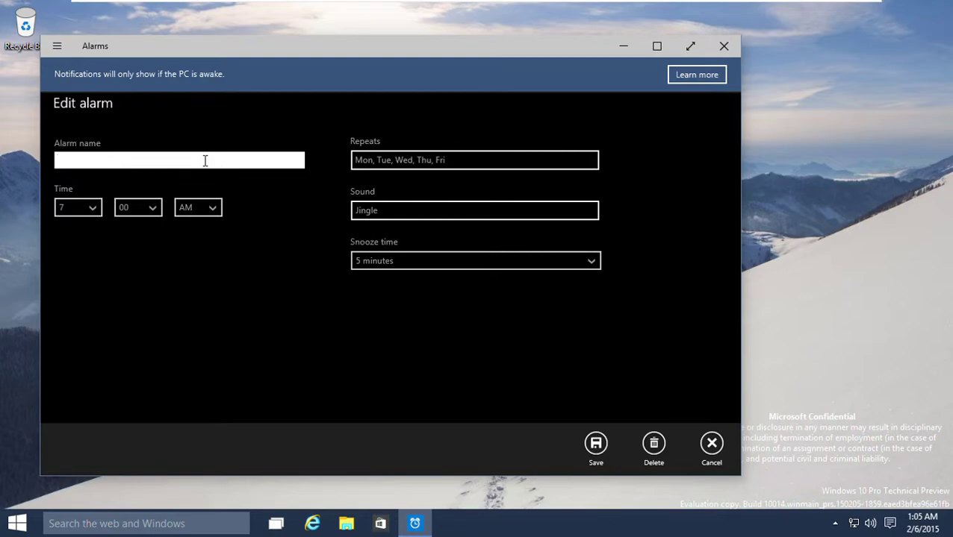
text(Morn)
key(BackSpace)
key(BackSpace)
key(BackSpace)
key(BackSpace)
text(Afternoon)
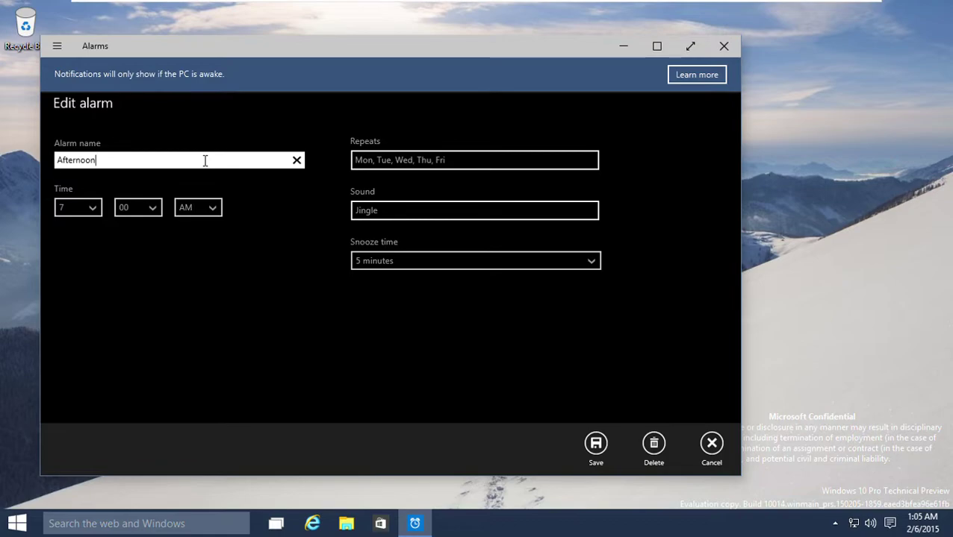
text( Call)
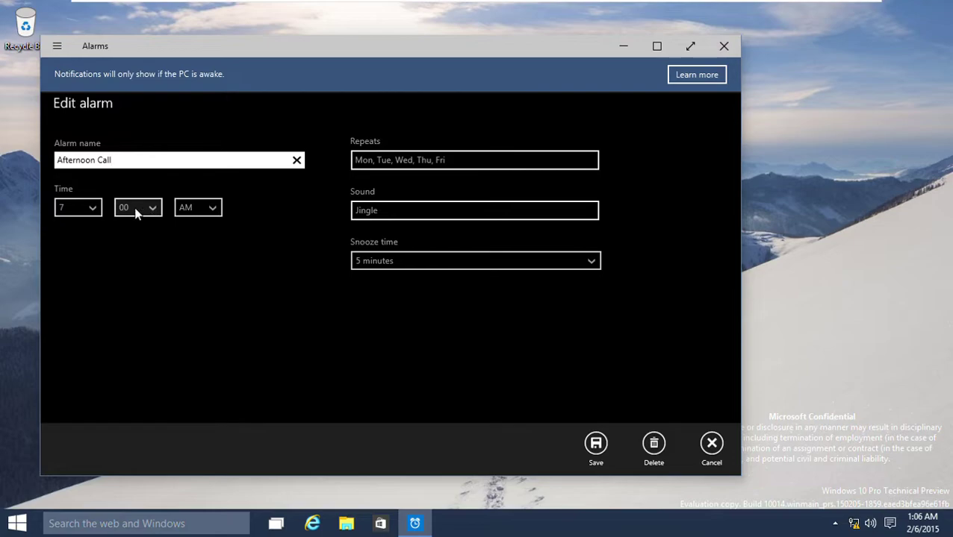
- Set the alarm's time to 1:09 AM
click(65, 207)
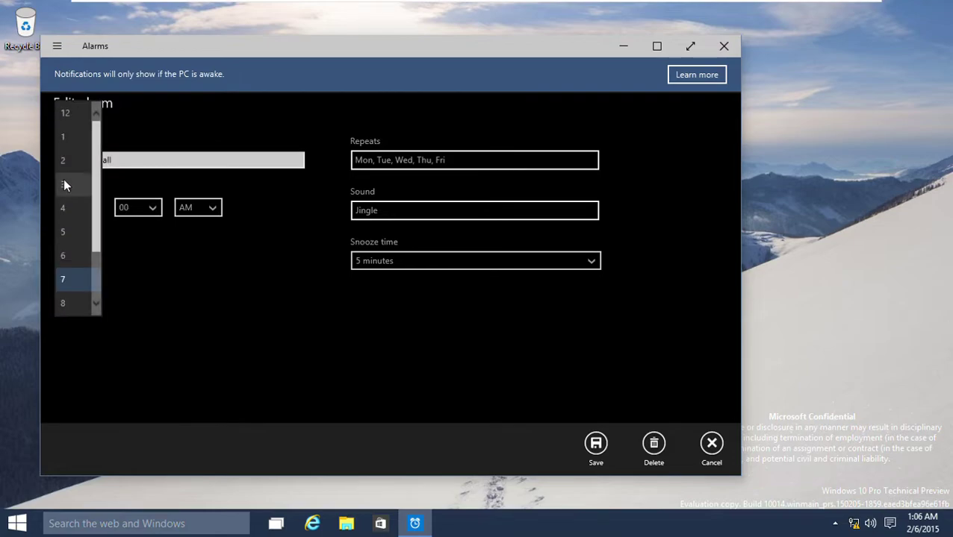
click(63, 137)
click(140, 213)
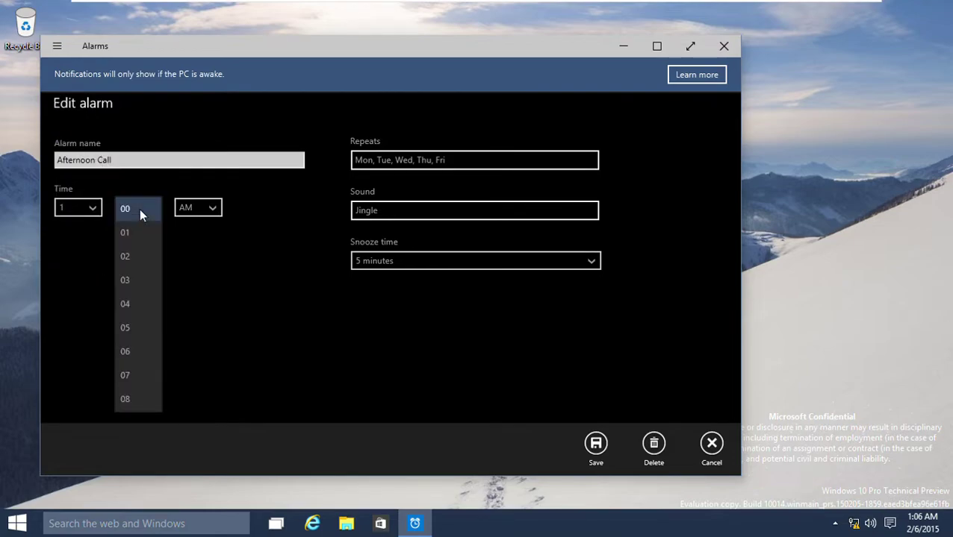
scroll(157, 317, down, 3)
scroll(157, 321, down, 2)
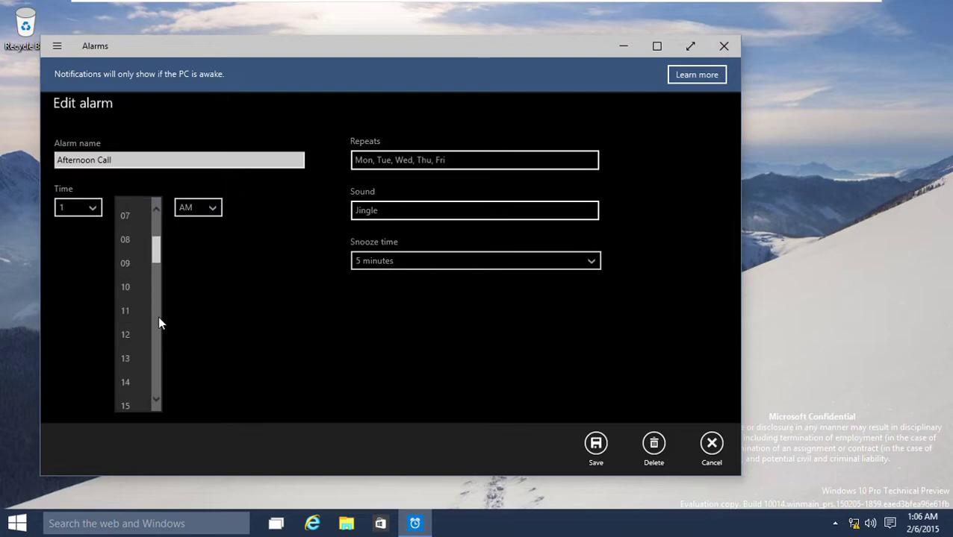
click(124, 265)
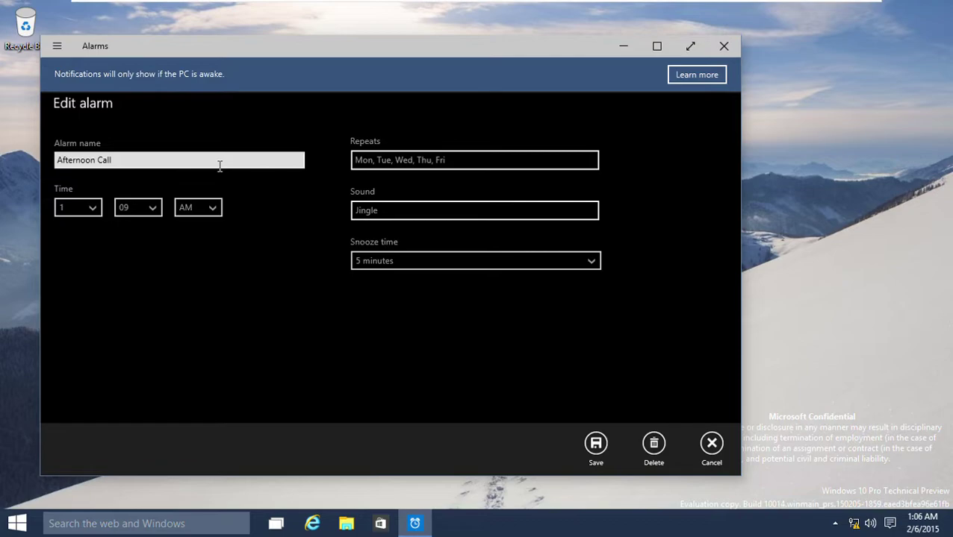
- Rename the alarm as "Alarm" and save it
click(219, 166)
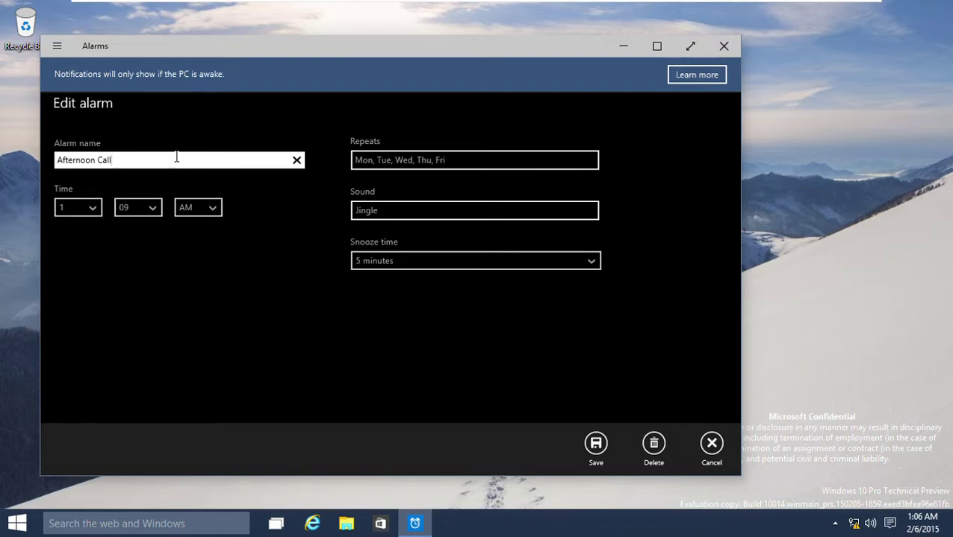
drag(167, 161, 17, 165)
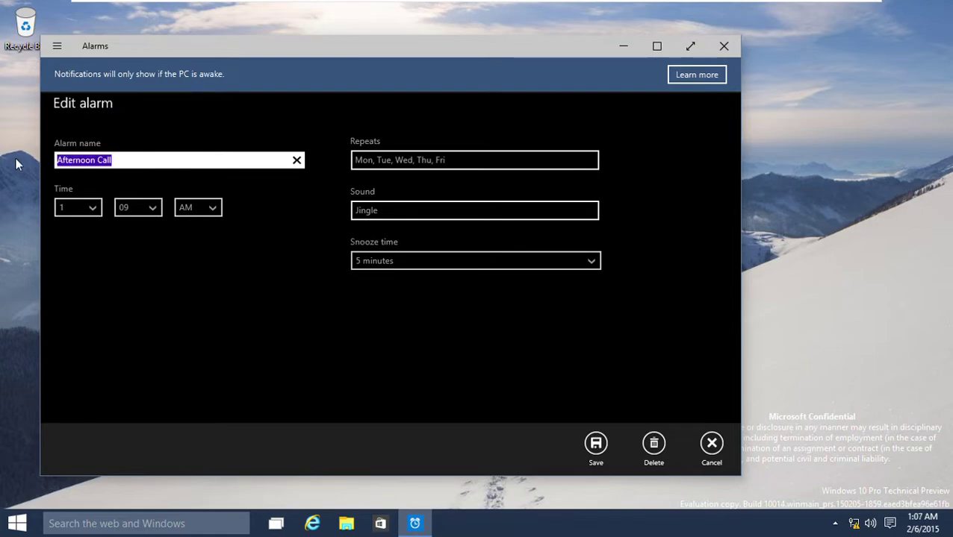
text(Alarm 1)
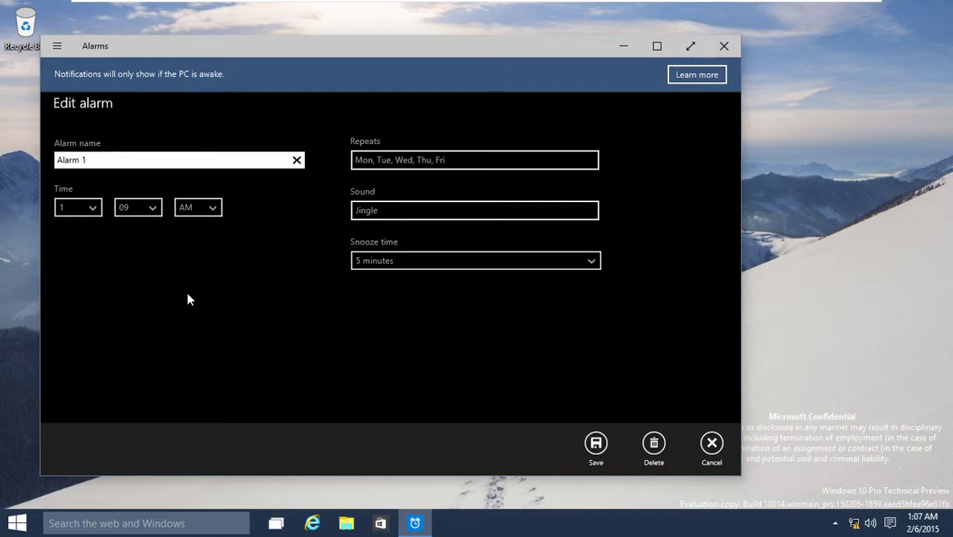
key(BackSpace)
key(BackSpace)
click(595, 445)
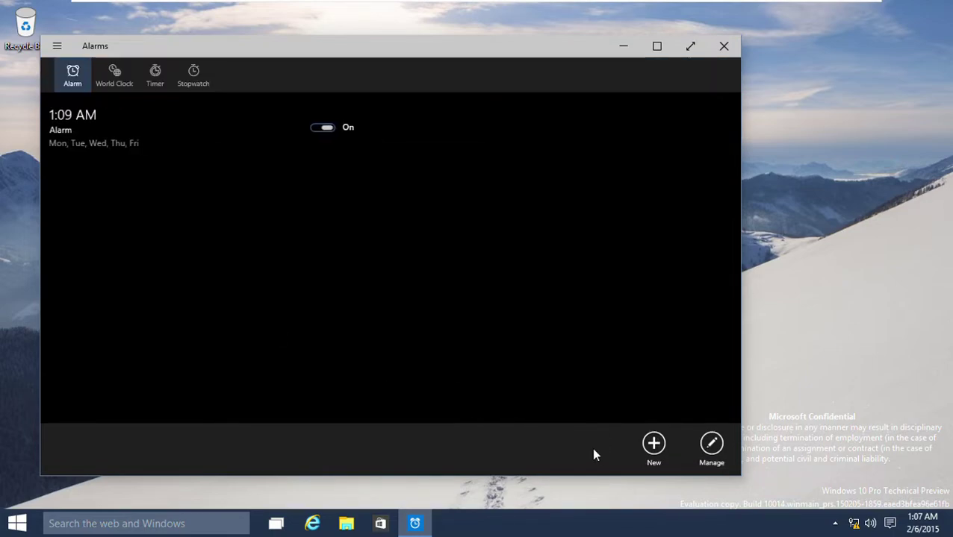
- Reopen the saved alarm for editing and set its time to 1:08 AM
click(100, 125)
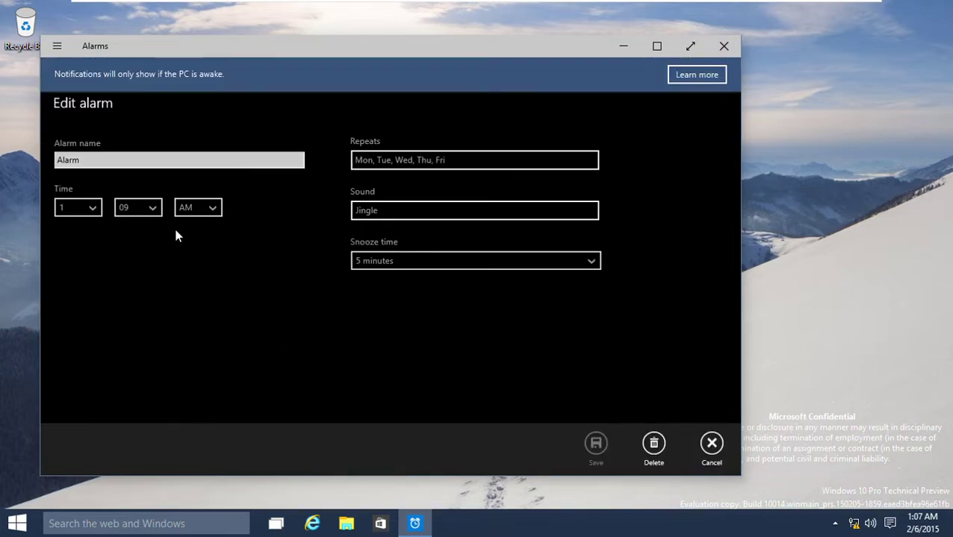
key(Tab)
key(Tab)
key(Tab)
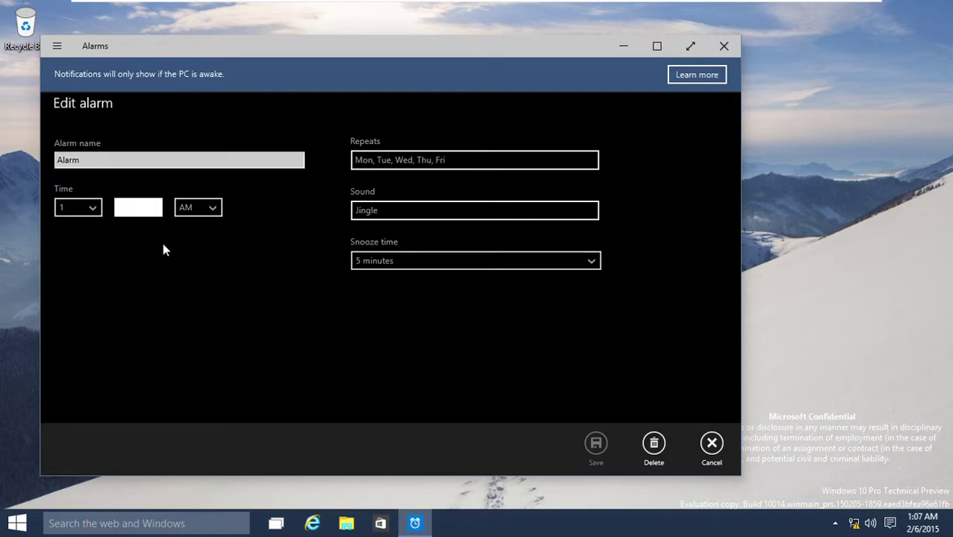
click(145, 207)
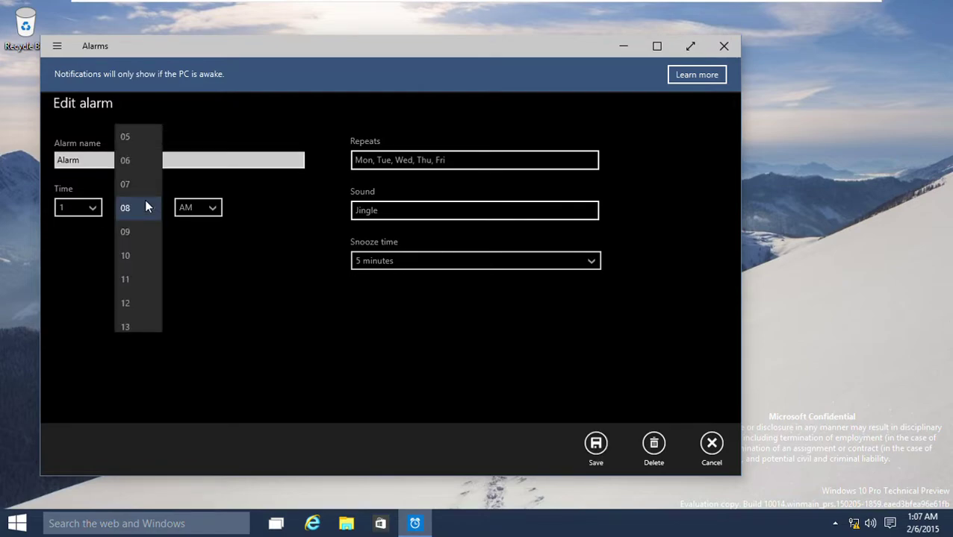
click(595, 446)
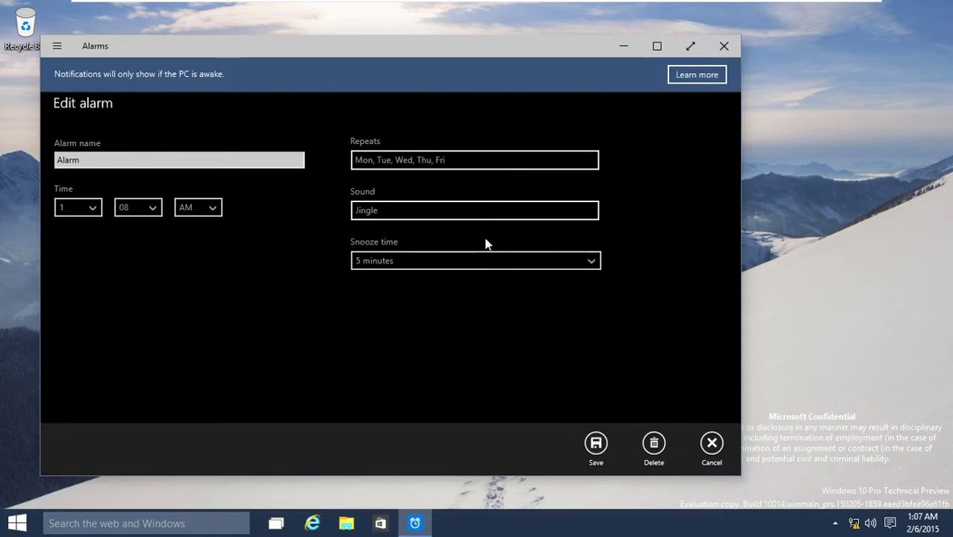
- Set the alarm's sound to Chords and save the alarm
click(463, 216)
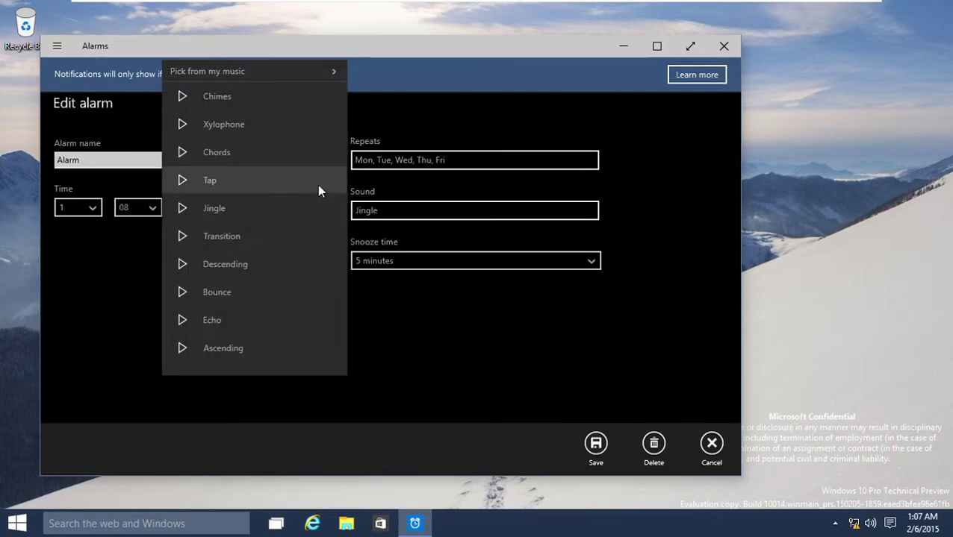
click(294, 155)
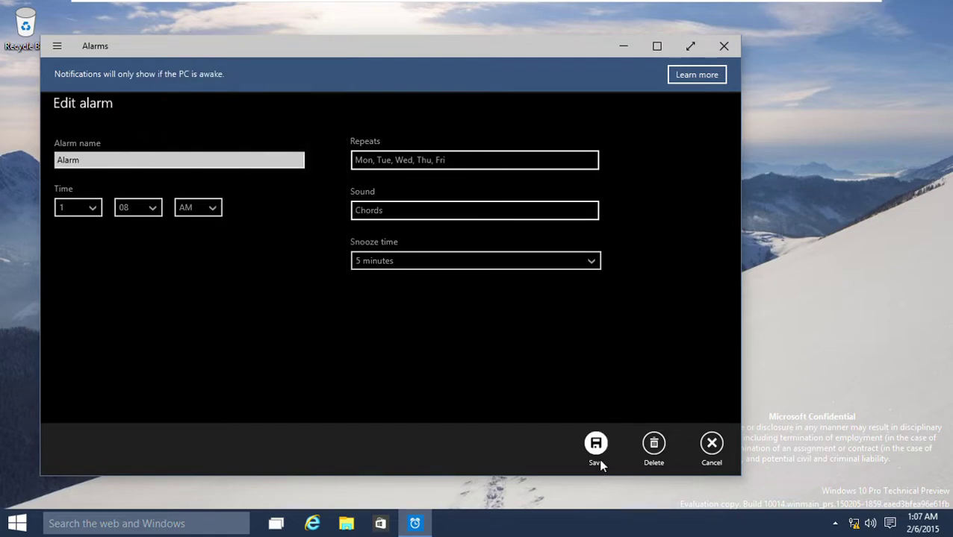
click(597, 459)
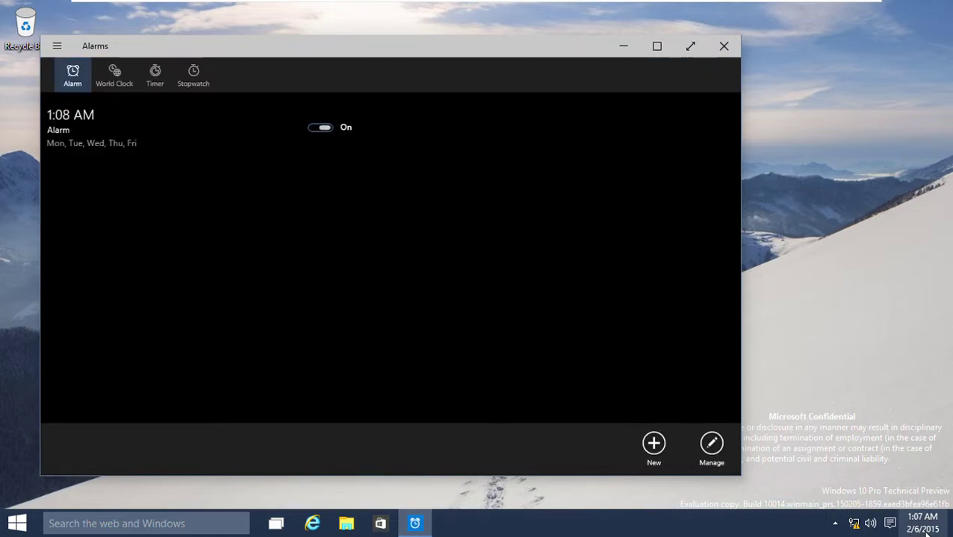
- Check the current time in the system clock and close the Alarms window
click(913, 527)
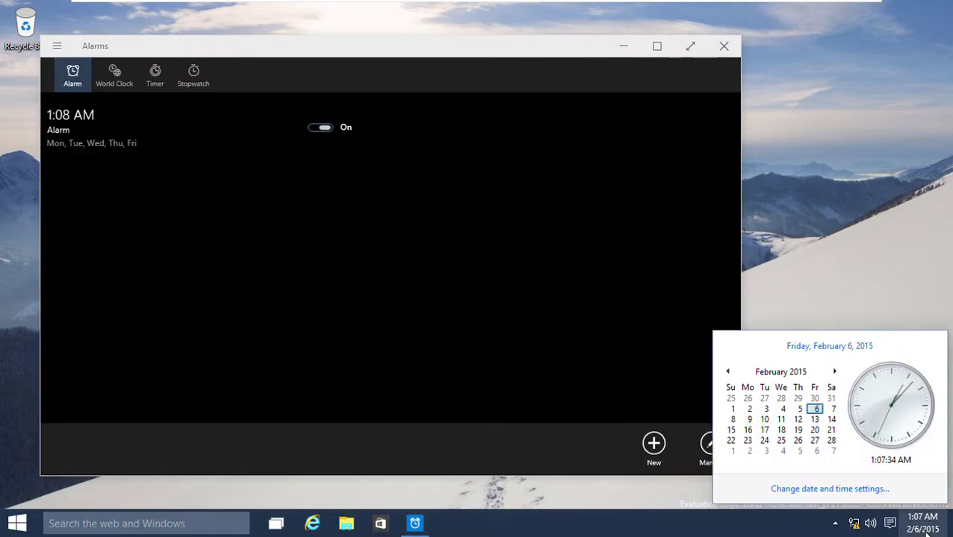
click(726, 47)
click(724, 47)
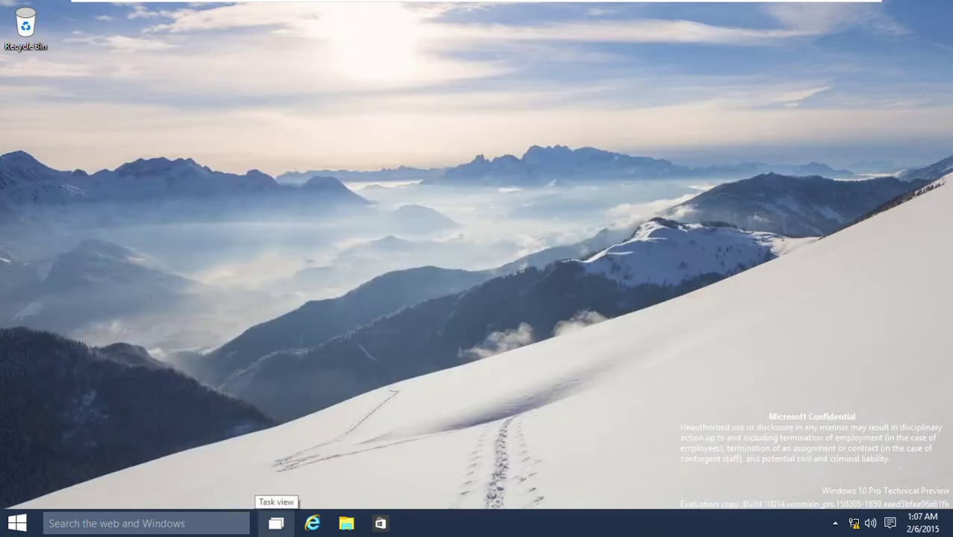
- Open Task view and add a new virtual desktop
click(274, 523)
click(276, 524)
click(275, 523)
click(919, 476)
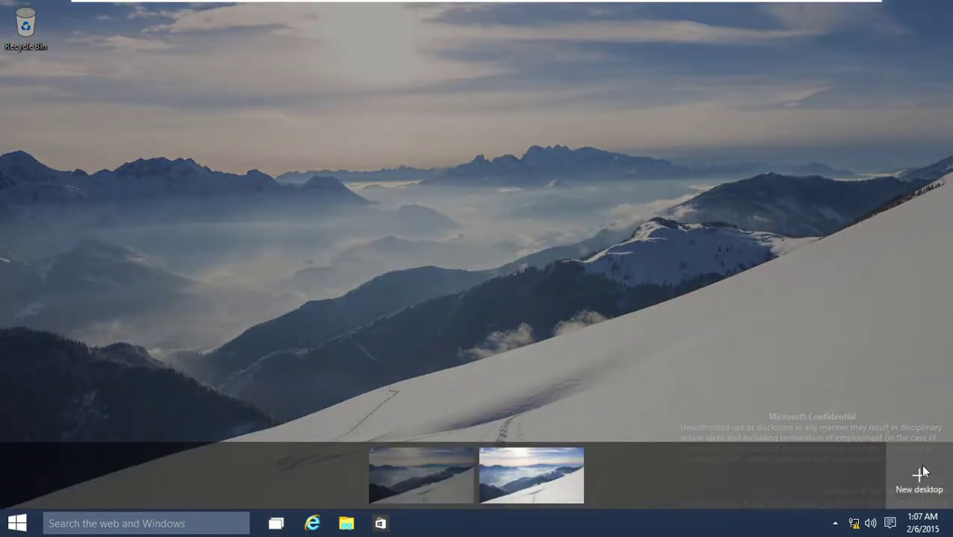
- Switch to the second virtual desktop, and add a third desktop from Task view
click(504, 485)
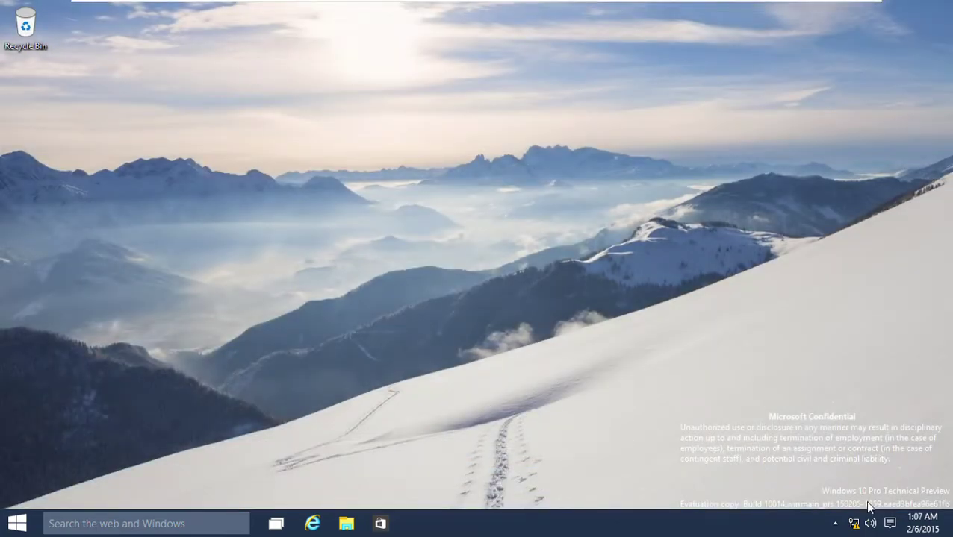
click(276, 523)
click(938, 482)
- Close the middle virtual desktop in Task view and switch to the first desktop
mouse_move(485, 453)
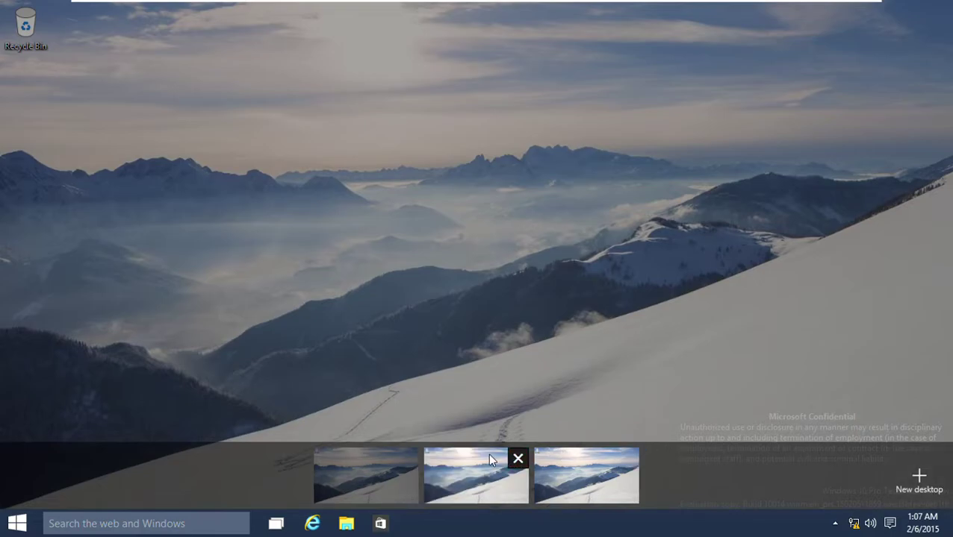
click(519, 458)
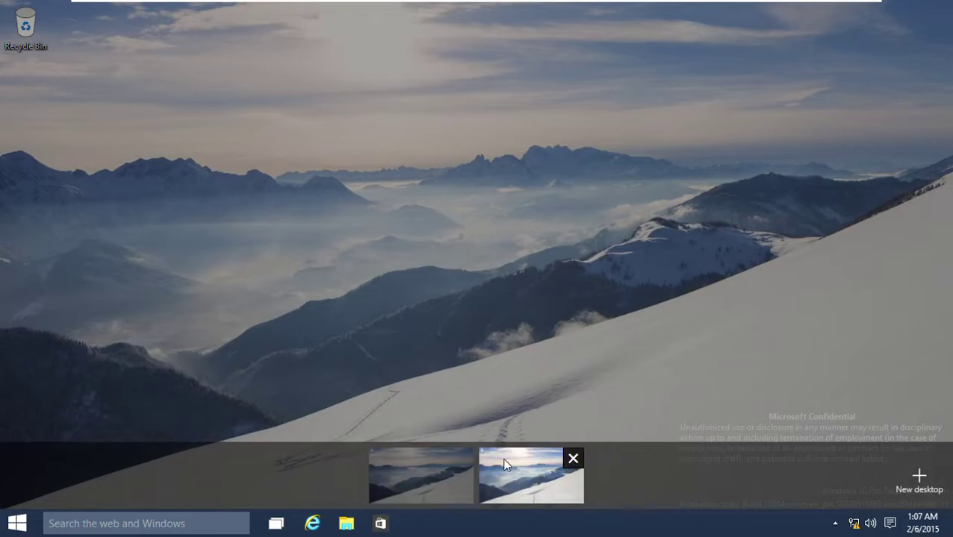
click(461, 461)
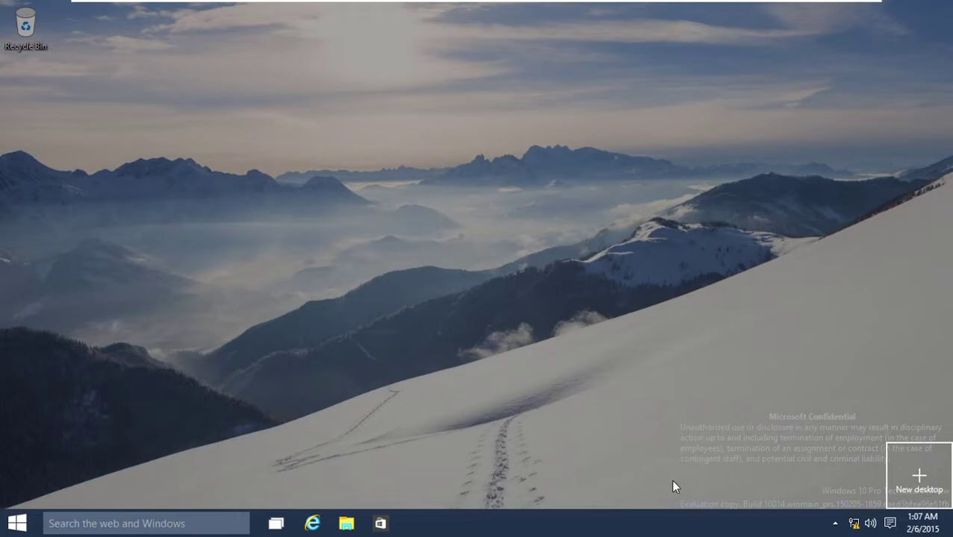
click(275, 526)
- Check the system clock and notifications, expanding the Alarm notification to read its details, and close the notification list
click(922, 524)
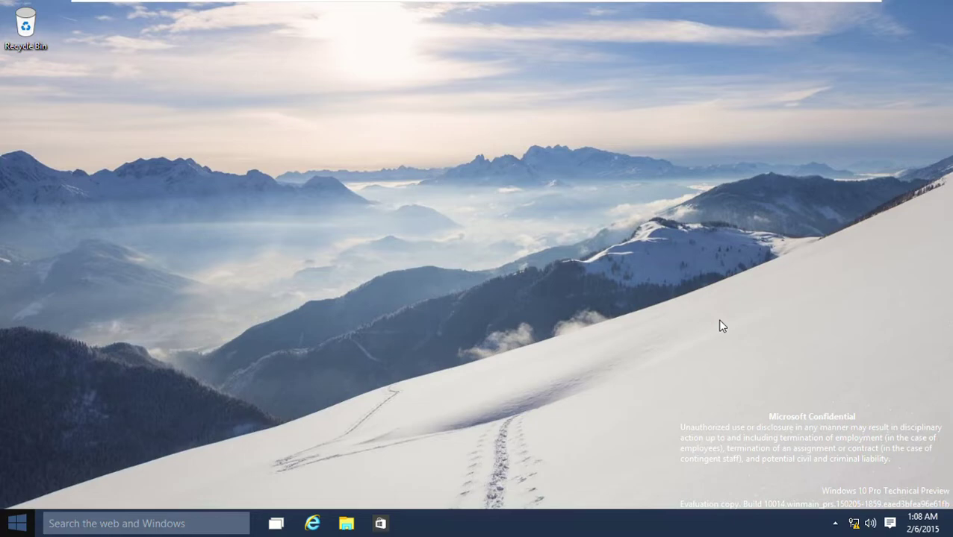
click(889, 523)
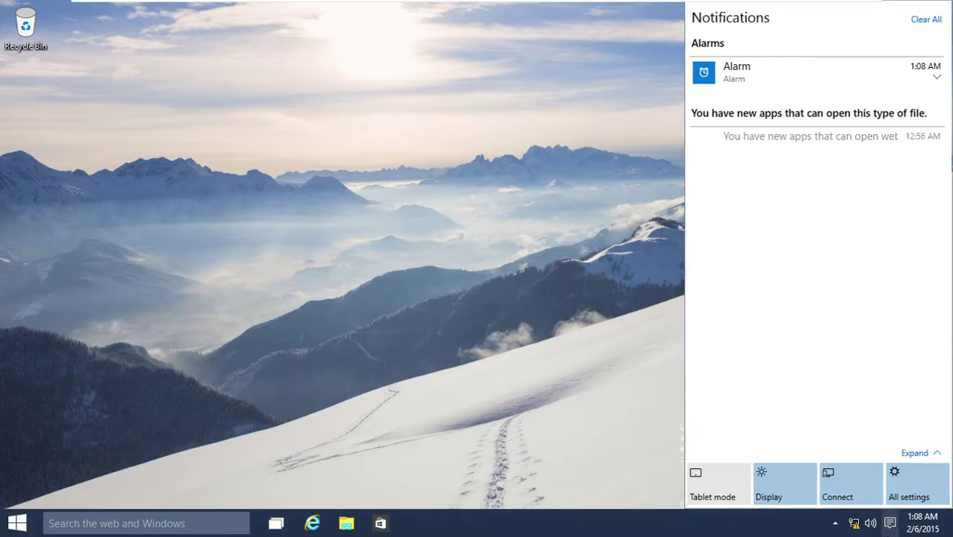
click(935, 81)
click(733, 132)
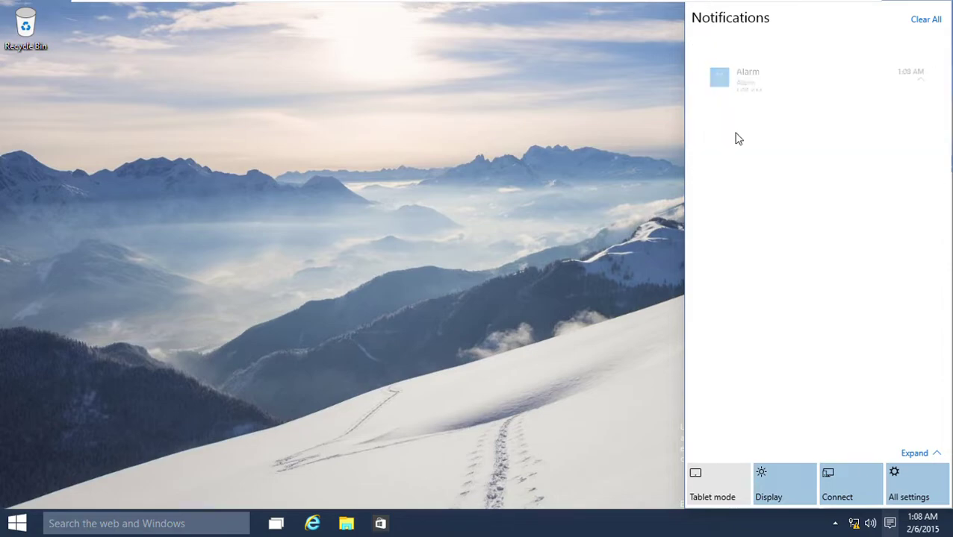
click(496, 265)
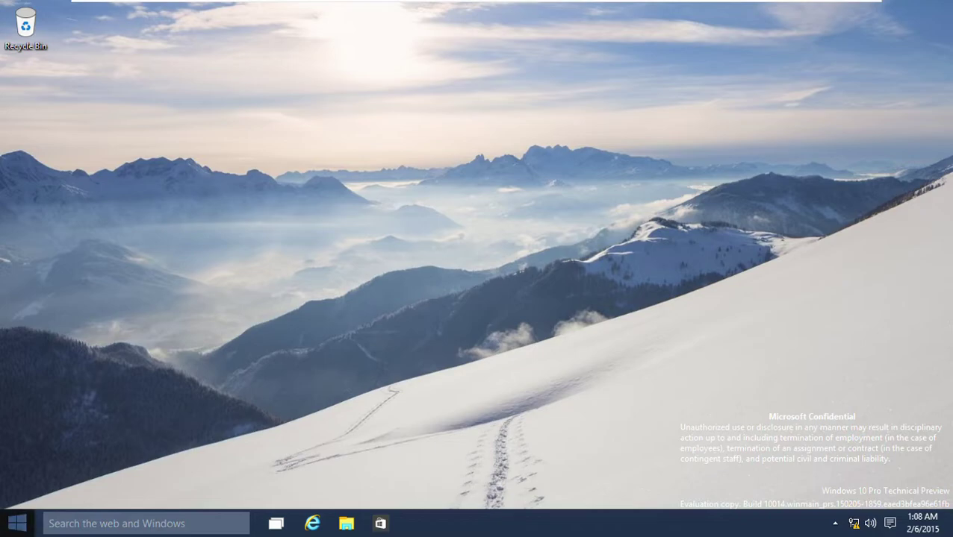
- Launch the Xbox app, allow it to run in the background, try signing in with the app in full screen, and close it
click(16, 523)
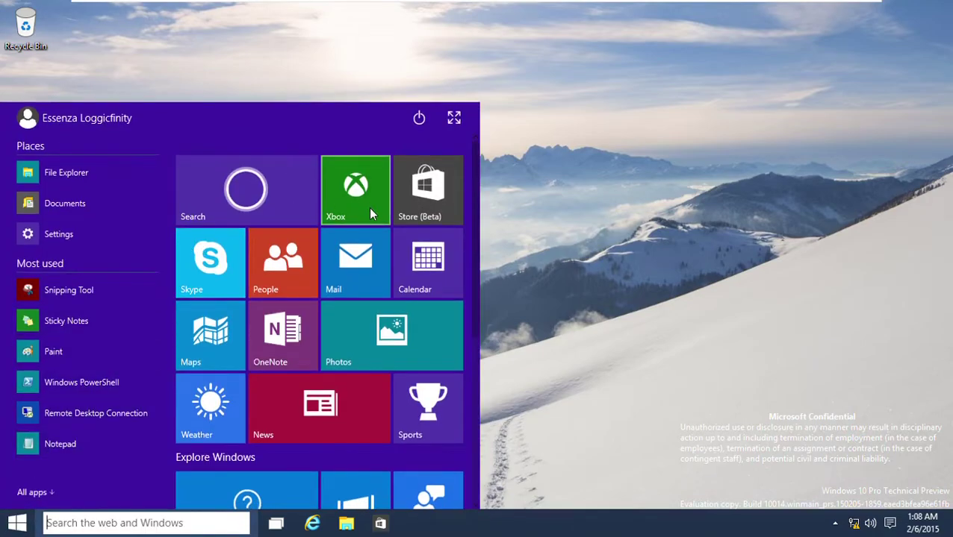
click(371, 215)
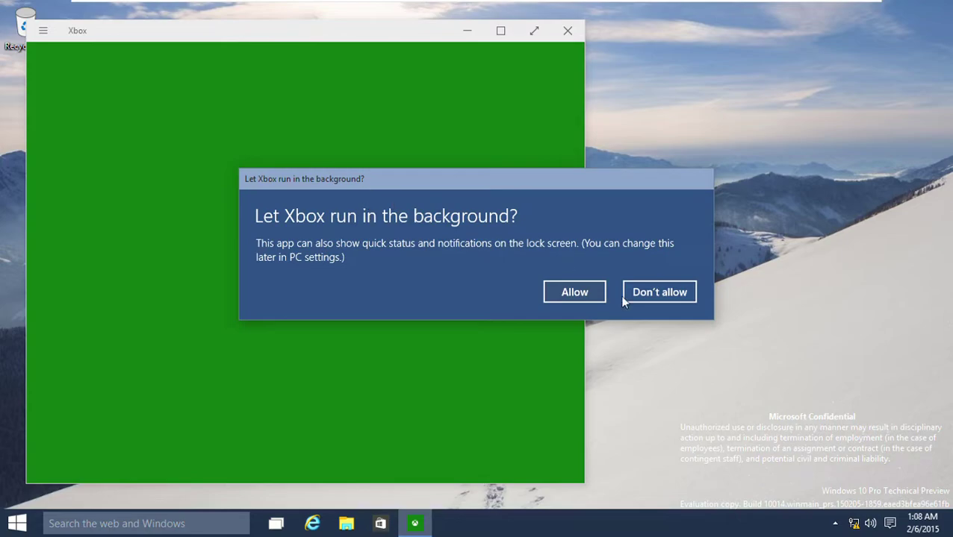
click(584, 294)
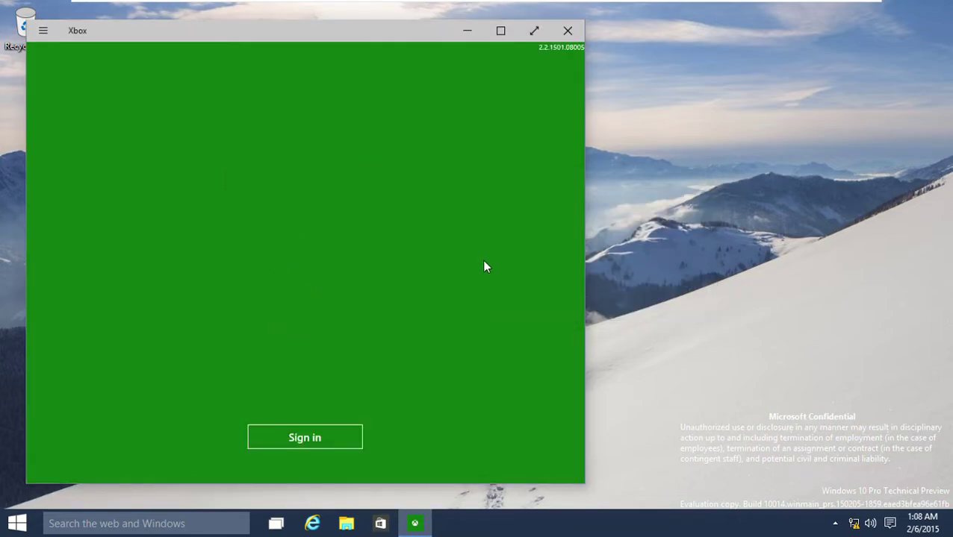
click(300, 436)
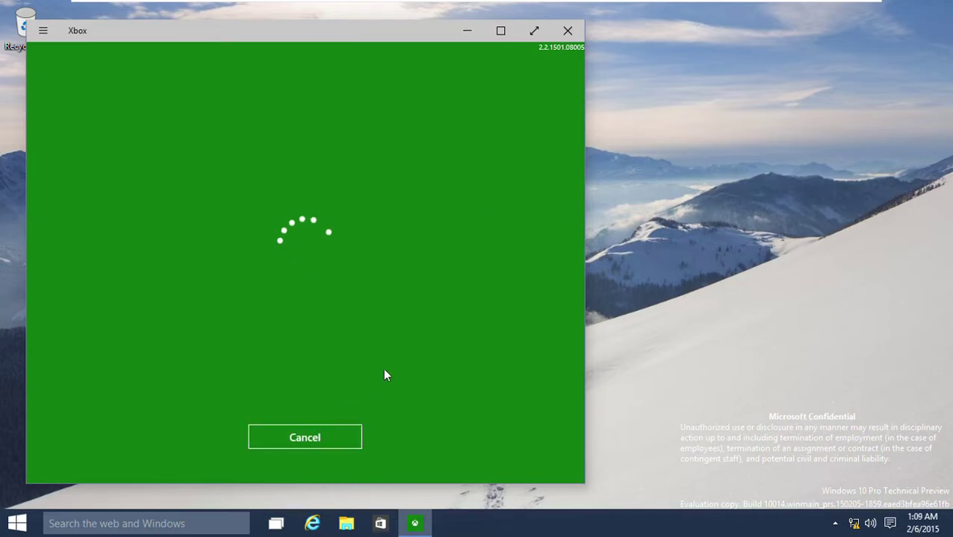
click(529, 39)
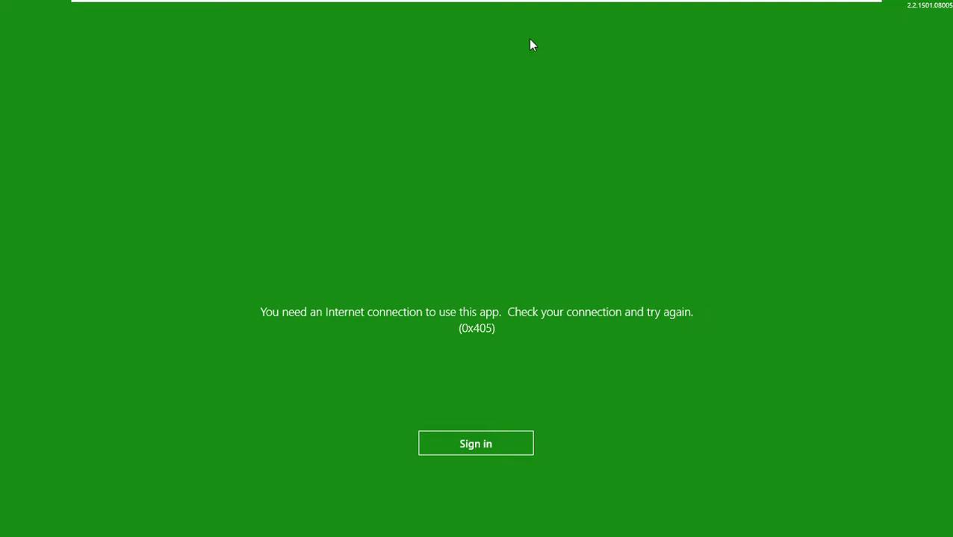
click(503, 447)
click(518, 440)
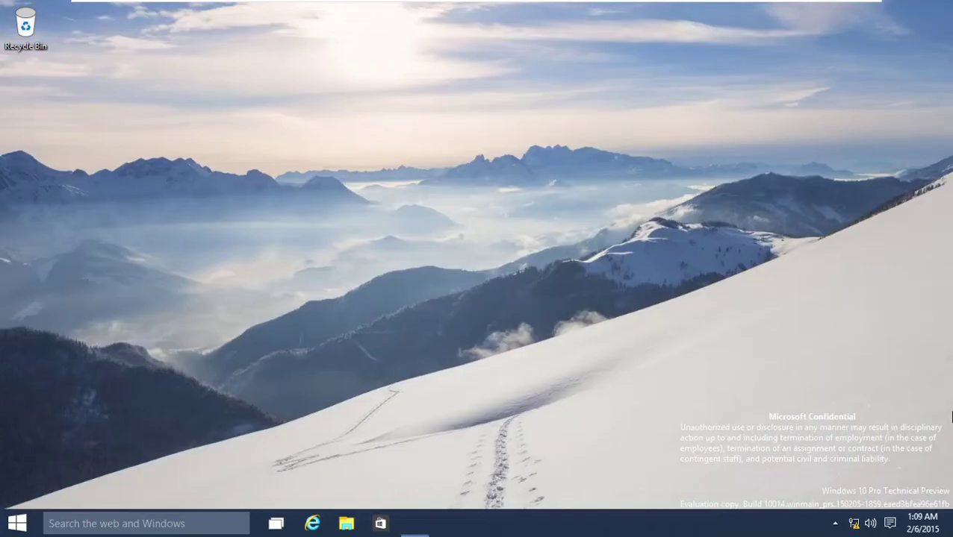
- Open the Calendar app, cancel switching to a Microsoft account, and close the app
key(super)
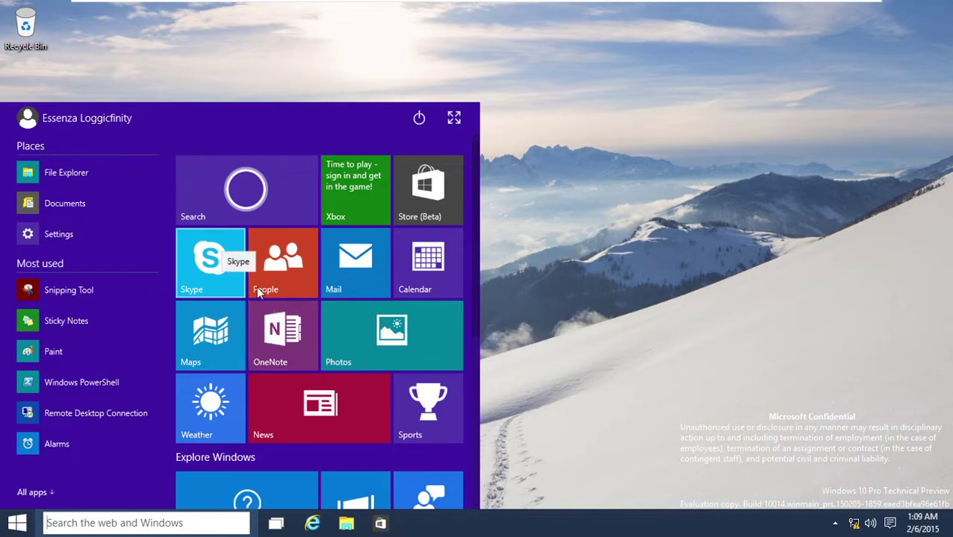
click(409, 281)
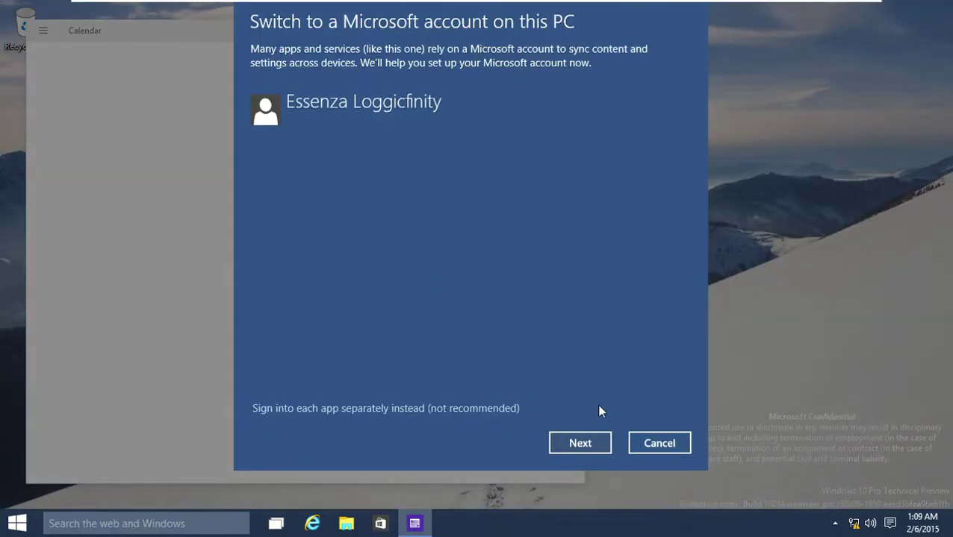
click(661, 444)
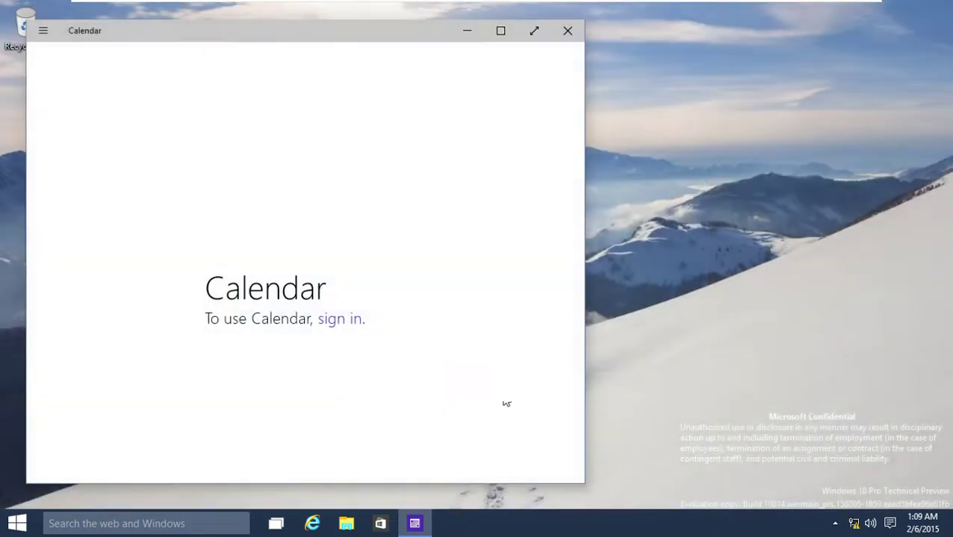
key(alt+F4)
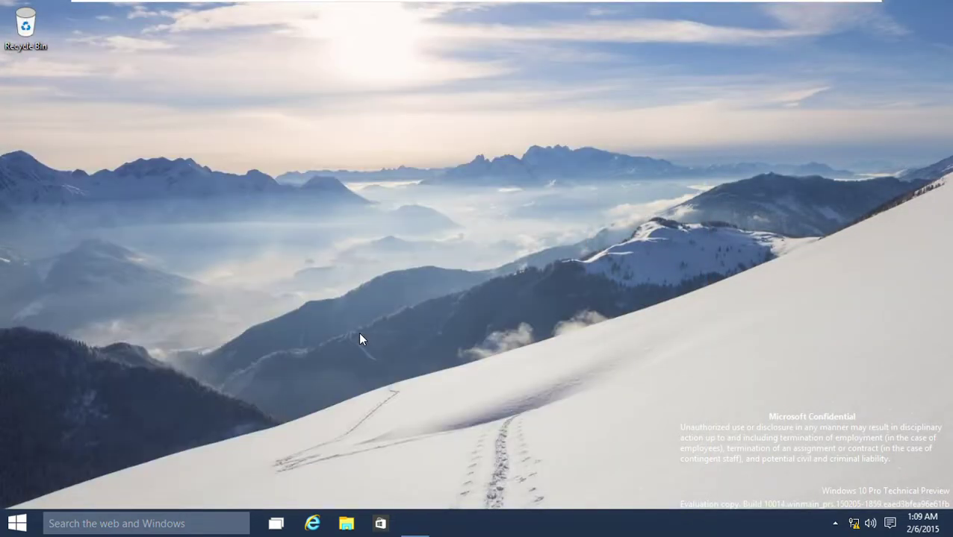
- Resize the Video tile under Everyday apps in the Start menu to Small, and set it to Medium
key(super)
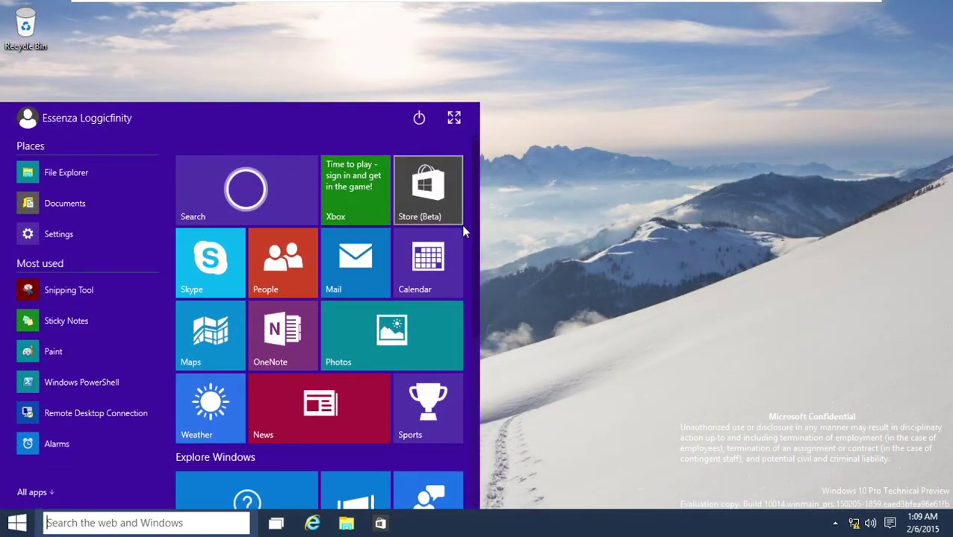
mouse_move(456, 231)
mouse_down()
mouse_move(450, 273)
mouse_move(445, 240)
mouse_move(383, 211)
mouse_move(420, 233)
mouse_move(456, 239)
mouse_up()
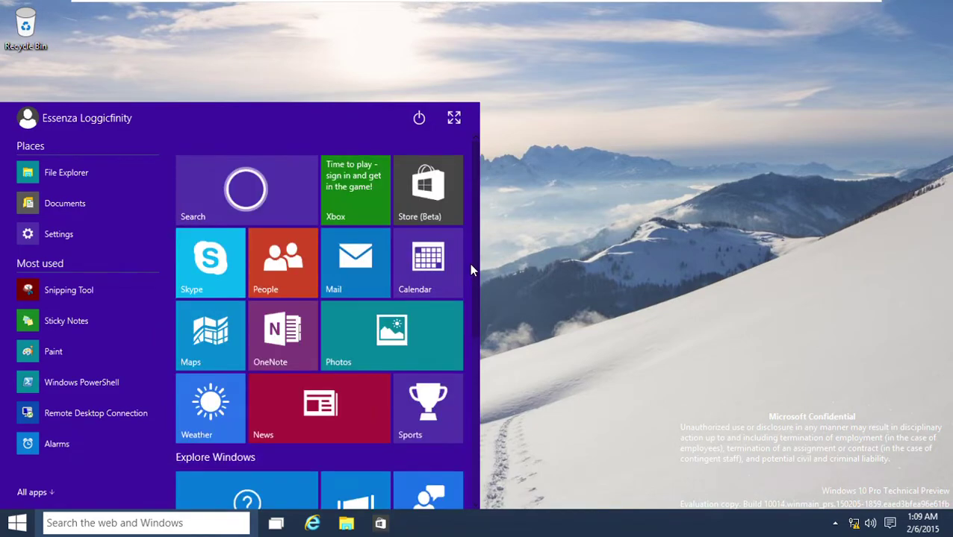
scroll(471, 268, down, 4)
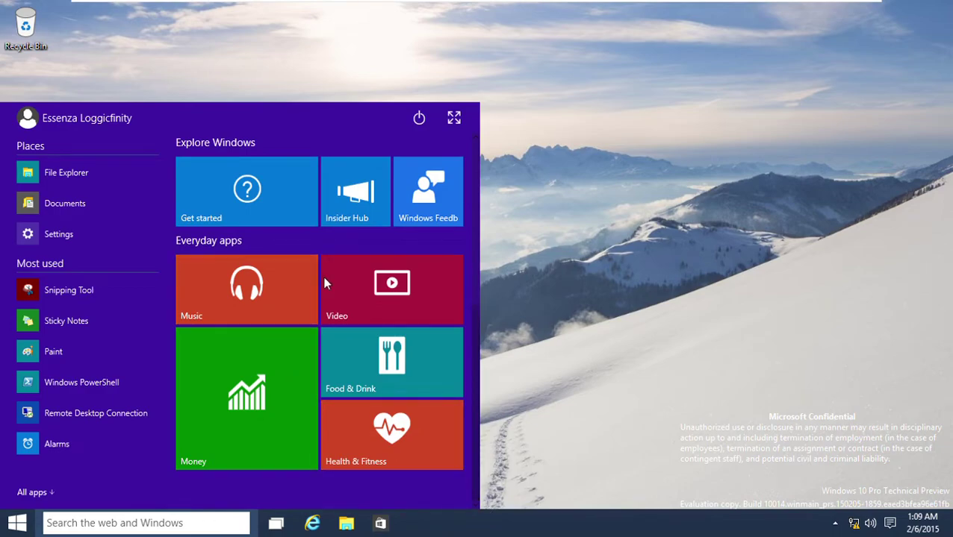
right_click(329, 282)
mouse_move(374, 246)
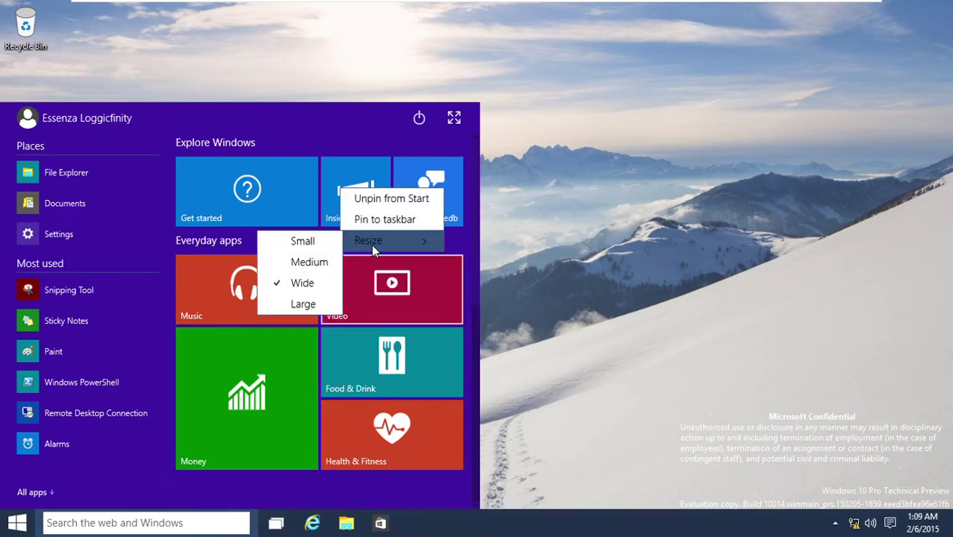
click(313, 262)
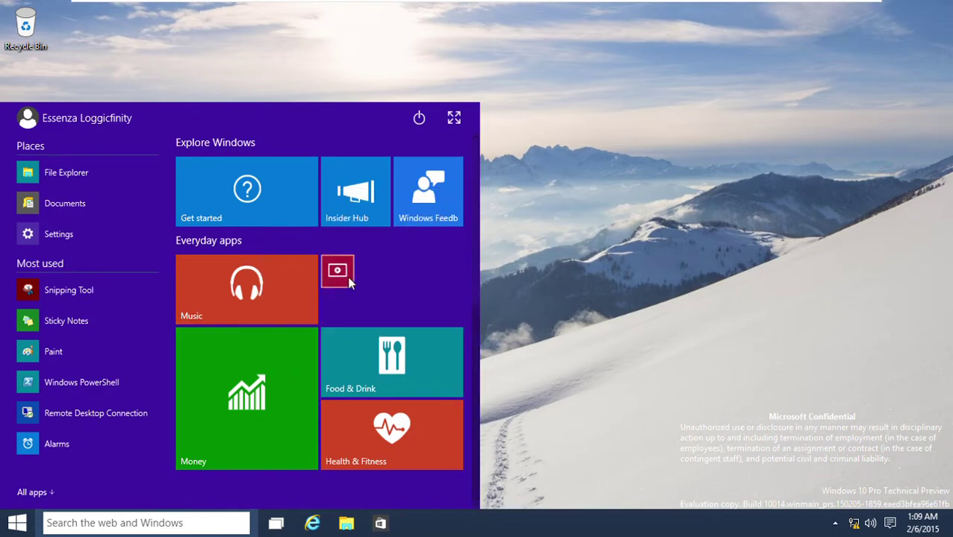
right_click(326, 274)
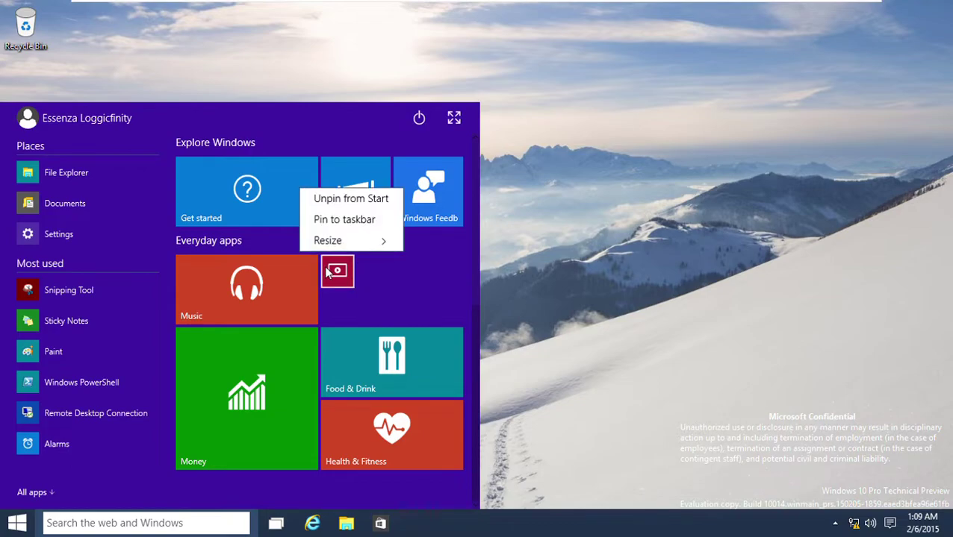
mouse_move(352, 240)
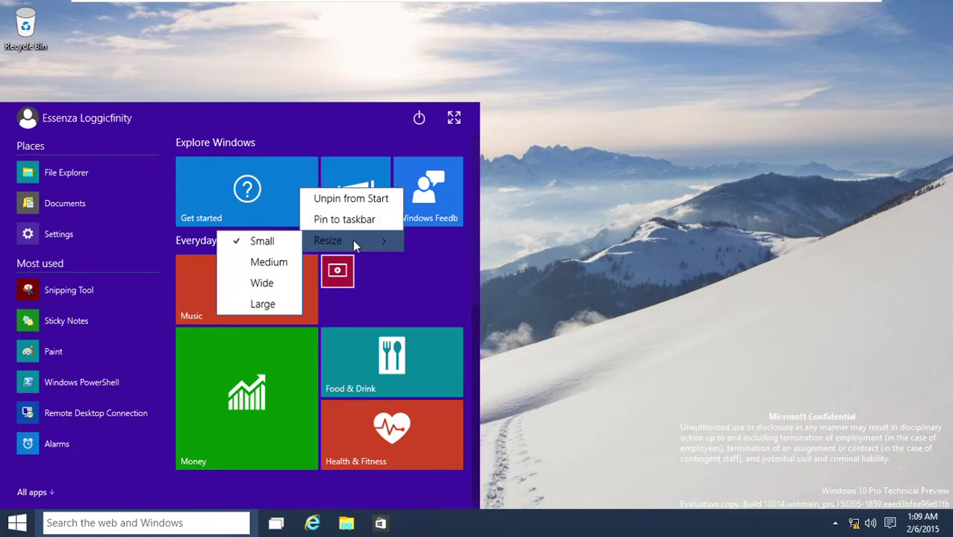
click(281, 265)
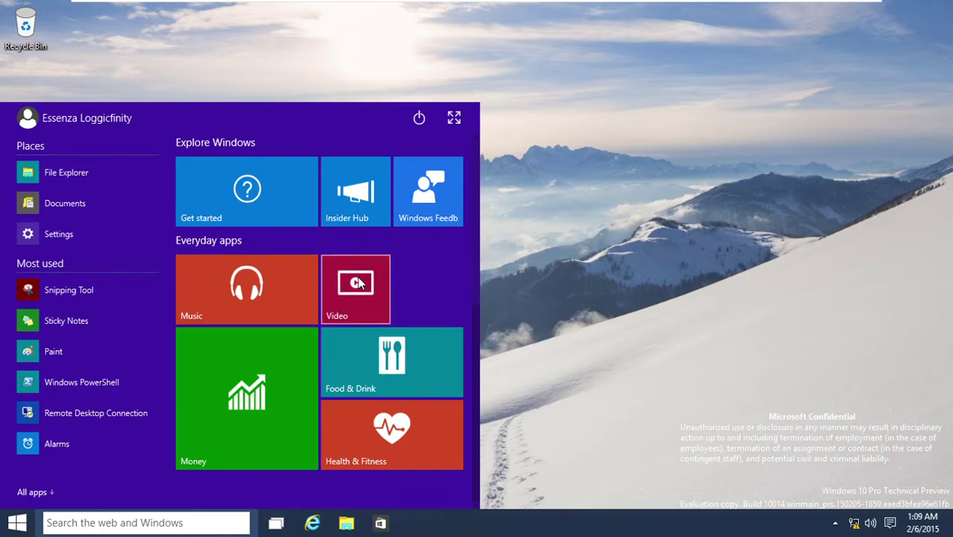
- Resize the Video tile to Large and set it back to Medium
right_click(359, 282)
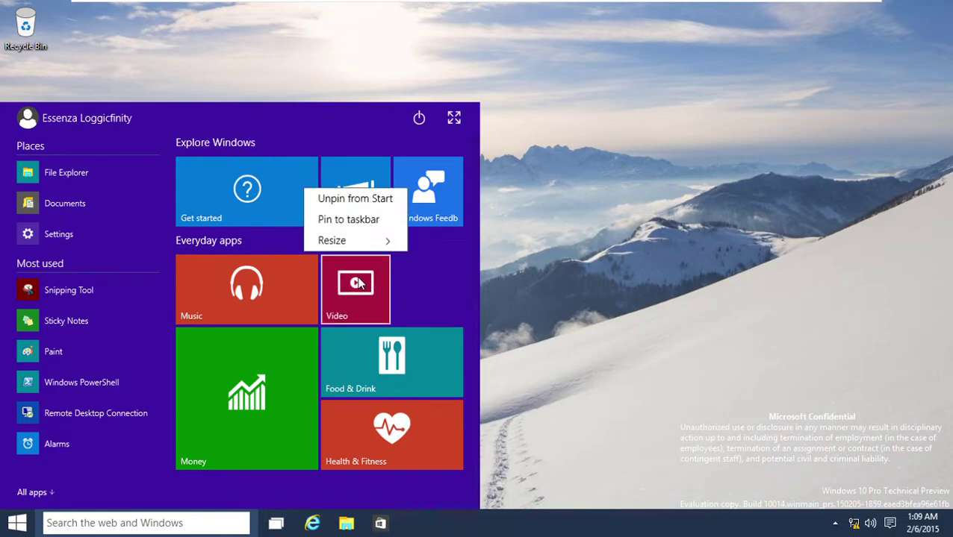
mouse_move(384, 240)
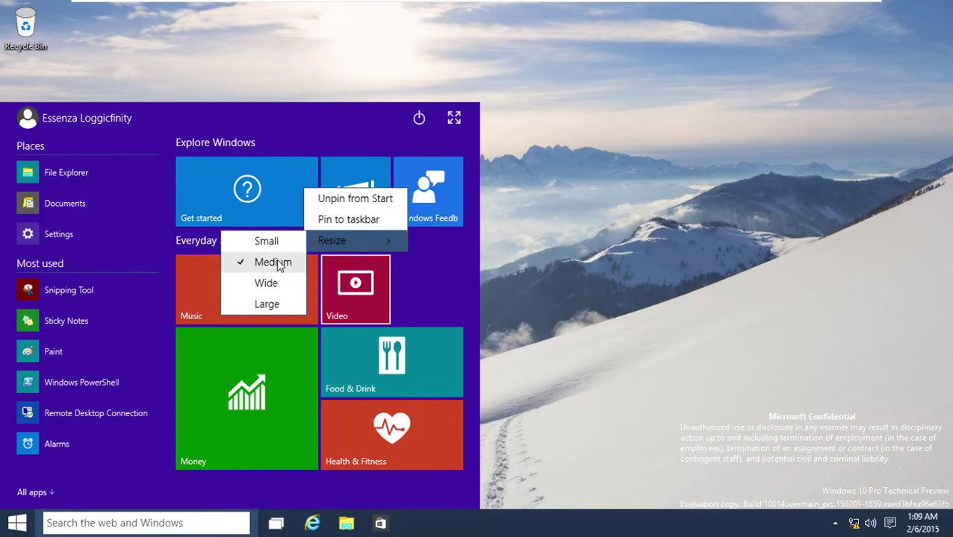
click(267, 304)
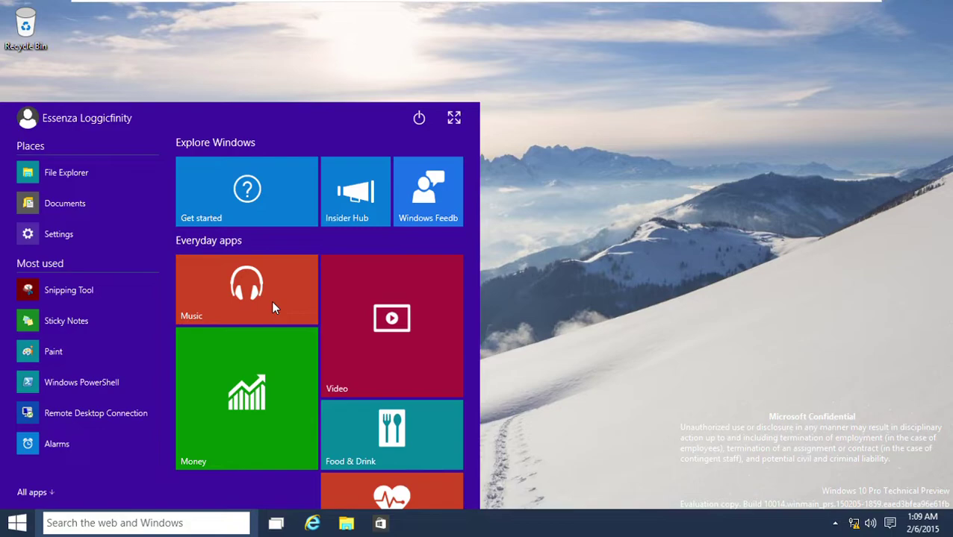
right_click(355, 321)
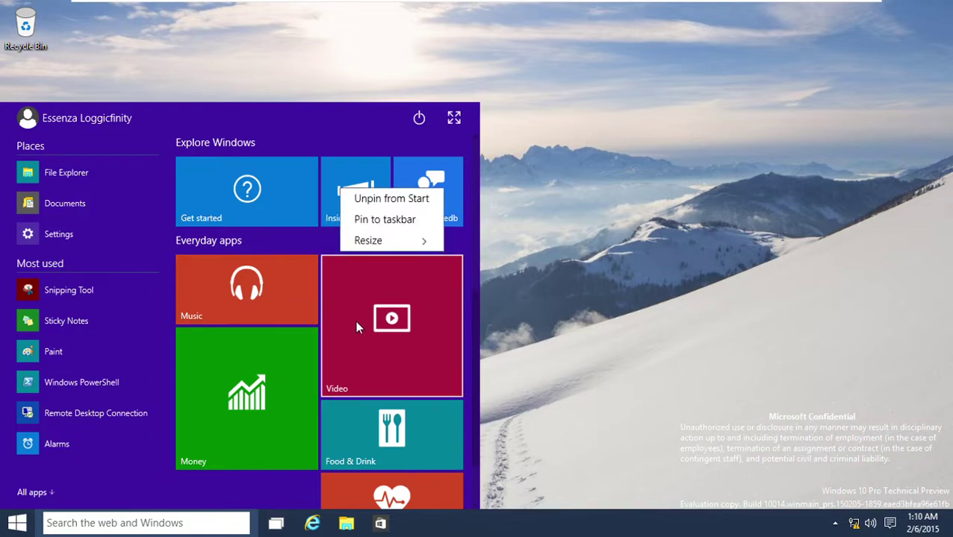
mouse_move(364, 251)
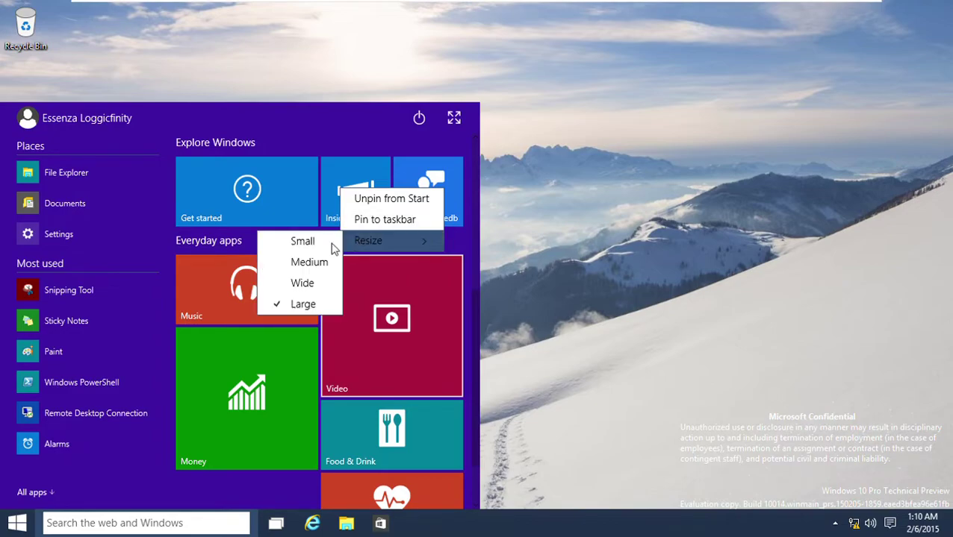
click(287, 266)
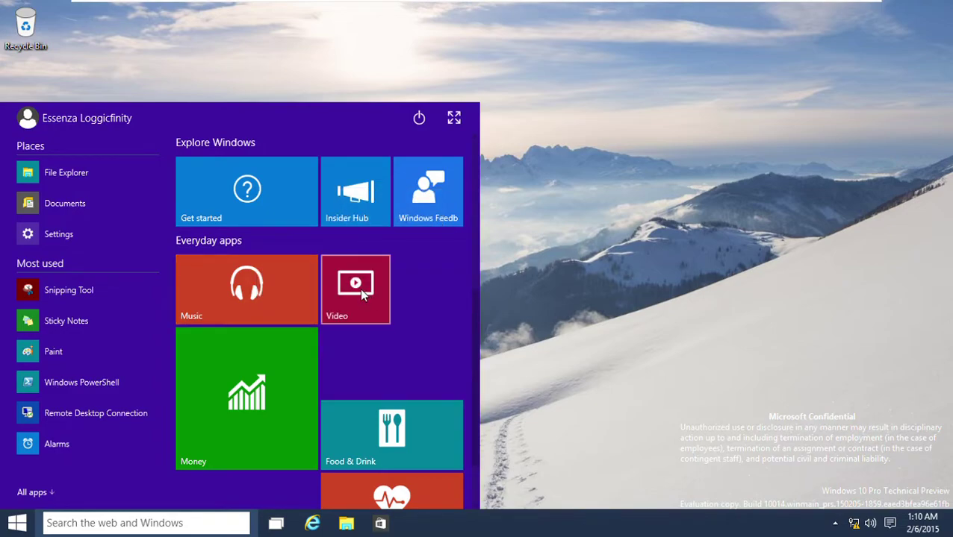
- Set the Video tile to Wide and move the Food & Drink tile up directly beneath it
right_click(360, 291)
mouse_move(356, 238)
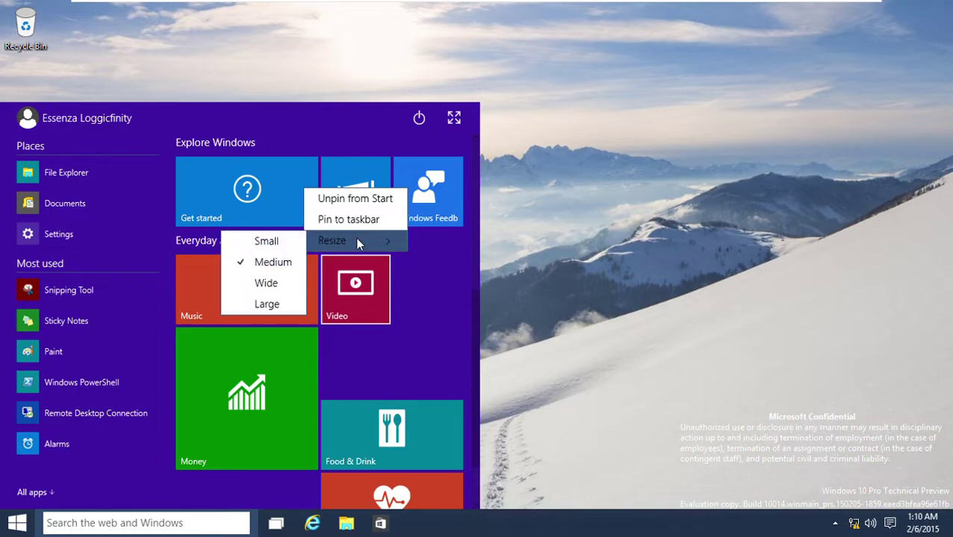
click(283, 285)
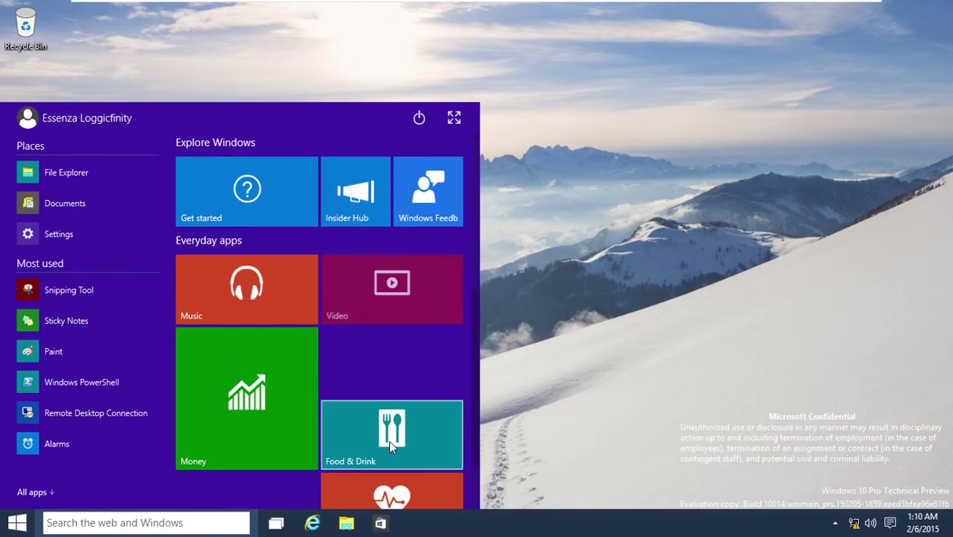
mouse_move(389, 422)
mouse_down()
mouse_move(383, 360)
mouse_move(391, 390)
mouse_up()
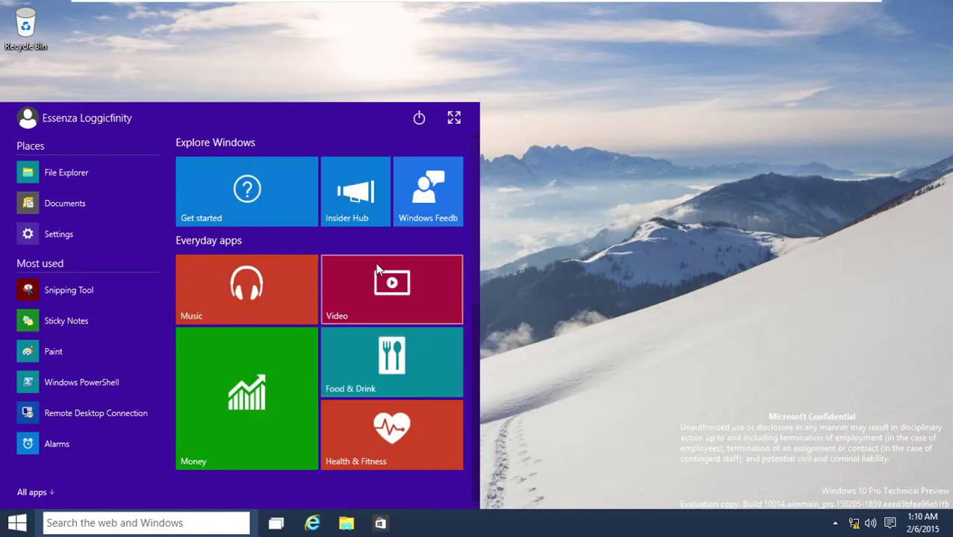
- Expand the Start menu to full screen and restore it to its compact size
click(463, 117)
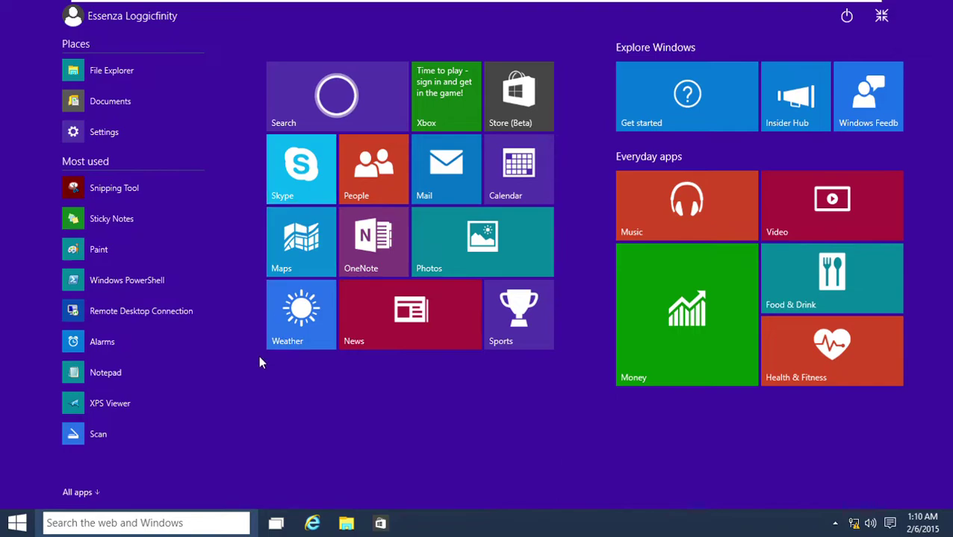
click(885, 17)
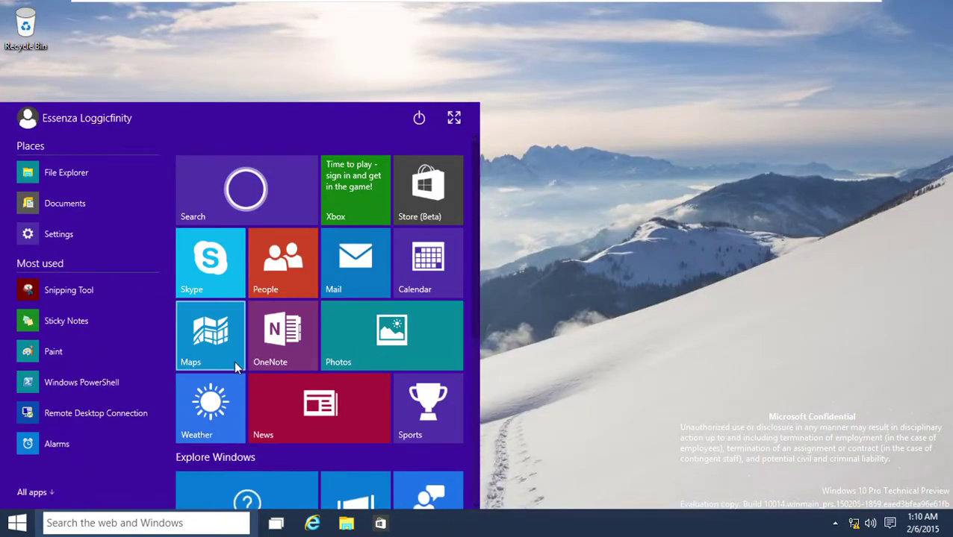
- Open the Skype app from the Start menu and cancel switching to a Microsoft account
click(212, 283)
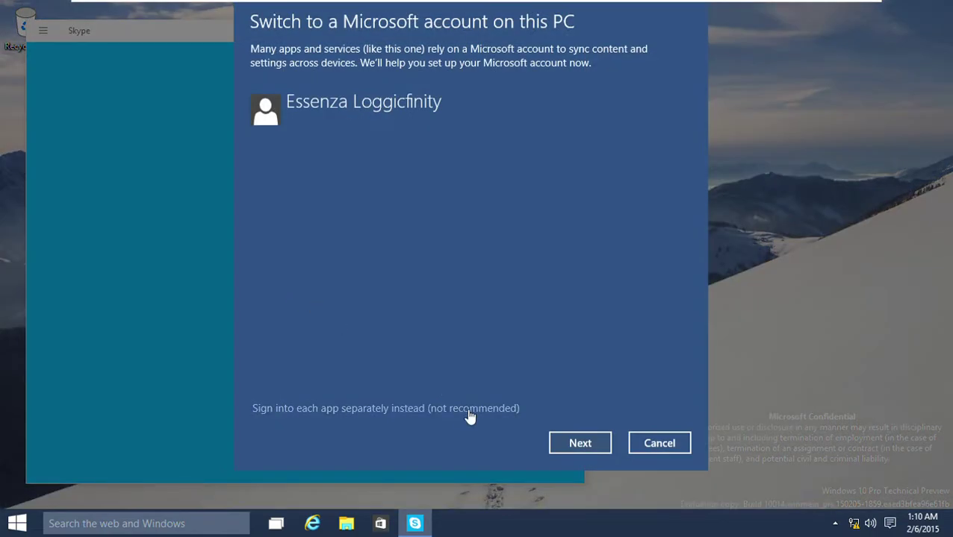
click(469, 409)
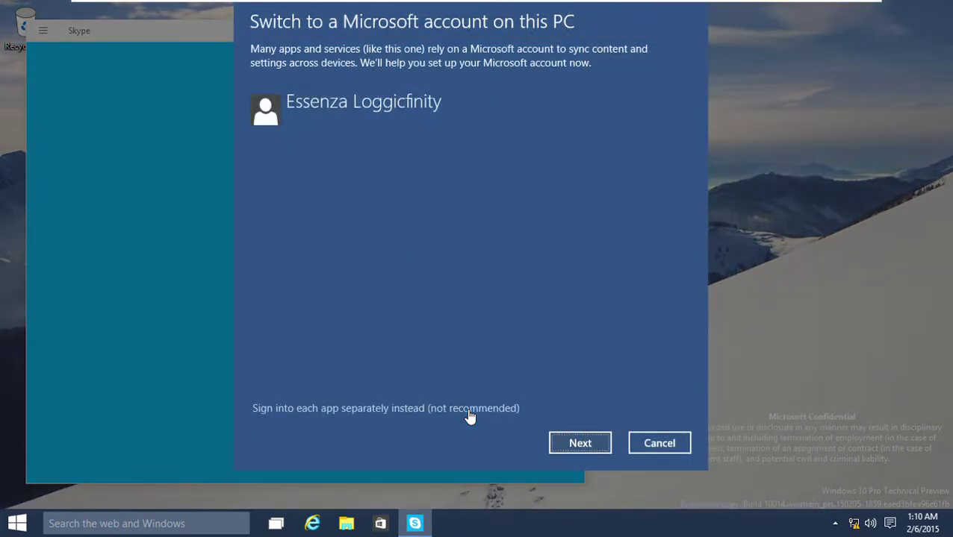
key(Escape)
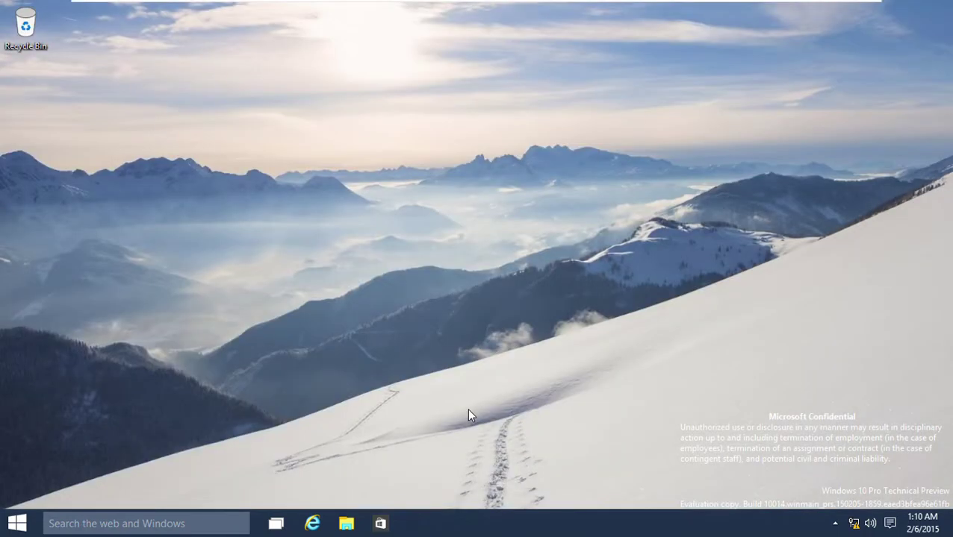
- Open Cortana from the Start menu's Search tile, decline granting access with Not Now, and dismiss the introduction
key(super)
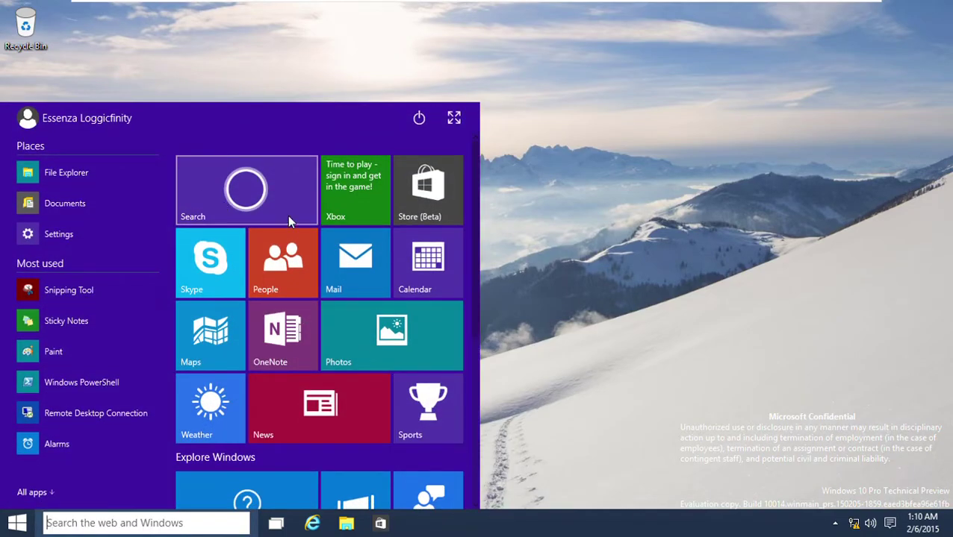
click(287, 215)
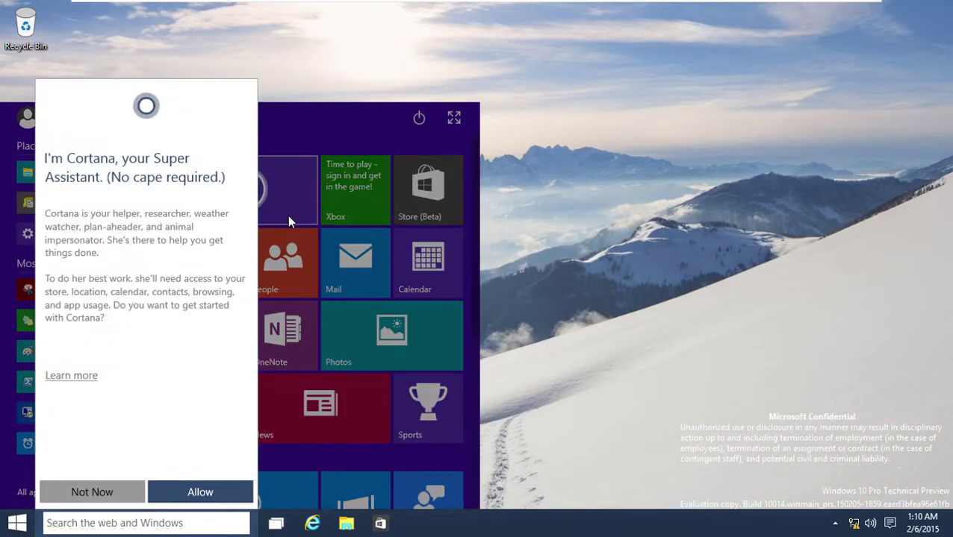
click(112, 498)
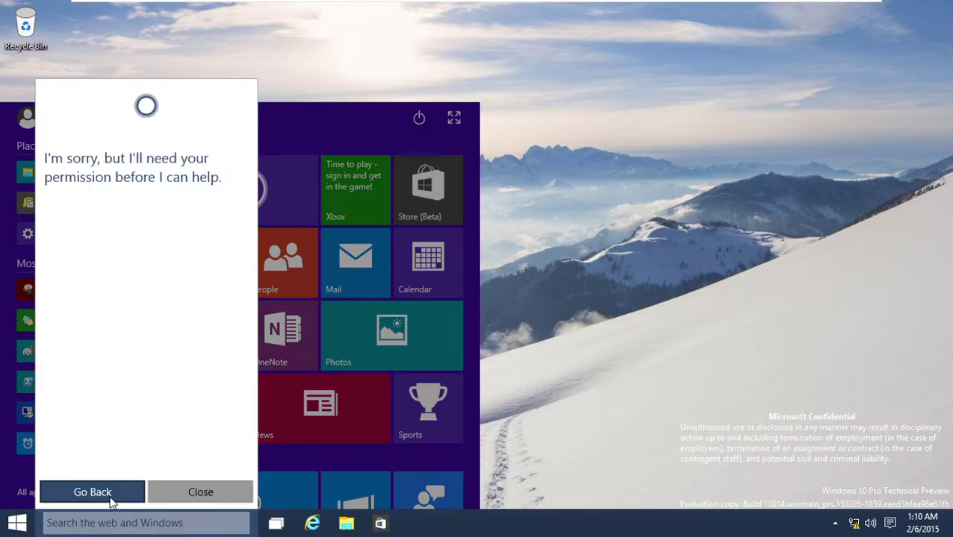
click(154, 490)
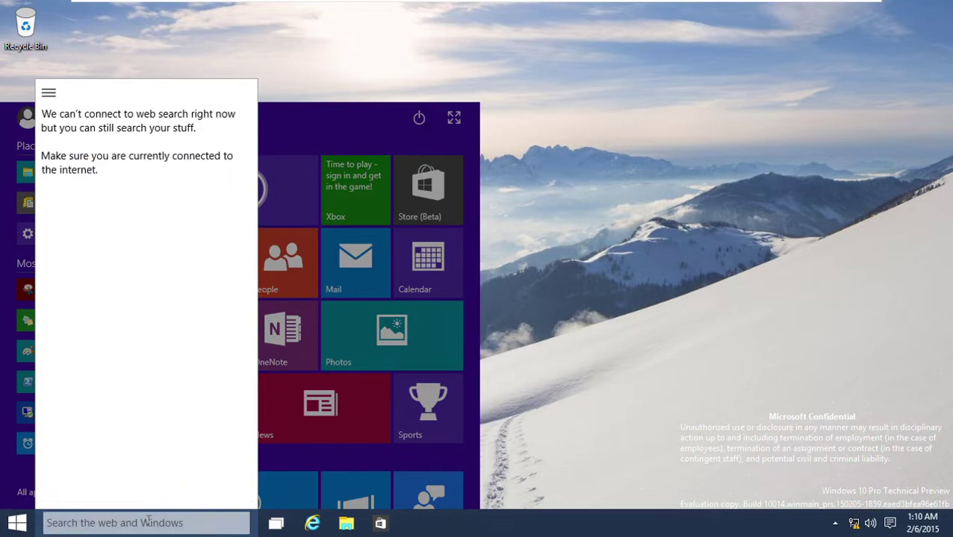
- Search Windows for Control Panel, open it, and go to the page for changing the theme
text(con)
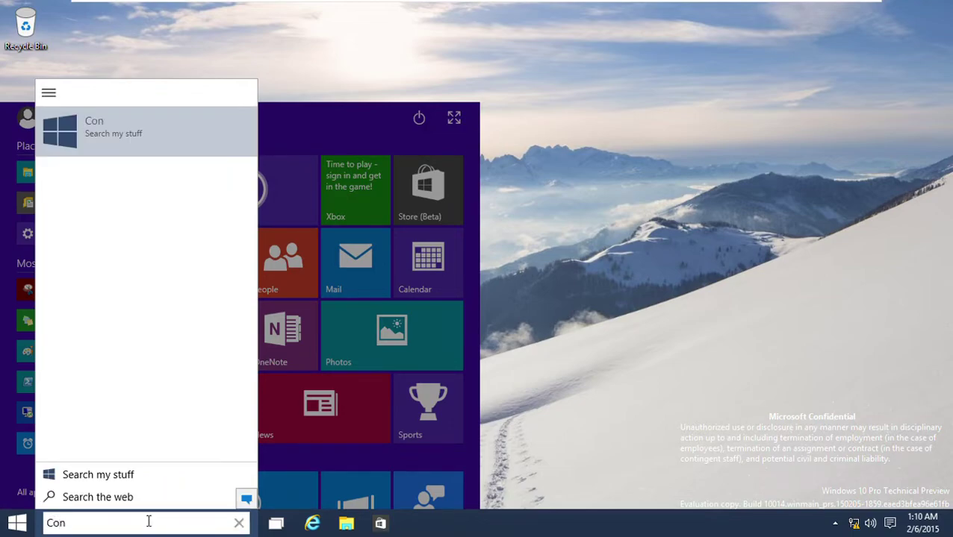
text(trol Panel)
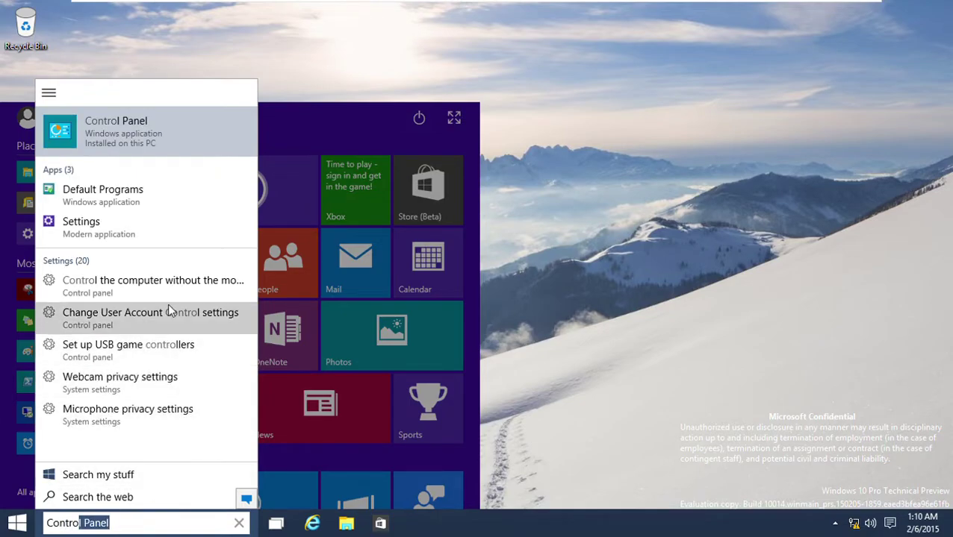
click(155, 133)
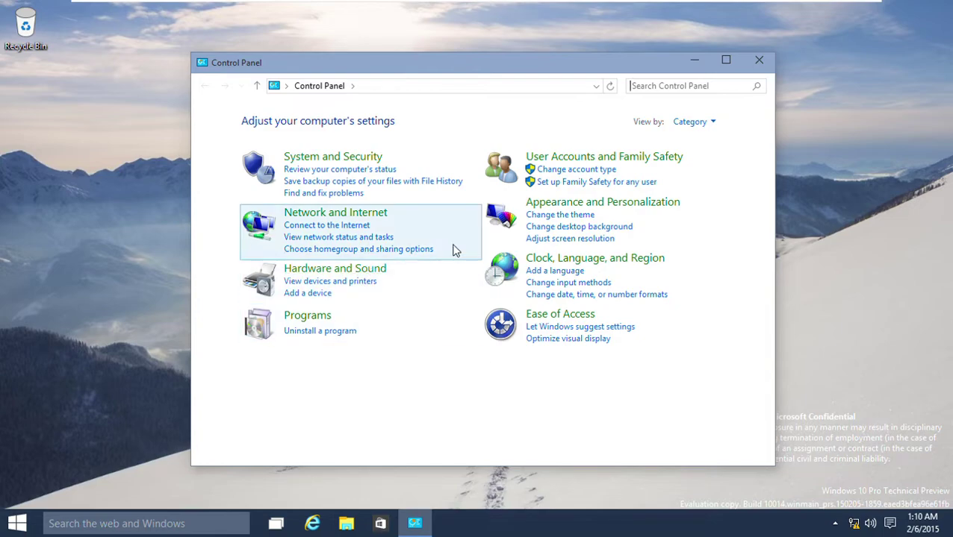
click(560, 215)
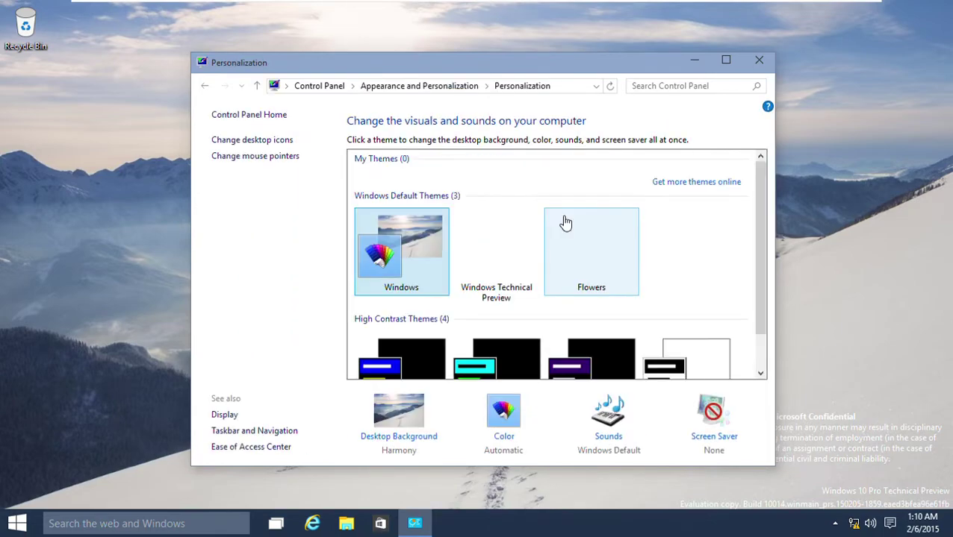
- Try the Windows Technical Preview and Flowers themes, and switch back to Windows Technical Preview after shifting the Personalization window
click(508, 258)
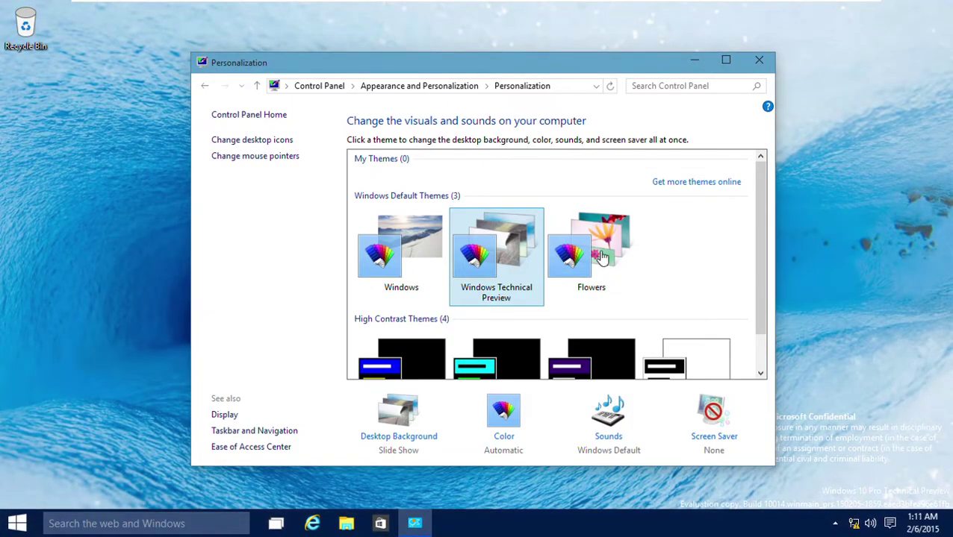
click(602, 258)
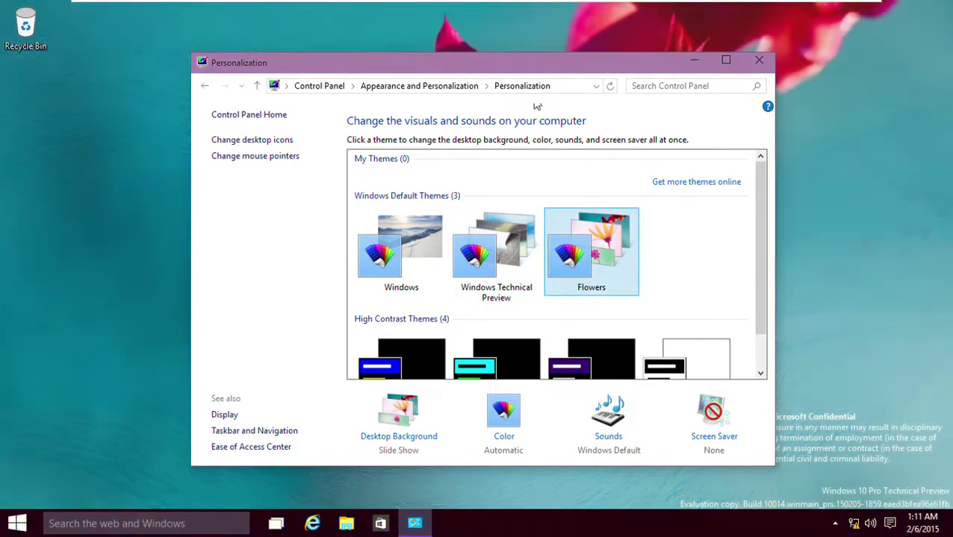
drag(454, 67, 388, 98)
click(389, 314)
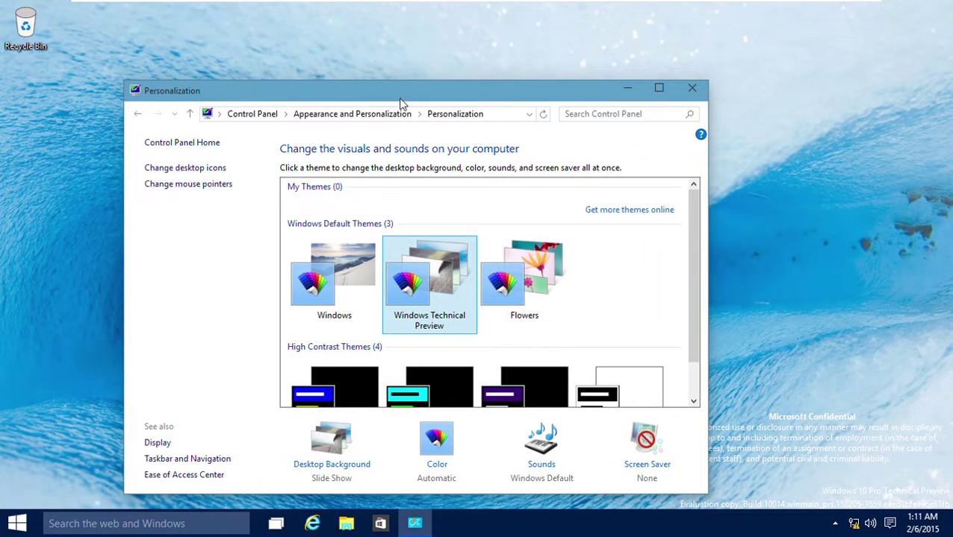
- Move the Personalization window up to the desktop's upper edge and apply the Windows default theme
drag(400, 101, 331, 15)
click(266, 159)
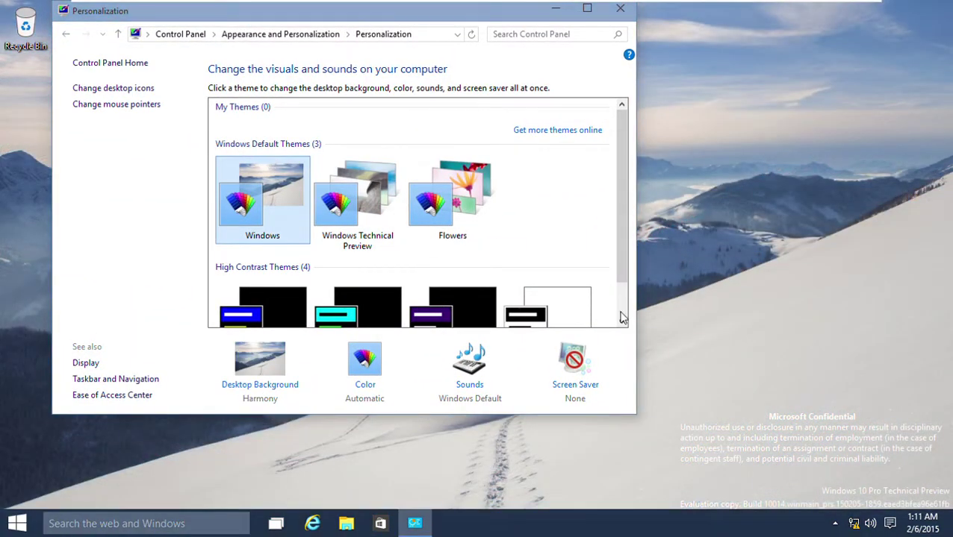
- Try the High Contrast #1, High Contrast #2, High Contrast Black and High Contrast White themes in turn, and reapply the Windows theme
click(621, 315)
key(Tab)
key(Tab)
key(Tab)
key(Tab)
key(Tab)
key(Tab)
key(Tab)
key(Tab)
key(Tab)
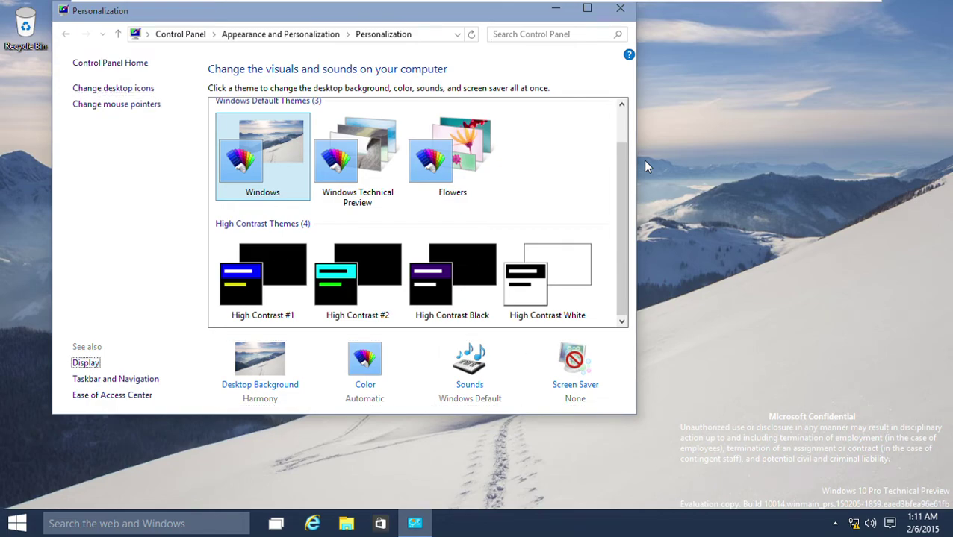
key(Tab)
click(270, 268)
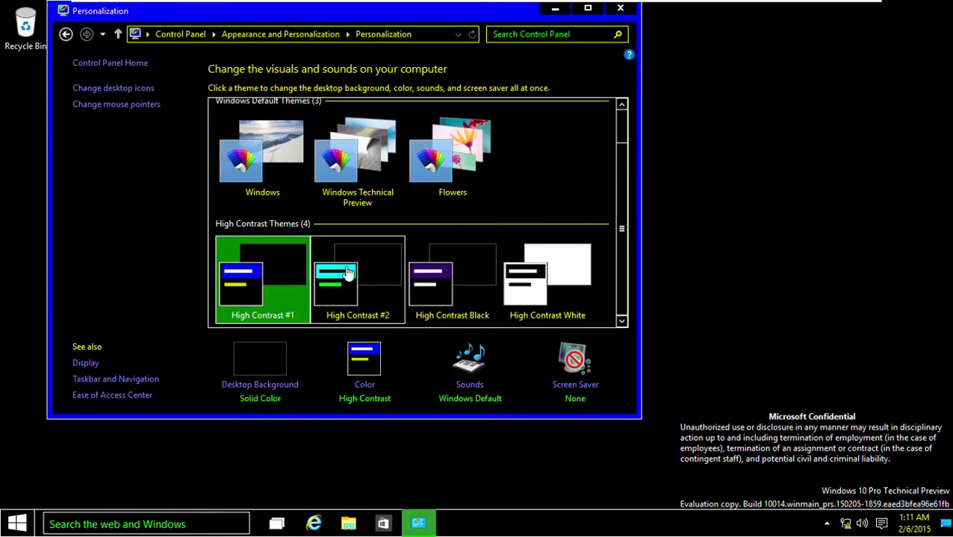
click(345, 266)
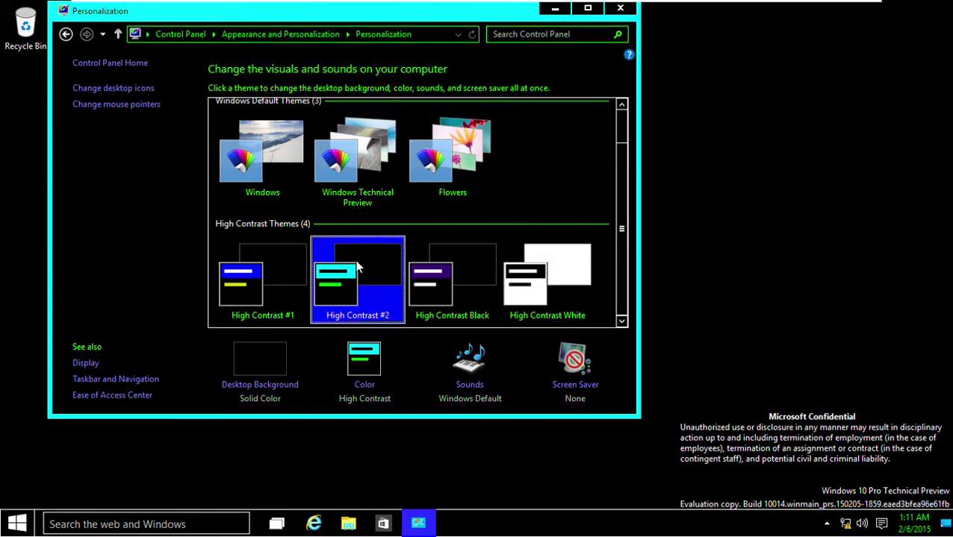
key(space)
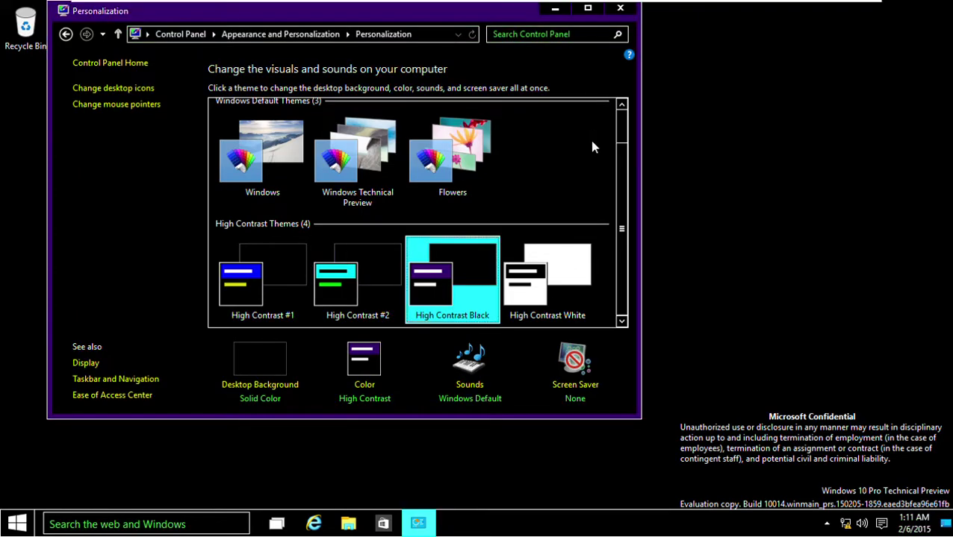
key(Right)
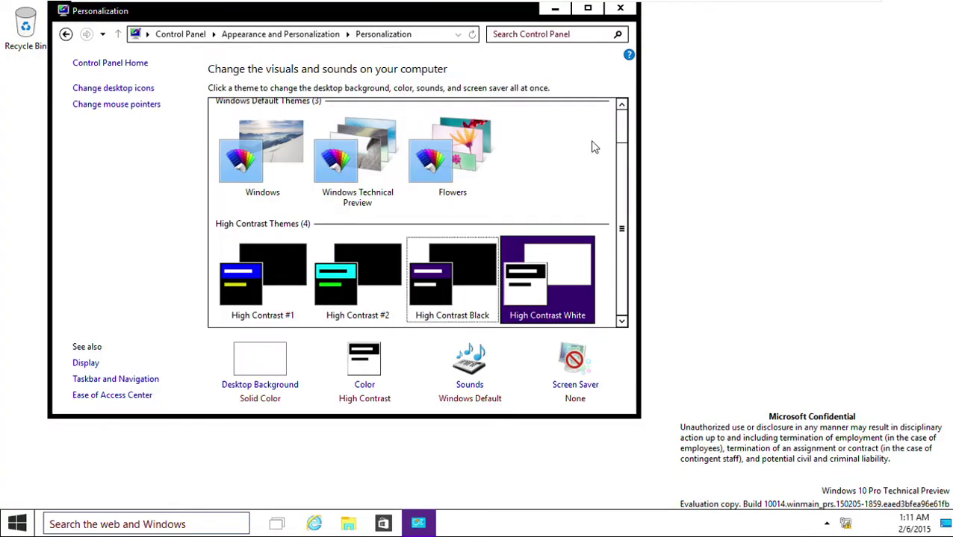
key(space)
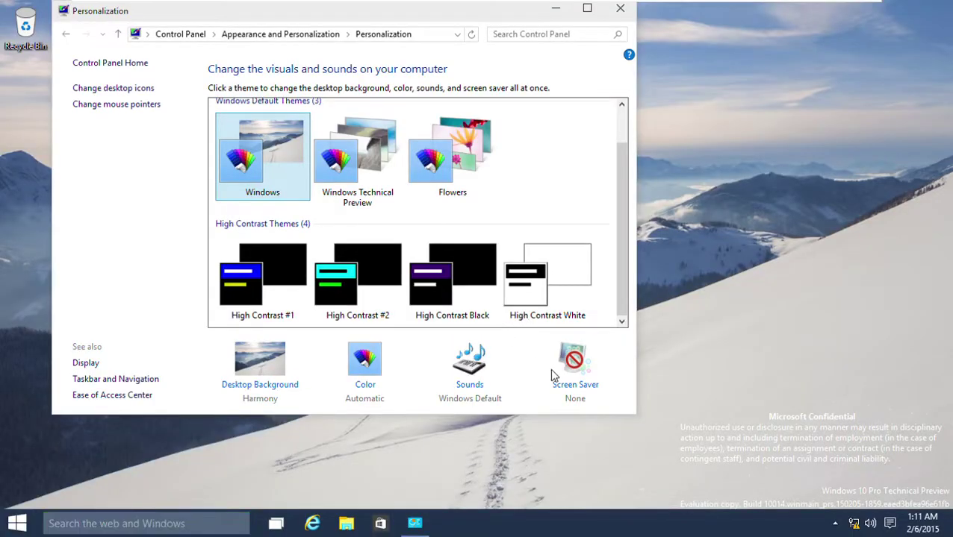
- Open the screen saver settings, select 3D Text, look at its options, and preview it
click(565, 385)
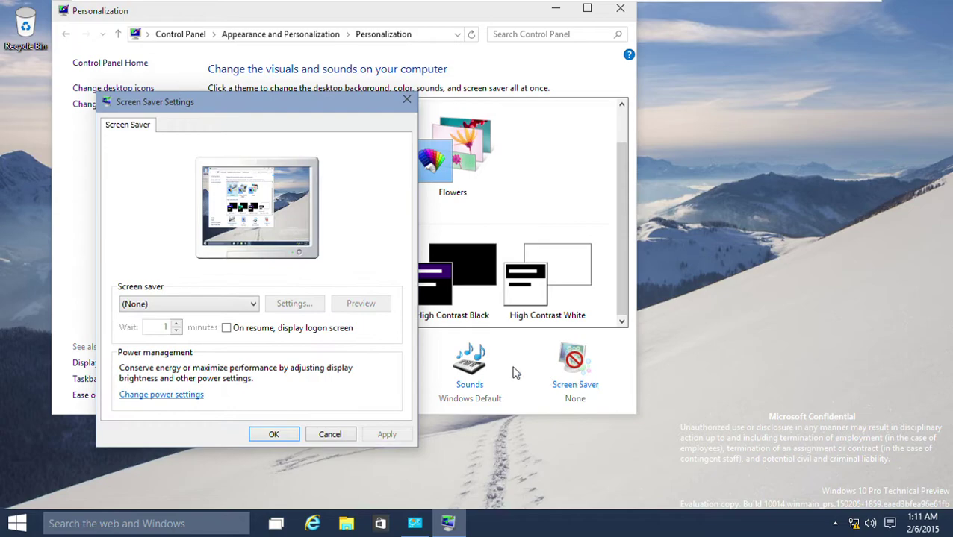
key(Down)
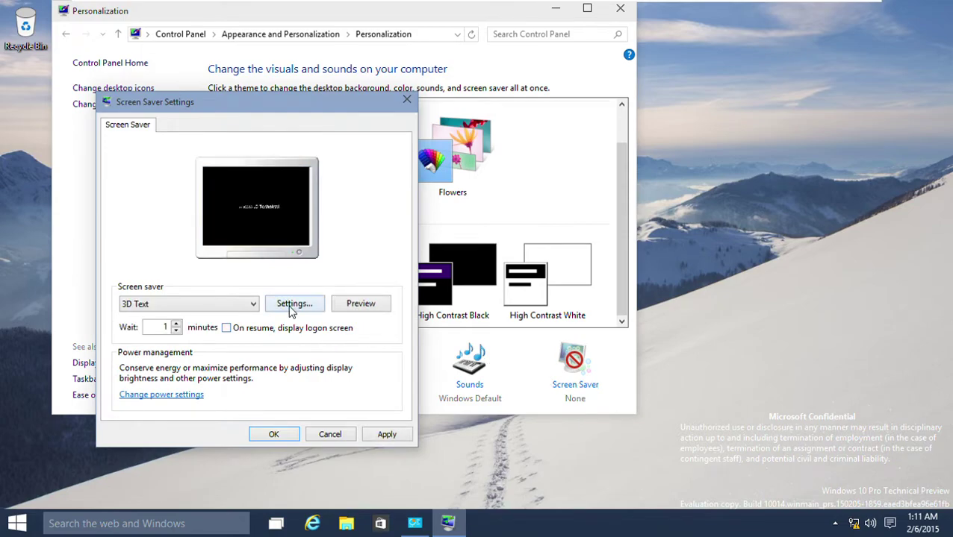
click(292, 306)
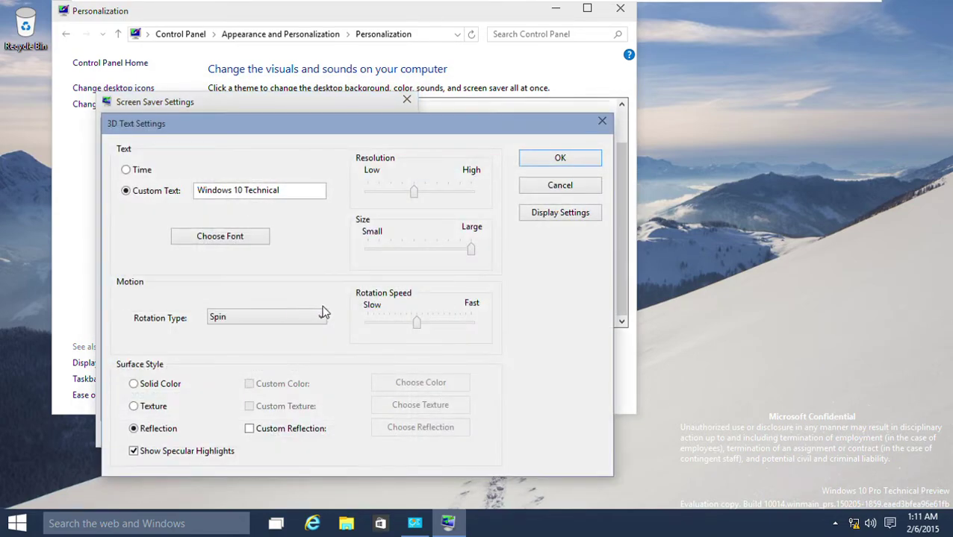
key(Return)
click(333, 306)
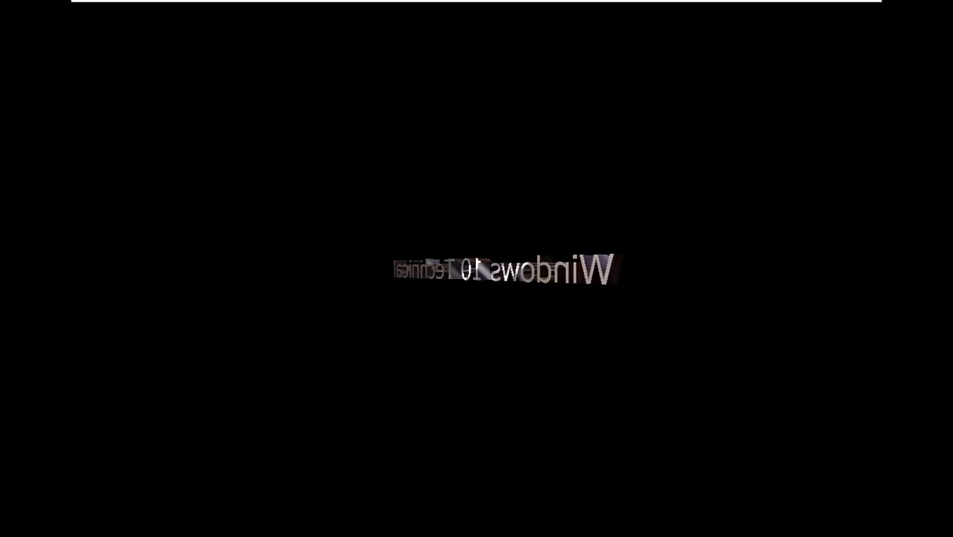
mouse_move(325, 312)
- Preview the Blank, Bubbles and Mystify screen savers in turn
key(Down)
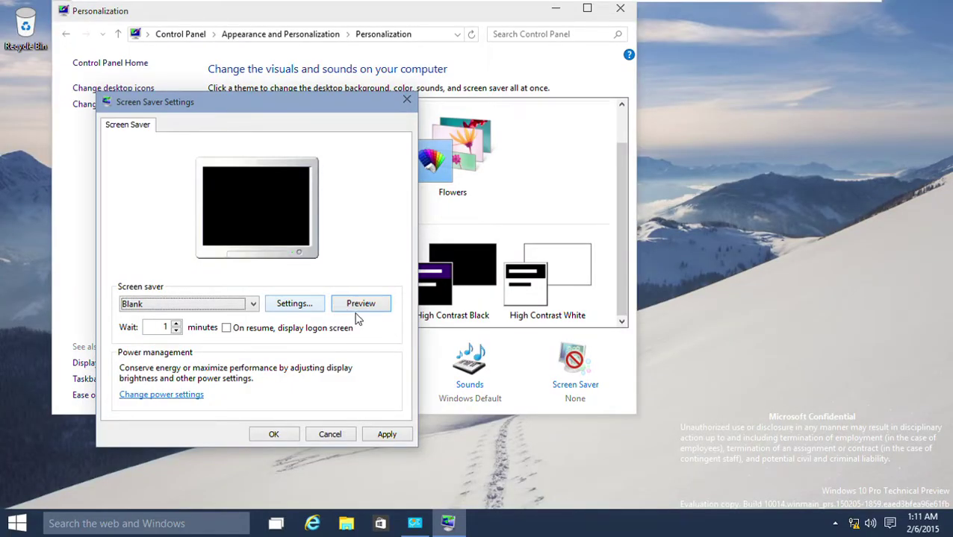
click(358, 306)
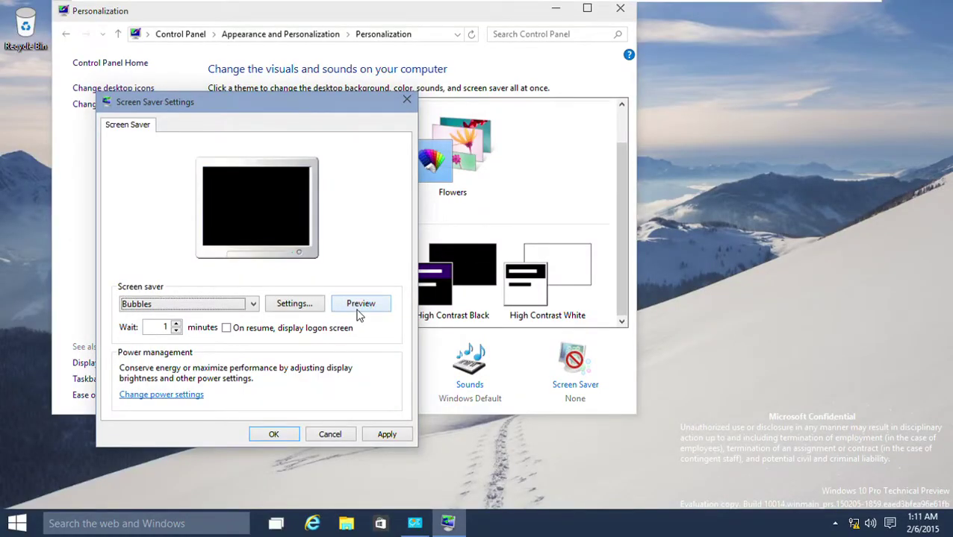
click(358, 312)
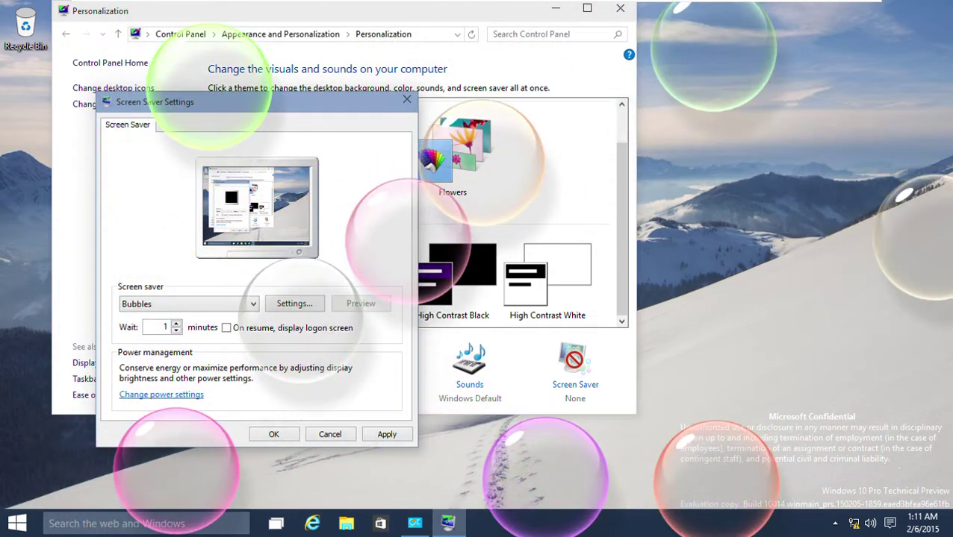
key(Down)
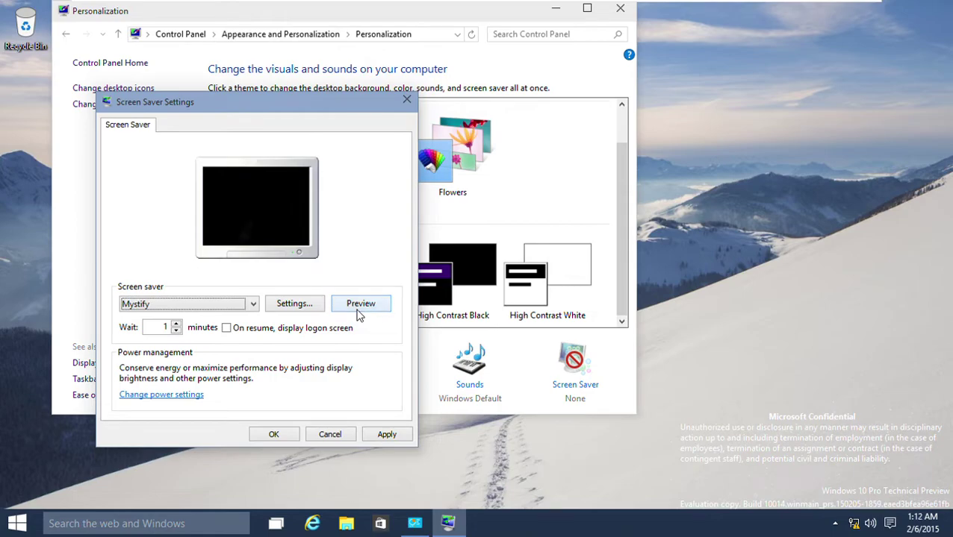
click(342, 309)
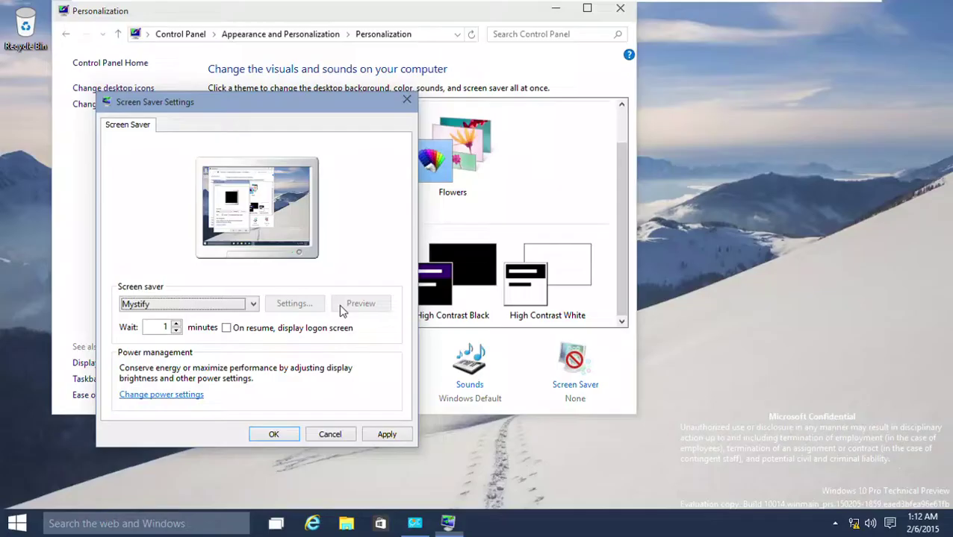
- Preview the picture-library screen saver that follows Mystify, and apply Ribbons as the screen saver
key(Down)
click(344, 308)
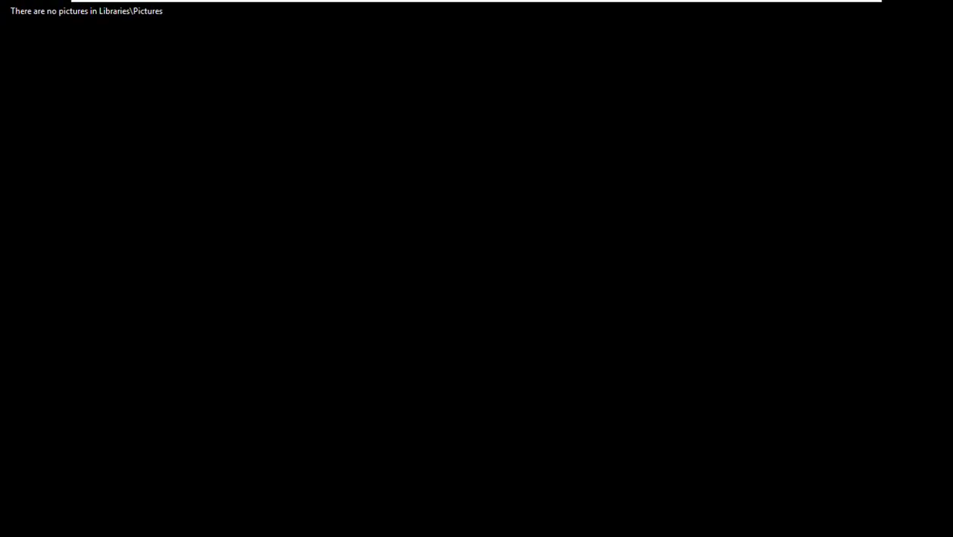
key(Down)
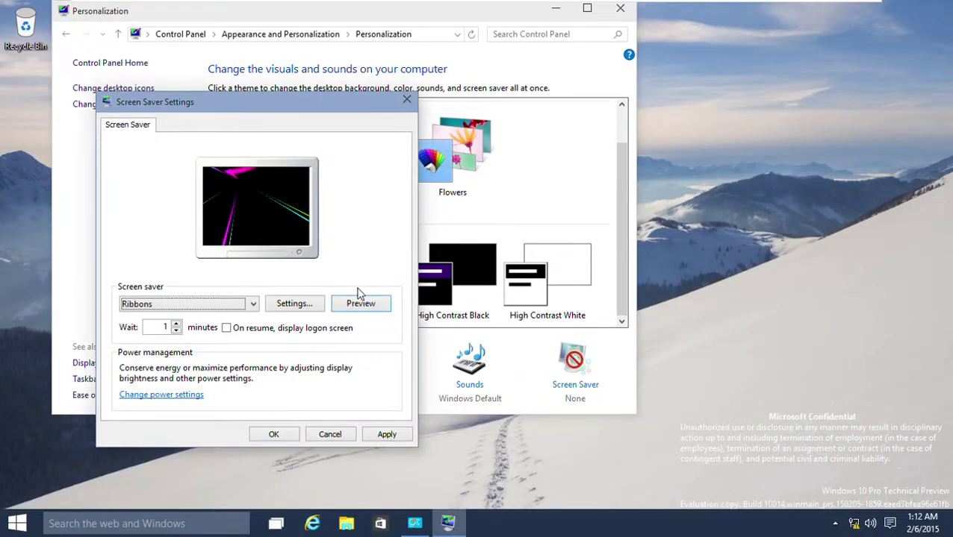
key(Return)
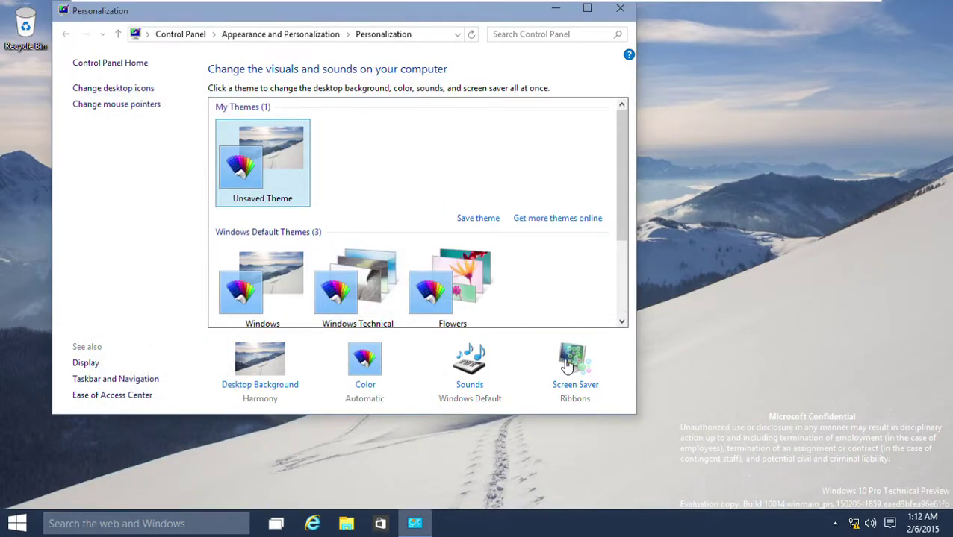
- Open the screen saver settings and preview the Ribbons screen saver
click(565, 366)
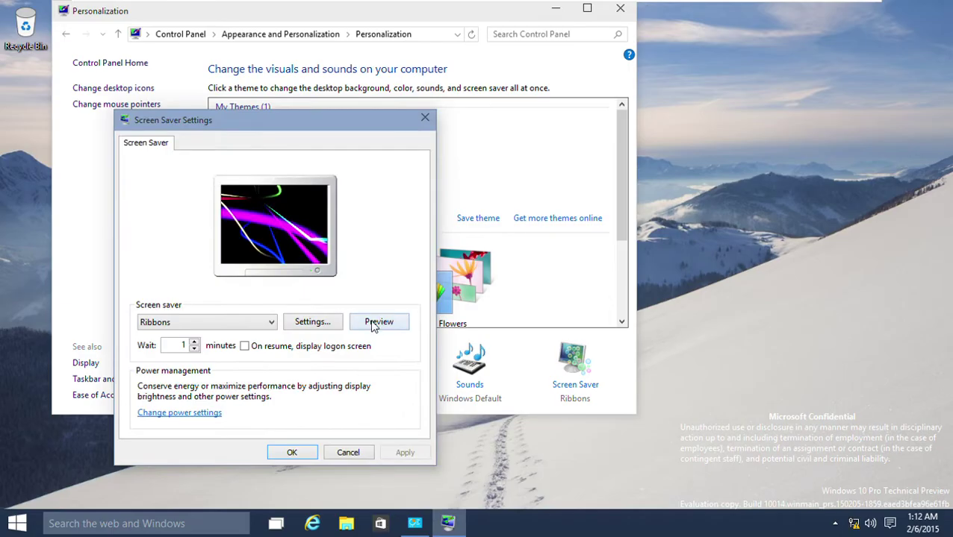
click(375, 320)
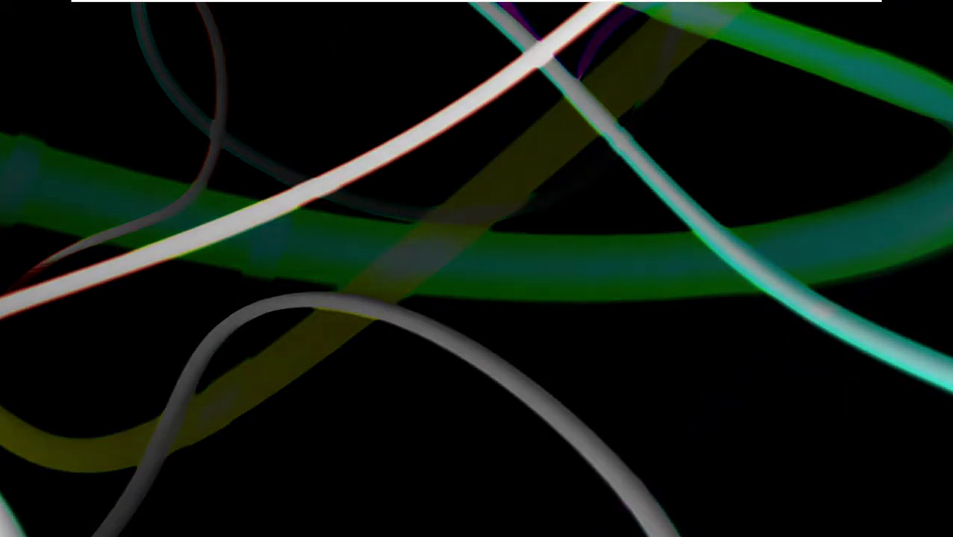
mouse_move(373, 327)
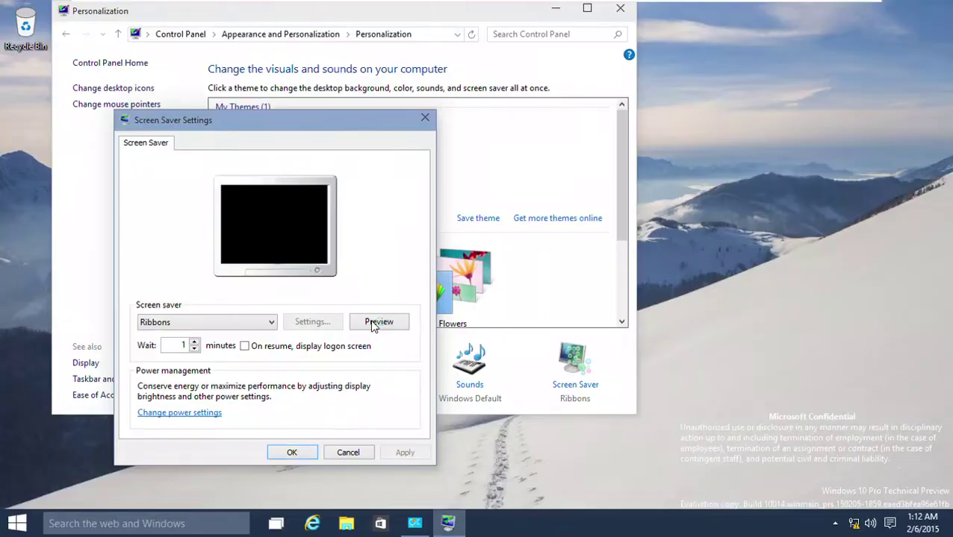
- Select the Photos screen saver, save its slide show speed as Slow, and preview it
click(267, 322)
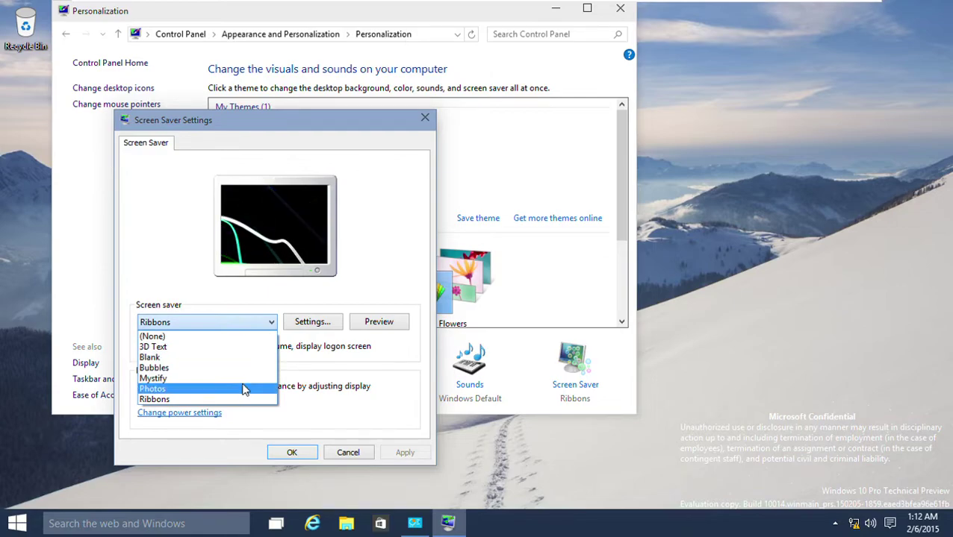
click(245, 389)
click(309, 321)
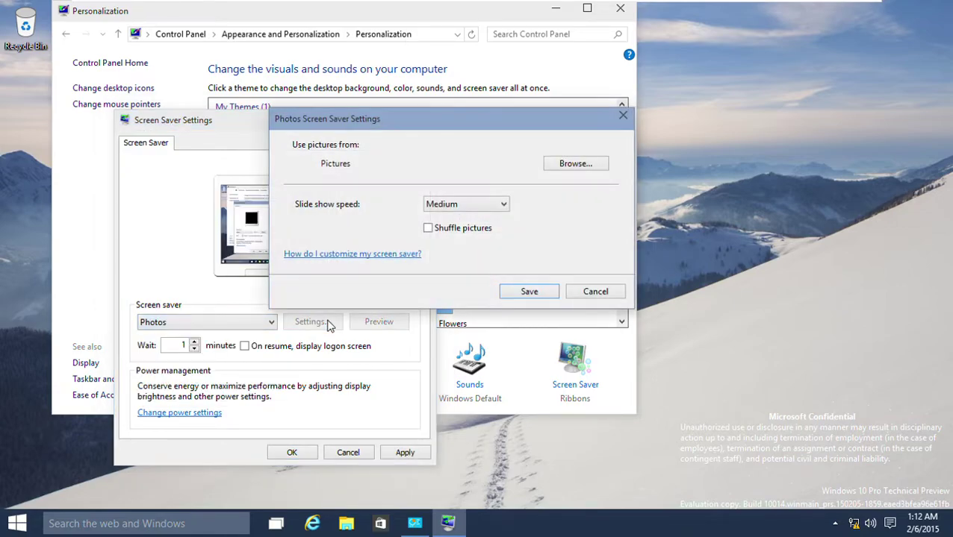
click(444, 208)
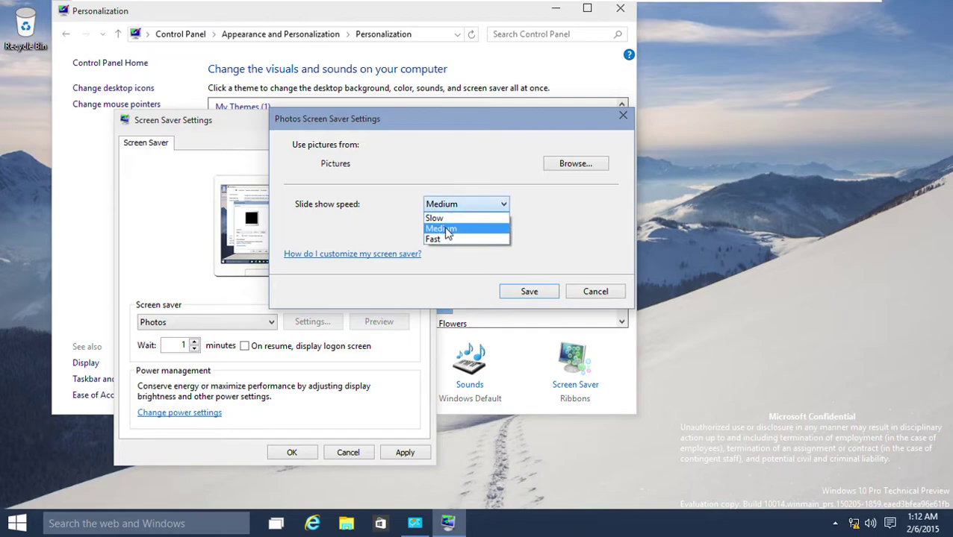
click(439, 219)
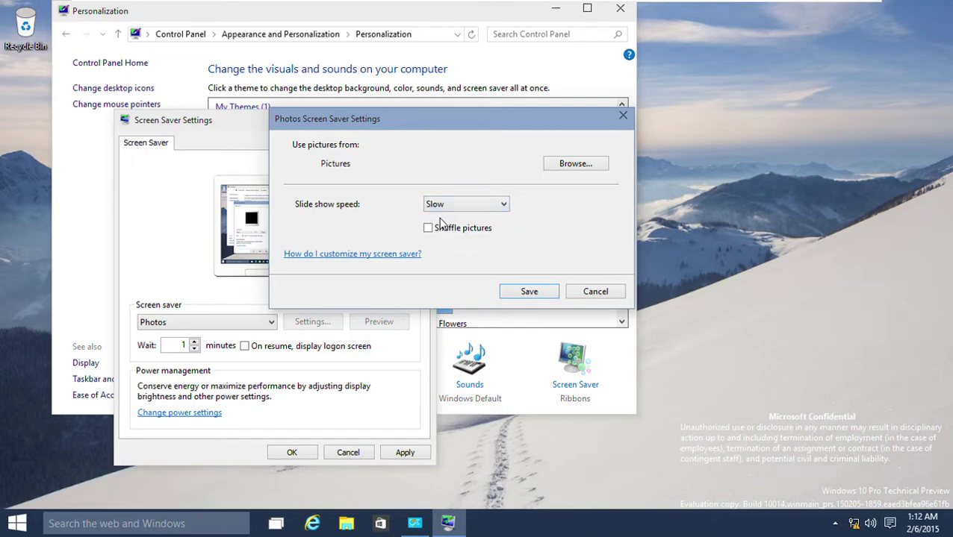
key(Tab)
key(Tab)
key(Tab)
click(528, 292)
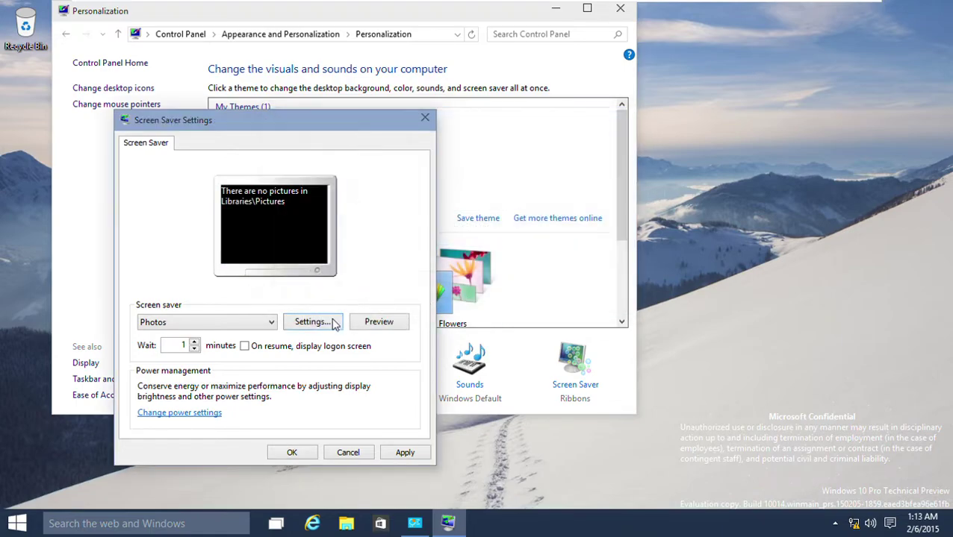
click(379, 323)
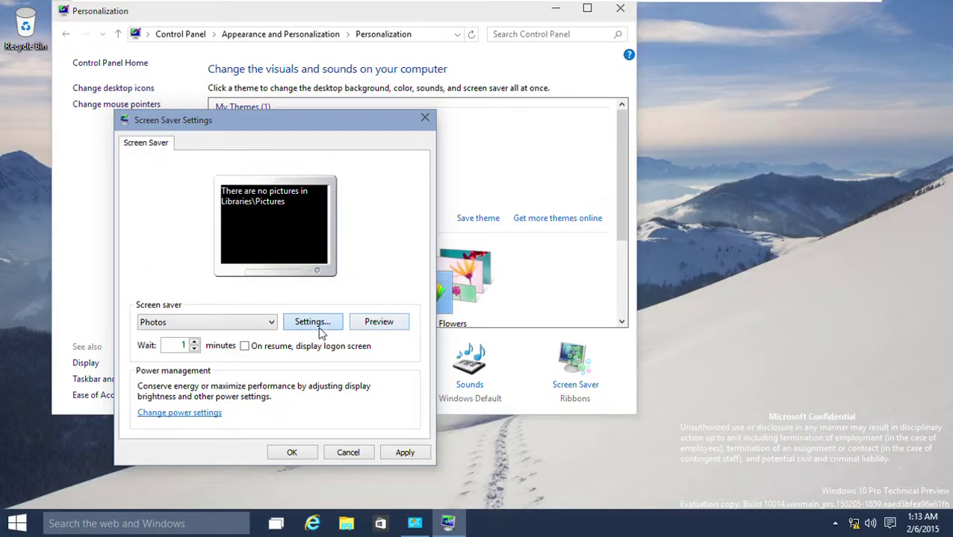
- Set the Photos slide show speed to Fast, save it, and preview the screen saver
click(322, 330)
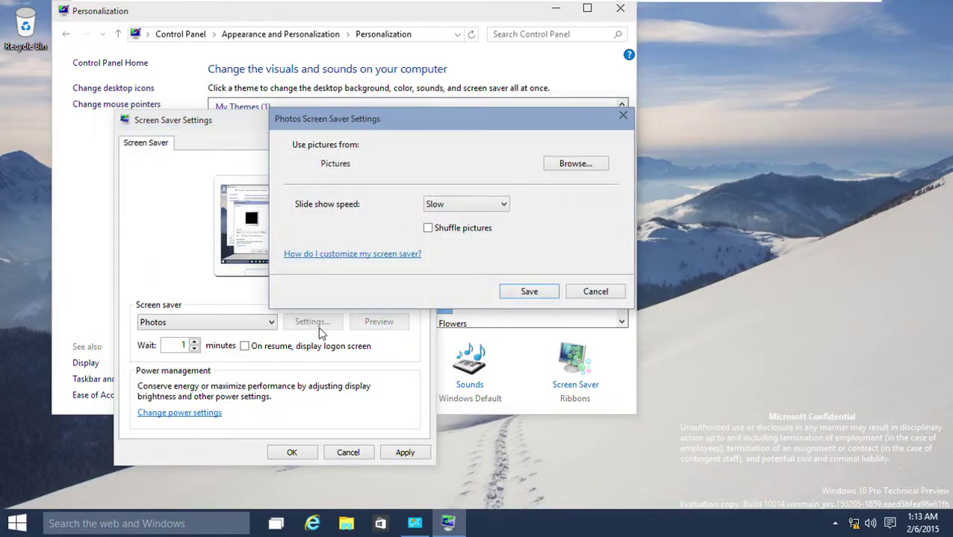
click(480, 206)
click(462, 239)
click(511, 297)
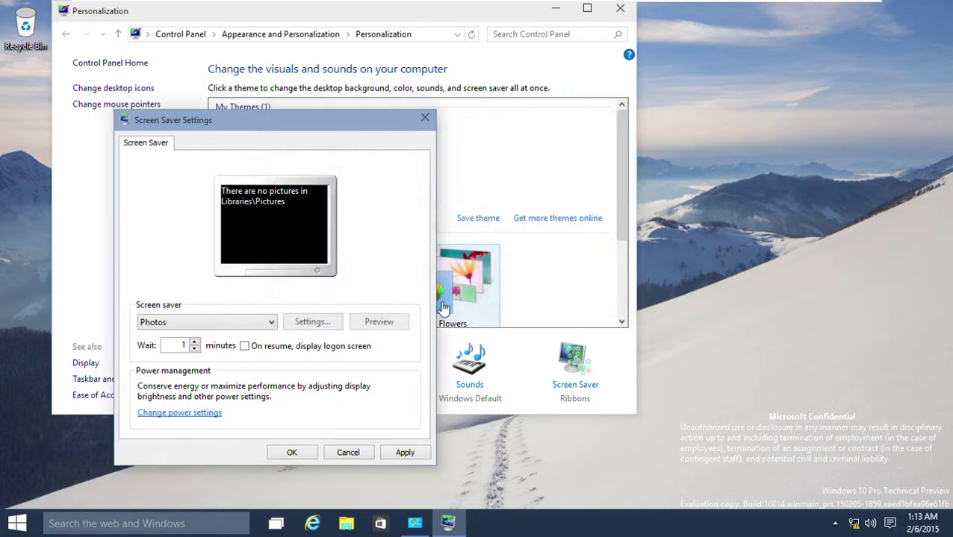
click(381, 321)
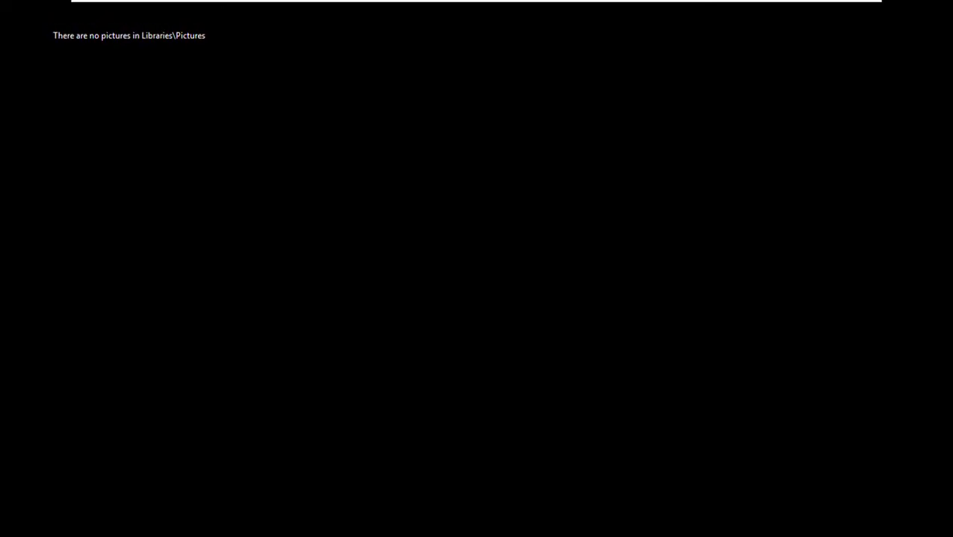
mouse_move(383, 323)
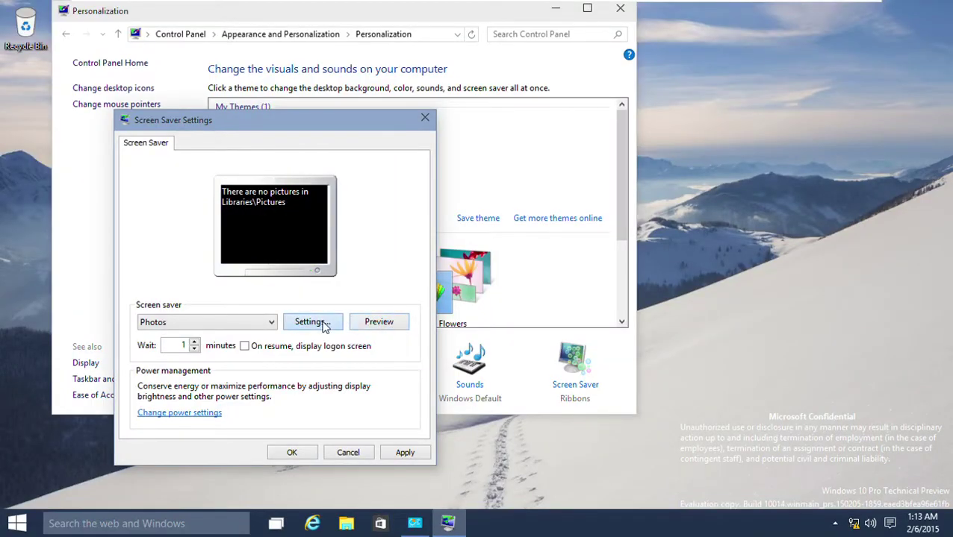
- Look over the Photos slide show options, save them, and apply Photos as the screen saver
click(323, 326)
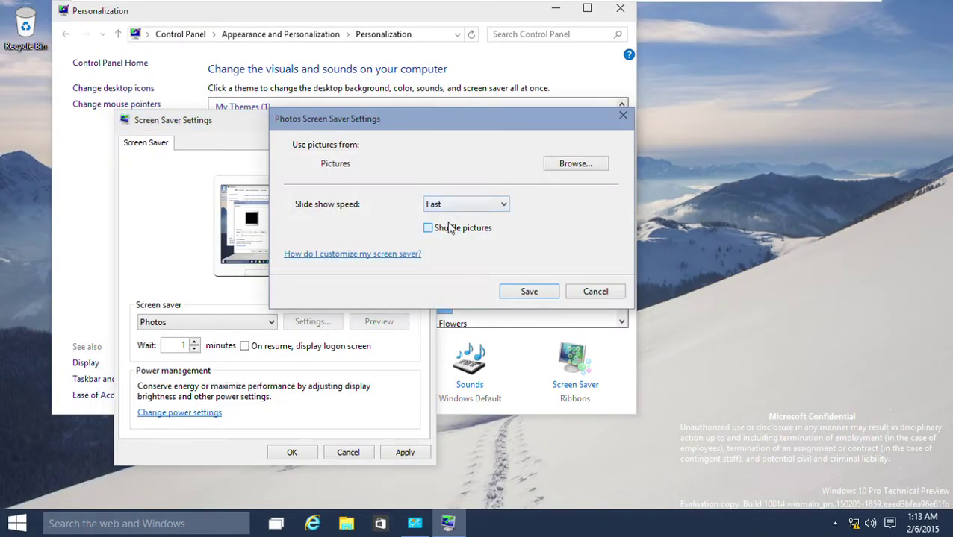
click(402, 255)
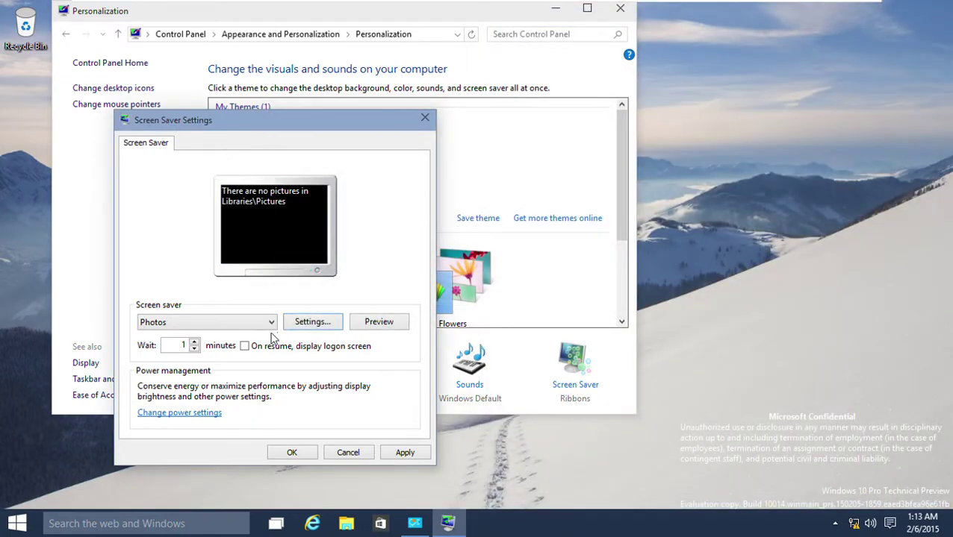
click(303, 329)
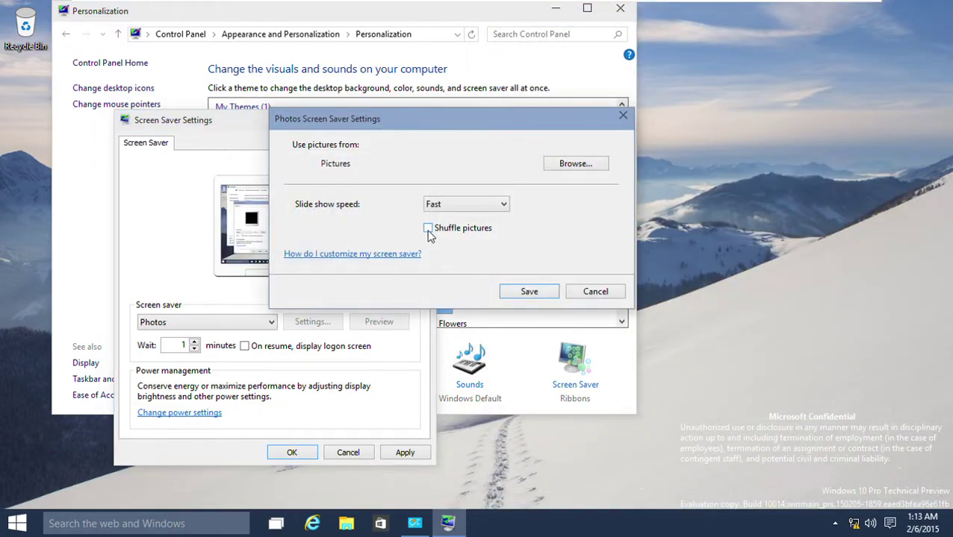
click(512, 294)
click(404, 453)
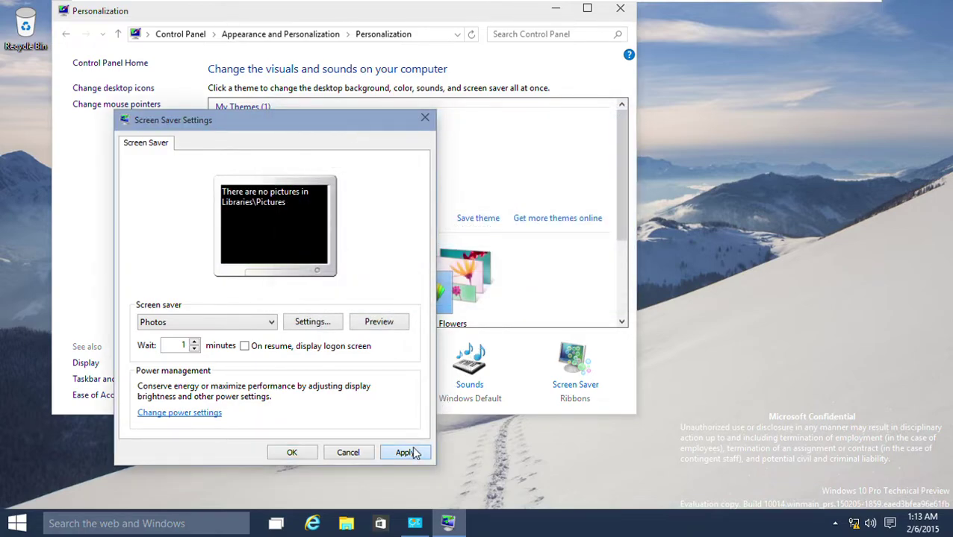
- Preview the applied Photos screen saver twice
click(379, 322)
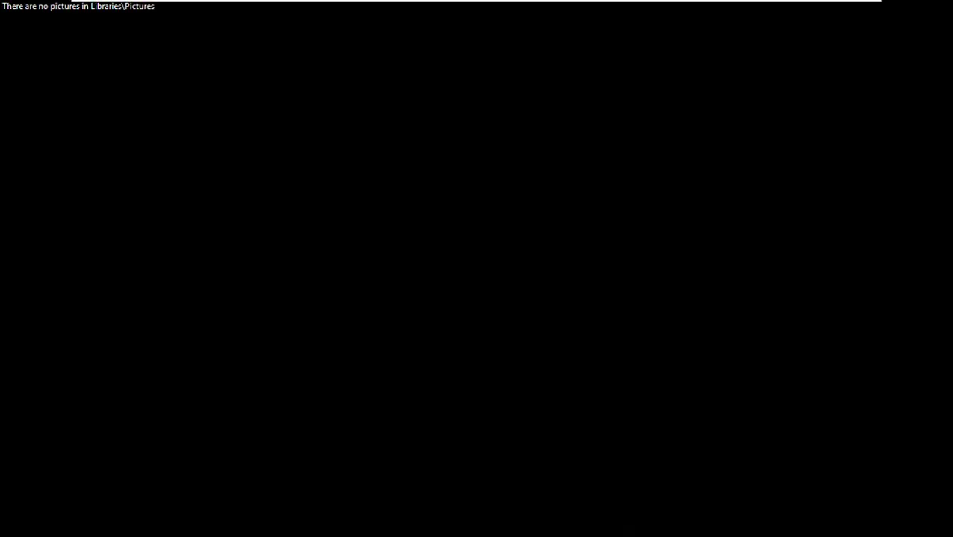
mouse_move(293, 317)
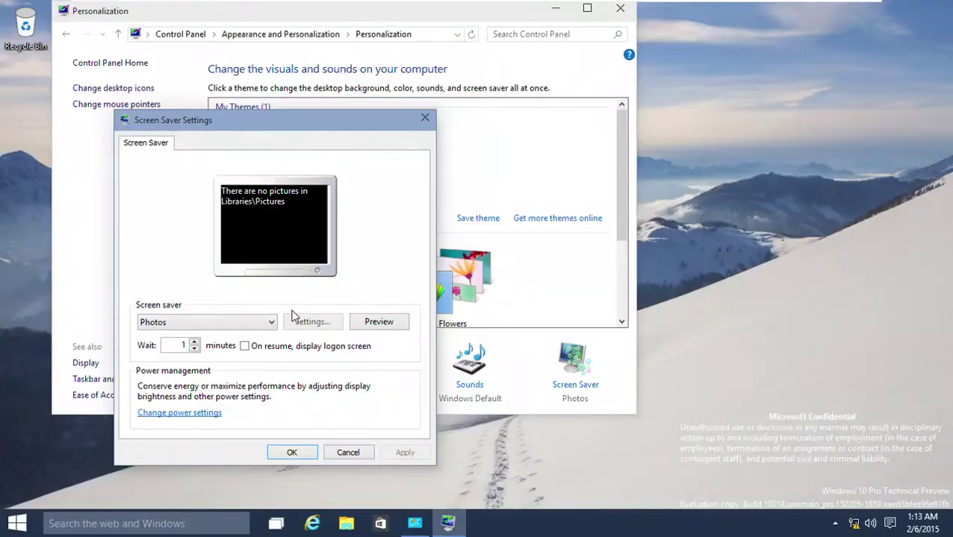
click(379, 321)
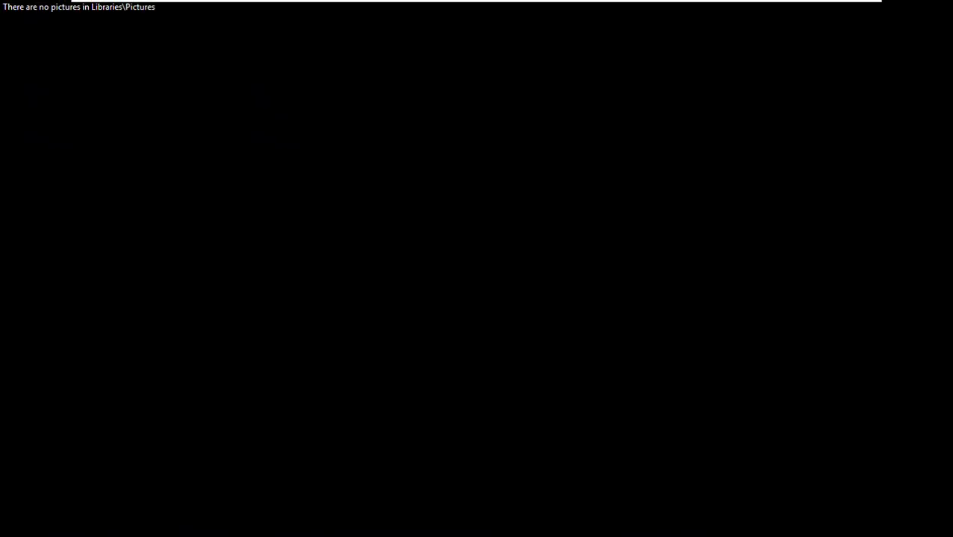
- Switch the screen saver to 3D Text, set its rotation type to See-saw, and preview it
key(Up)
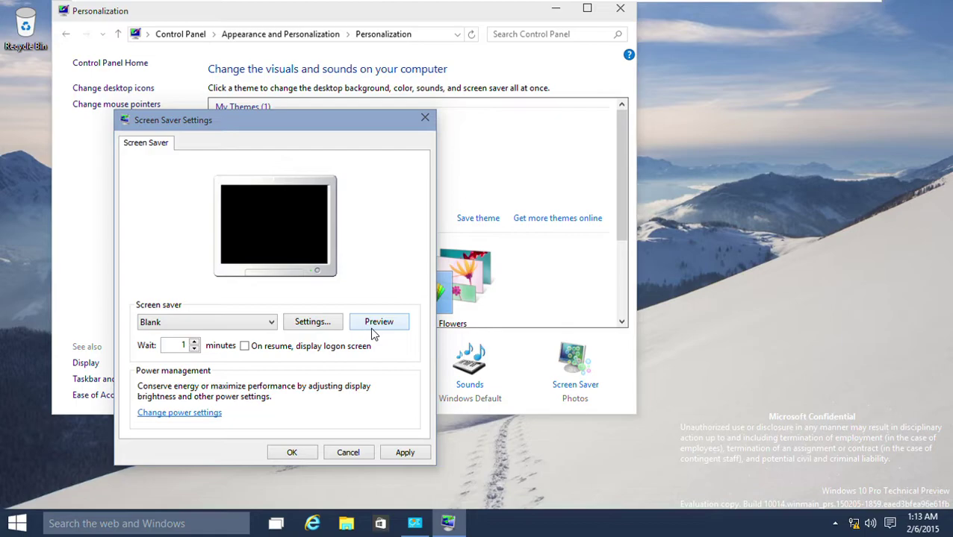
key(Up)
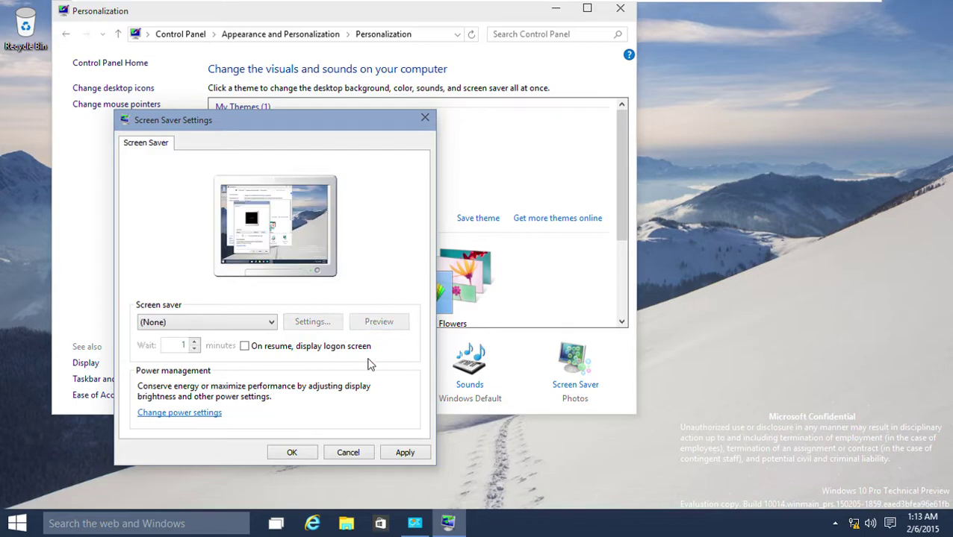
key(Down)
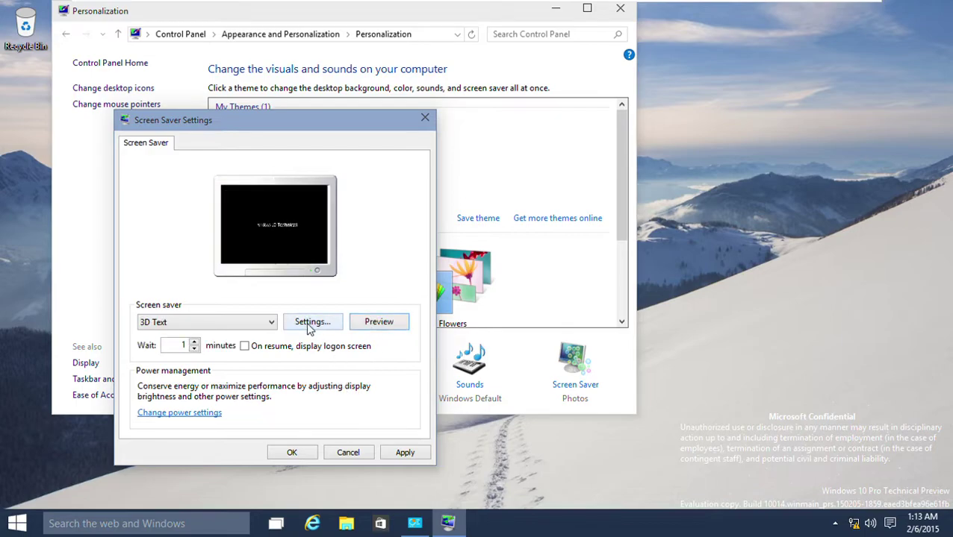
click(309, 327)
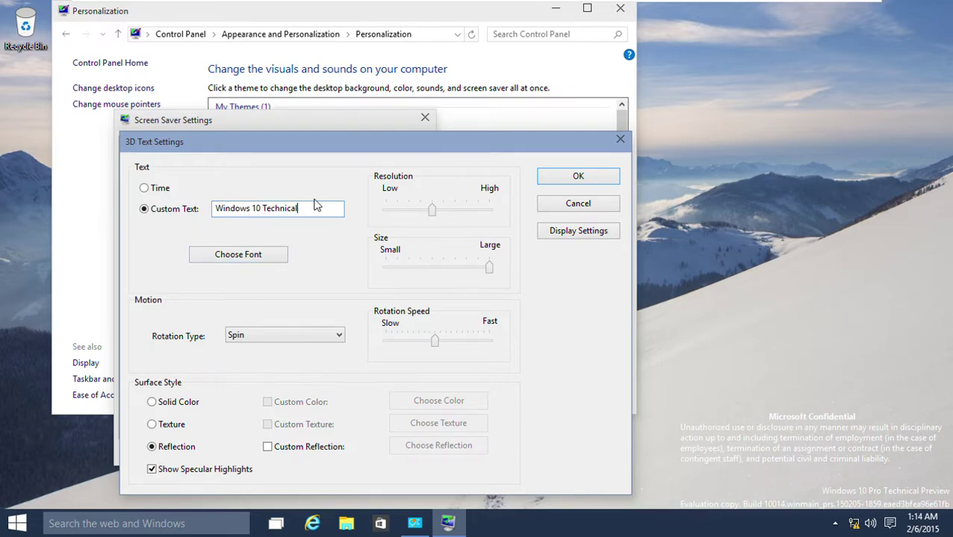
key(ctrl+a)
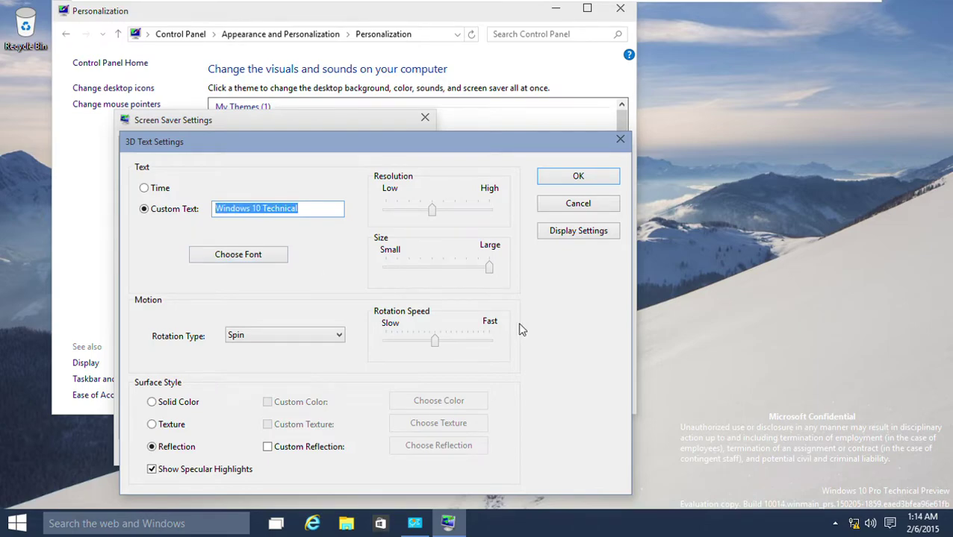
click(300, 336)
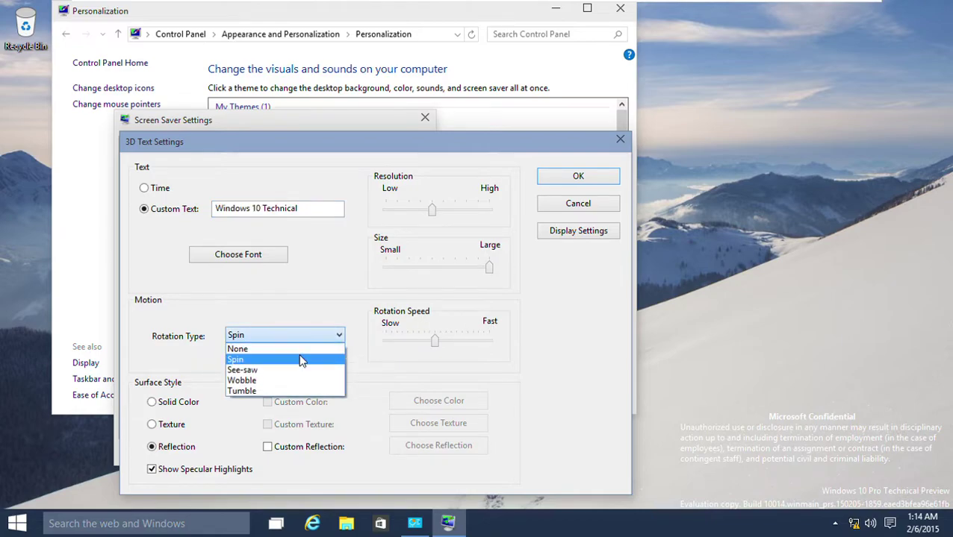
click(307, 373)
click(565, 181)
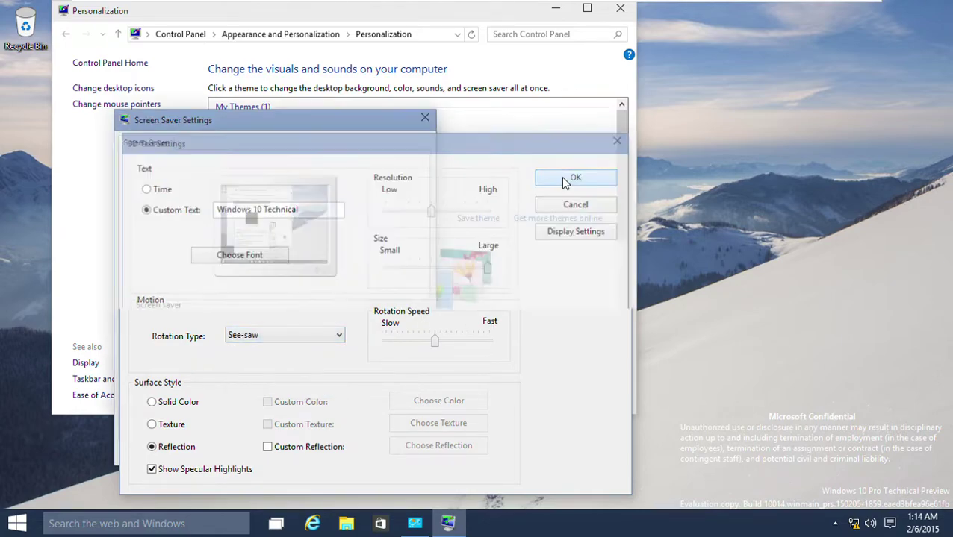
click(382, 323)
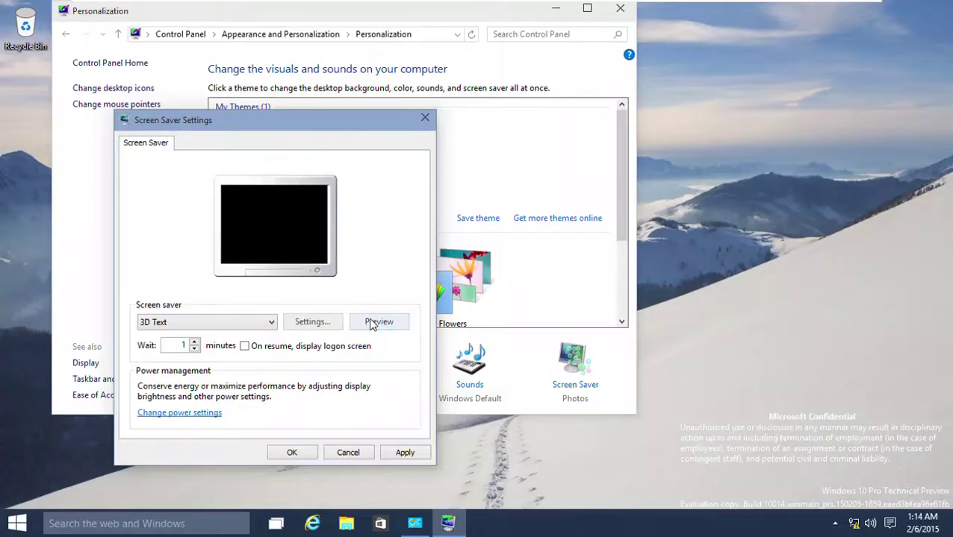
- Set the 3D Text rotation type to Wobble and preview the screen saver
click(195, 325)
click(336, 326)
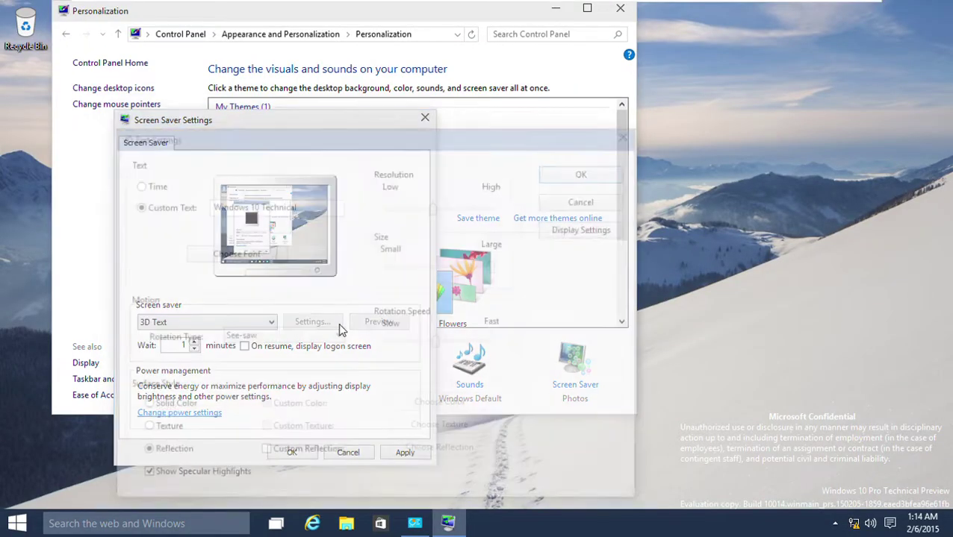
click(287, 337)
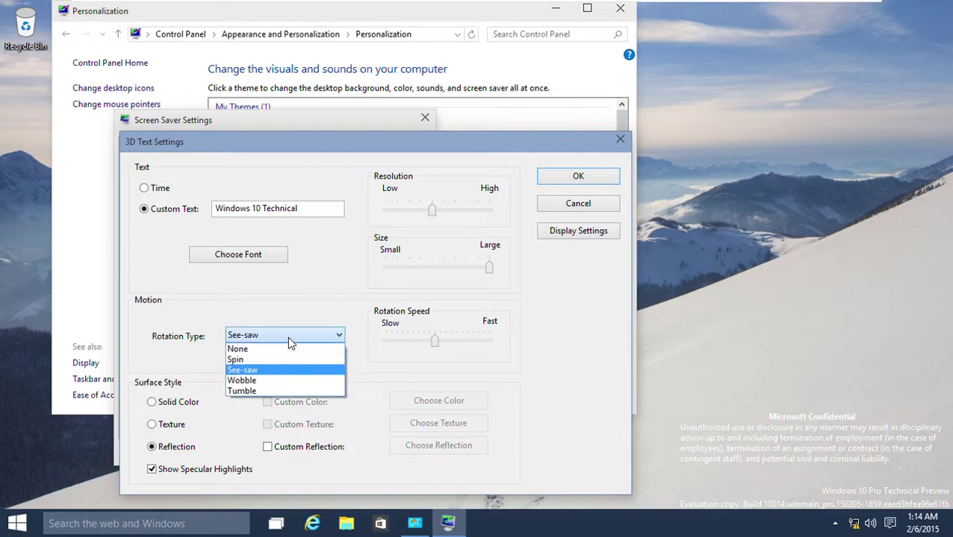
click(293, 381)
click(549, 184)
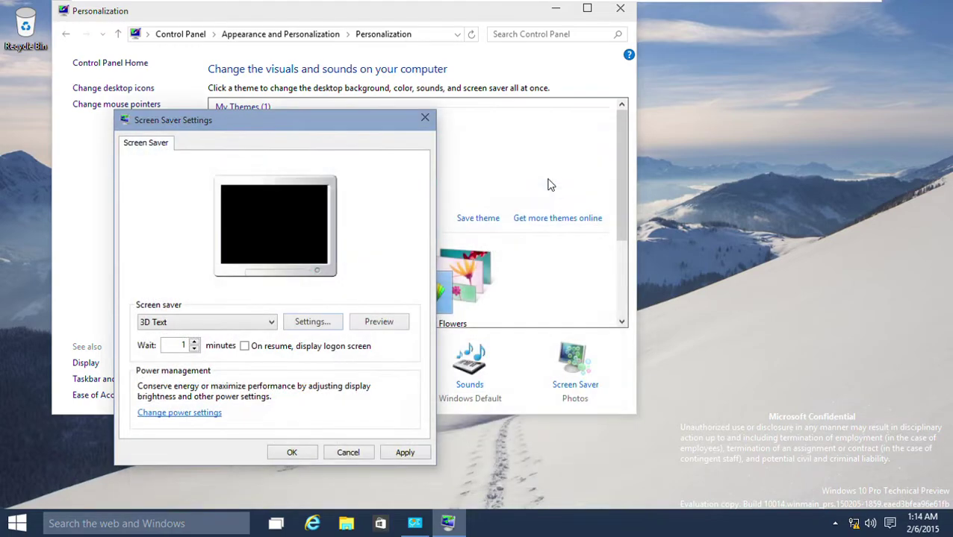
click(371, 327)
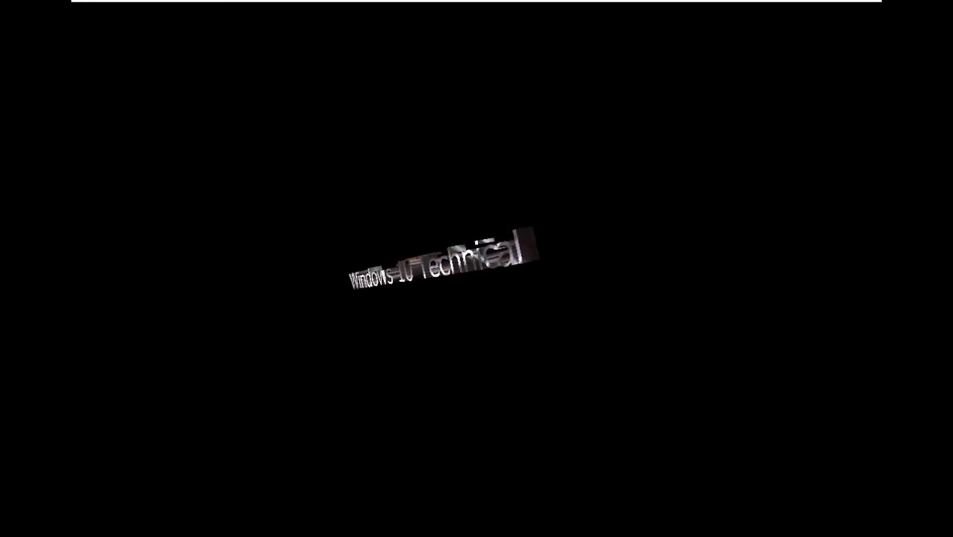
mouse_move(367, 333)
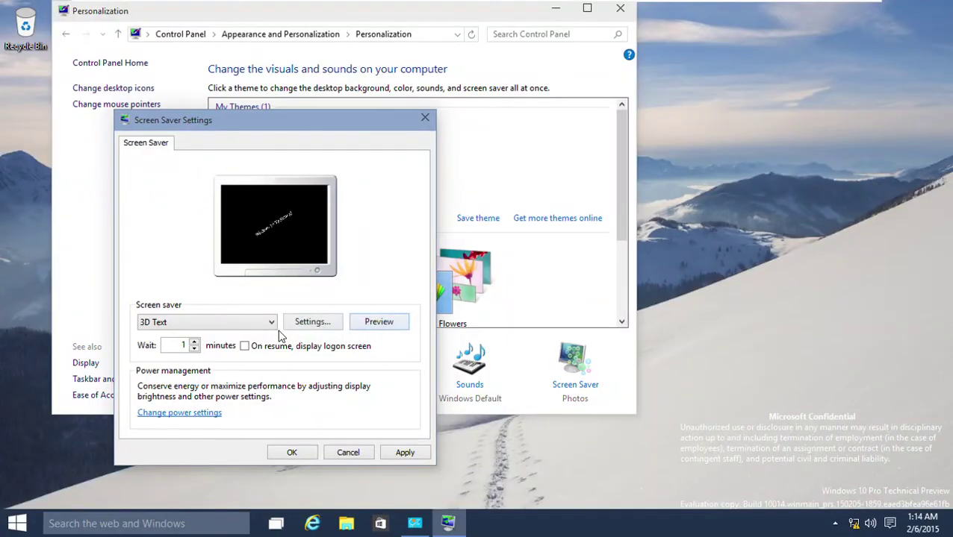
- Set the 3D Text rotation type to Tumble and save the 3D Text settings
click(304, 326)
click(295, 342)
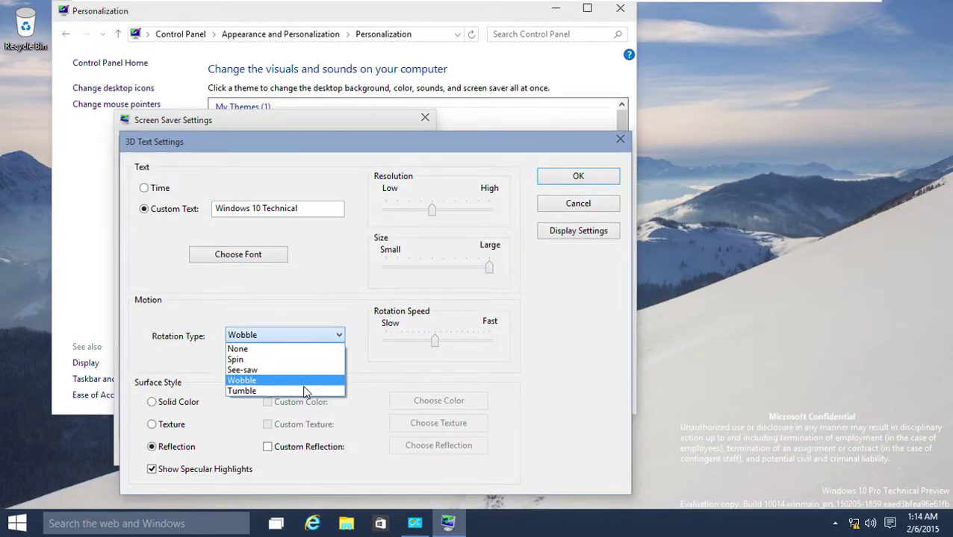
click(303, 389)
click(565, 181)
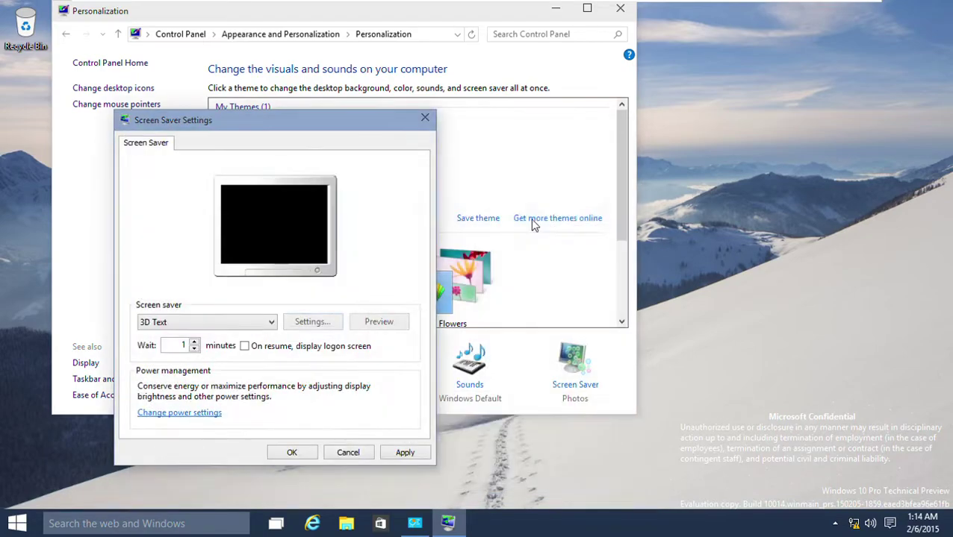
- Preview the 3D Text screen saver and close the screen saver settings without applying them
click(368, 321)
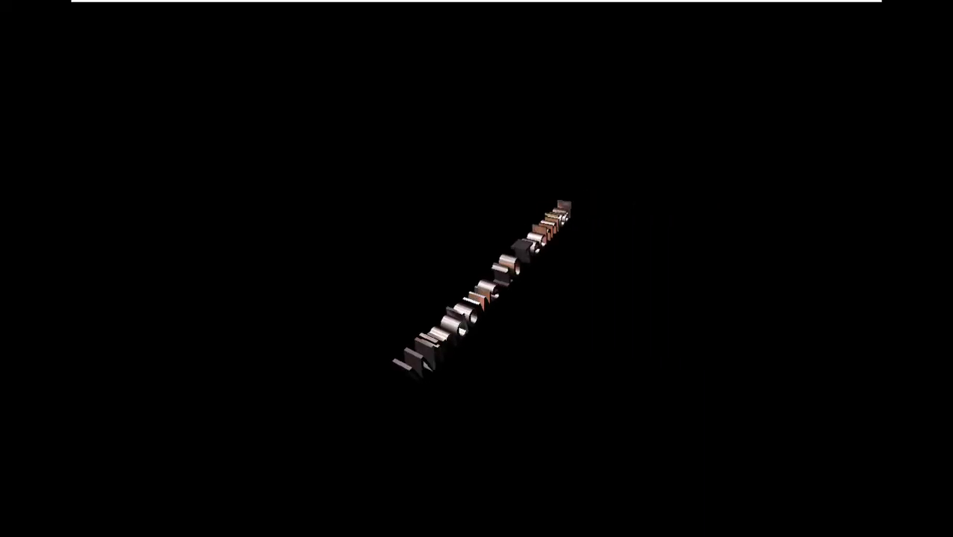
mouse_move(368, 330)
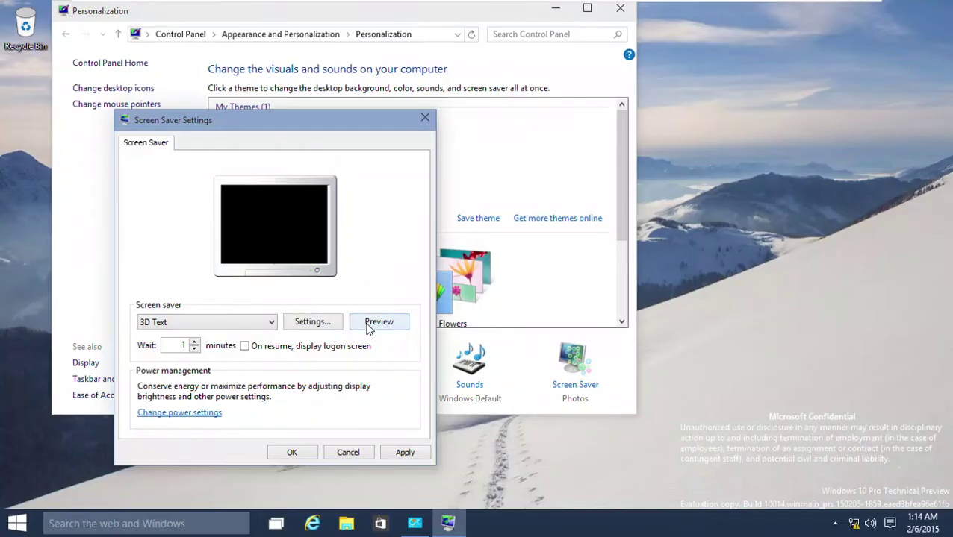
click(348, 453)
click(469, 377)
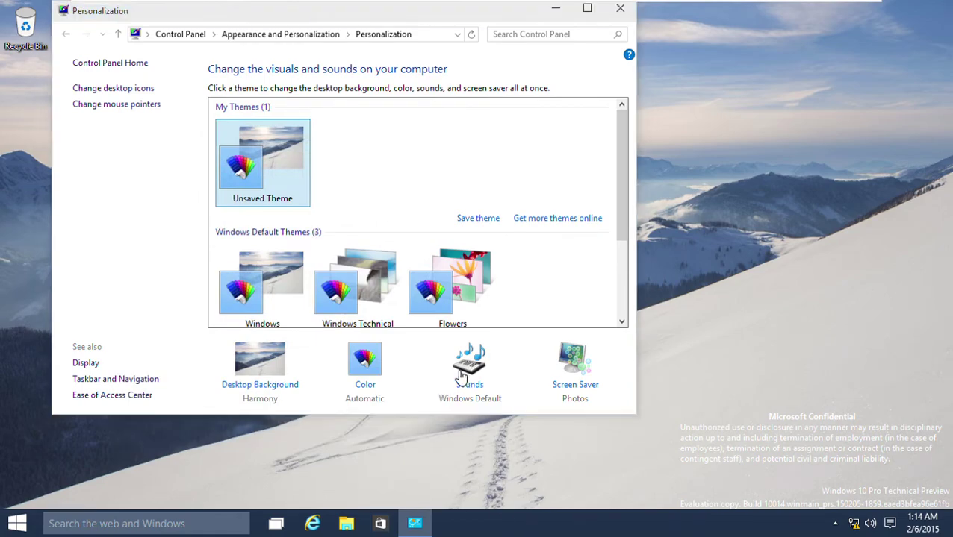
click(214, 325)
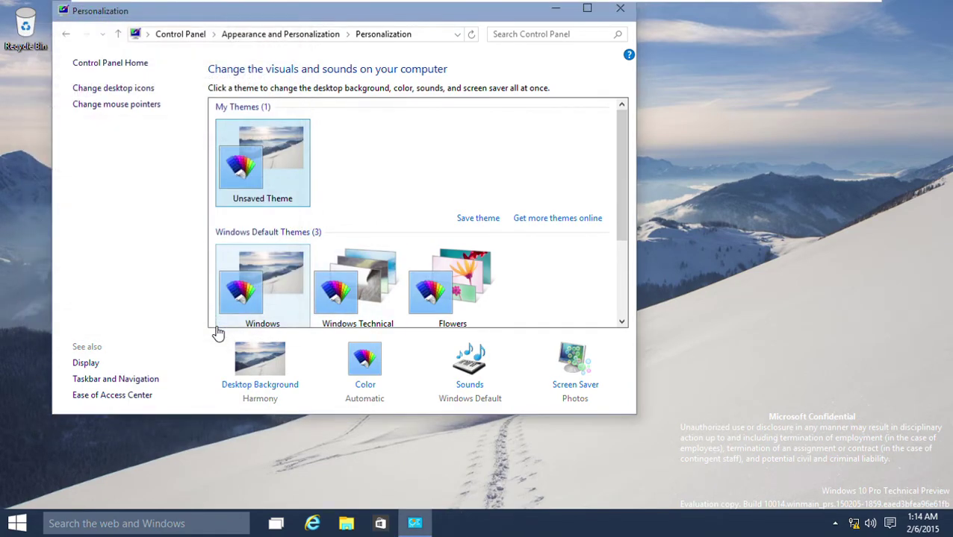
- Open the window color settings and try out the first-row colors as far as lime green
click(363, 362)
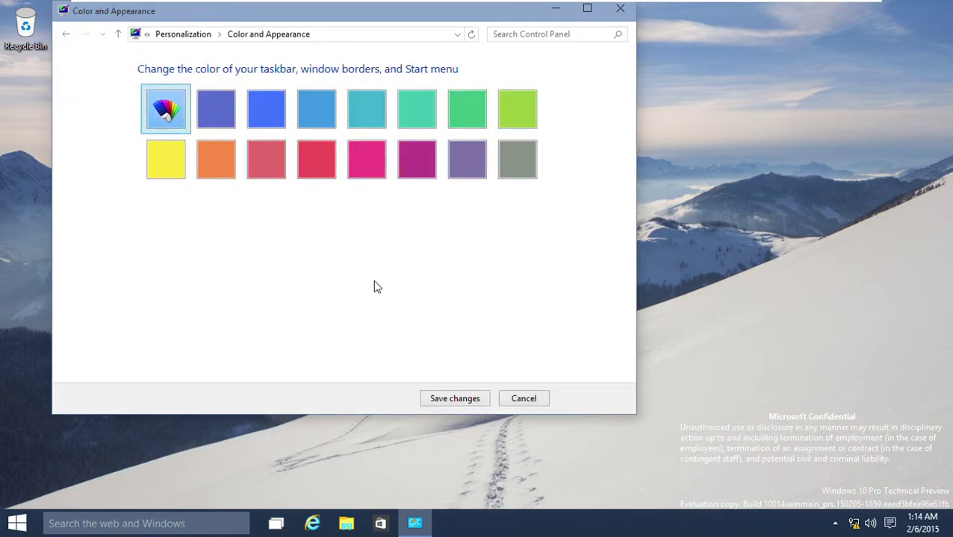
key(Right)
key(Right)
key(Right)
key(Right)
key(Right)
key(Right)
key(Right)
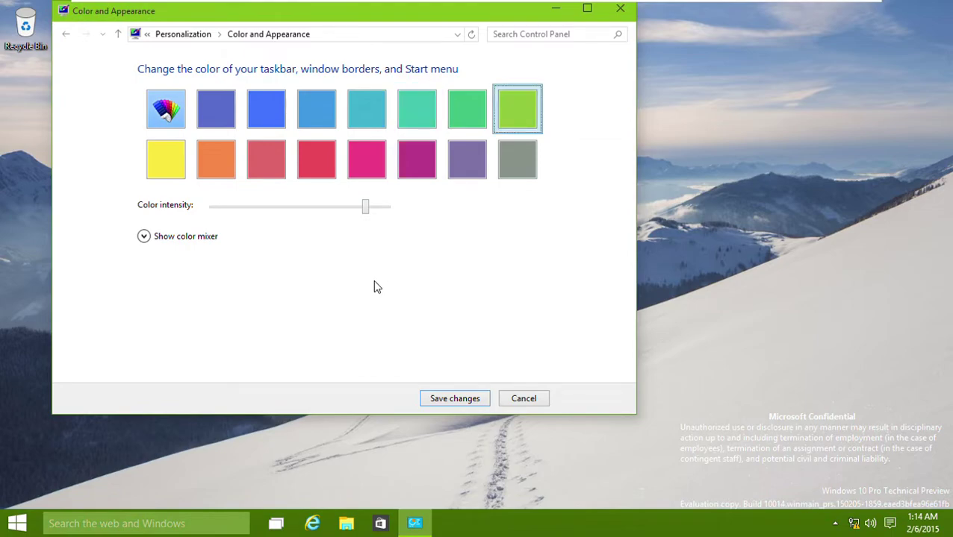
key(Left)
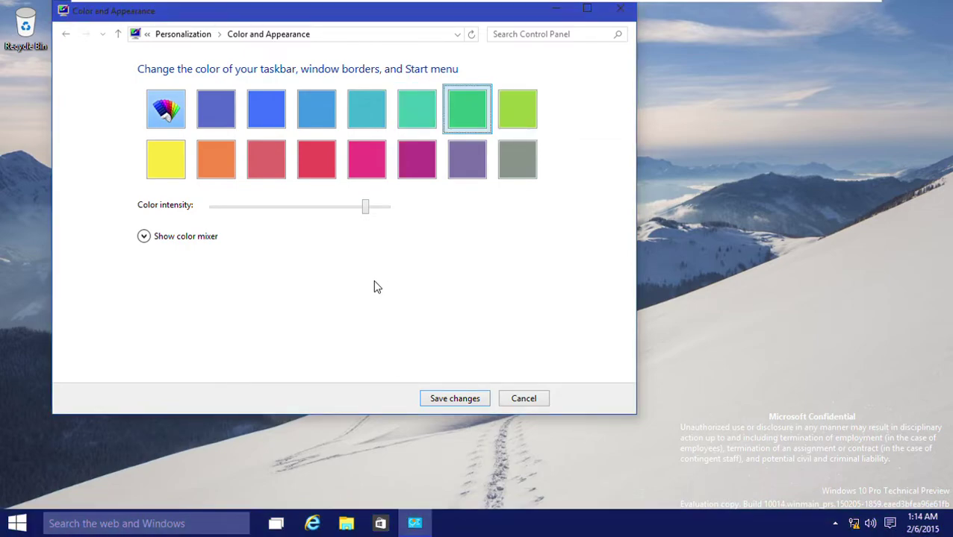
- Try out the second-row window colors, then restore the automatic color and save it
key(Home)
key(Down)
key(Right)
key(Right)
key(Right)
key(Right)
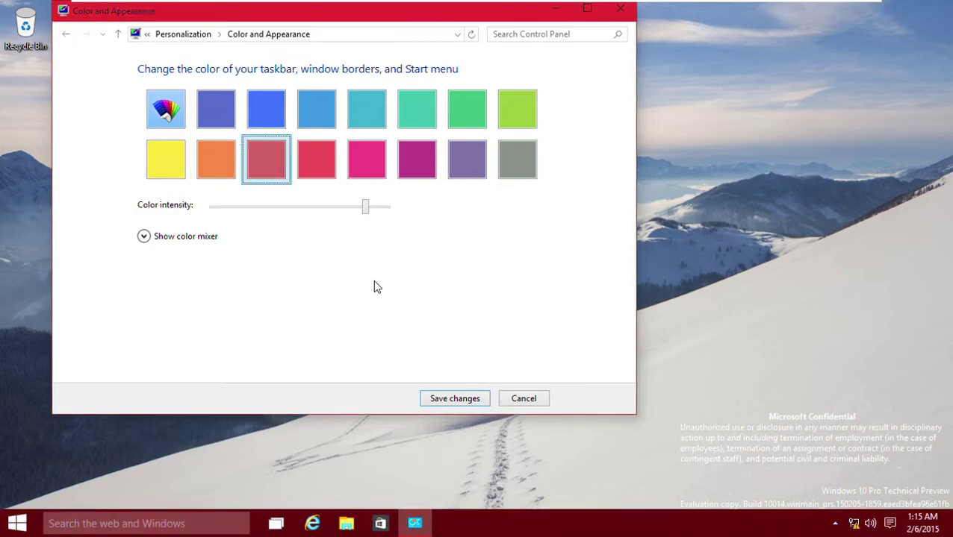
key(Right)
key(Right)
key(Right)
key(Left)
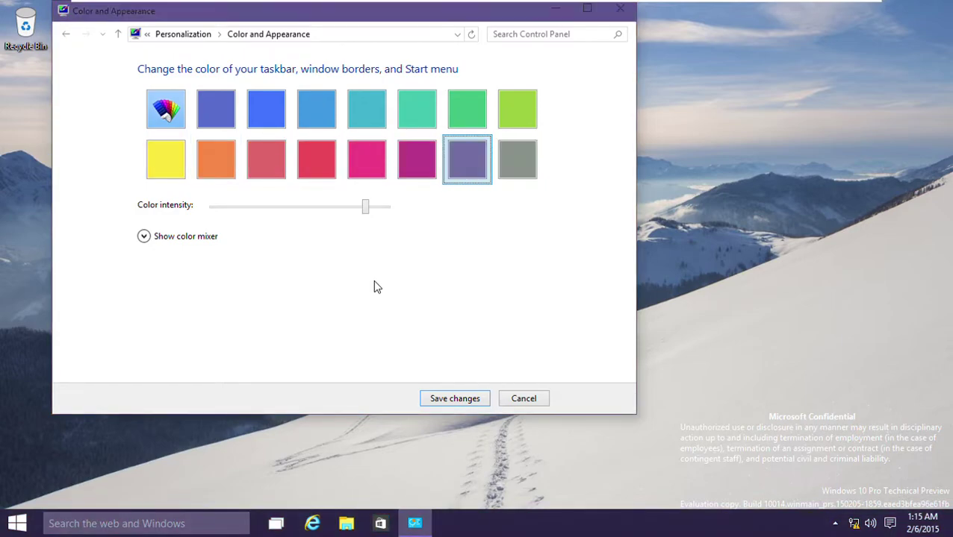
key(Home)
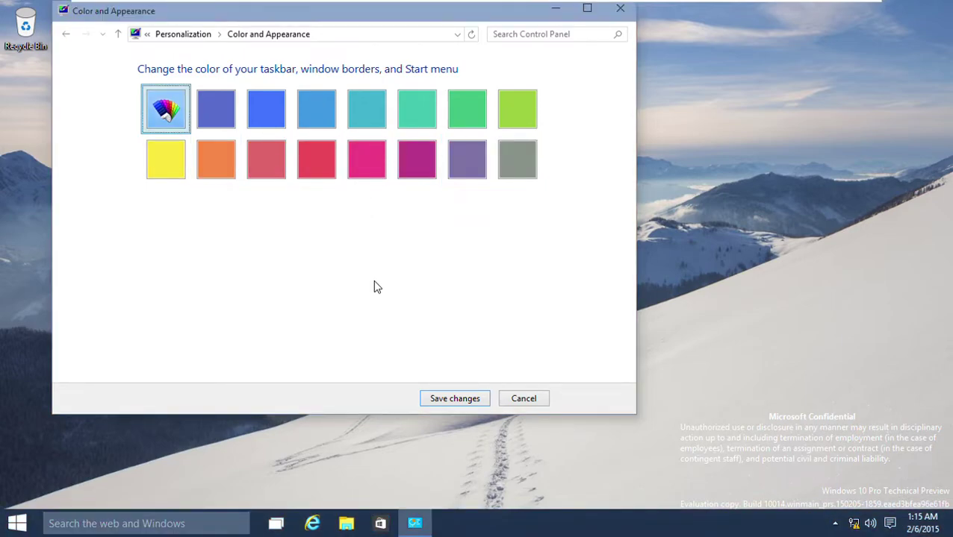
key(Return)
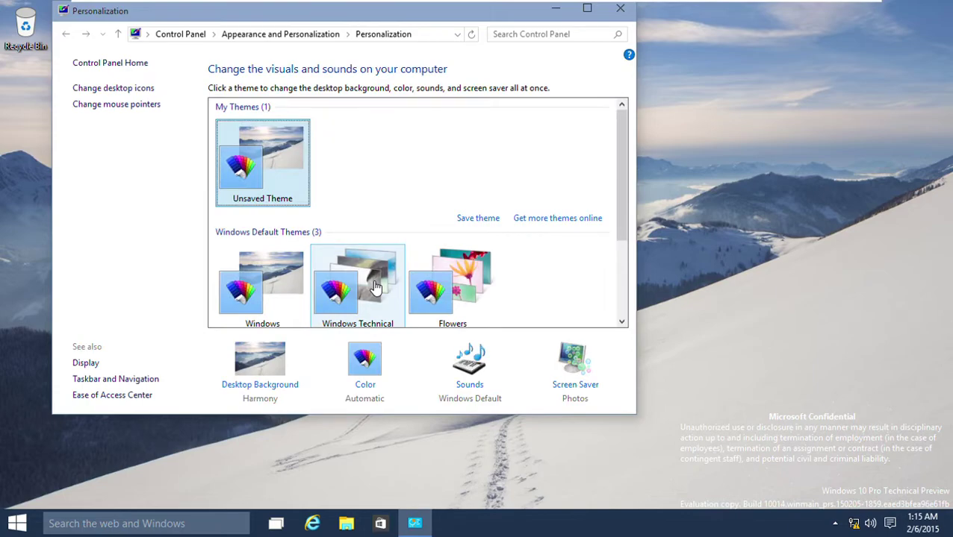
- Choose the pink window color at slightly lower intensity and show the color mixer
click(358, 373)
key(Right)
key(Down)
key(Right)
key(Right)
key(Right)
key(Tab)
mouse_move(363, 208)
mouse_down()
mouse_move(207, 203)
mouse_move(457, 246)
mouse_move(350, 213)
mouse_up()
click(212, 238)
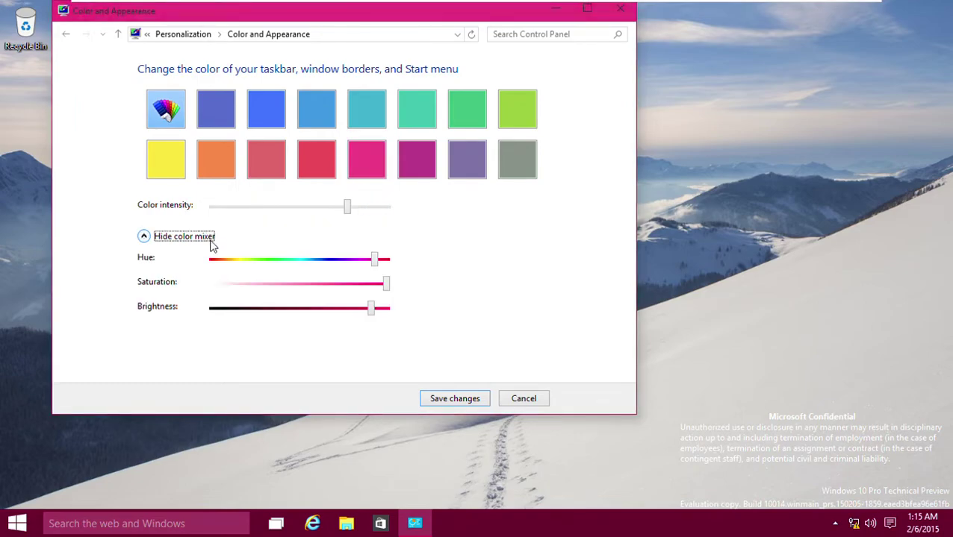
- Mix a darker, less saturated purple window color, save it, and close the Personalization window
drag(372, 314, 311, 309)
key(Tab)
key(Tab)
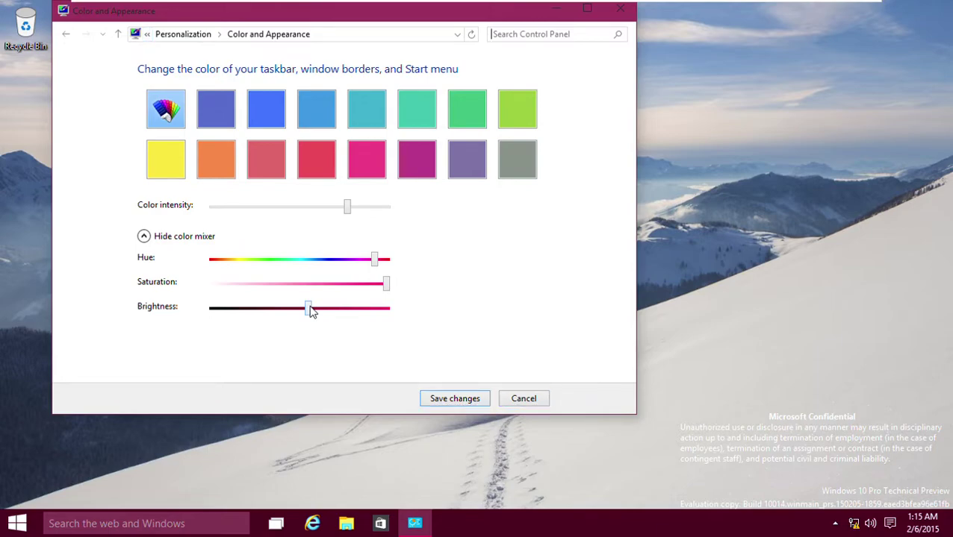
drag(386, 284, 338, 265)
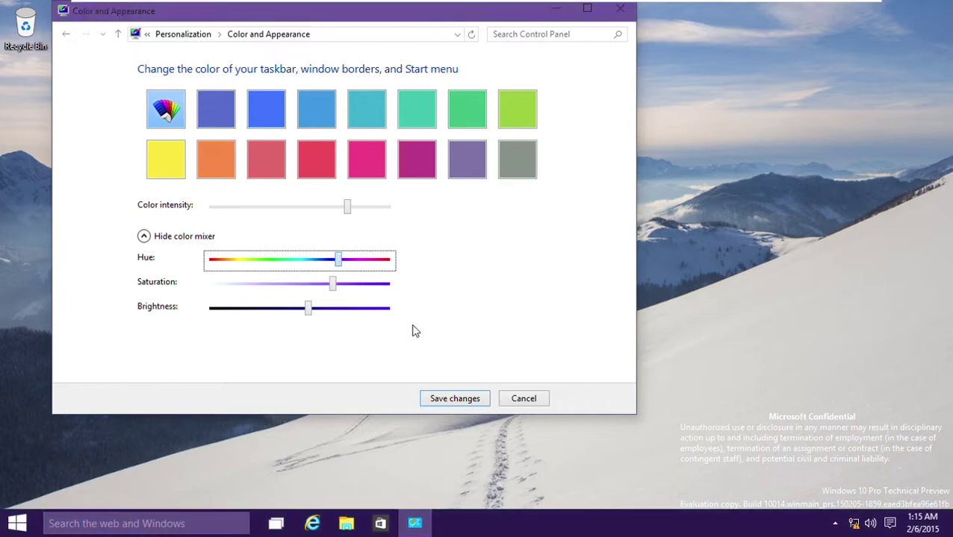
click(455, 399)
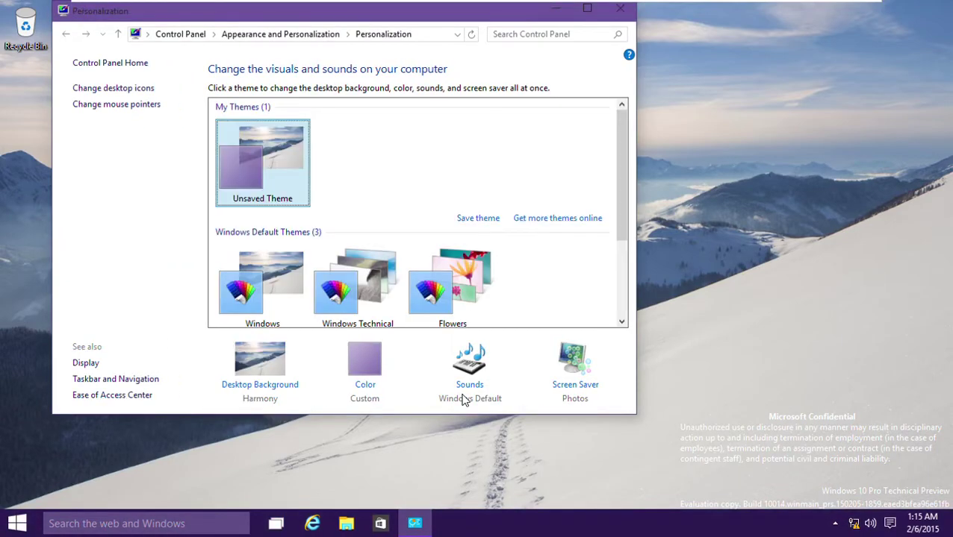
key(alt)
key(alt)
key(alt+F4)
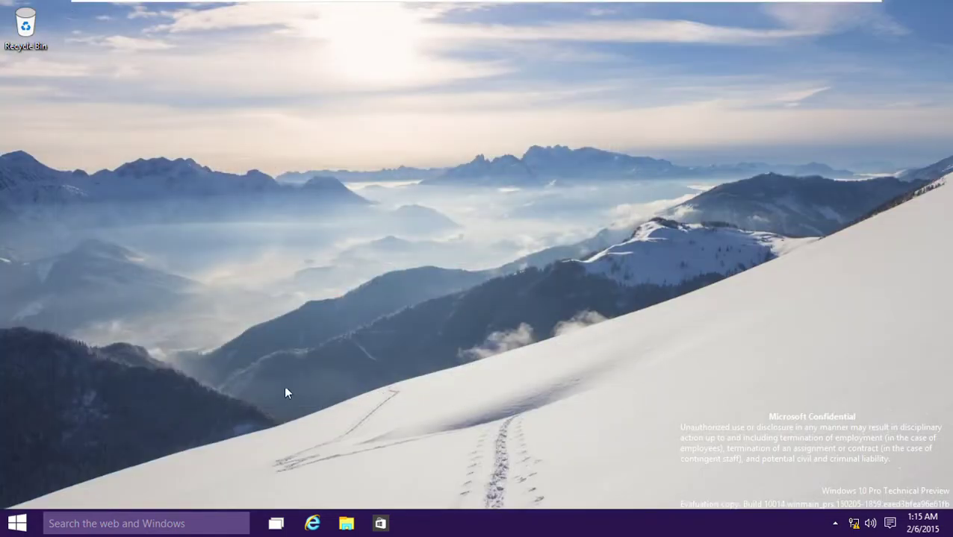
- Open Snipping Tool and capture a new snip of the entire desktop
key(Right)
key(Right)
key(super)
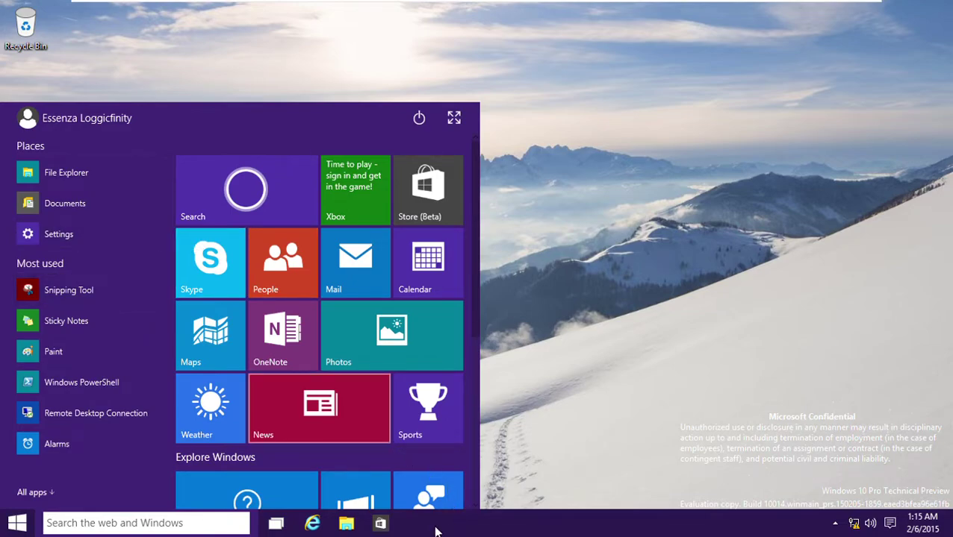
click(43, 291)
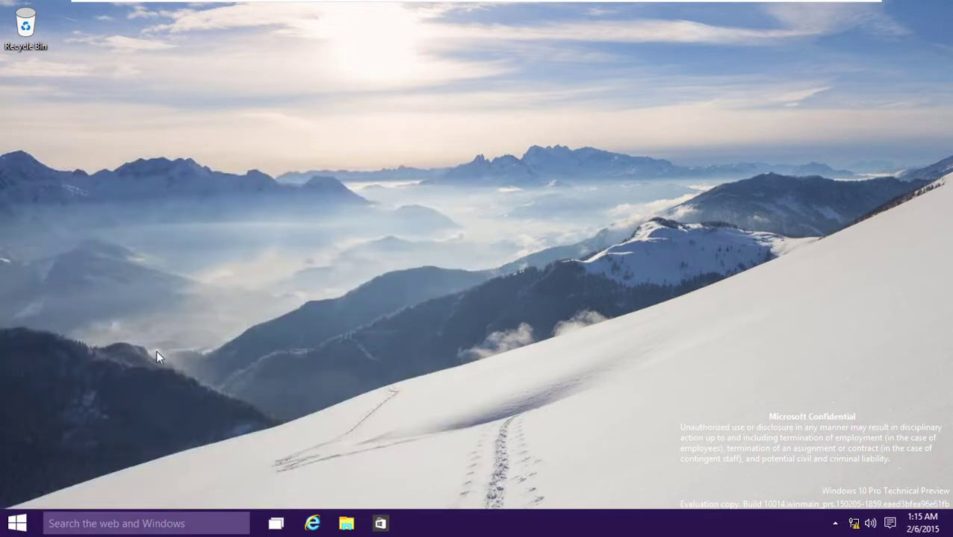
click(400, 169)
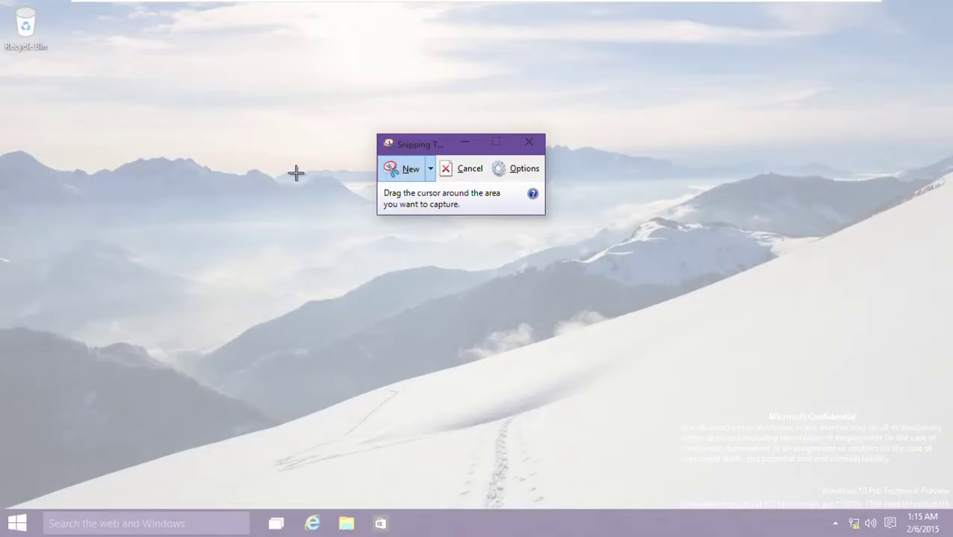
drag(1, 0, 949, 535)
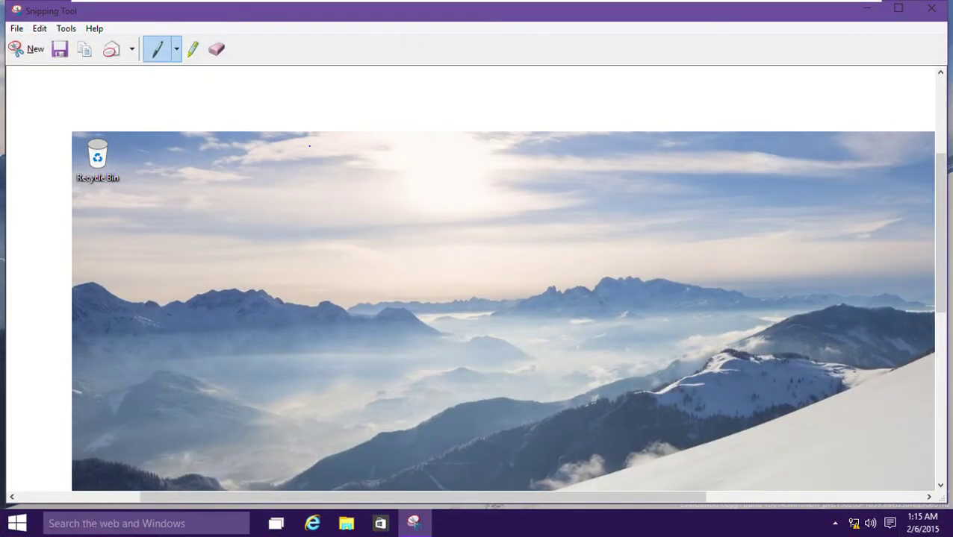
- Look over the captured desktop snip and discard it without saving
scroll(357, 277, down, 5)
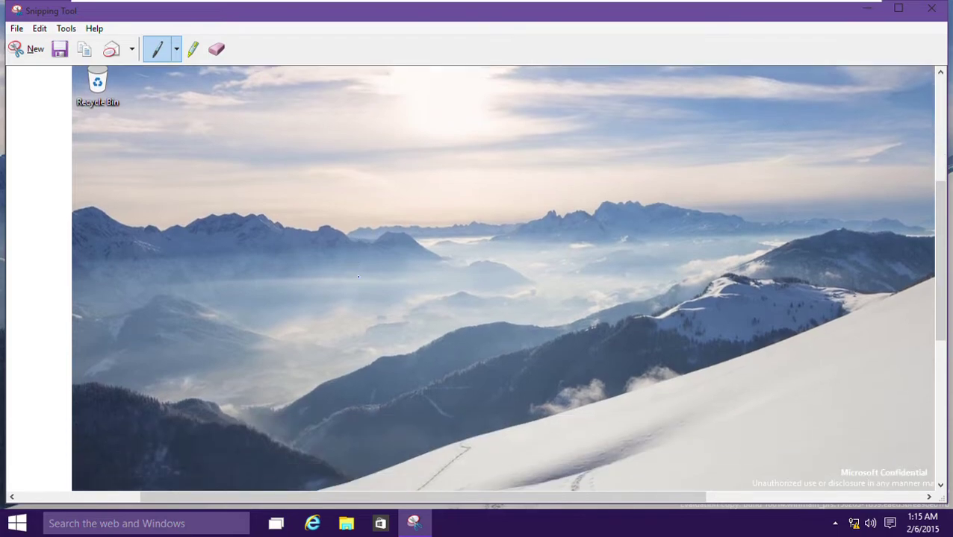
scroll(357, 277, up, 4)
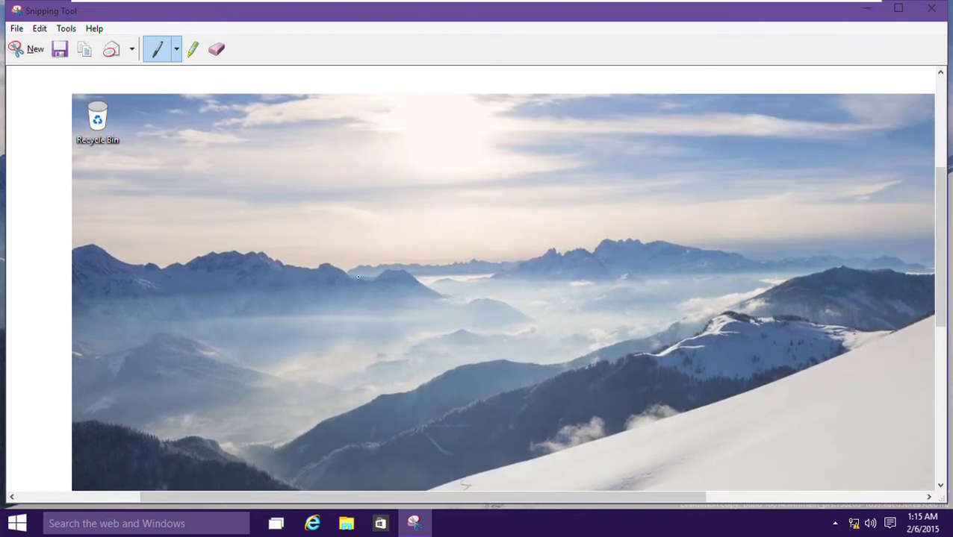
key(ctrl+n)
key(Tab)
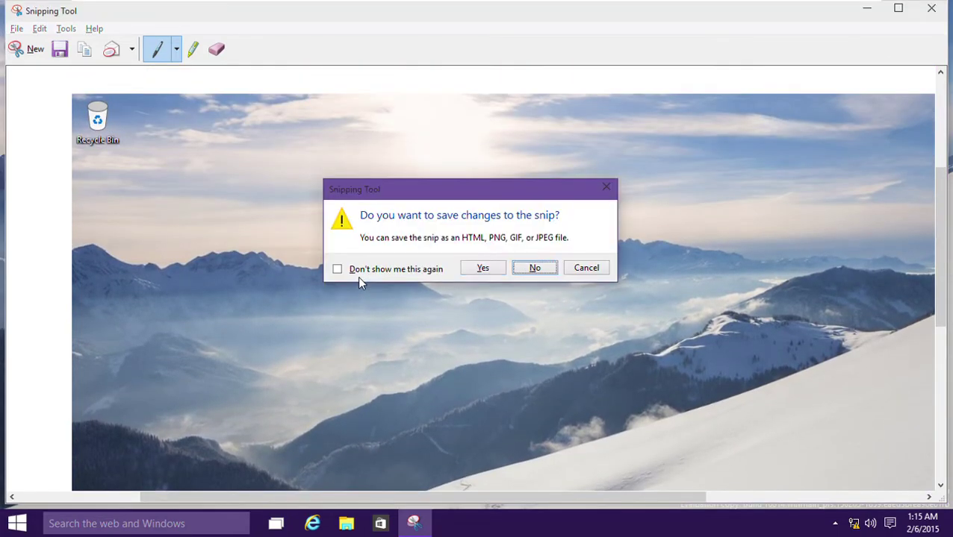
key(Return)
- Open the Start menu, check the system notifications, and dismiss the notification list
key(super)
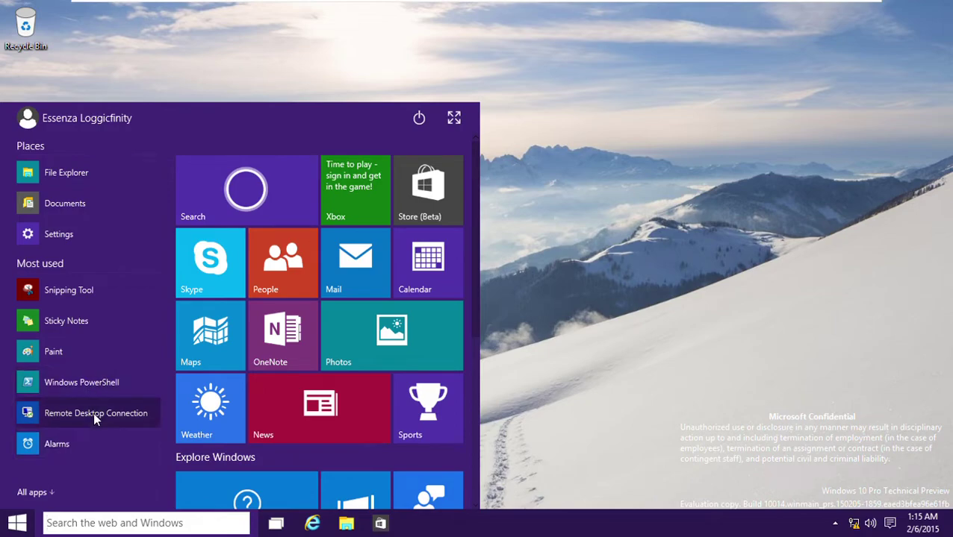
click(919, 524)
click(892, 526)
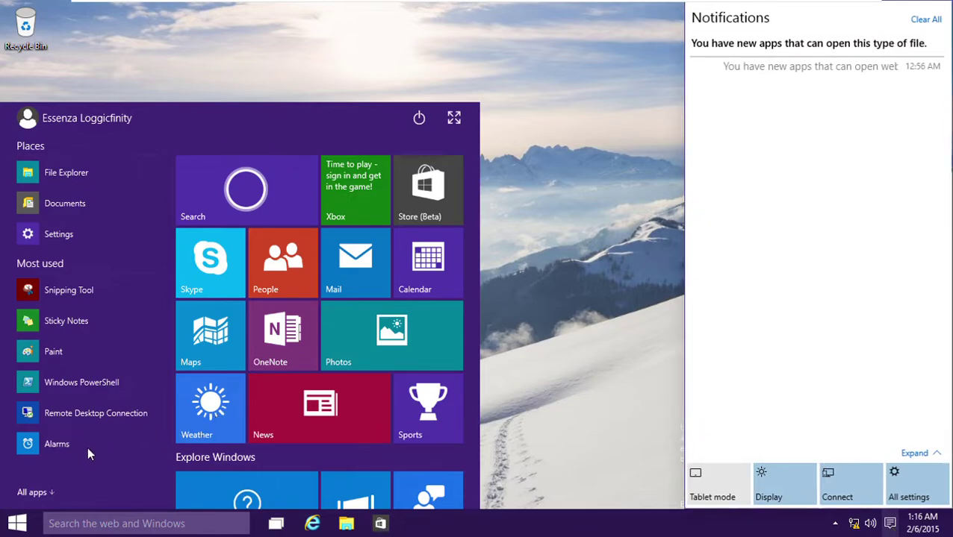
click(396, 459)
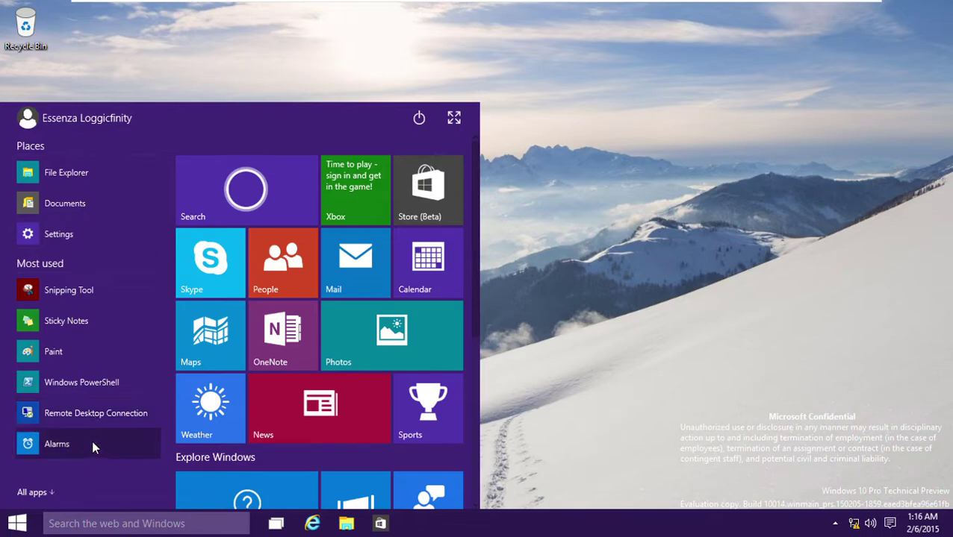
- Browse the Start menu's full app list from A to X, including the Windows System folder
click(65, 489)
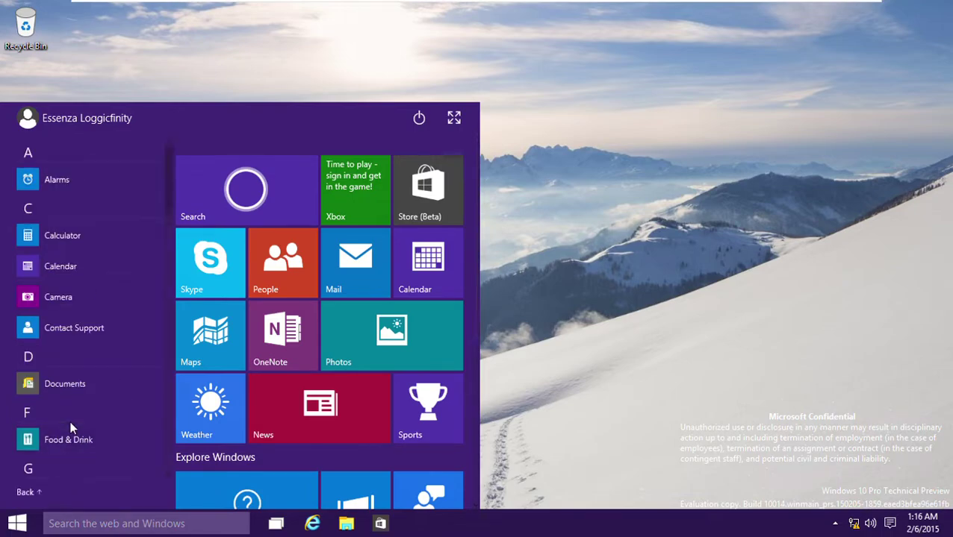
scroll(70, 411, down, 10)
scroll(70, 408, up, 2)
scroll(70, 409, up, 8)
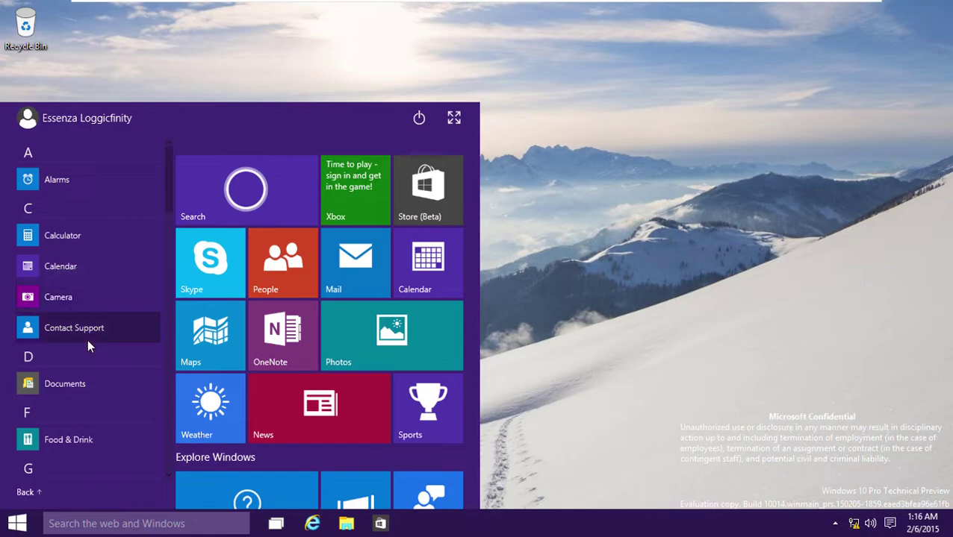
scroll(87, 382, down, 5)
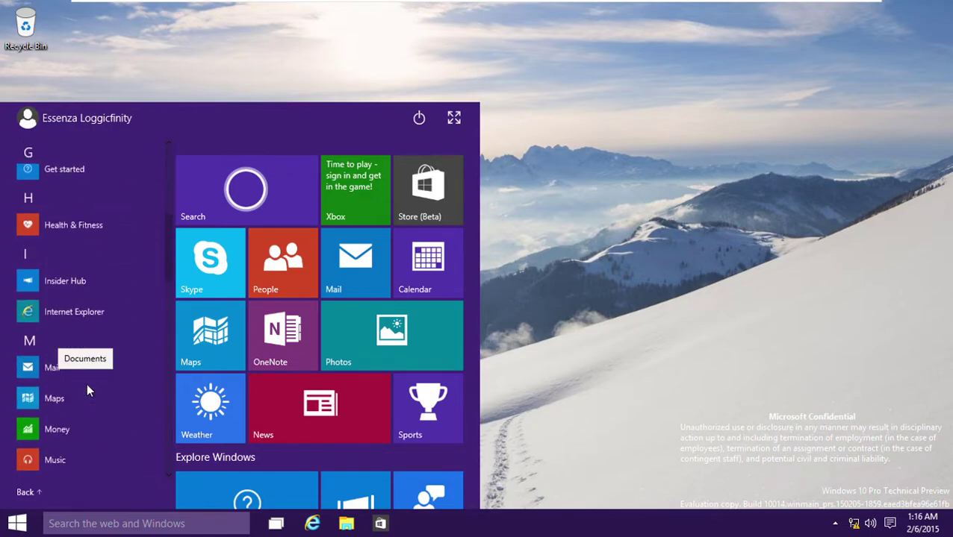
scroll(86, 383, down, 6)
scroll(86, 390, down, 5)
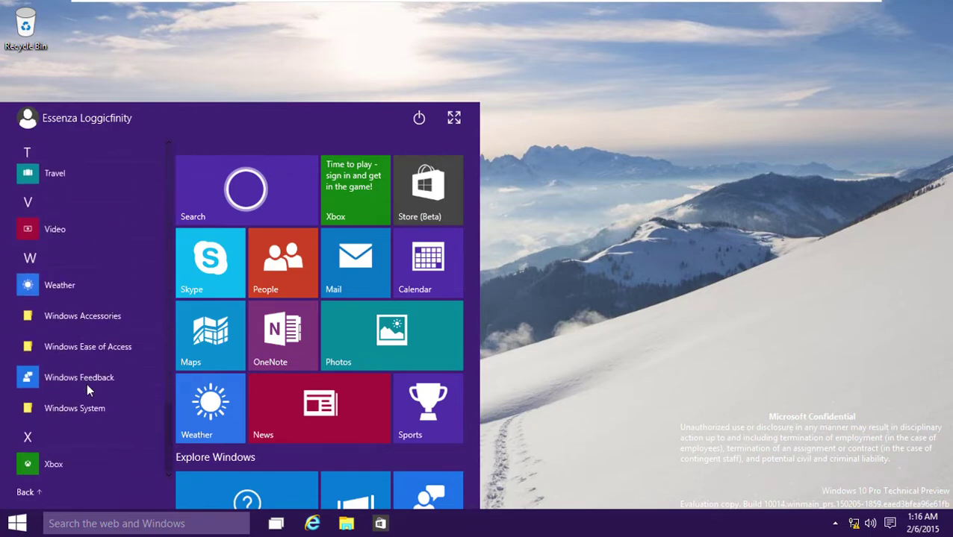
click(98, 409)
click(99, 409)
- Launch OneNote from the app list, try to get started, and retry signing in with its window maximized
scroll(75, 283, up, 5)
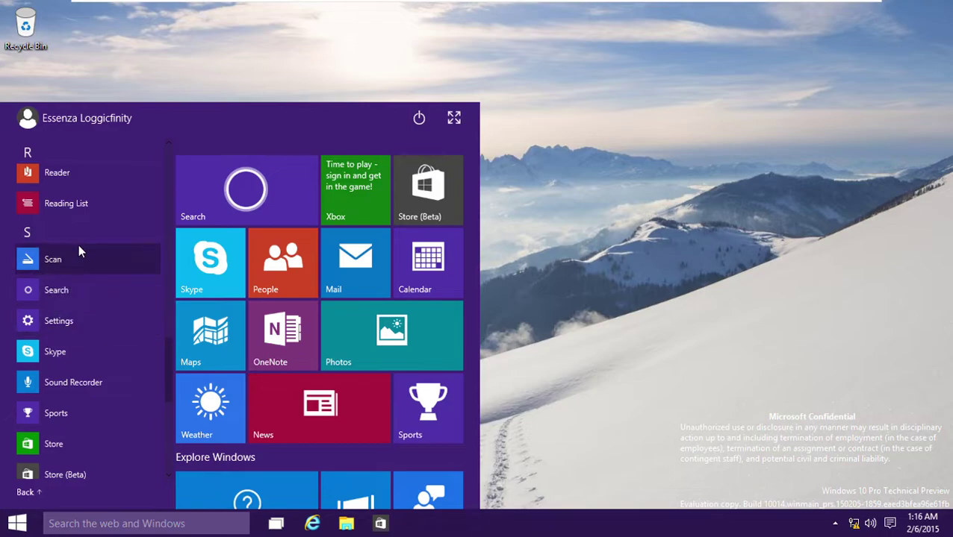
scroll(78, 247, up, 4)
scroll(79, 246, up, 2)
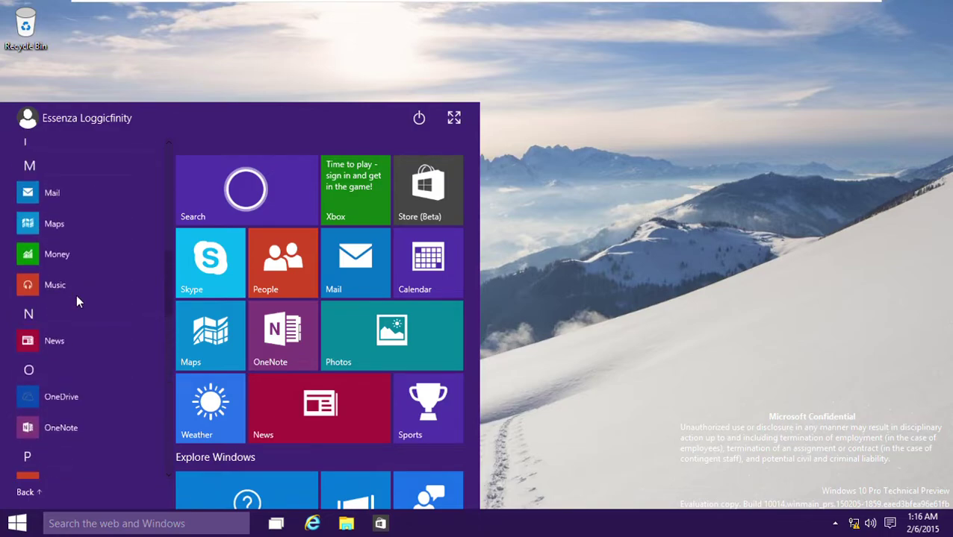
click(95, 431)
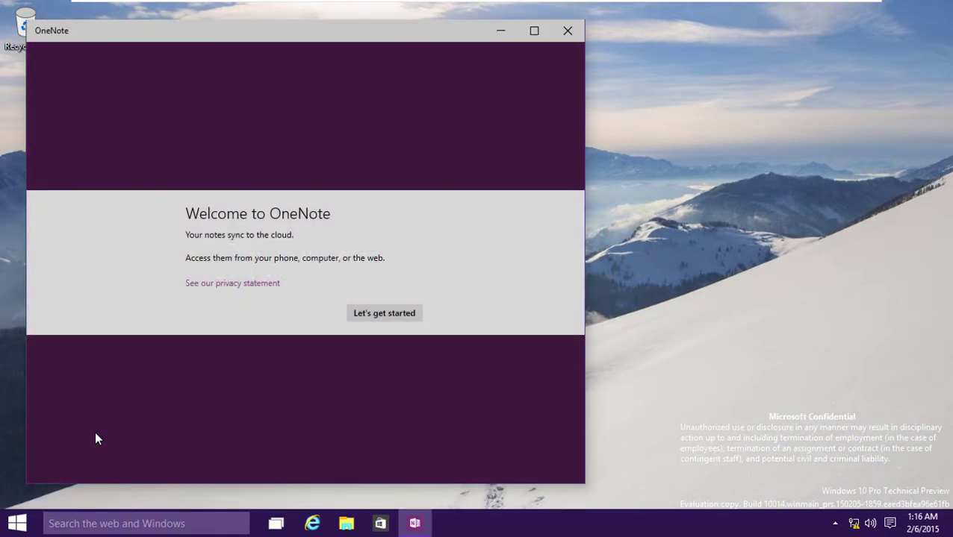
click(402, 313)
click(381, 293)
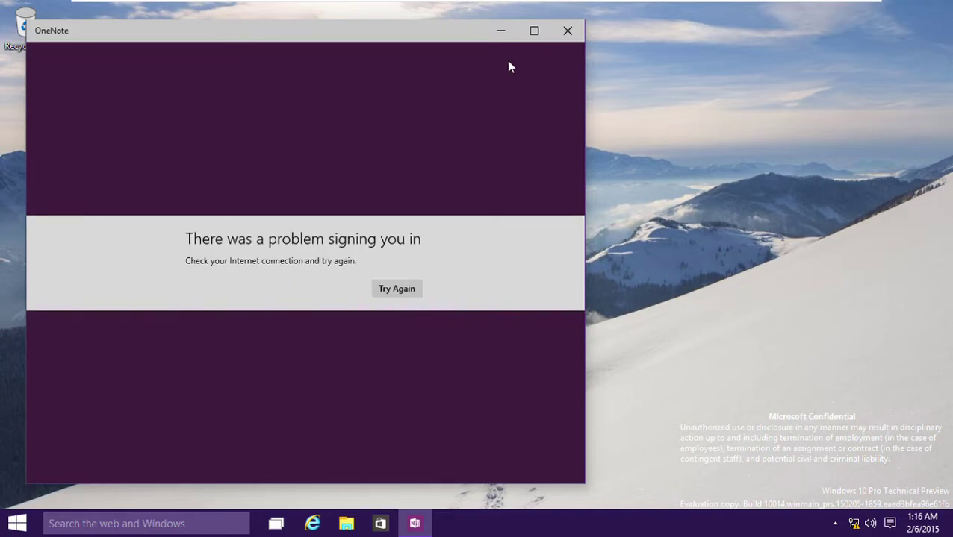
click(537, 30)
click(664, 286)
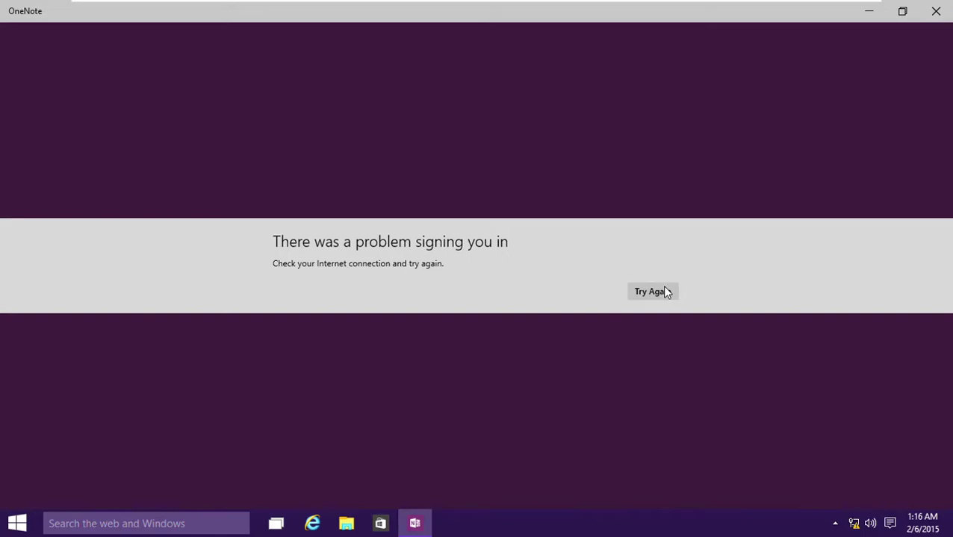
- Close OneNote and launch OneDrive from the Start menu's full app list
key(alt+F4)
click(17, 524)
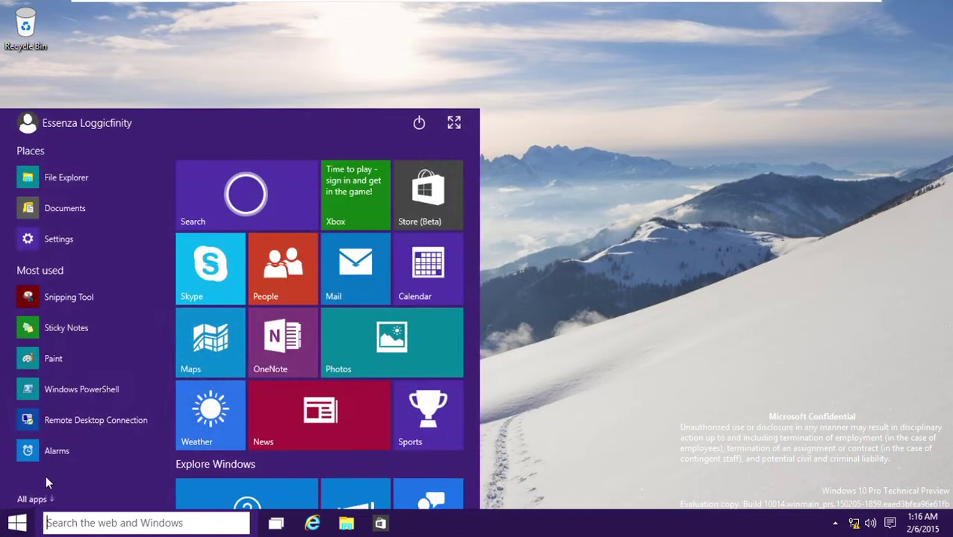
click(33, 492)
scroll(75, 441, down, 3)
scroll(83, 409, down, 8)
scroll(82, 409, up, 4)
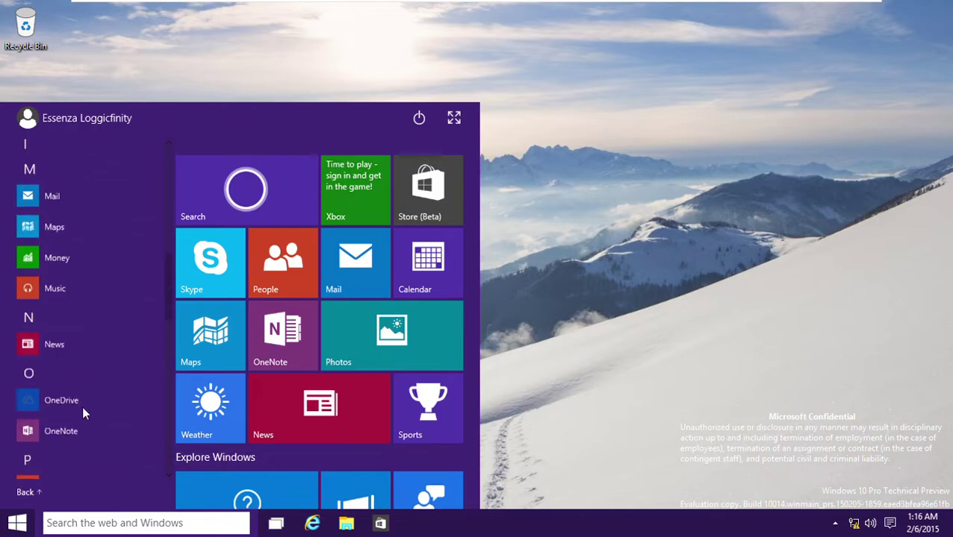
scroll(82, 413, down, 1)
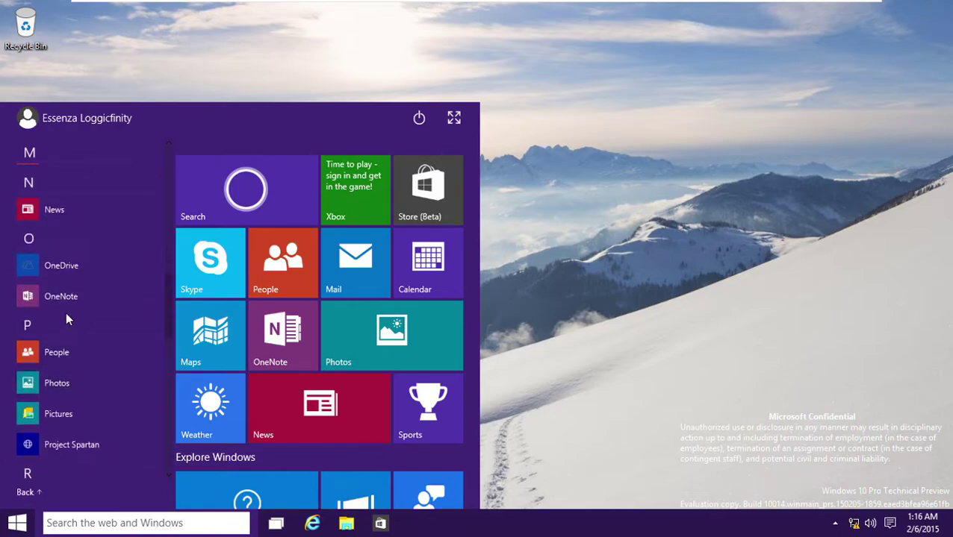
click(67, 254)
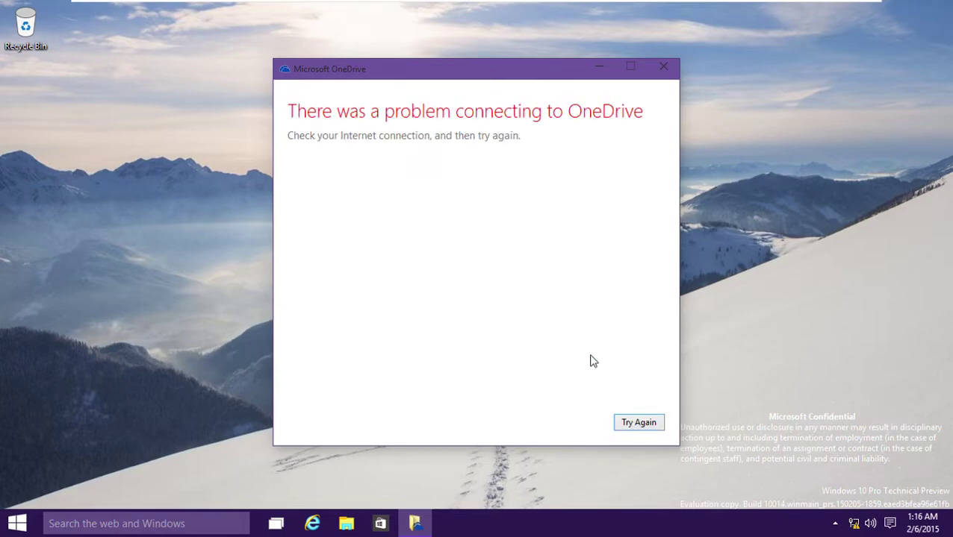
- Close the OneDrive window and launch the Money app from the full app list
key(alt+F4)
key(super)
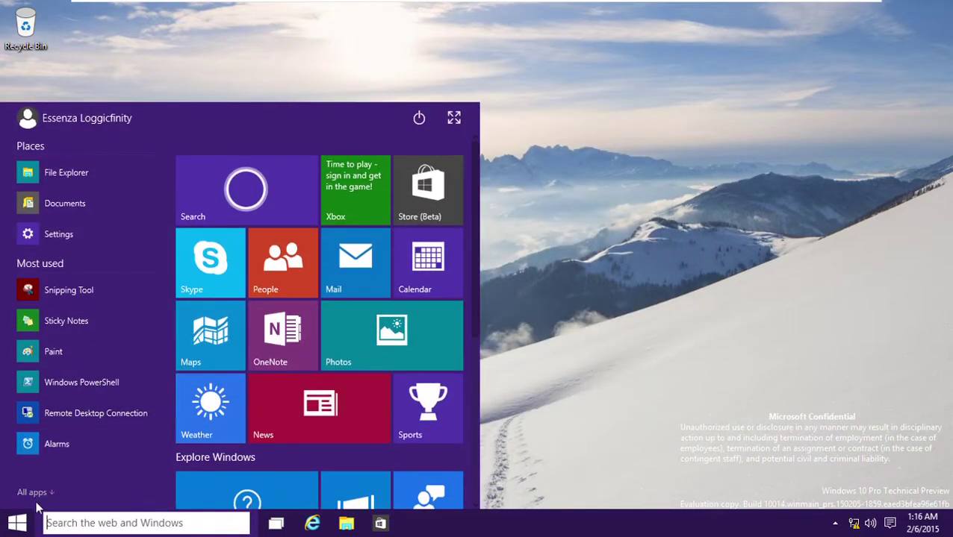
click(32, 492)
scroll(59, 379, down, 10)
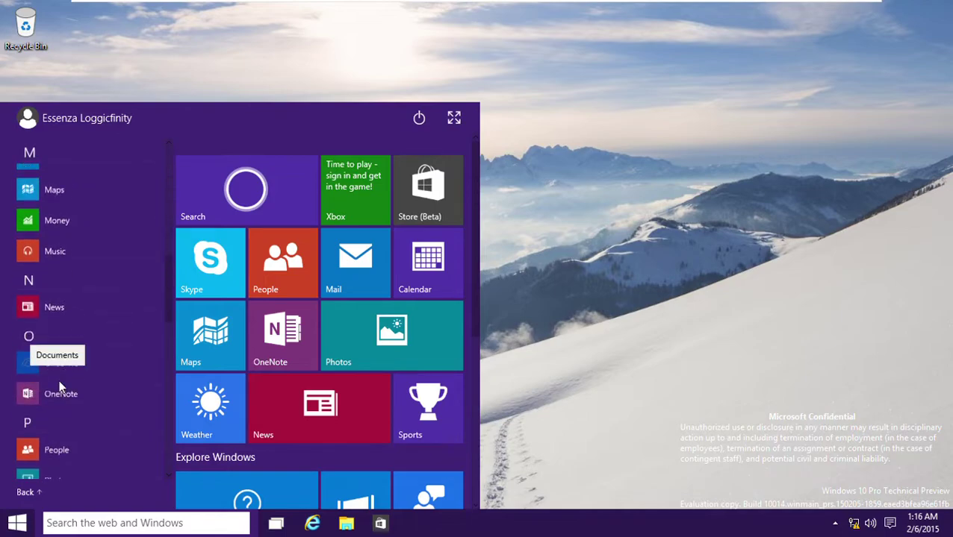
scroll(59, 379, up, 2)
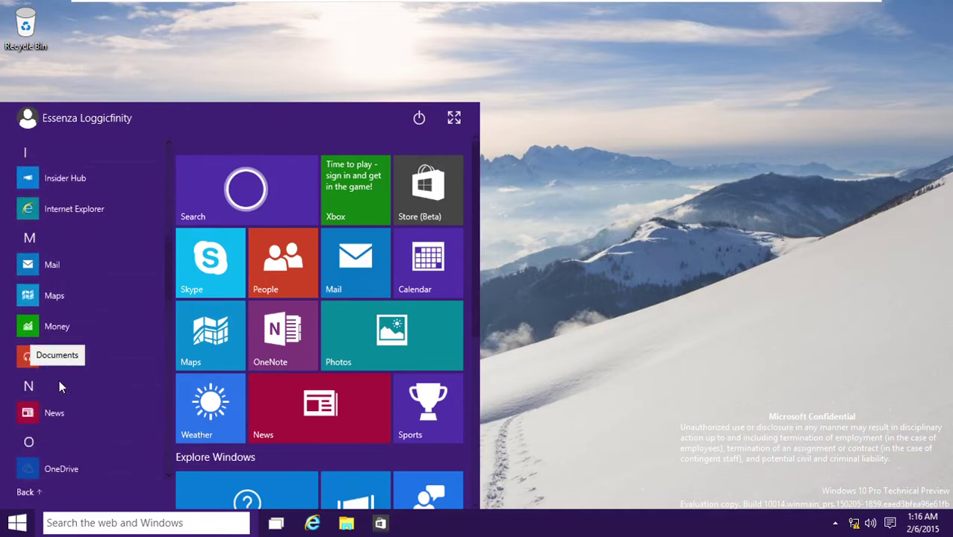
click(52, 329)
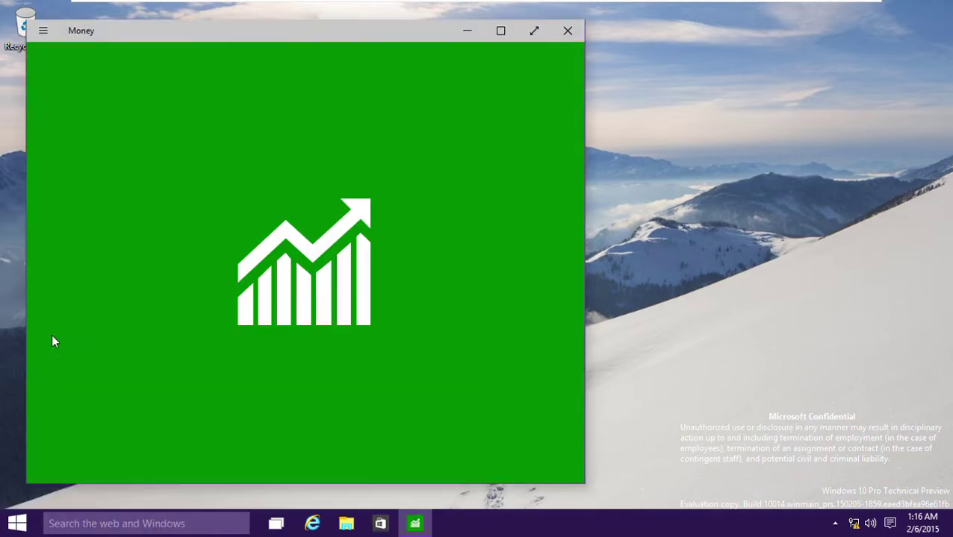
click(516, 38)
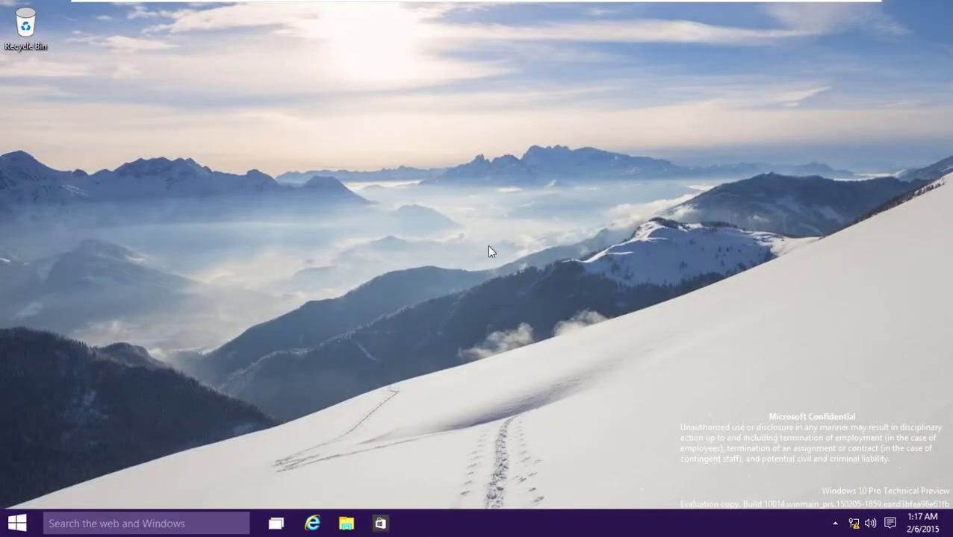
- Launch Insider Hub from the full app list and decline switching to a Microsoft account
click(17, 523)
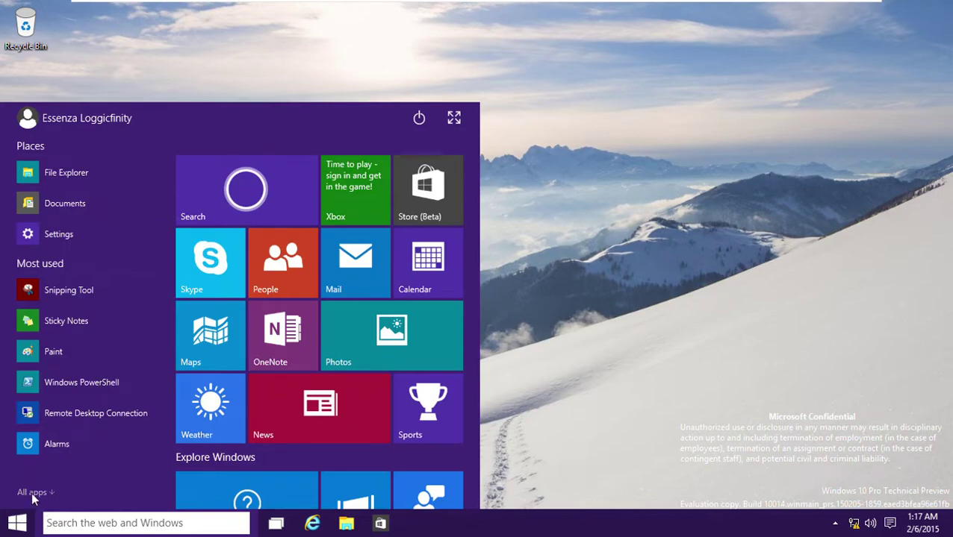
click(33, 495)
scroll(52, 423, down, 8)
scroll(52, 422, up, 2)
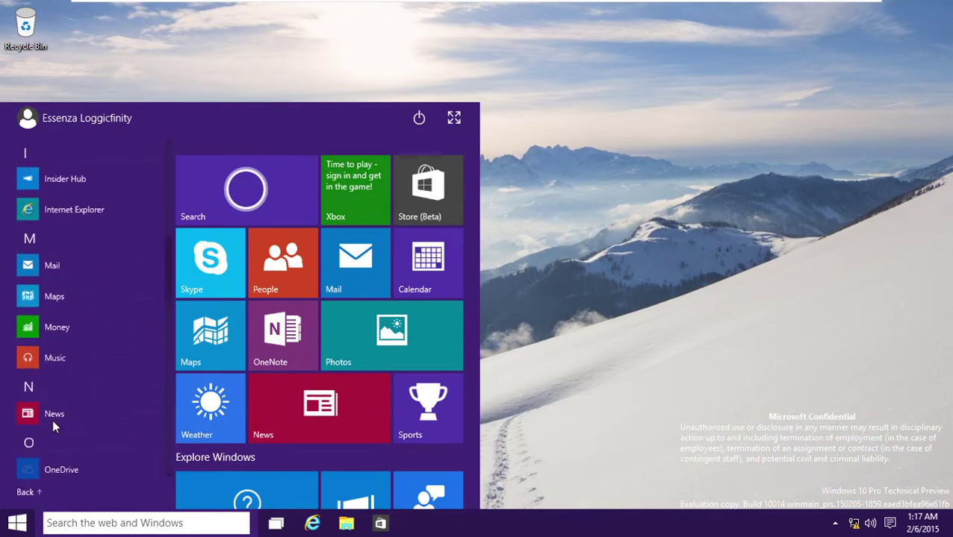
scroll(68, 270, up, 1)
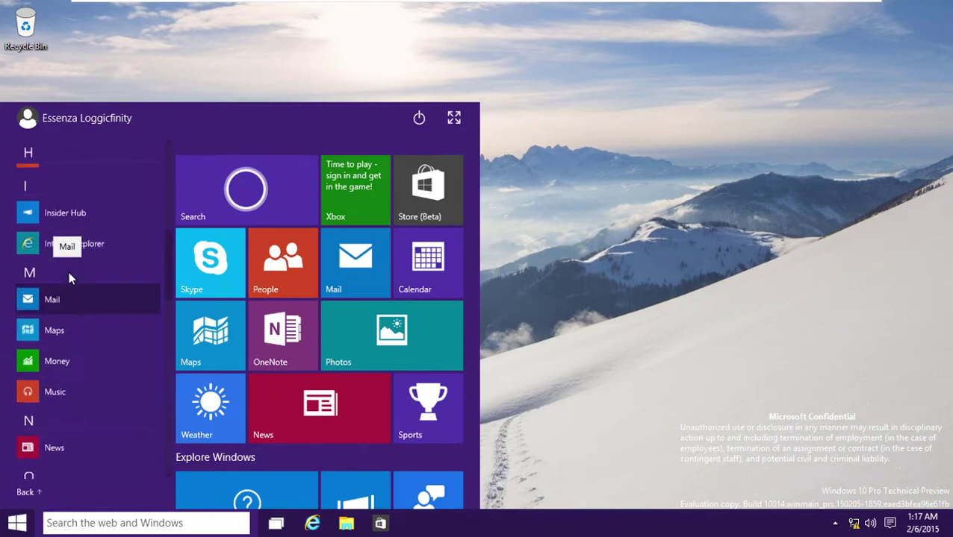
scroll(68, 272, up, 3)
click(70, 379)
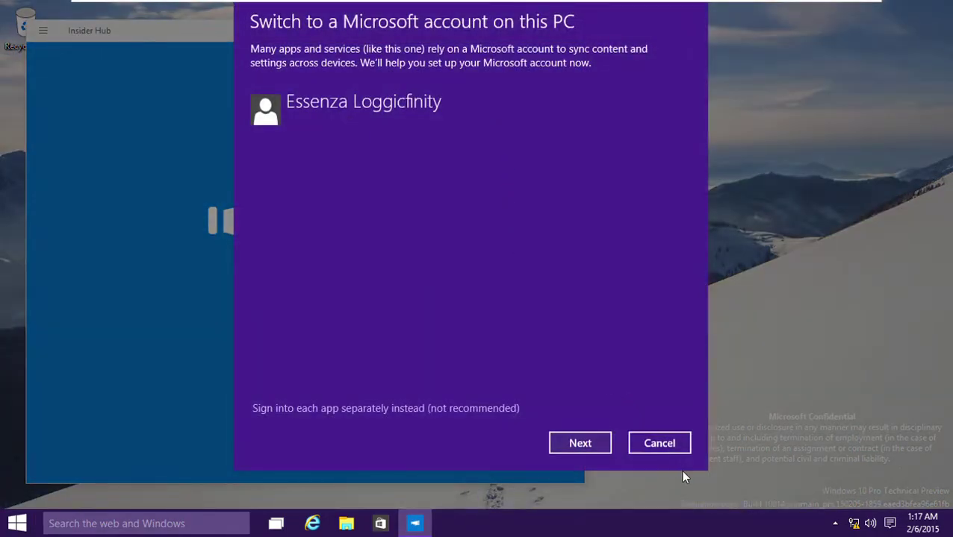
click(660, 445)
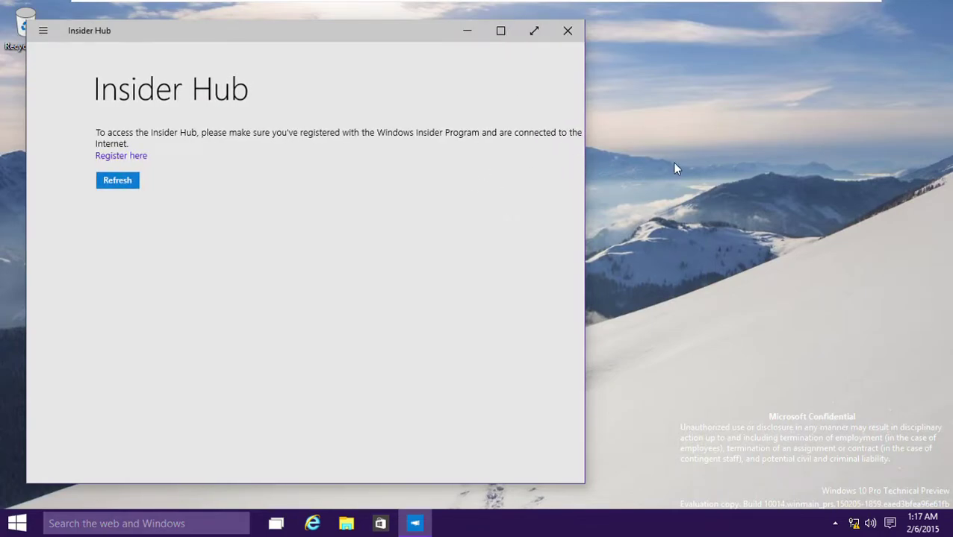
- Widen the Insider Hub window slightly and close the alarm notification
drag(586, 192, 647, 204)
mouse_move(769, 456)
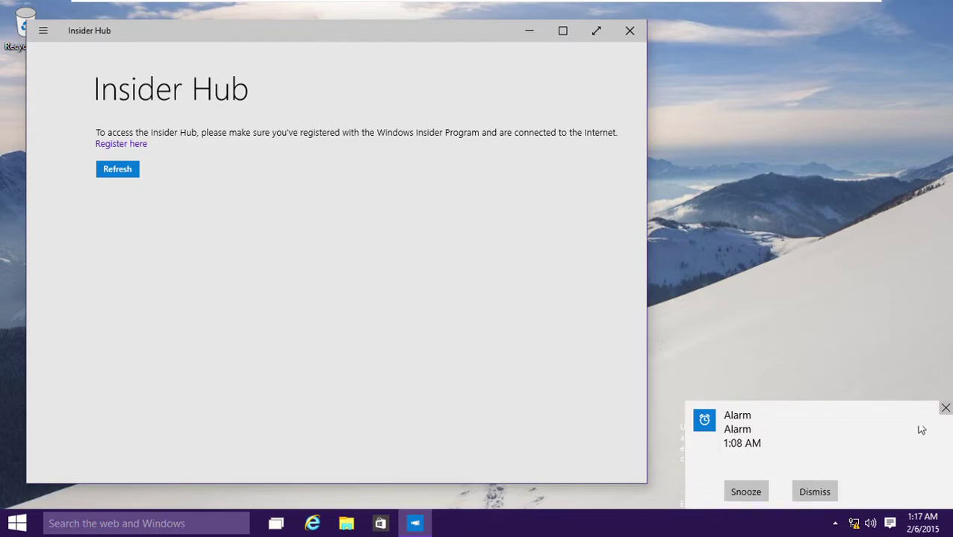
click(945, 409)
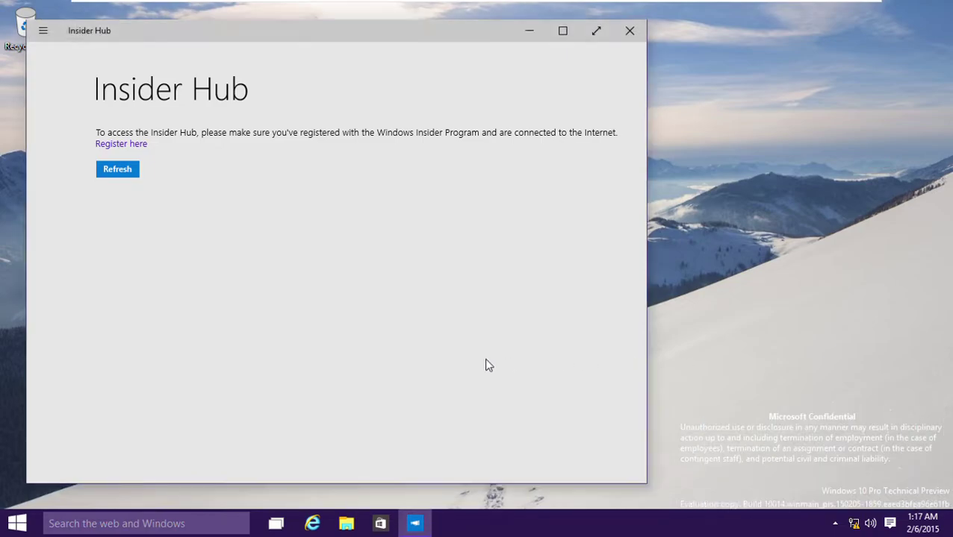
- Close Insider Hub and launch the Video app from the full app list
key(alt+F4)
key(super)
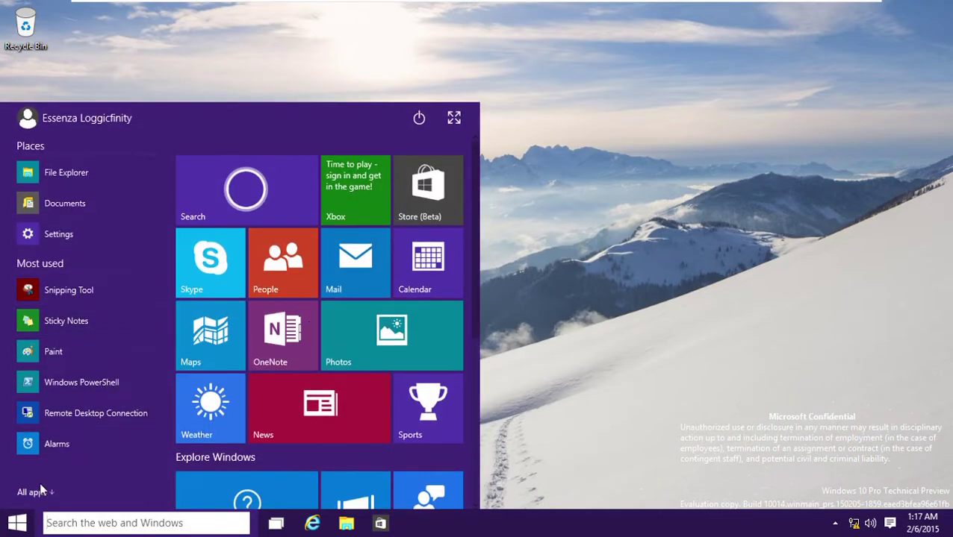
click(33, 492)
scroll(45, 378, down, 10)
scroll(67, 275, up, 2)
scroll(67, 275, up, 1)
click(61, 379)
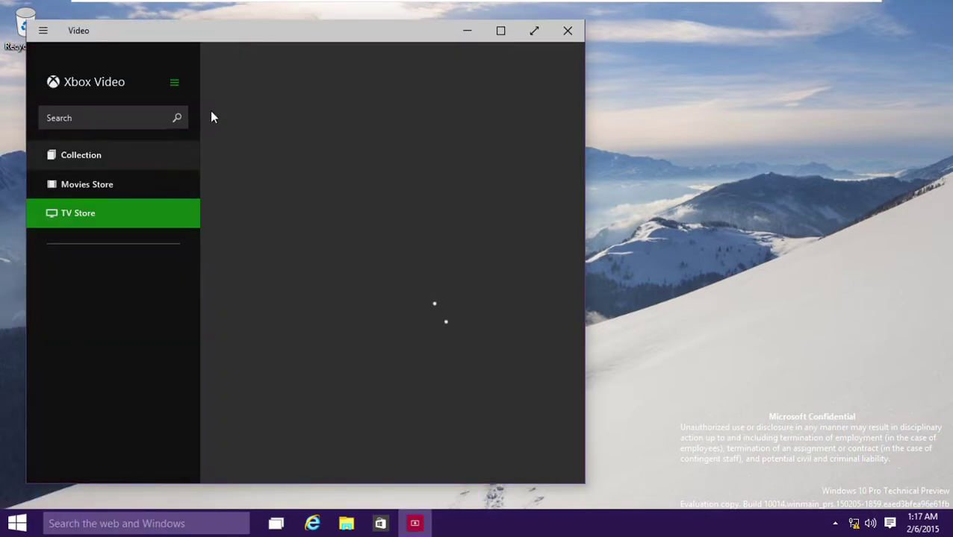
- Open the Xbox Video Collection, expand the app to full screen, and show the TV section
click(151, 176)
click(149, 171)
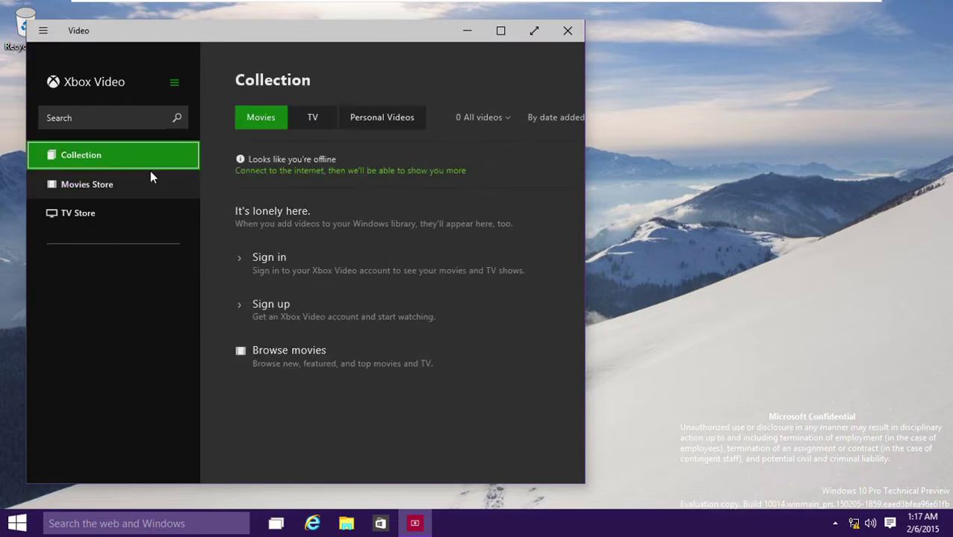
click(533, 30)
click(280, 74)
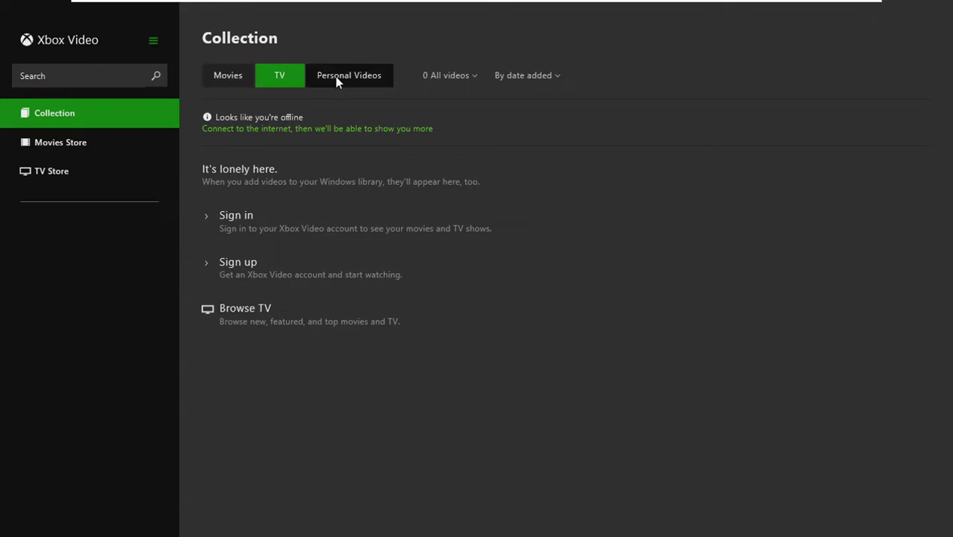
- Sort the Personal Videos collection by A to Z and set the order back to date added
click(336, 77)
click(444, 73)
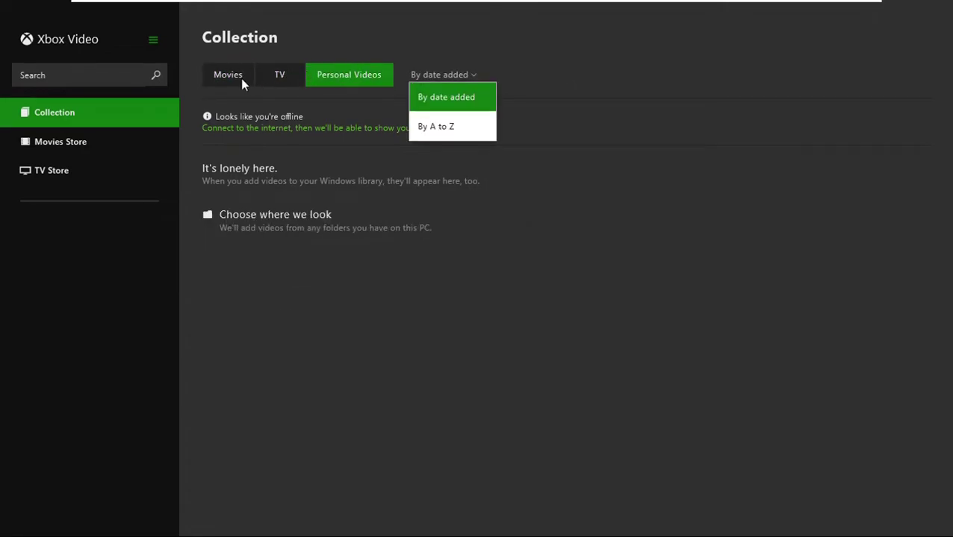
click(448, 126)
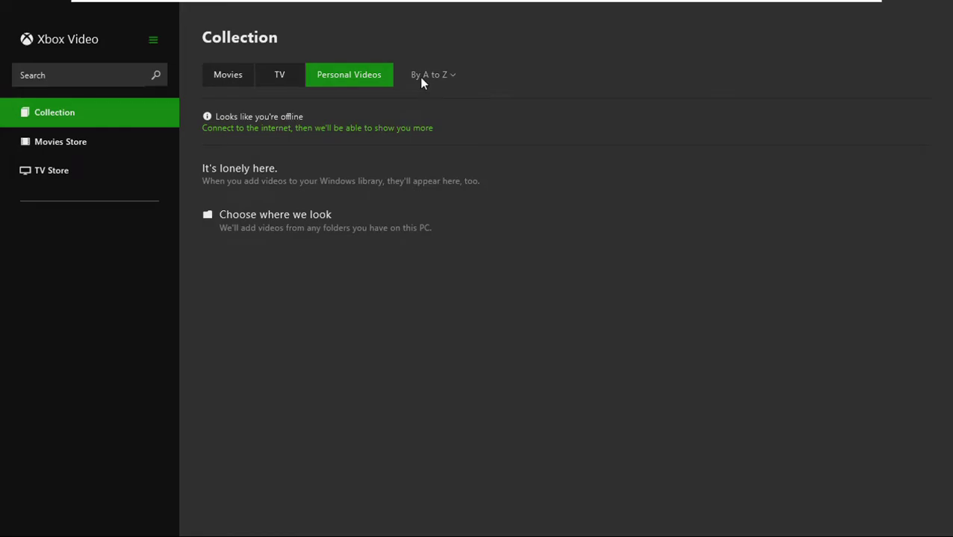
click(424, 81)
click(451, 103)
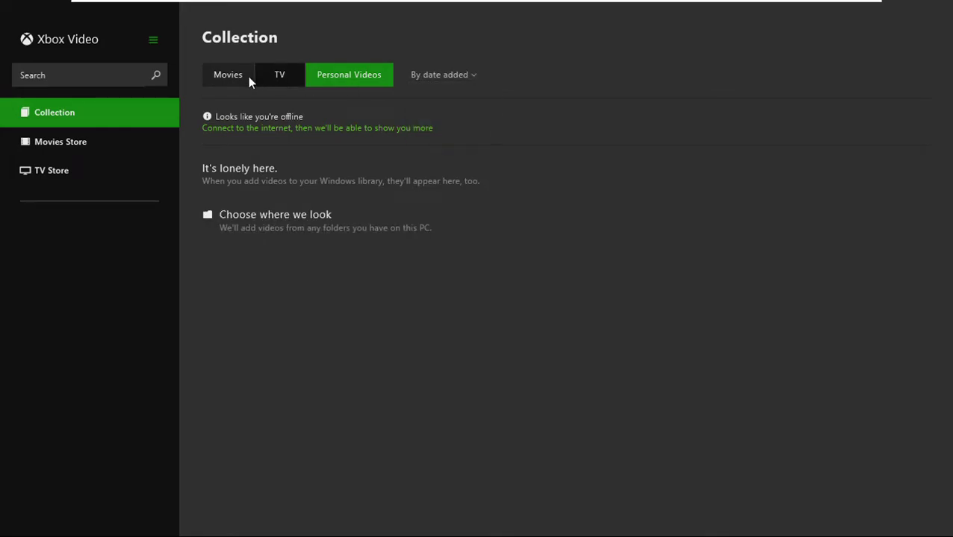
- Show the Movies collection, check the search box, and collapse and re-expand the navigation pane
click(233, 77)
click(89, 78)
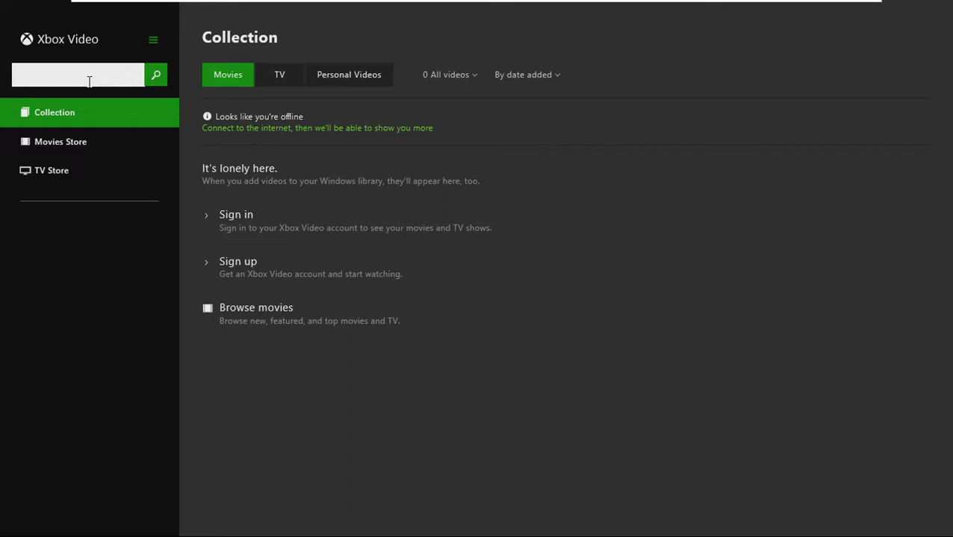
click(89, 42)
click(153, 41)
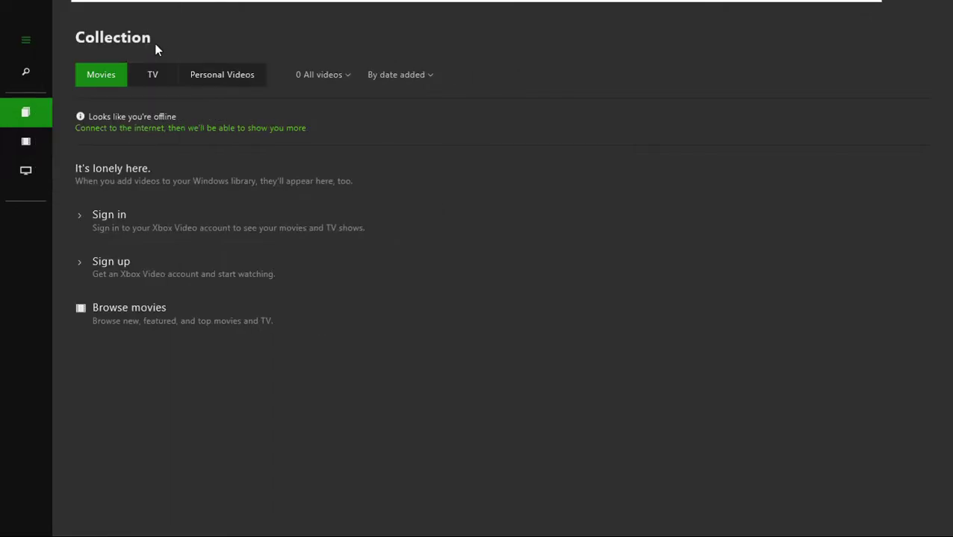
click(26, 42)
- Close the Video app, launch Games from the full app list, and expand it to full screen
key(alt+F4)
key(super)
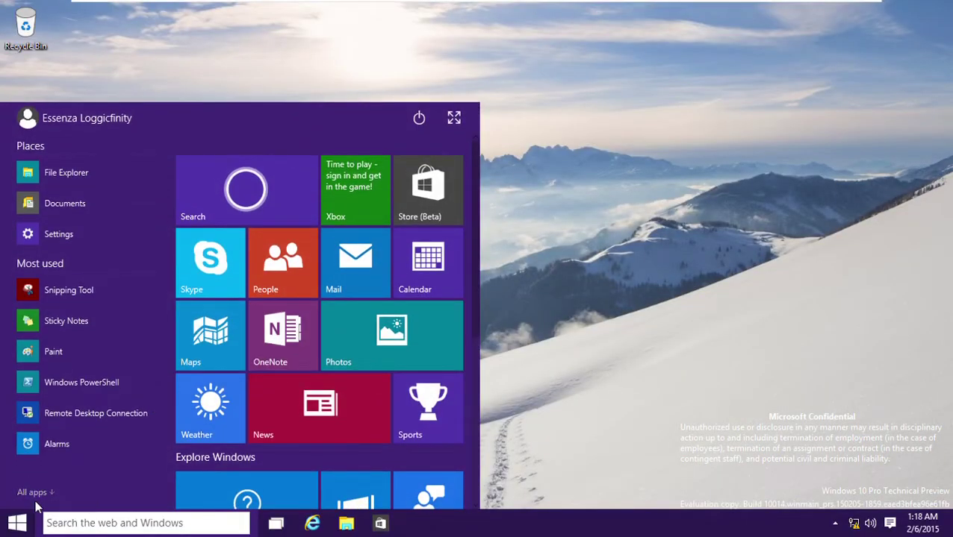
click(34, 493)
scroll(62, 423, down, 6)
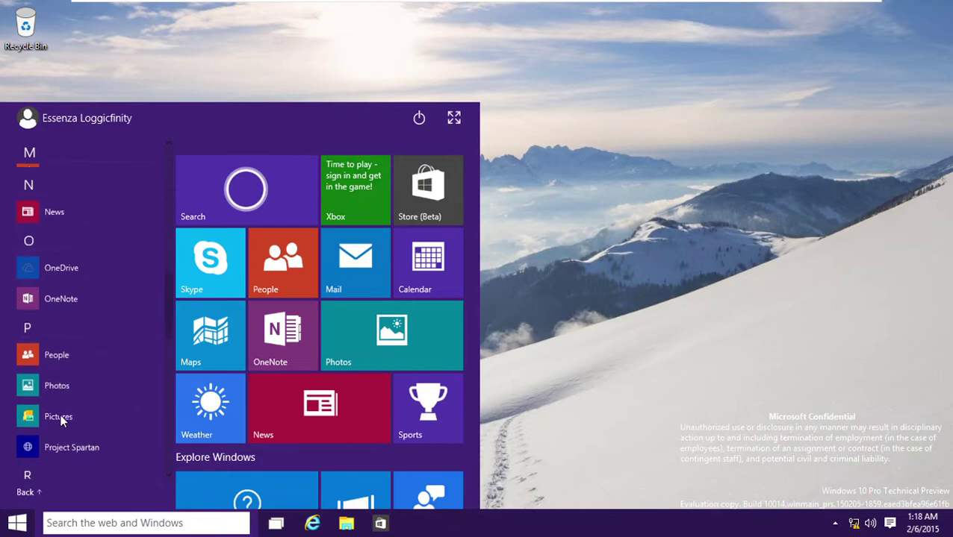
scroll(61, 422, up, 4)
scroll(61, 419, down, 2)
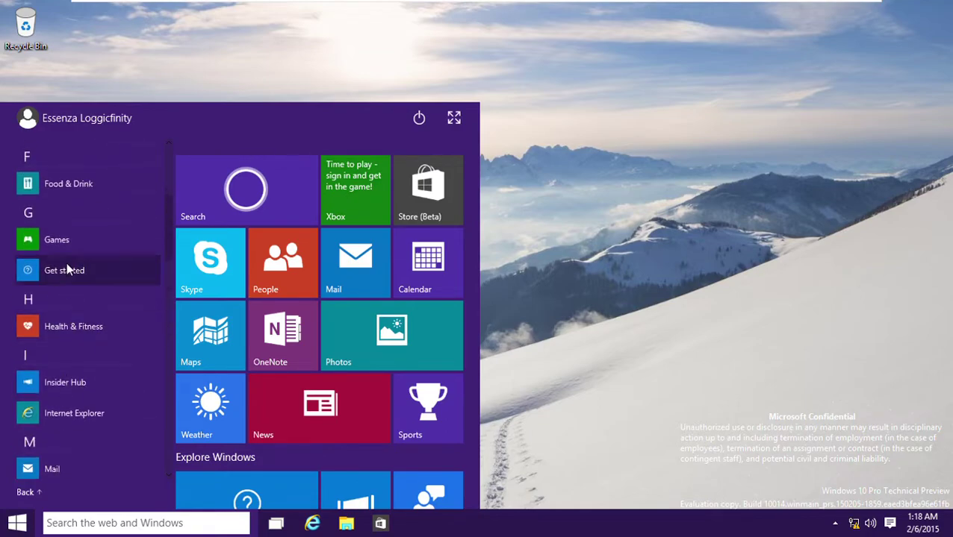
click(76, 254)
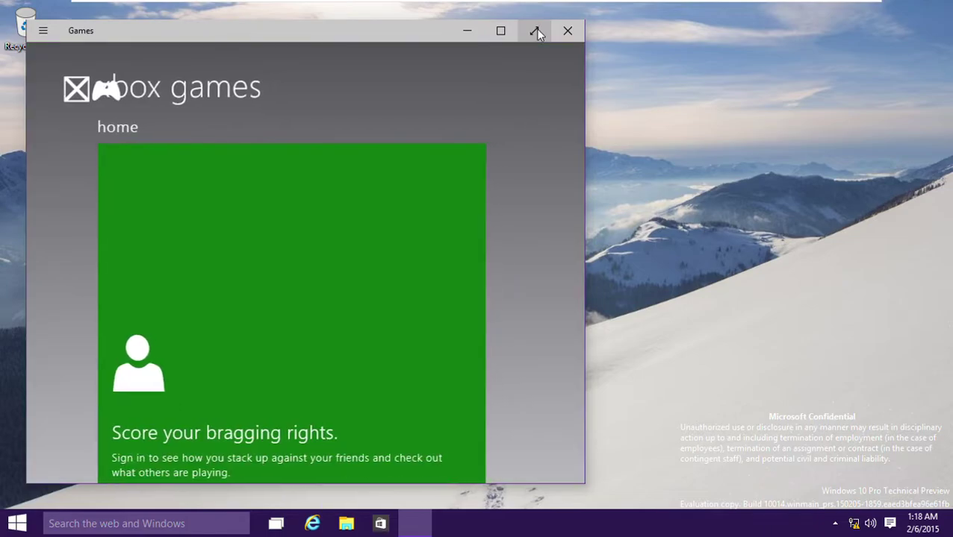
click(535, 30)
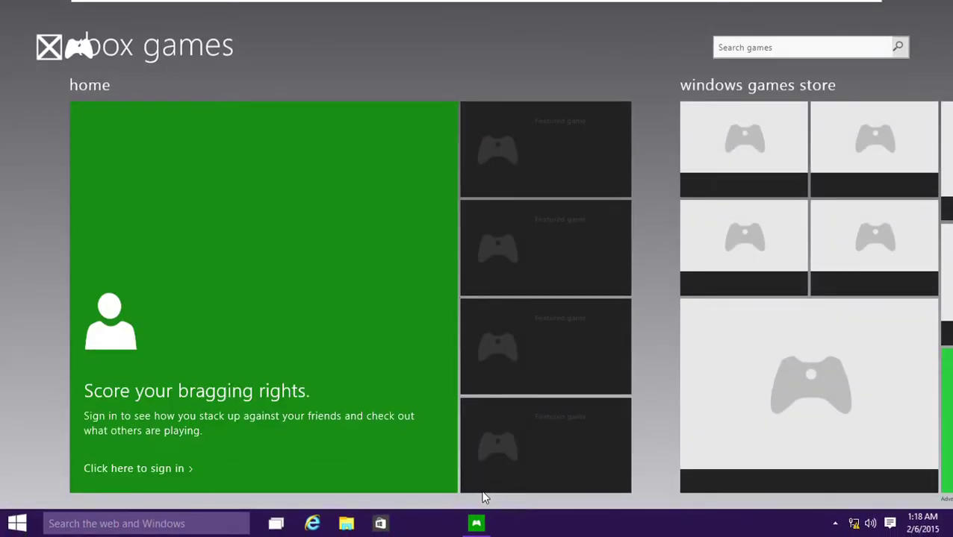
- Look through the Xbox Games sections from friends to the windows games store, and return to the desktop
scroll(485, 533, right, 3)
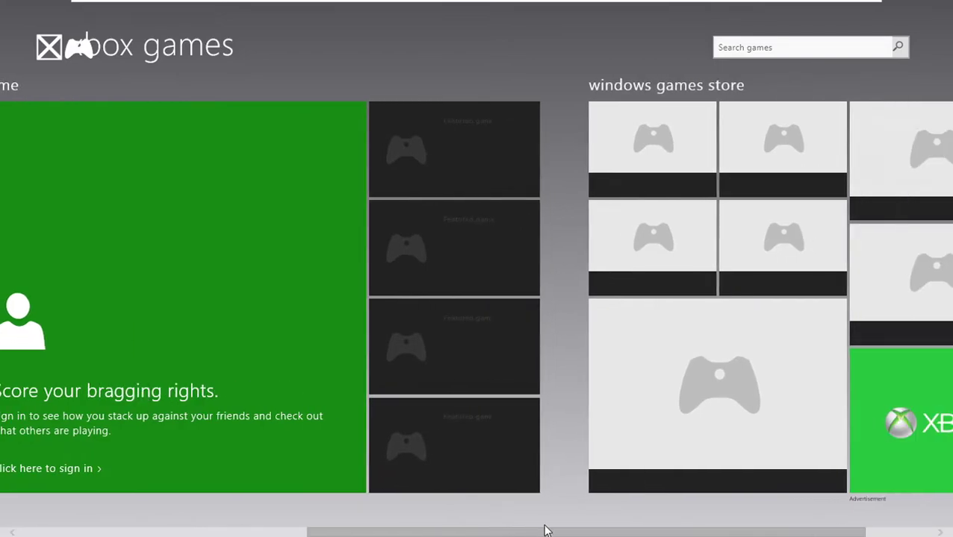
scroll(702, 499, left, 8)
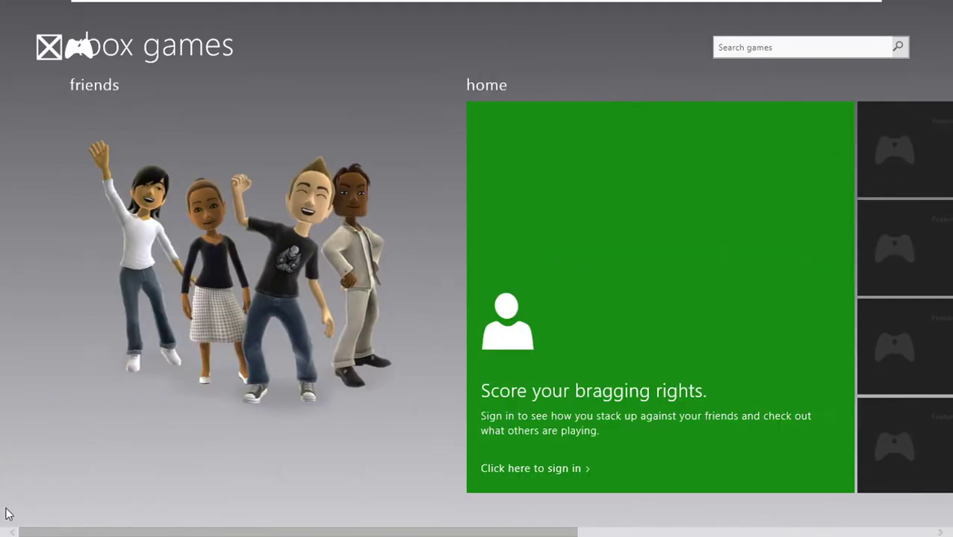
scroll(767, 485, right, 8)
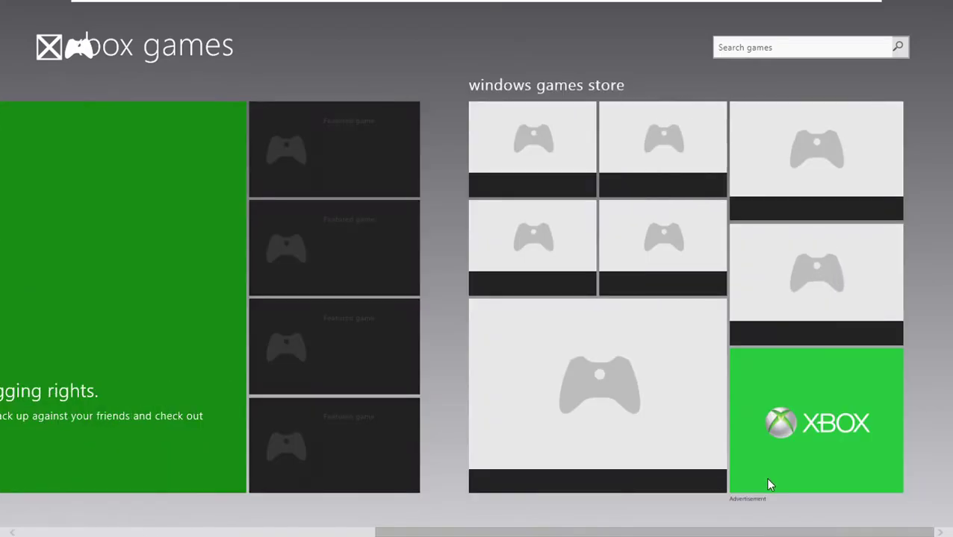
scroll(734, 482, left, 8)
scroll(228, 512, right, 1)
key(super+d)
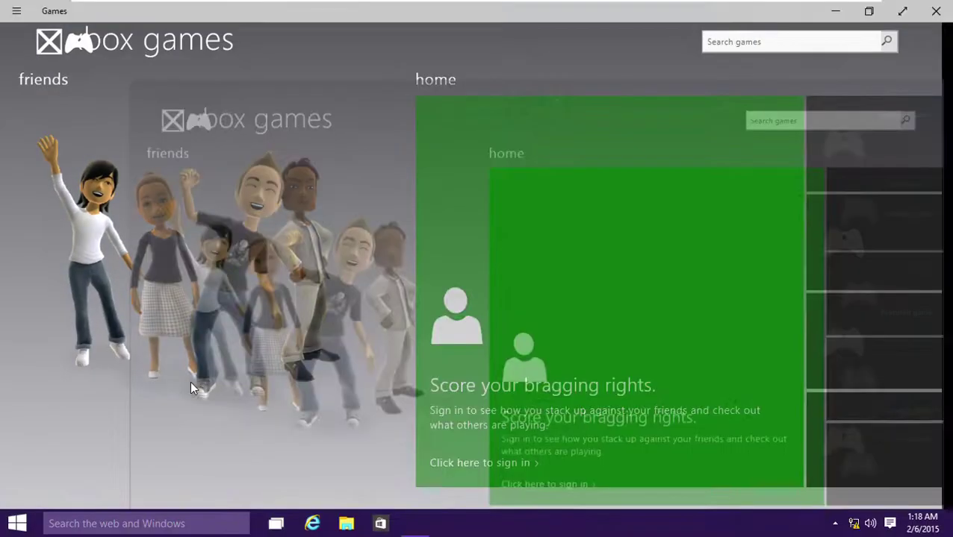
- Leave the Games app, launch Calculator from the full app list, and enter 99
key(super)
click(32, 492)
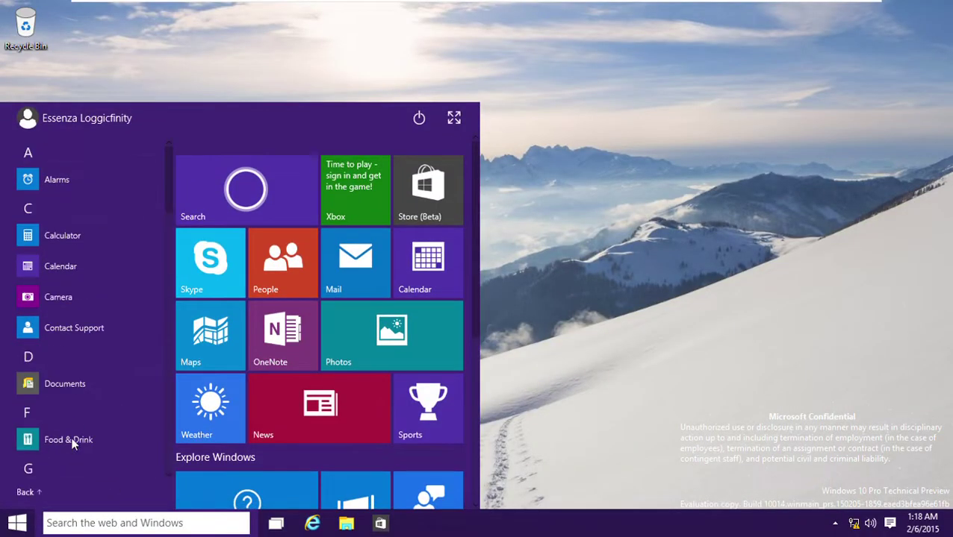
click(69, 246)
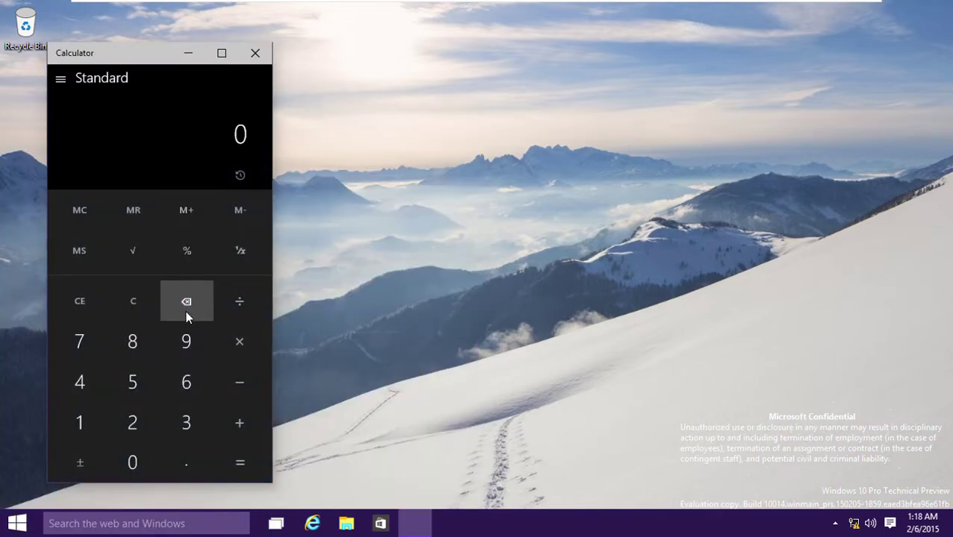
click(188, 336)
click(188, 336)
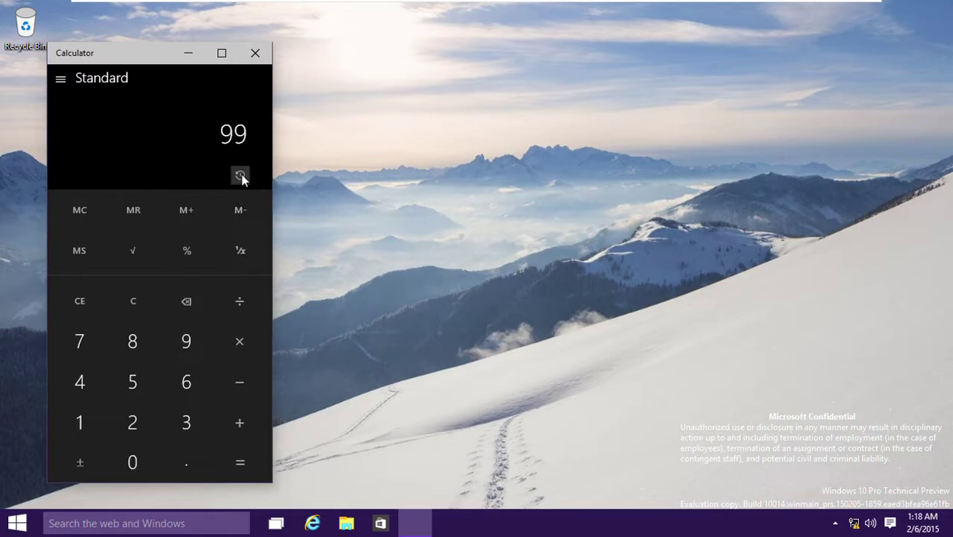
- Clear the entry, calculate an addition starting with 1, and divide 5 by 4
key(BackSpace)
key(BackSpace)
key(1)
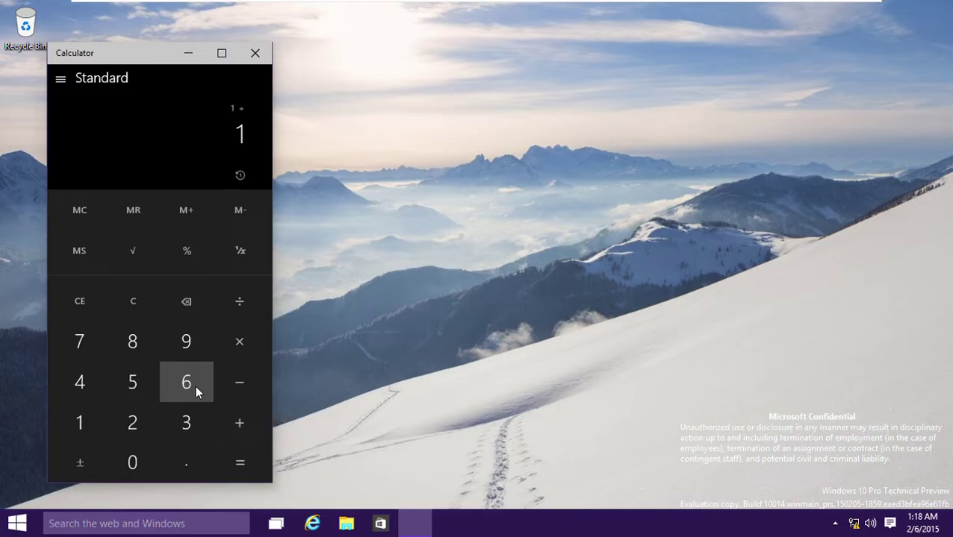
key(Return)
key(5)
click(237, 317)
key(4)
key(Return)
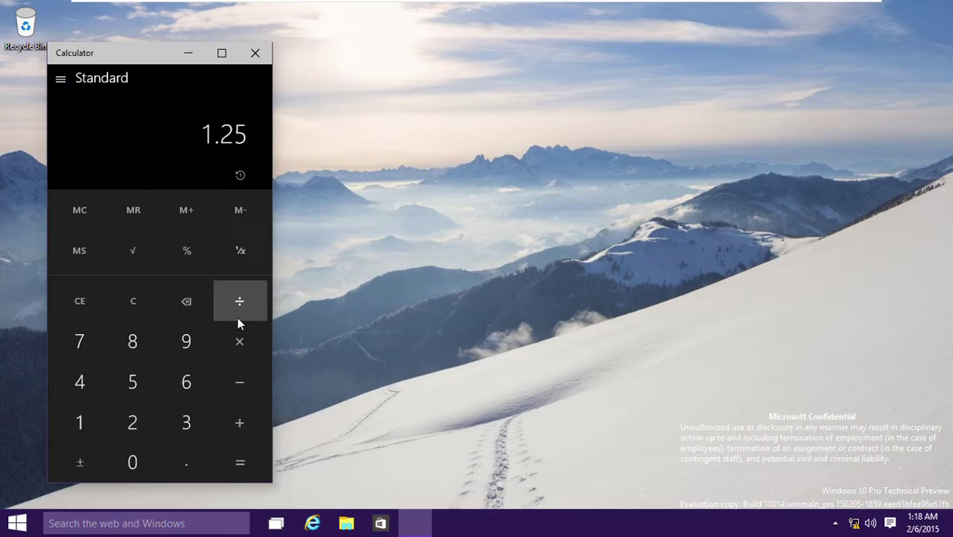
- Multiply 9 by 2, and calculate 9 minus 4
click(190, 356)
click(230, 357)
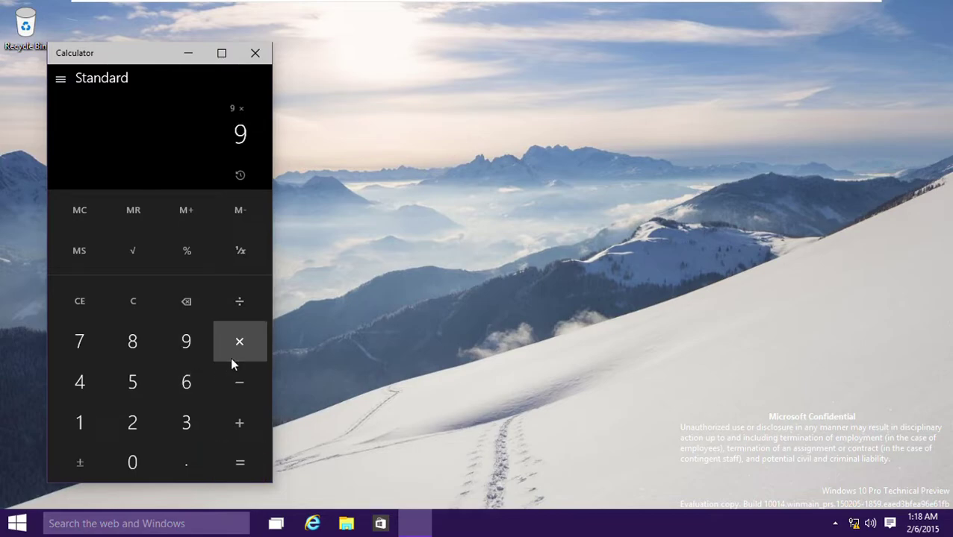
click(134, 434)
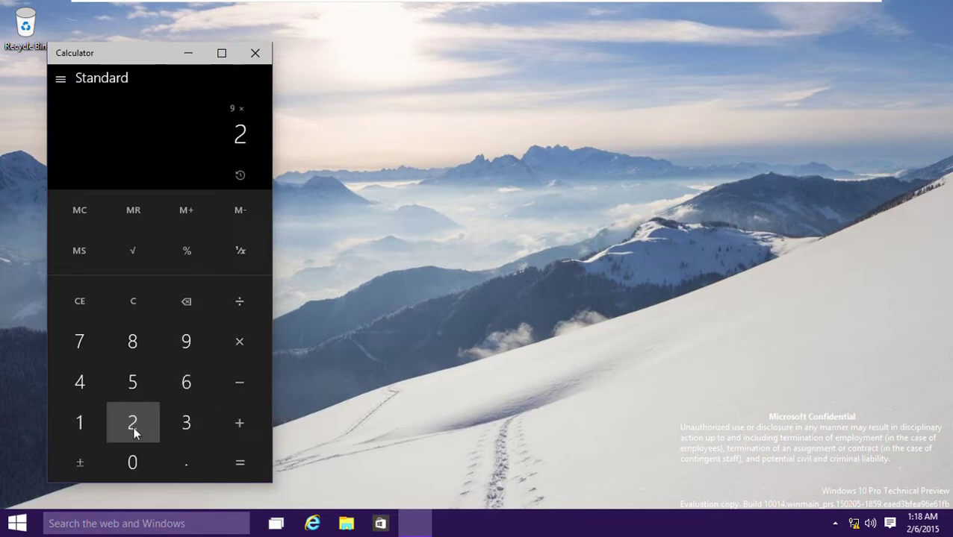
click(220, 457)
click(171, 357)
key(minus)
key(4)
key(Return)
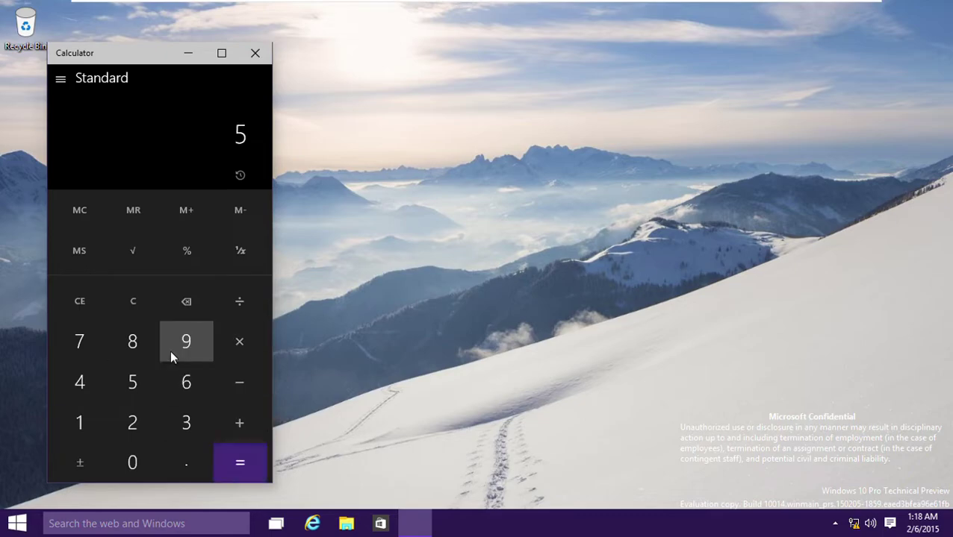
- Enter 99,999,966, add it to the calculator's memory, and recall it after repeating the last operation
text(9999999)
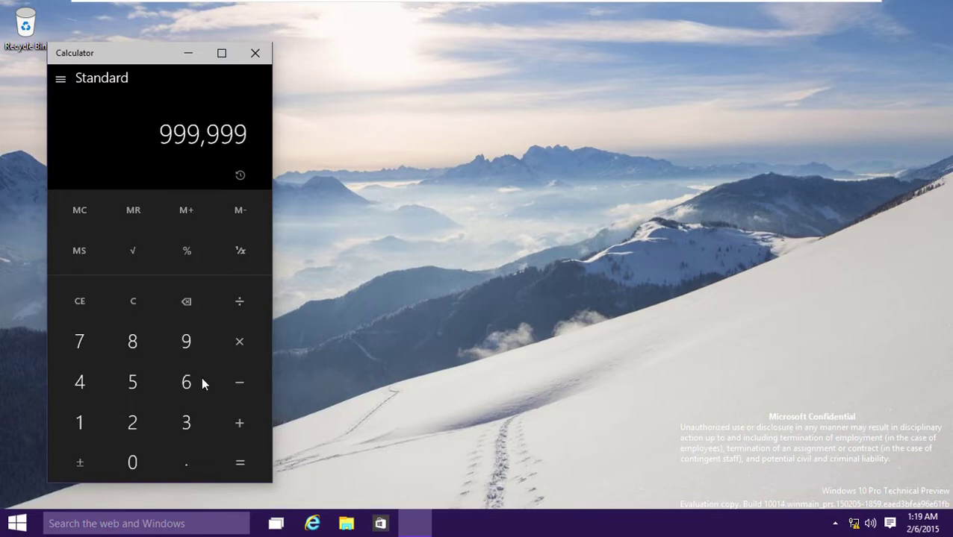
double_click(200, 376)
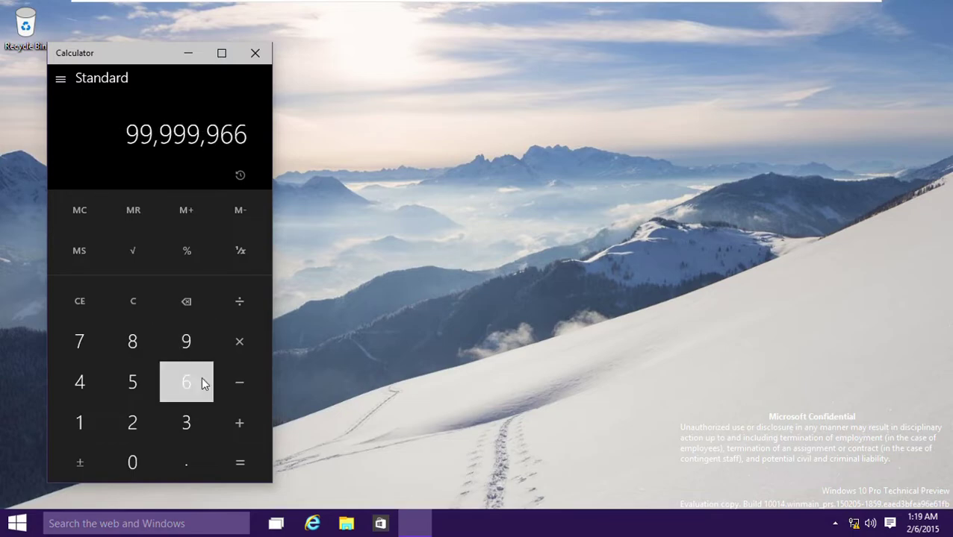
click(188, 209)
click(246, 461)
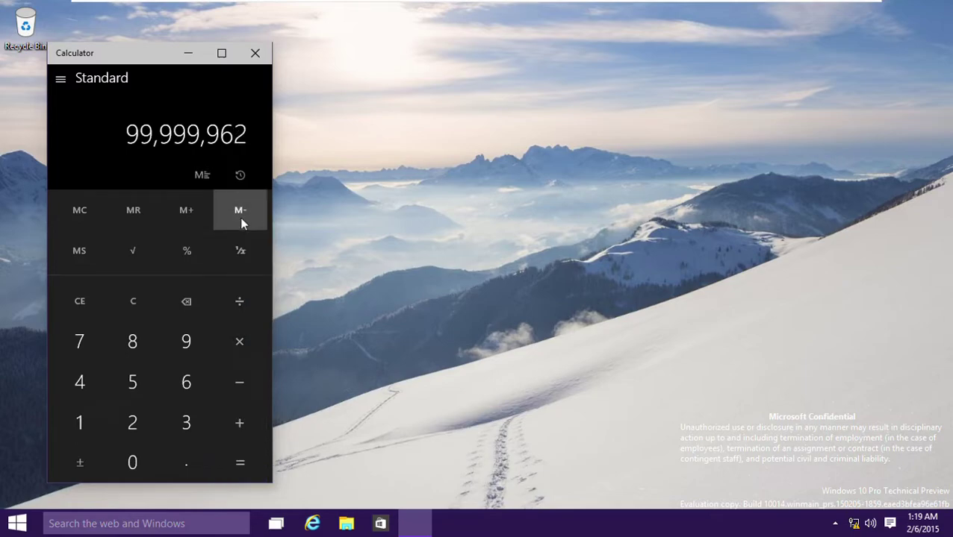
click(124, 221)
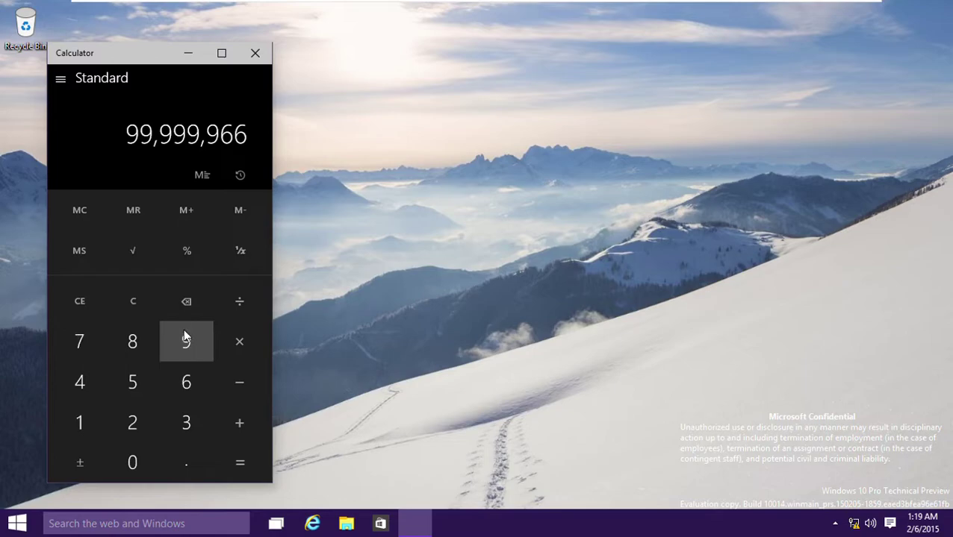
- Clear the entry and set up the multiplication of 999999 by 999,999,999,999,999
click(90, 301)
double_click(165, 341)
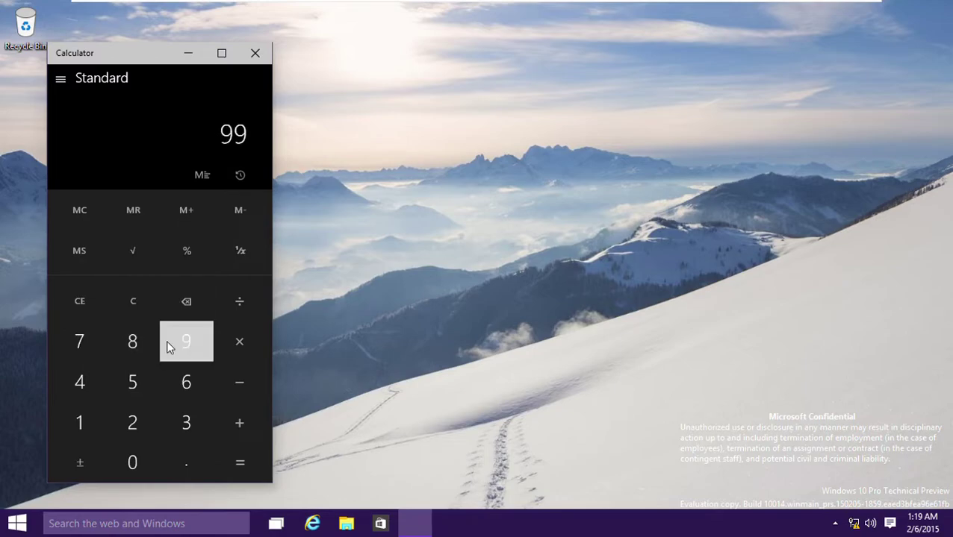
double_click(166, 341)
double_click(165, 341)
click(229, 349)
text(9999999999999999999999999)
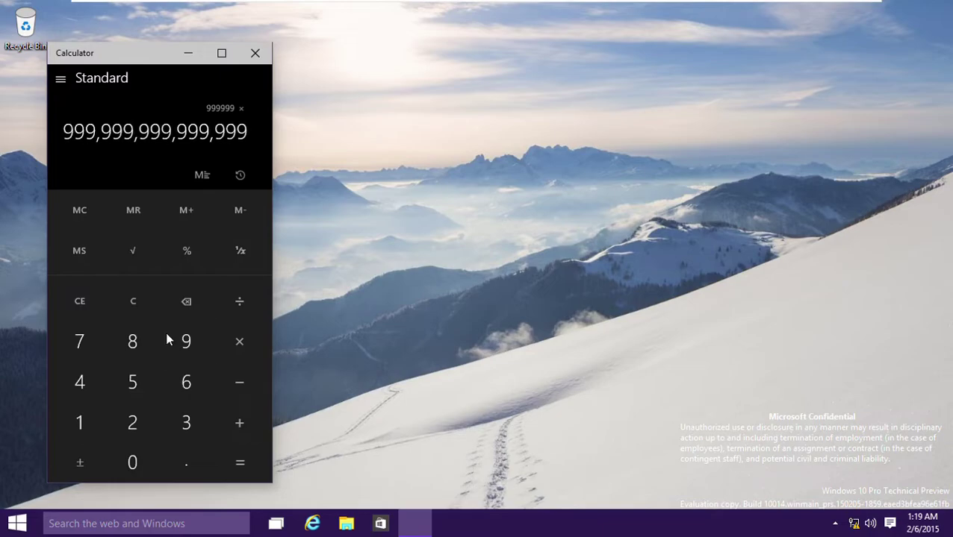
- Evaluate the multiplication and repeat it many times with the same factor
key(Return)
key(Return)
key(Return)
key(Return)
key(Return)
key(Return)
key(Return)
key(Return)
key(Return)
key(Return)
key(Return)
key(Return)
key(Return)
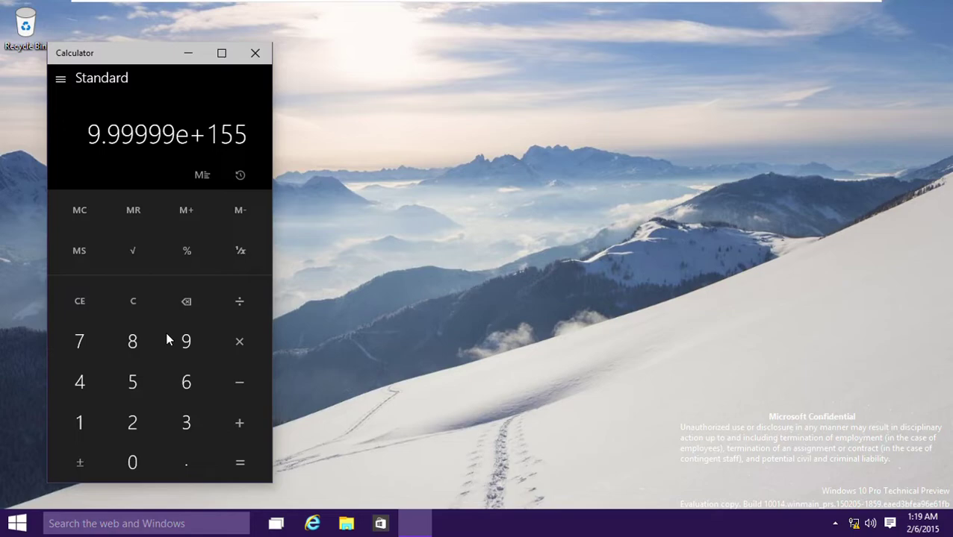
- Keep repeating the last multiplication until the result exceeds the range the calculator can handle
key(Return)
key(Return)
key(Return)
key(Return)
key(Return)
key(Return)
key(Return)
key(Return)
key(Return)
key(Return)
key(Return)
key(Return)
key(Return)
key(Return)
key(Return)
key(Return)
key(Return)
key(Return)
key(Return)
key(Return)
key(Return)
key(Return)
key(Return)
key(Return)
key(Return)
key(Return)
key(Return)
key(Return)
key(Return)
key(Return)
key(Return)
key(Return)
key(Return)
key(Return)
key(Return)
key(Return)
key(Return)
key(Return)
key(Return)
key(Return)
key(Return)
key(Return)
key(Return)
key(Return)
key(Return)
key(Return)
key(Return)
key(Return)
key(Return)
key(Return)
key(Return)
key(Return)
key(Return)
key(Return)
key(Return)
key(Return)
key(Return)
key(Return)
key(Return)
key(Return)
key(Return)
key(Return)
key(Return)
key(Return)
key(Return)
key(Return)
key(Return)
key(Return)
key(Return)
key(Return)
key(Return)
key(Return)
key(Return)
key(Return)
key(Return)
key(Return)
key(Return)
key(Return)
key(Return)
key(Return)
key(Return)
key(Return)
key(Return)
key(Return)
key(Return)
key(Return)
key(Return)
key(Return)
key(Return)
key(Return)
key(Return)
key(Return)
key(Return)
key(Return)
key(Return)
key(Return)
key(Return)
key(Return)
key(Return)
key(Return)
key(Return)
key(Return)
key(Return)
key(Return)
key(Return)
key(Return)
key(Return)
key(Return)
key(Return)
key(Return)
key(Return)
key(Return)
key(Return)
key(Return)
key(Return)
key(Return)
key(Return)
key(Return)
key(Return)
key(Return)
key(Return)
key(Return)
key(Return)
key(Return)
key(Return)
key(Return)
key(Return)
key(Return)
key(Return)
key(Return)
key(Return)
key(Return)
key(Return)
key(Return)
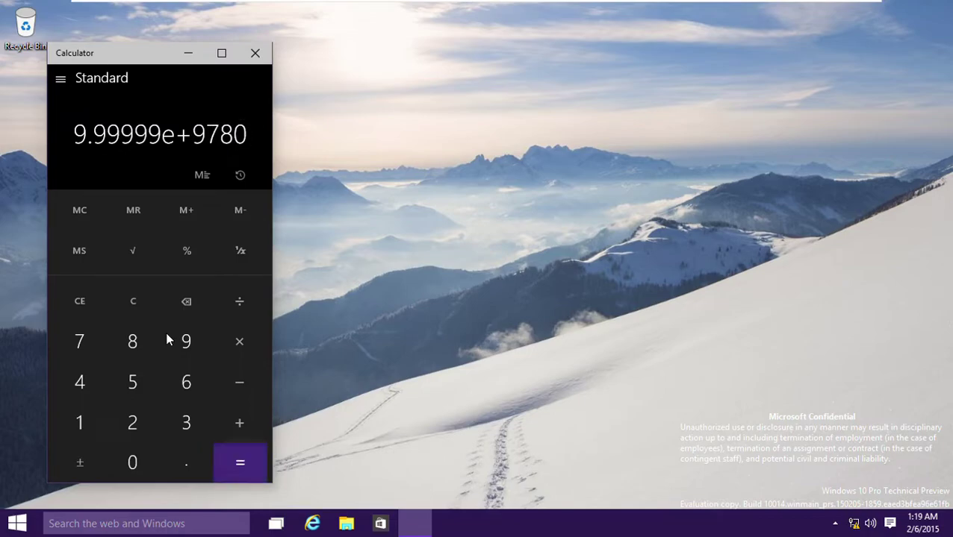
key(Return)
key(Return)
key(Return)
key(Return)
key(Return)
key(Return)
key(Return)
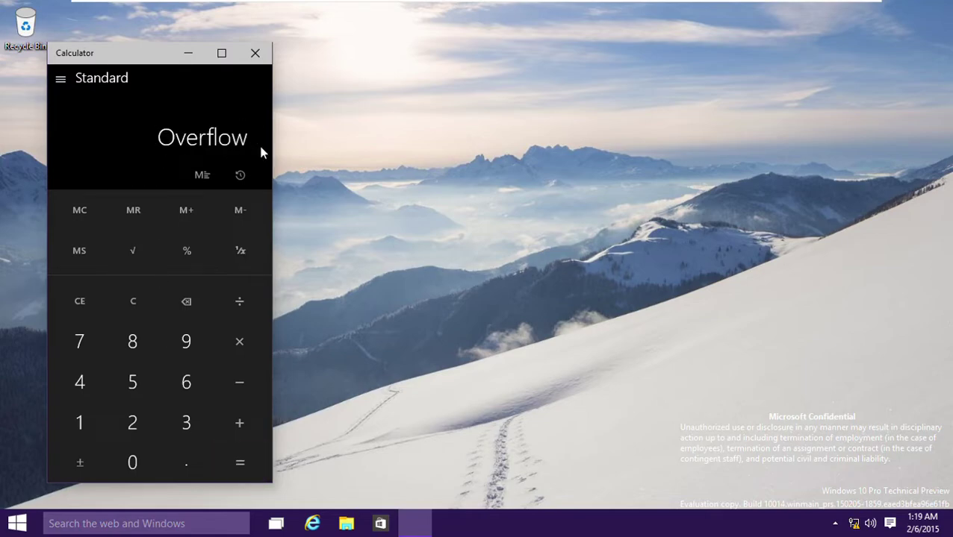
- Widen the calculator window, view the calculation history, and clear it
drag(274, 188, 504, 136)
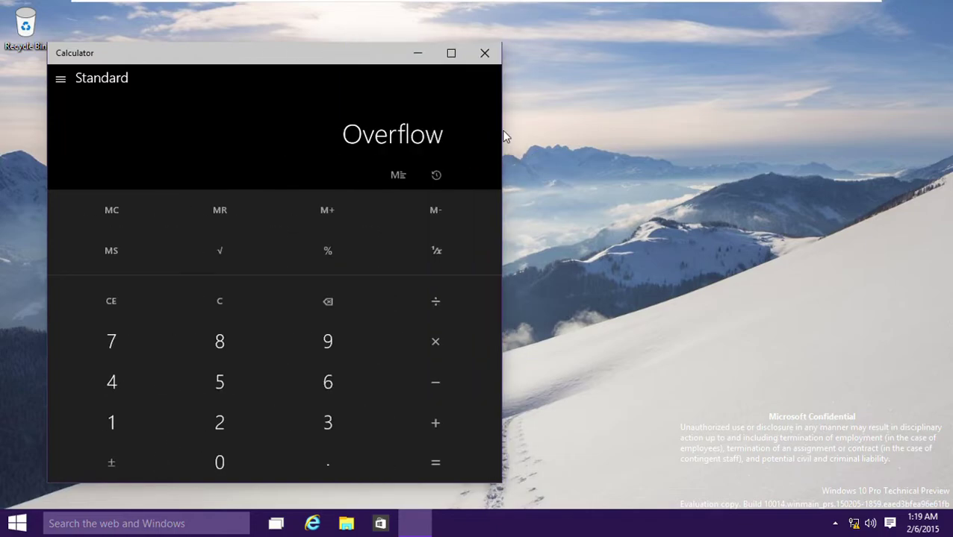
click(436, 176)
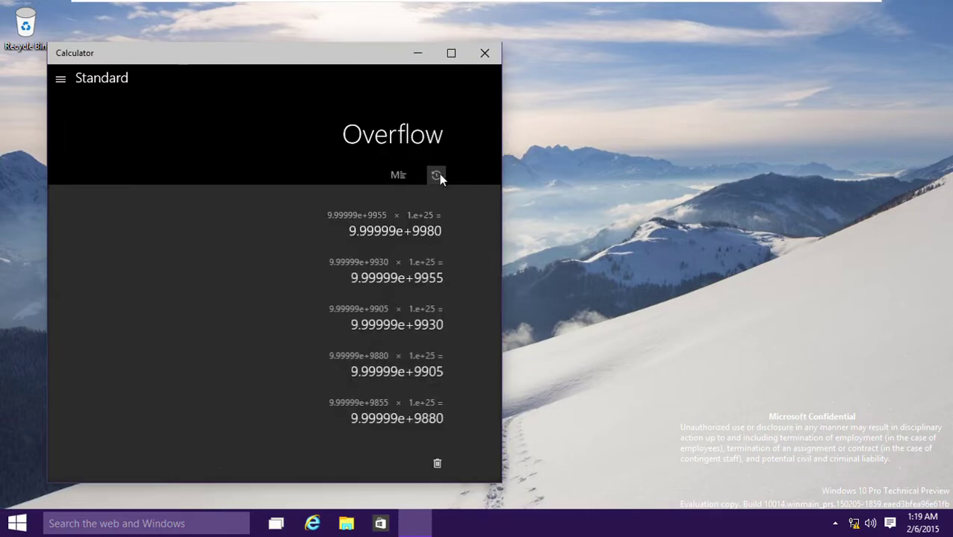
click(433, 463)
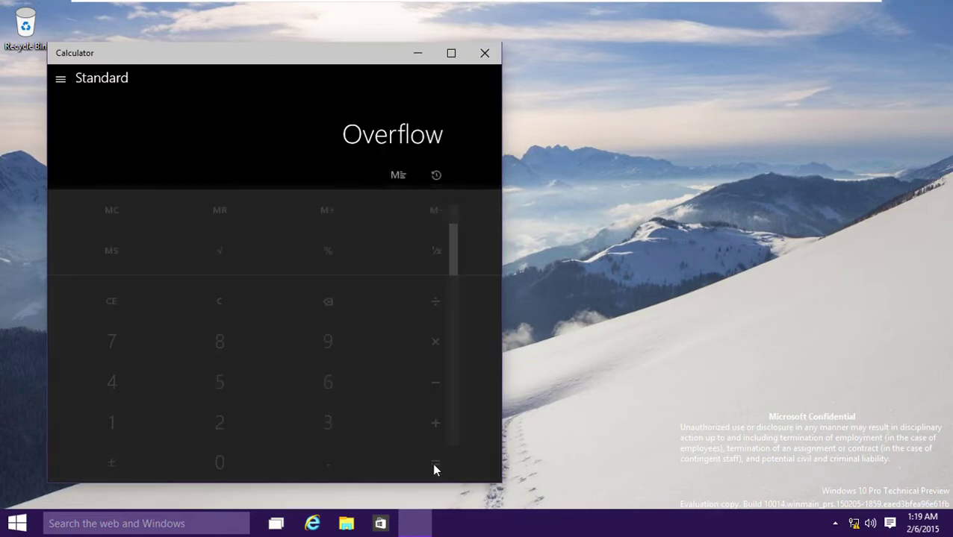
- Switch Calculator to Scientific mode and set up the multiplication of 99,999,999,999,999,999,999,999 by another long string of nines
click(69, 84)
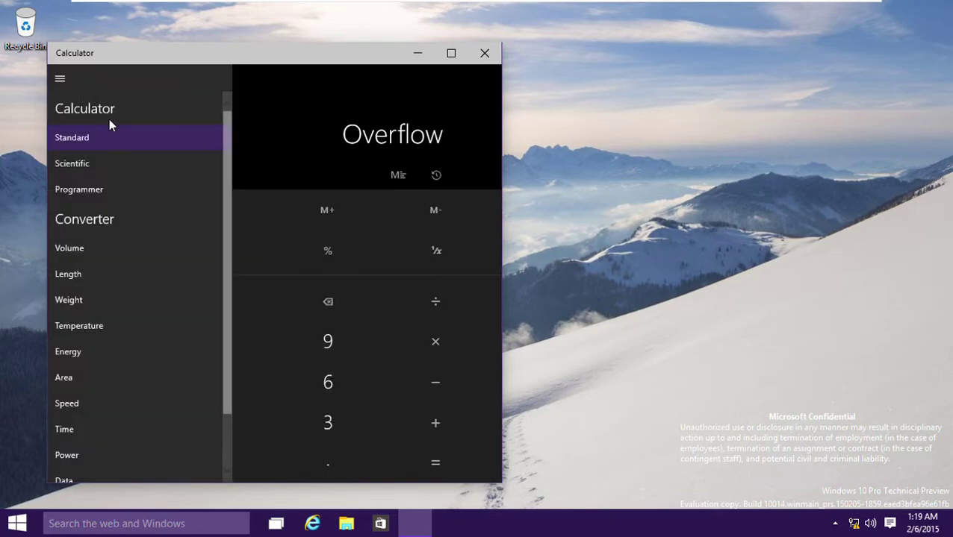
click(130, 171)
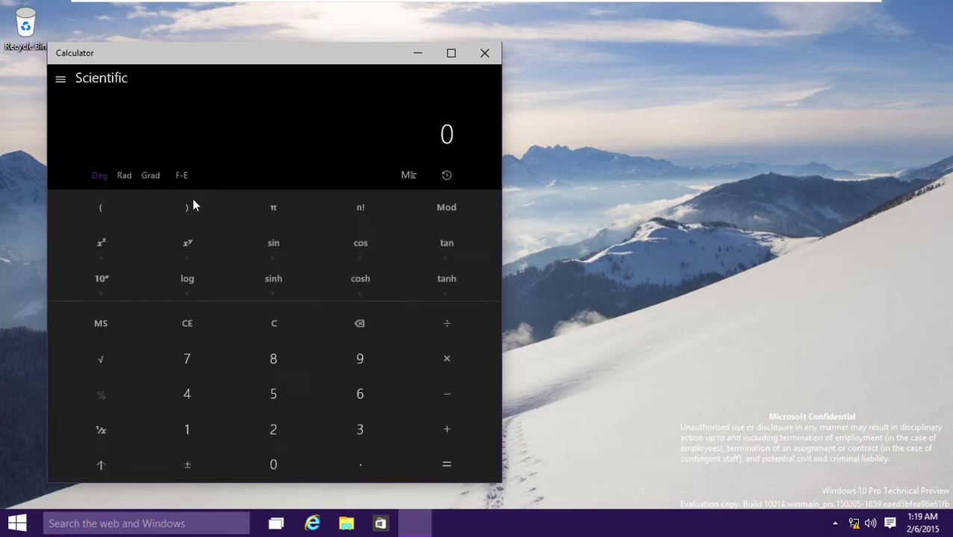
double_click(354, 370)
text(999999999999999999999)
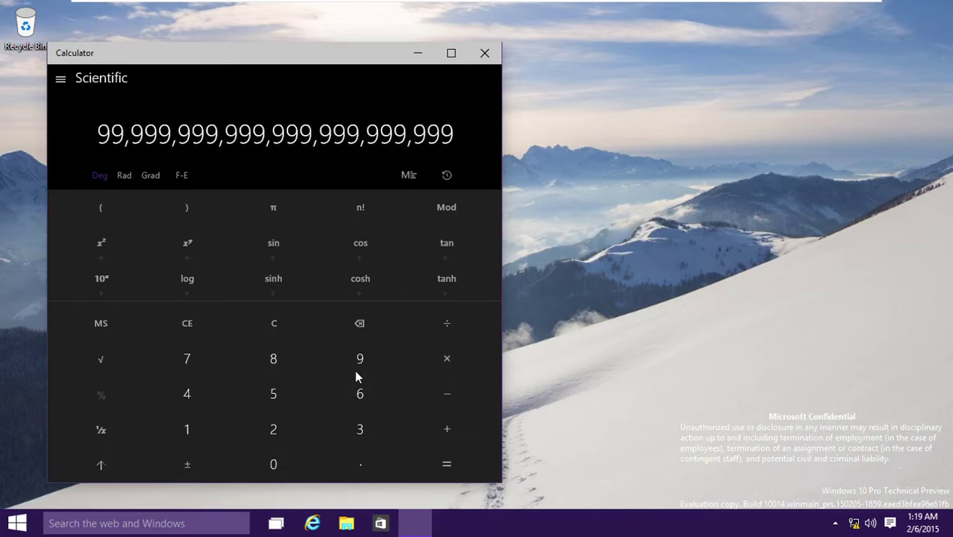
click(441, 363)
text(9999999999999)
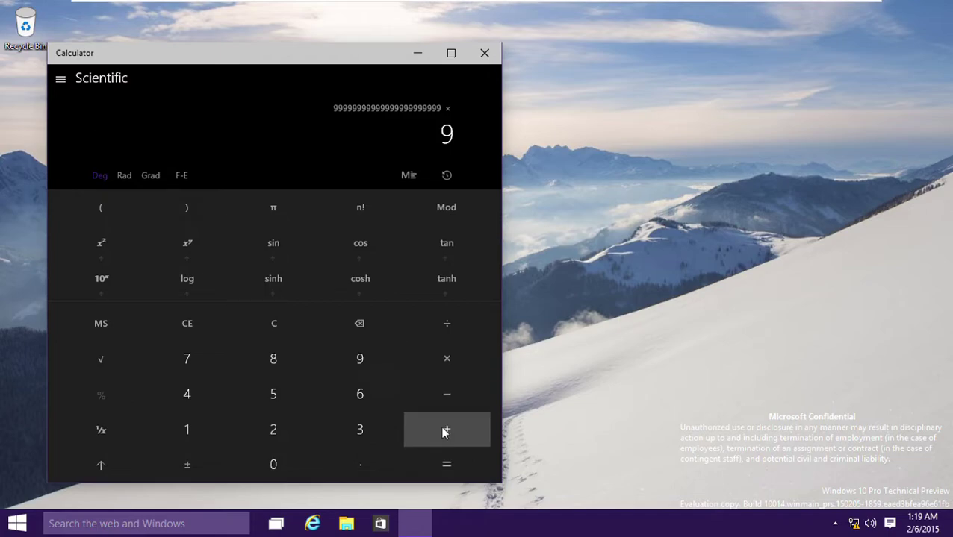
text(999973999)
- Evaluate the multiplication and repeat it many times with the same factor to keep enlarging the result
key(Return)
key(Return)
key(Return)
key(Return)
key(Return)
key(Return)
key(Return)
key(Return)
key(Return)
key(Return)
key(Return)
key(Return)
key(Return)
key(Return)
key(Return)
key(Return)
key(Return)
key(Return)
key(Return)
key(Return)
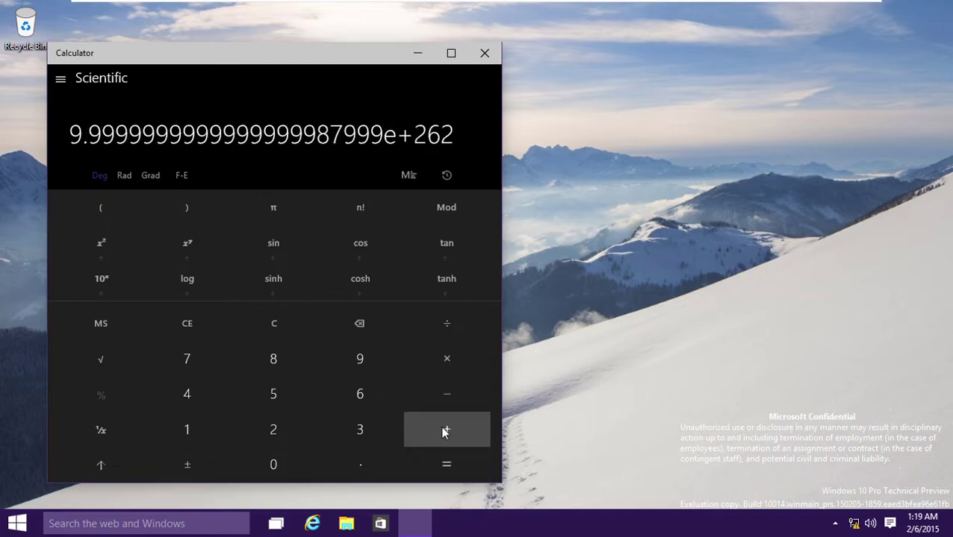
key(Return)
key(Return)
key(Return)
key(Return)
key(Return)
key(Return)
key(Return)
key(Return)
key(Return)
key(Return)
key(Return)
key(Return)
key(Return)
key(Return)
key(Return)
key(Return)
key(Return)
key(Return)
key(Return)
key(Return)
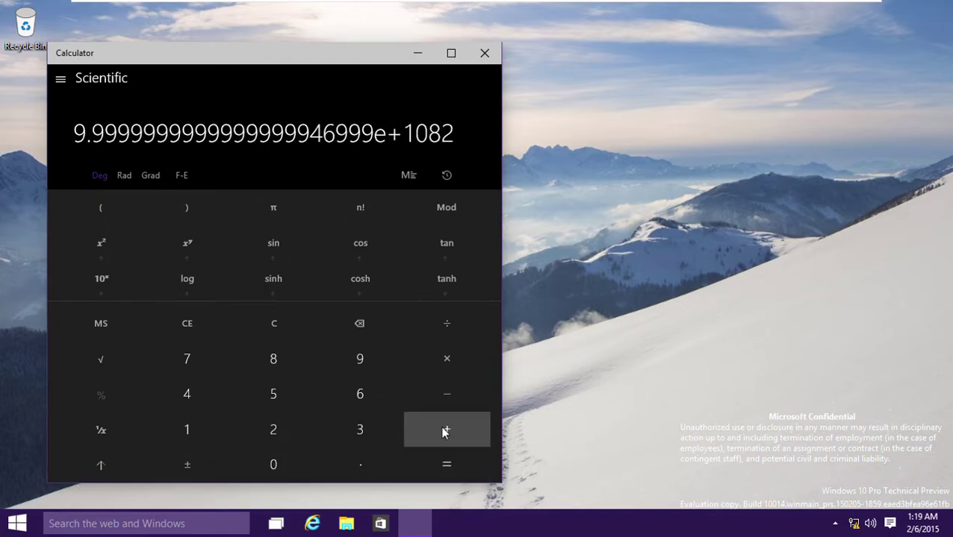
- Set up the multiplication of 99,999,999,999,999,999,999,999,999,999,999 by the same number
double_click(371, 350)
double_click(371, 351)
text(999)
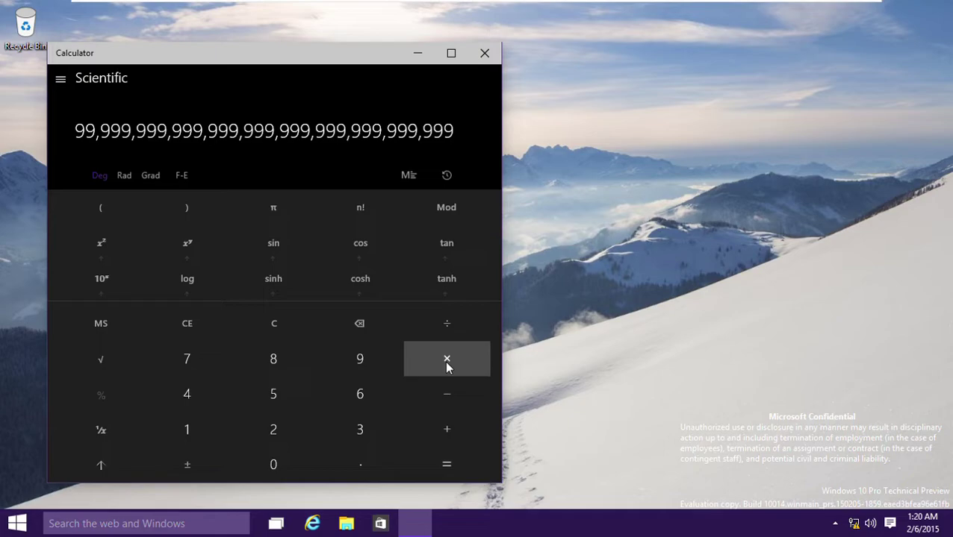
text(9999999999999999999999999*9)
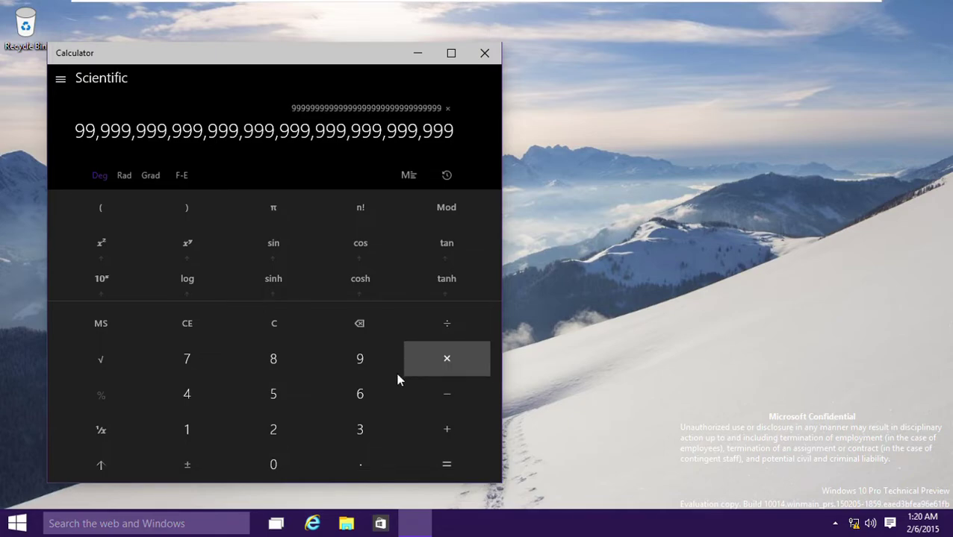
text(9999999999999999999999999999999)
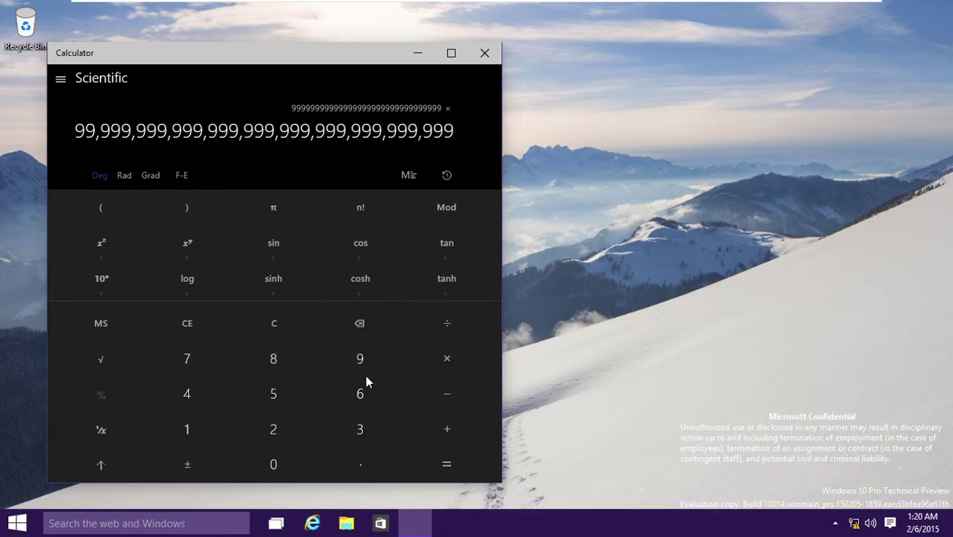
- Evaluate the 32-digit multiplication and keep repeating it many times with the same factor
key(Return)
key(Return)
key(Return)
key(Return)
key(Return)
key(Return)
key(Return)
key(Return)
key(Return)
key(Return)
key(Return)
key(Return)
key(Return)
key(Return)
key(Return)
key(Return)
key(Return)
key(Return)
key(Return)
key(Return)
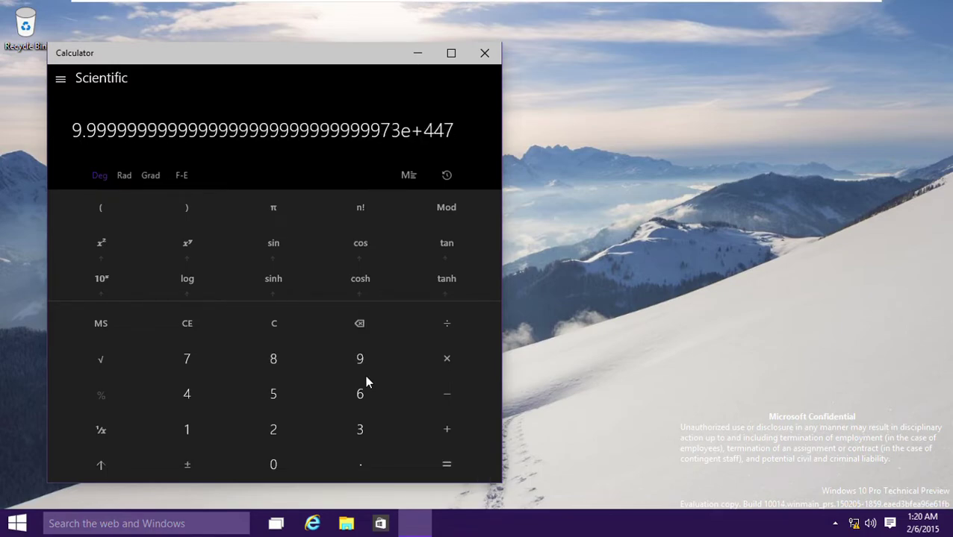
key(Return)
key(Return)
key(Return)
key(Return)
key(Return)
key(Return)
key(Return)
key(Return)
key(Return)
key(Return)
key(Return)
key(Return)
key(Return)
key(Return)
key(Return)
key(Return)
key(Return)
key(Return)
key(Return)
key(Return)
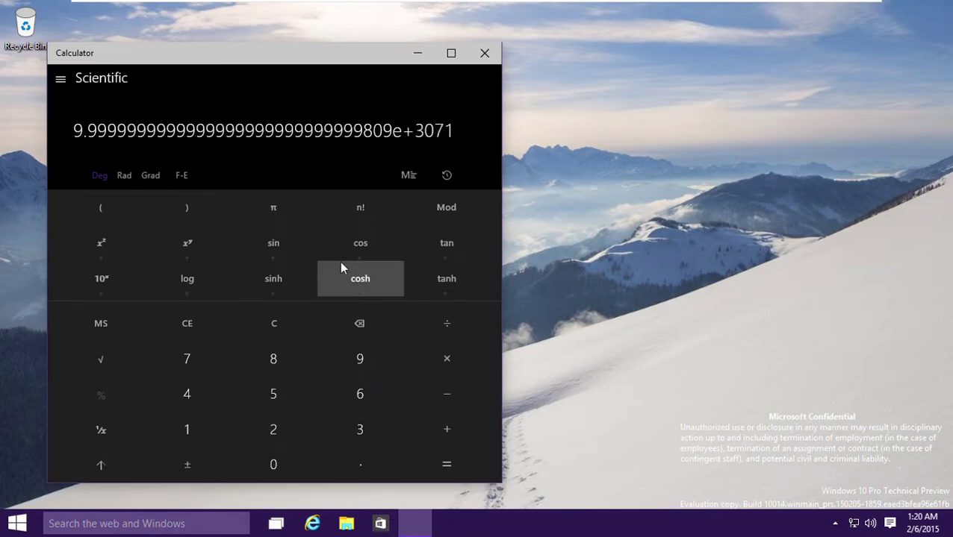
- Apply the cosine function to the huge result and view the Scientific mode's calculation history
click(377, 246)
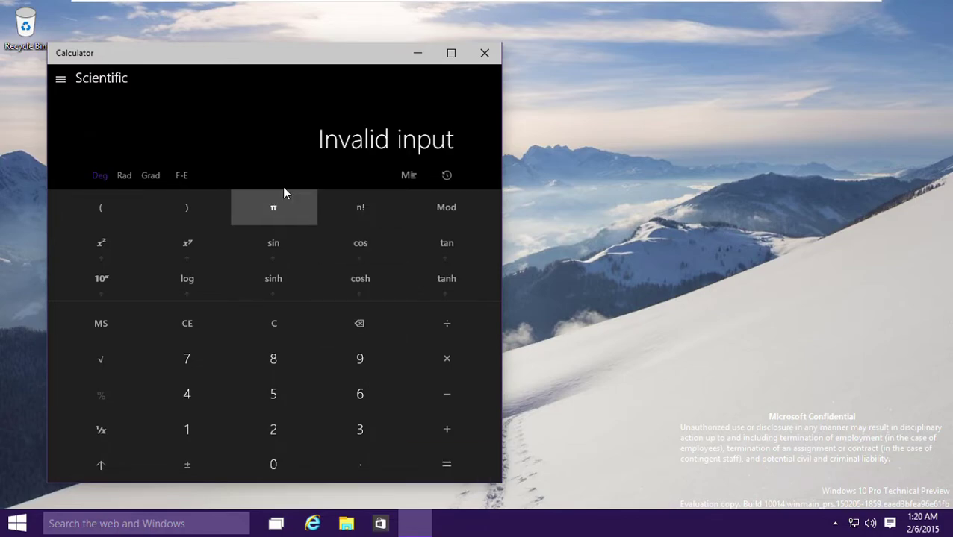
click(57, 80)
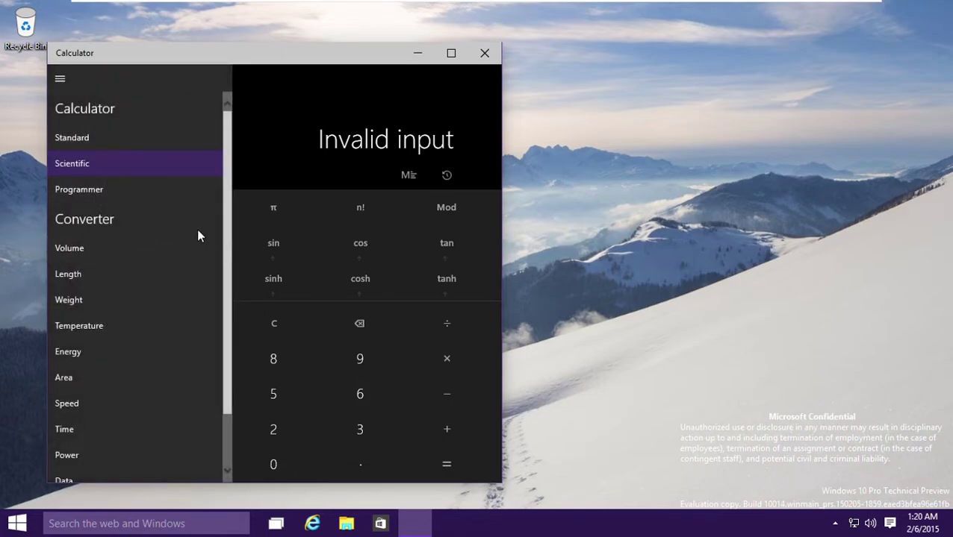
click(303, 300)
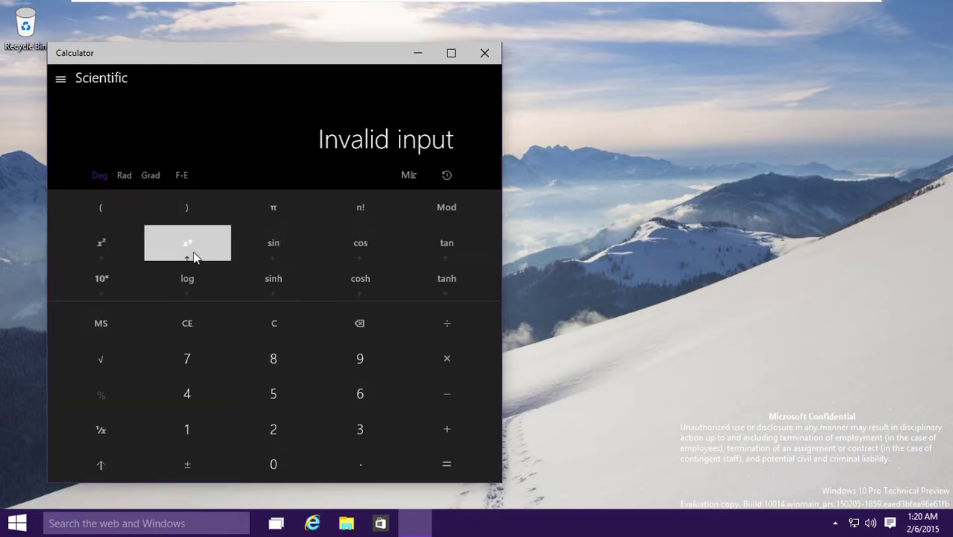
click(58, 80)
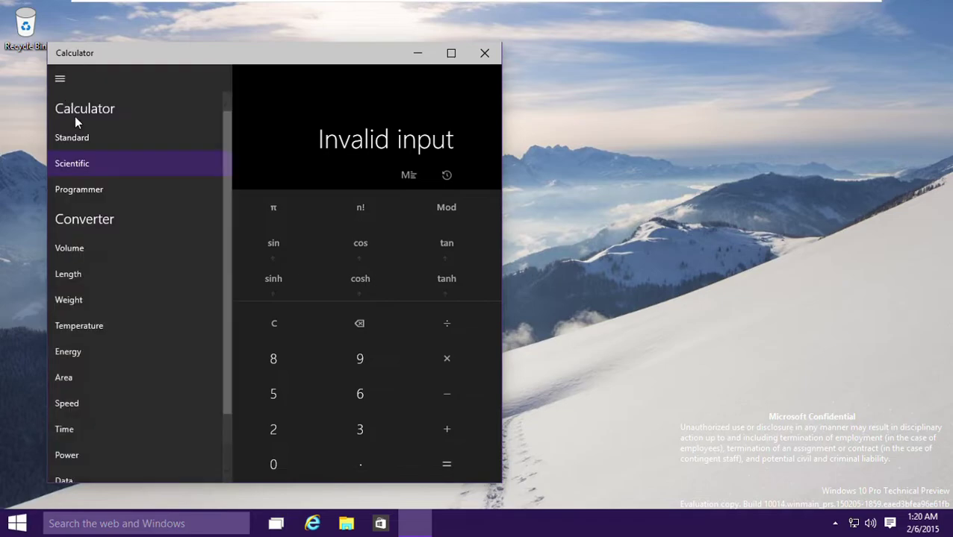
click(445, 176)
click(446, 175)
click(448, 464)
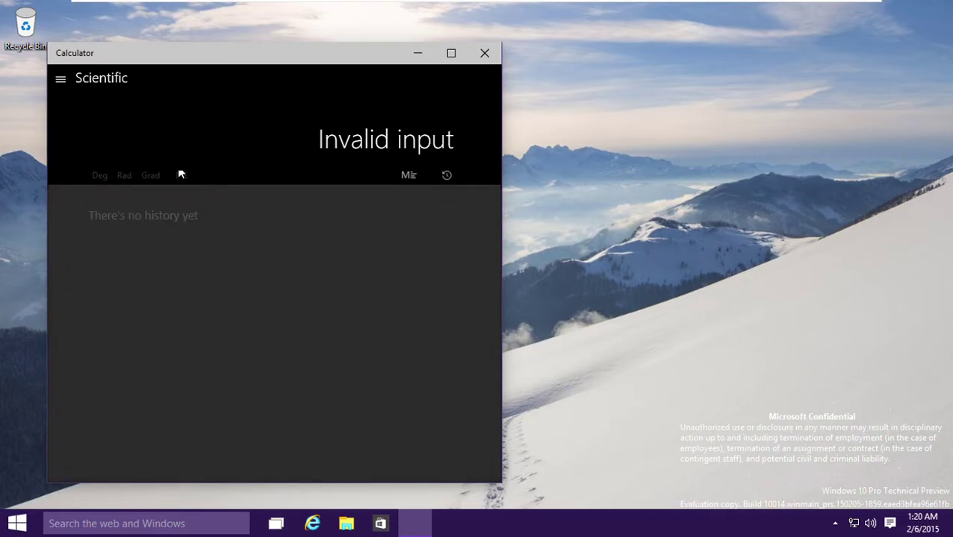
- Switch to Programmer mode and change the number base to hexadecimal, then to octal
click(60, 80)
click(60, 79)
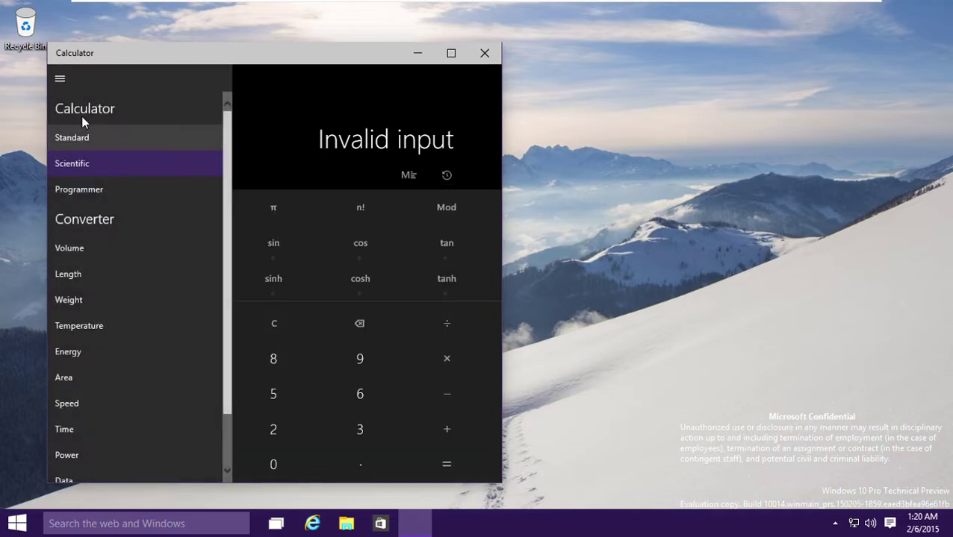
click(103, 195)
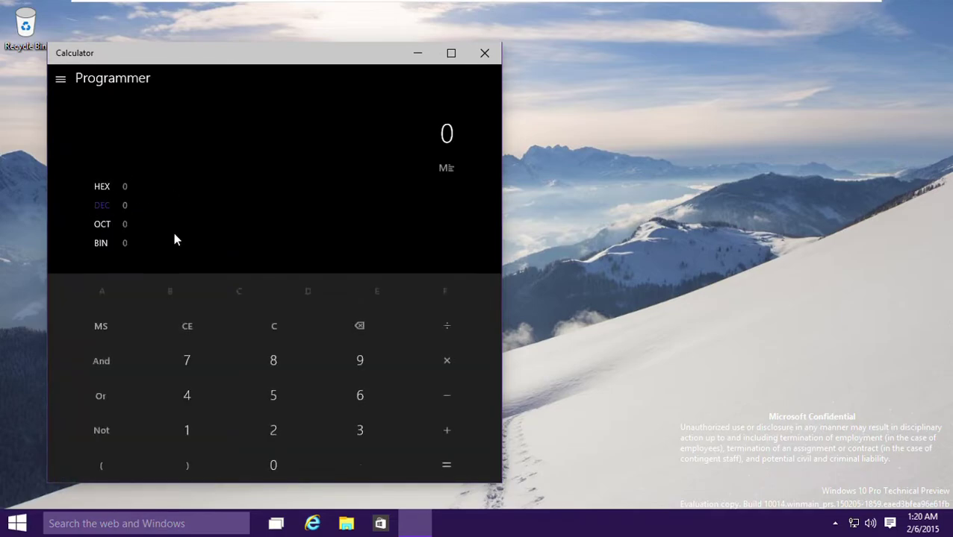
click(116, 186)
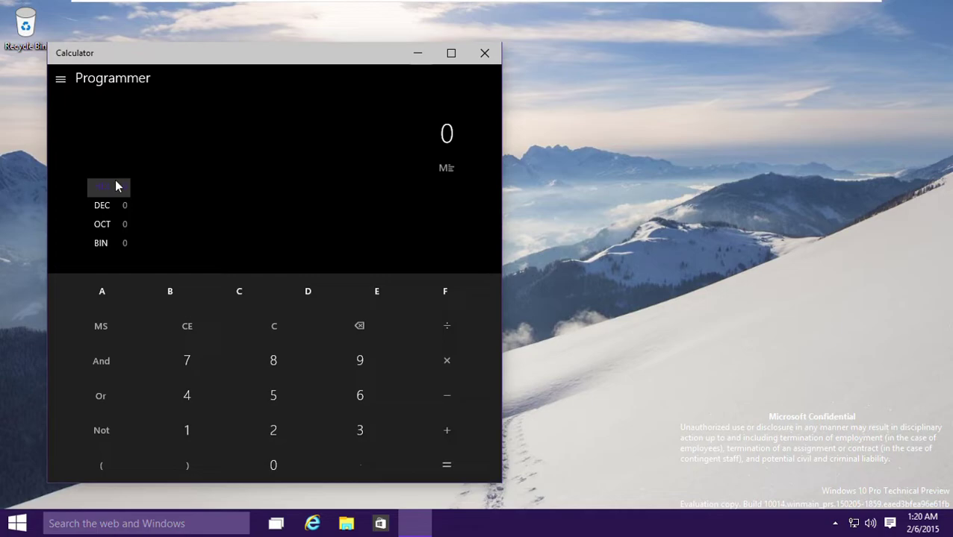
click(123, 224)
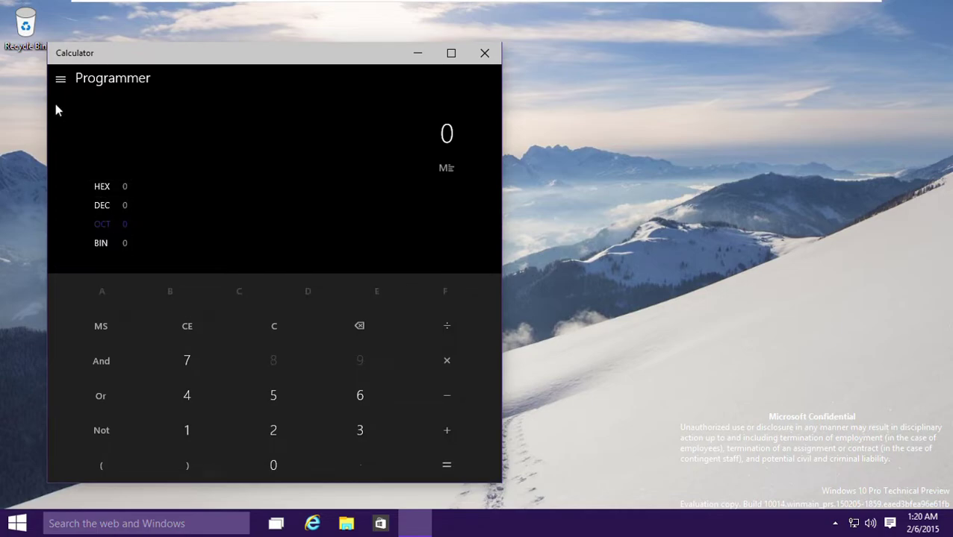
- Switch Calculator to the Length converter
click(74, 84)
click(145, 249)
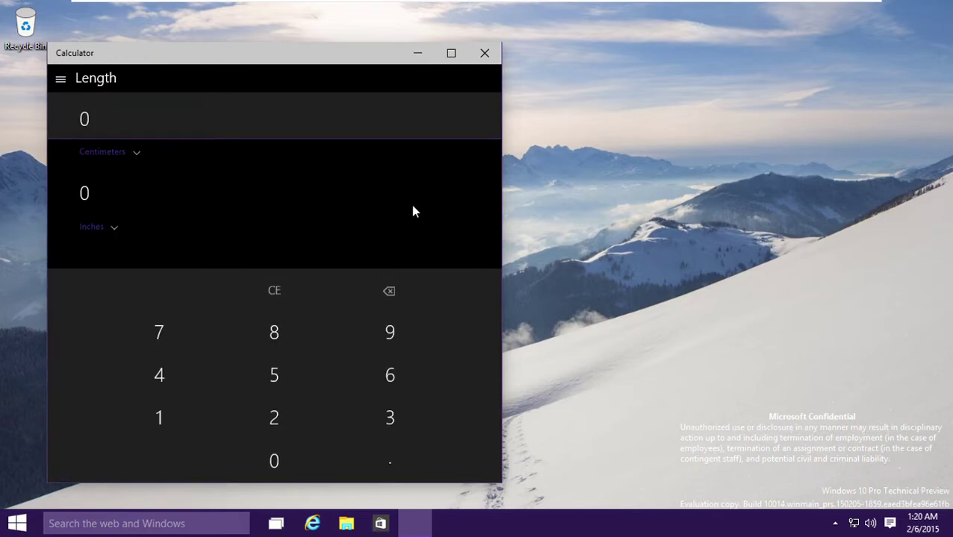
- Move through the list of calculator modes and converters, return to Standard mode, and close Calculator
click(60, 80)
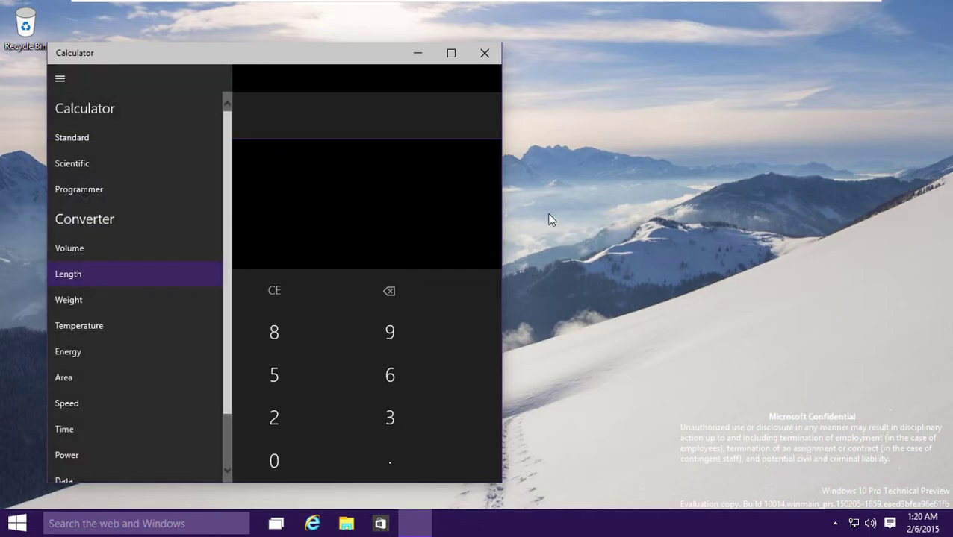
key(Up)
key(Up)
key(Up)
key(Up)
key(Down)
key(Down)
key(Down)
key(Down)
key(Down)
key(Down)
key(Down)
key(Down)
key(Down)
key(Down)
key(Down)
key(Down)
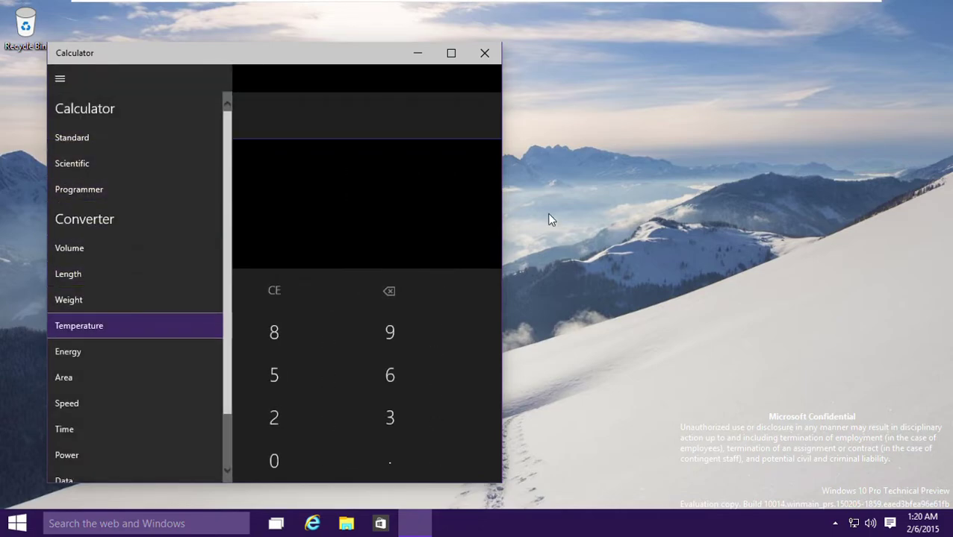
key(Down)
key(Down)
key(Up)
key(Home)
key(Return)
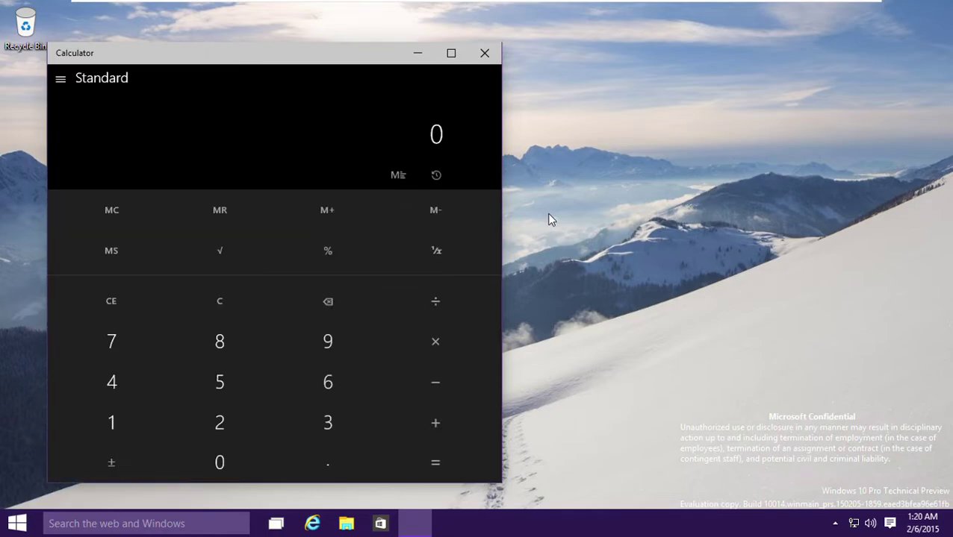
key(alt+F4)
- Open the Food & Drink app from the Start menu's Everyday apps group, view its welcome page, and close it
key(super)
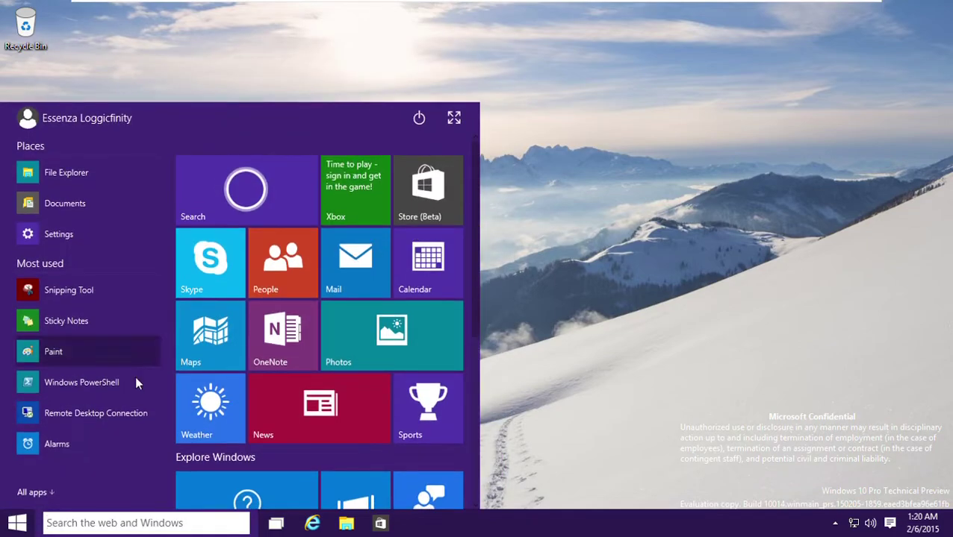
scroll(247, 407, down, 3)
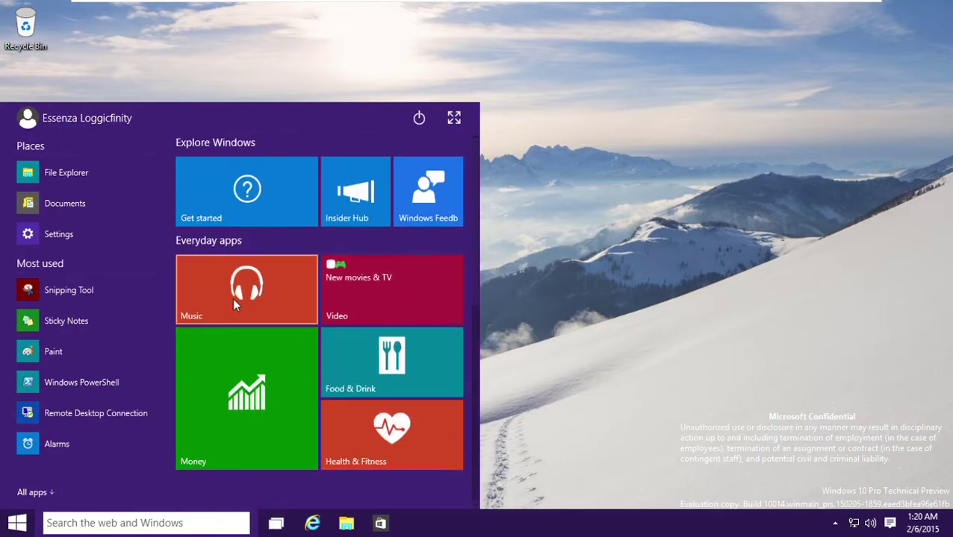
click(371, 374)
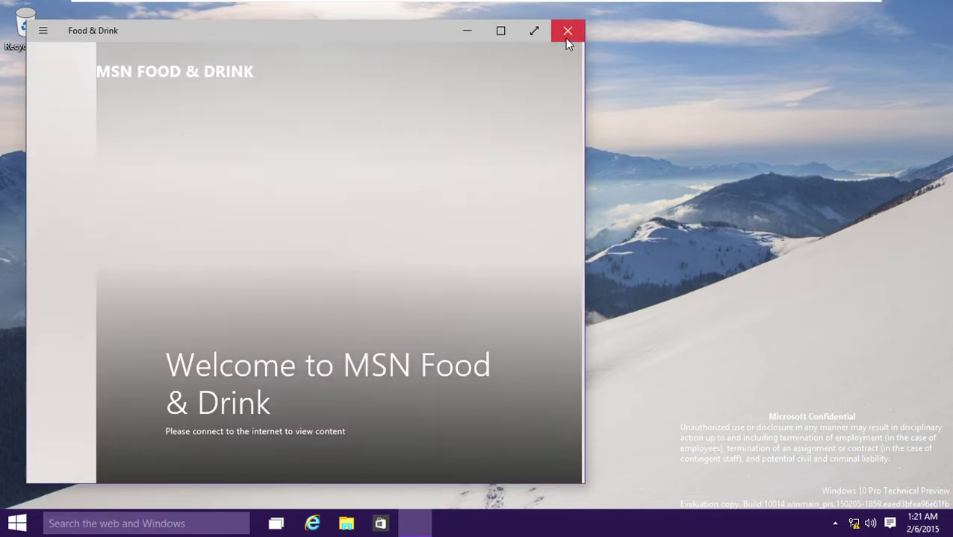
click(566, 33)
- Open the Health & Fitness app from the Start menu's Everyday apps group and close it
key(super)
scroll(210, 354, down, 5)
click(345, 415)
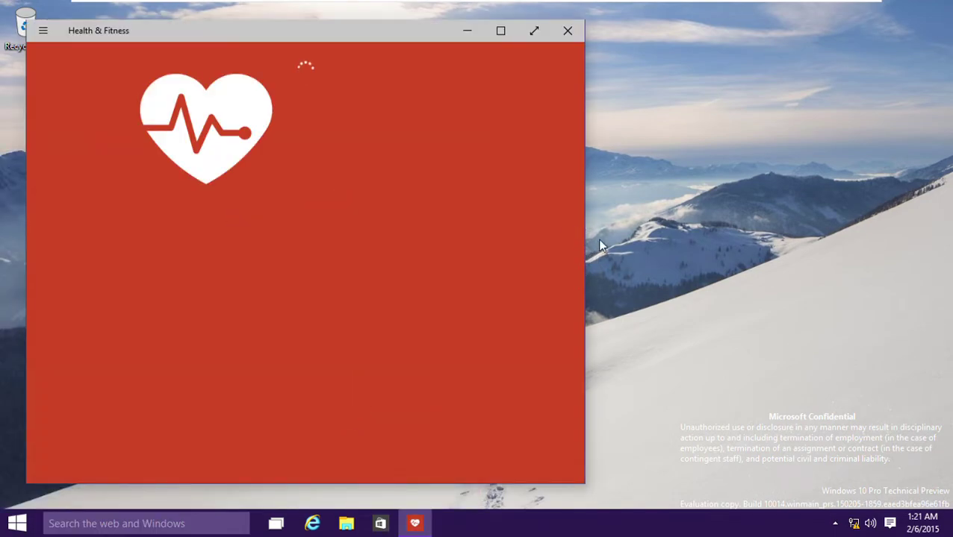
key(alt+F4)
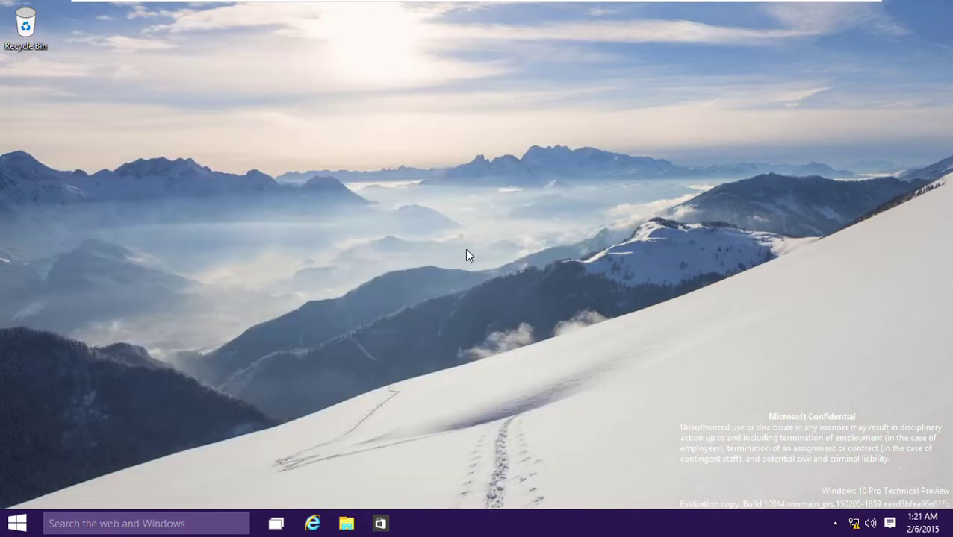
- Open Sticky Notes and try widening, moving and narrowing the note so it sits near the middle of the desktop
key(super)
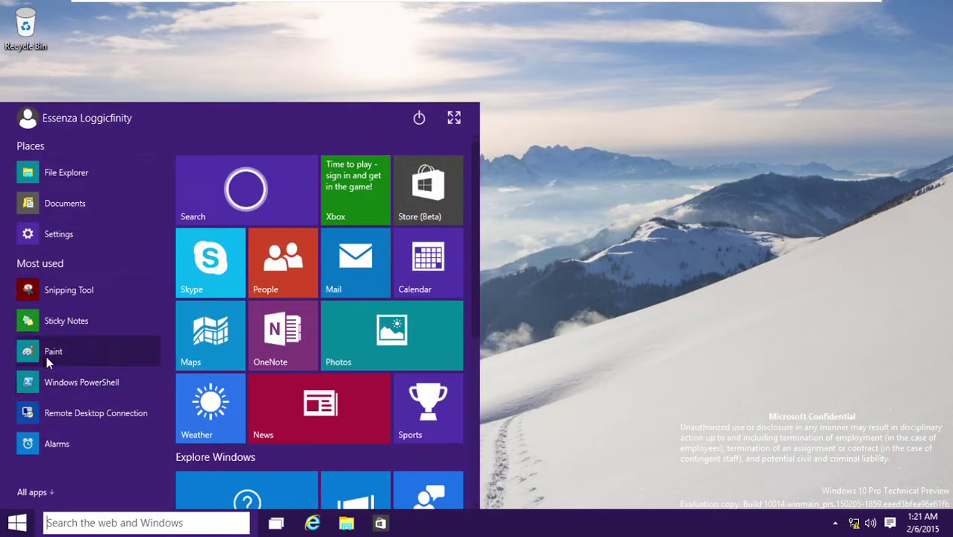
click(43, 323)
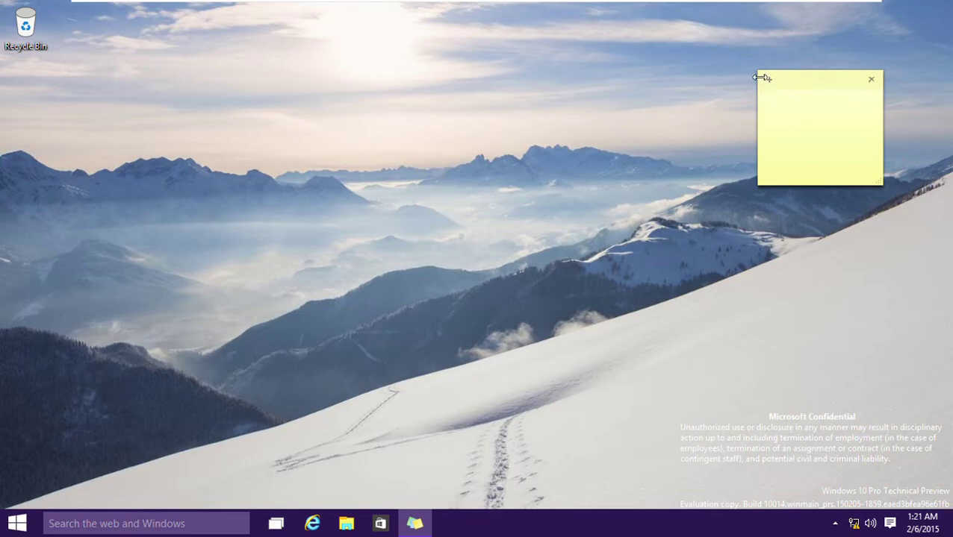
drag(759, 78, 595, 125)
drag(670, 90, 515, 229)
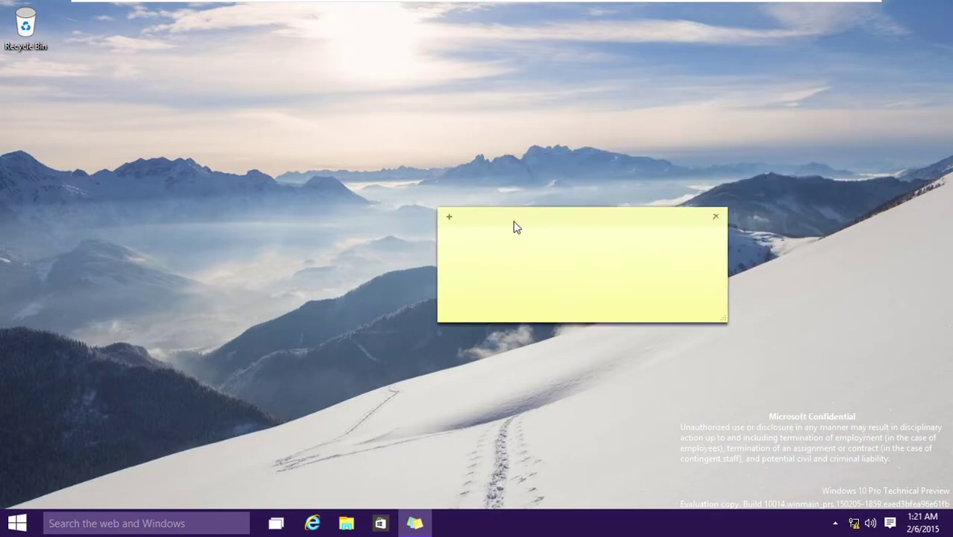
drag(729, 287, 571, 250)
drag(456, 227, 452, 224)
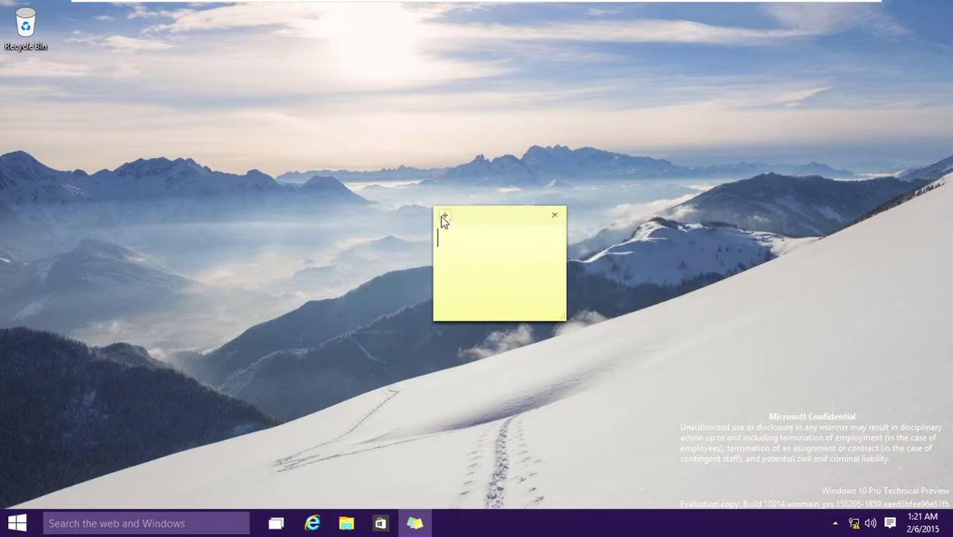
- Add a second sticky note beside the first one and close Sticky Notes
click(443, 217)
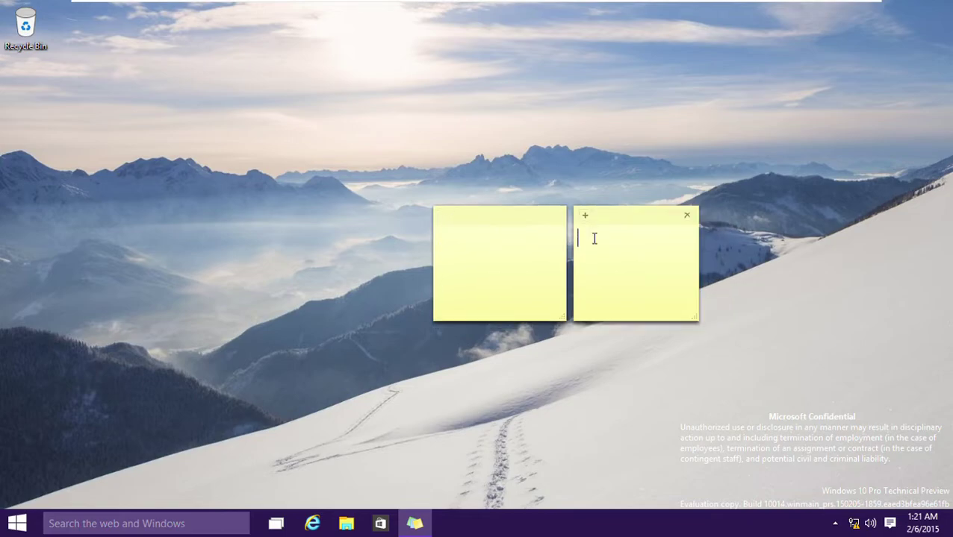
key(alt+F4)
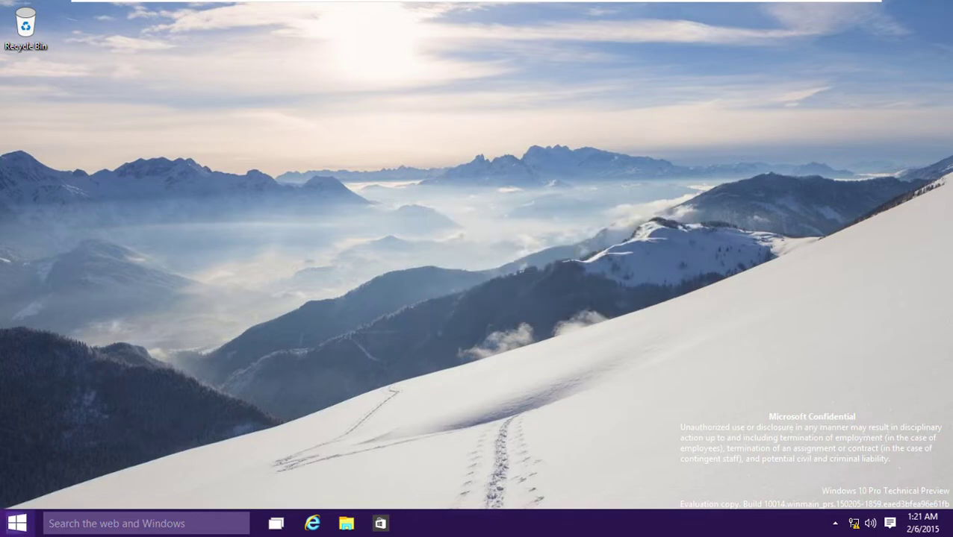
- Open Sound Recorder from the full apps list of the Start menu and expand it to full screen
click(17, 523)
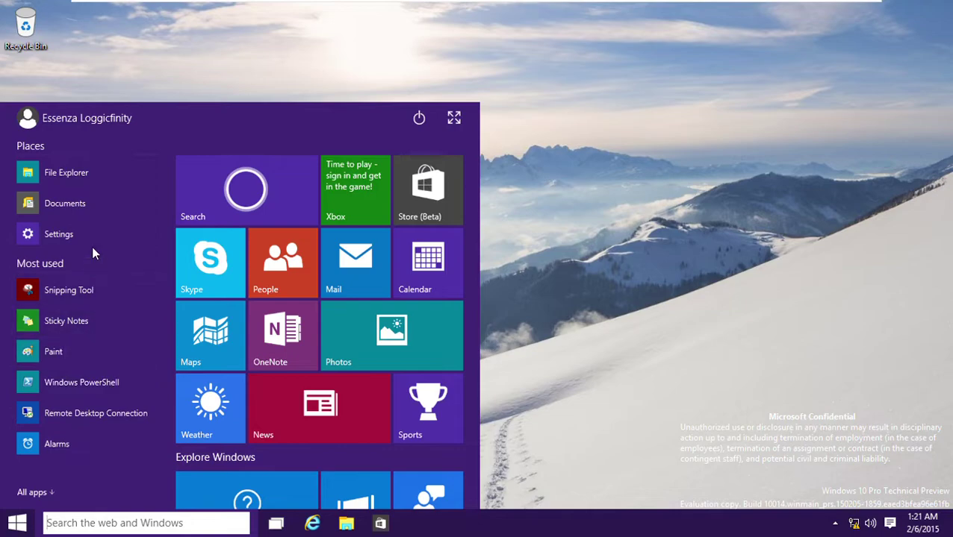
click(35, 493)
scroll(71, 416, down, 10)
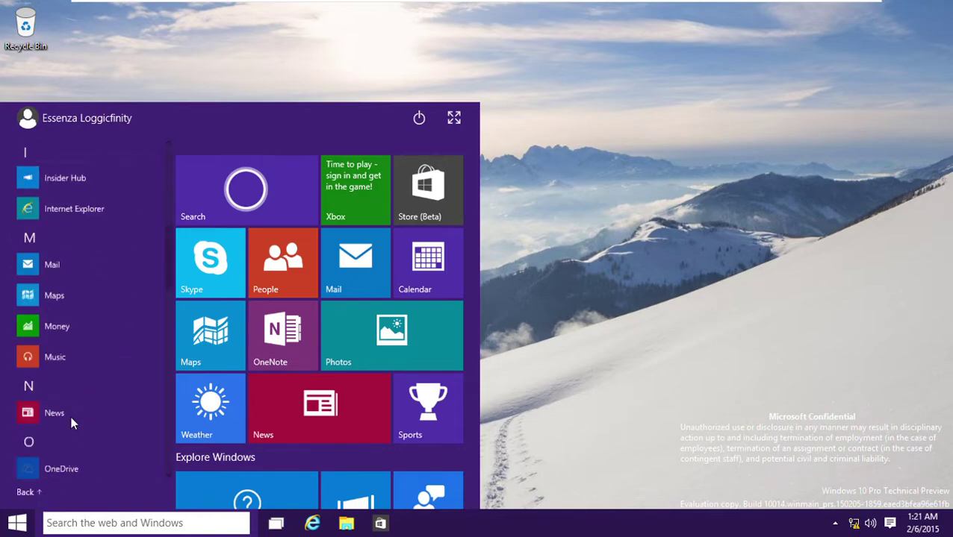
scroll(71, 416, down, 5)
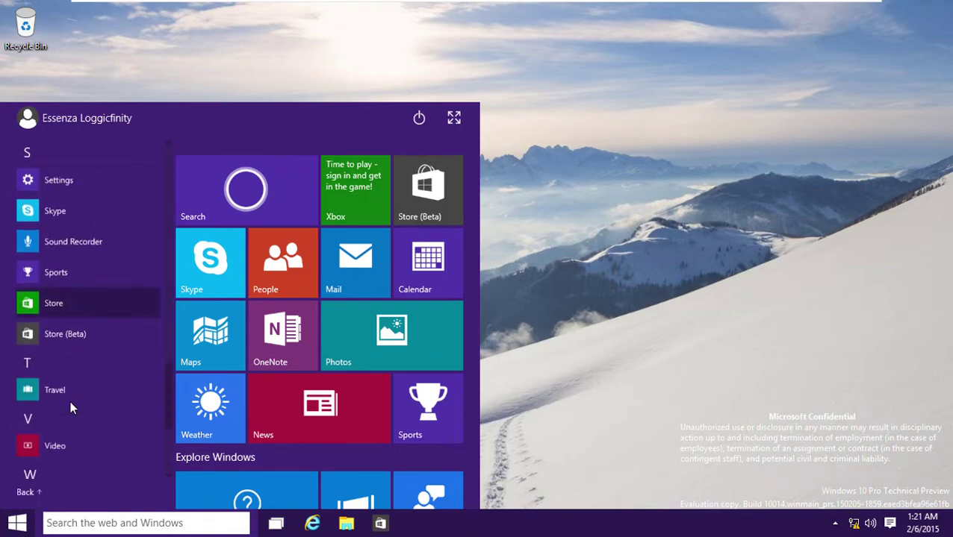
scroll(74, 309, up, 3)
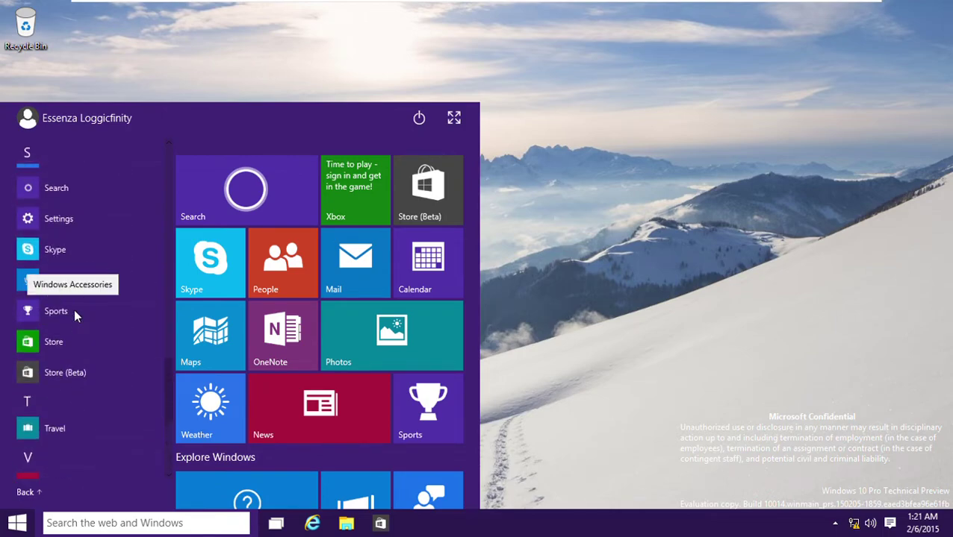
click(54, 284)
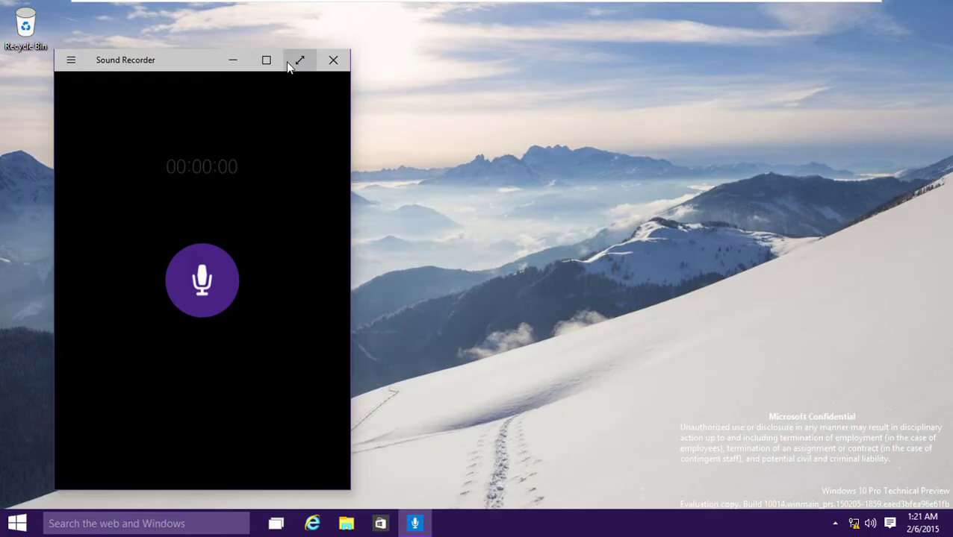
click(290, 63)
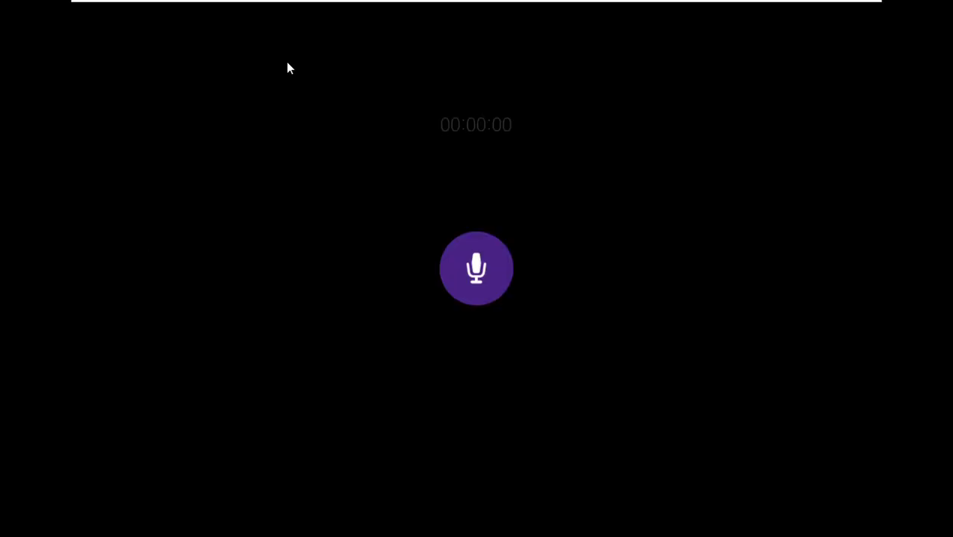
- Record about seven seconds of sound with a marker at 00:05, and play the recording back
click(499, 271)
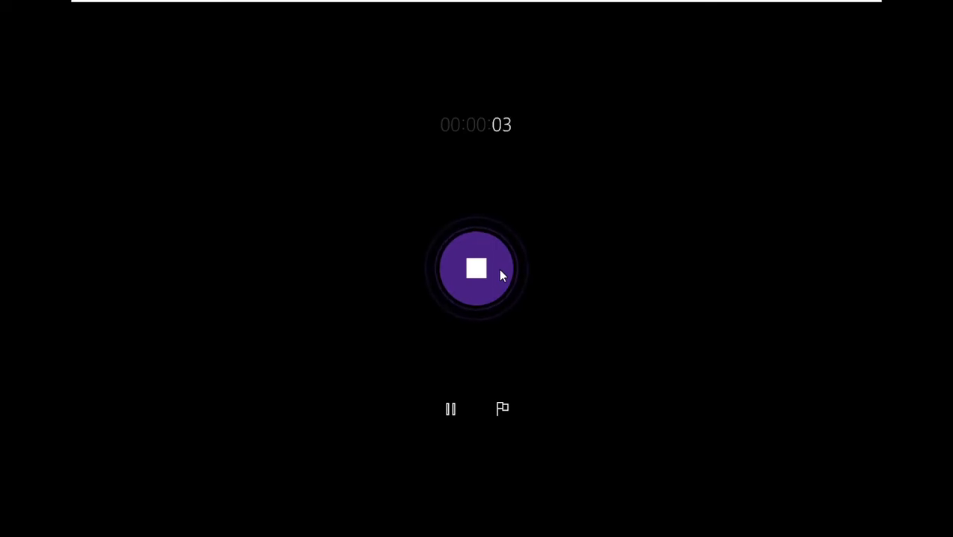
click(457, 411)
click(451, 409)
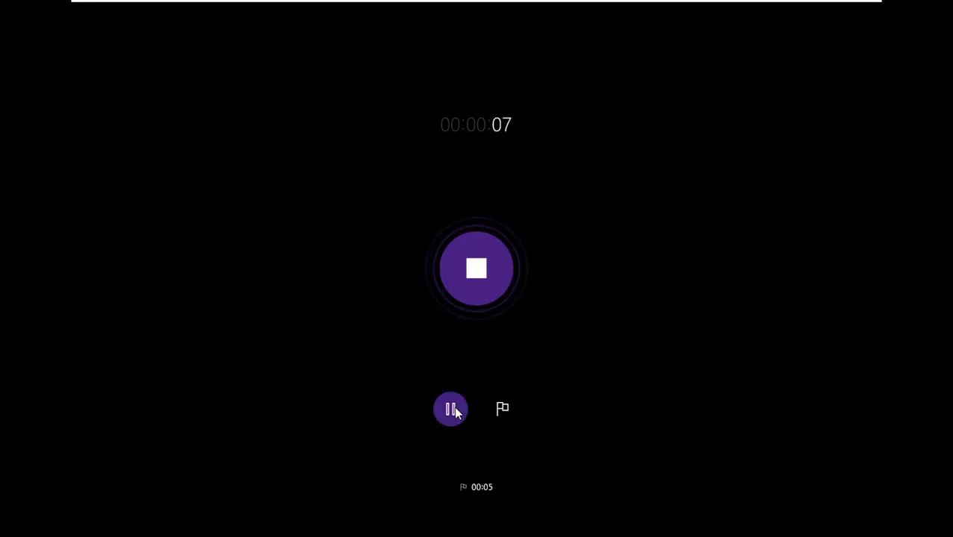
key(super)
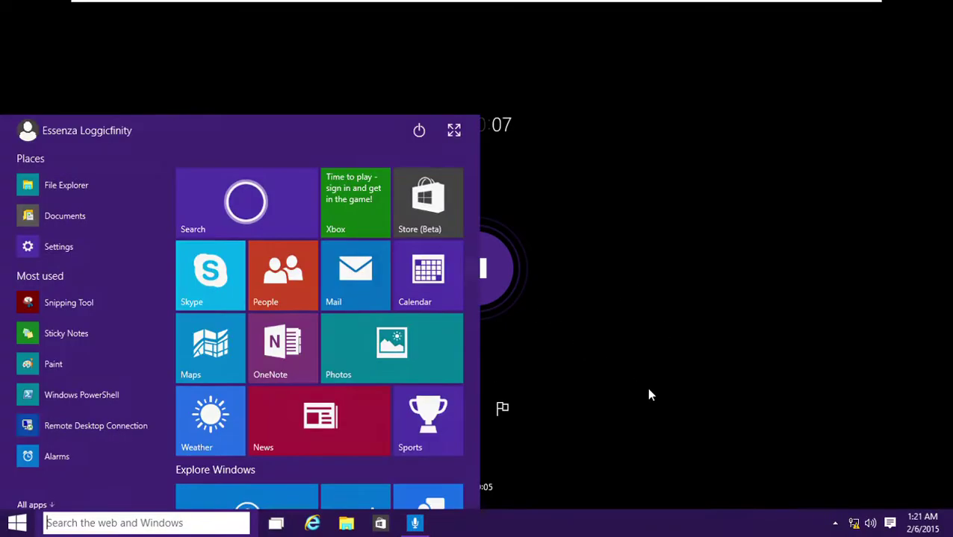
click(869, 524)
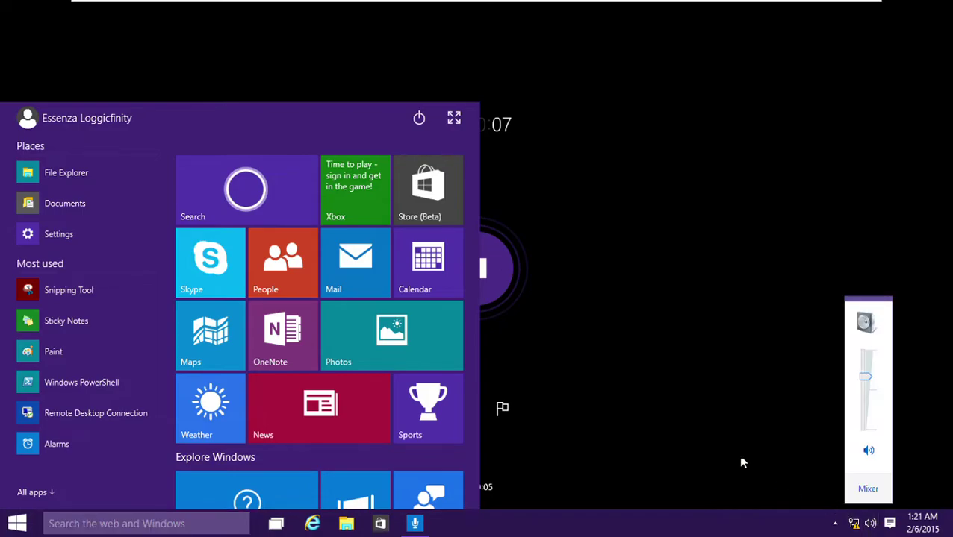
click(657, 398)
click(475, 275)
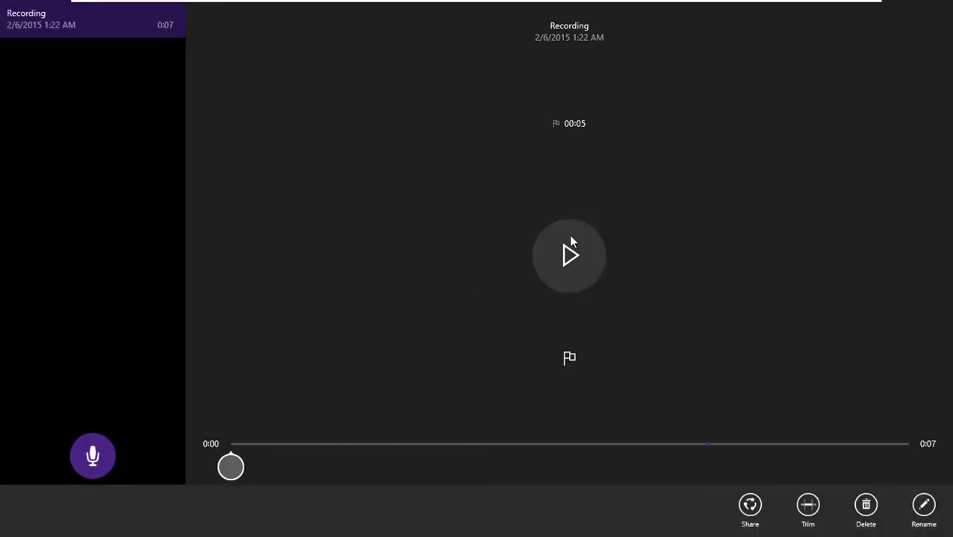
click(570, 240)
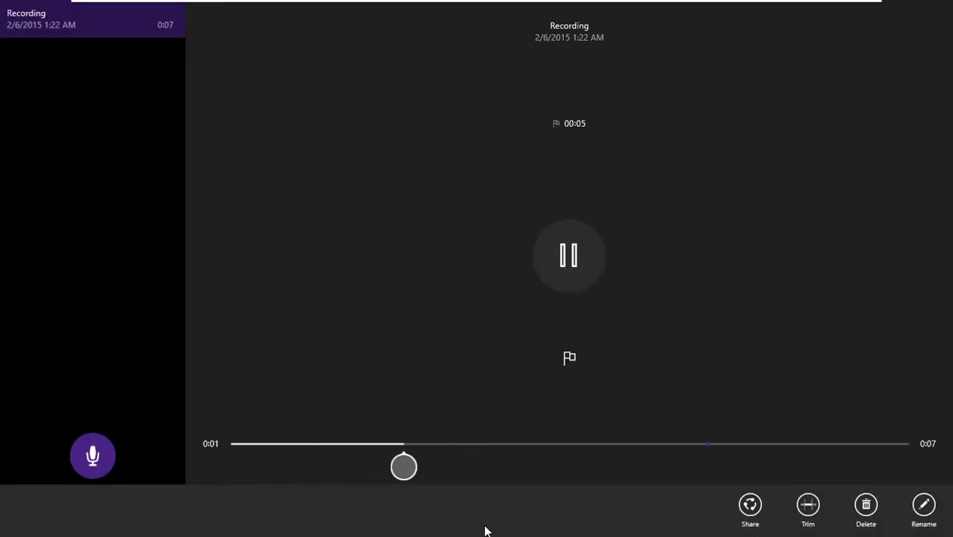
mouse_move(485, 536)
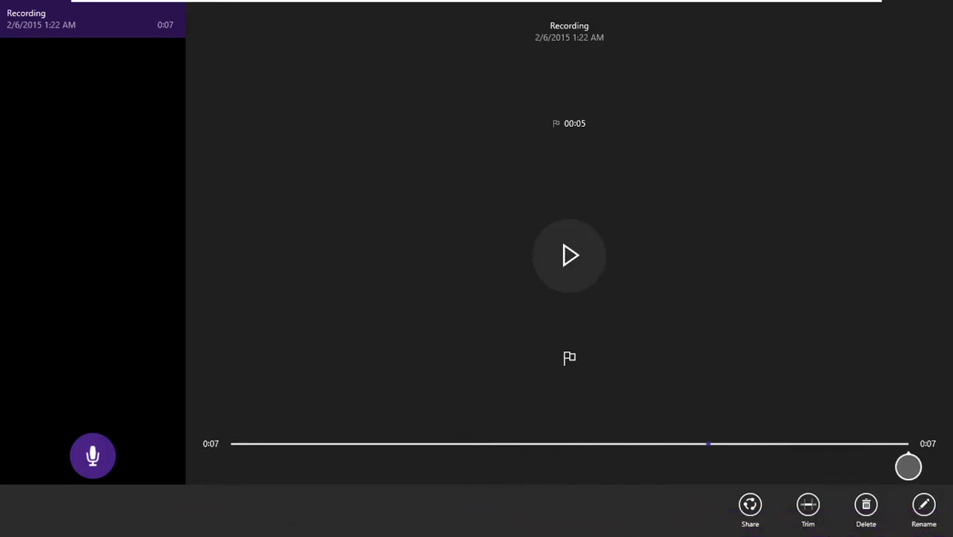
- Trim the end of the recording to 0:05 and save the result as a copy
click(809, 506)
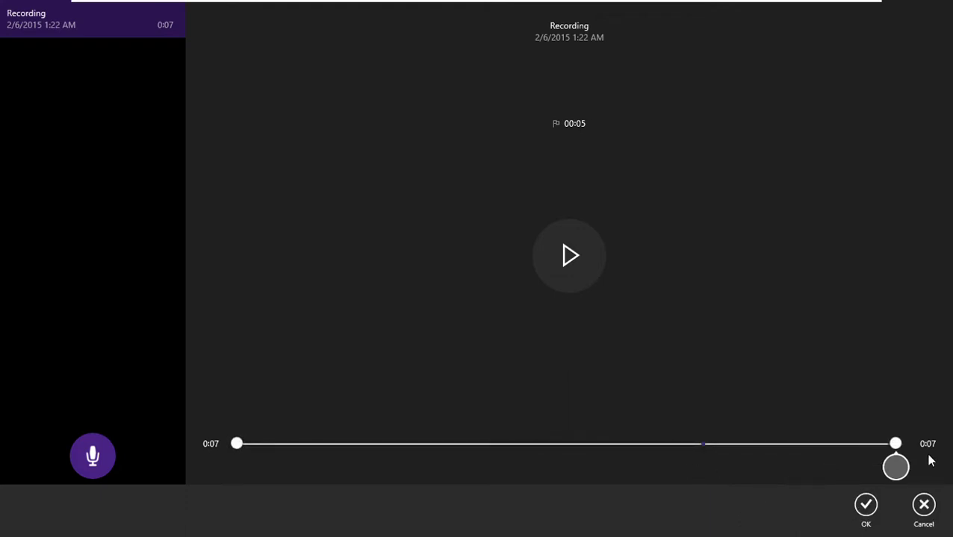
drag(900, 446, 793, 447)
click(864, 508)
click(863, 508)
click(864, 508)
click(856, 466)
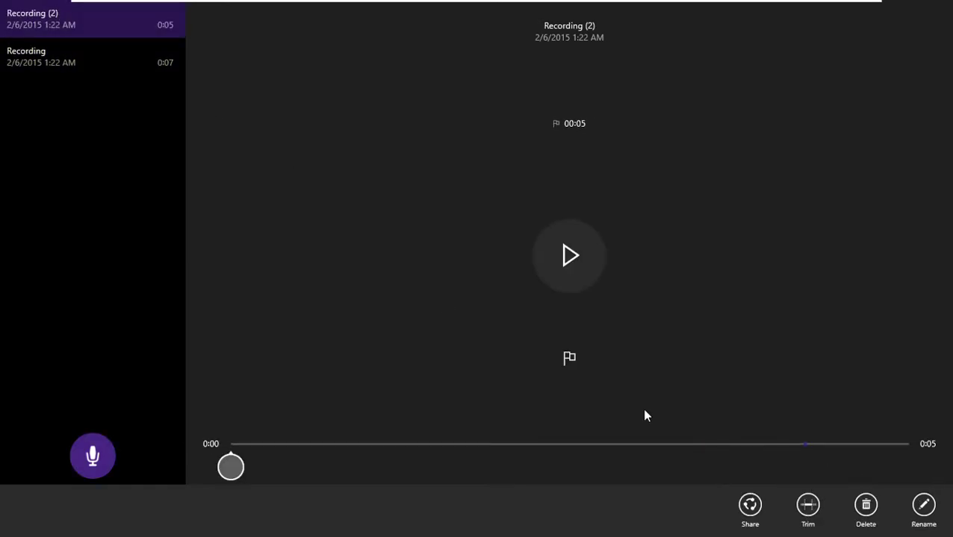
- Start another trim of the five-second copy and accept it with its full length selected
click(808, 505)
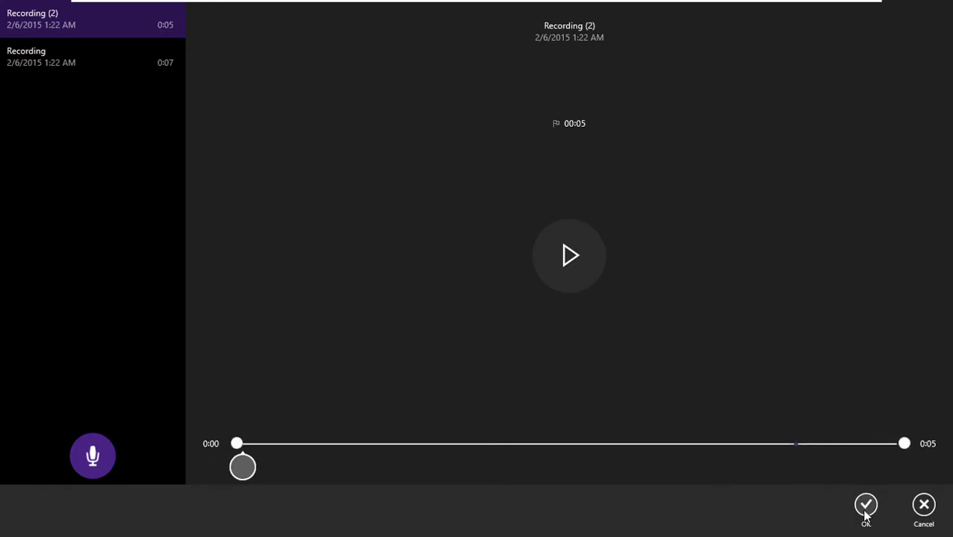
click(865, 505)
click(840, 445)
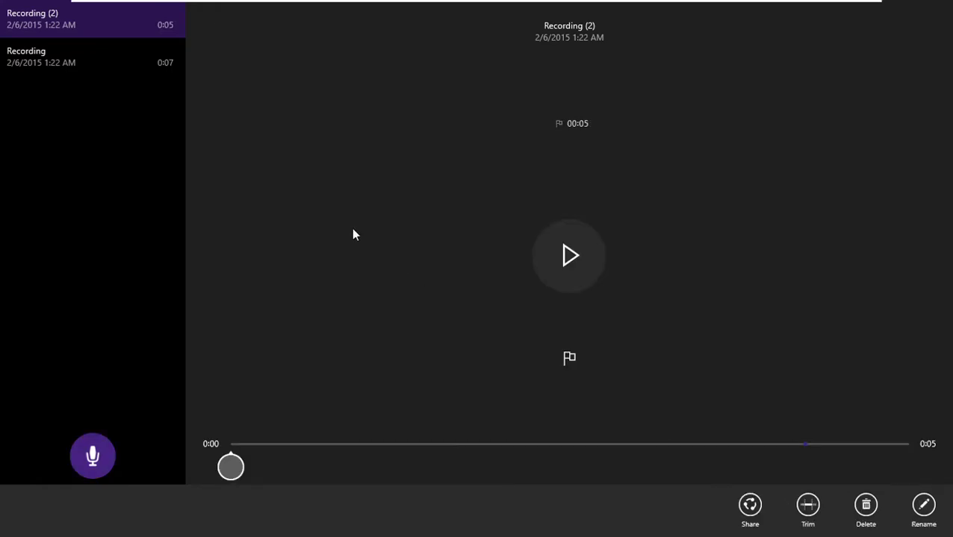
- Delete the trimmed copy, Recording (2), and confirm the deletion
click(870, 510)
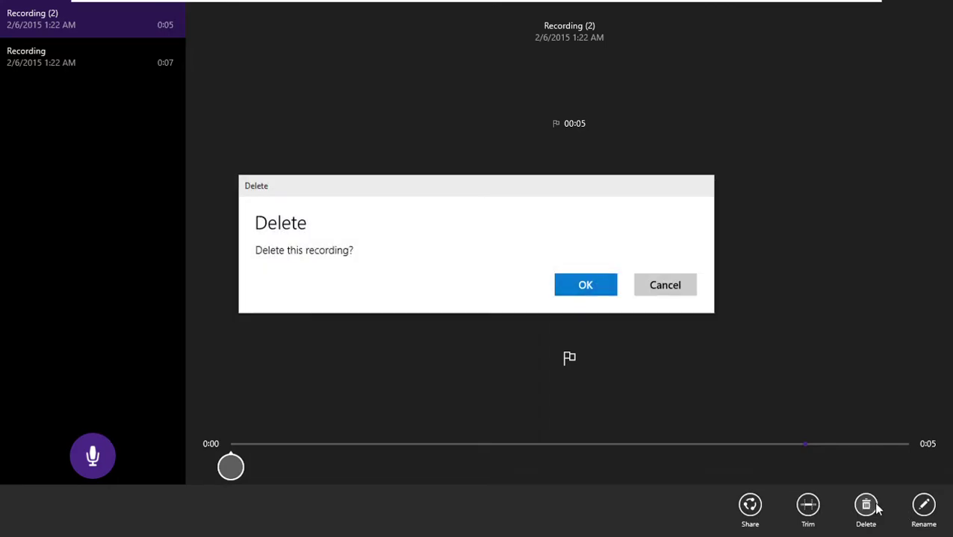
key(Tab)
key(Tab)
key(Tab)
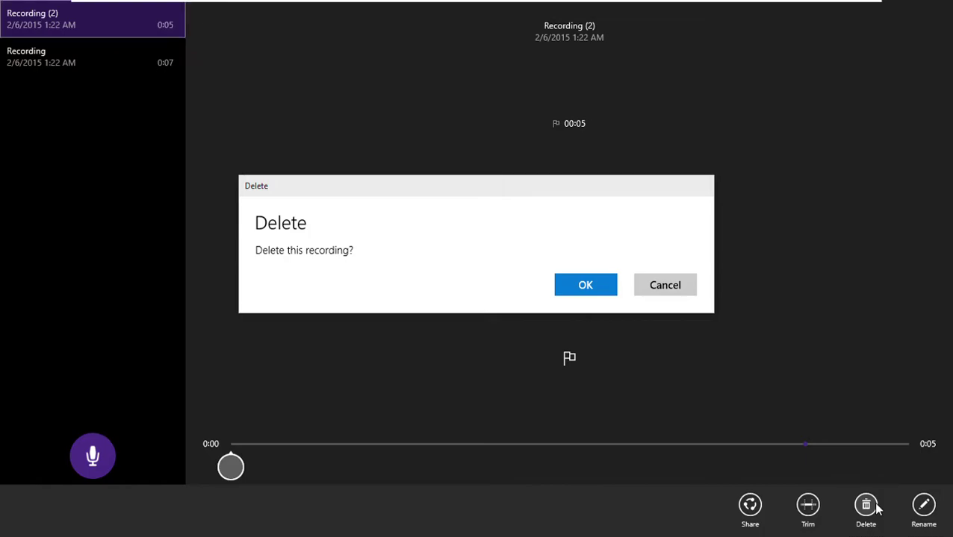
click(567, 287)
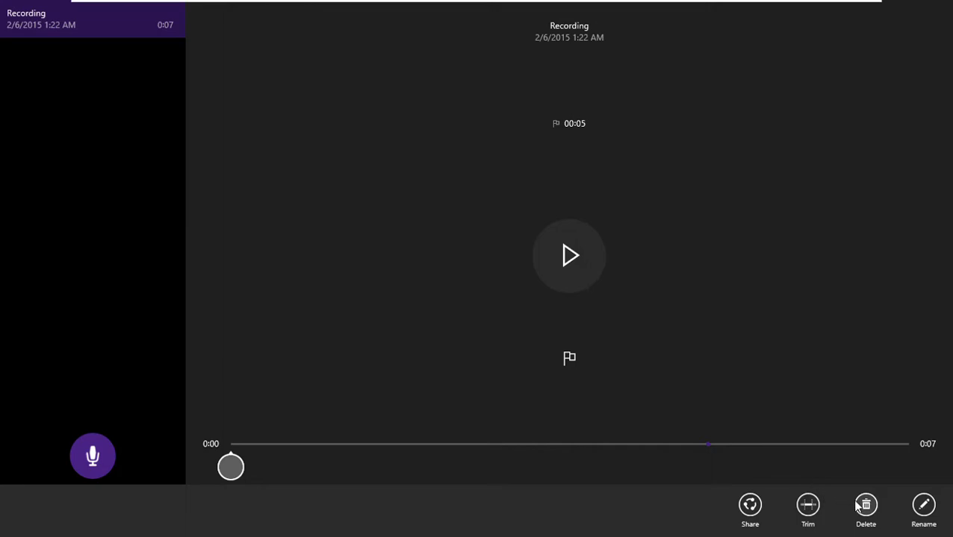
- Add a marker at 00:00 near the start of the recording, jump to it, and delete that marker
drag(228, 462, 305, 467)
click(570, 360)
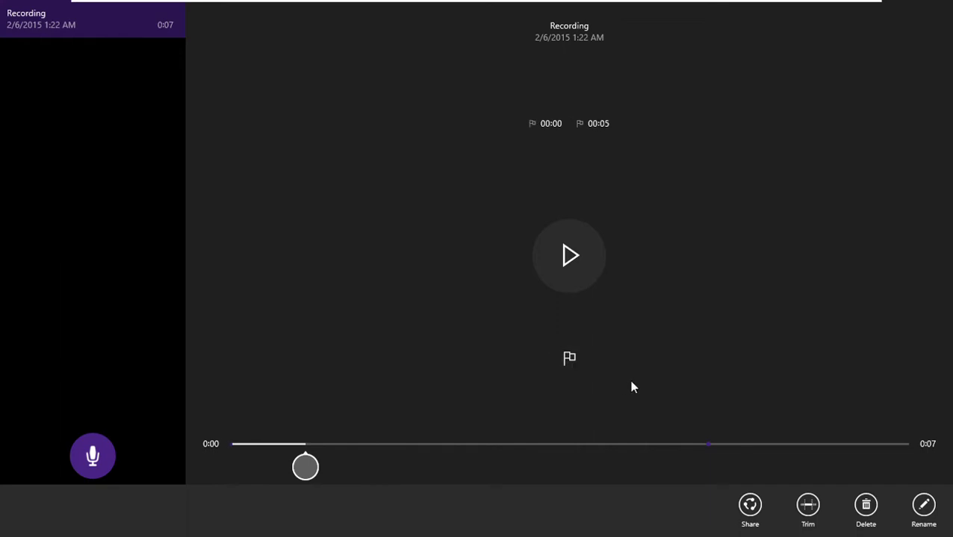
click(543, 128)
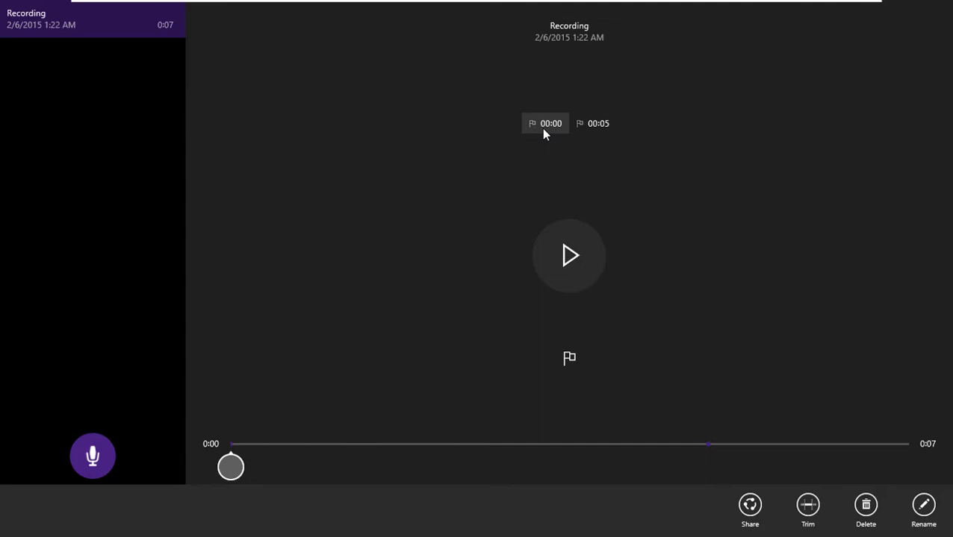
right_click(542, 131)
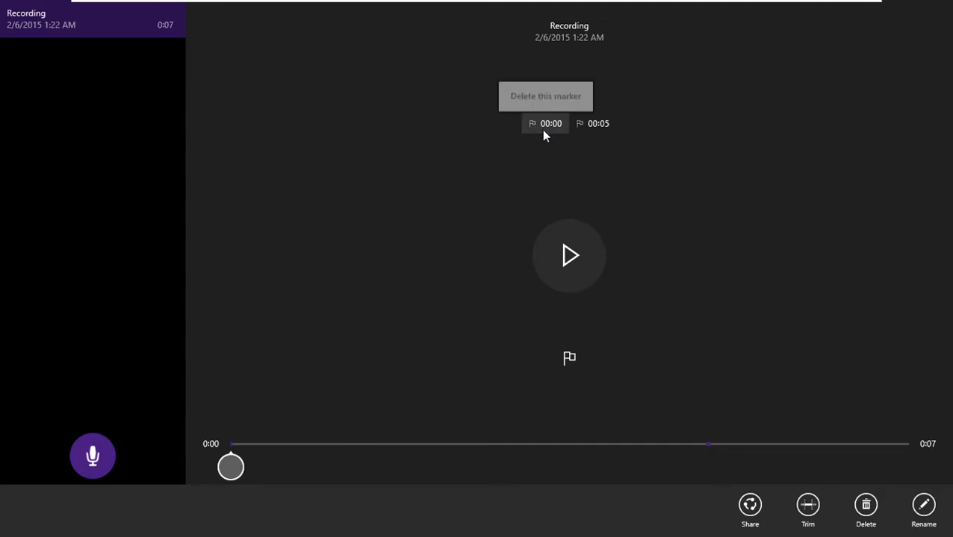
click(522, 95)
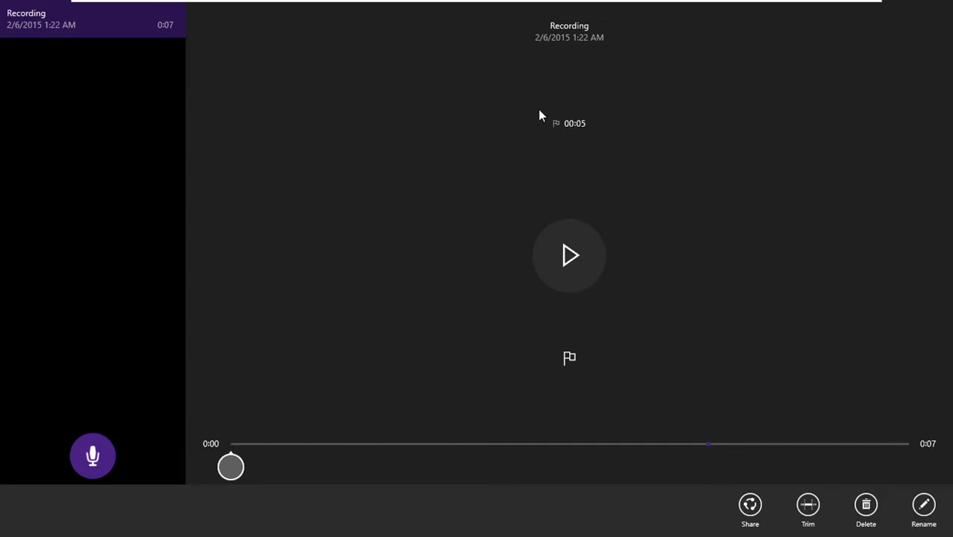
- Play the remaining recording past its 00:05 marker and delete that marker
right_click(559, 125)
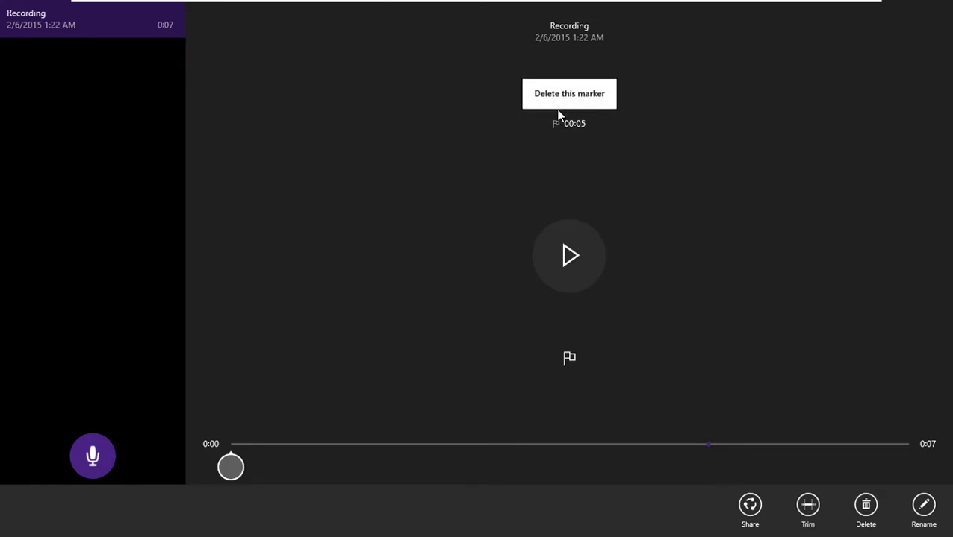
click(577, 302)
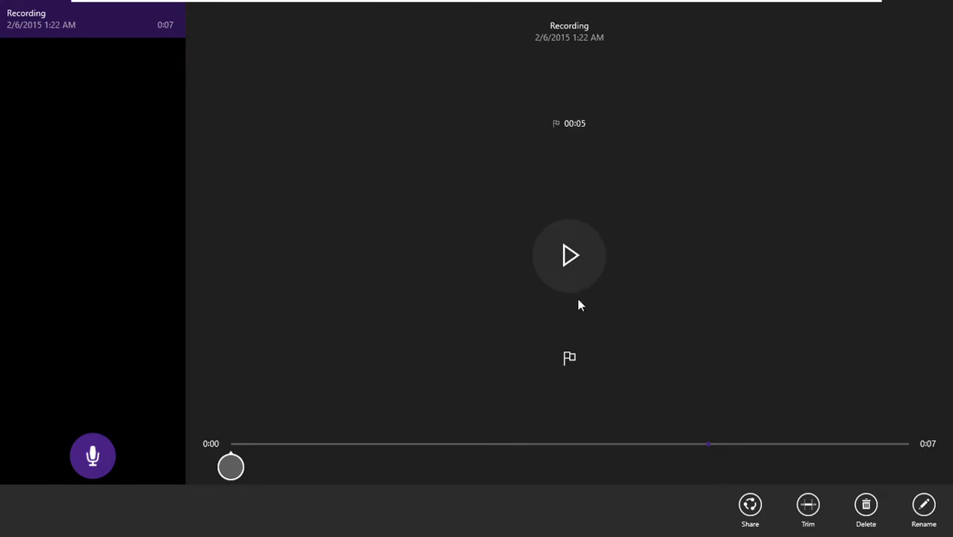
click(563, 259)
click(574, 121)
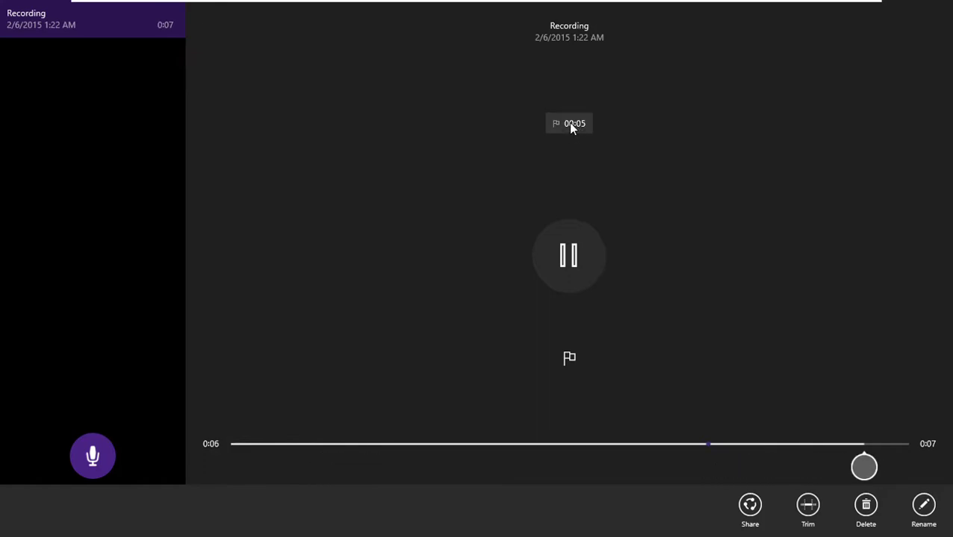
right_click(570, 126)
click(561, 103)
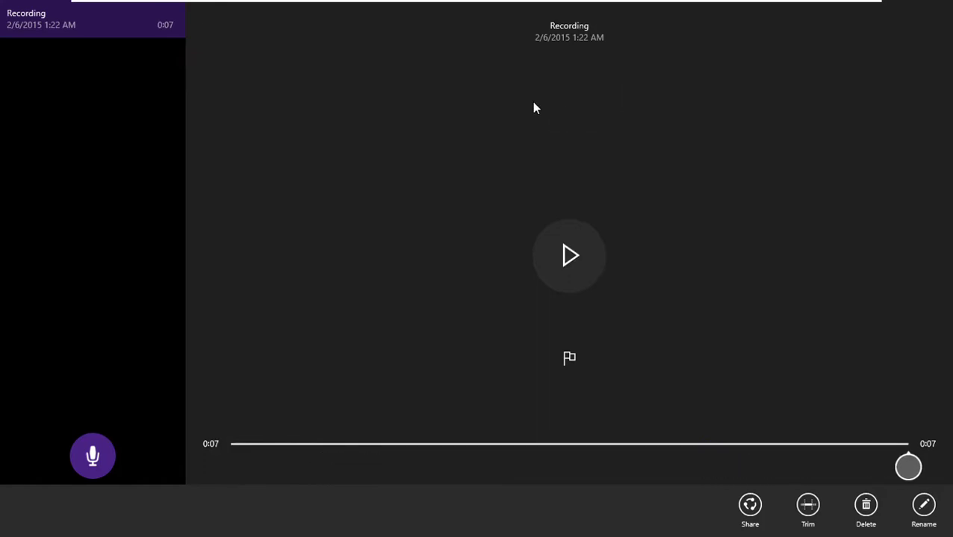
- Replay the recording without markers, delete it, and close Sound Recorder
click(587, 259)
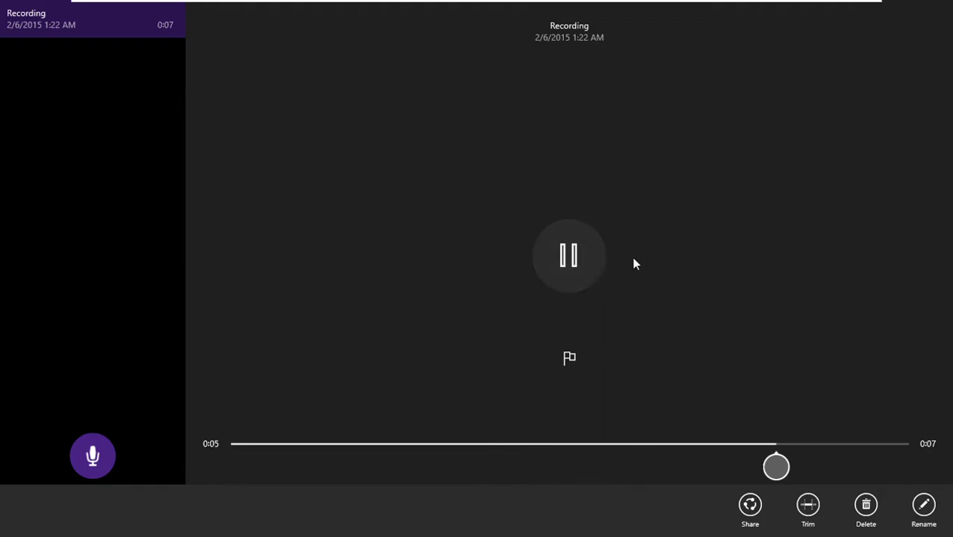
click(863, 520)
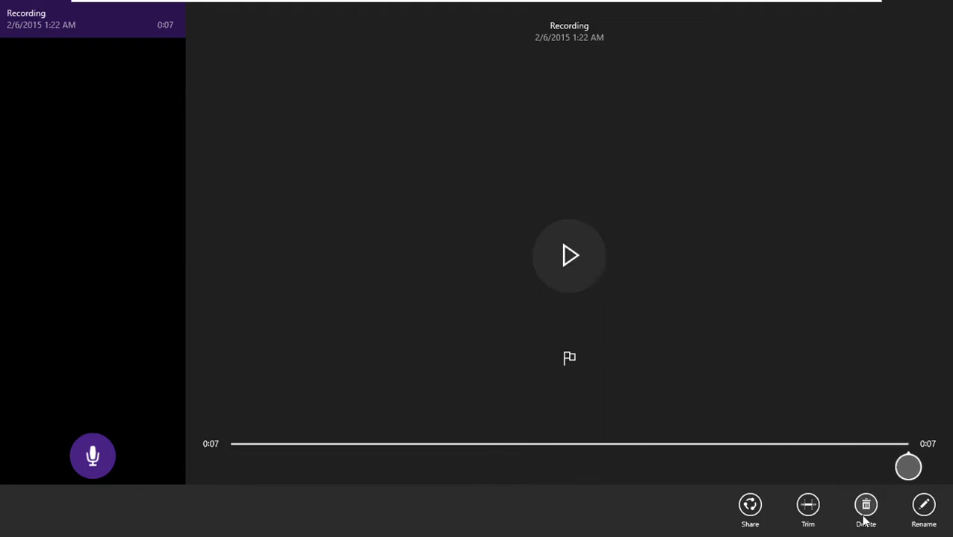
click(594, 291)
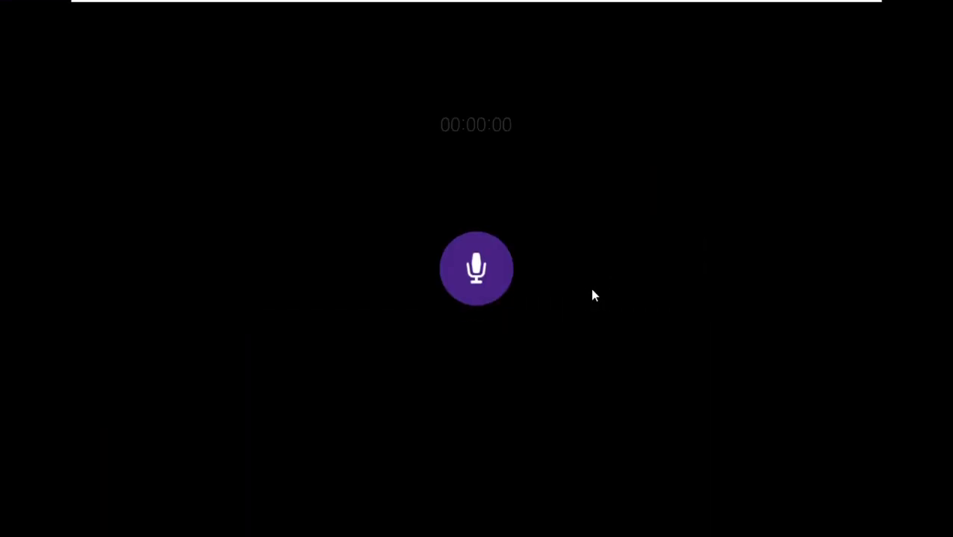
key(alt+F4)
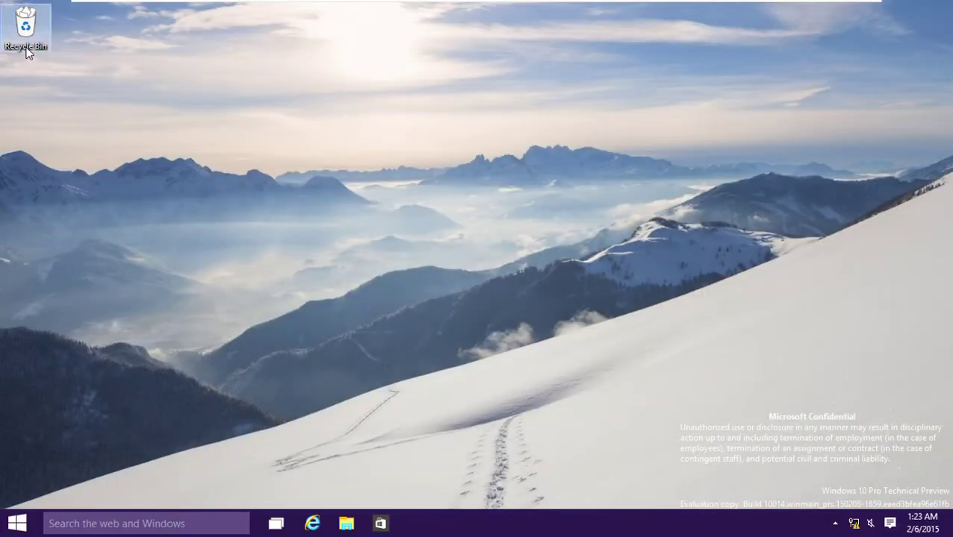
- Permanently delete all four recording files in the Recycle Bin, declining to cancel the transfers
double_click(26, 29)
drag(455, 284, 745, 131)
key(Delete)
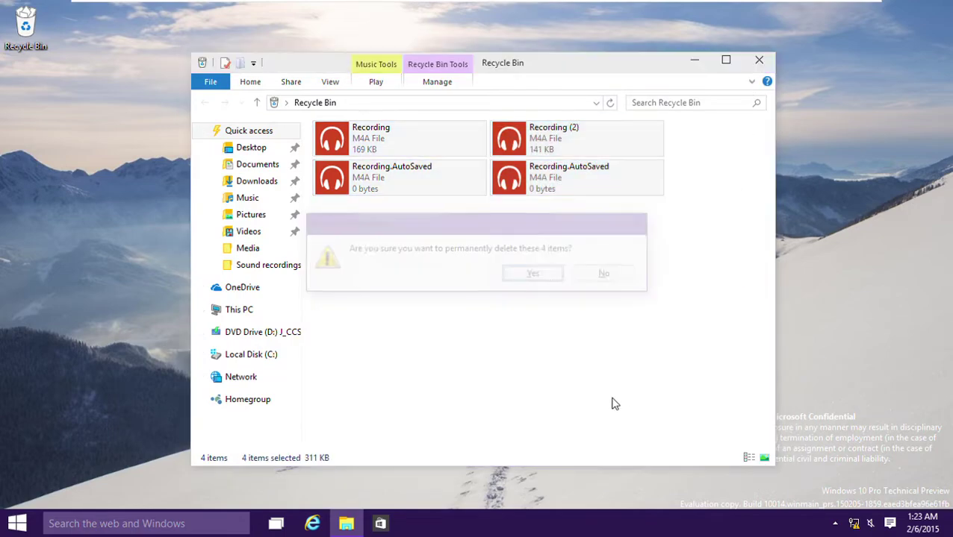
key(Return)
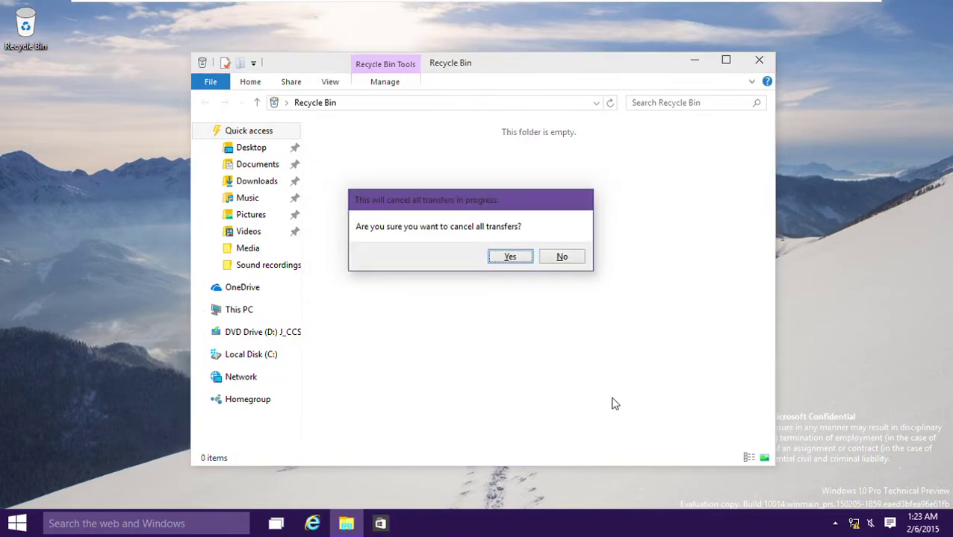
key(Tab)
key(Return)
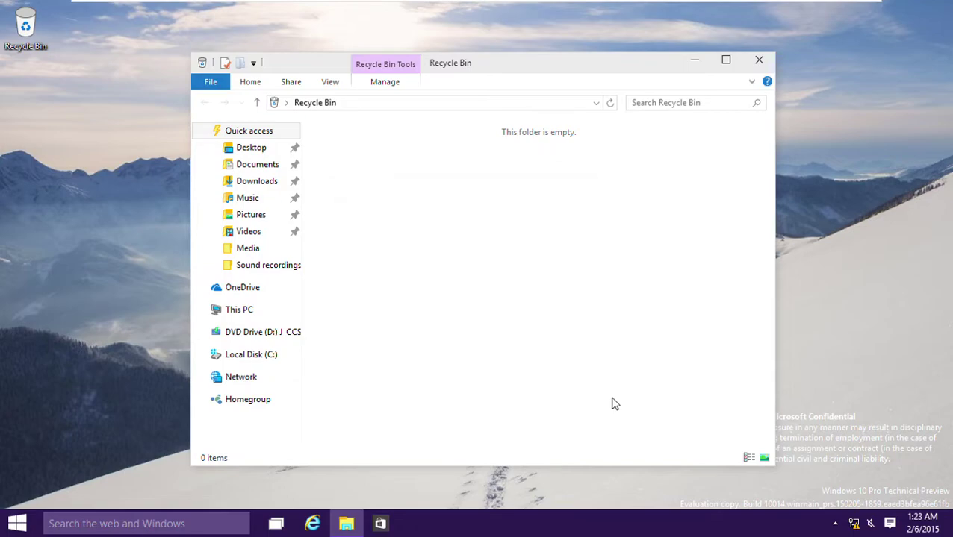
- Close the emptied Recycle Bin window
key(Return)
key(alt+F4)
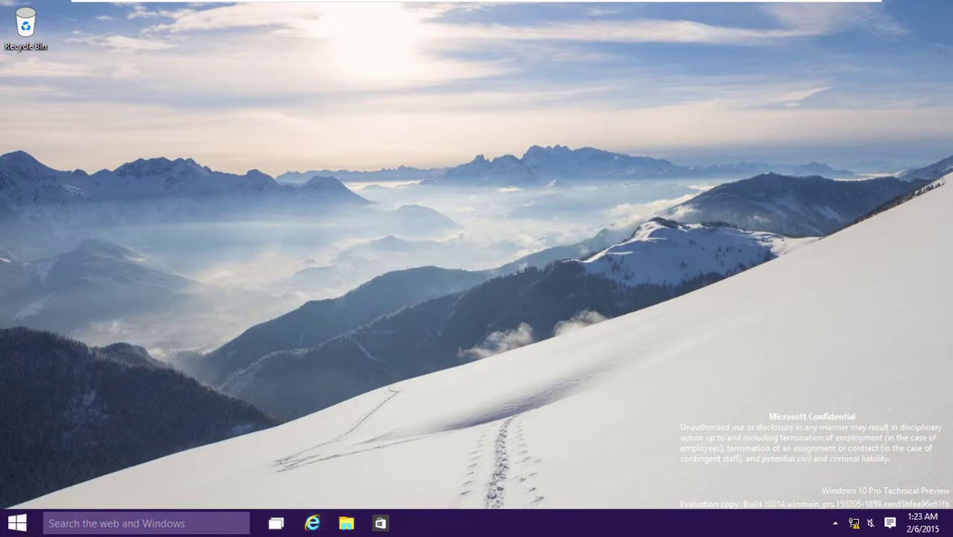
- Launch Project Spartan from the full app list, view it maximized, and close it
click(16, 523)
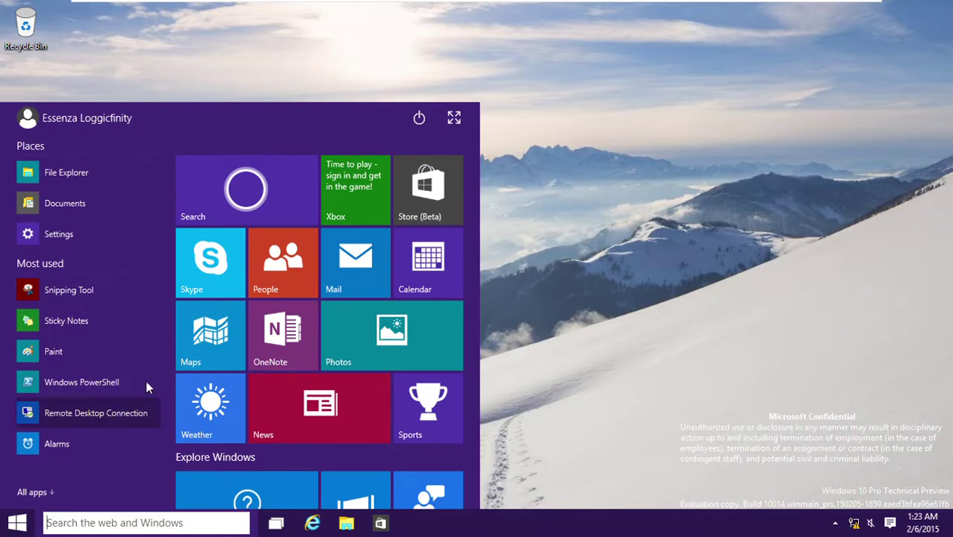
click(52, 492)
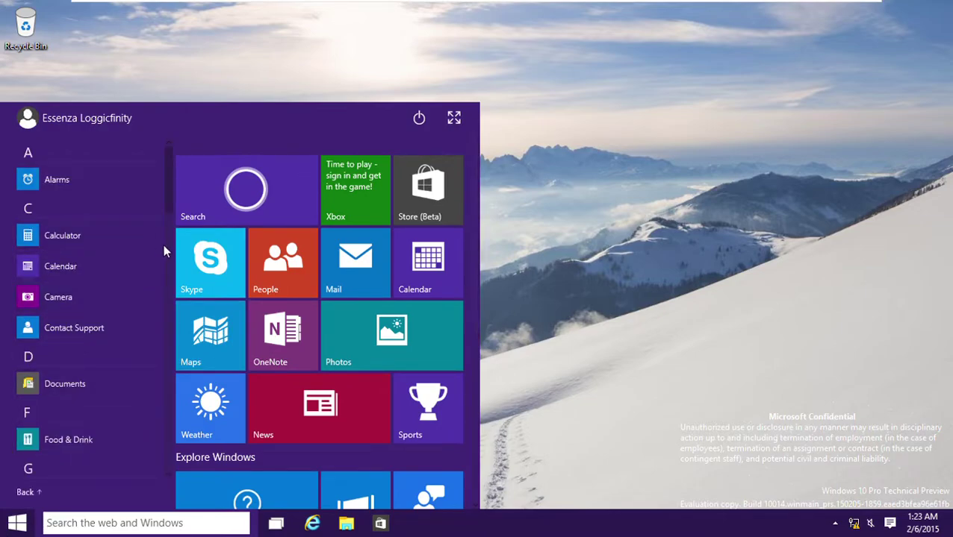
scroll(169, 259, down, 10)
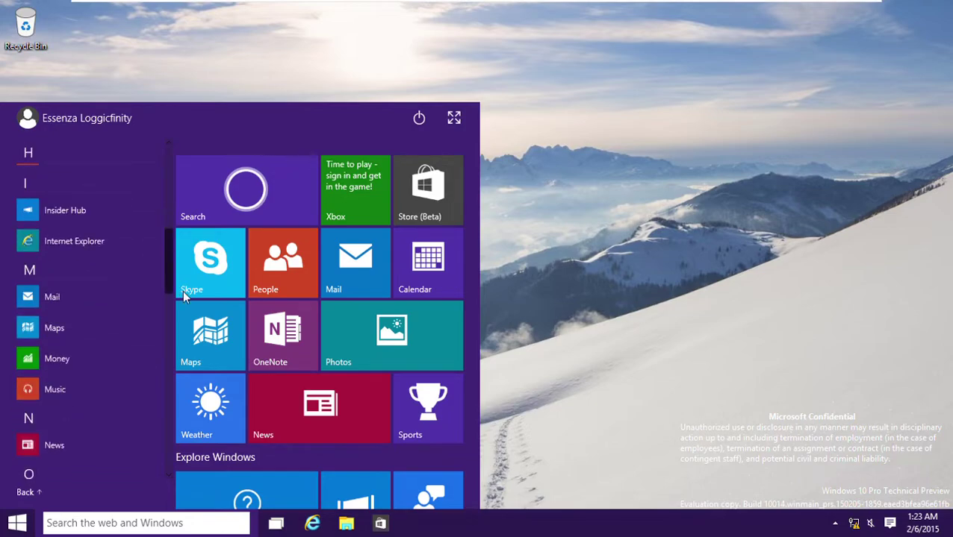
scroll(169, 314, down, 3)
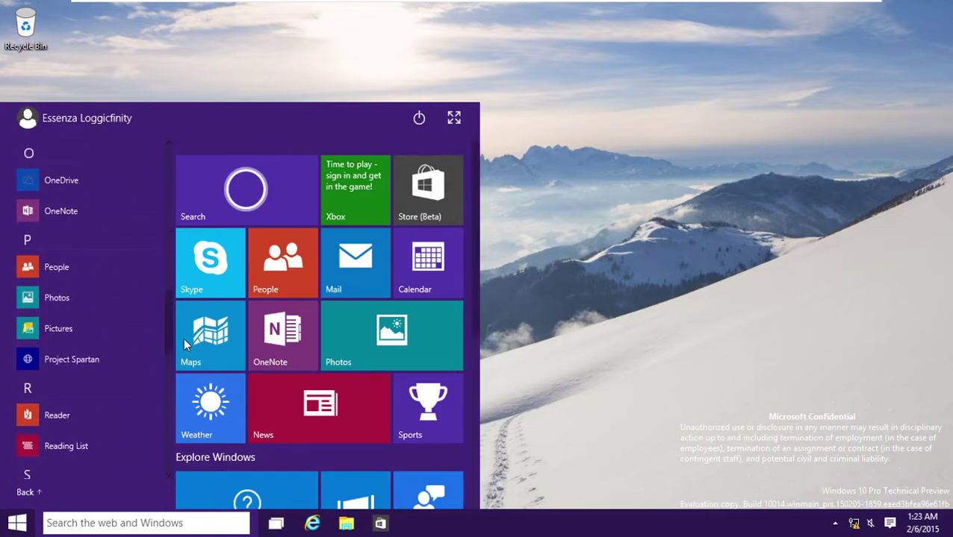
click(86, 364)
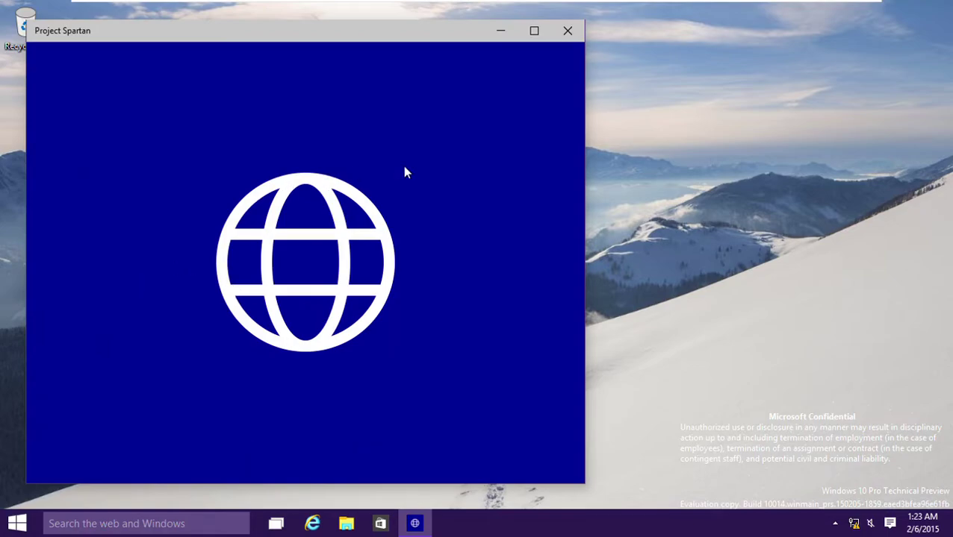
click(539, 31)
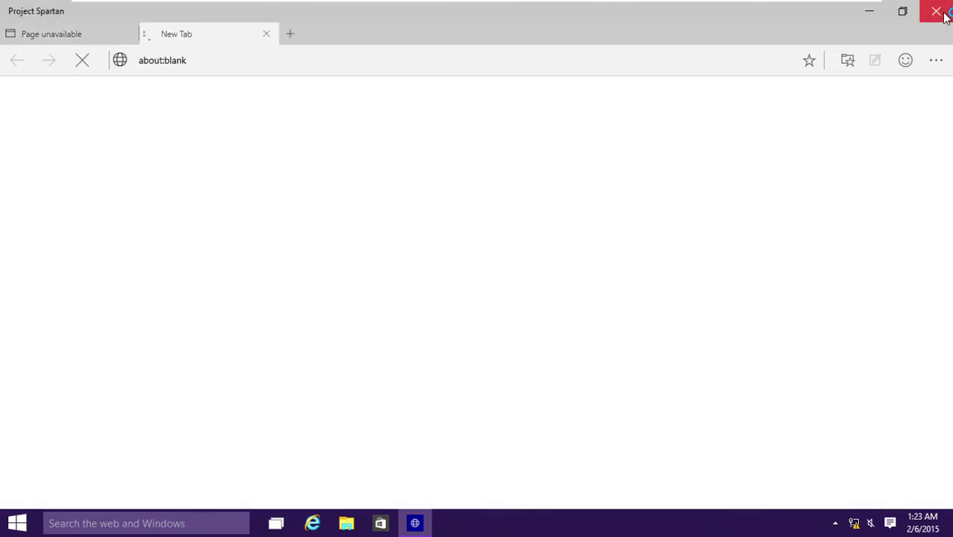
click(942, 15)
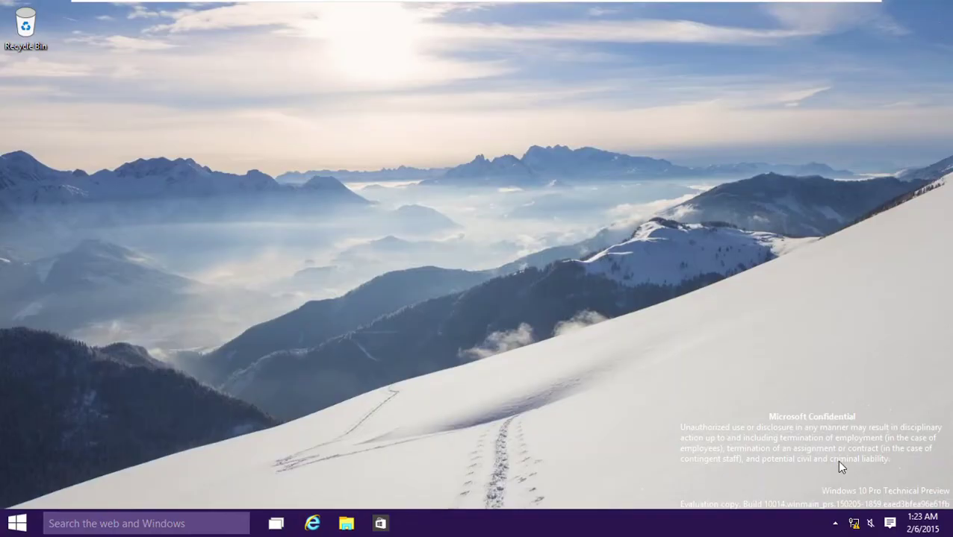
- Unmute the system volume and dismiss the Alarm entry in the notifications
click(870, 523)
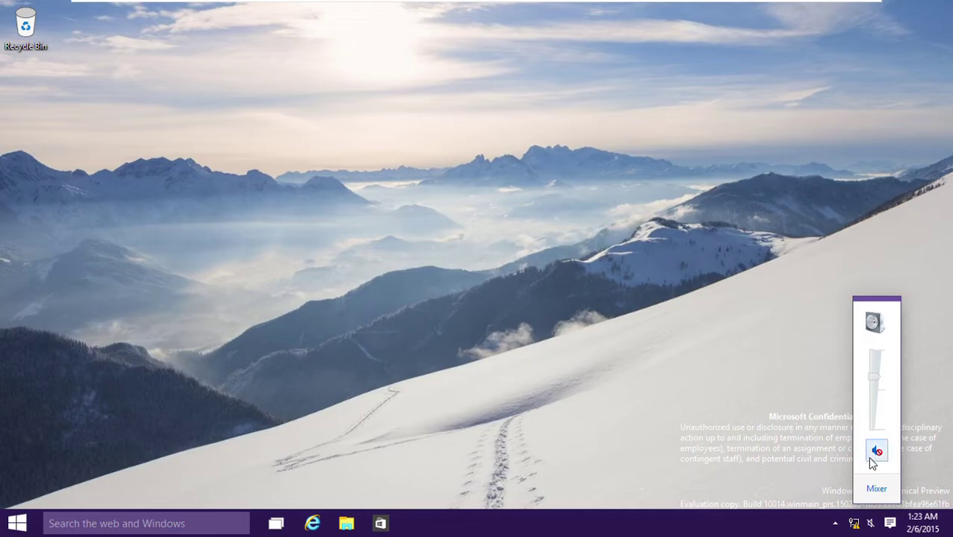
click(889, 523)
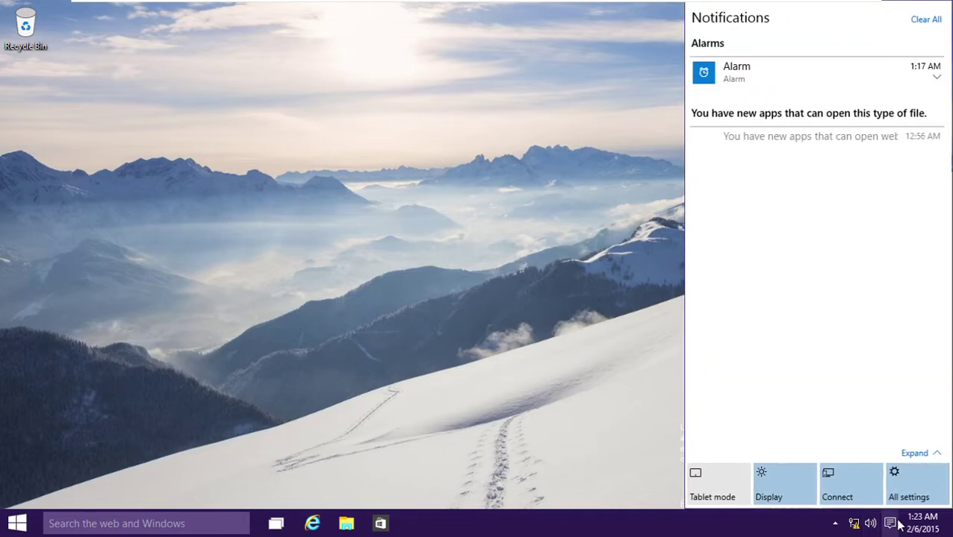
click(937, 79)
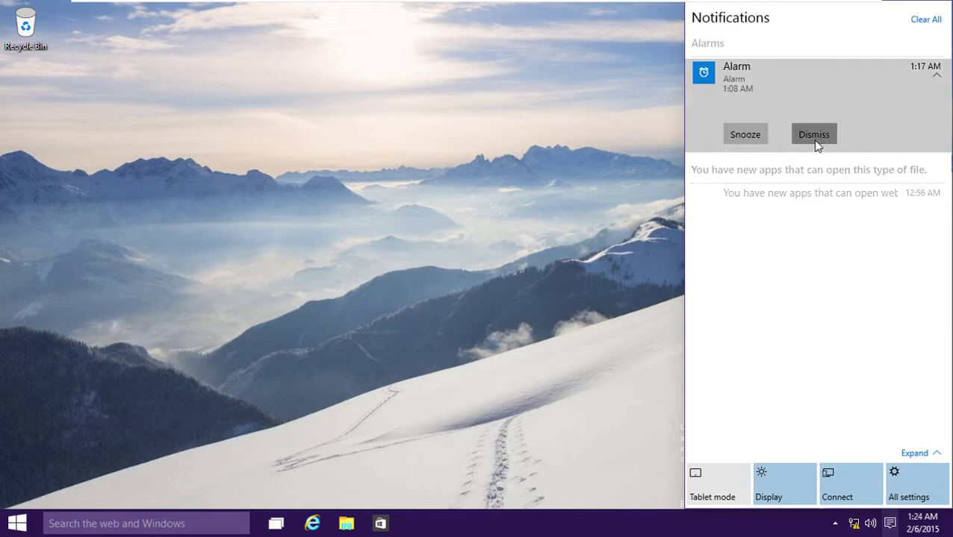
click(813, 134)
click(889, 523)
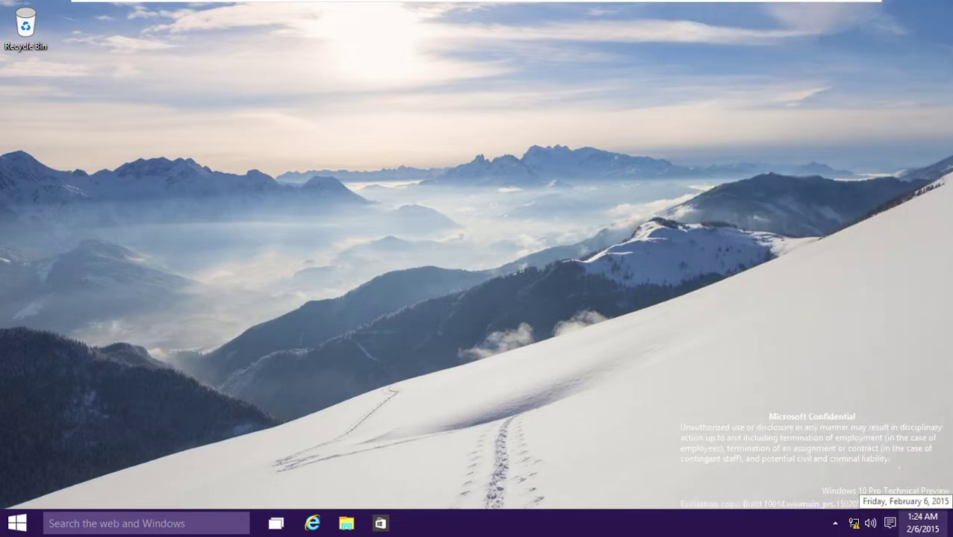
- Check the calendar and clock, and view the Windows version information in the About Windows dialog
click(922, 523)
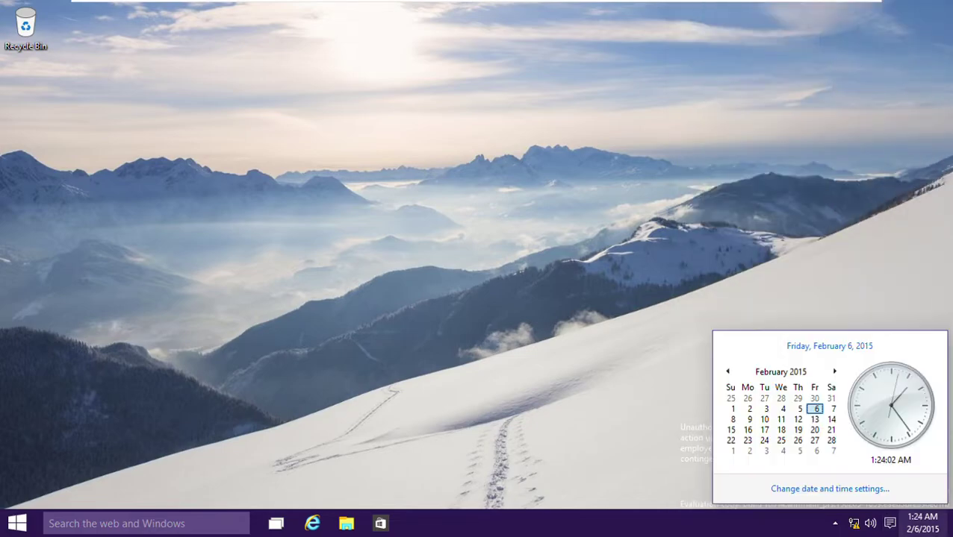
click(606, 365)
key(super+r)
key(Return)
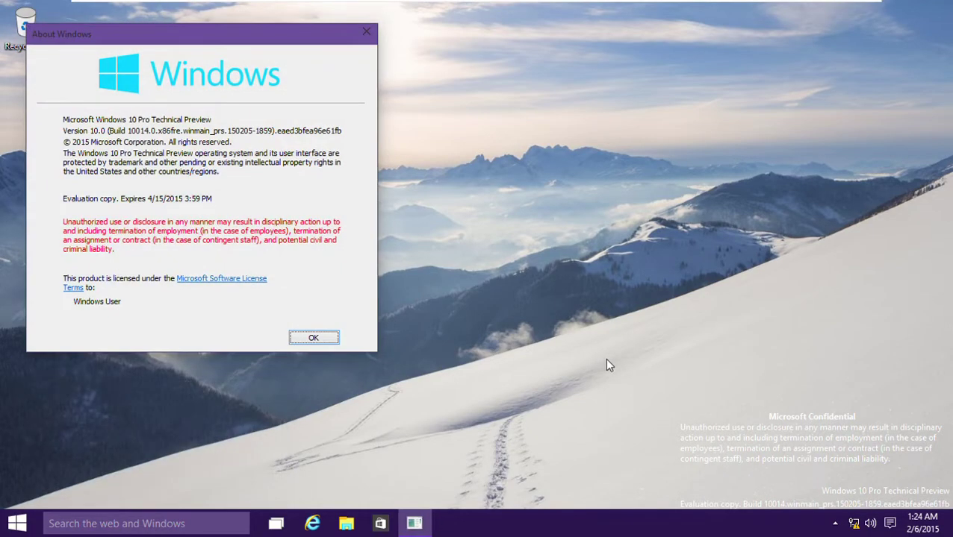
key(Return)
- Browse the Windows Accessories and Windows Ease of Access folders in the full app list and launch On-Screen Keyboard
key(super)
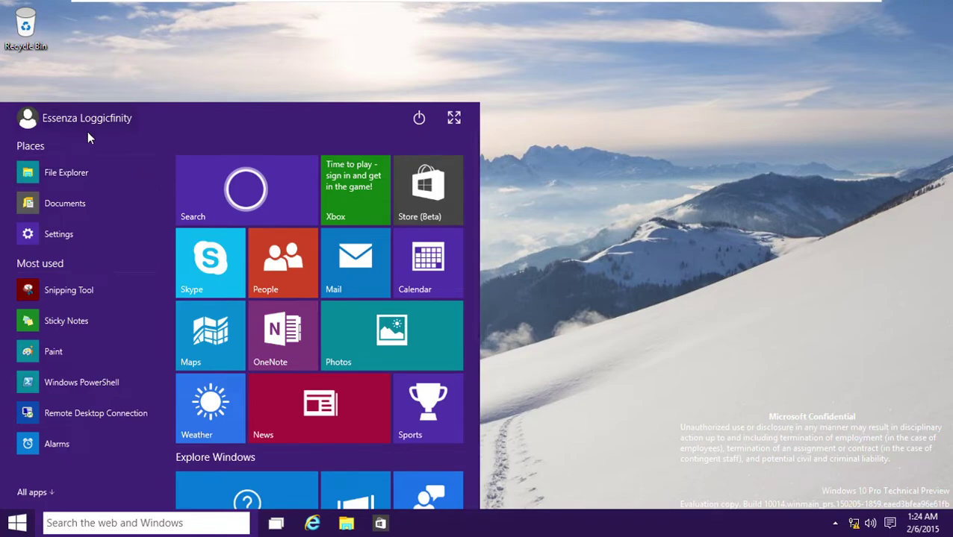
click(45, 491)
scroll(54, 392, down, 10)
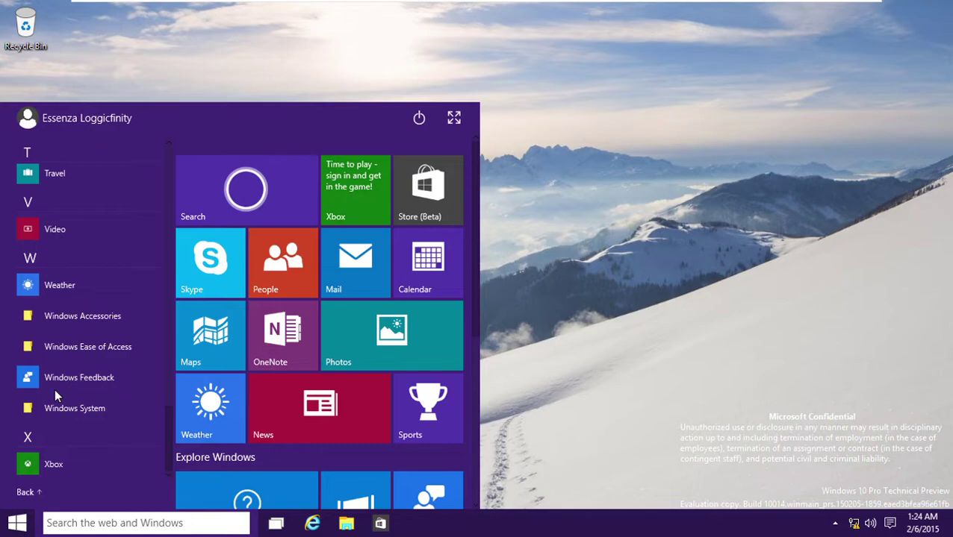
click(52, 321)
scroll(84, 466, down, 5)
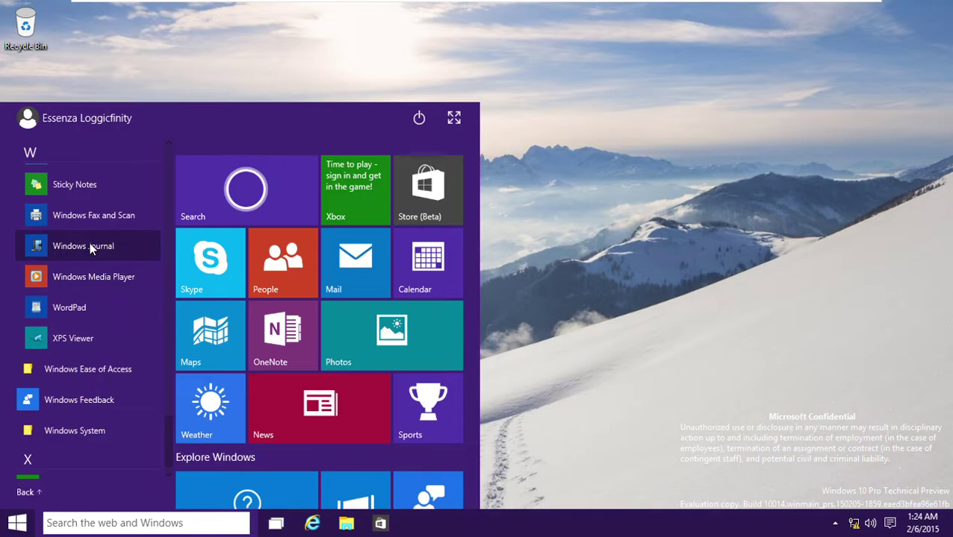
scroll(97, 245, up, 3)
scroll(97, 246, down, 4)
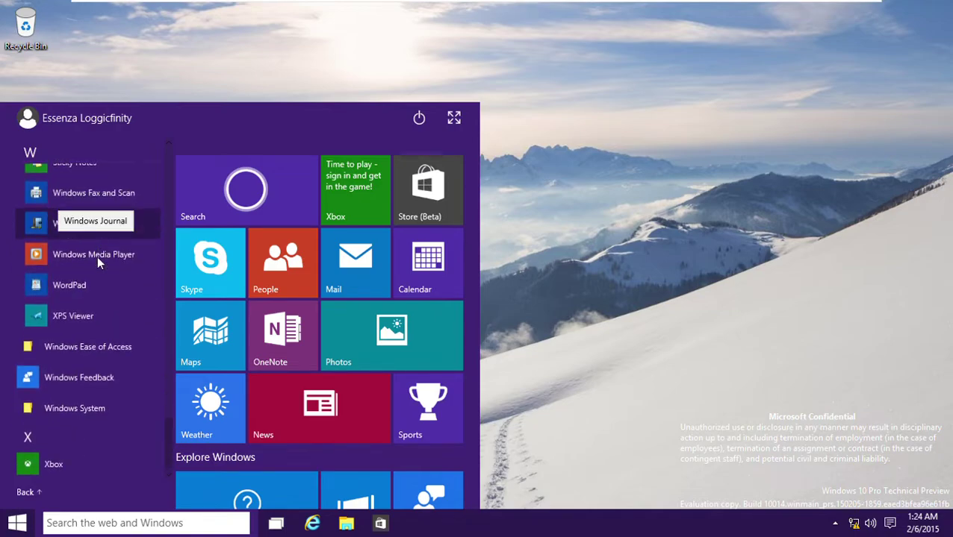
click(117, 347)
scroll(112, 390, down, 2)
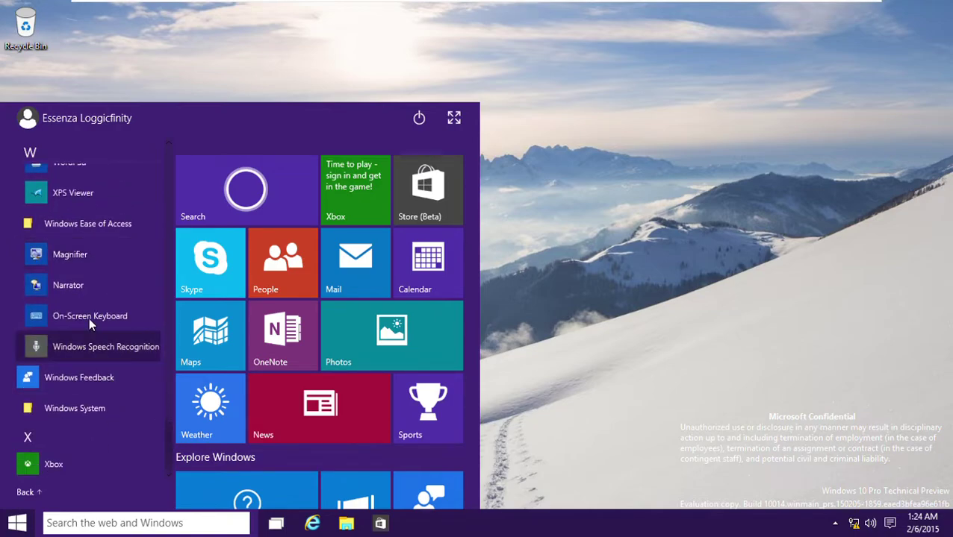
click(91, 316)
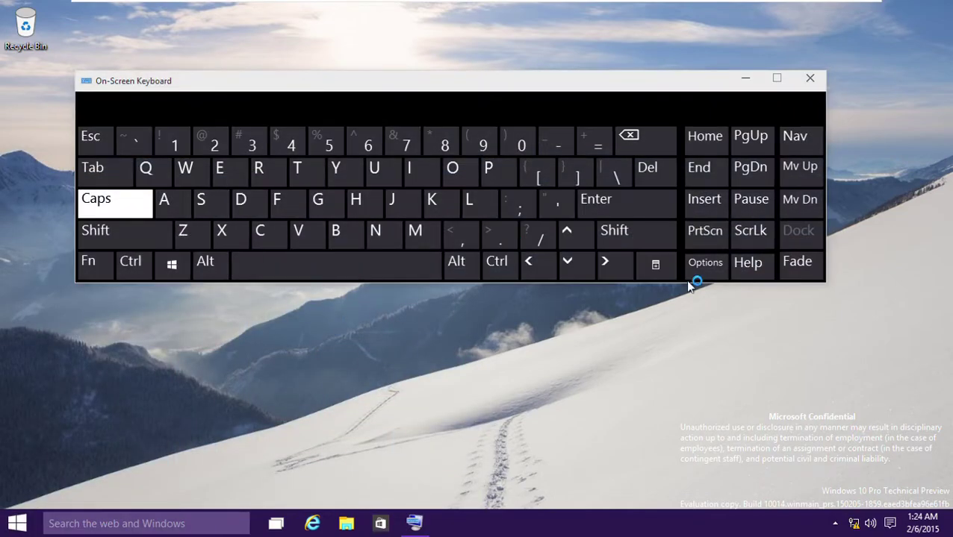
- Shrink the On-Screen Keyboard window and try its Caps and Windows keys, opening and closing the Start menu
drag(826, 282, 250, 187)
click(85, 145)
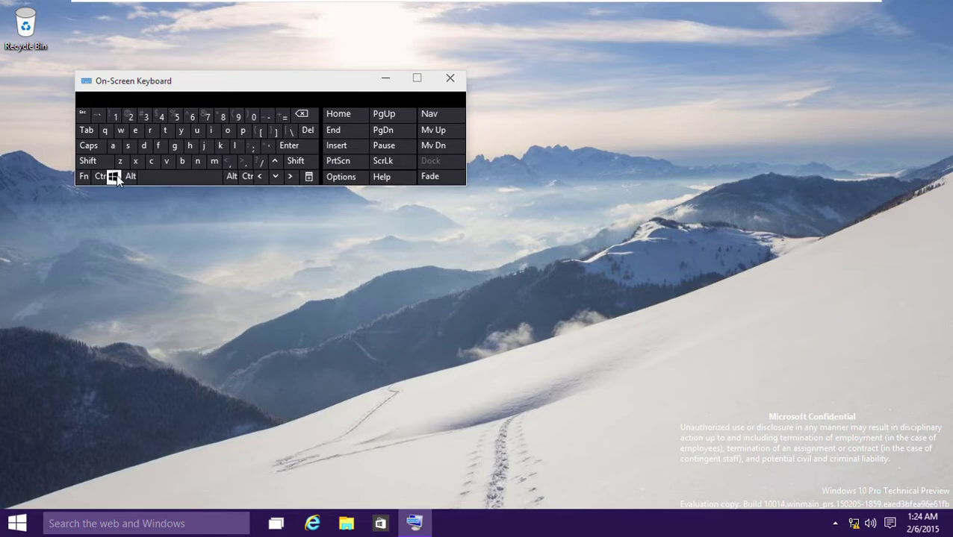
click(113, 176)
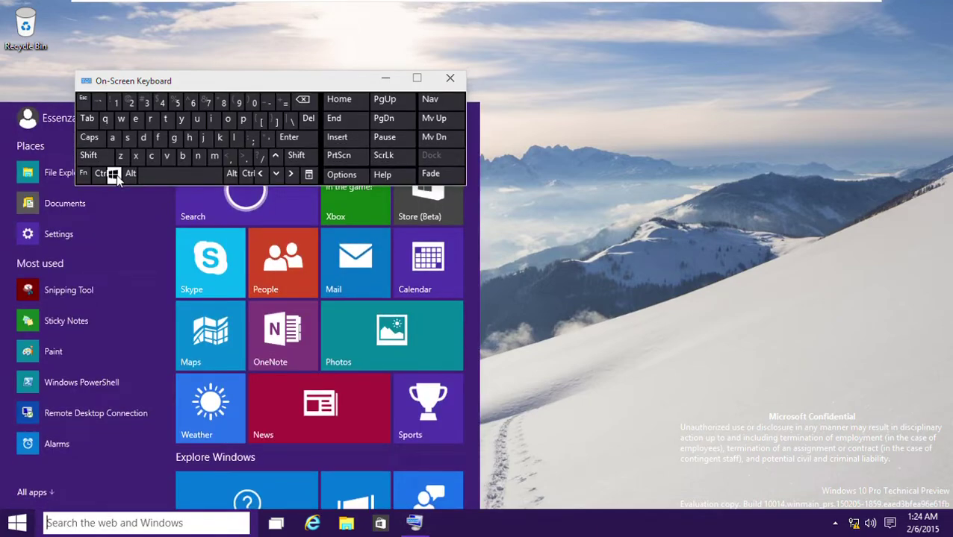
click(114, 175)
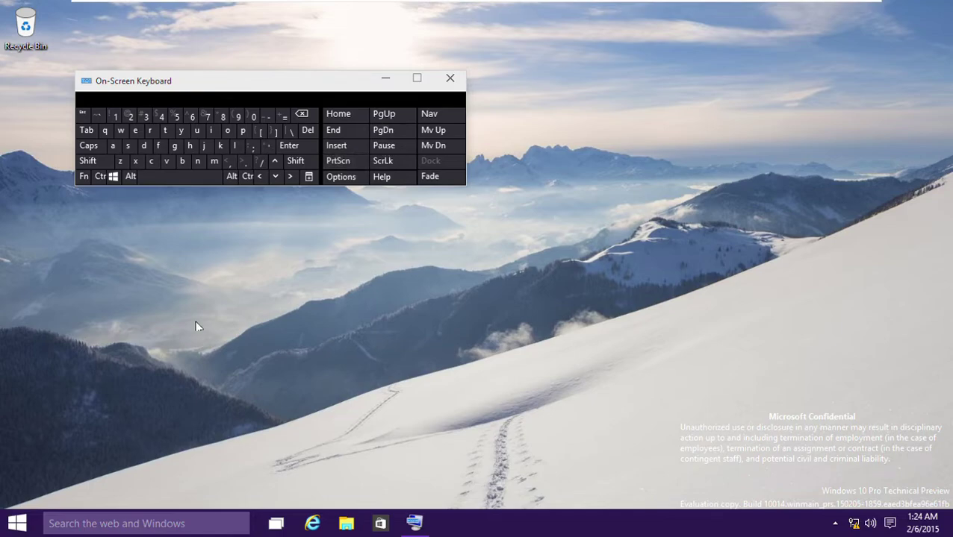
- Launch Paint and minimize the On-Screen Keyboard out of its way
click(16, 523)
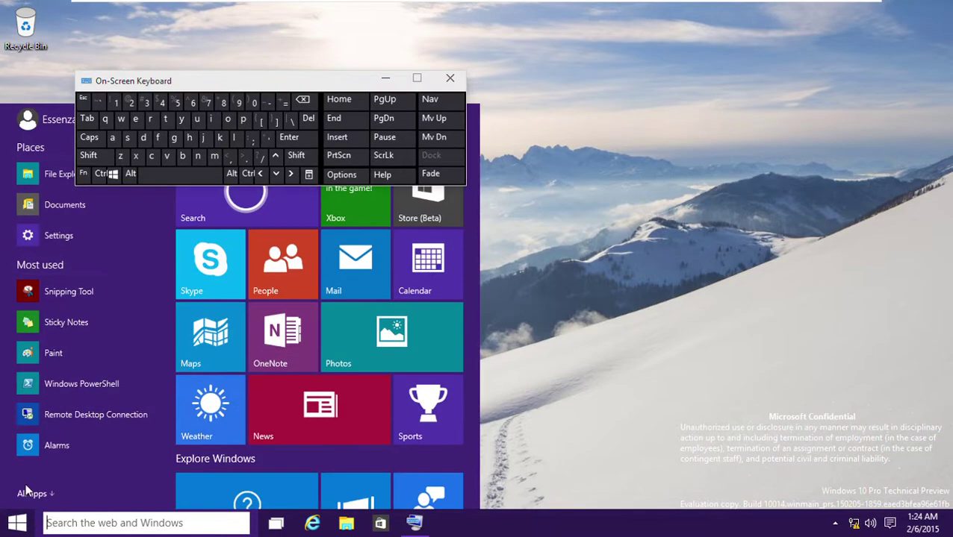
click(65, 346)
mouse_move(210, 88)
mouse_down()
mouse_move(142, 153)
mouse_move(142, 333)
mouse_up()
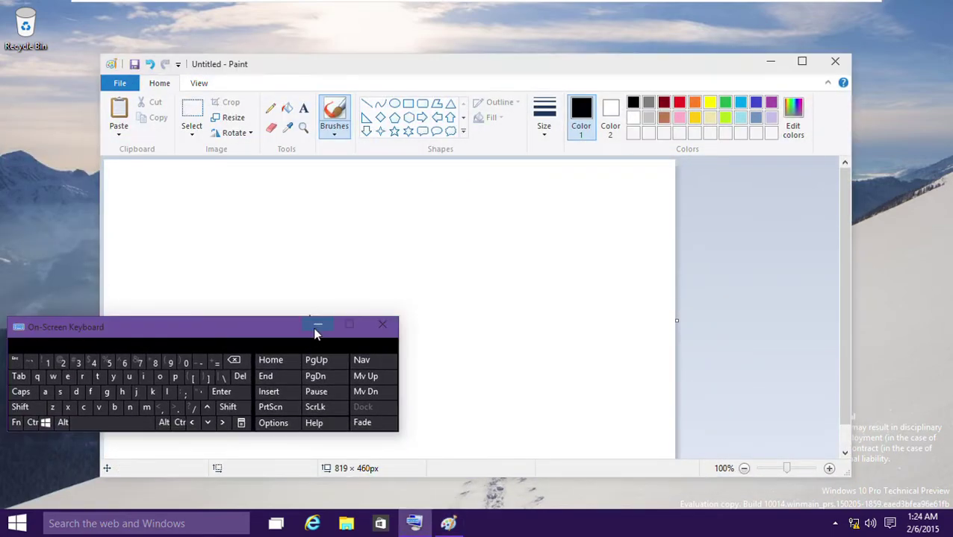
click(316, 325)
- Draw a freehand scribble on the canvas with the default brush and a thick curving stroke with the Marker
mouse_move(276, 229)
mouse_down()
mouse_move(415, 320)
mouse_move(273, 299)
mouse_move(250, 325)
mouse_move(305, 315)
mouse_up()
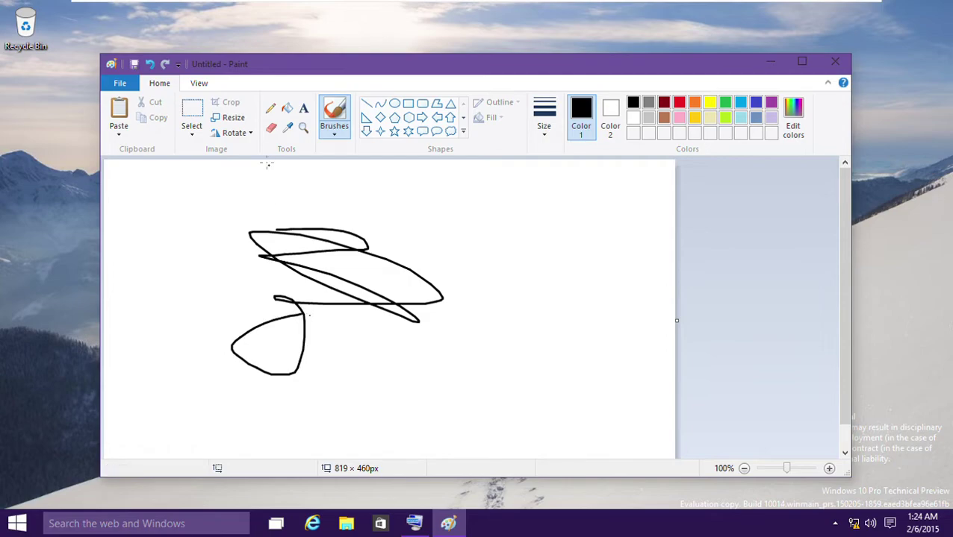
click(333, 128)
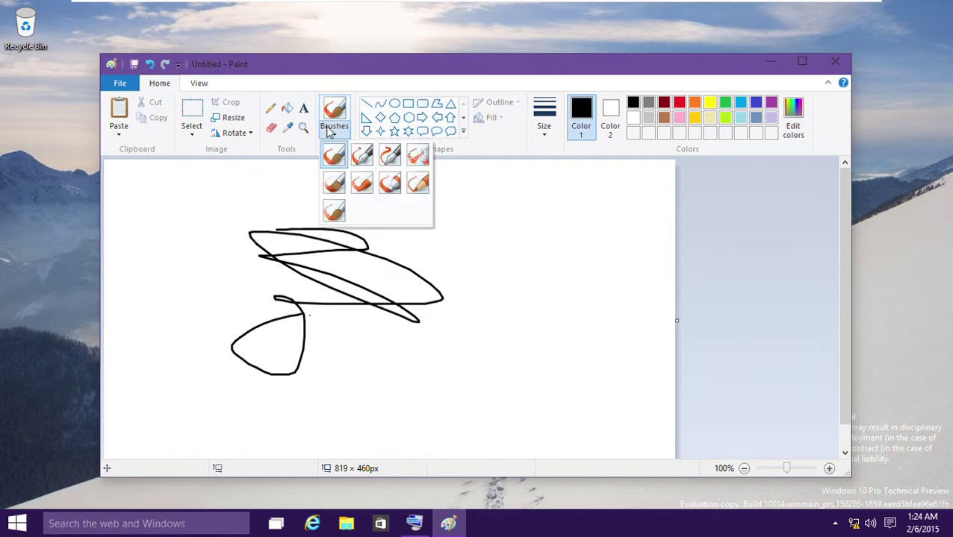
click(389, 182)
mouse_move(379, 193)
mouse_down()
mouse_move(336, 227)
mouse_move(388, 360)
mouse_up()
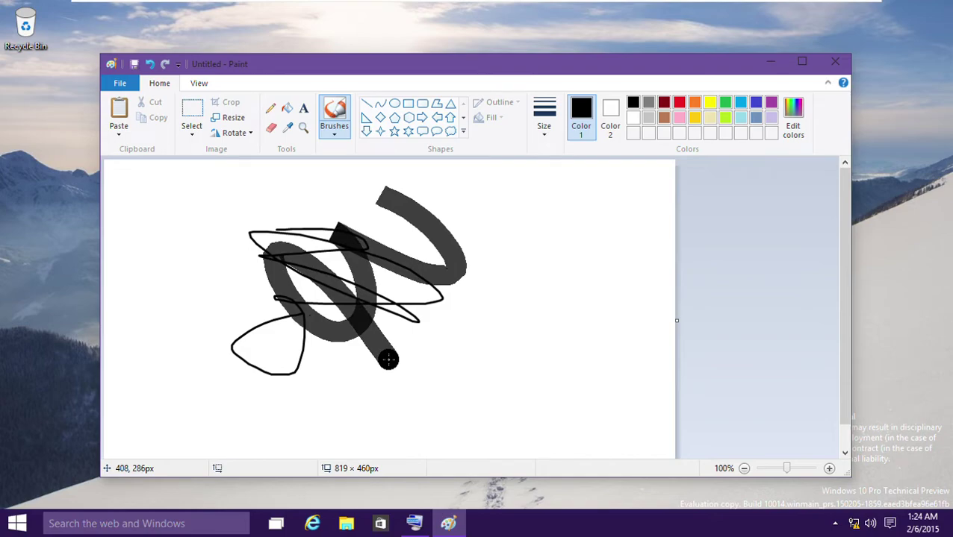
- Draw further freehand strokes across the scribble with the Oil brush and the first calligraphy brush
click(334, 128)
click(343, 194)
mouse_move(344, 193)
mouse_down()
mouse_move(347, 303)
mouse_move(660, 280)
mouse_up()
click(333, 129)
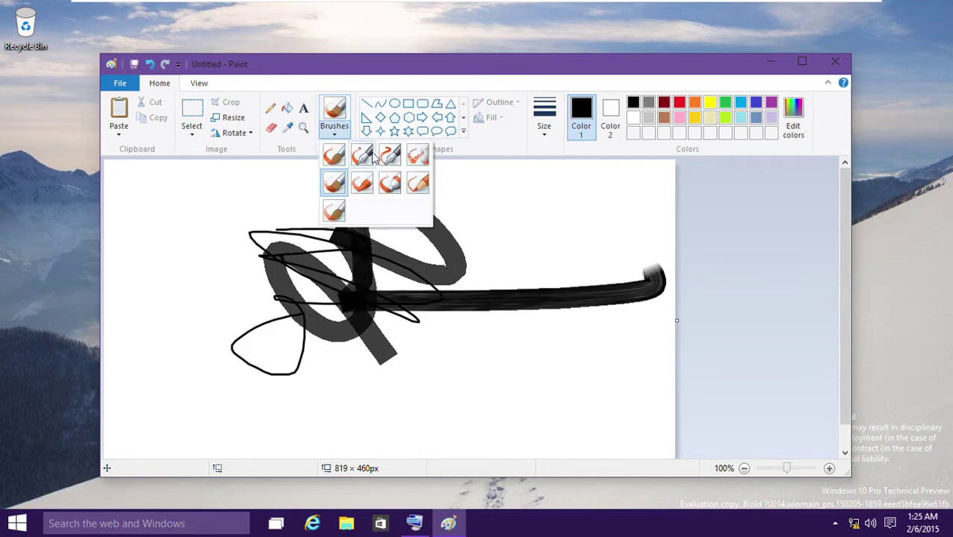
click(366, 156)
drag(317, 250, 325, 198)
mouse_move(345, 269)
mouse_down()
mouse_move(448, 257)
mouse_move(327, 241)
mouse_up()
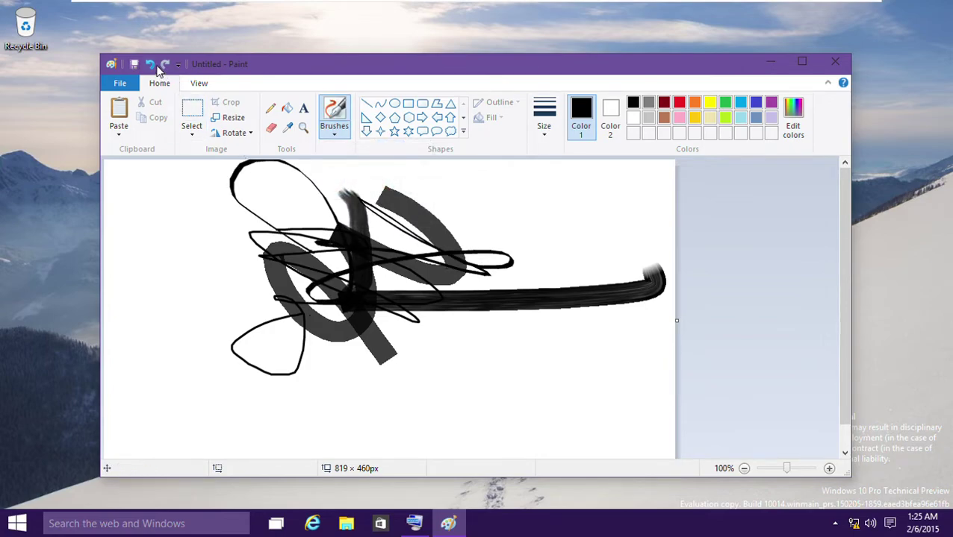
- Undo all the freehand brush strokes on the canvas
key(ctrl+z)
key(ctrl+z)
key(ctrl+z)
key(ctrl+z)
key(ctrl+z)
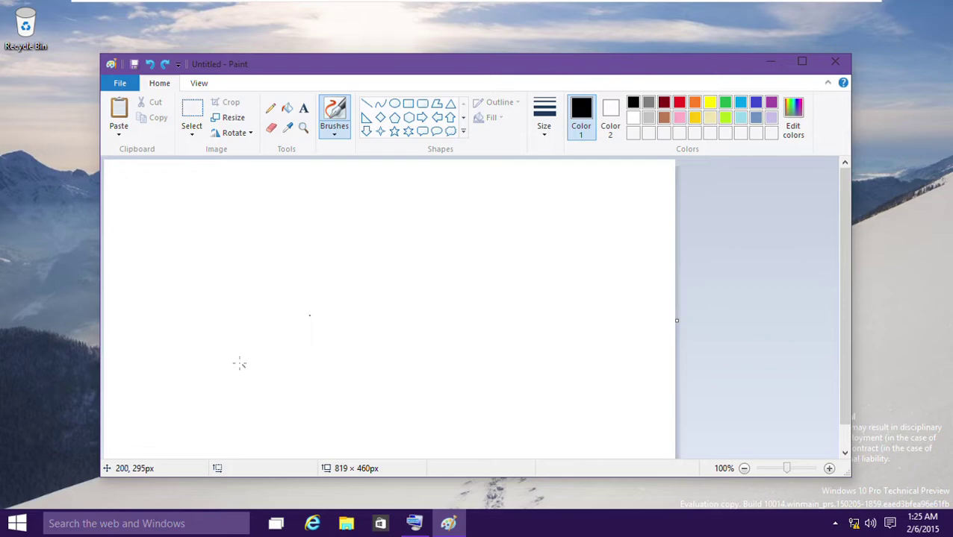
- Paste the captured desktop screenshot into the canvas, move it away from the corner, and shrink it to 1219 × 712 px
click(117, 119)
drag(506, 278, 513, 300)
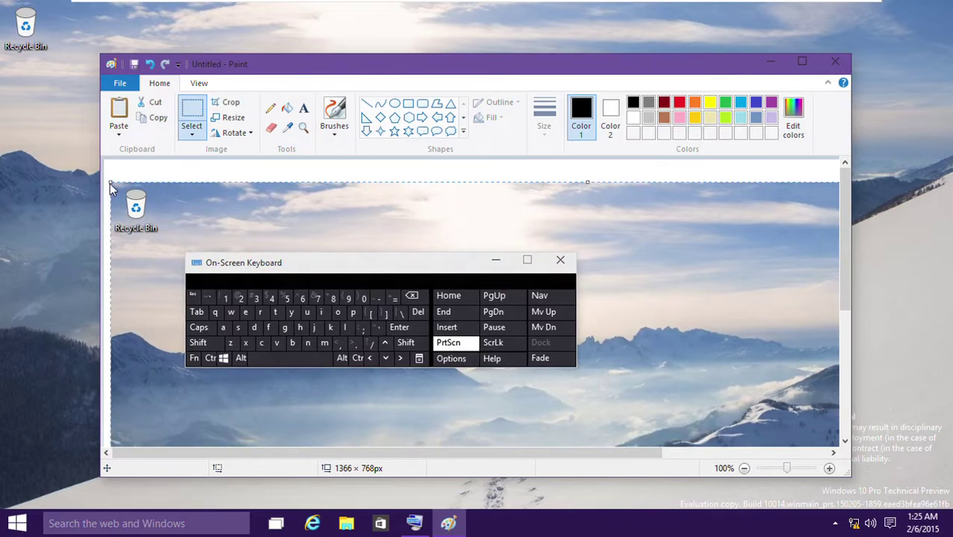
drag(112, 183, 213, 222)
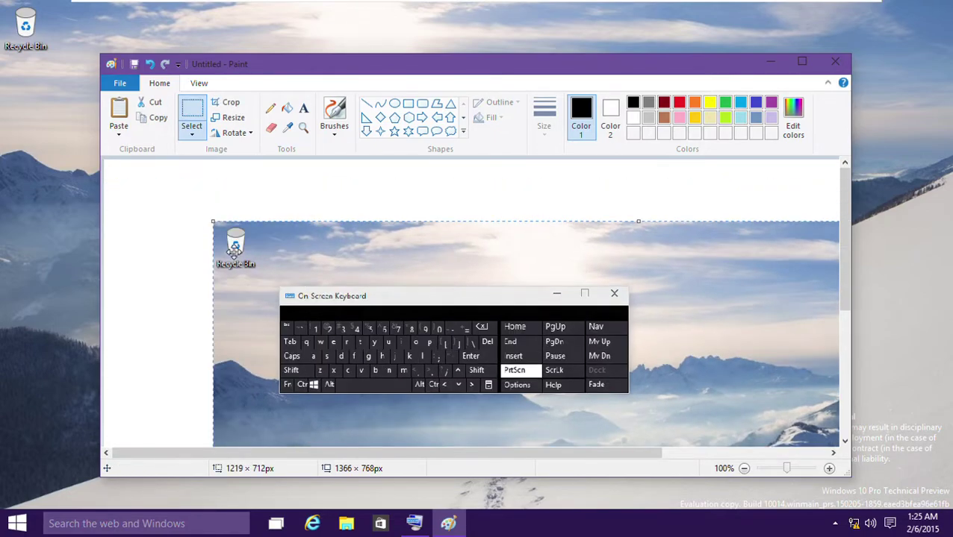
- Start saving the picture as a PNG in the Pictures folder
key(ctrl+s)
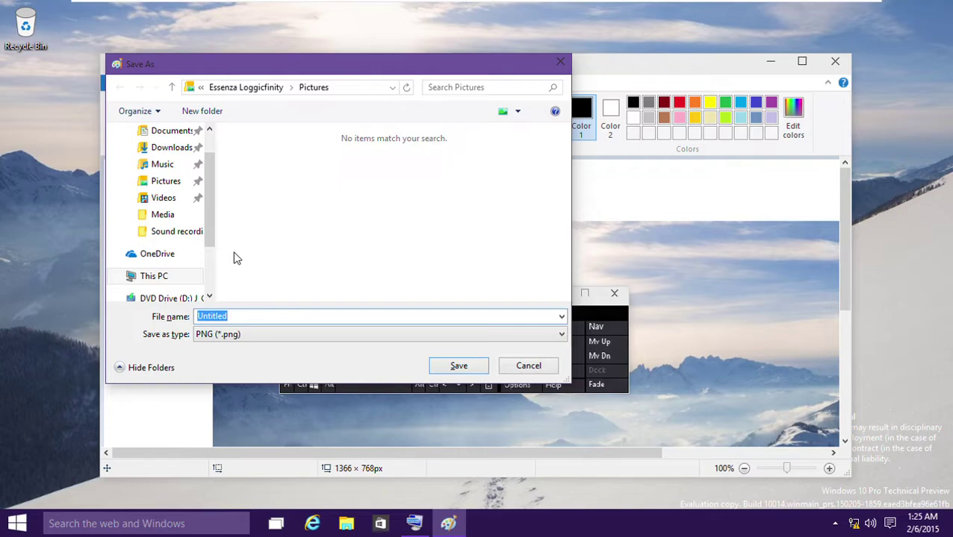
- Cancel saving the Untitled picture and close Paint without saving the changes
key(End)
key(Tab)
key(Tab)
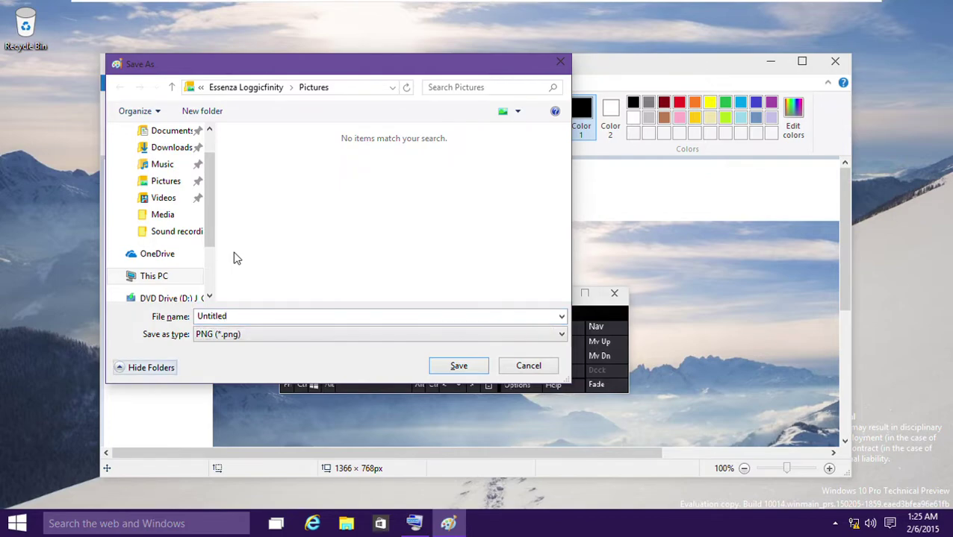
key(Tab)
key(Tab)
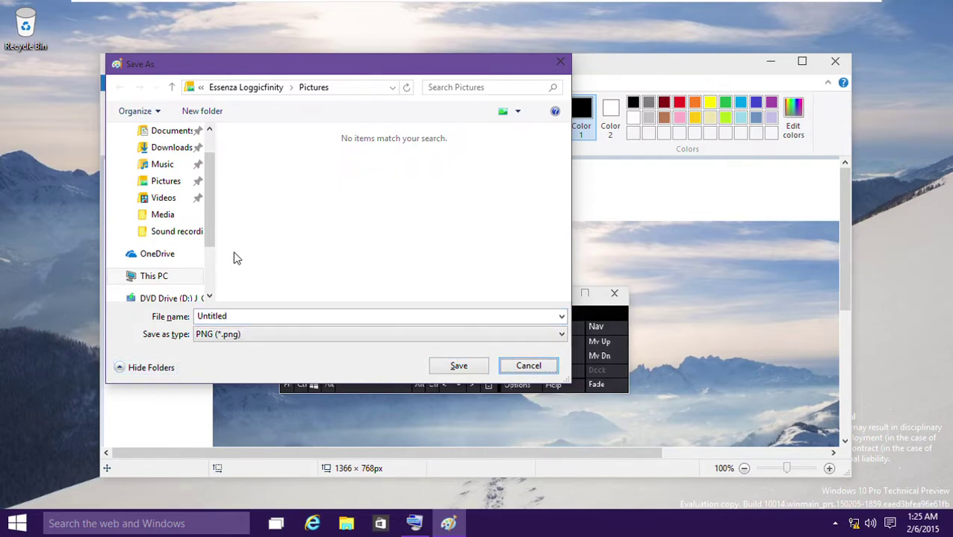
key(Return)
key(alt+F4)
key(Tab)
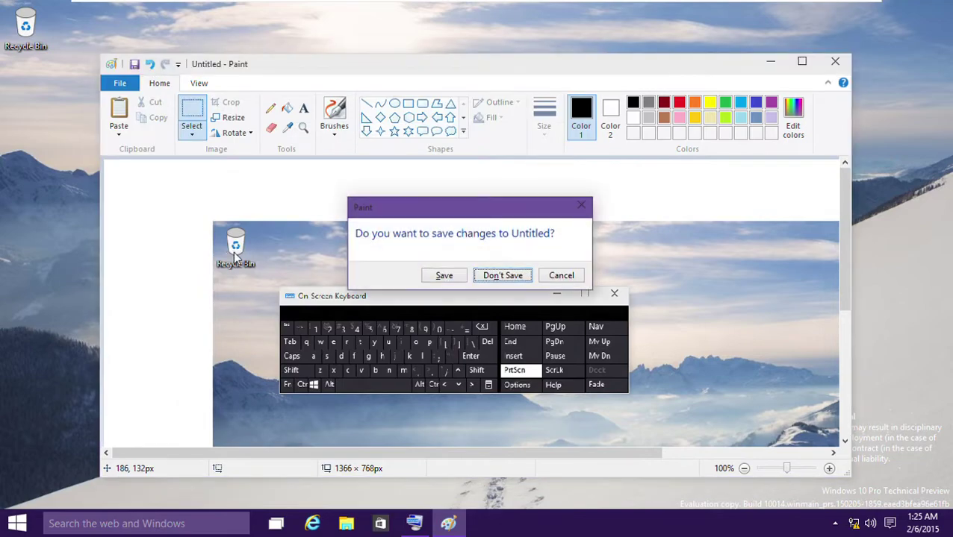
key(Return)
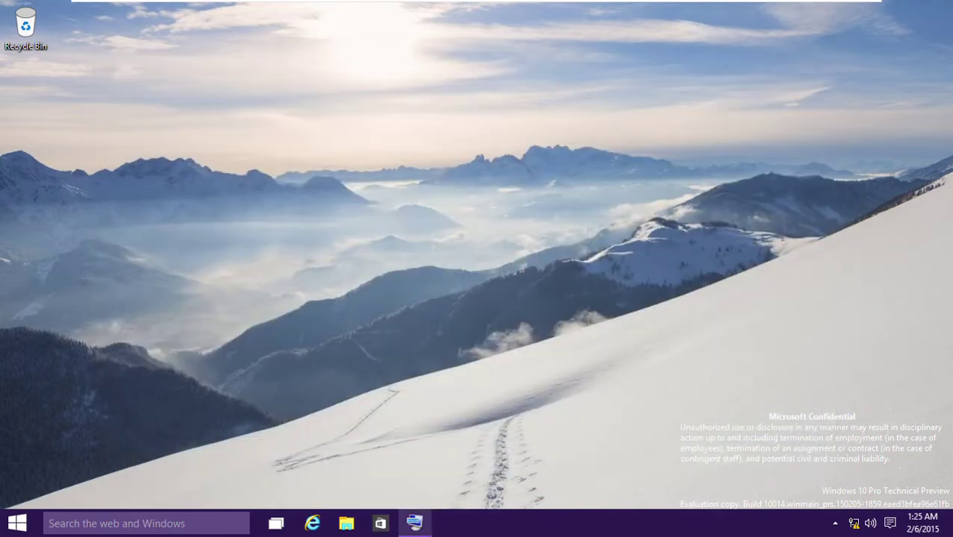
- Lock the computer using the On-Screen Keyboard, then minimize the keyboard and dismiss the lock screen
click(417, 524)
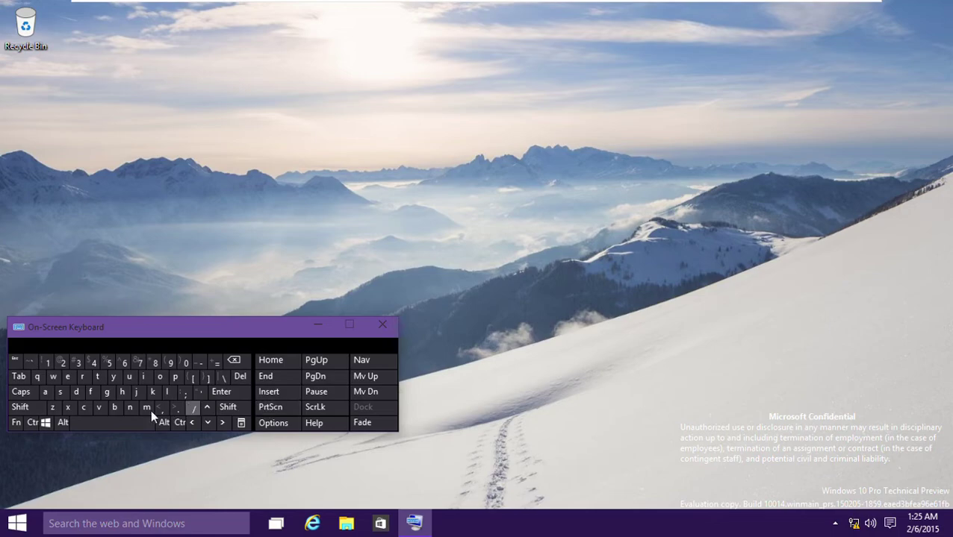
click(47, 423)
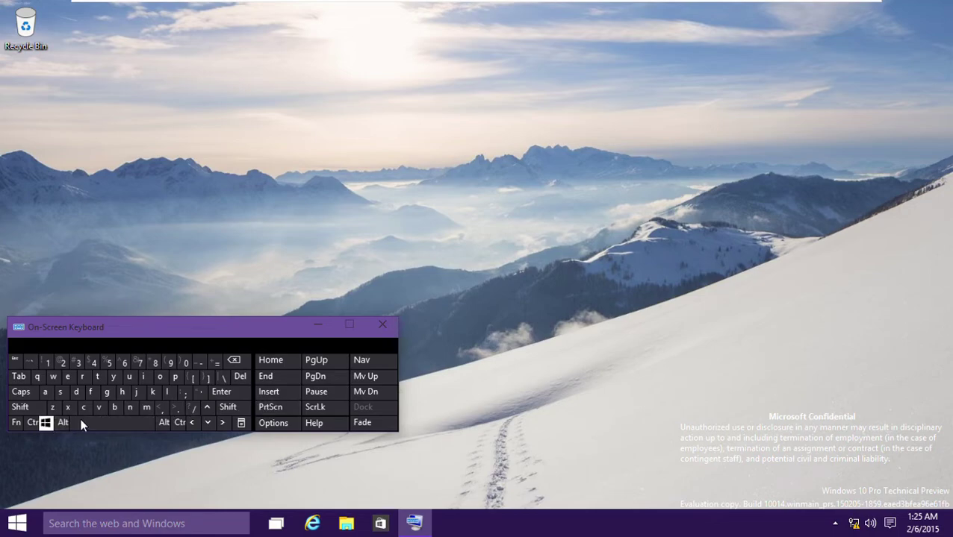
click(170, 391)
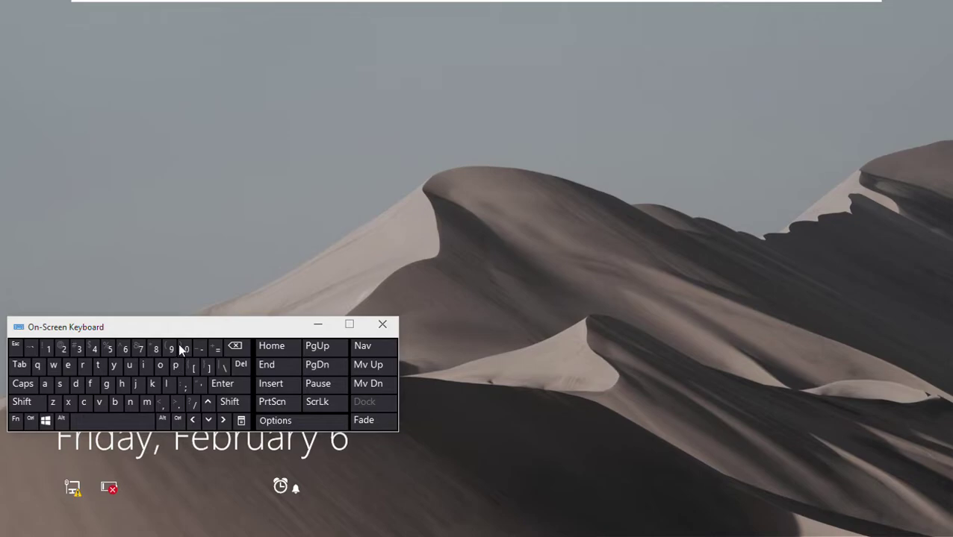
click(318, 324)
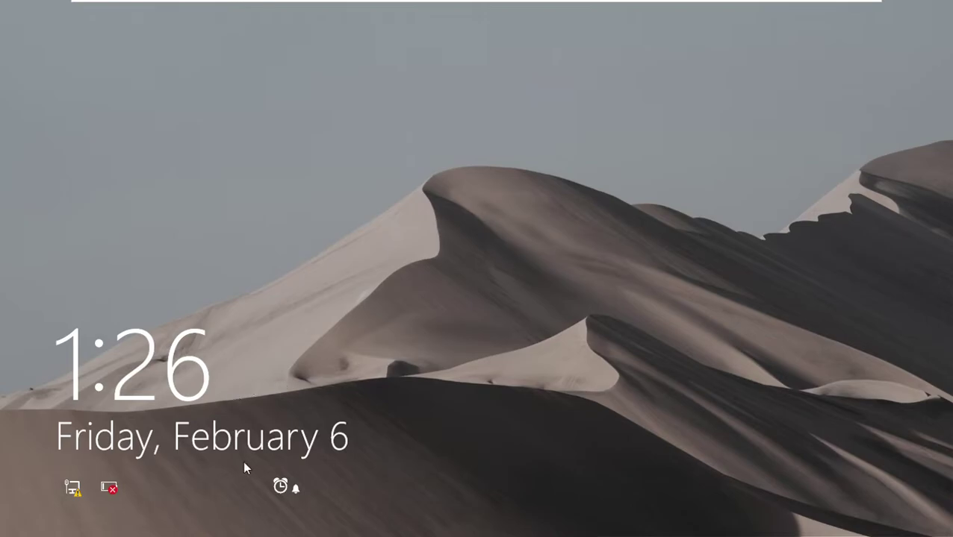
click(116, 484)
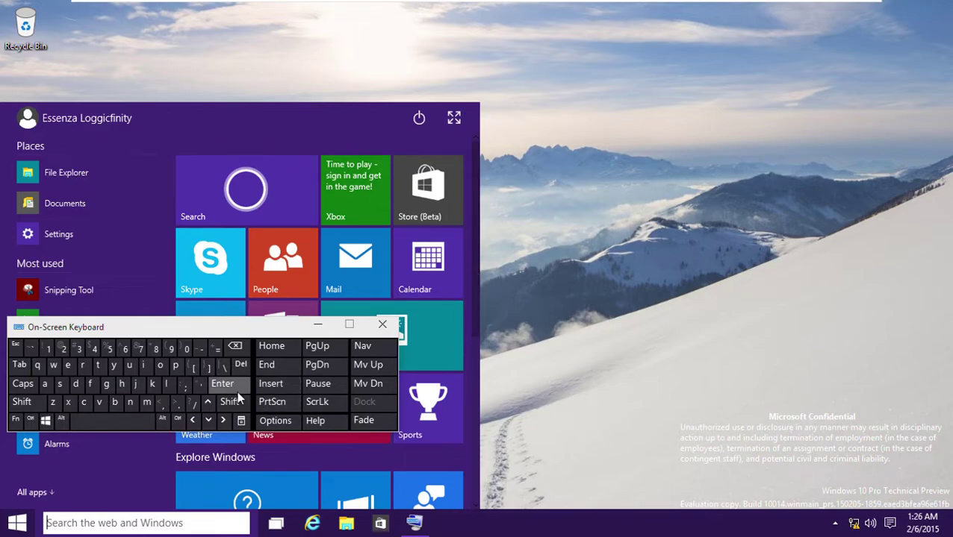
- Save a full-screen screenshot with the On-Screen Keyboard and open the image from the Screenshots folder
click(46, 421)
click(294, 405)
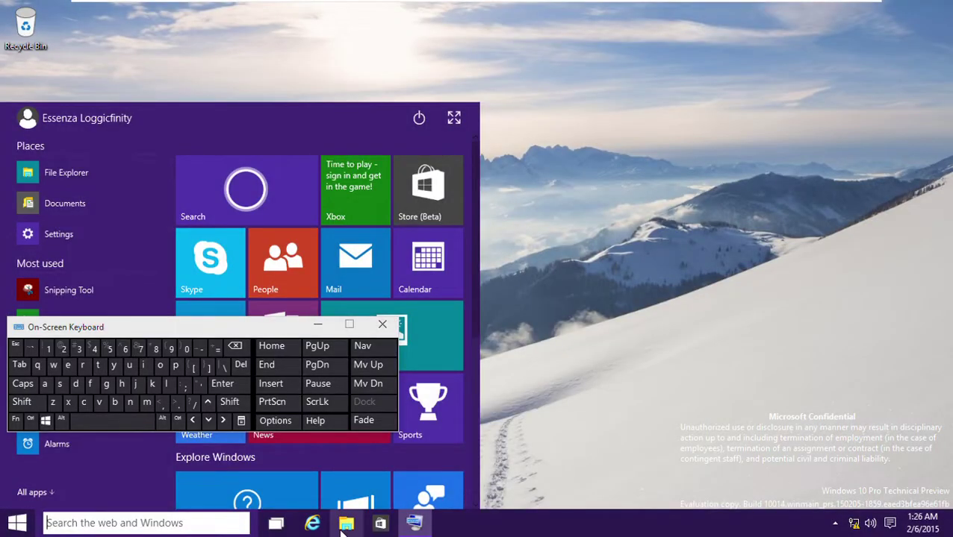
click(345, 526)
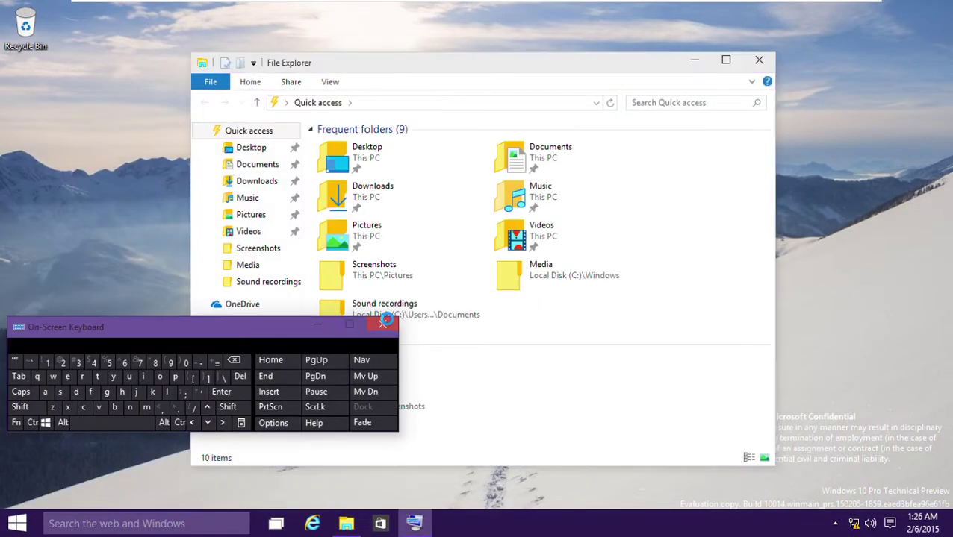
click(384, 323)
double_click(381, 282)
double_click(350, 165)
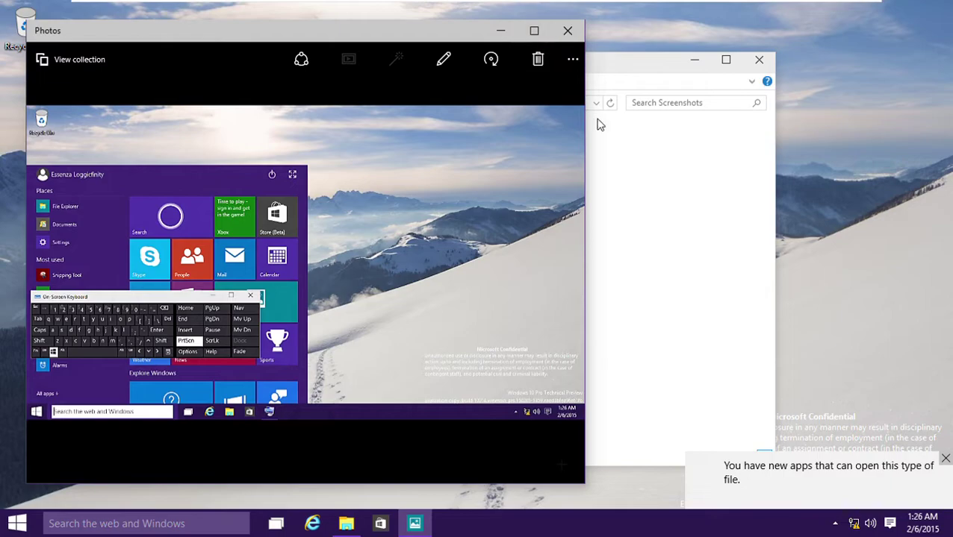
- Examine the captured screenshot in a maximized Photos window, zooming in and out, and close the viewer
click(945, 459)
click(533, 31)
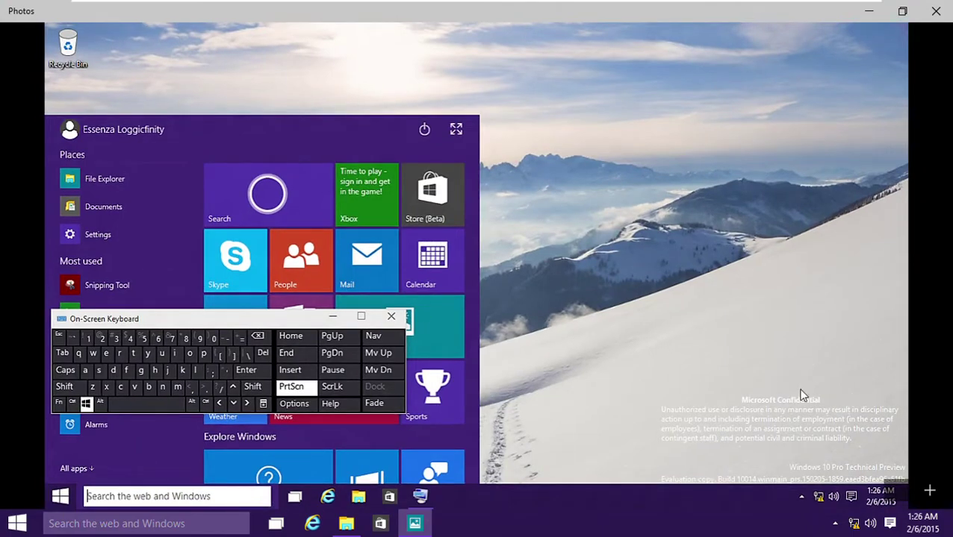
click(930, 491)
click(932, 493)
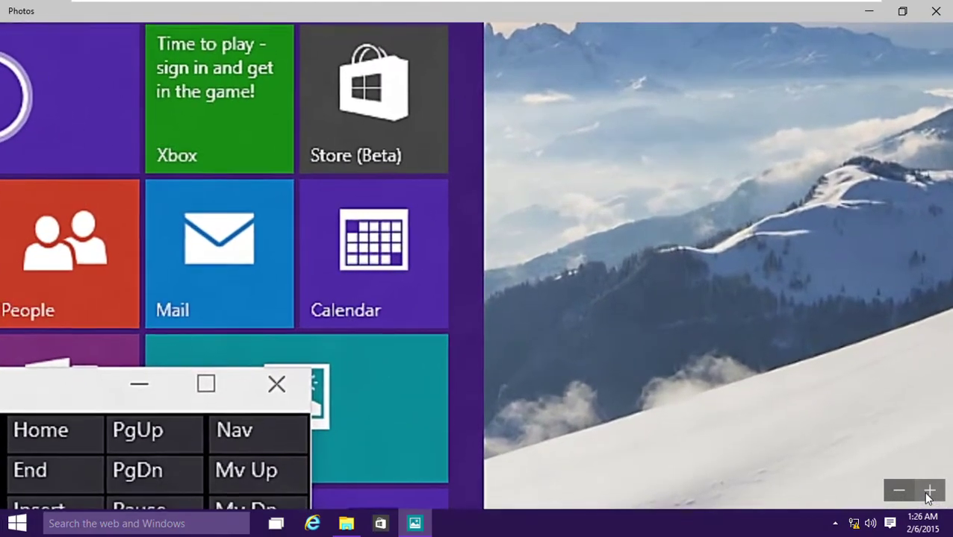
drag(735, 390, 716, 283)
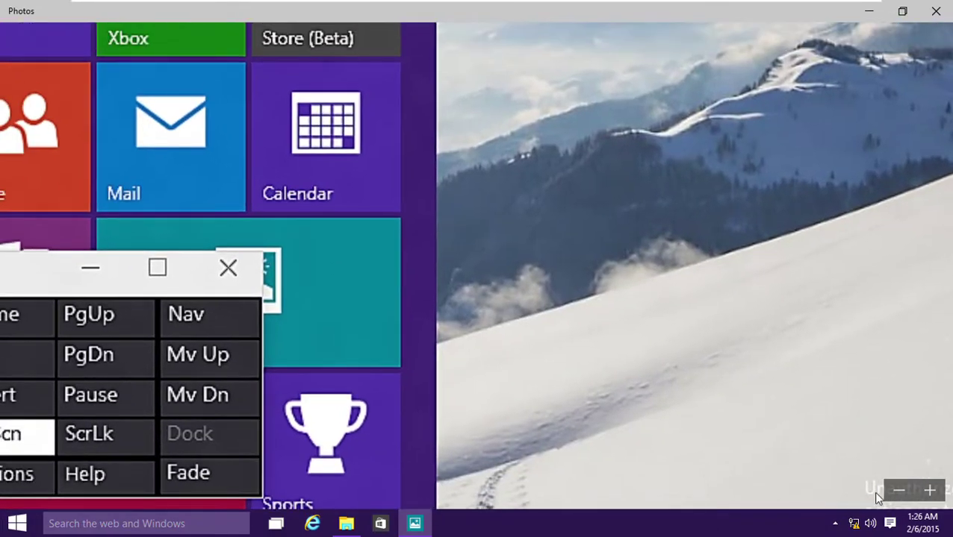
click(899, 490)
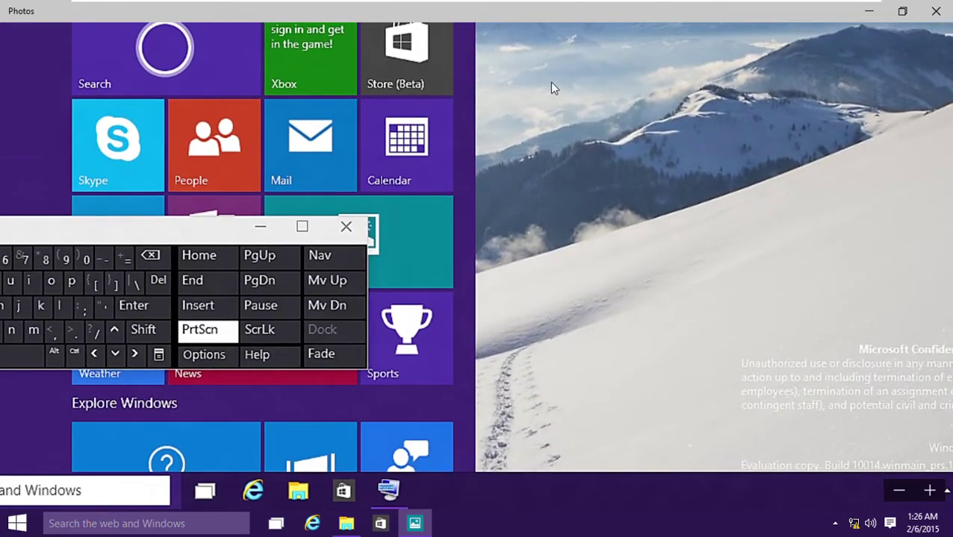
scroll(549, 88, up, 3)
scroll(507, 287, down, 1)
scroll(505, 281, down, 2)
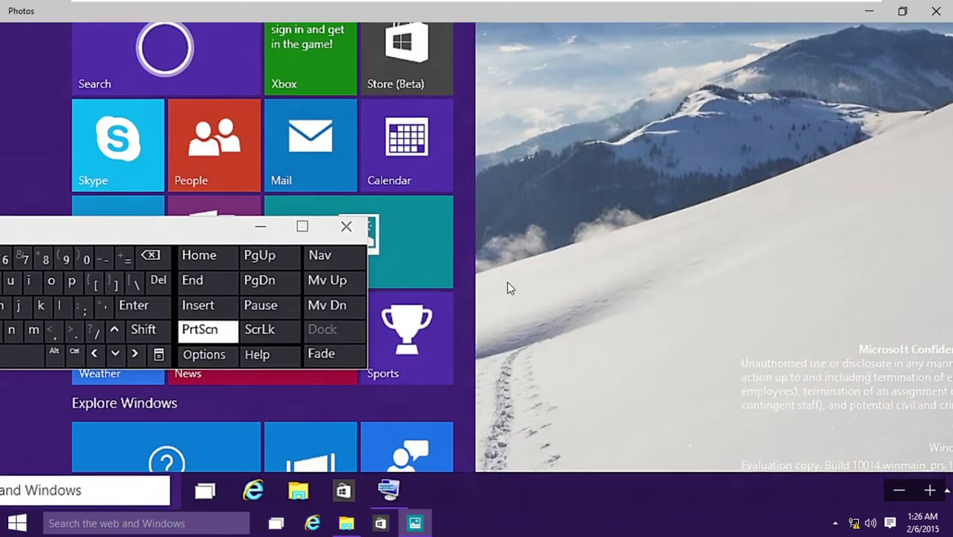
click(897, 489)
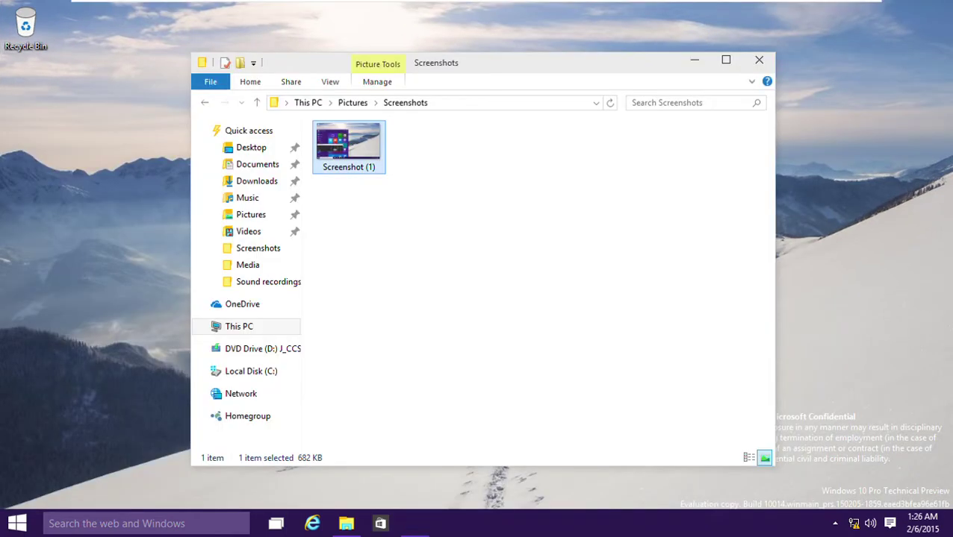
click(935, 11)
- Look through the Media, Sound recordings, Downloads, Music, Videos and Pictures folders in File Explorer
click(250, 265)
click(256, 286)
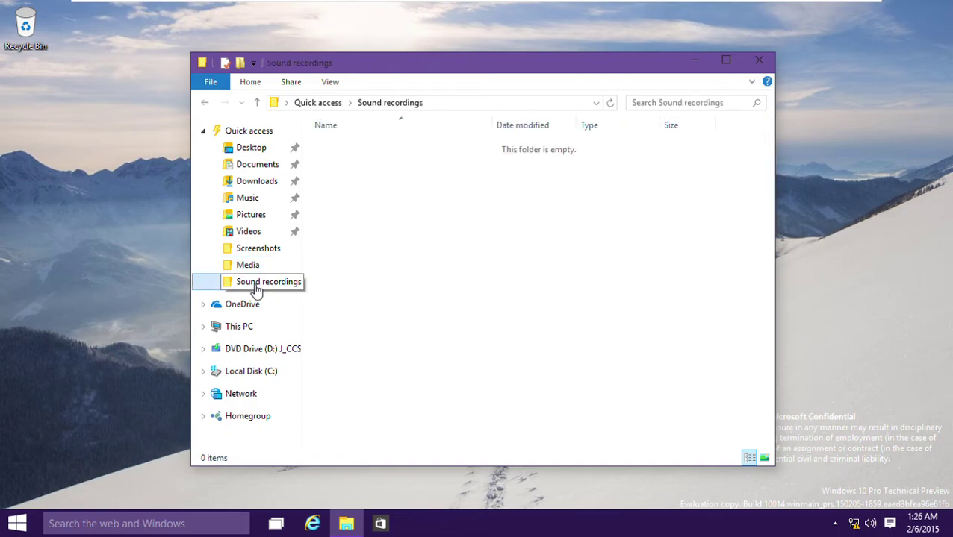
click(245, 185)
click(247, 199)
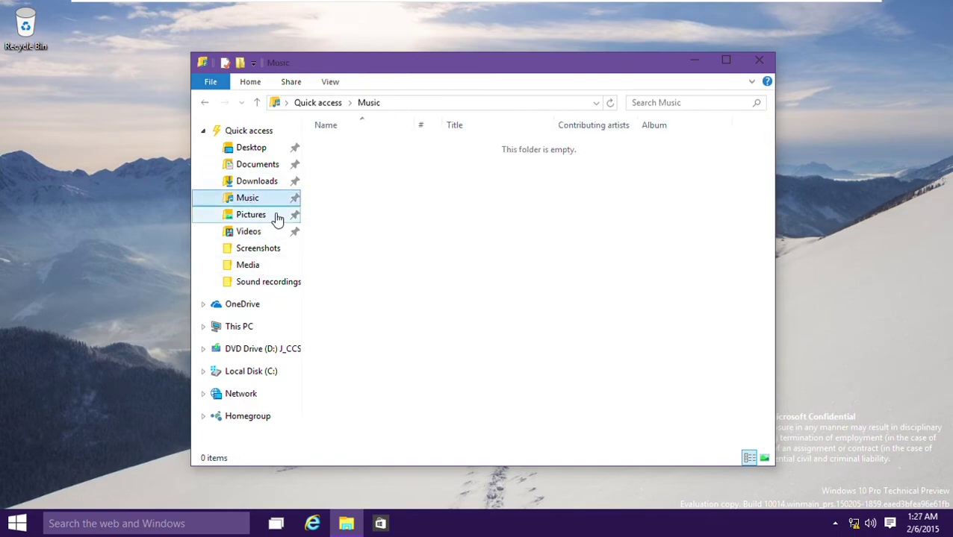
click(275, 215)
click(263, 185)
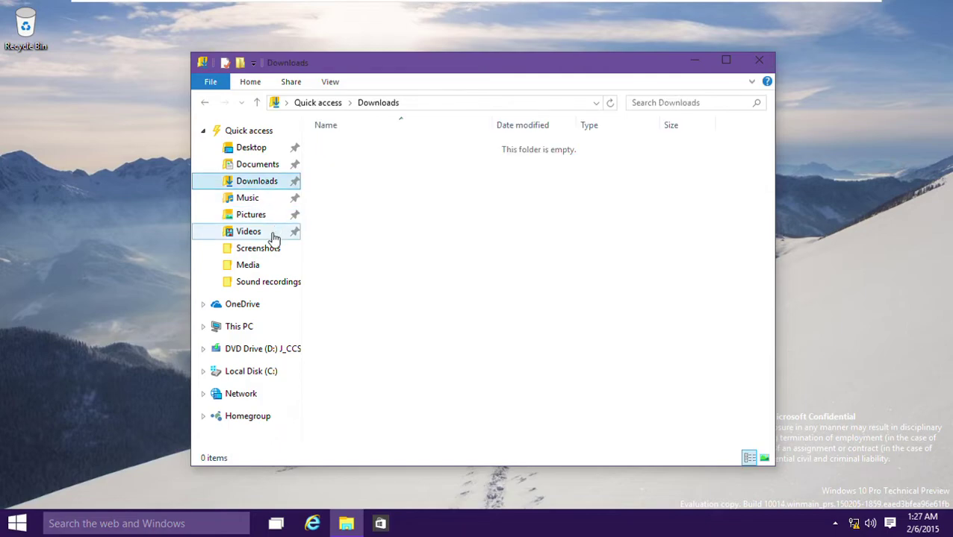
click(269, 233)
click(262, 219)
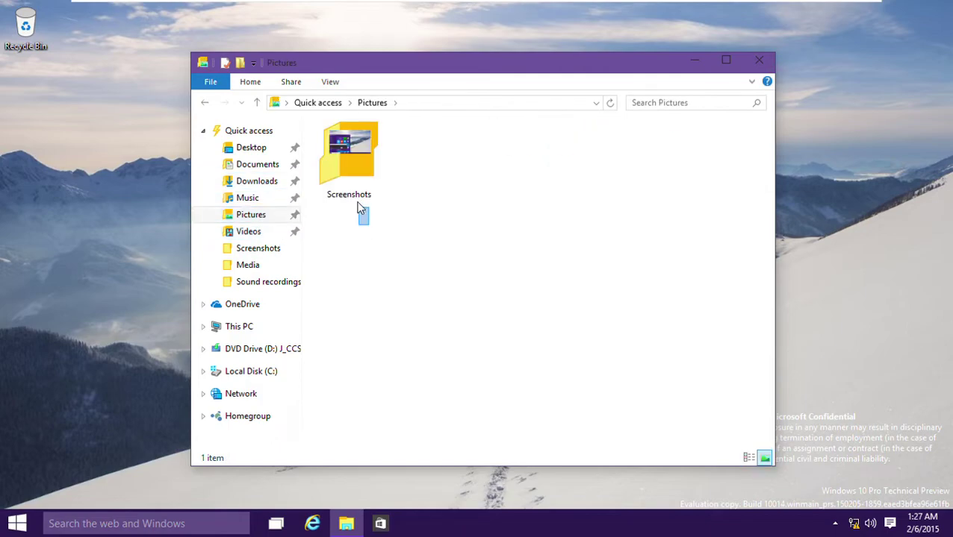
- Delete everything in the Screenshots folder and empty the Recycle Bin
double_click(357, 196)
key(ctrl+a)
key(Delete)
key(alt+F4)
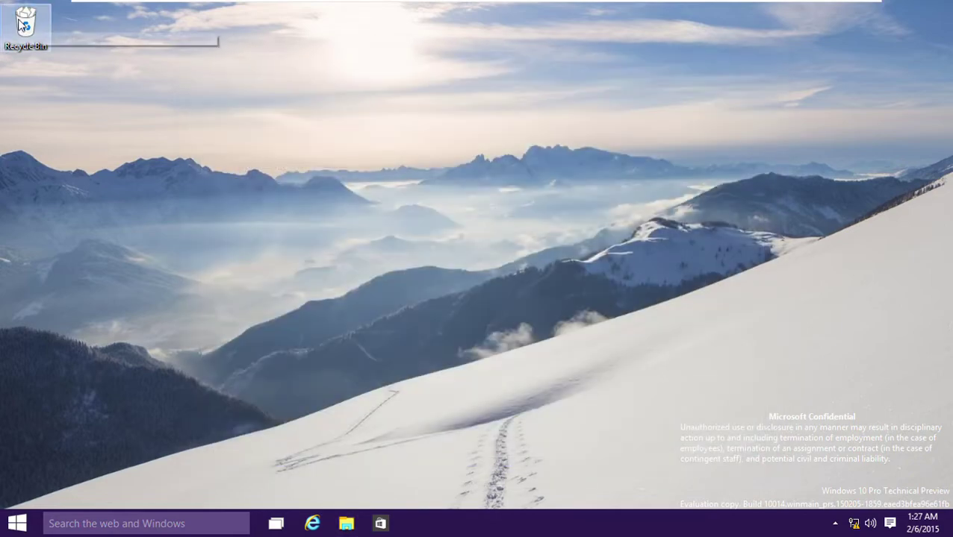
right_click(20, 23)
click(51, 60)
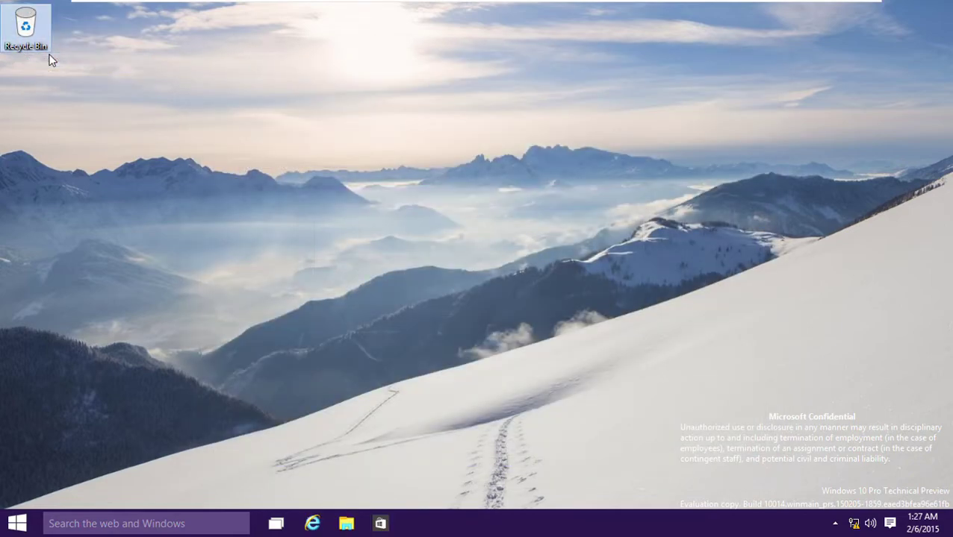
- Launch the non-beta Store app from the full app list and display it in full screen
click(17, 523)
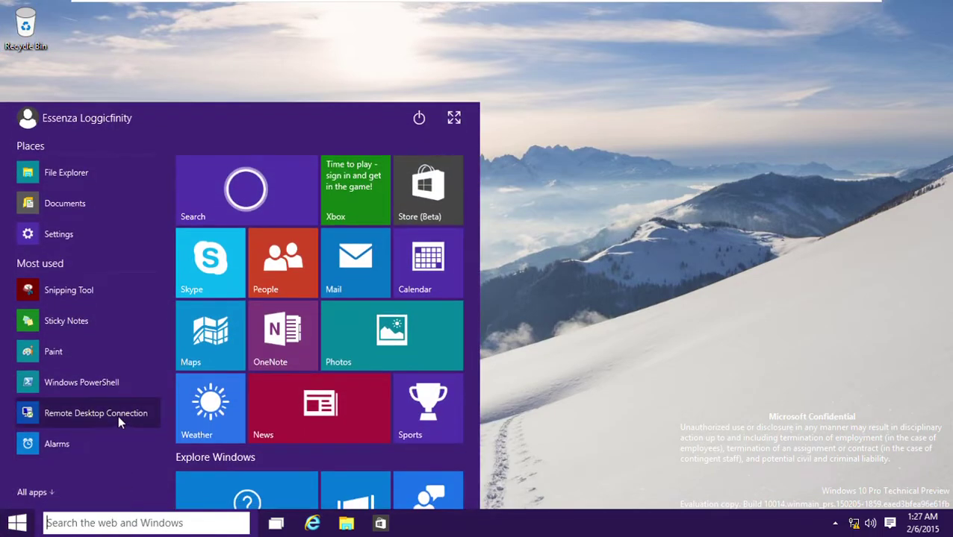
click(47, 492)
scroll(59, 462, down, 5)
scroll(59, 461, down, 5)
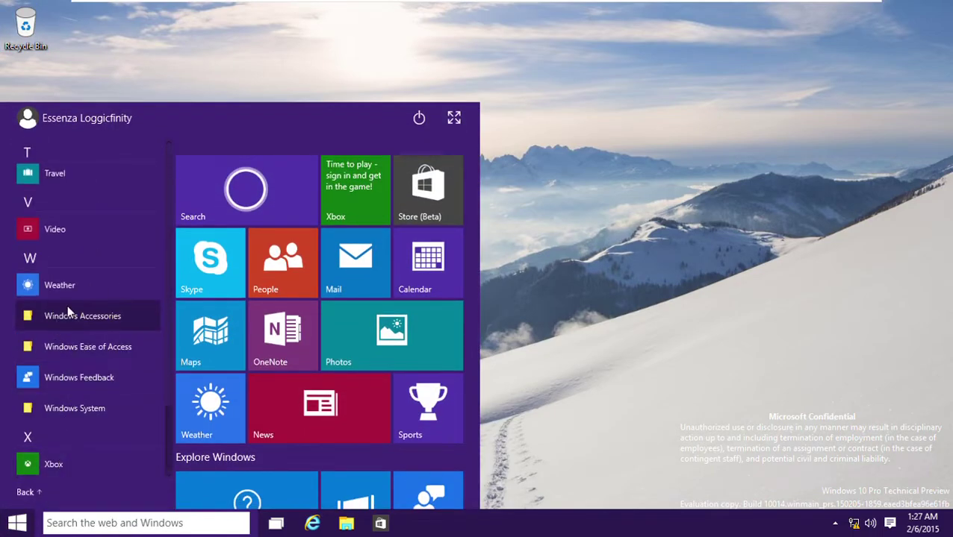
scroll(67, 305, up, 3)
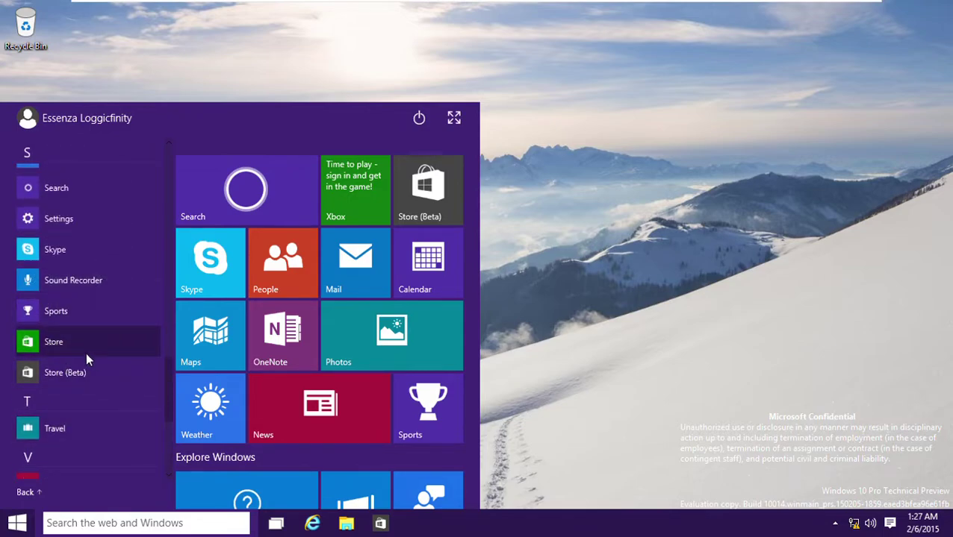
click(86, 352)
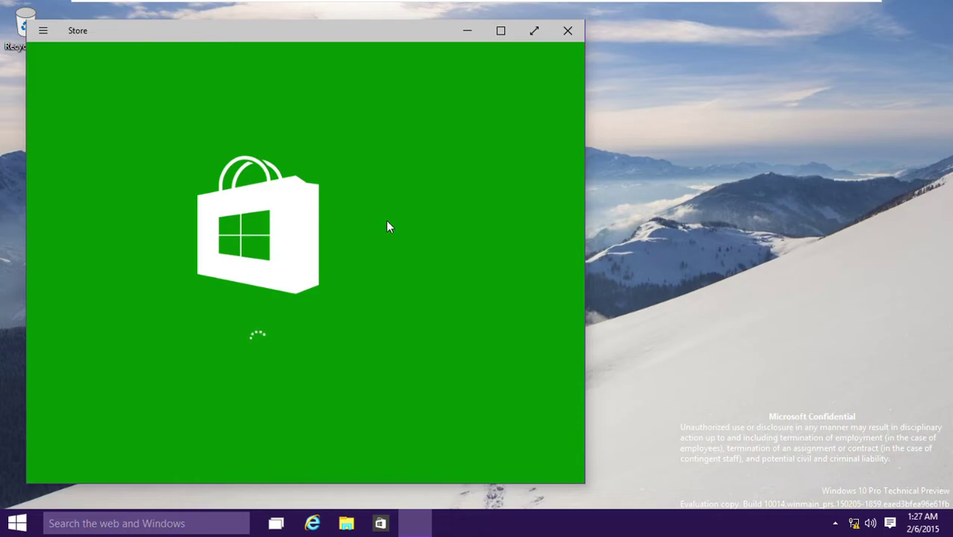
click(534, 30)
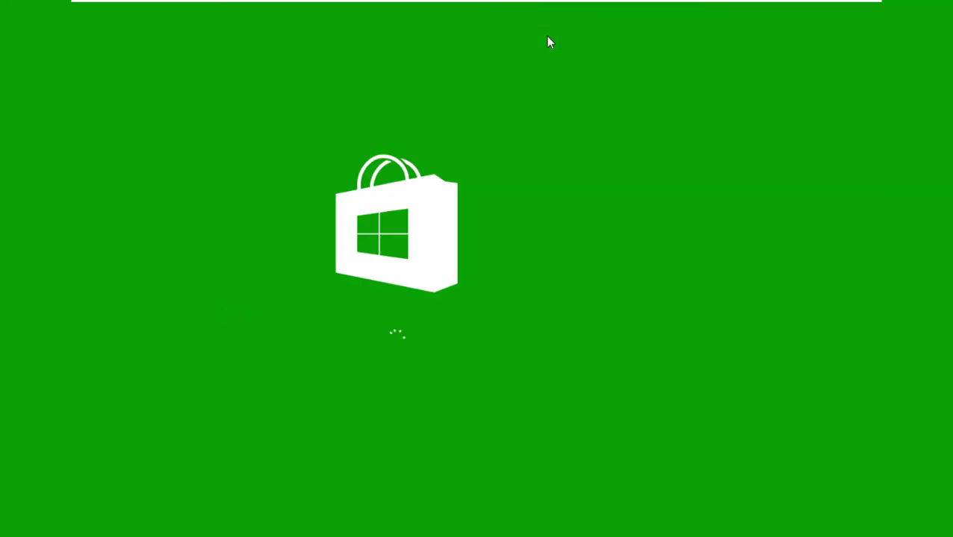
mouse_move(415, 526)
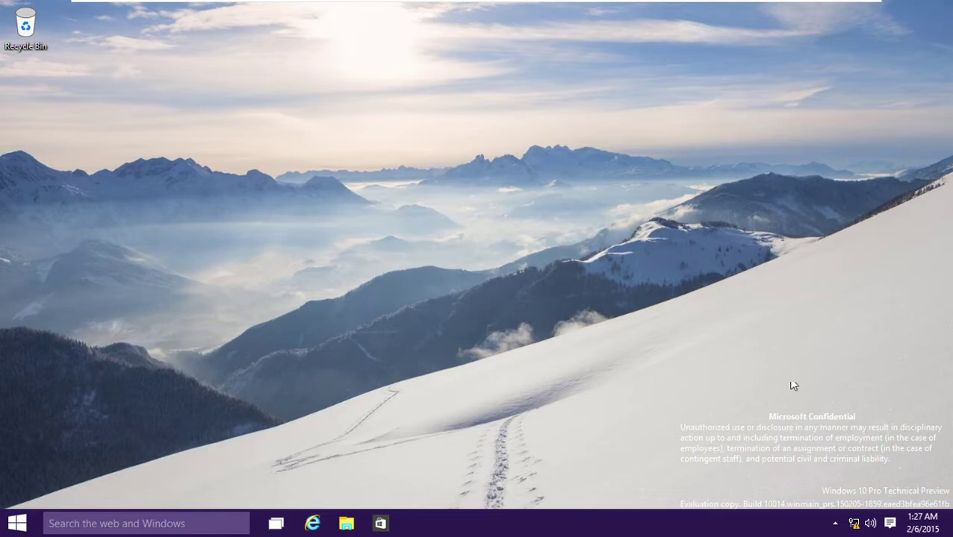
- Open the desktop's Personalization settings and go through Appearance and Personalization to the installed fonts
right_click(471, 348)
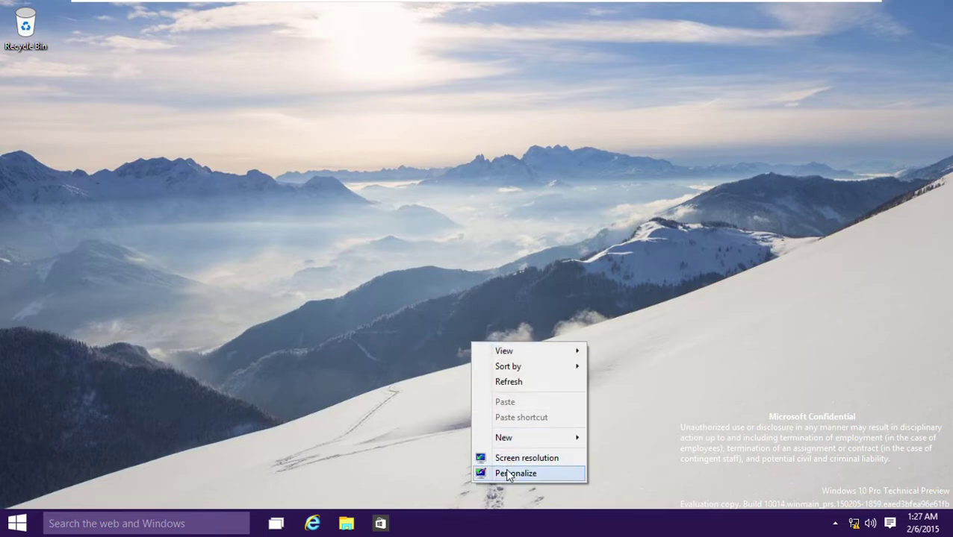
mouse_move(510, 439)
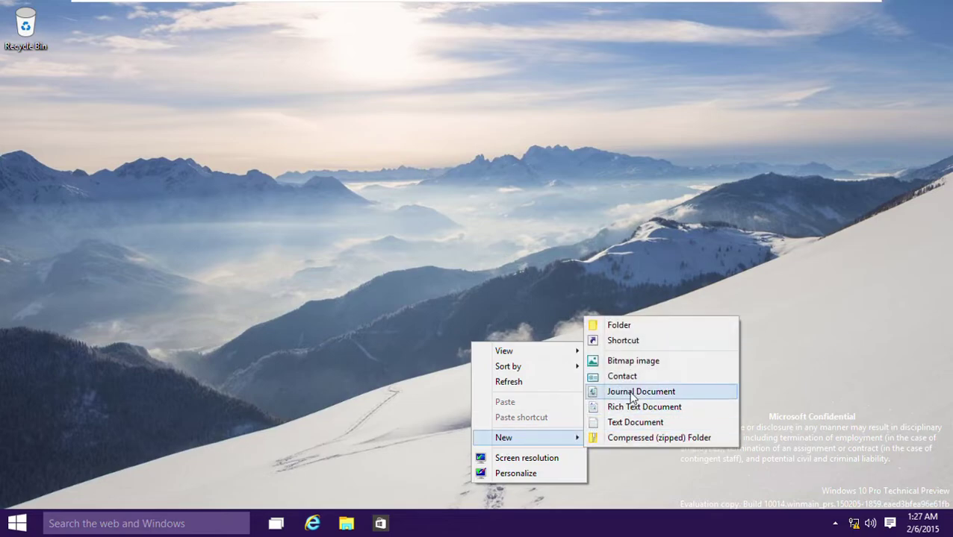
click(525, 475)
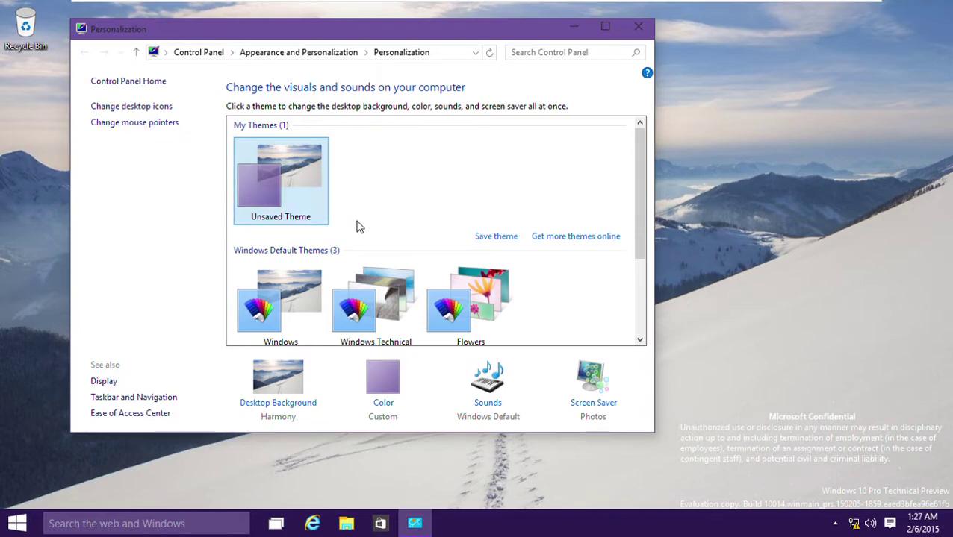
click(252, 53)
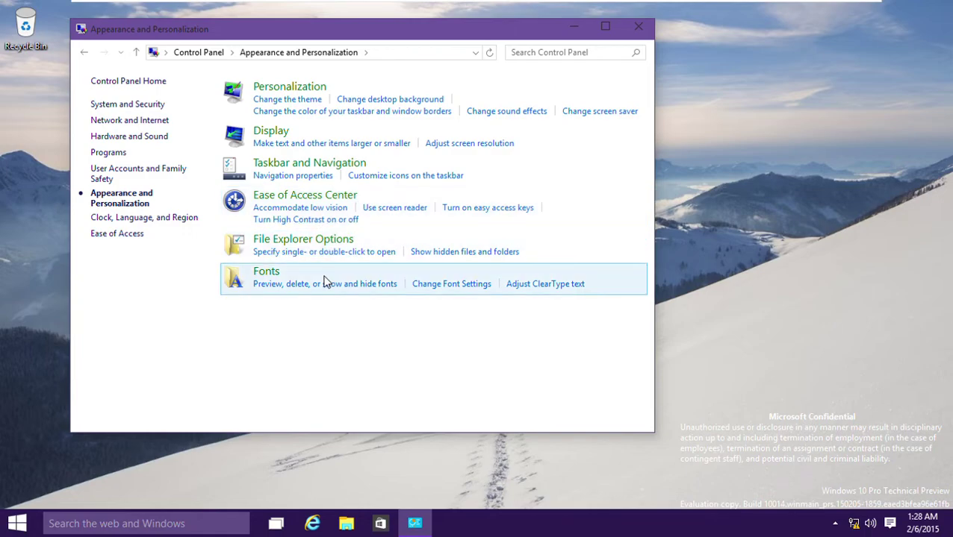
click(324, 282)
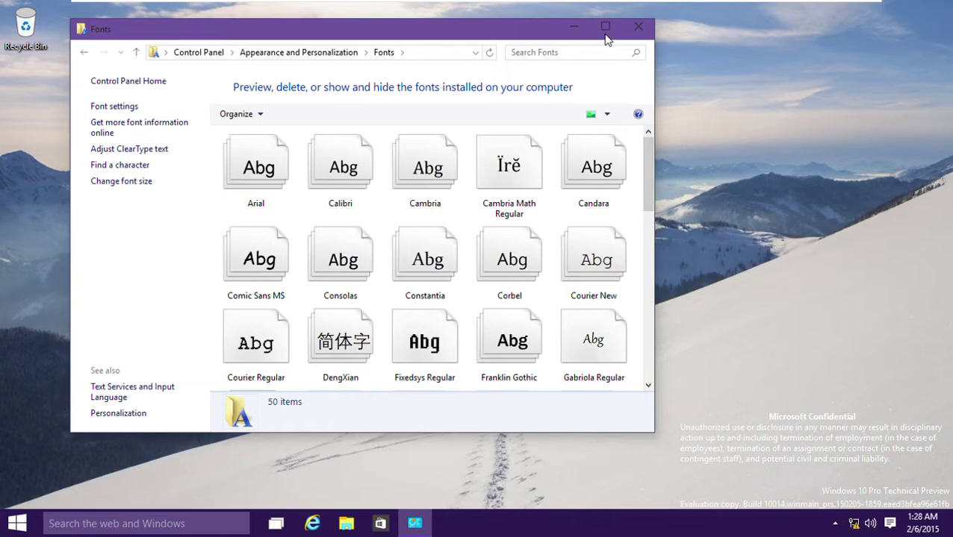
- Maximize the Fonts window and look through the whole collection of installed fonts down to the end and back up
click(605, 30)
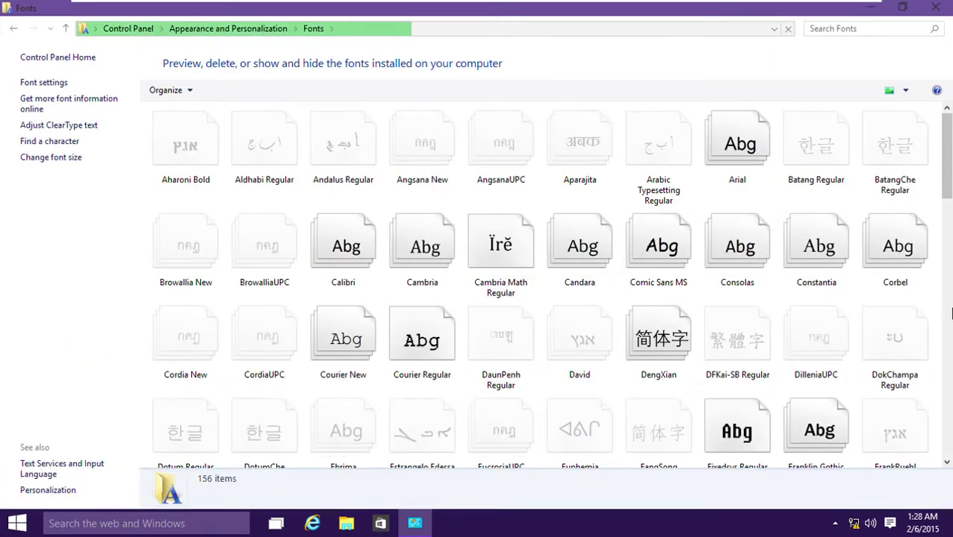
key(Down)
key(Down)
key(Down)
key(Down)
key(Down)
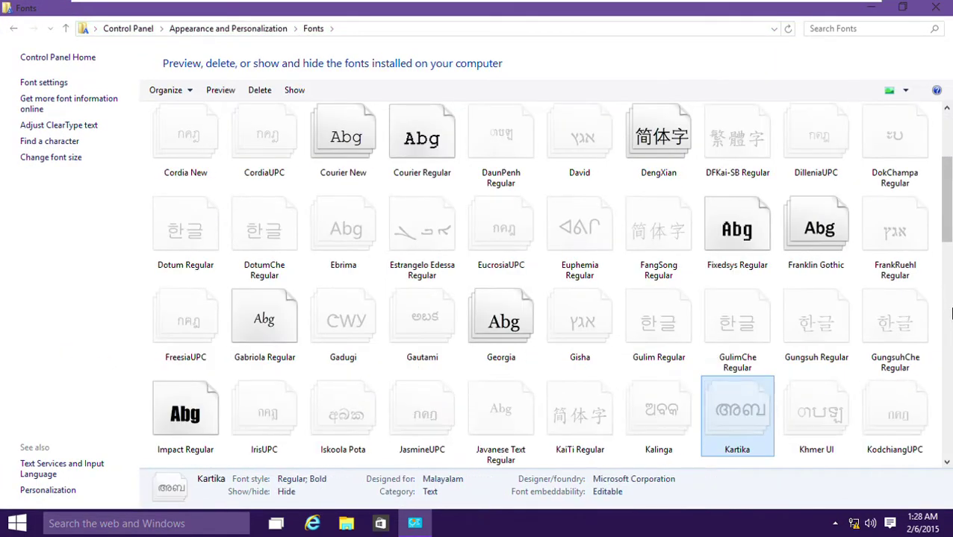
key(Down)
key(Down)
key(Down)
key(Down)
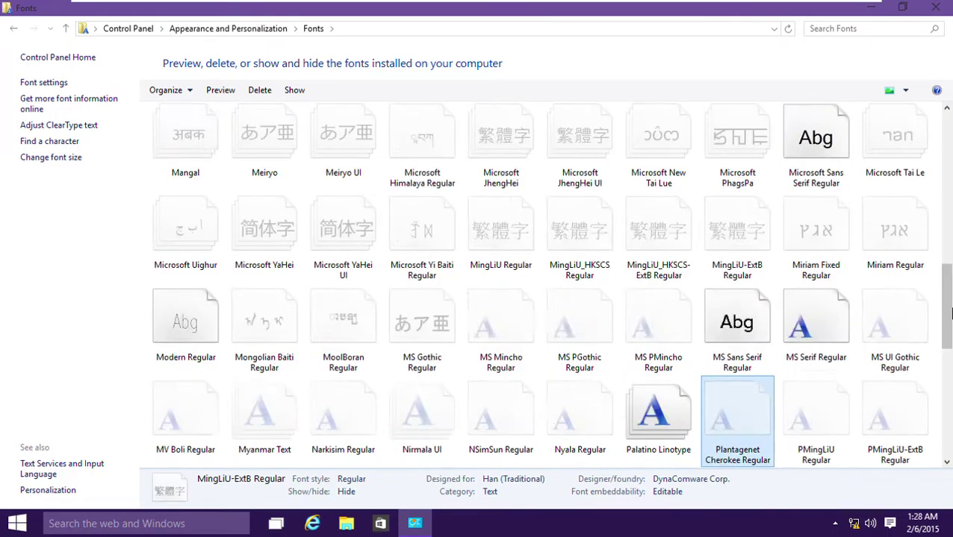
key(Down)
key(Down)
key(Down)
key(Down)
key(Down)
key(Up)
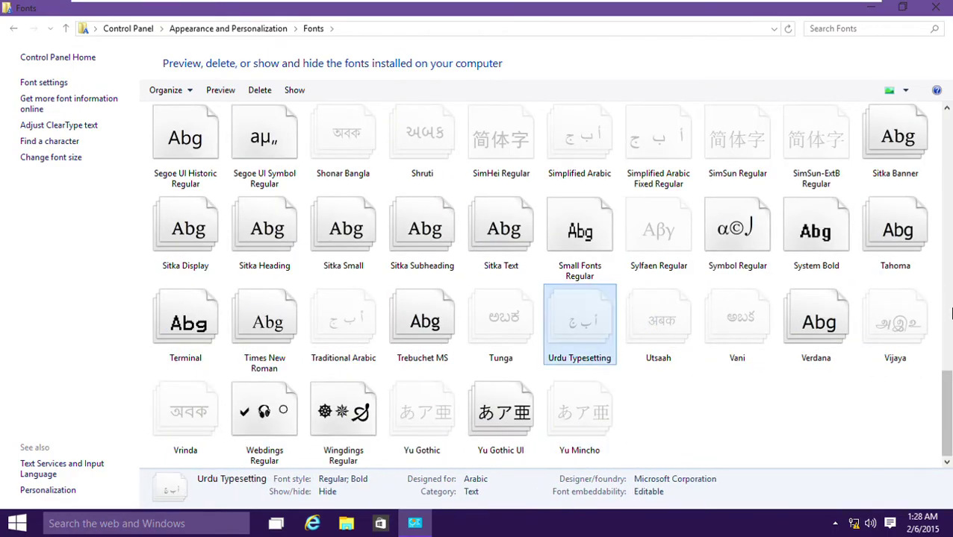
key(Up)
key(Up)
key(Up)
key(Up)
key(Up)
key(Up)
key(Up)
key(Up)
key(Up)
key(Up)
key(Up)
key(Up)
key(Up)
key(Up)
key(Up)
key(Up)
key(Up)
key(Up)
key(Up)
key(Up)
- Leave the fonts for Appearance and Personalization and go up to the Control Panel's main page
key(BackSpace)
key(Down)
key(Down)
key(Down)
key(Down)
key(Down)
key(Return)
key(BackSpace)
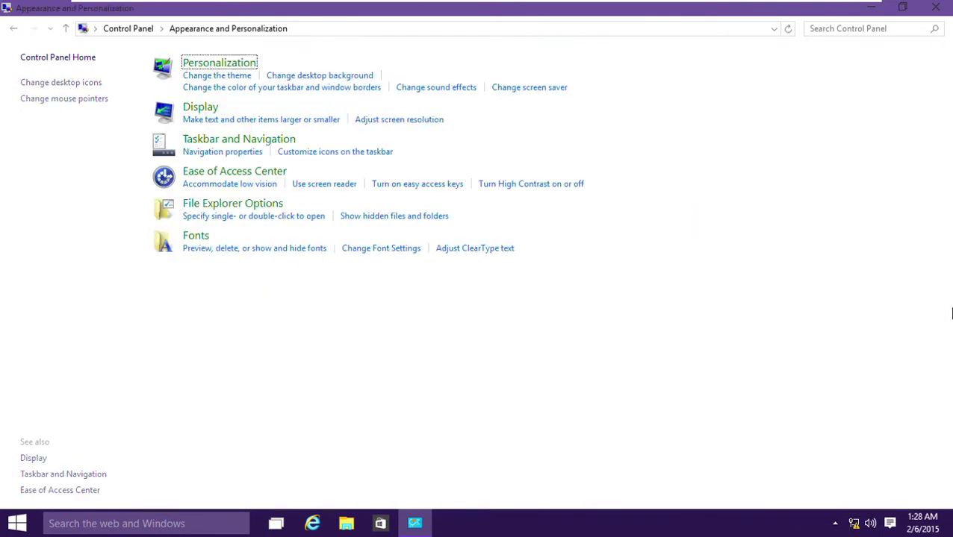
key(Return)
key(BackSpace)
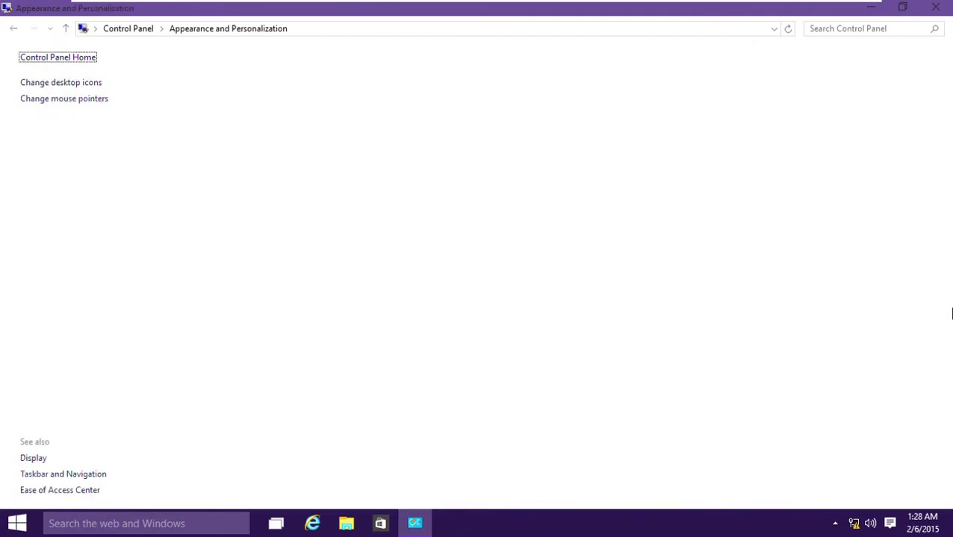
click(131, 31)
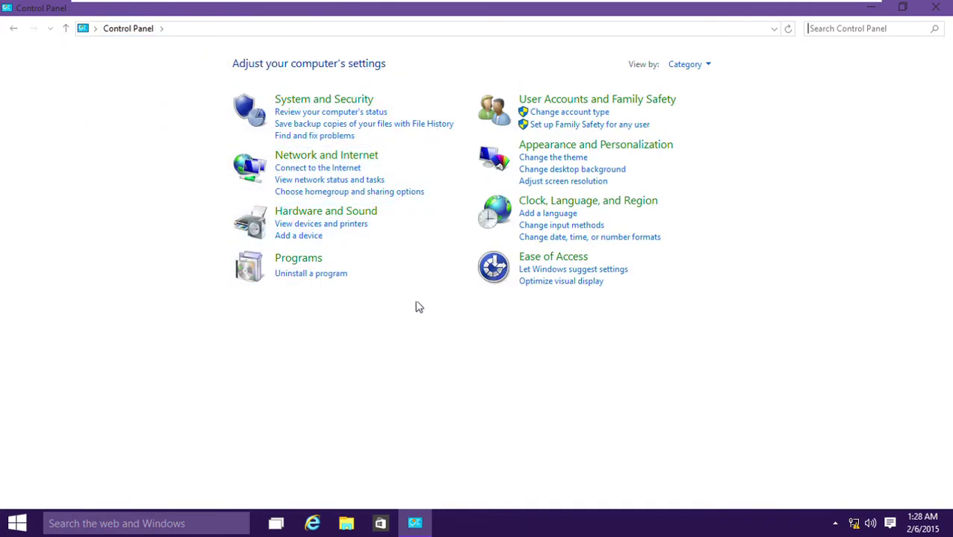
- Open the Region settings under Clock, Language, and Region and look through the Formats, Location and Administrative pages
click(506, 230)
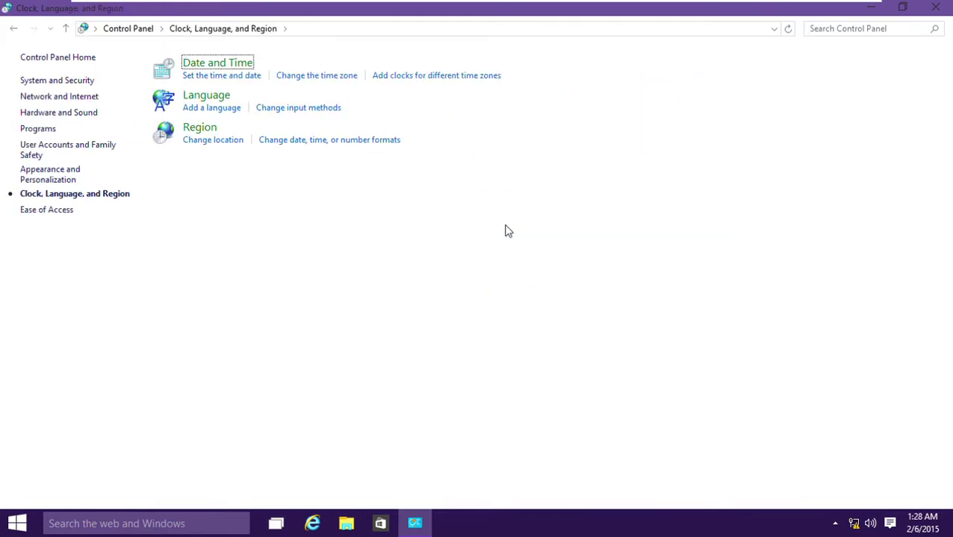
click(210, 133)
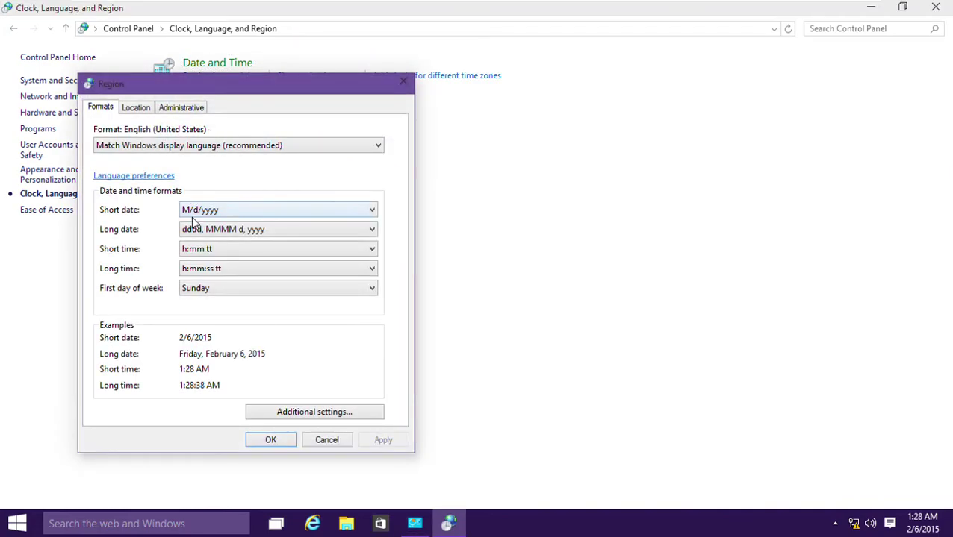
click(146, 109)
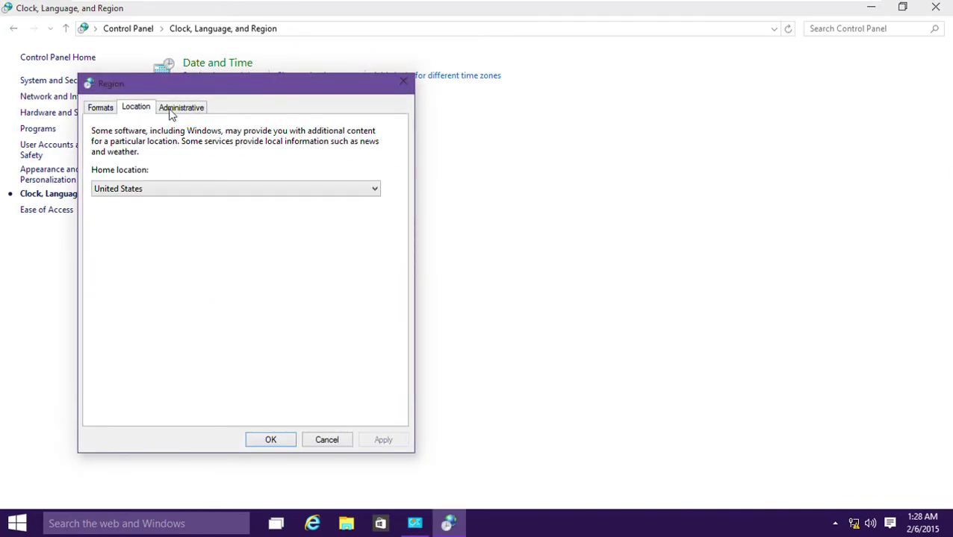
click(179, 110)
click(124, 111)
click(109, 112)
click(142, 110)
- Browse the available home locations from the end of the list to its beginning and dismiss the Region settings without changes
click(173, 189)
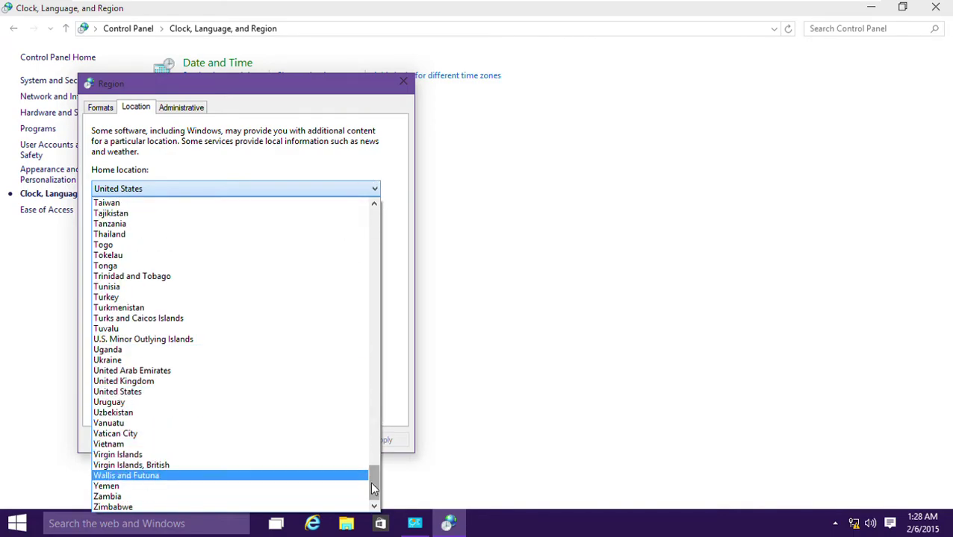
drag(374, 491, 375, 227)
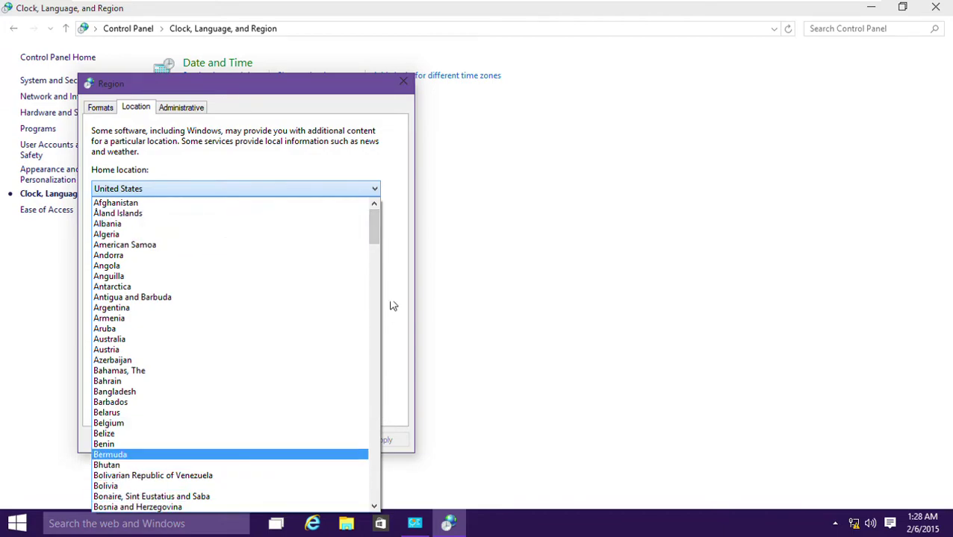
click(401, 350)
click(343, 441)
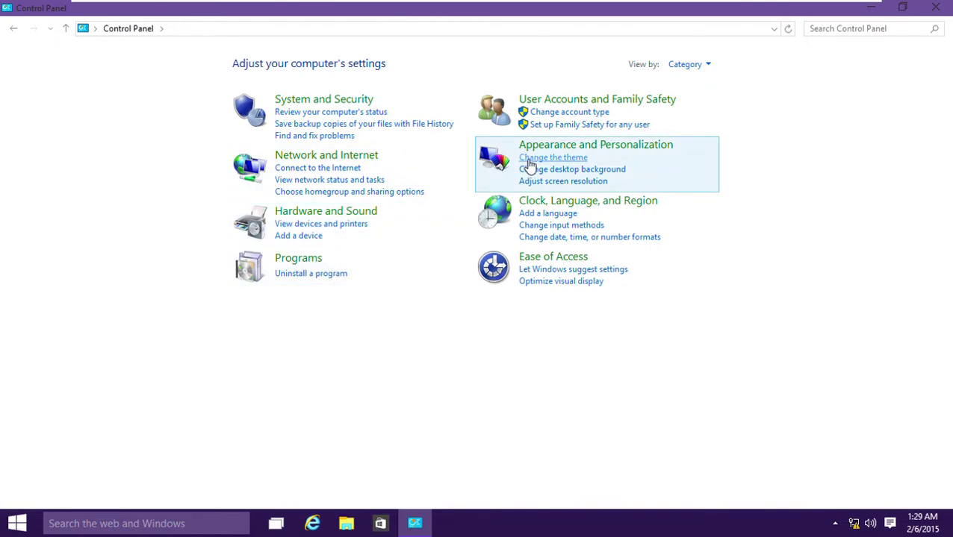
- Try to change the account type, view the details of the User Account Control request and decline it
click(558, 113)
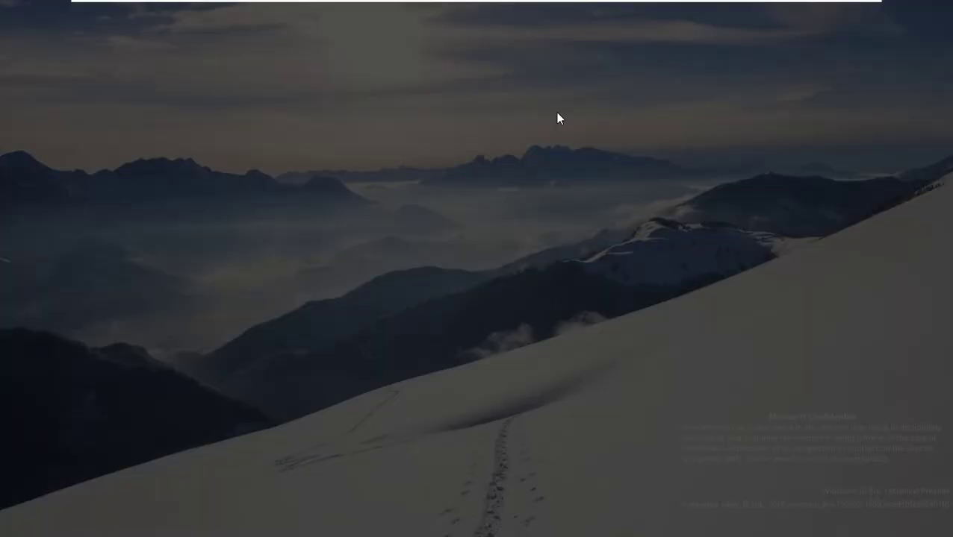
key(Tab)
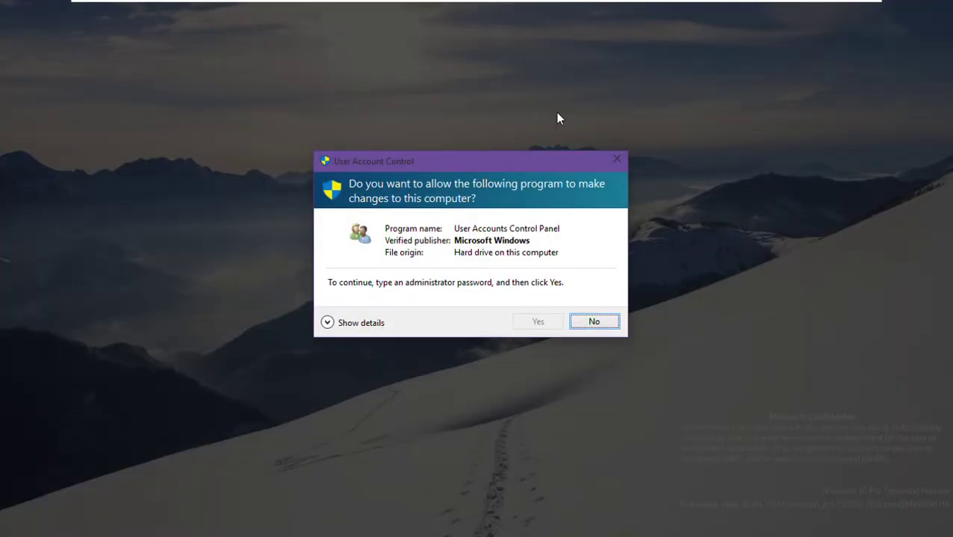
click(356, 322)
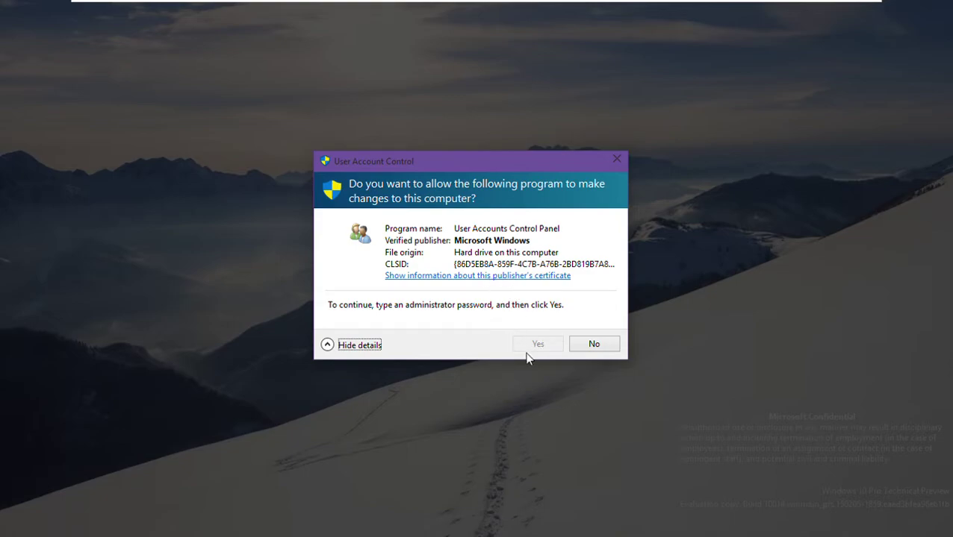
click(579, 346)
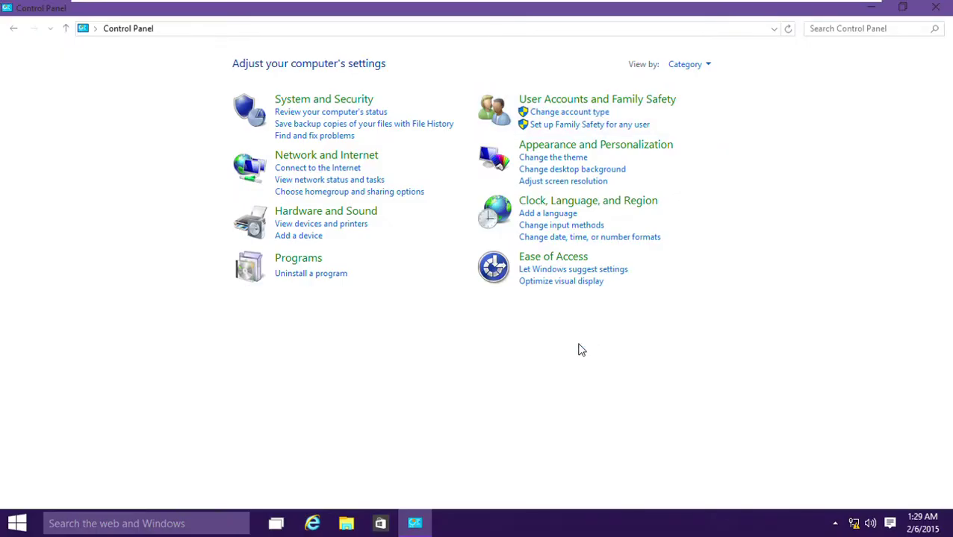
- Open Credential Manager from User Accounts and Family Safety and switch between the Windows and Web Credentials
click(506, 131)
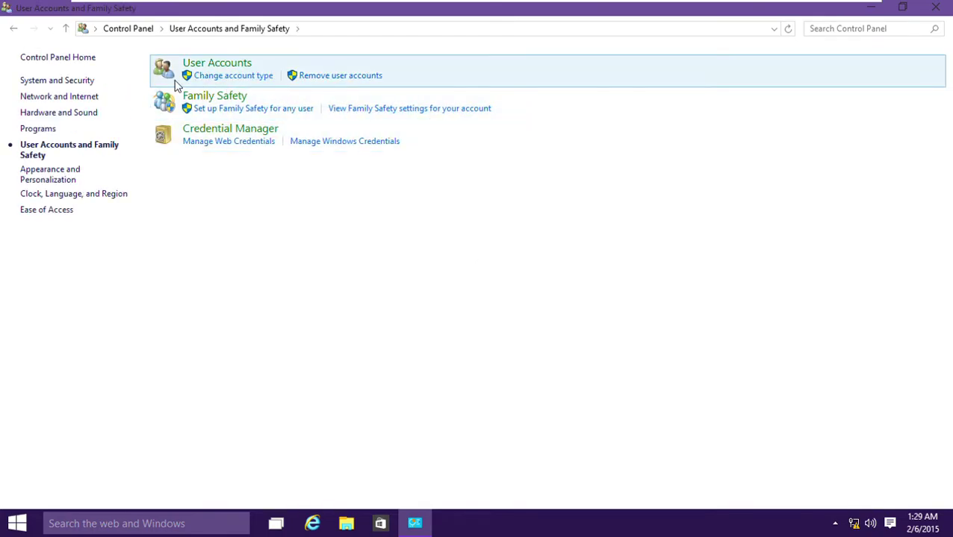
click(202, 137)
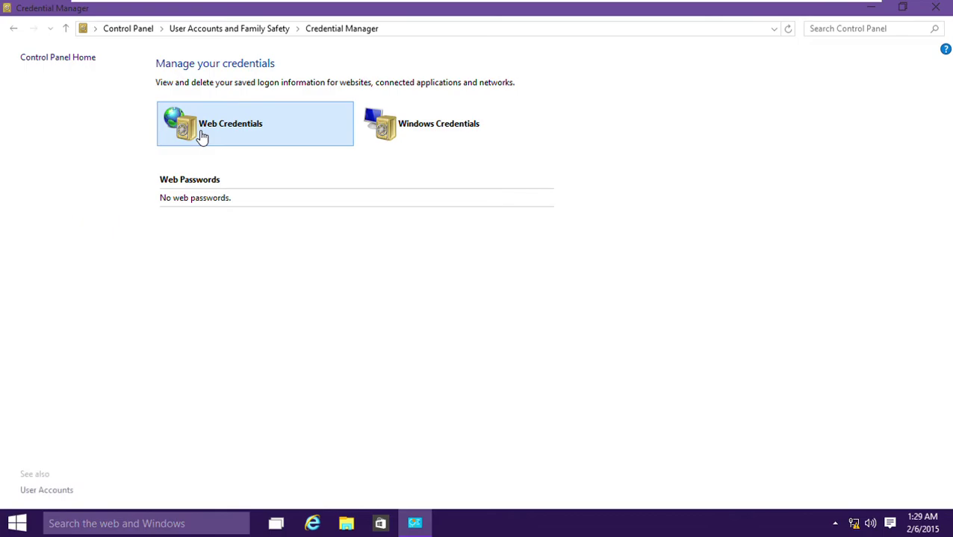
click(404, 126)
click(317, 124)
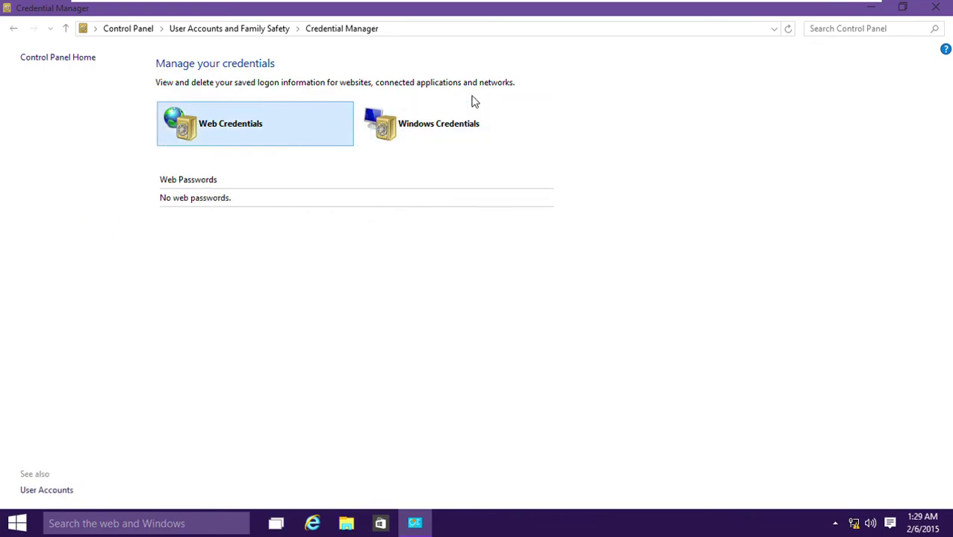
- View the forms for adding Windows, certificate-based and generic credentials without filling them in, and return to the Control Panel's main page
click(475, 140)
click(531, 198)
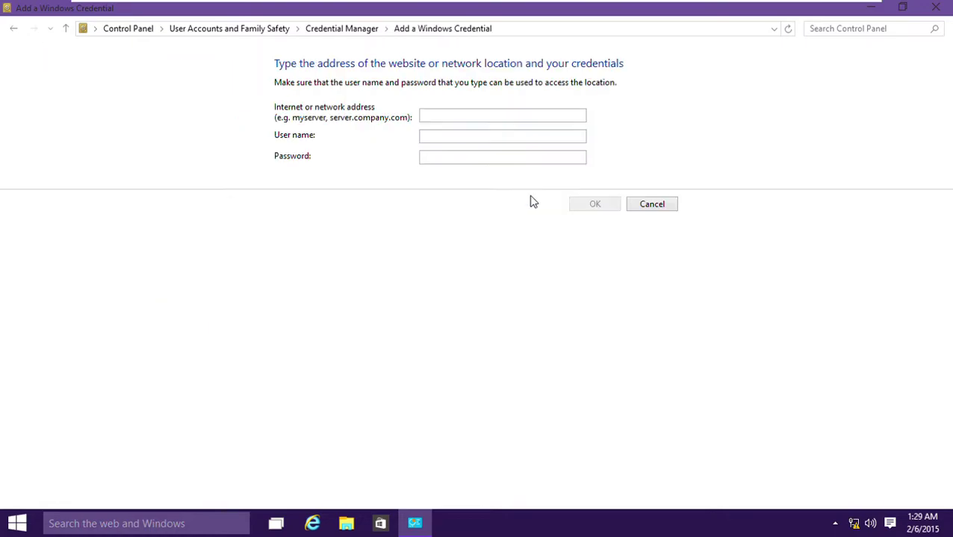
click(644, 208)
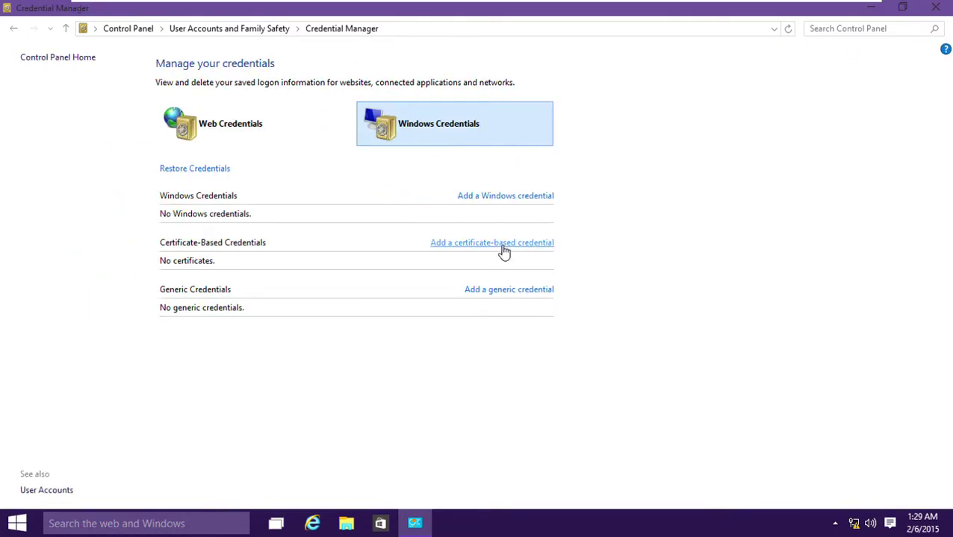
click(507, 249)
click(649, 222)
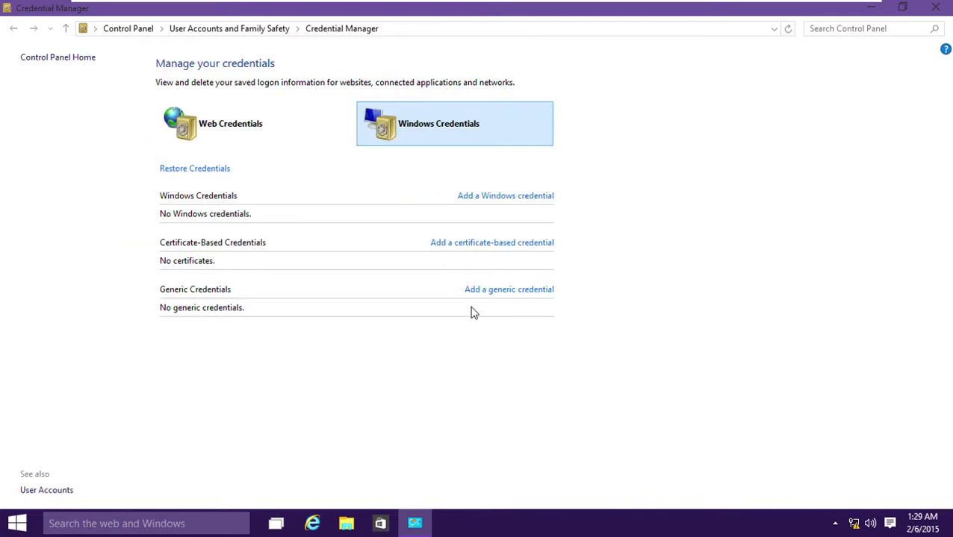
click(477, 290)
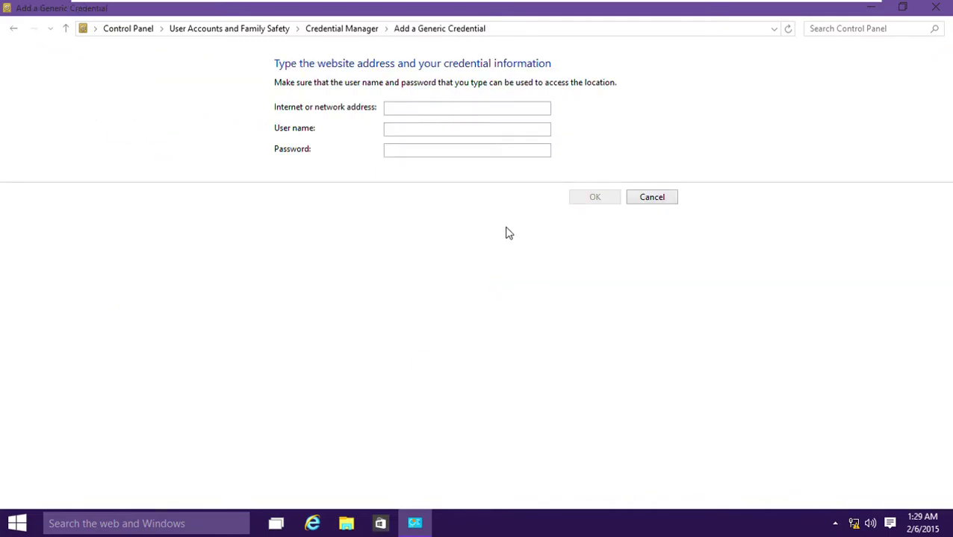
click(198, 32)
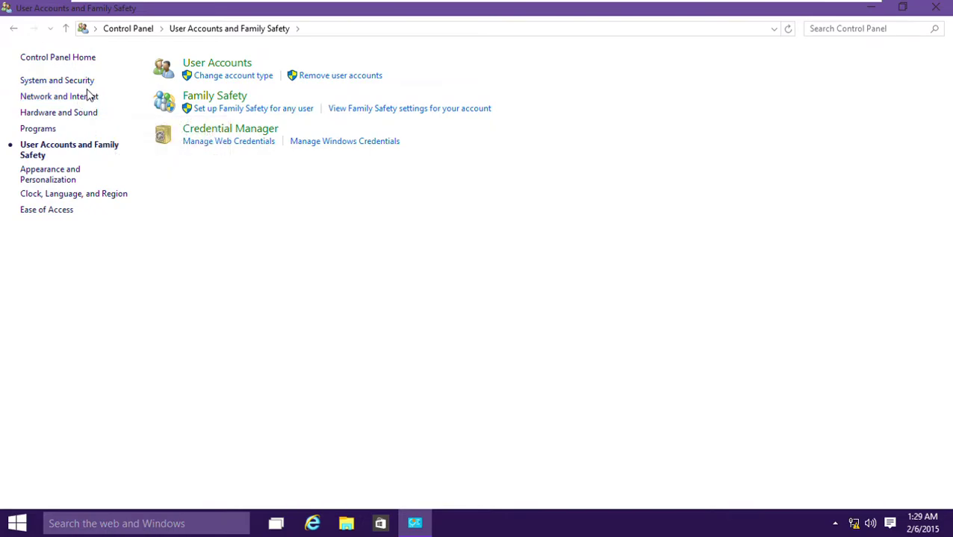
click(121, 31)
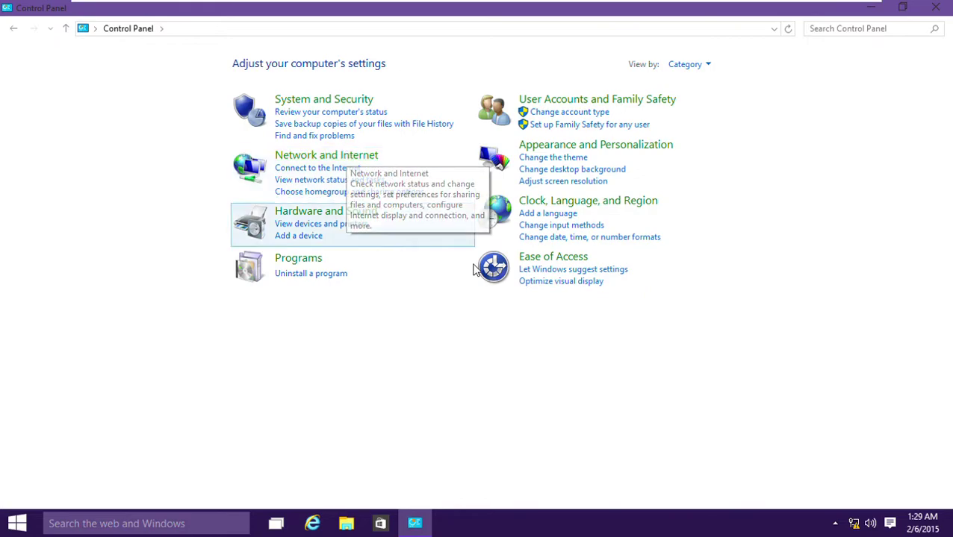
- Open the Network and Sharing Center's advanced sharing settings and expand the All Networks profile
click(336, 159)
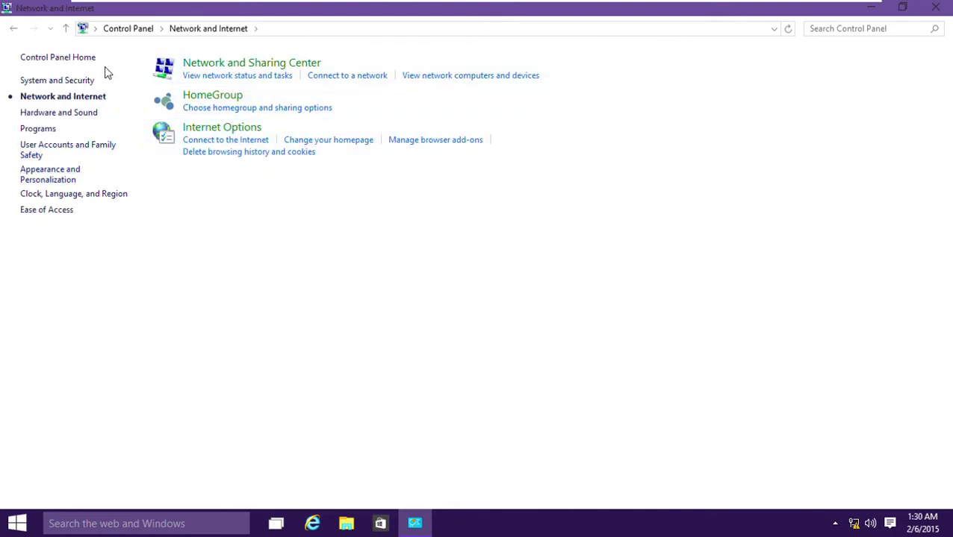
click(231, 64)
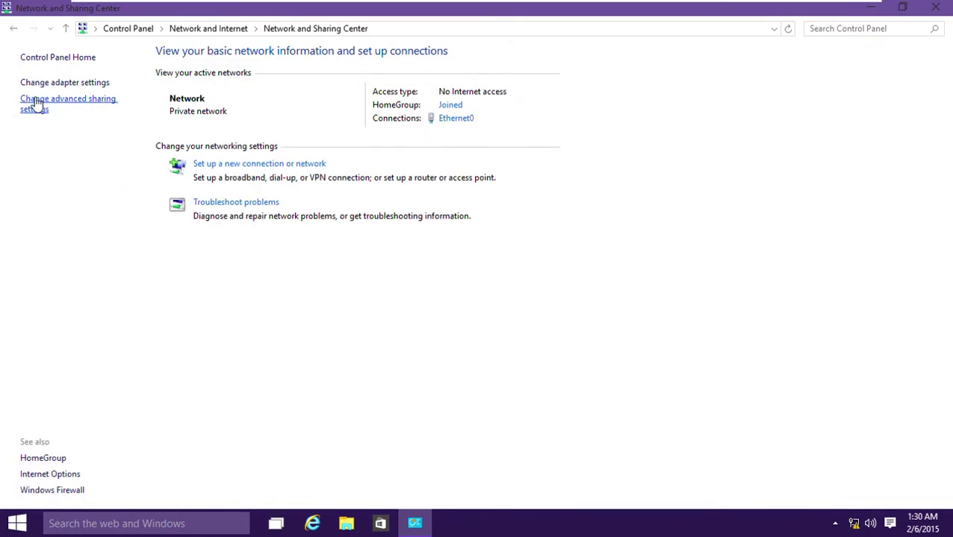
click(35, 104)
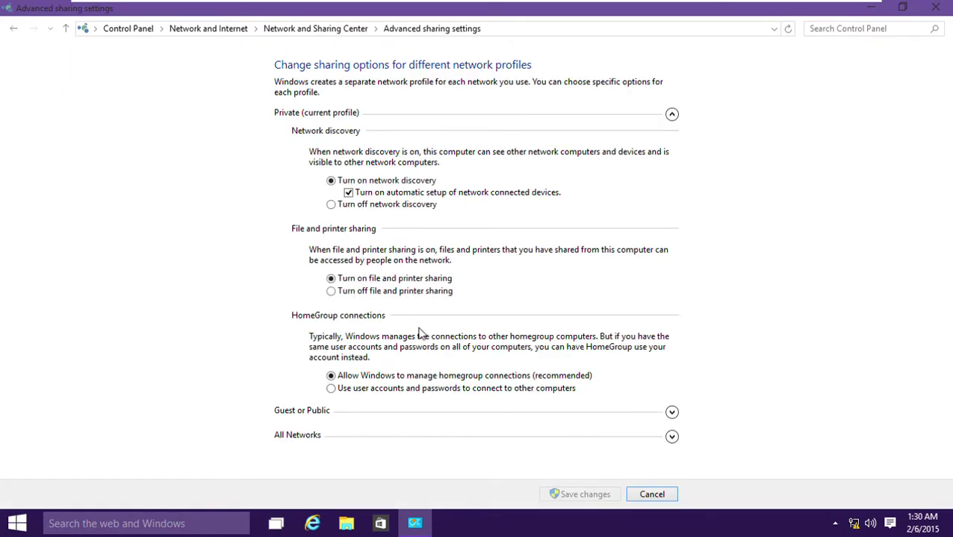
click(671, 438)
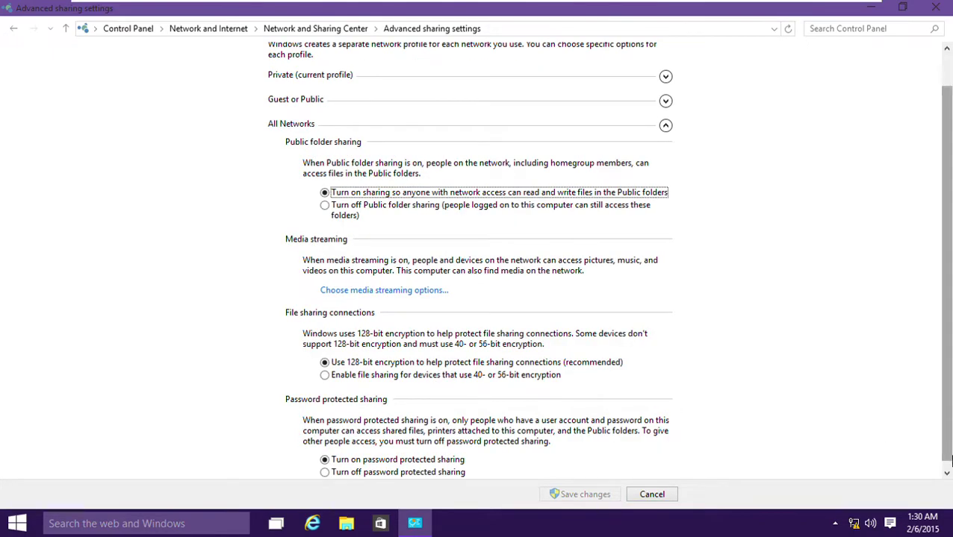
- Select turning off password protected sharing, try to save it, view the User Account Control request's details and decline it
click(458, 474)
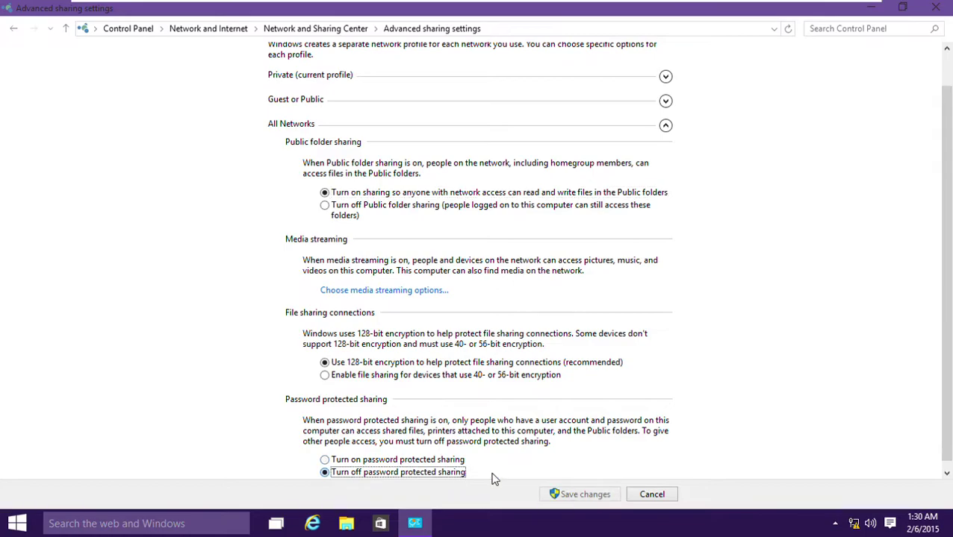
click(551, 493)
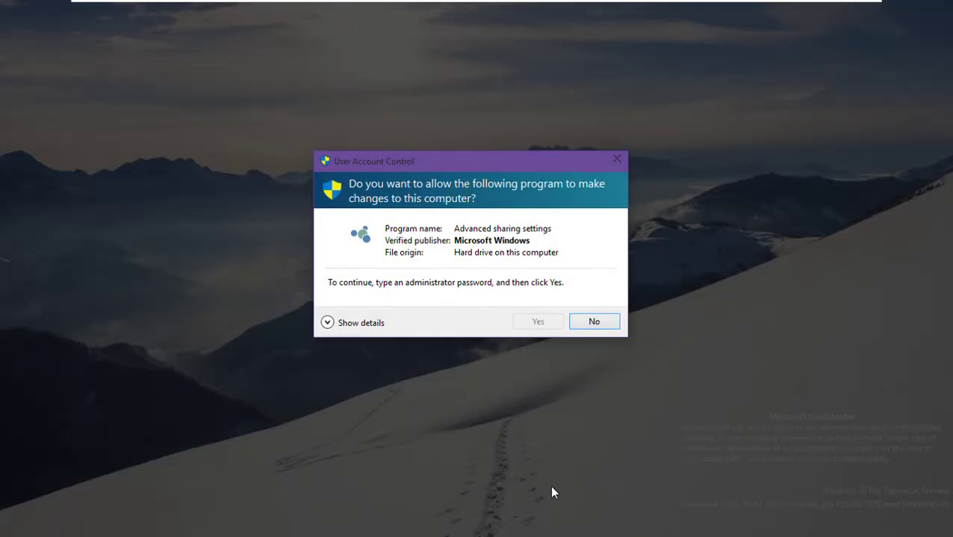
click(362, 324)
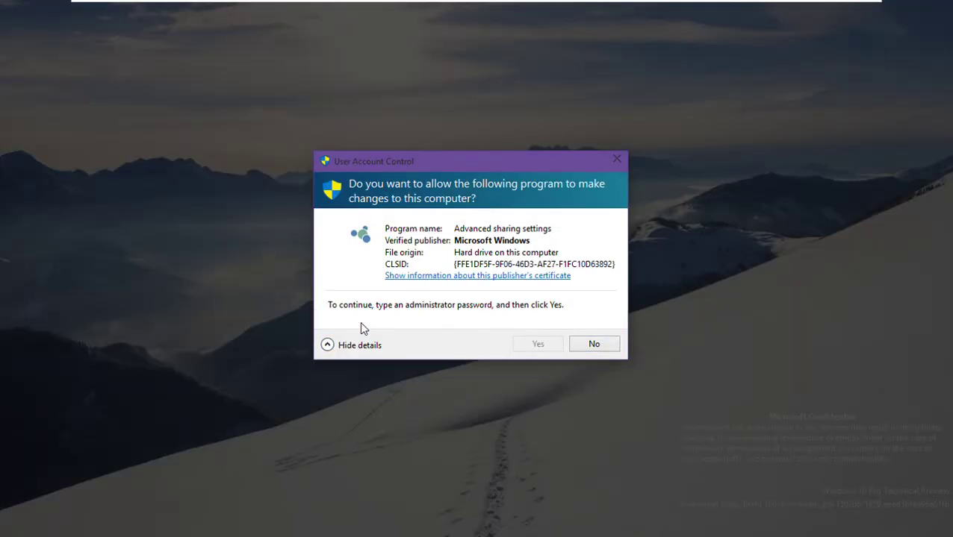
drag(510, 163, 564, 154)
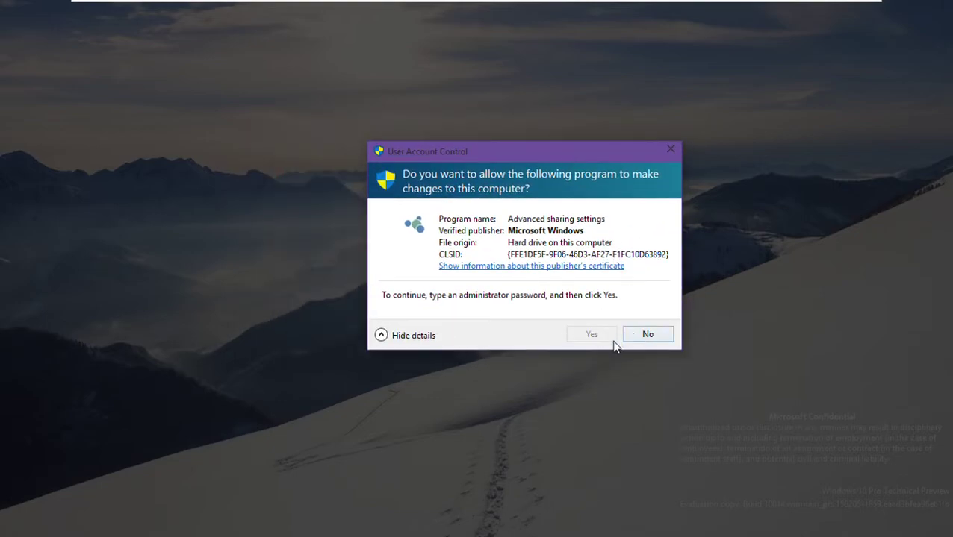
click(647, 335)
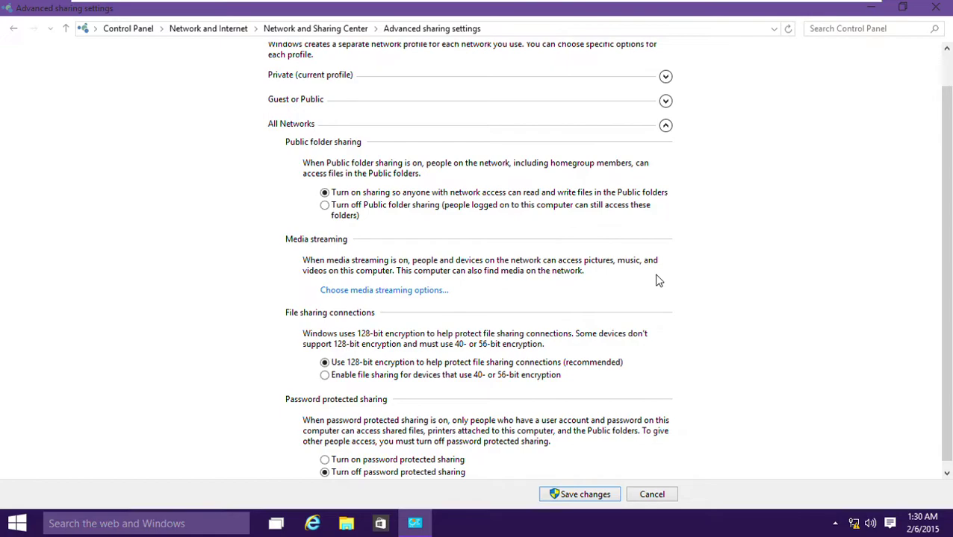
- Close the advanced sharing settings, then launch Reading List from the full app list and expand it to full screen
key(alt+F4)
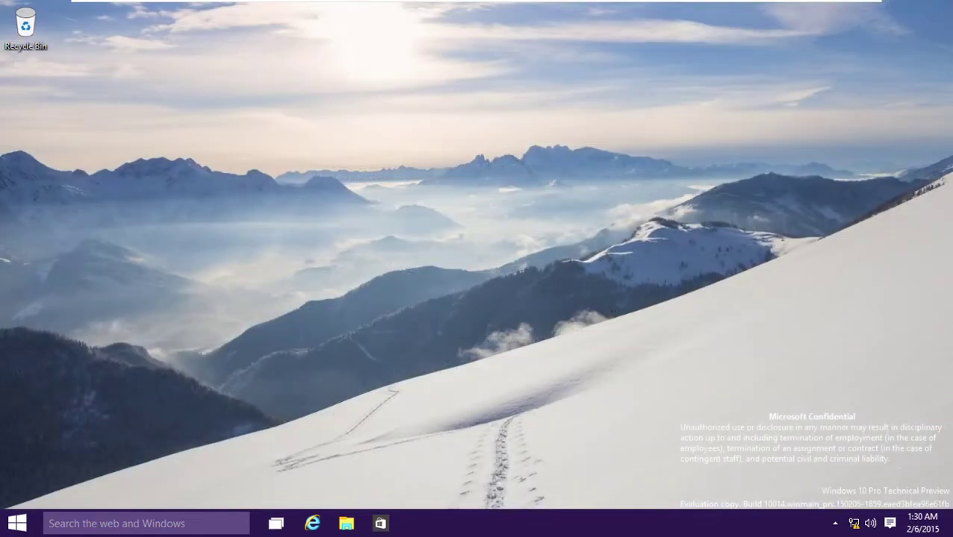
click(17, 523)
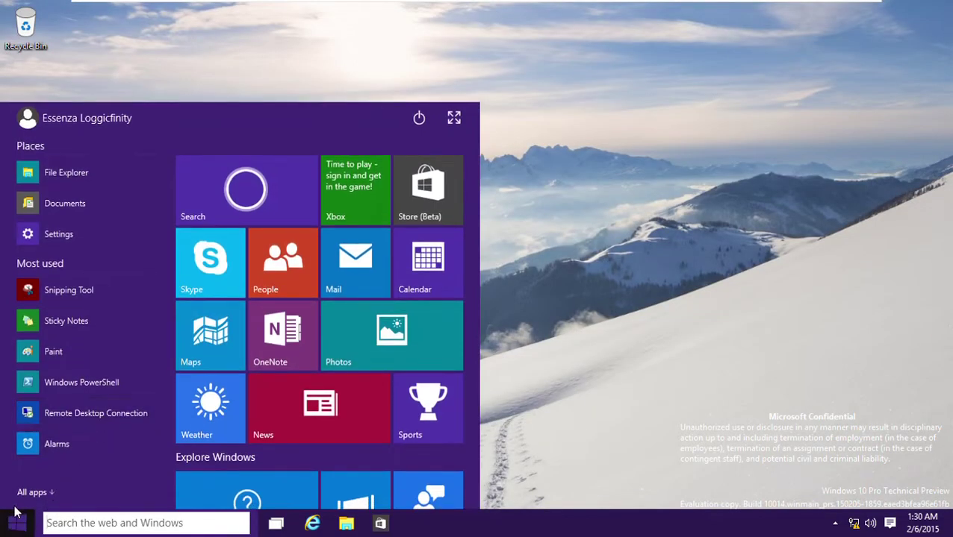
click(45, 493)
scroll(65, 379, down, 10)
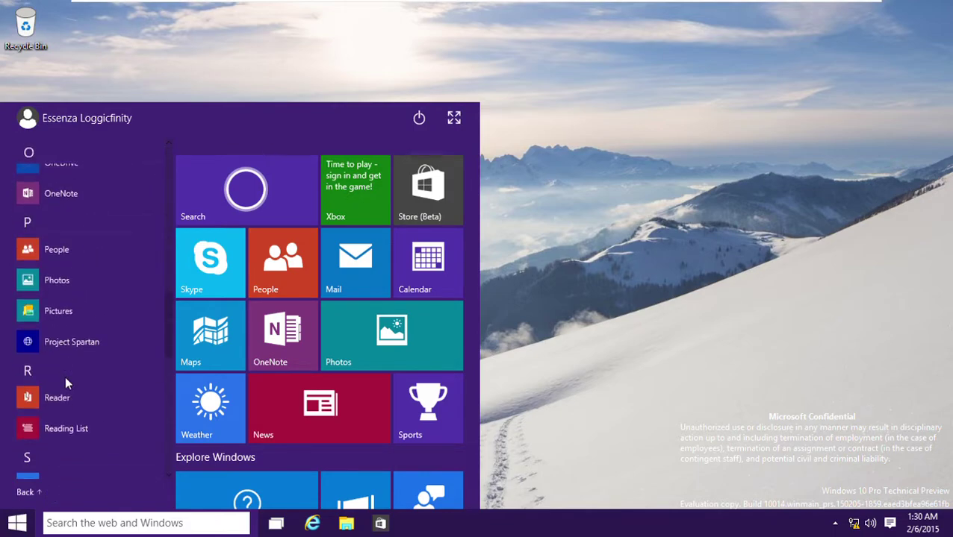
scroll(73, 300, down, 6)
scroll(71, 294, up, 4)
scroll(71, 294, up, 1)
click(72, 320)
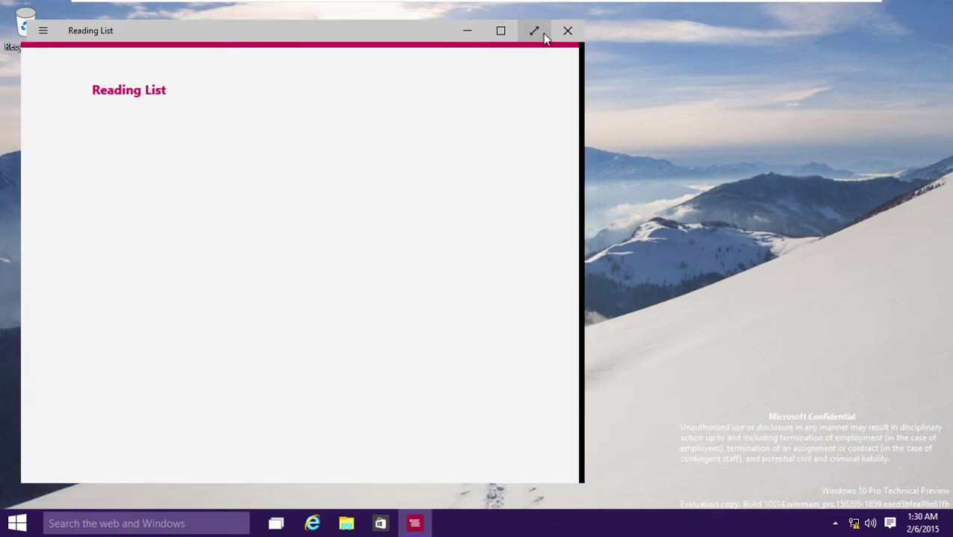
click(539, 31)
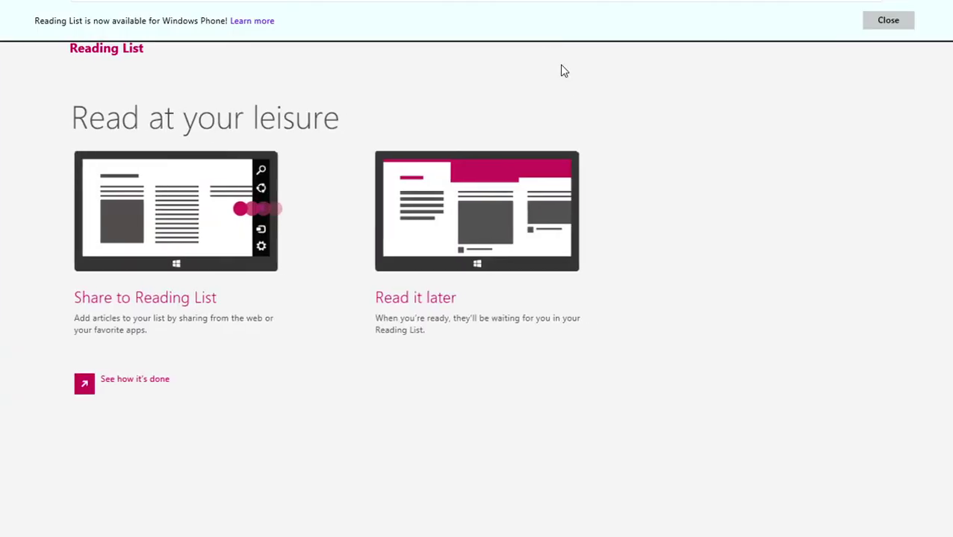
- Follow Reading List's "See how it's done" link and accept the recommended security and compatibility settings for Internet Explorer 11
click(124, 379)
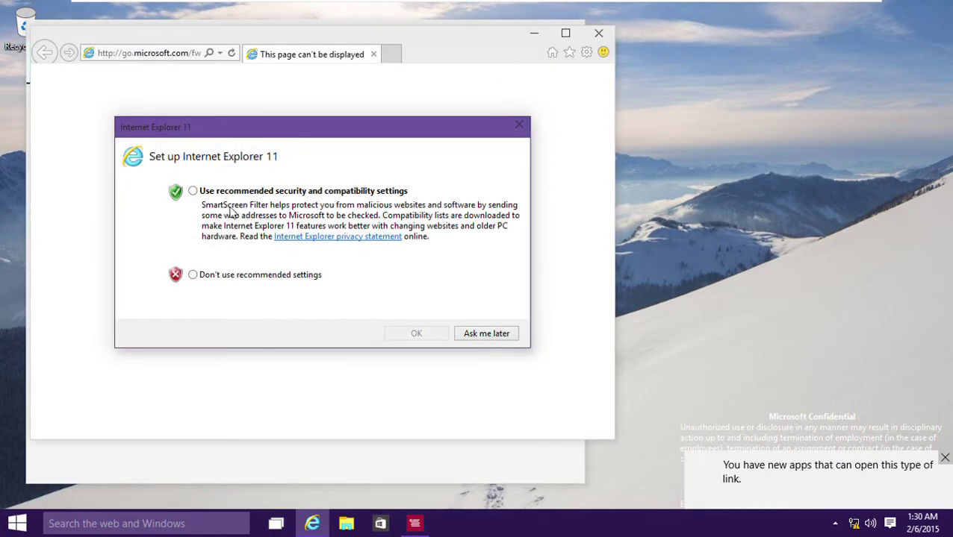
click(202, 197)
click(414, 333)
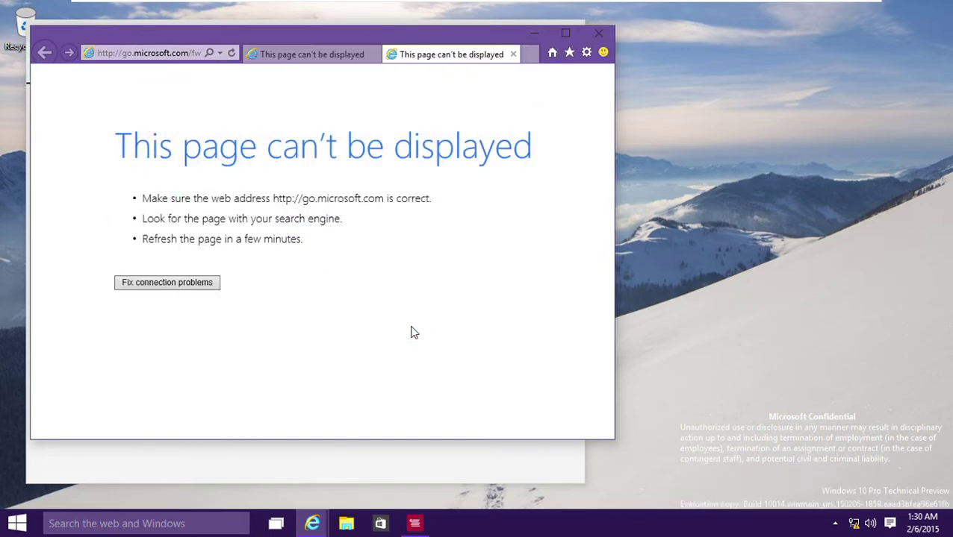
- Close all Internet Explorer tabs and exit Reading List to return to the desktop
key(alt)
key(alt)
key(alt+F4)
key(Tab)
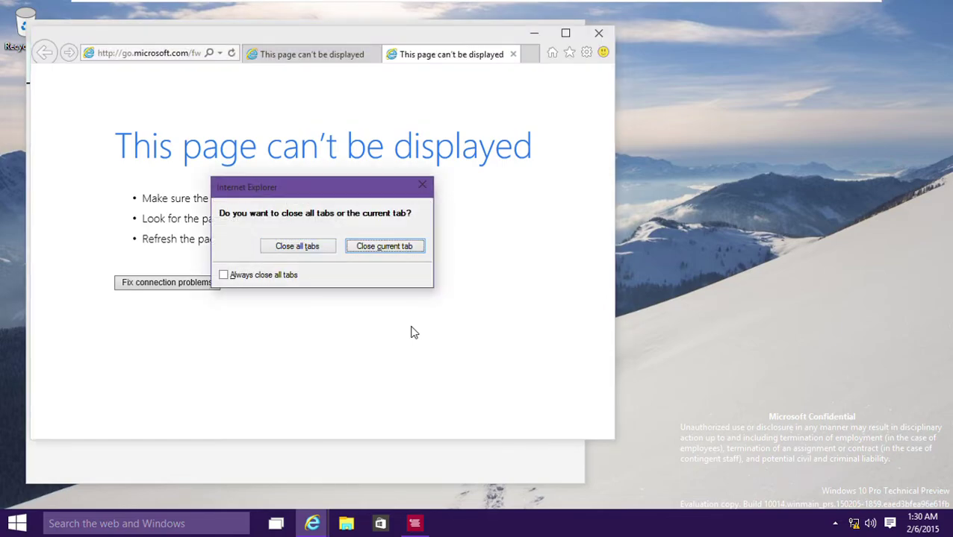
key(Return)
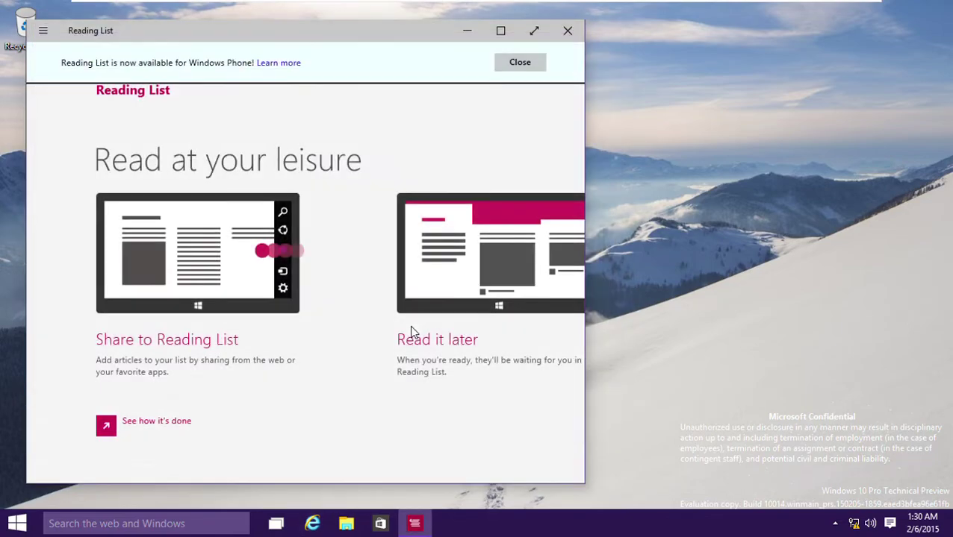
key(alt+F4)
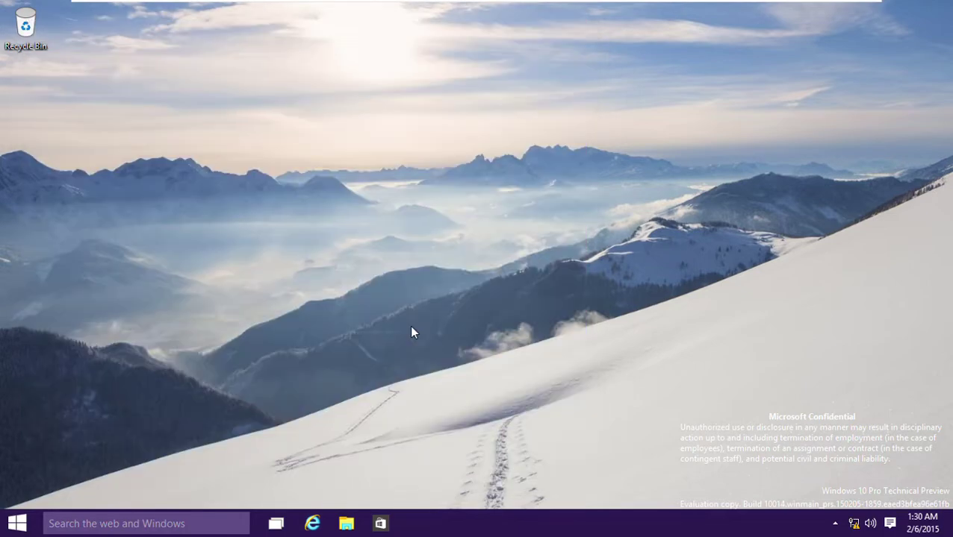
- Open the Documents folder from the full app list and request the properties of This PC
key(super)
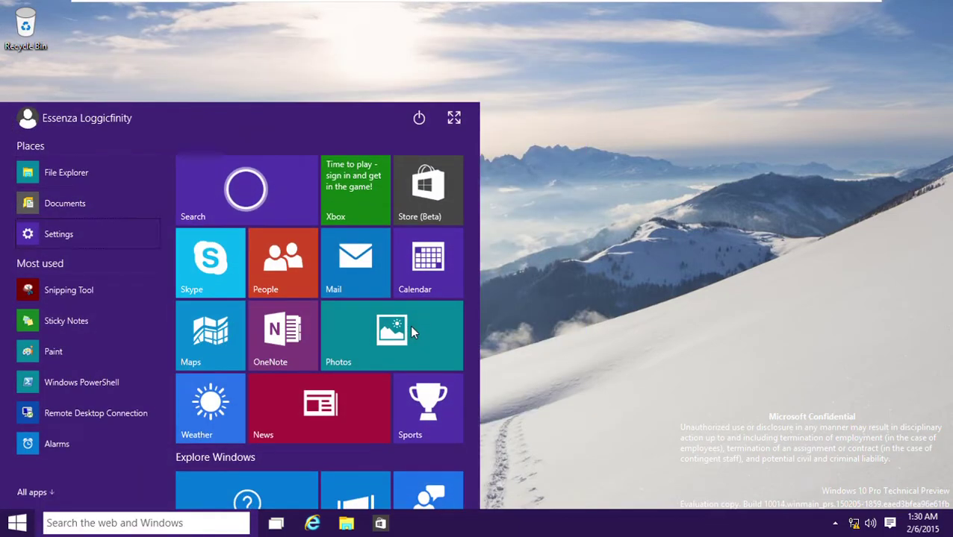
click(30, 494)
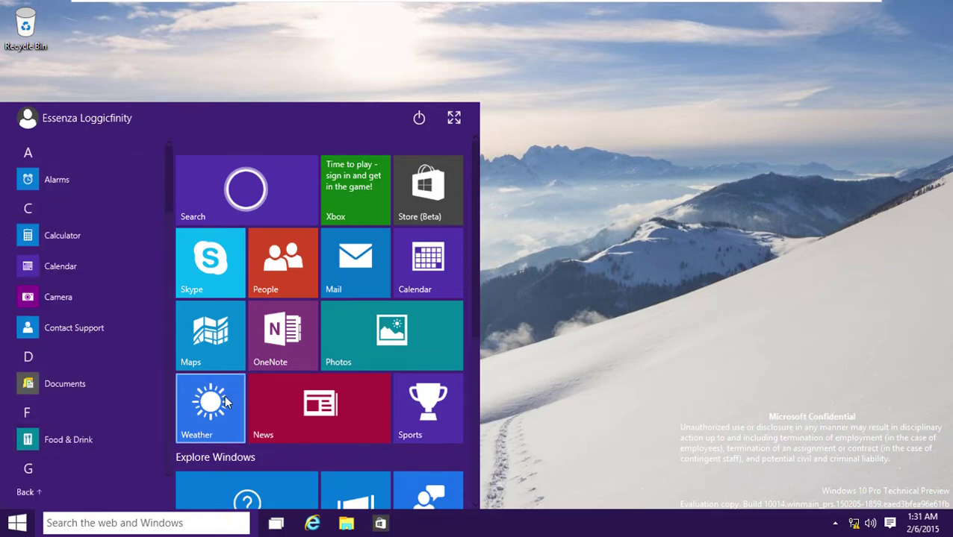
scroll(223, 395, down, 4)
scroll(224, 395, up, 4)
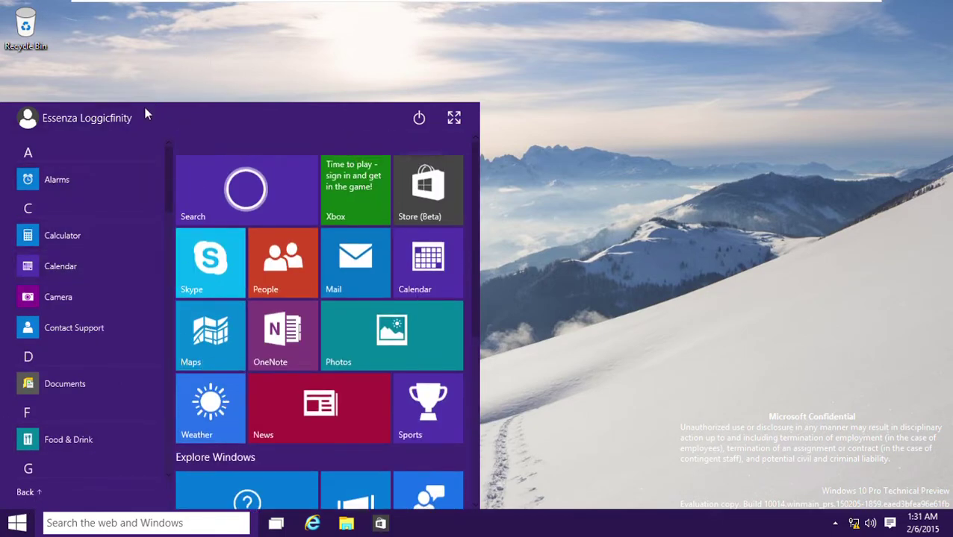
click(104, 393)
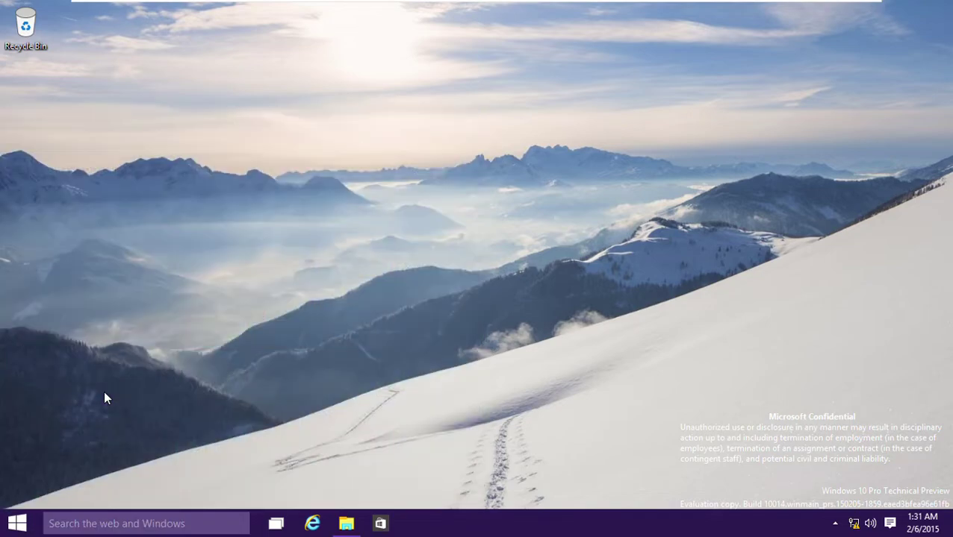
right_click(245, 333)
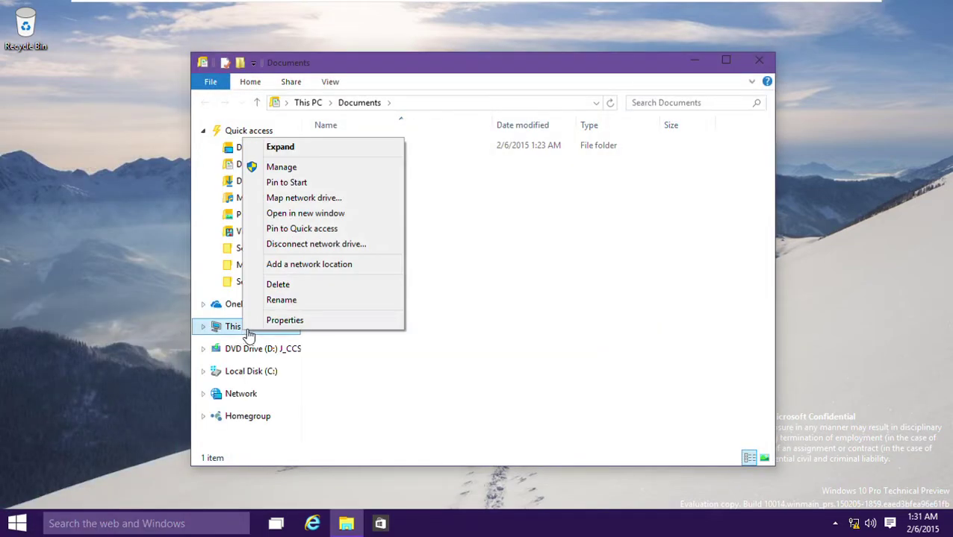
click(276, 324)
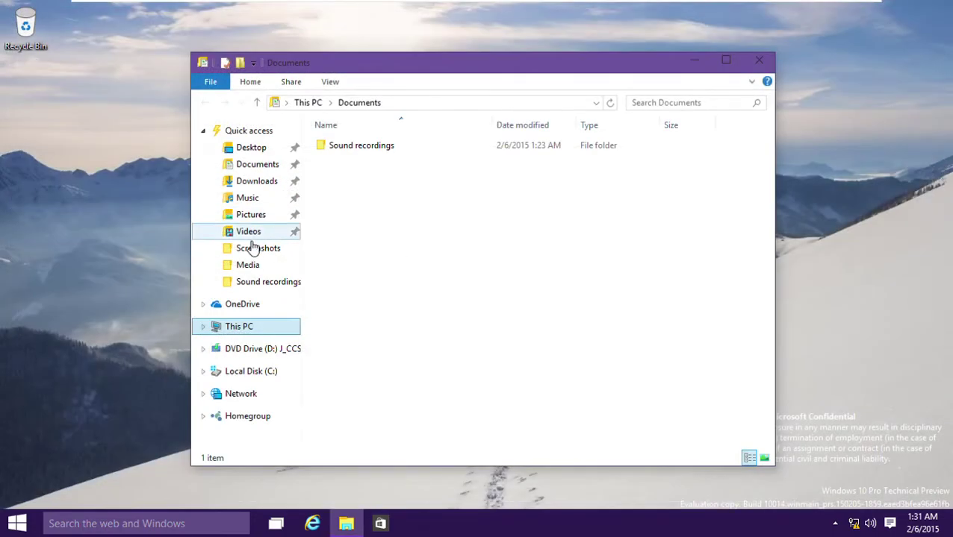
- Browse the DVD drive, OneDrive, Homegroup and Local Disk (C:) in File Explorer, dismissing the OneDrive welcome window
click(254, 353)
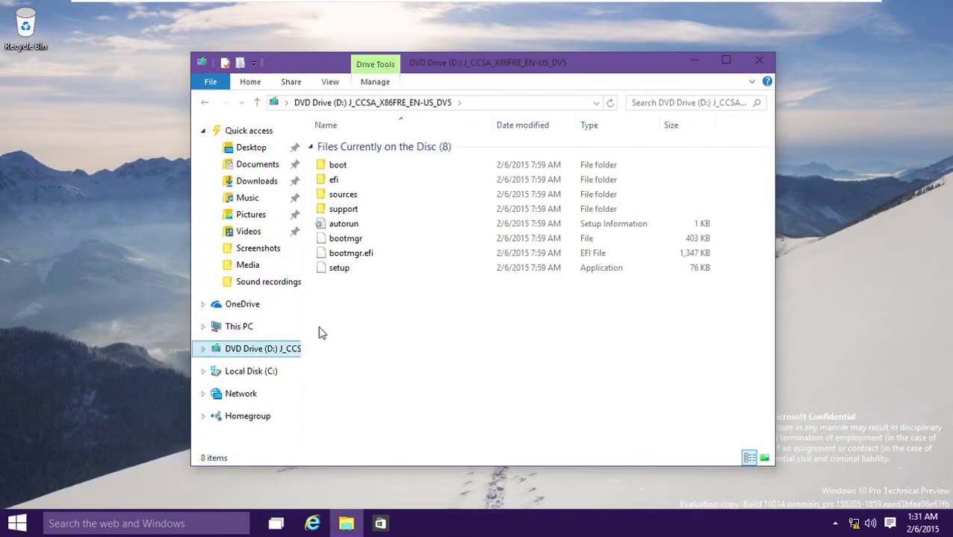
click(233, 374)
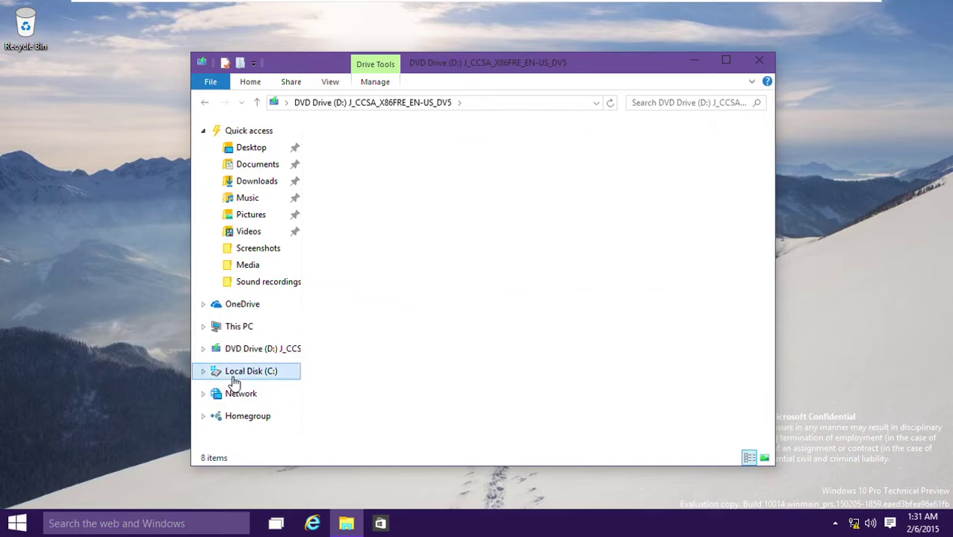
click(253, 303)
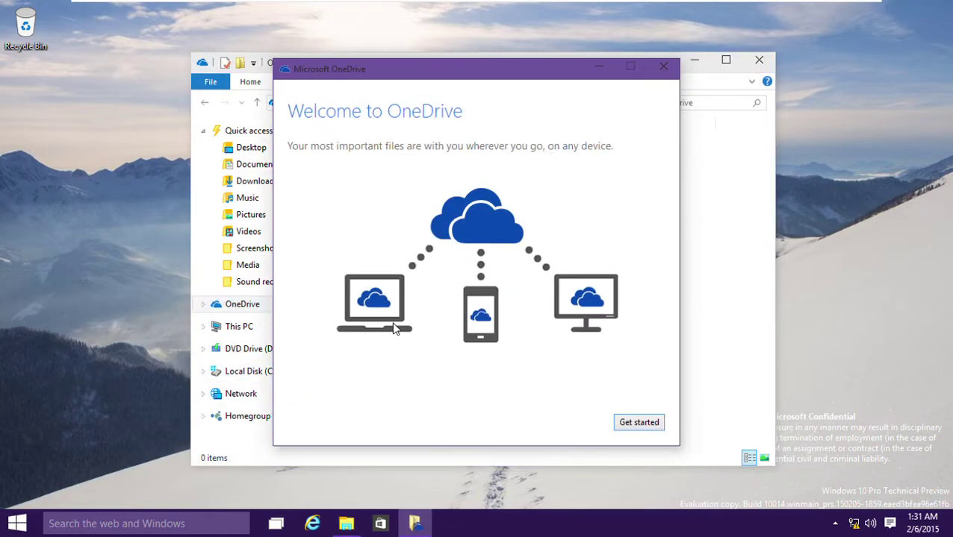
key(alt+F4)
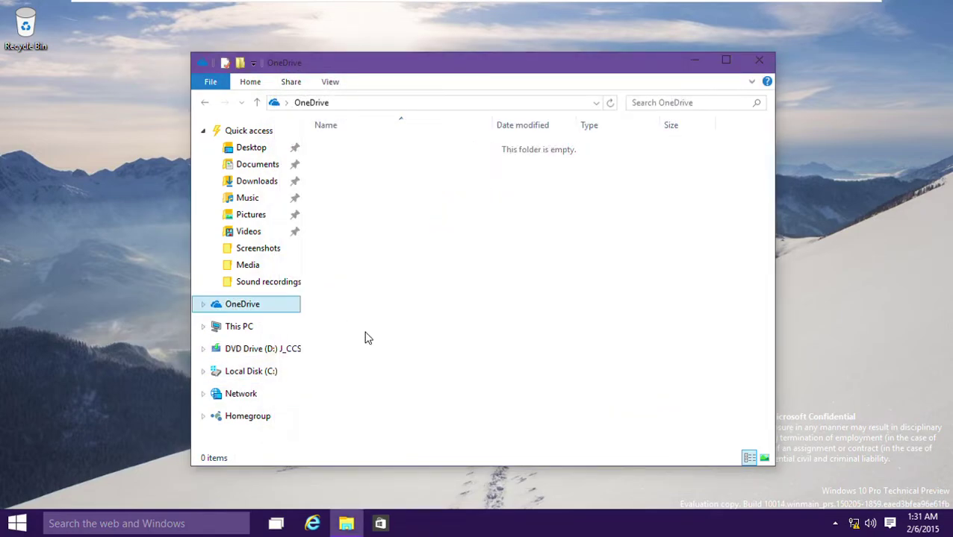
click(257, 416)
click(233, 371)
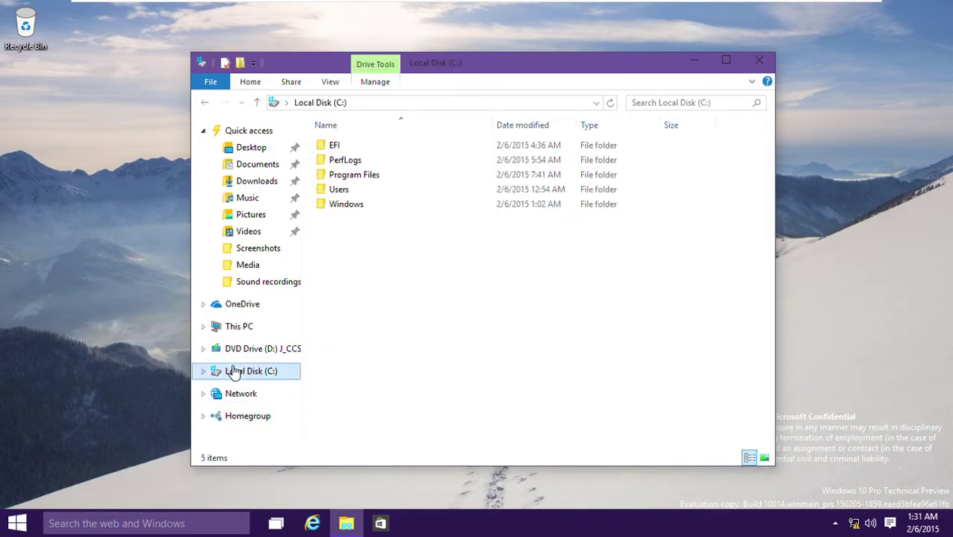
- Open the Windows folder on Local Disk (C:), move through its contents and go back up to the drive's root
double_click(373, 208)
key(Down)
key(Down)
key(c)
key(s)
key(c)
key(i)
key(n)
key(Down)
key(Up)
key(Up)
key(Up)
key(Up)
key(alt+Up)
key(Up)
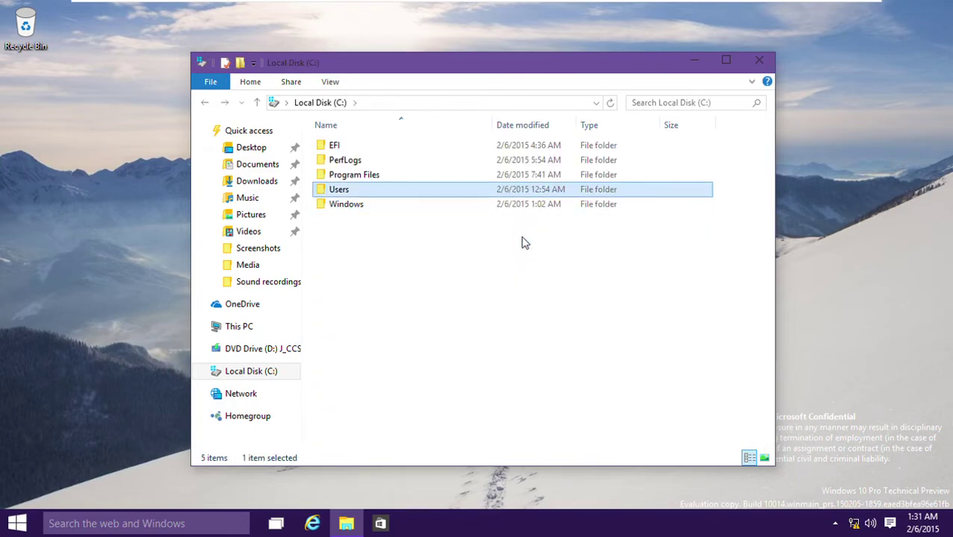
- Open the Public folder inside Users, look into Public Videos and return to the Public folder
key(Return)
key(p)
key(Return)
key(Down)
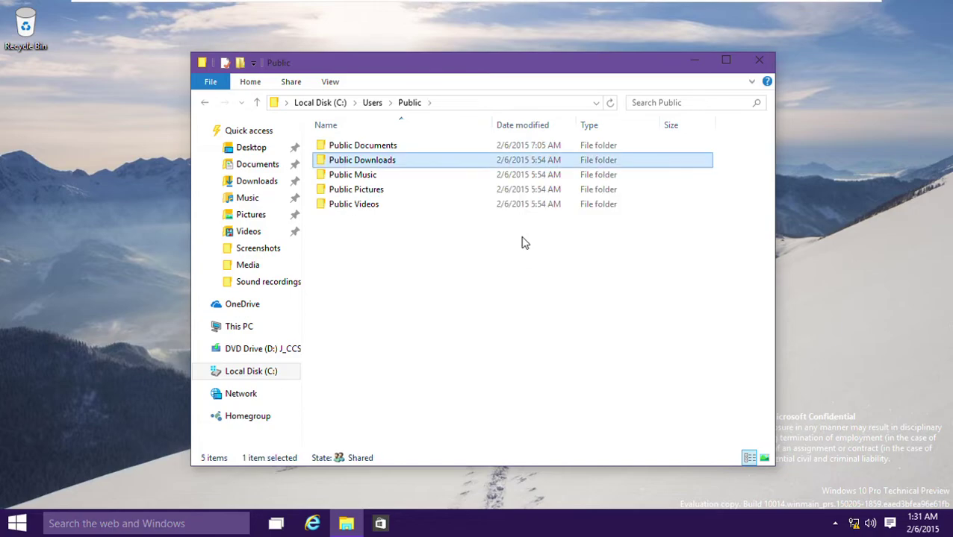
key(Down)
key(Down)
key(Down)
key(Return)
key(alt+Up)
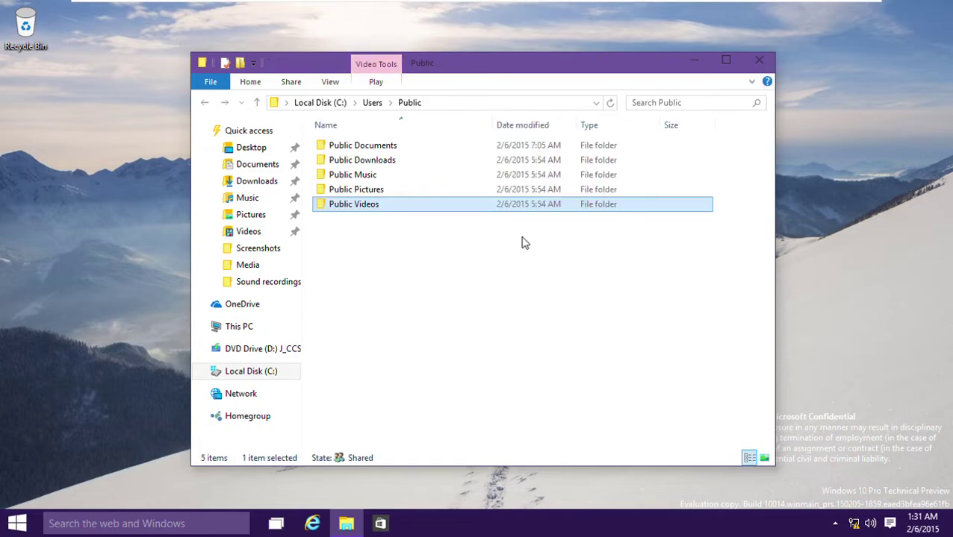
- Look through the Public Pictures, Music, Downloads and Documents folders, then close File Explorer
key(Up)
key(Return)
key(alt+Up)
key(Up)
key(Return)
key(alt+Up)
key(Up)
key(Return)
key(Up)
key(Return)
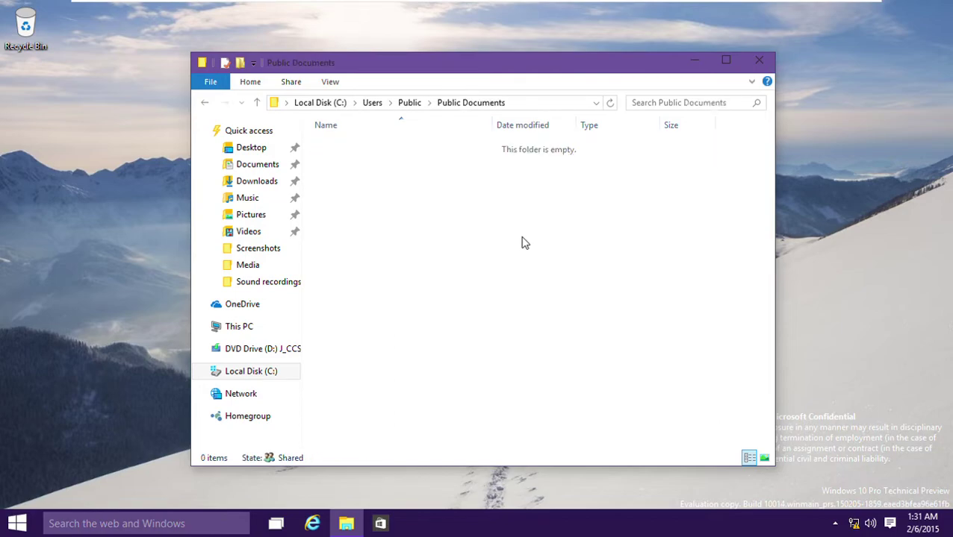
key(alt+F4)
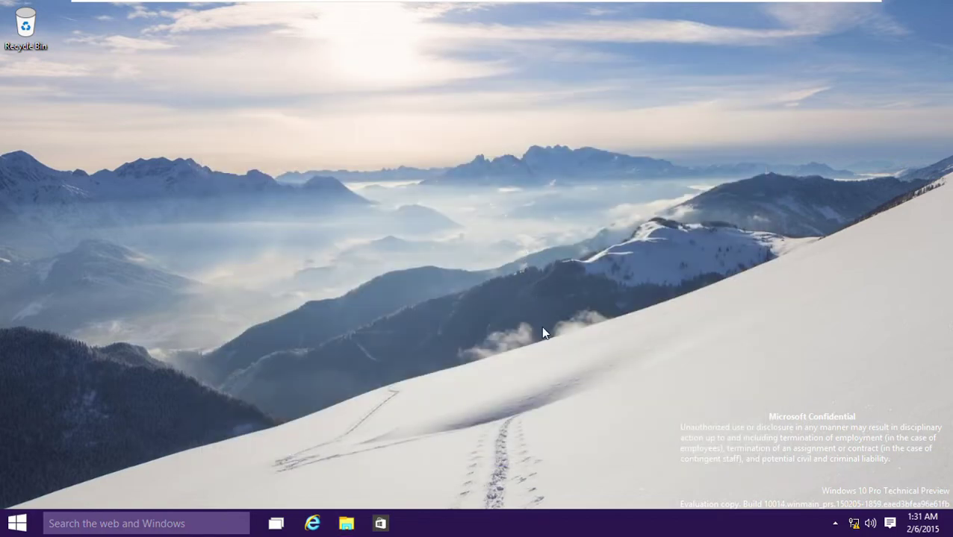
- Check the volume control, then open the notification center and clear all notifications
click(870, 524)
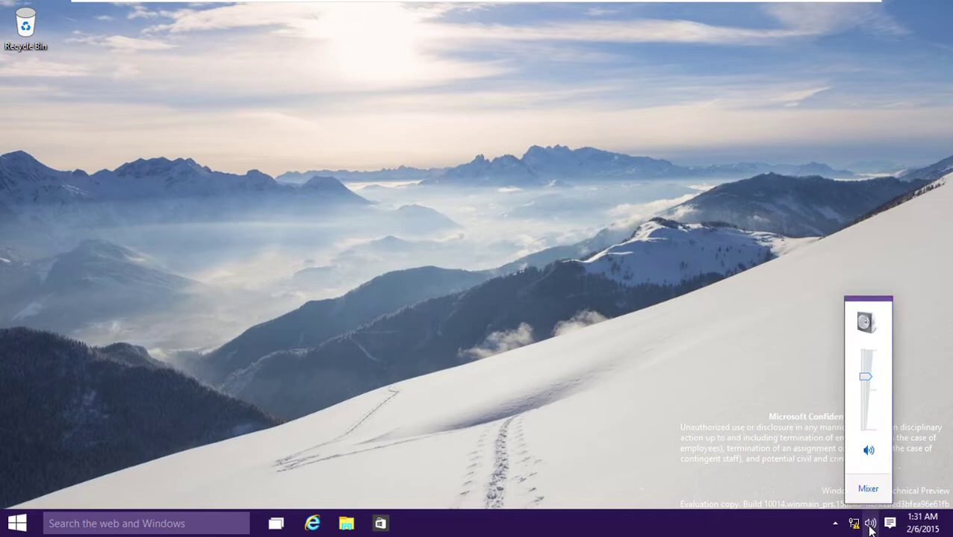
click(870, 525)
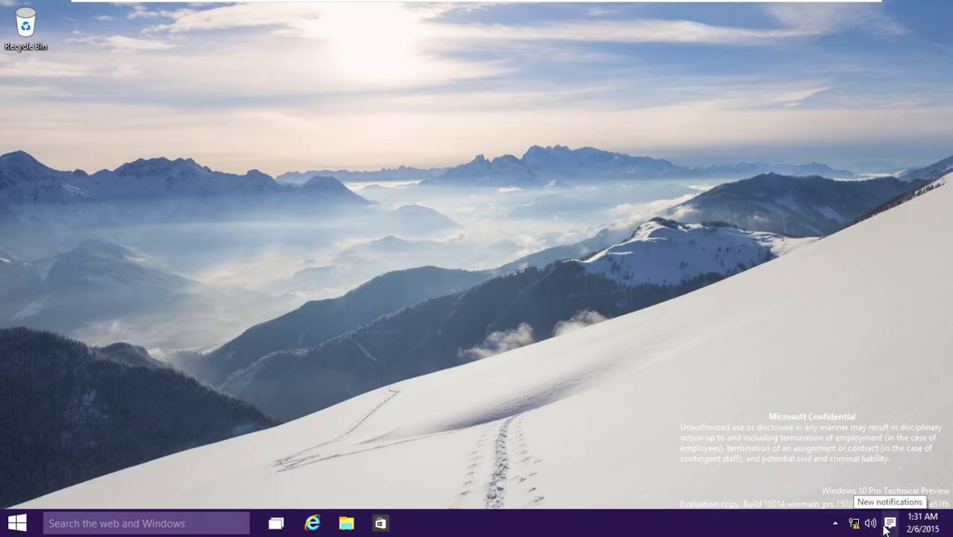
click(888, 525)
click(888, 527)
click(892, 527)
click(926, 18)
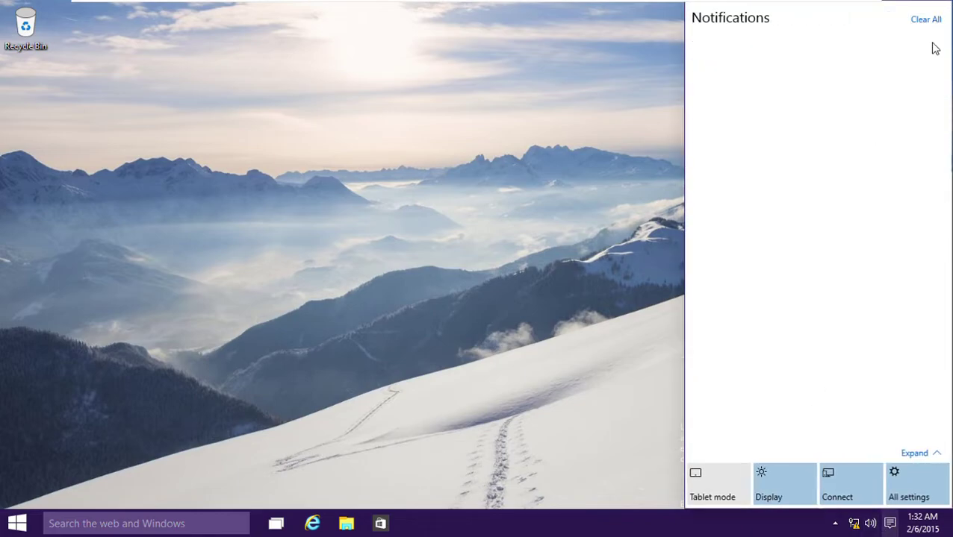
- View the Connect device search, then try the text and app scaling slider in the Display settings without applying it
click(850, 499)
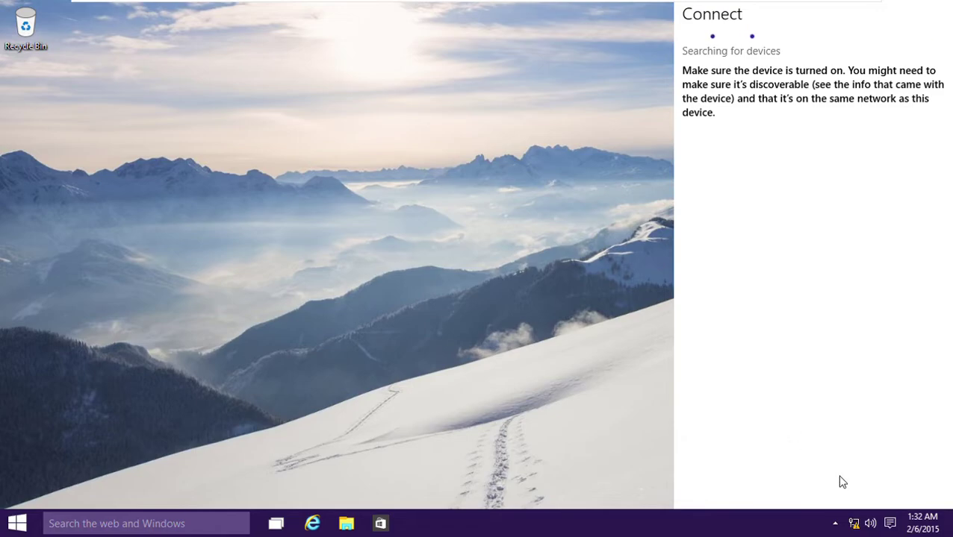
click(889, 525)
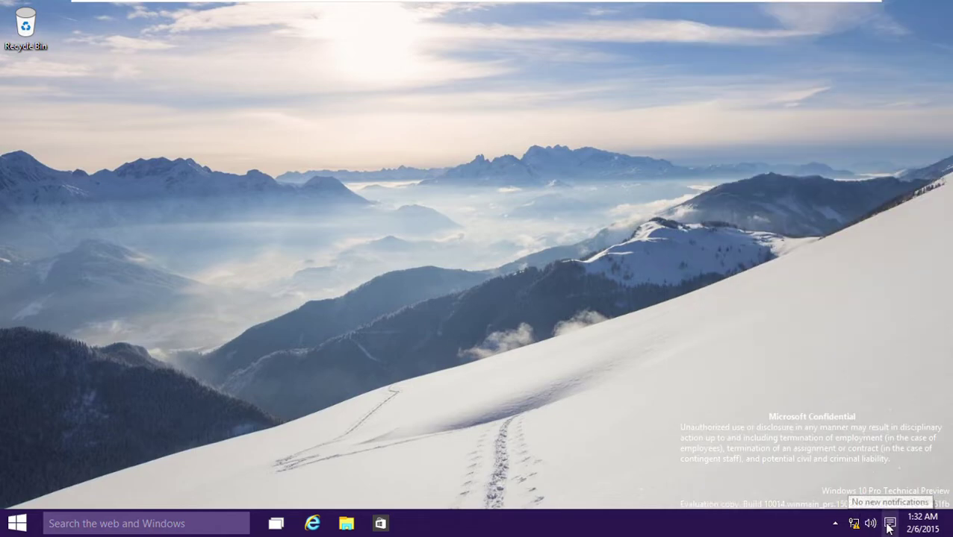
click(888, 526)
click(777, 485)
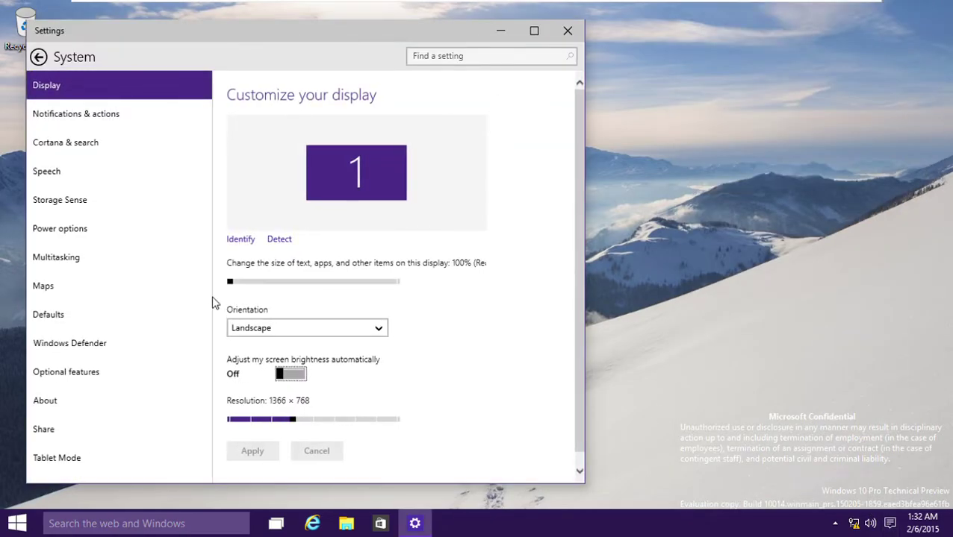
drag(229, 284, 142, 287)
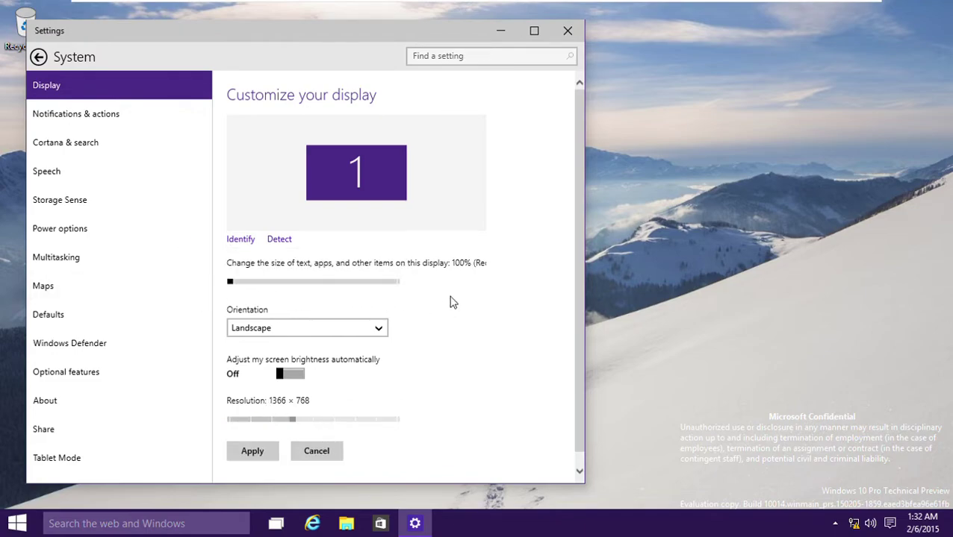
key(alt+F4)
- Turn on Tablet mode from the notification center
click(890, 526)
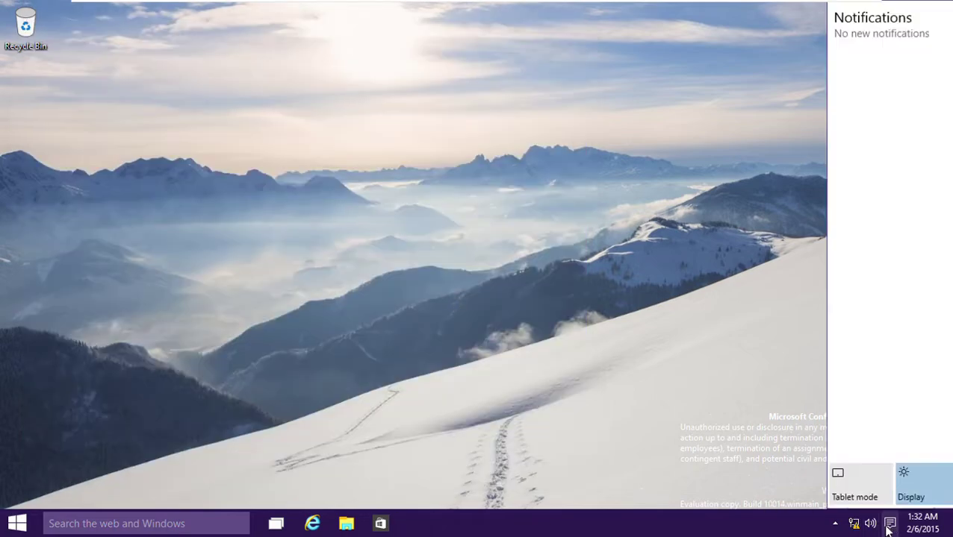
click(696, 483)
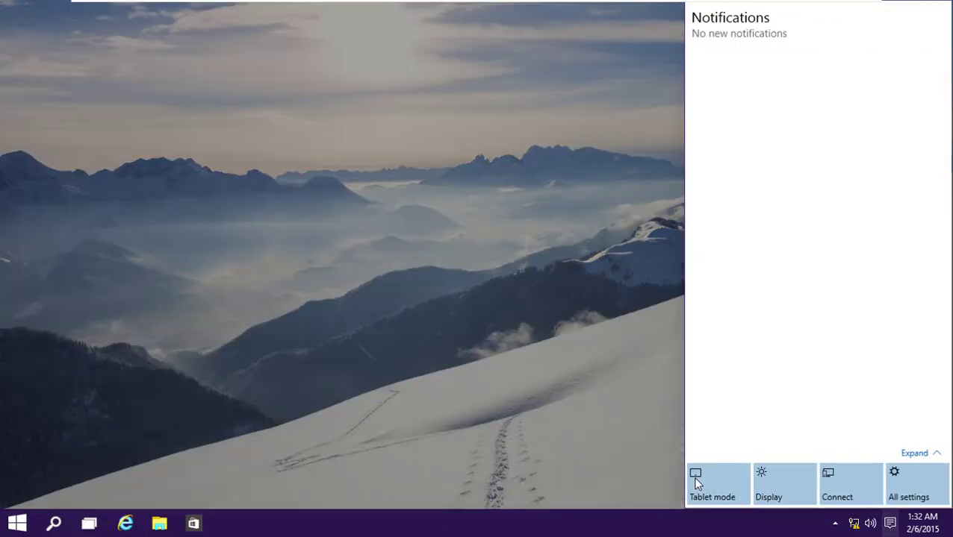
- Check the desktop and the date and time calendar in Tablet mode, then turn Tablet mode off from the notification center
click(548, 402)
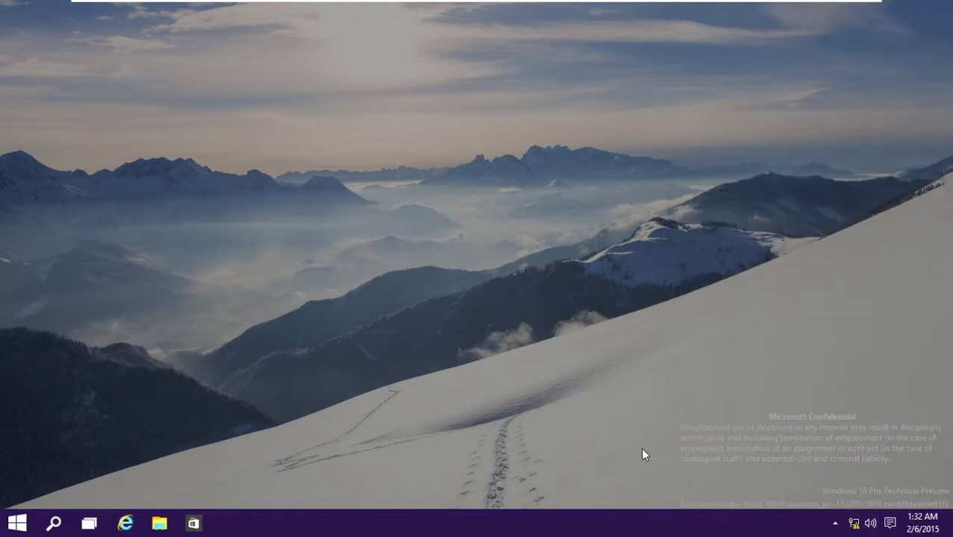
key(super)
key(super)
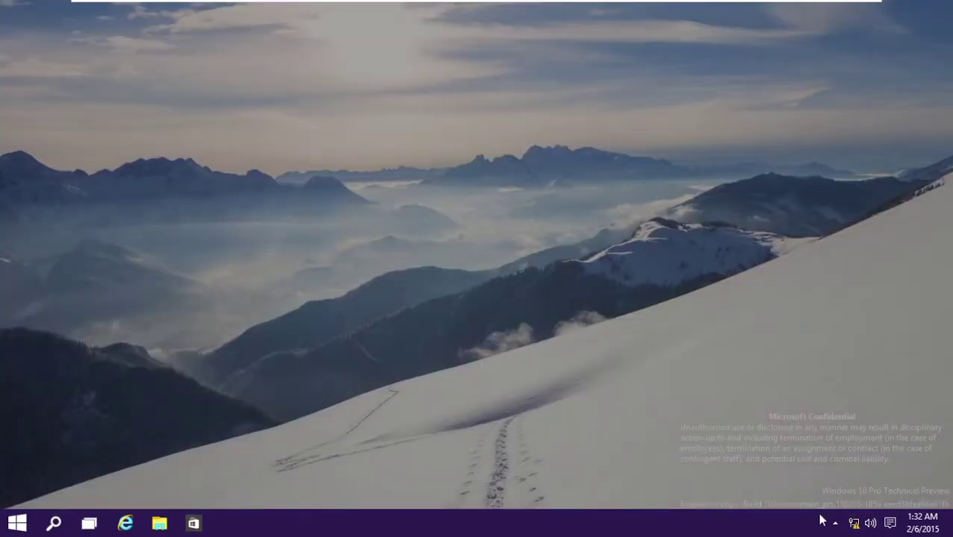
click(921, 522)
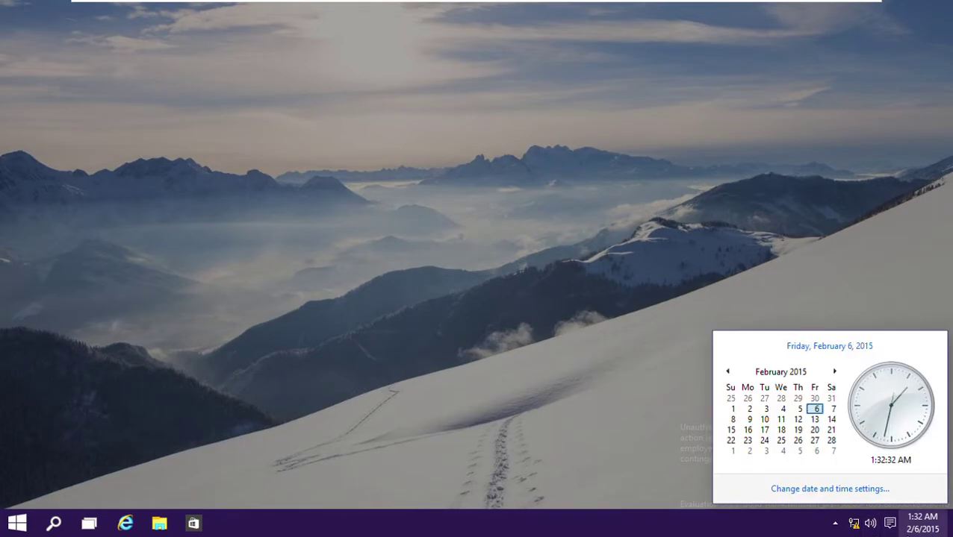
click(901, 528)
click(889, 523)
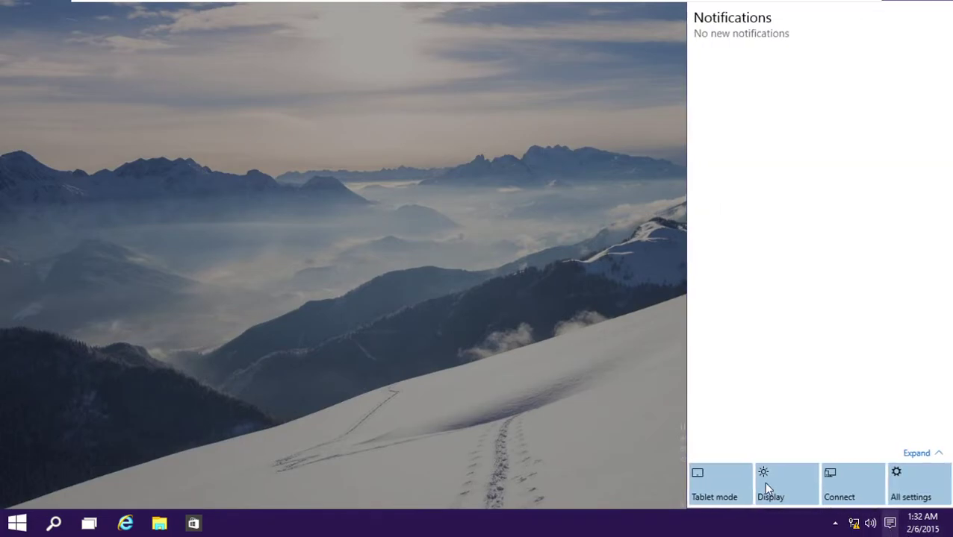
click(713, 481)
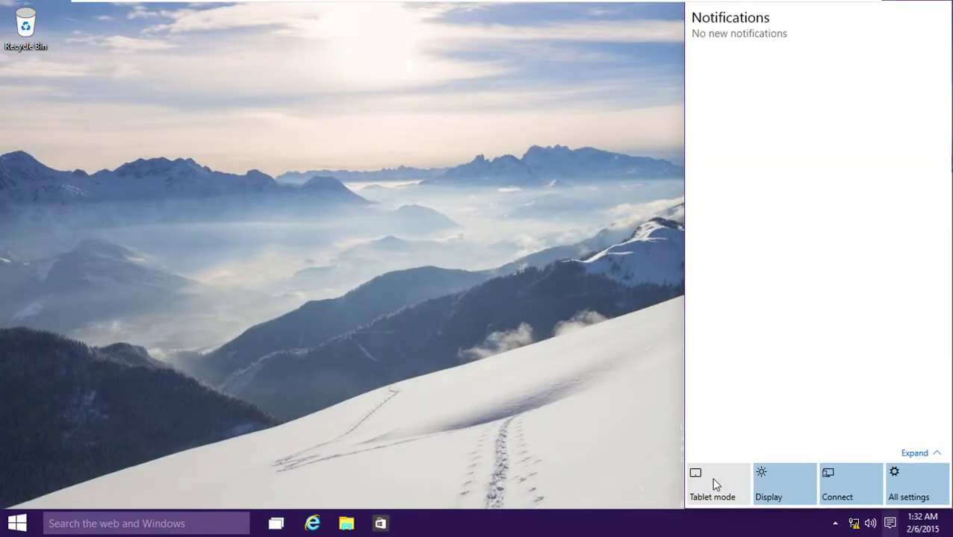
- Expand the notification center's quick actions, view the VPN page of Network & Internet settings, and close Settings
click(905, 457)
click(775, 484)
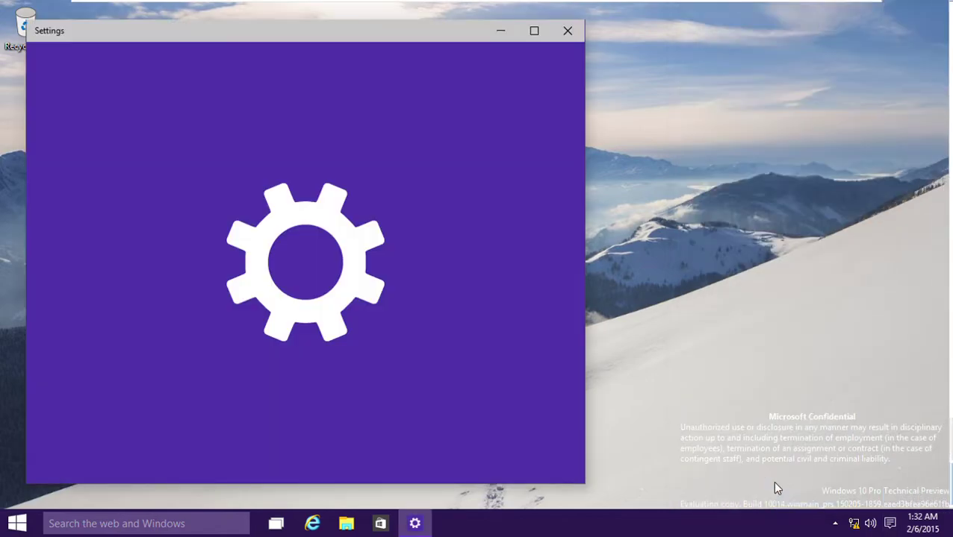
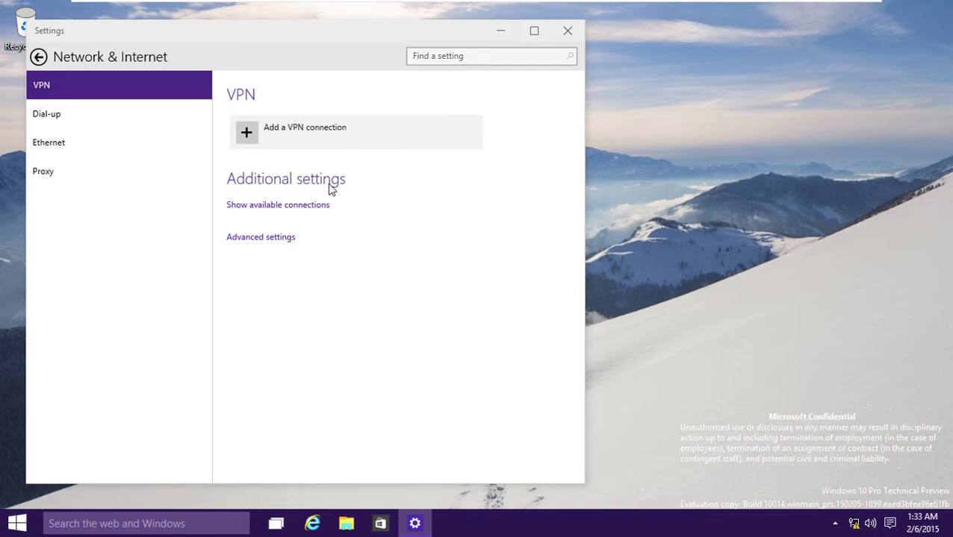
key(alt+F4)
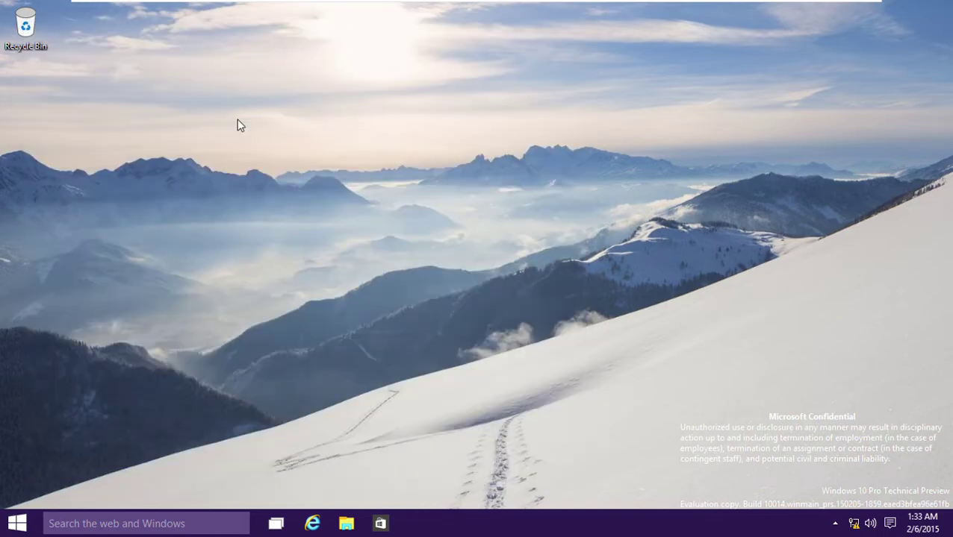
- In the Windows Update advanced options, set how updates are installed to Notify to schedule restart, then return to Update & recovery
click(853, 524)
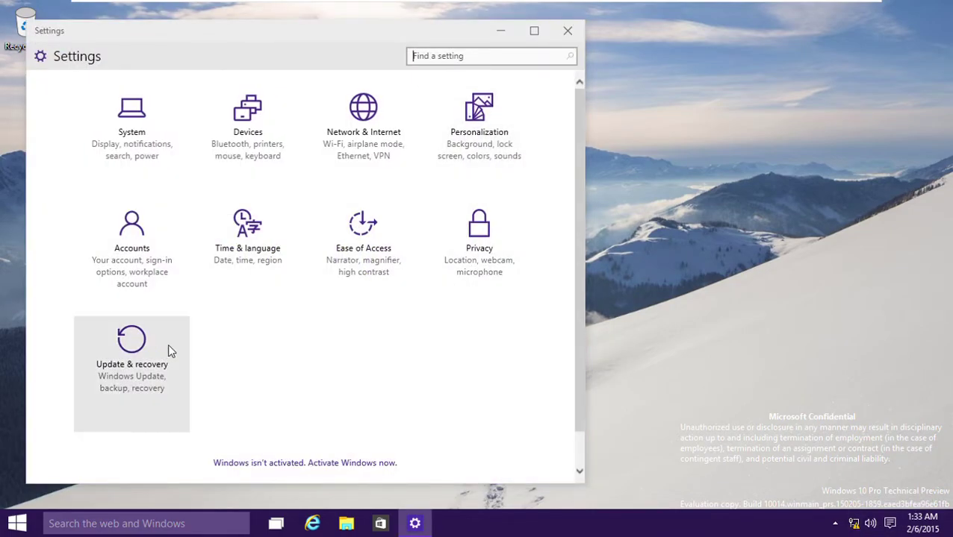
click(161, 350)
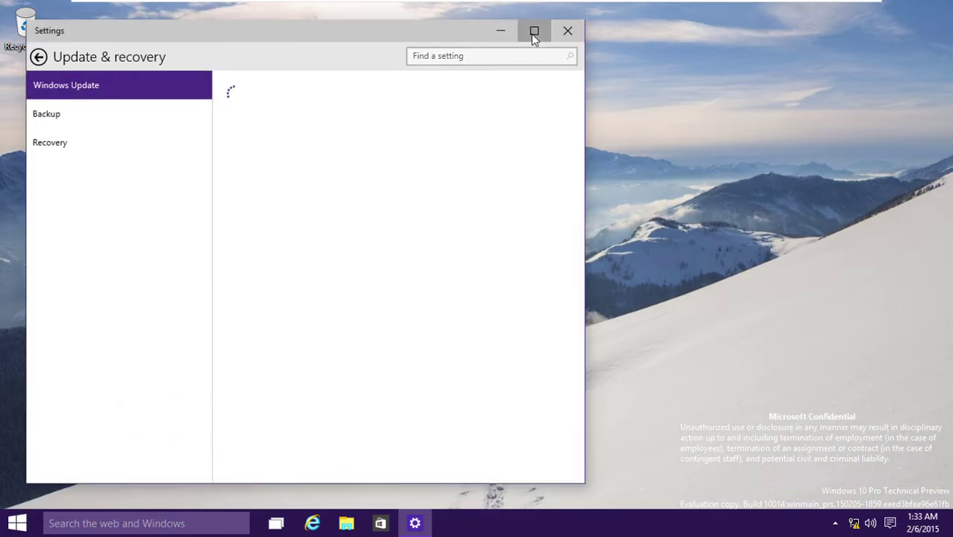
click(534, 32)
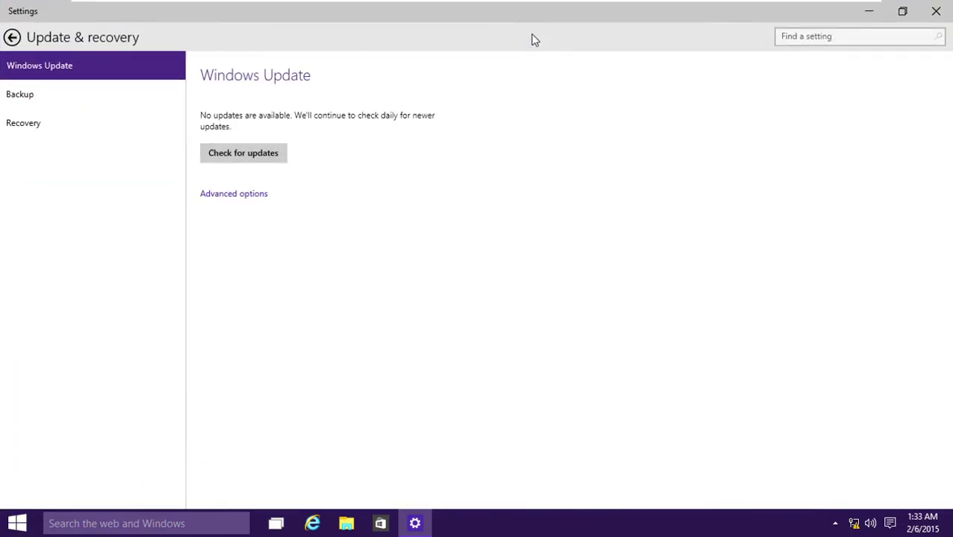
click(253, 196)
click(68, 111)
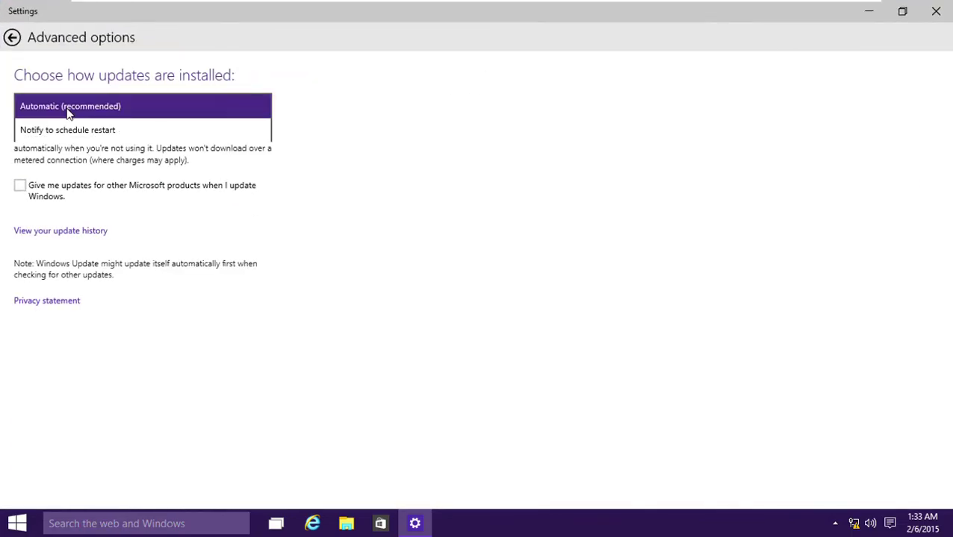
click(72, 130)
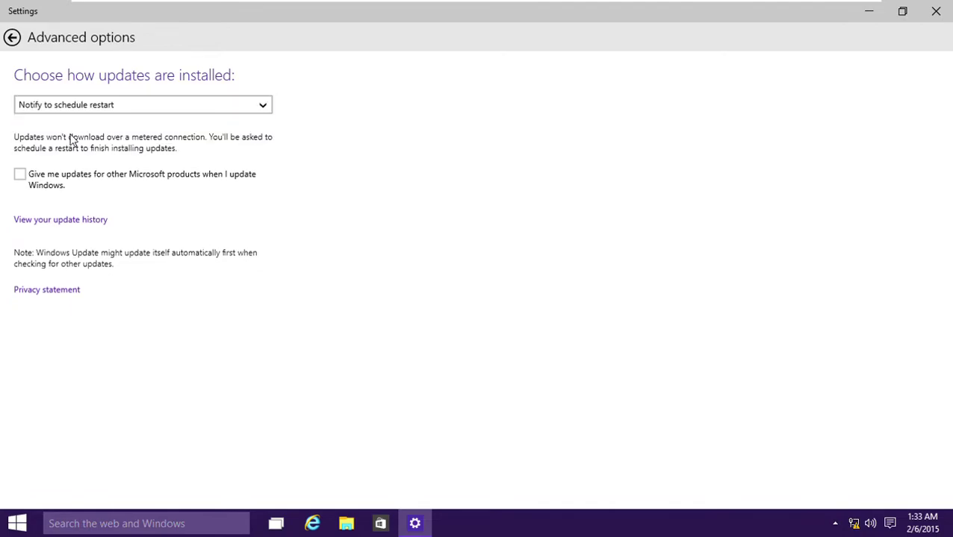
click(20, 175)
click(20, 175)
key(alt+Left)
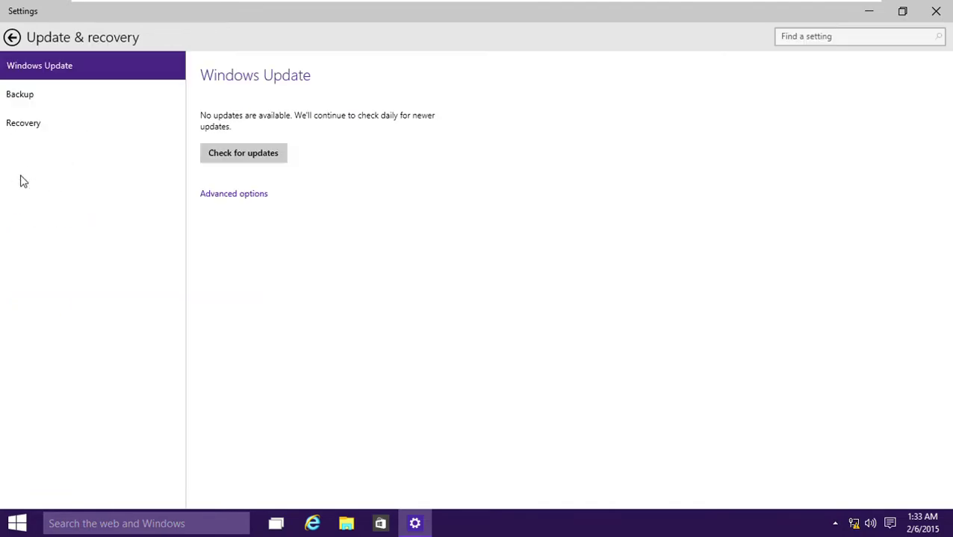
- Look through the Backup and Recovery pages of Update & recovery, then close Settings
click(37, 106)
click(60, 122)
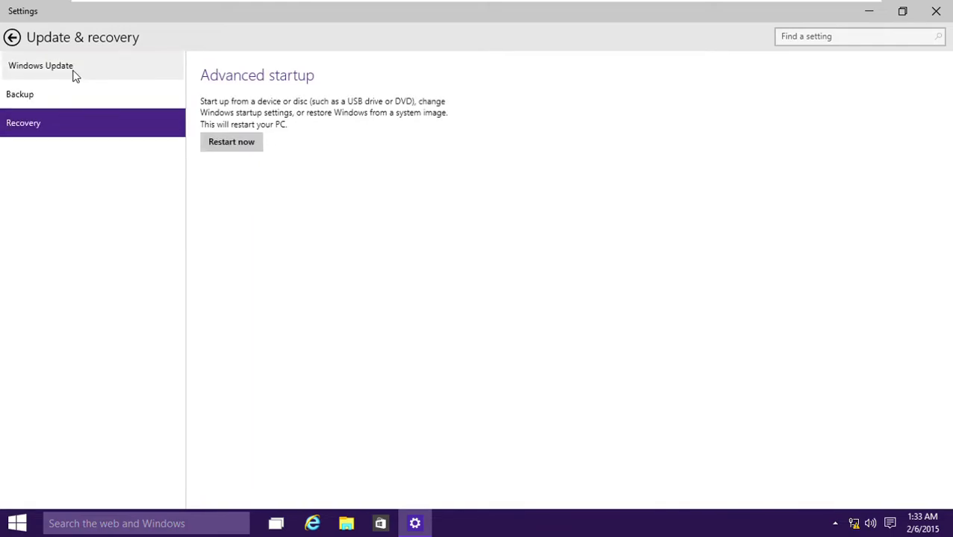
click(73, 75)
key(alt+F4)
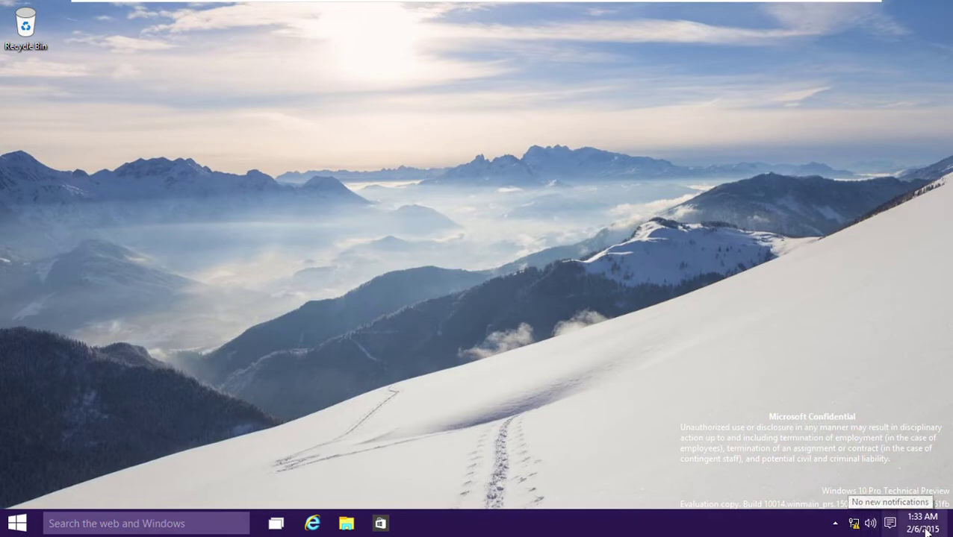
- Adjust the Speakers and System Sounds volumes in the Volume Mixer so both sit at the same level, then close it
click(865, 528)
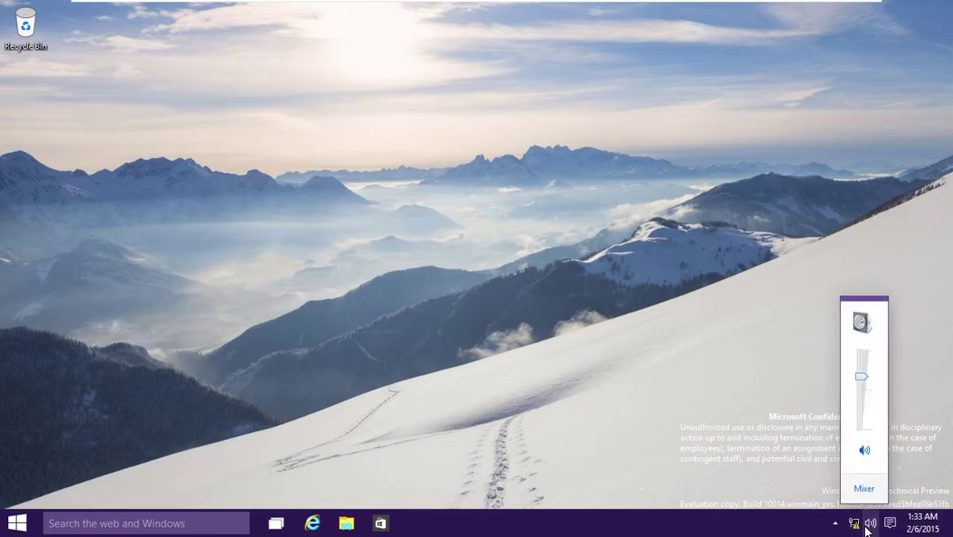
click(859, 489)
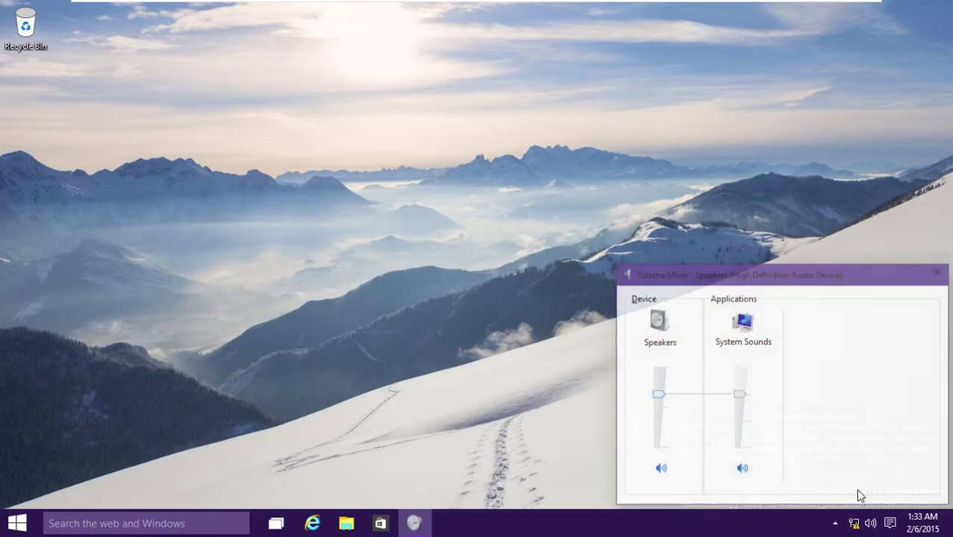
click(745, 442)
click(745, 442)
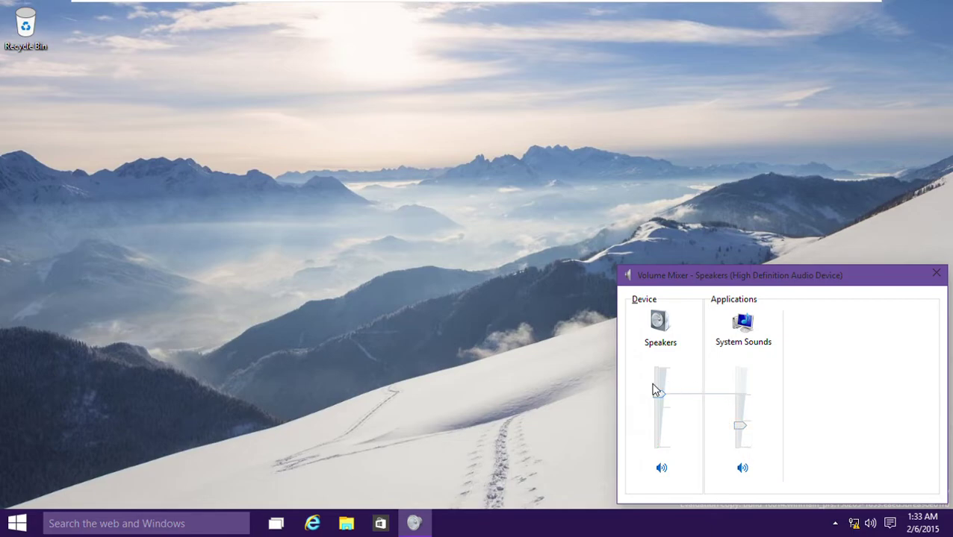
drag(657, 394, 667, 352)
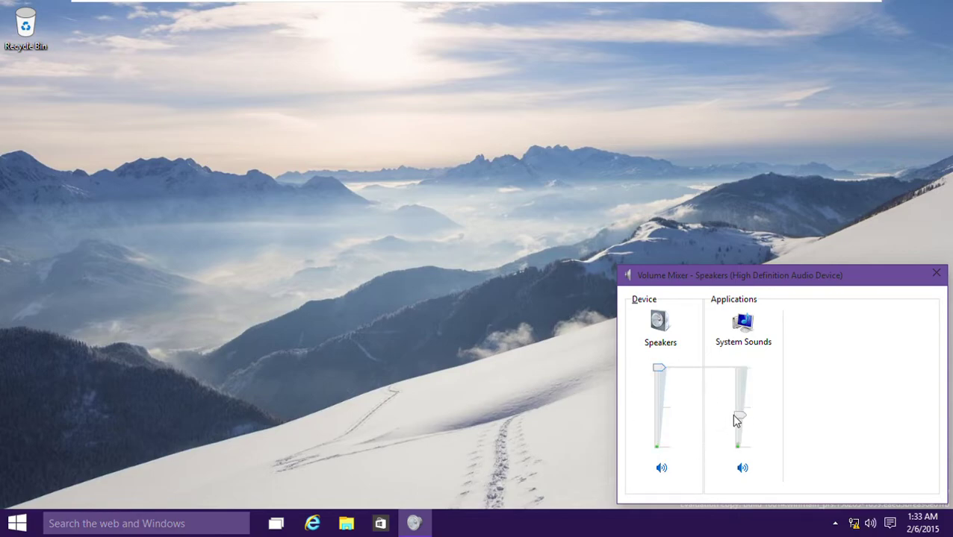
click(741, 382)
click(741, 382)
click(741, 381)
click(742, 382)
click(661, 383)
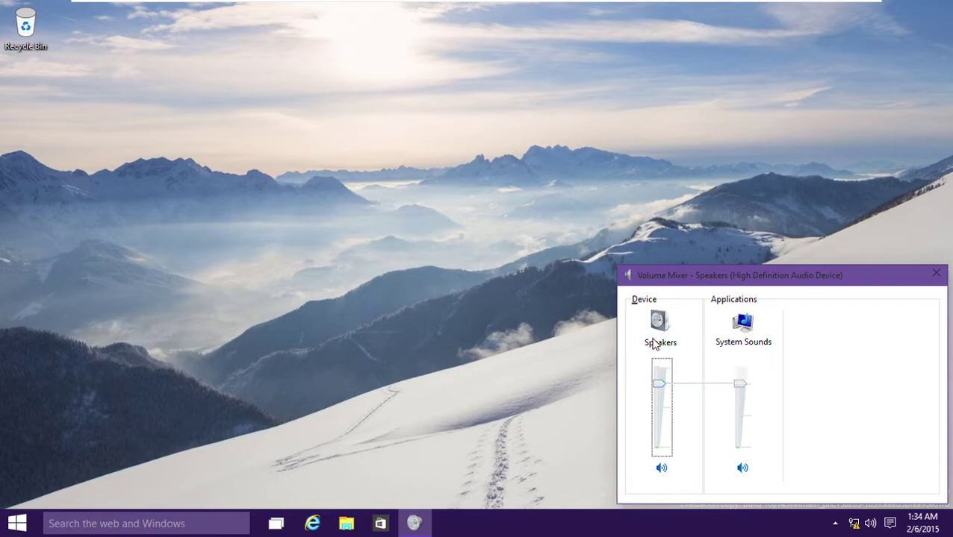
key(Escape)
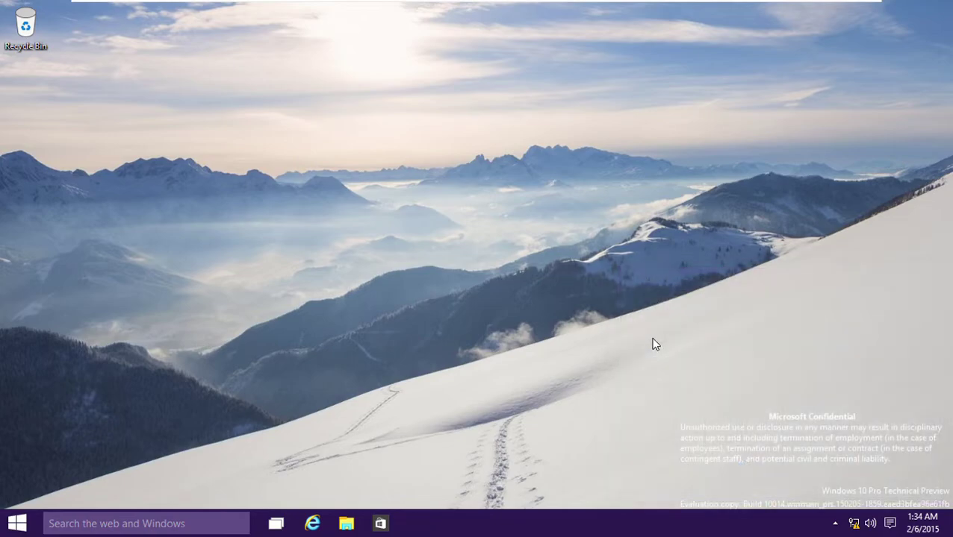
- View the hidden system tray icons and the taskbar's options, including the Search display choices
click(837, 524)
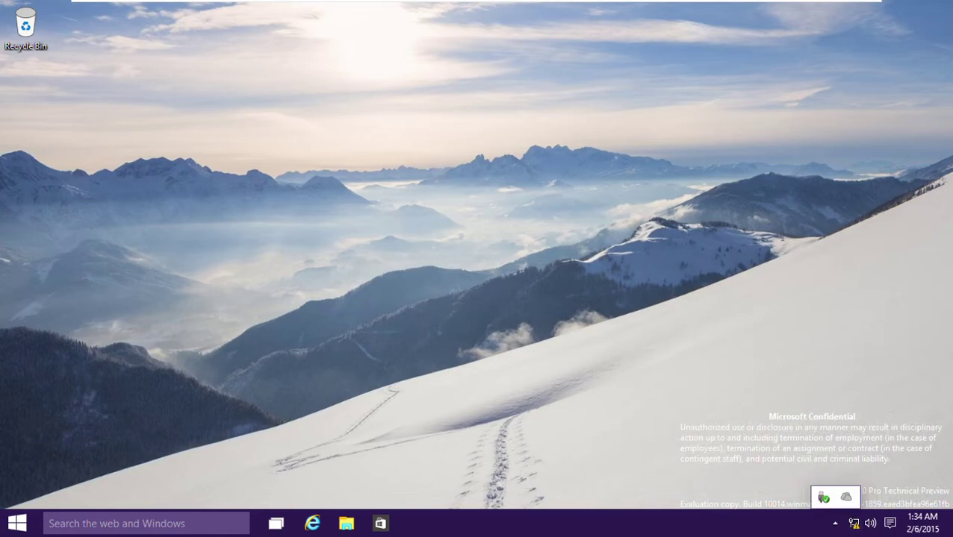
right_click(622, 528)
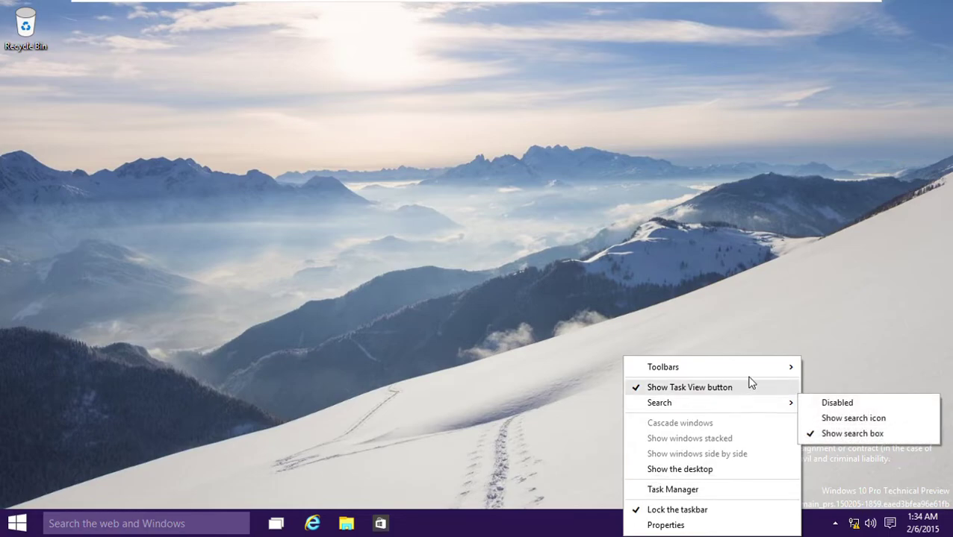
mouse_move(756, 380)
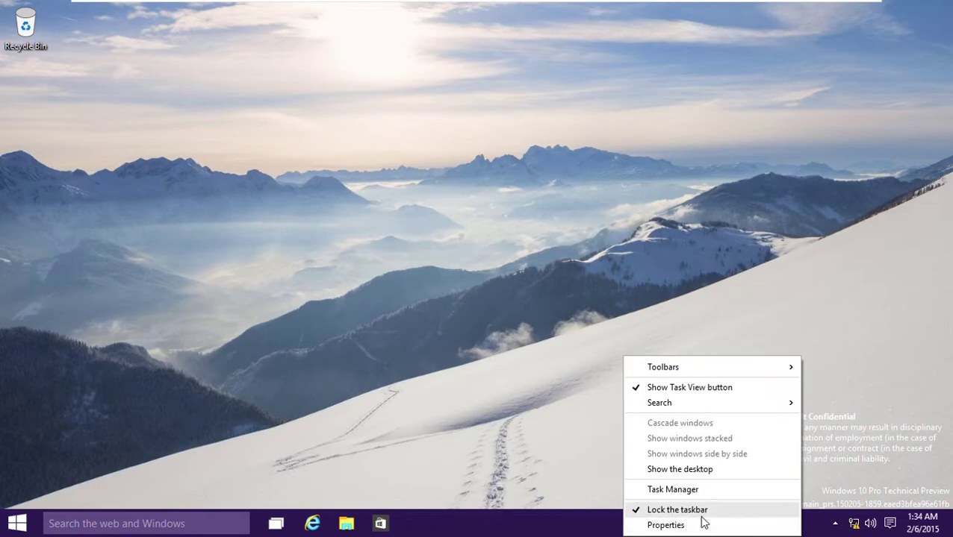
click(702, 516)
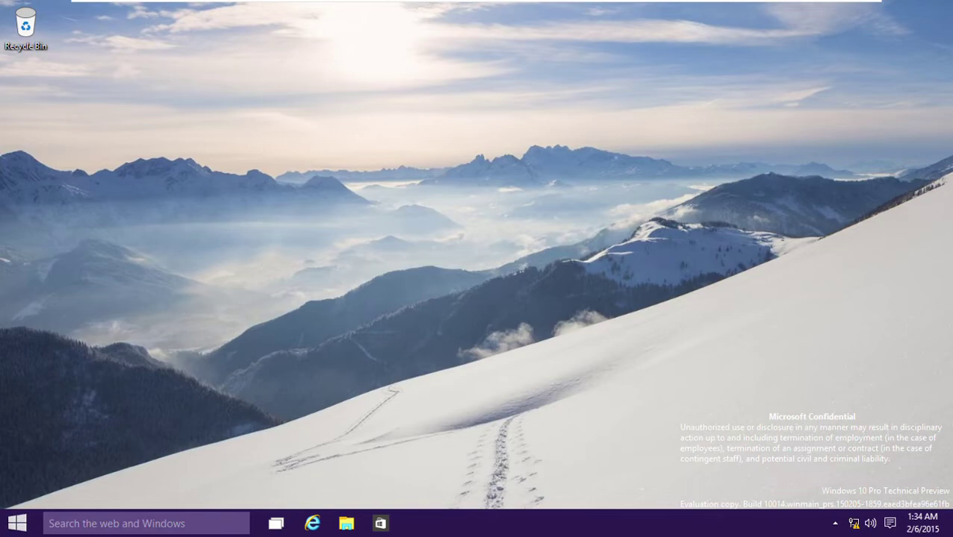
- Browse the Start menu's full app list, launch the Get started app maximized, and return to the desktop
click(17, 523)
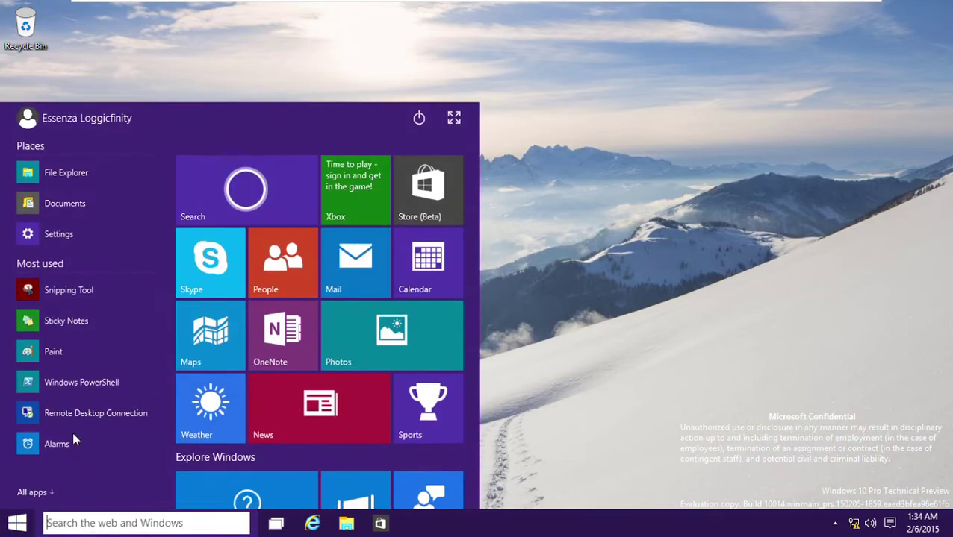
click(33, 491)
scroll(64, 412, down, 10)
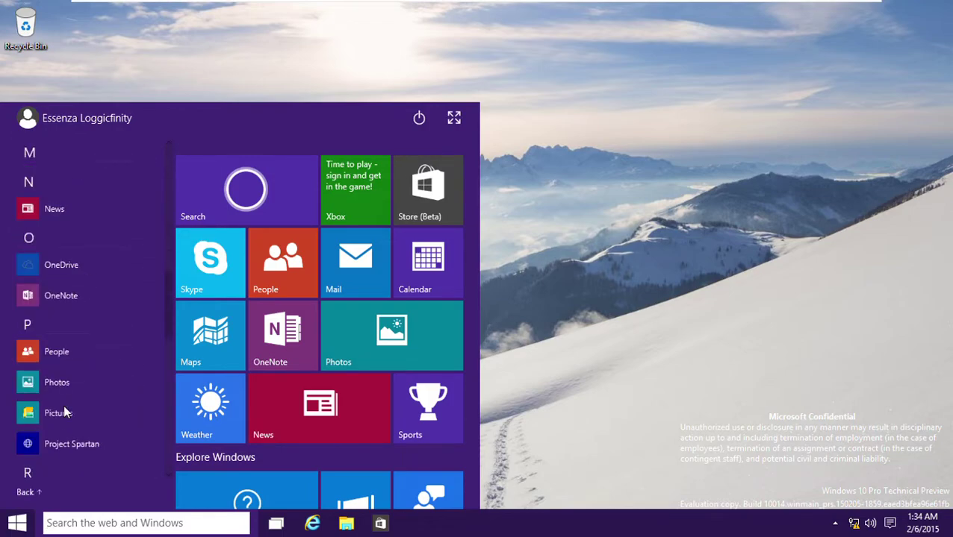
scroll(64, 411, up, 2)
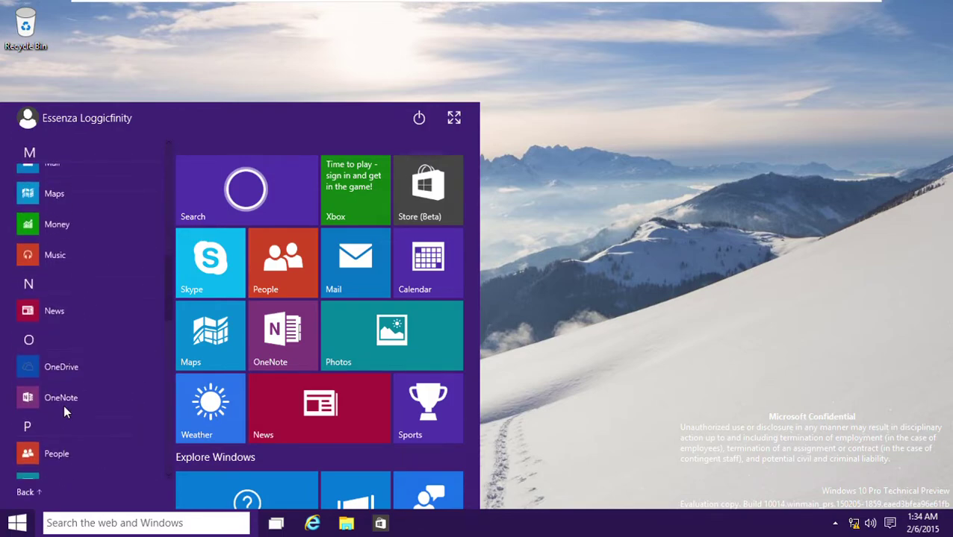
scroll(74, 275, up, 8)
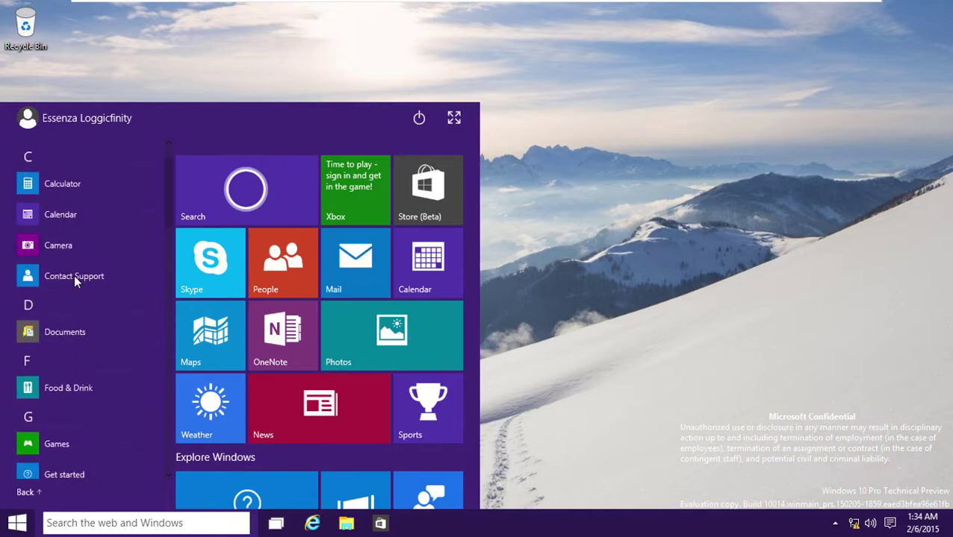
click(86, 473)
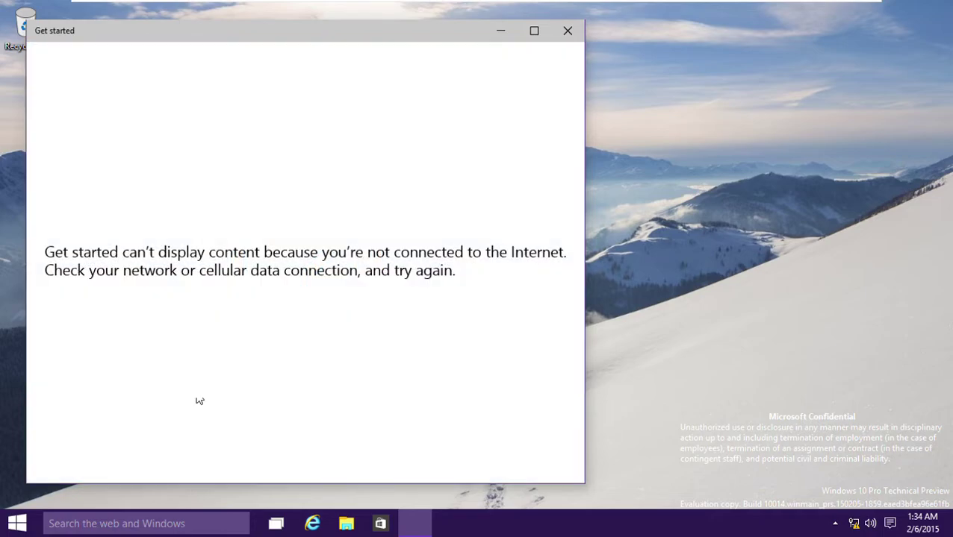
click(534, 32)
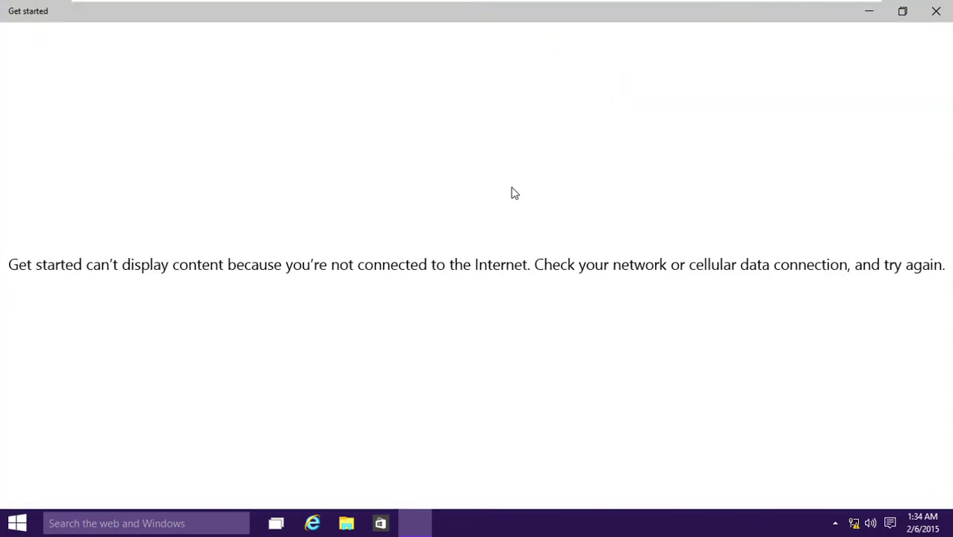
key(super+d)
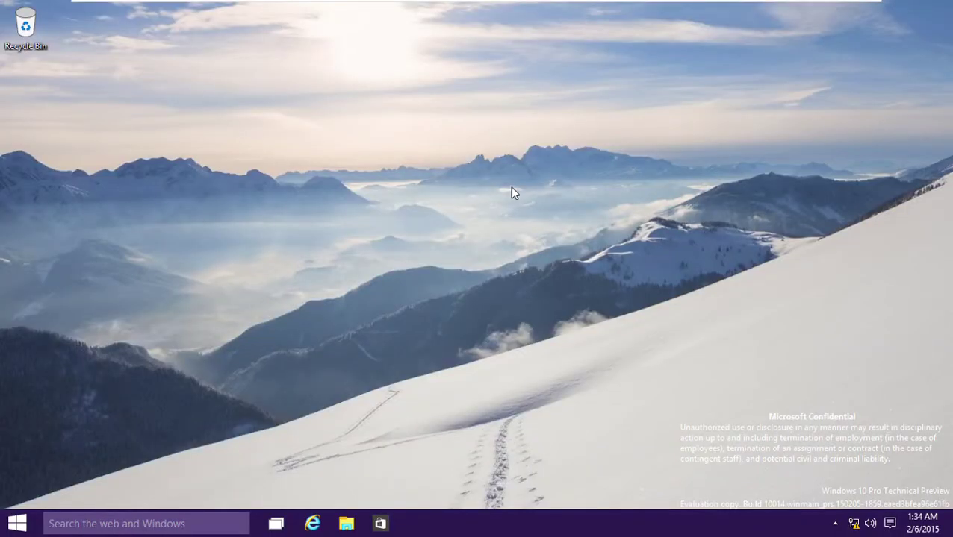
- Browse the Start menu's full app list and launch the Camera app
click(16, 524)
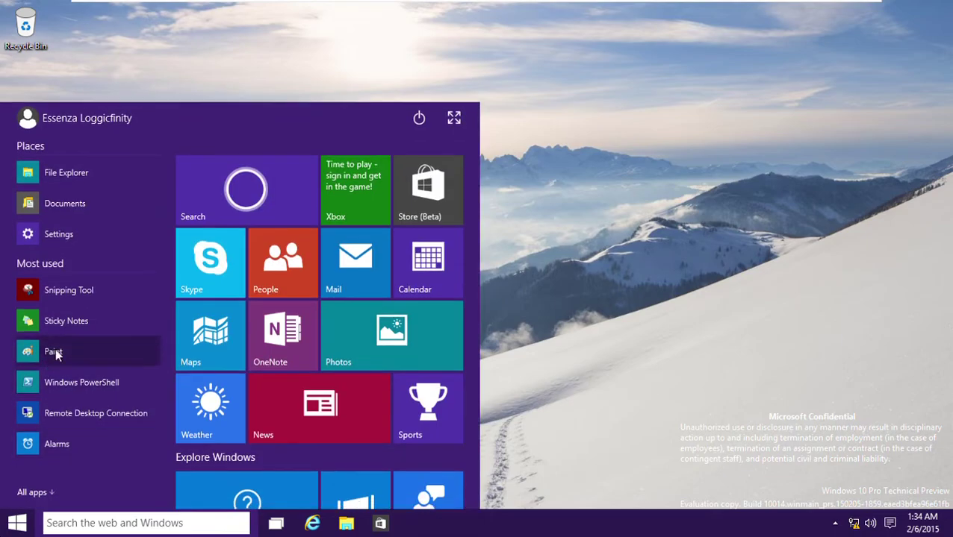
click(35, 493)
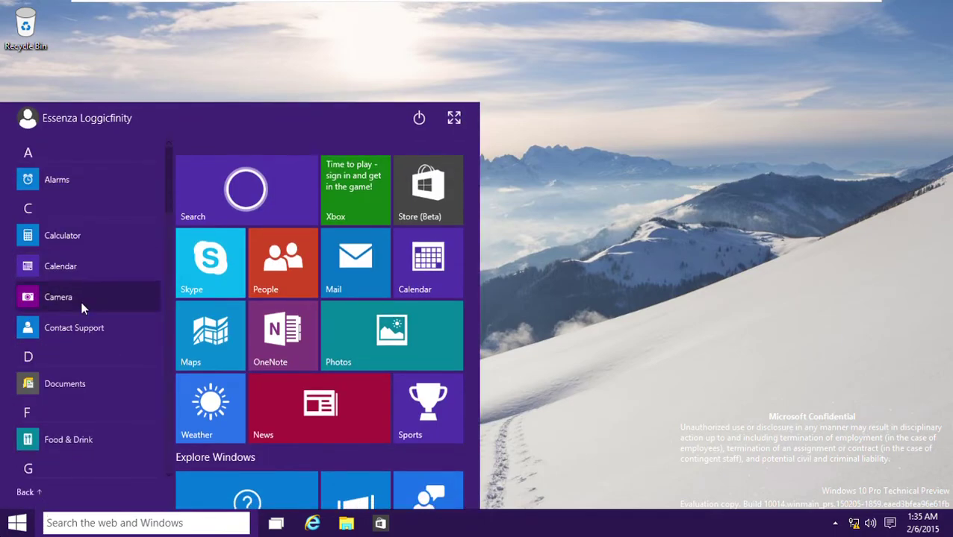
scroll(82, 309, down, 10)
scroll(82, 309, up, 10)
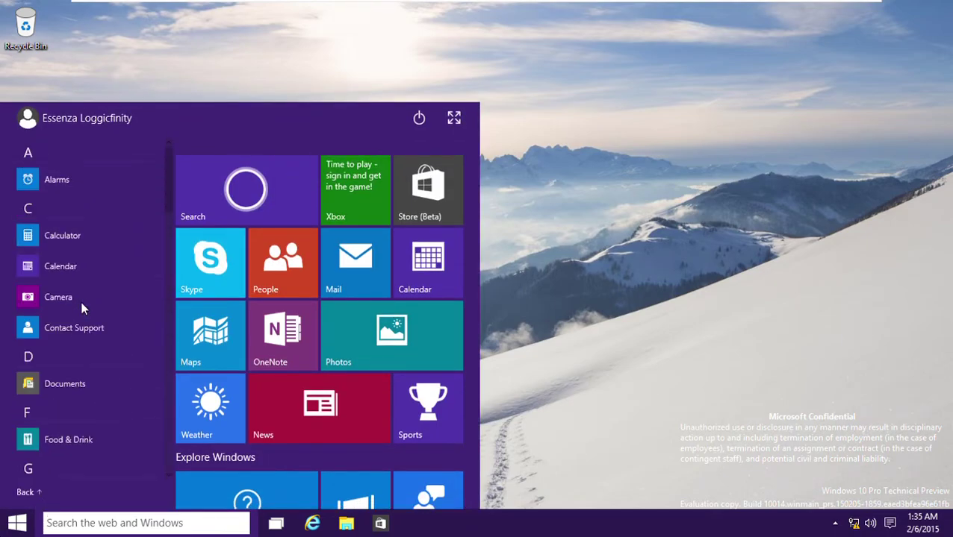
click(67, 297)
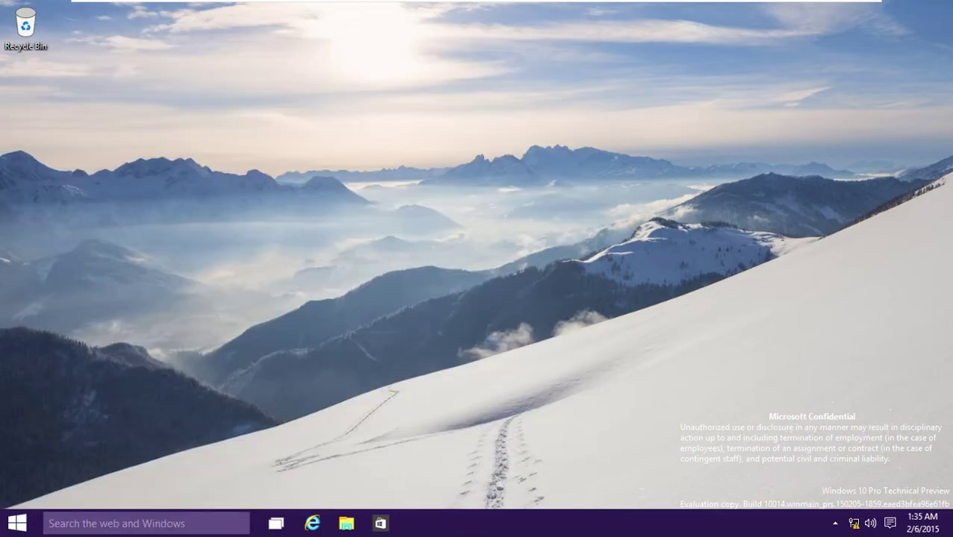
- Launch the Contact Support app from the full app list, cancel its Microsoft account prompt and close the app
click(17, 524)
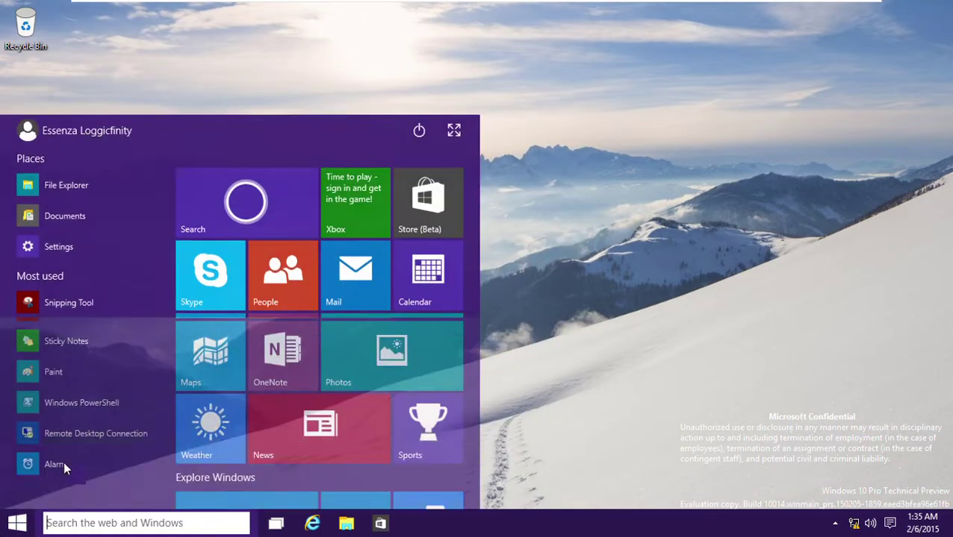
click(100, 492)
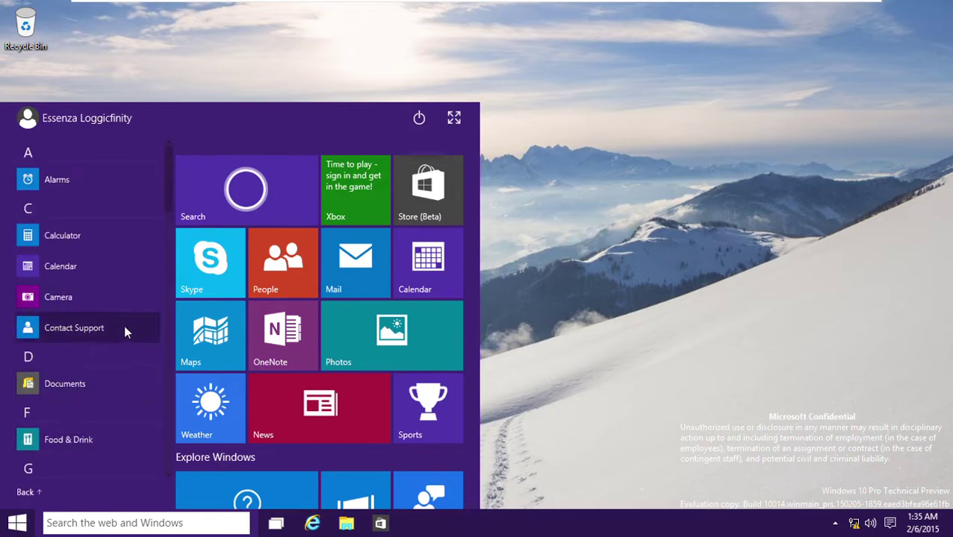
click(105, 345)
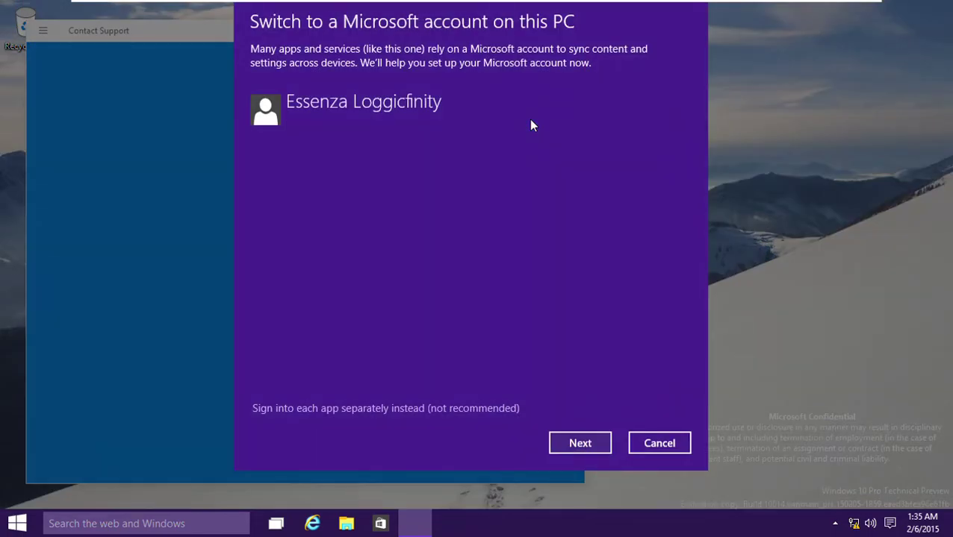
key(Tab)
key(Tab)
key(Tab)
key(Return)
key(alt+F4)
- Try twice to place the This PC entry from the Start menu's Windows System folder onto the desktop
key(super)
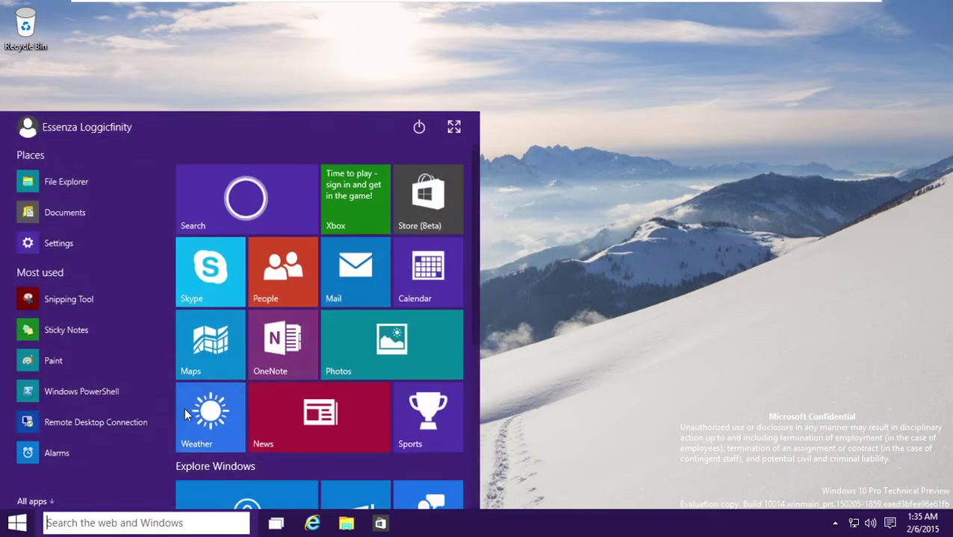
click(80, 492)
scroll(93, 418, down, 15)
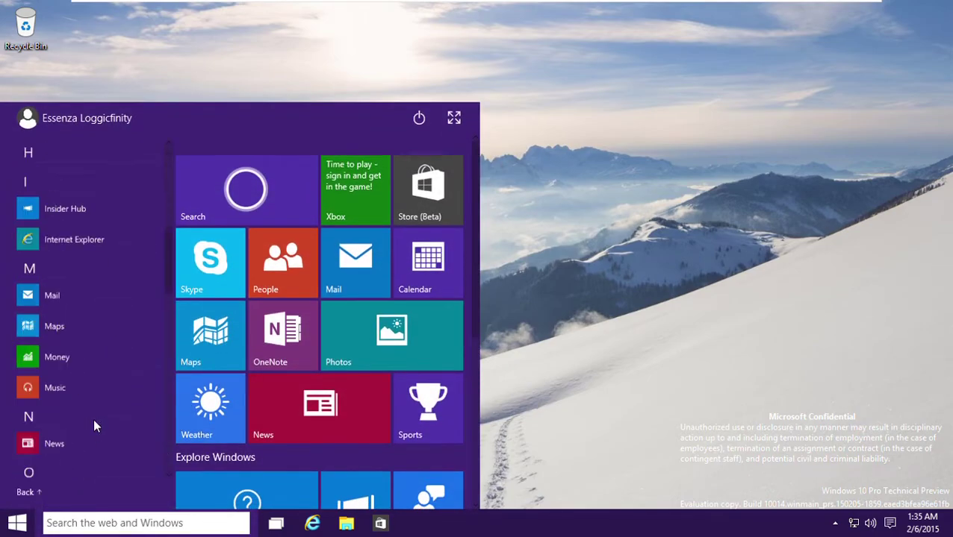
click(100, 405)
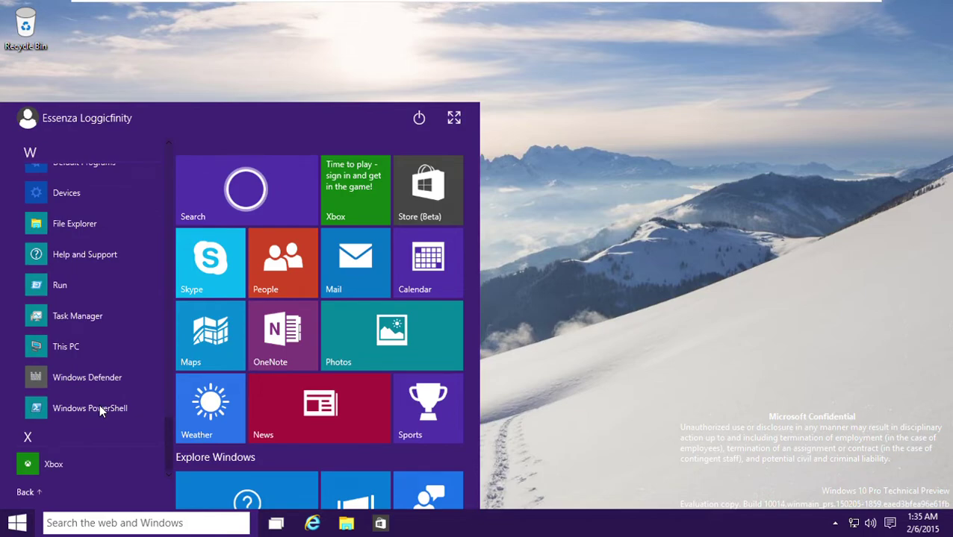
drag(84, 355, 39, 104)
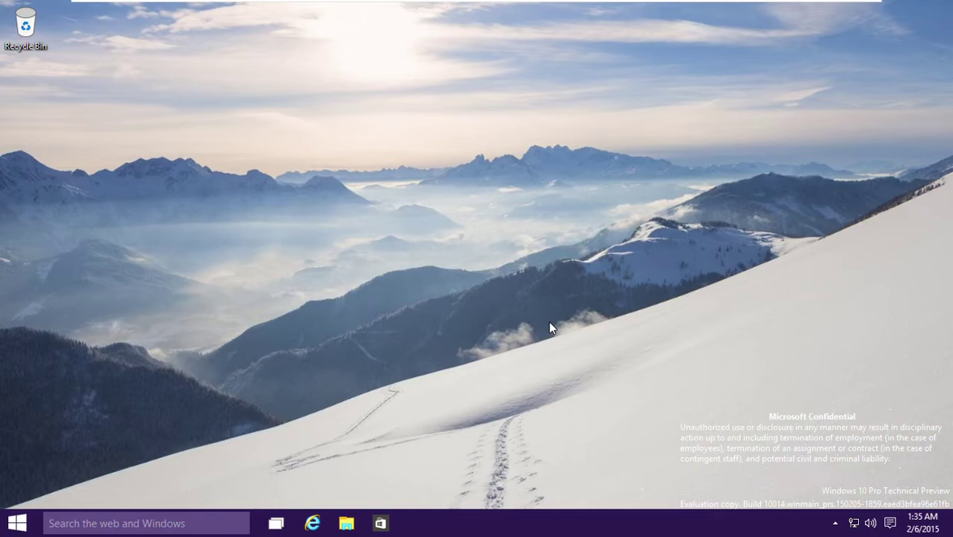
key(super)
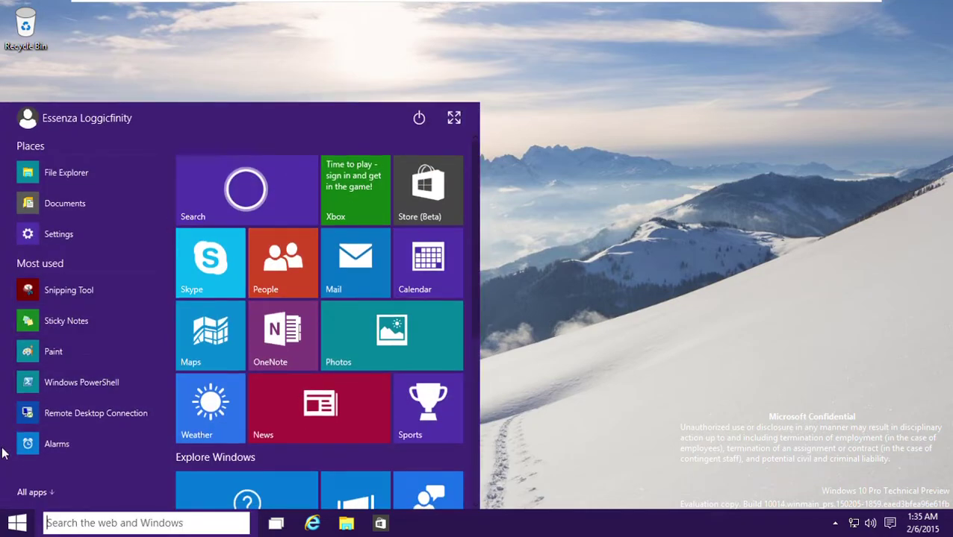
click(27, 492)
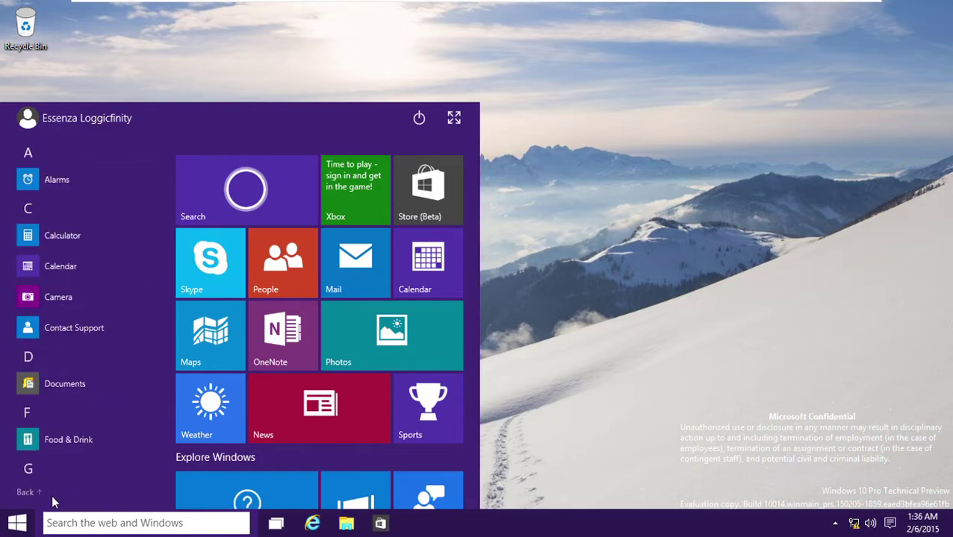
scroll(56, 401, down, 15)
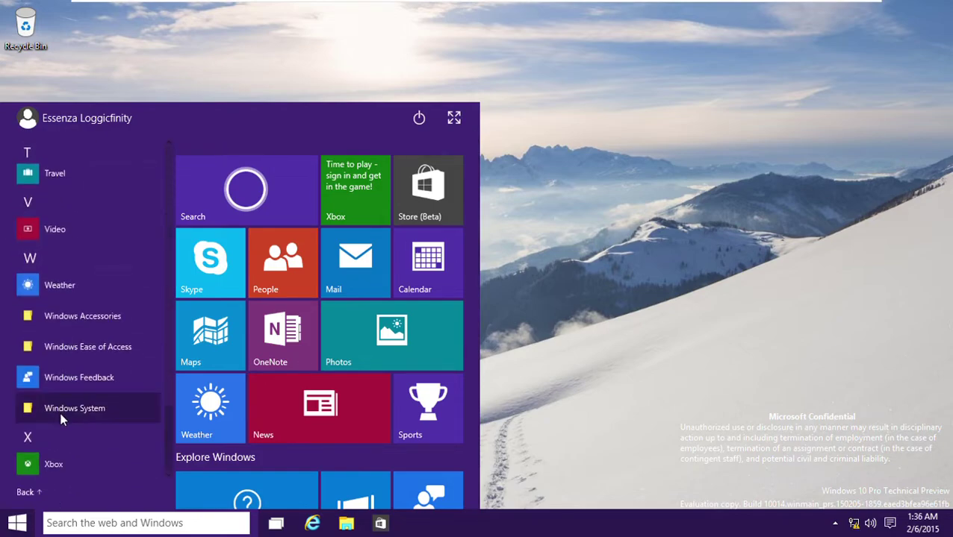
click(64, 415)
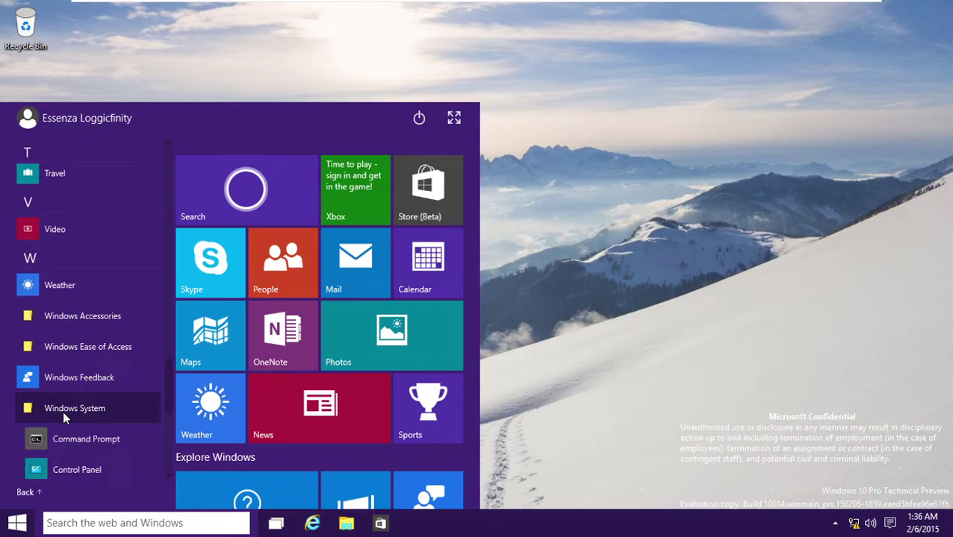
scroll(87, 435, down, 5)
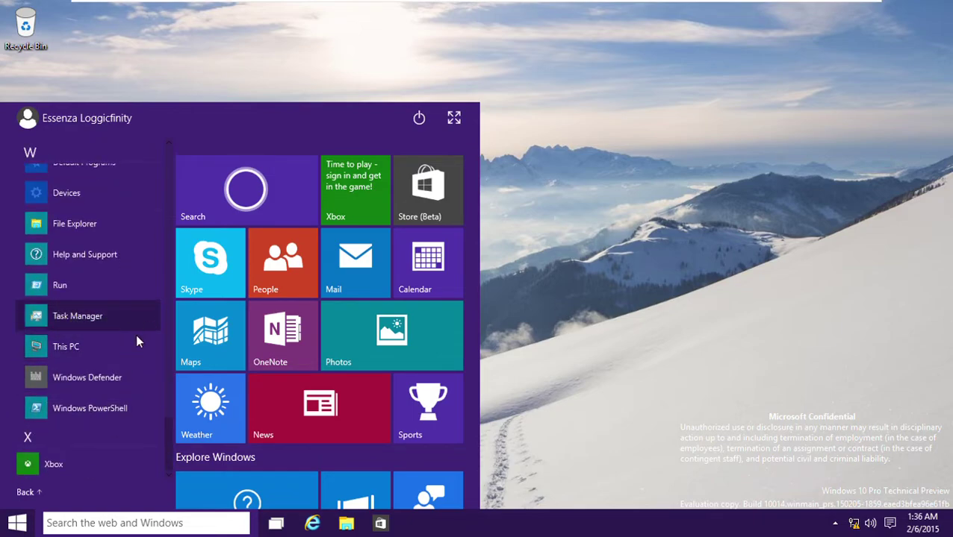
drag(75, 351, 48, 82)
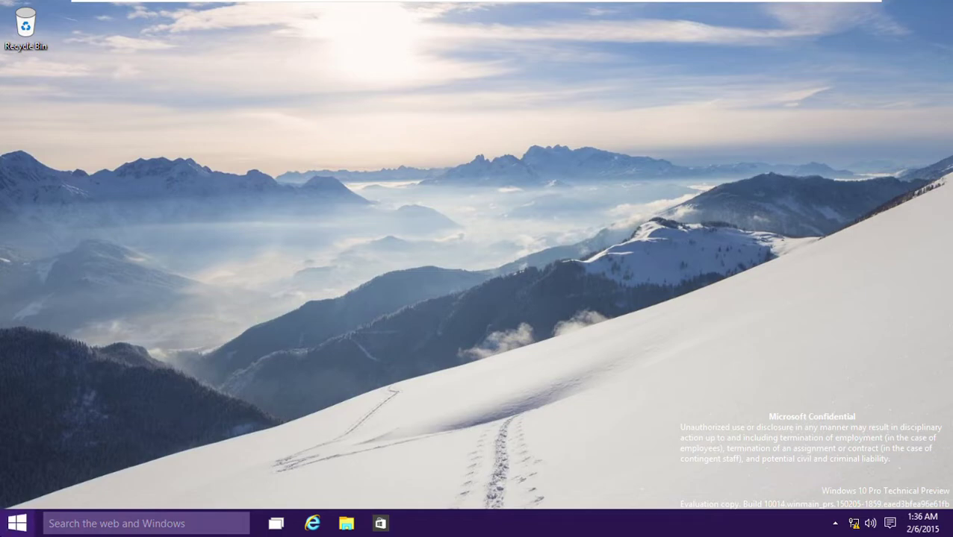
- View the power options in the Start menu, then close the menu without choosing one
click(97, 523)
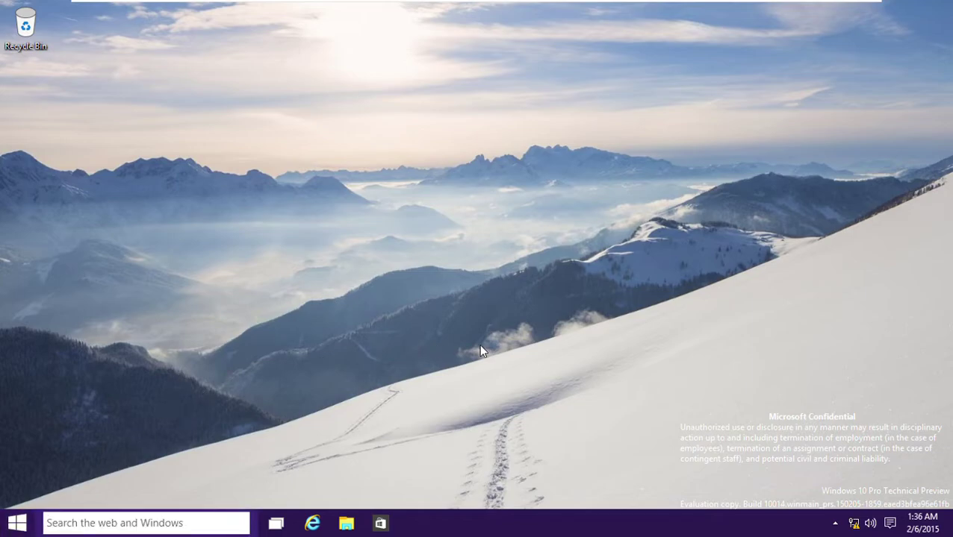
key(super)
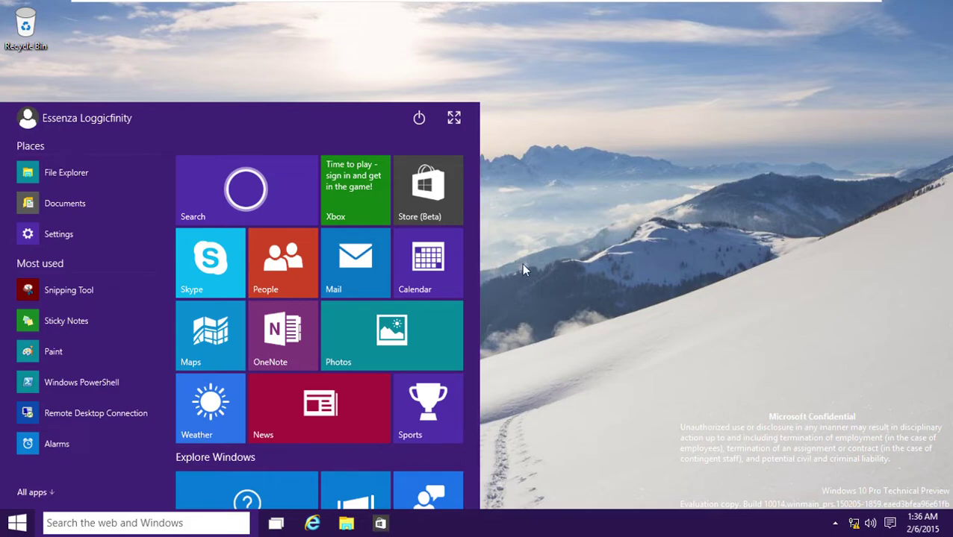
click(416, 128)
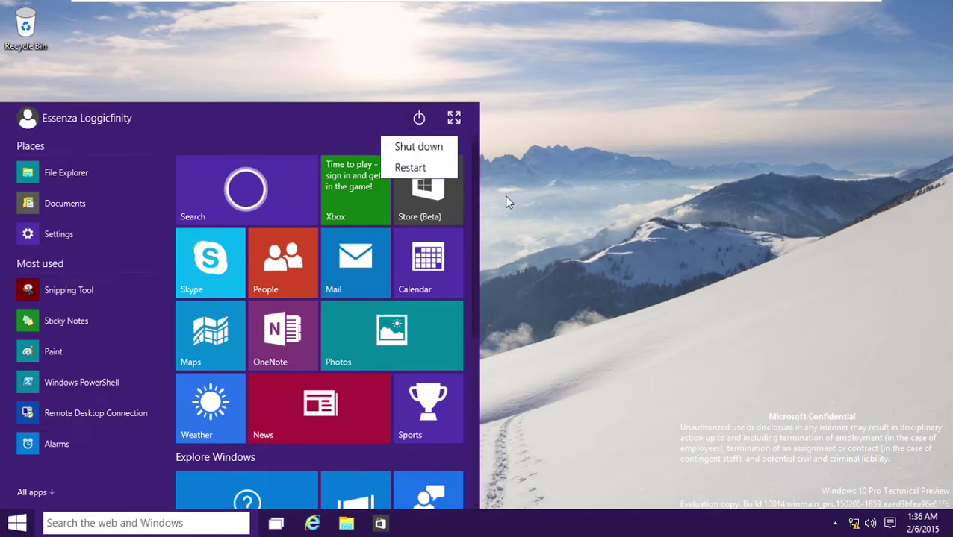
click(551, 182)
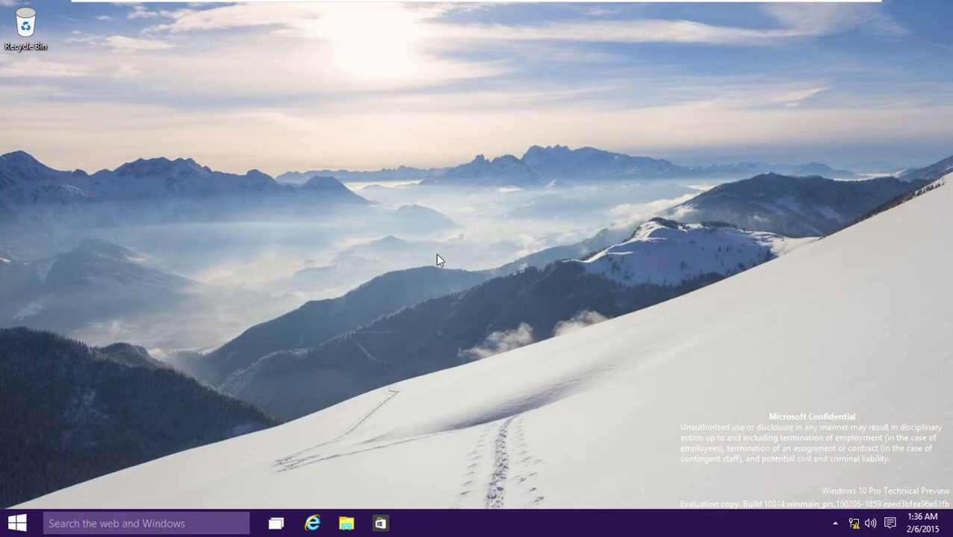
- Go through the choices in the Shut Down Windows dialog and leave the session for the lock screen
right_click(452, 284)
click(480, 328)
key(alt+F4)
key(Up)
key(Up)
key(Up)
key(Down)
key(Down)
key(Down)
key(Up)
key(Up)
key(Up)
key(Down)
key(Up)
key(Return)
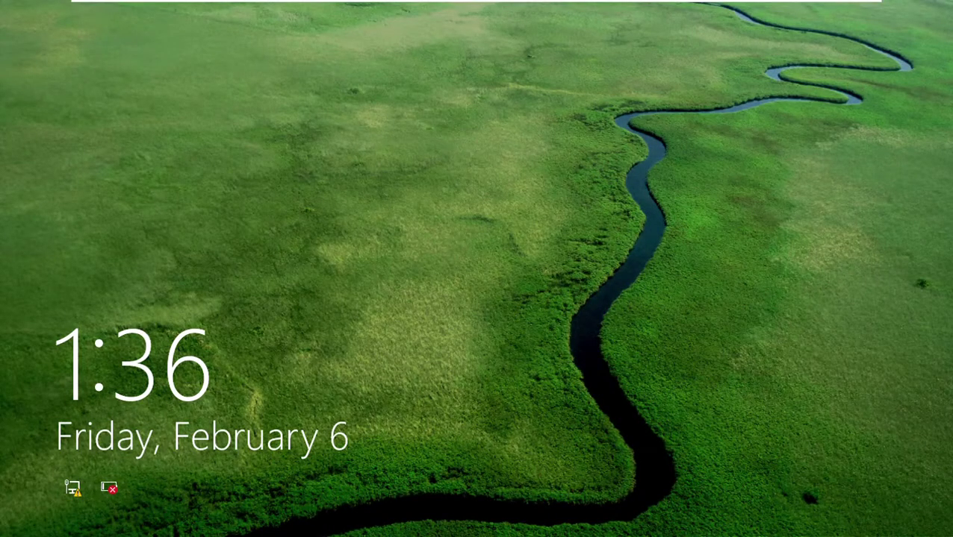
- Return from the lock screen to the desktop and restart the computer through the Shut Down Windows dialog
key(Return)
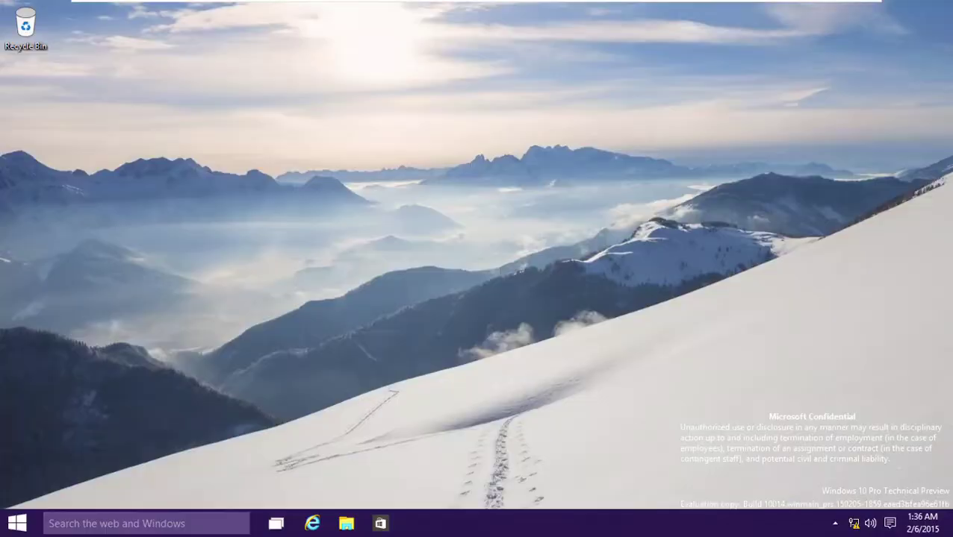
key(alt+F4)
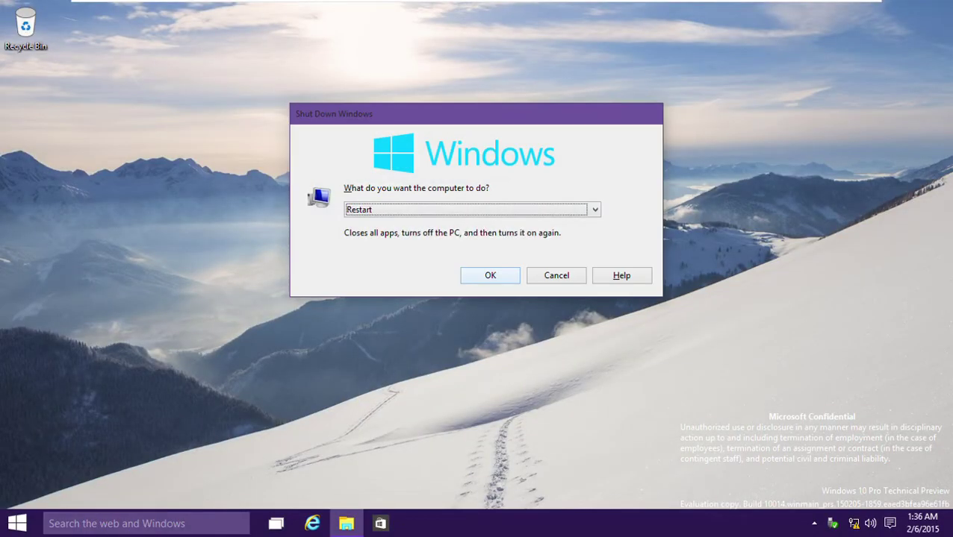
key(Return)
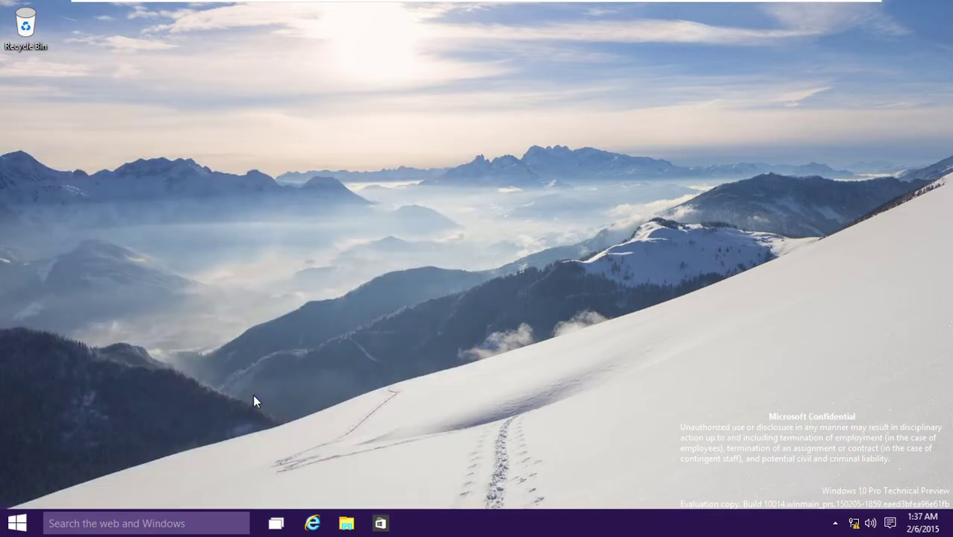
- Look through the Start menu's tile groups and its full app list down to Xbox, then close the menu
key(super)
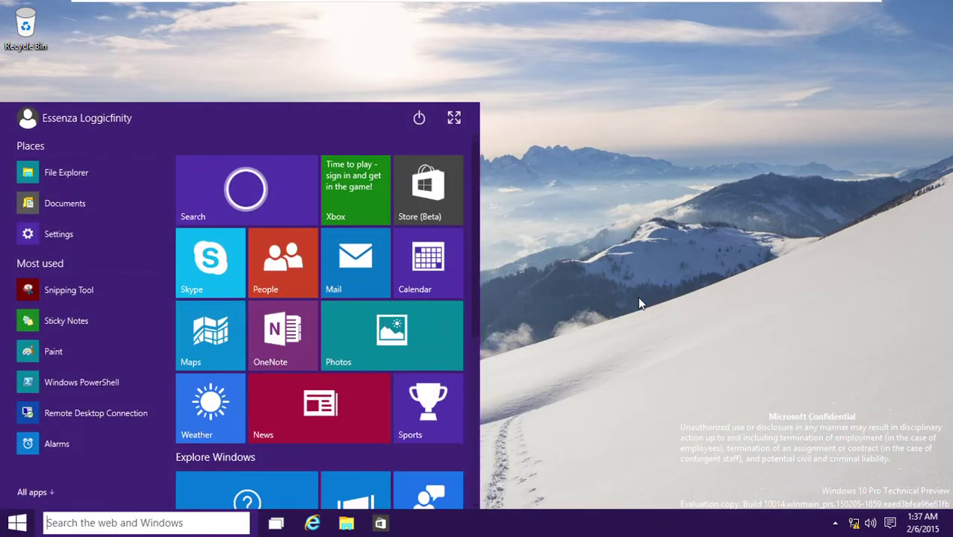
scroll(472, 345, down, 3)
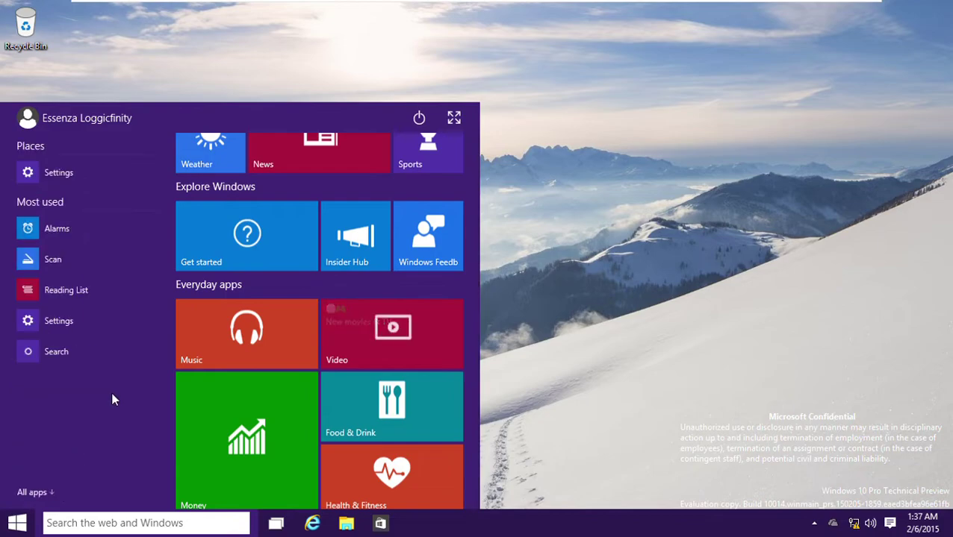
click(33, 489)
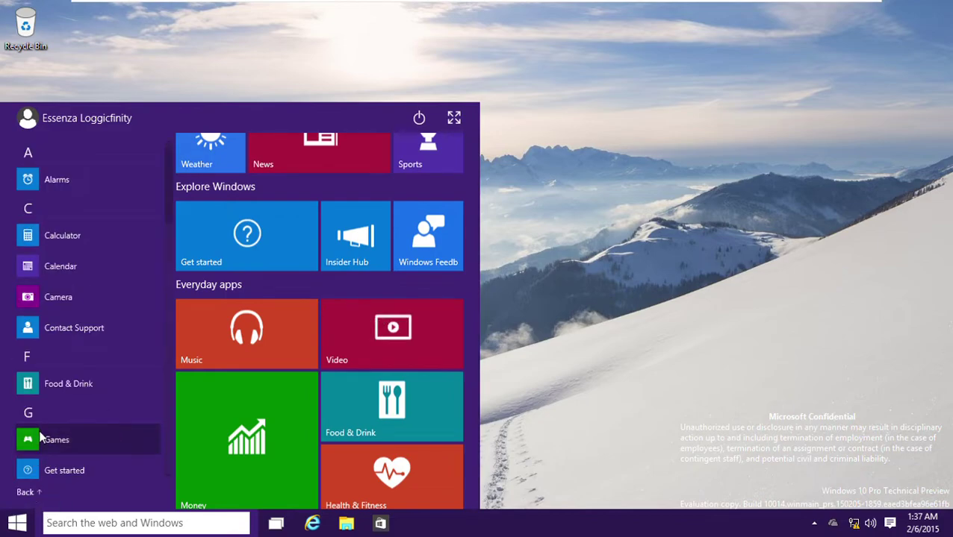
scroll(40, 437, down, 10)
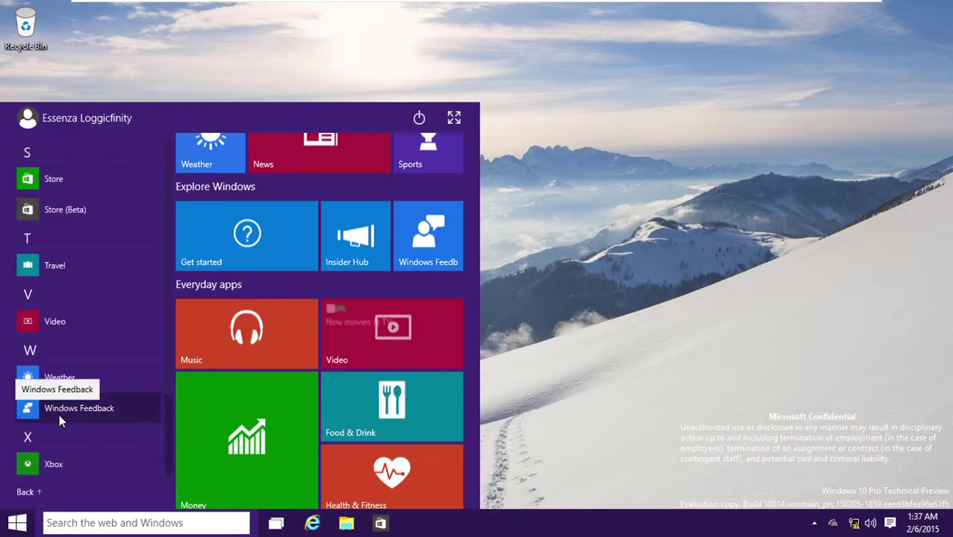
scroll(59, 415, up, 3)
scroll(59, 415, down, 3)
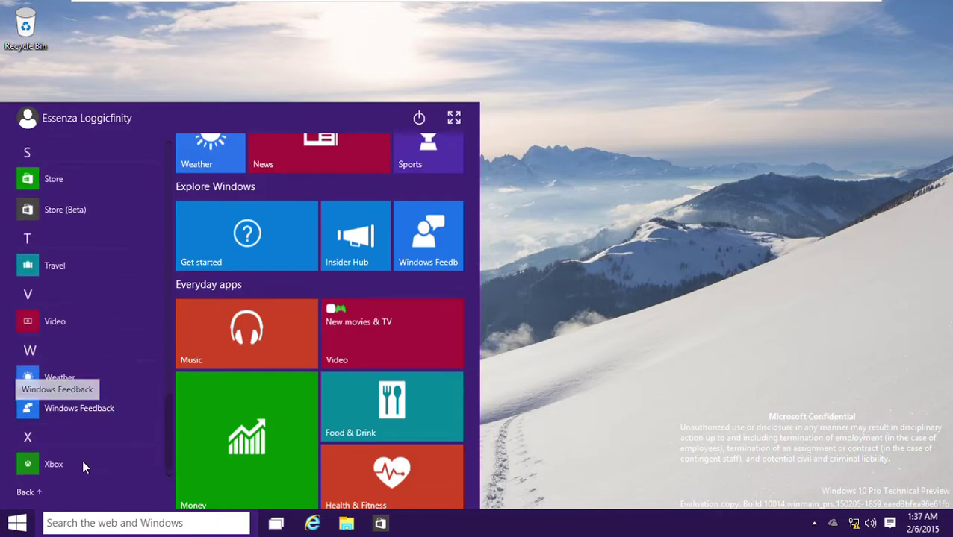
scroll(92, 382, up, 10)
scroll(93, 382, down, 10)
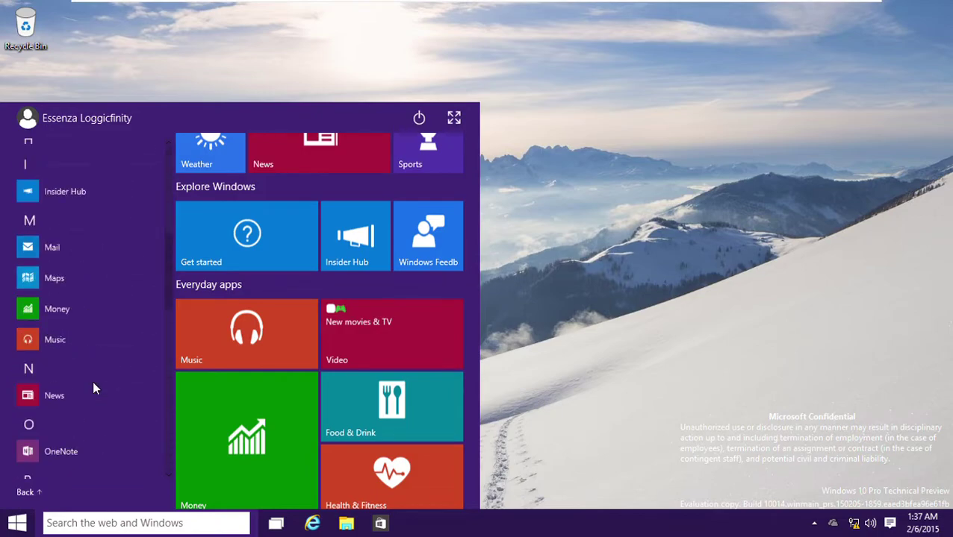
click(36, 498)
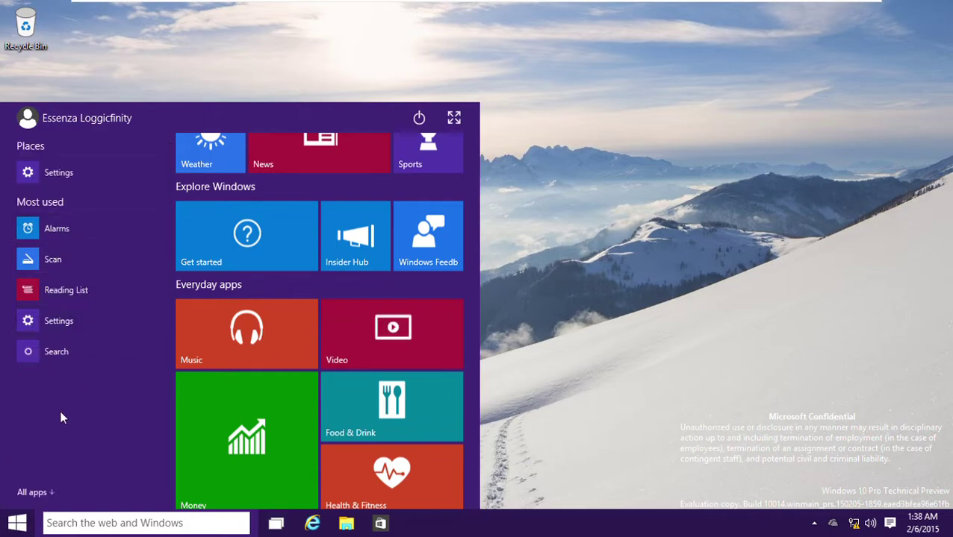
click(49, 492)
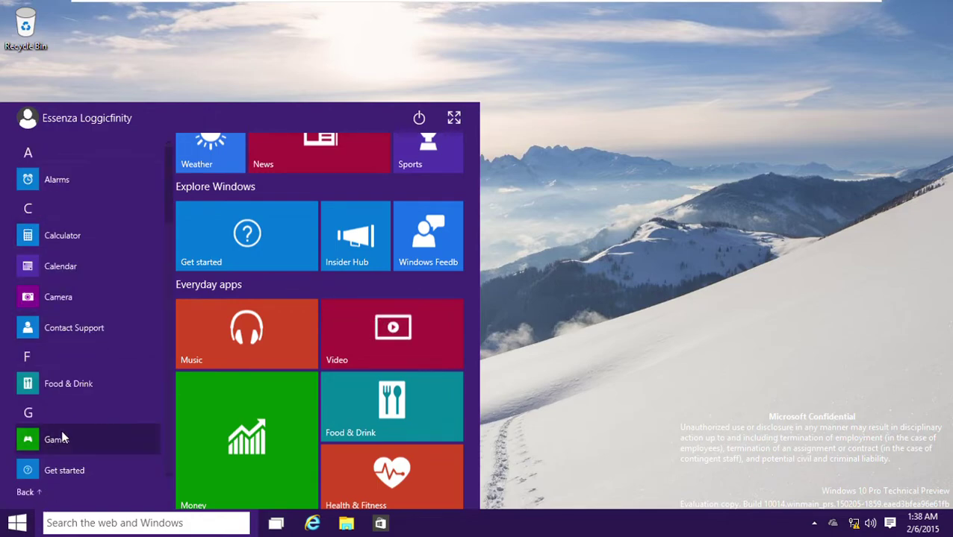
scroll(61, 429, down, 8)
scroll(61, 452, down, 3)
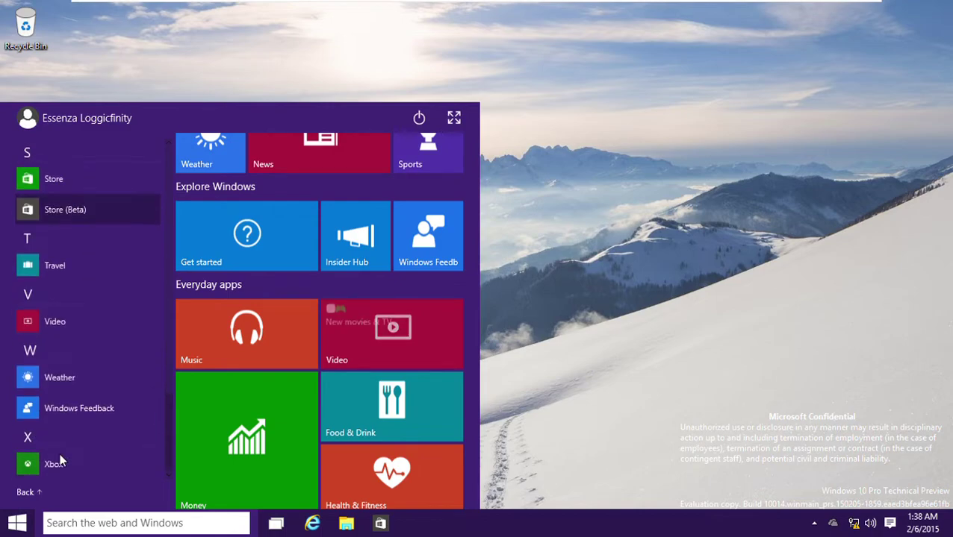
click(38, 491)
click(612, 364)
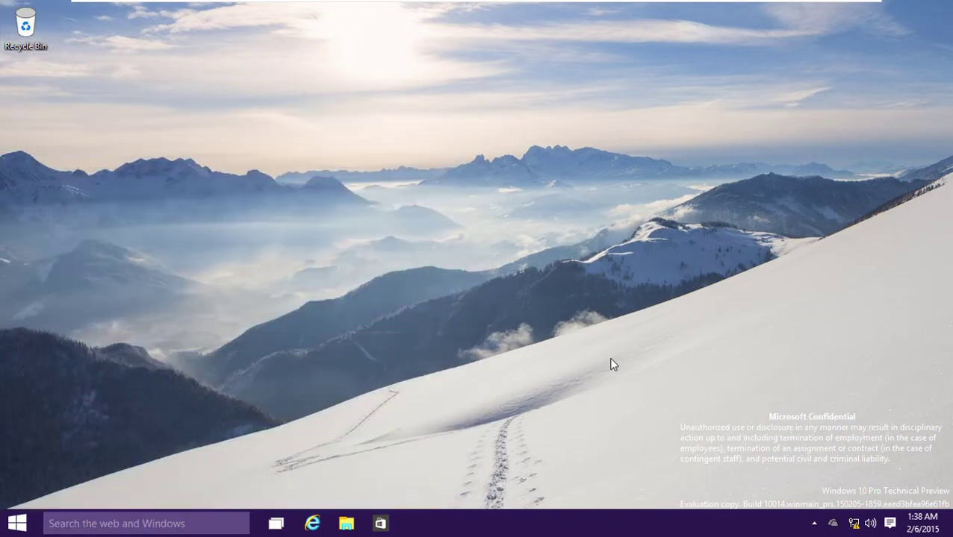
- Open a Command Prompt, cancel the Shut Down Windows dialog, and end the prompt with the exit command
key(super+r)
key(Return)
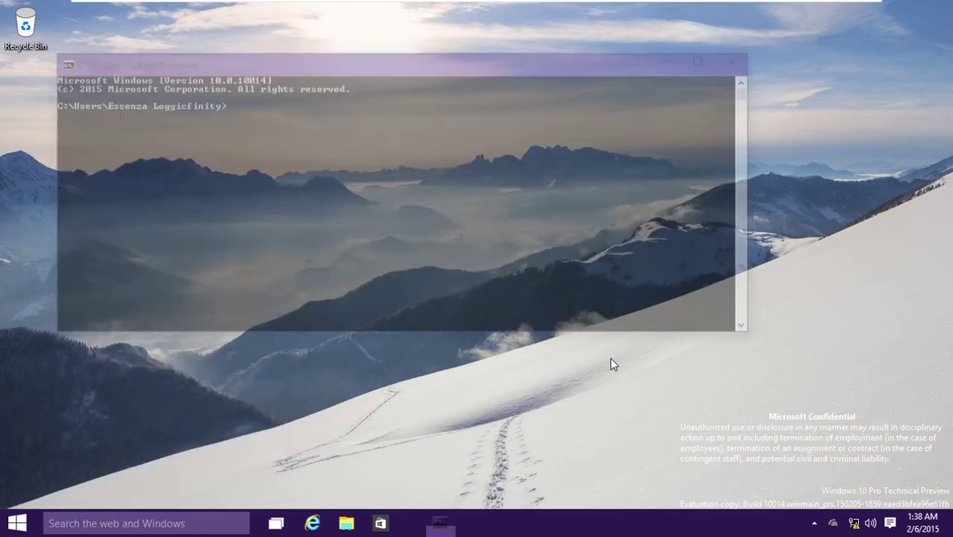
key(alt+F4)
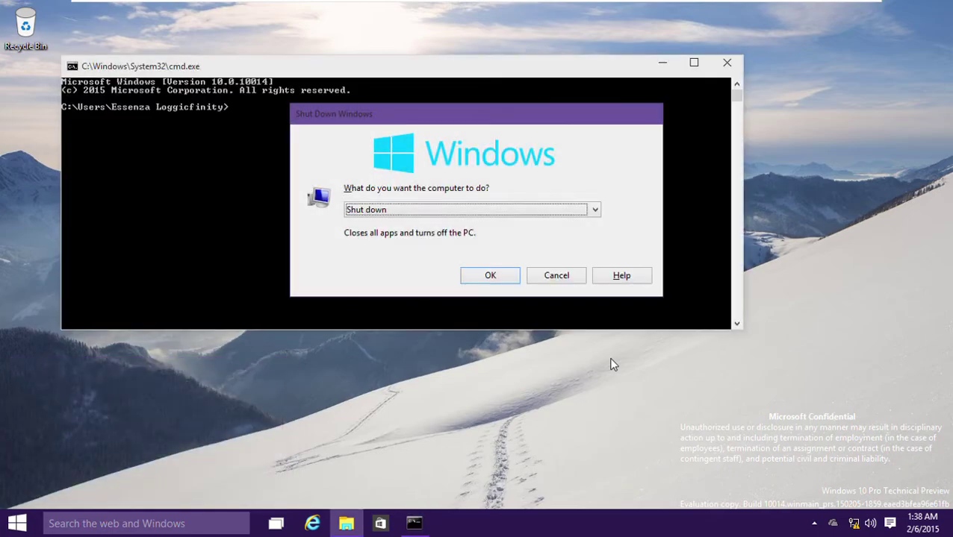
click(559, 277)
click(560, 277)
text(exit)
key(Return)
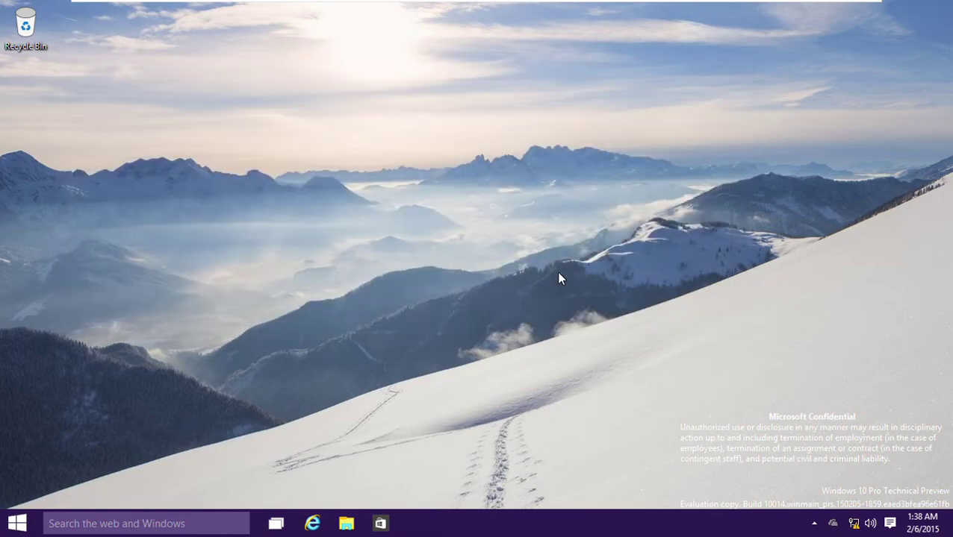
- Look through the full app list in the Start menu from Alarms to Xbox, then return to the main Start view
key(super)
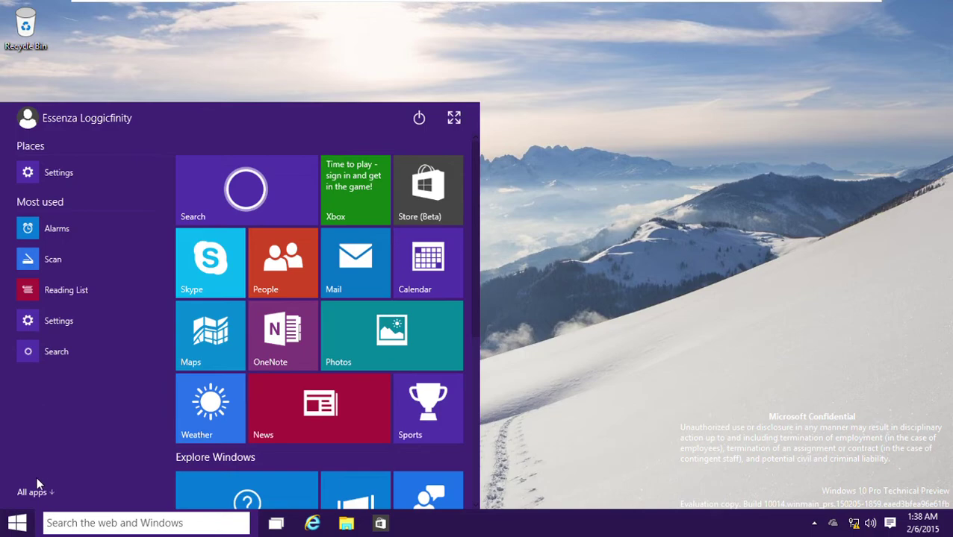
click(30, 494)
scroll(86, 426, down, 10)
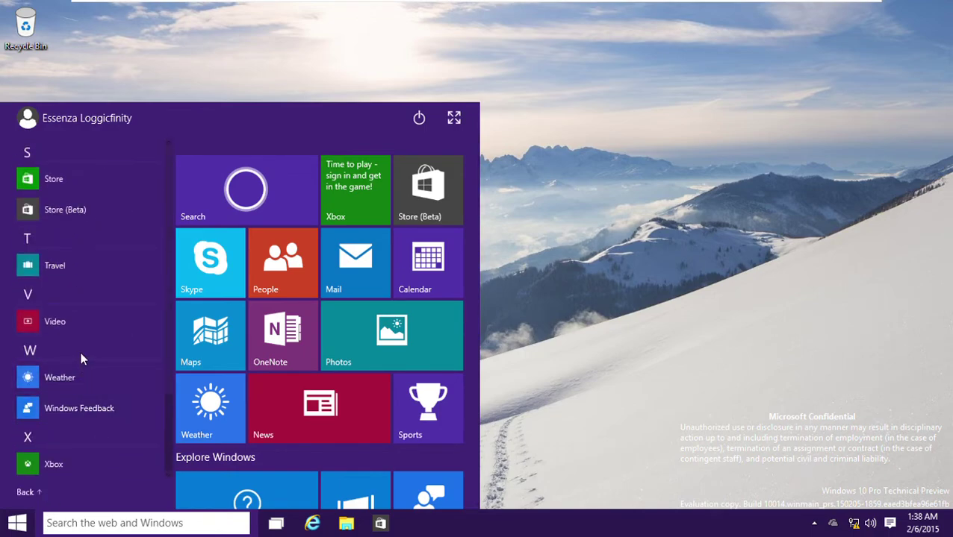
scroll(80, 362, up, 10)
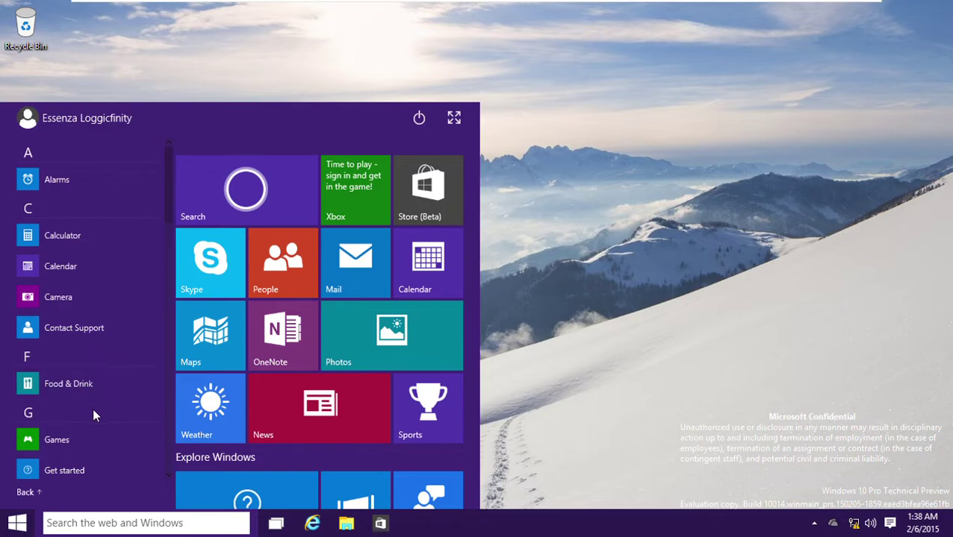
scroll(94, 415, down, 10)
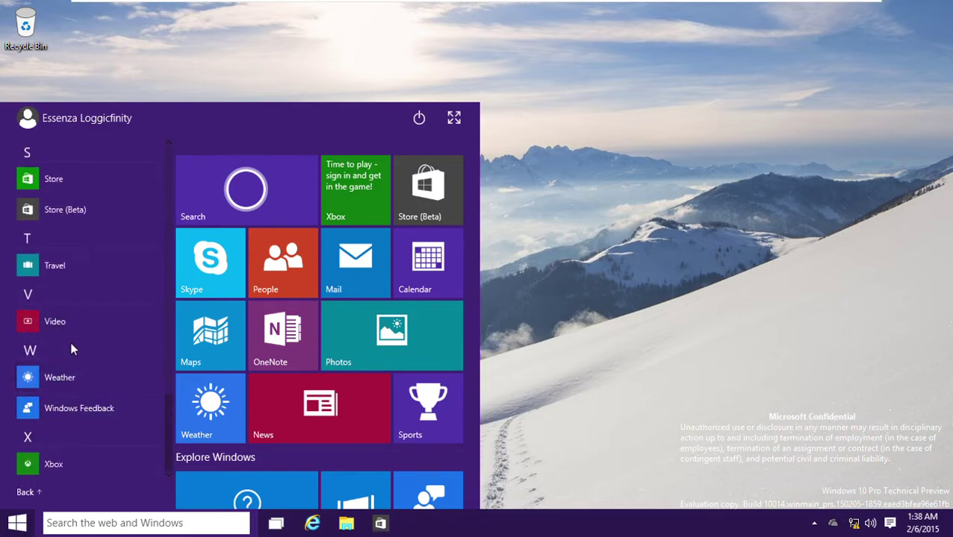
click(24, 492)
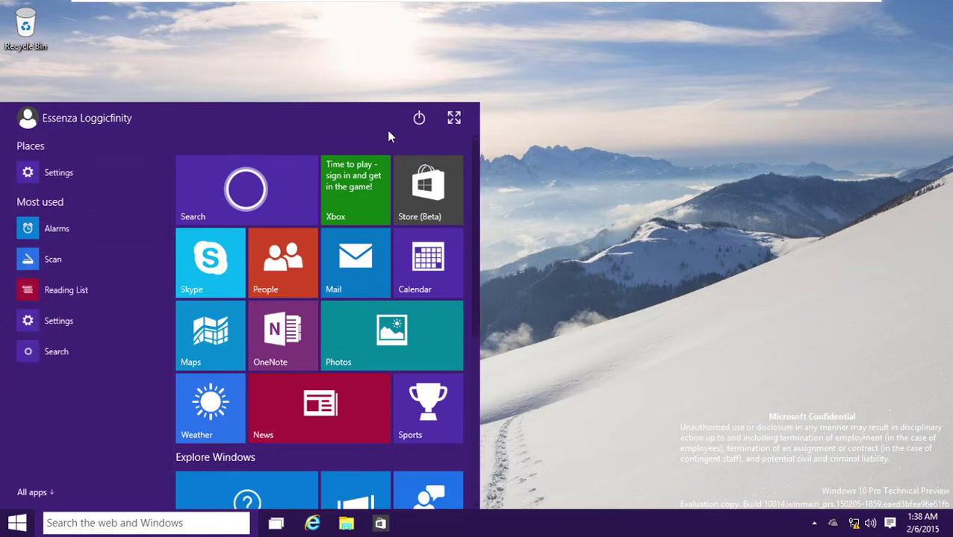
- Name the Start menu's first tile group Unnamed, then clear that name and close the menu
mouse_move(246, 156)
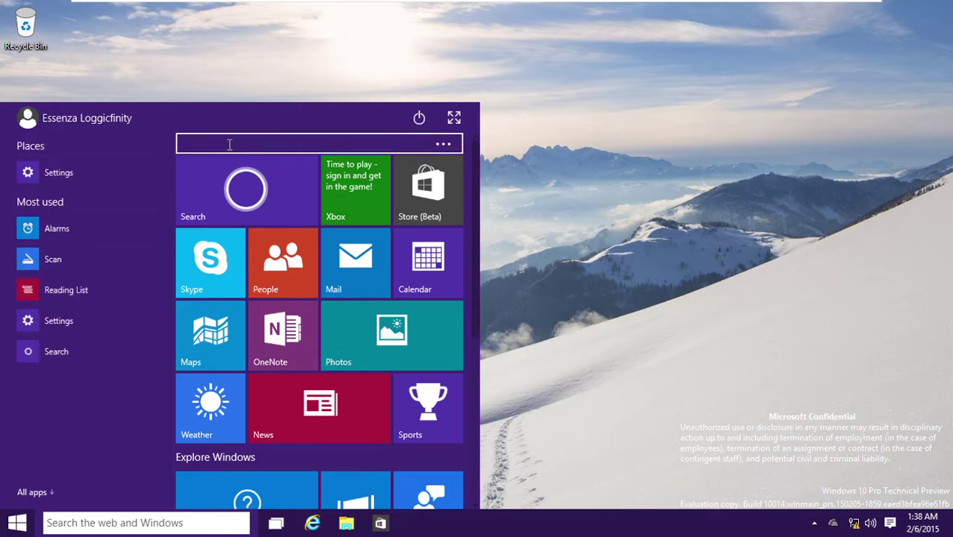
text(Unnamed)
key(Return)
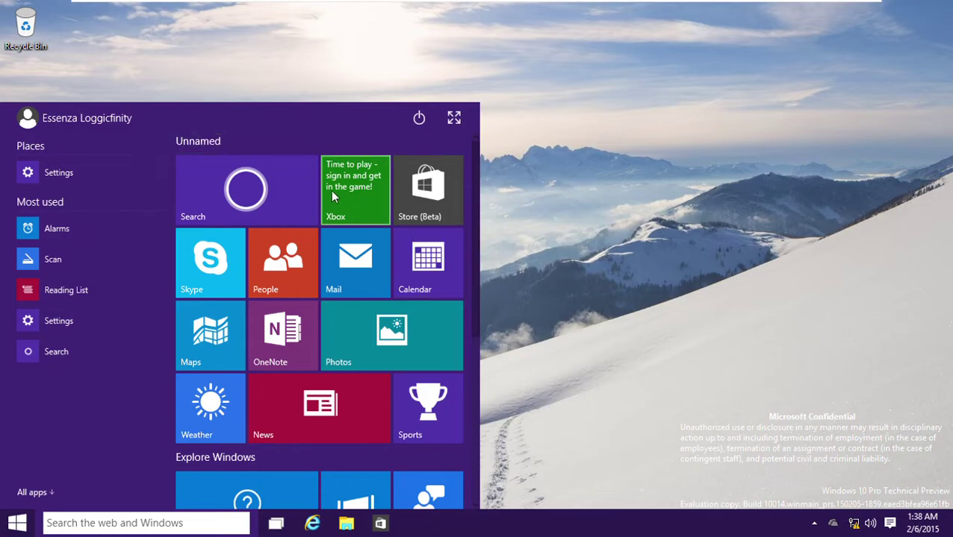
click(259, 140)
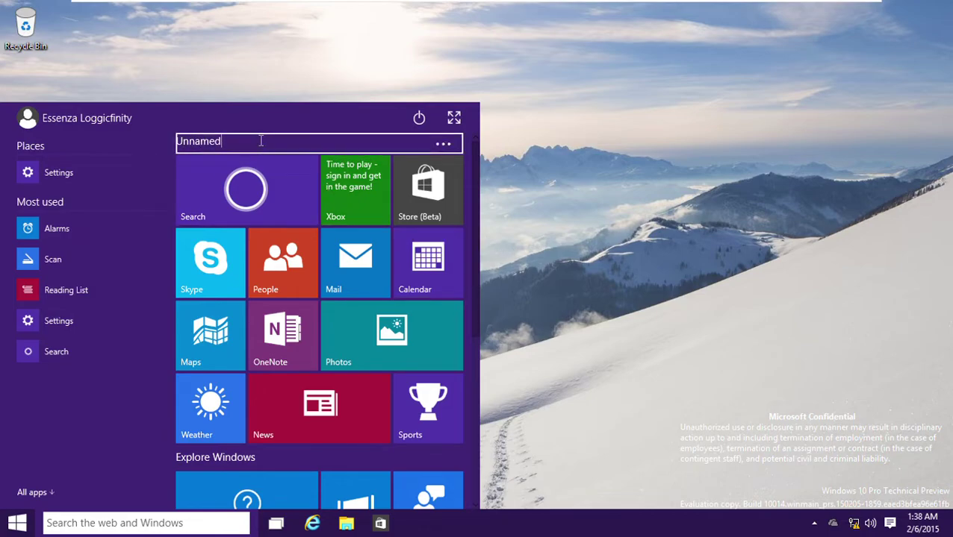
key(ctrl+a)
key(BackSpace)
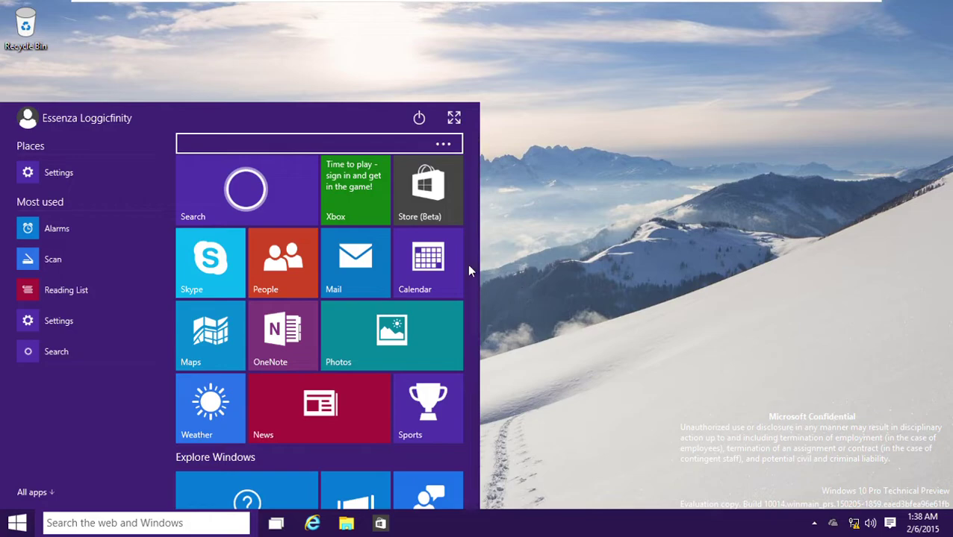
click(560, 213)
- Try large and small desktop icons, then set the icon size back to medium
right_click(557, 209)
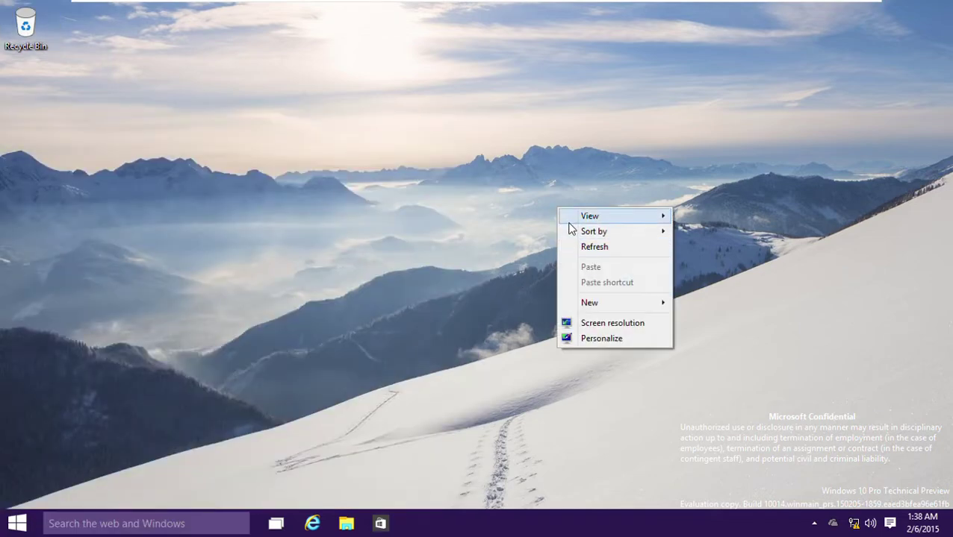
mouse_move(589, 216)
click(717, 216)
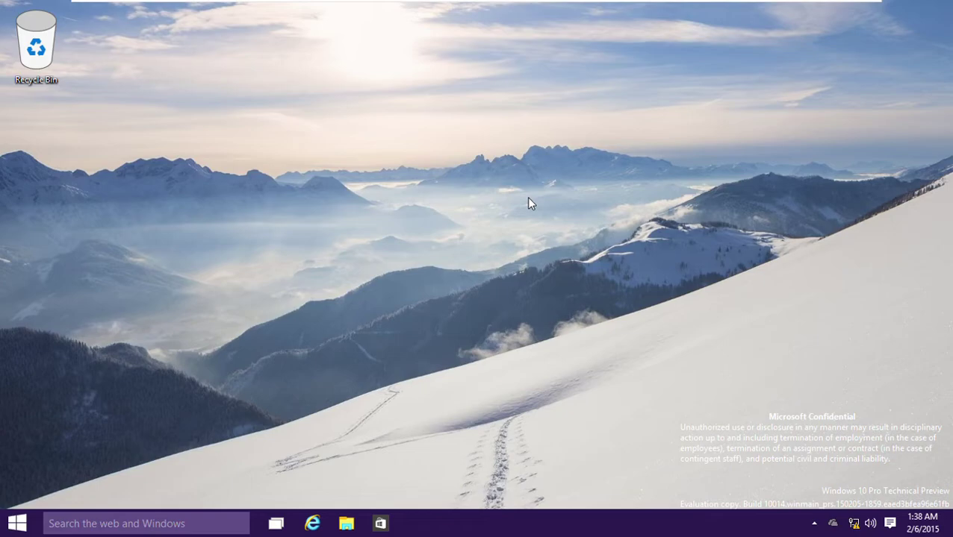
right_click(527, 198)
mouse_move(557, 207)
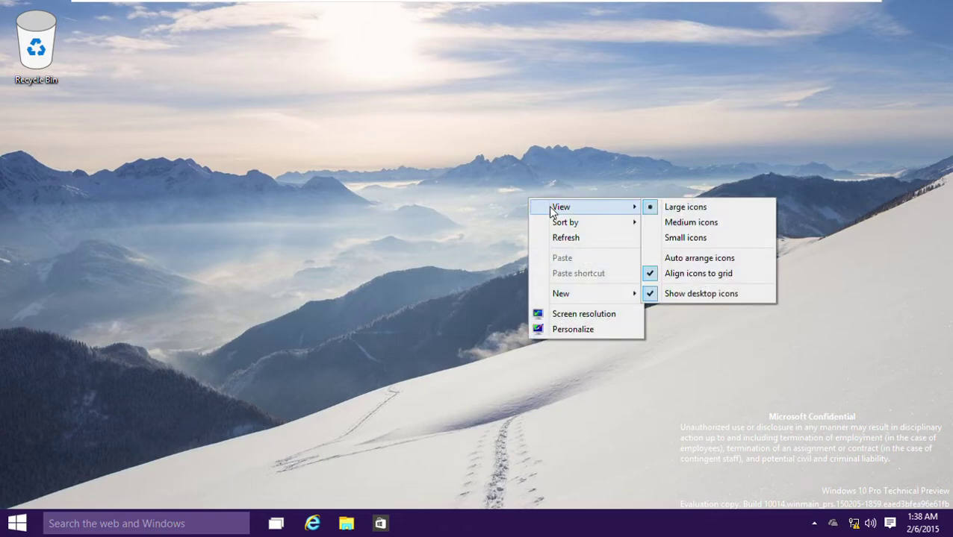
click(676, 237)
right_click(472, 179)
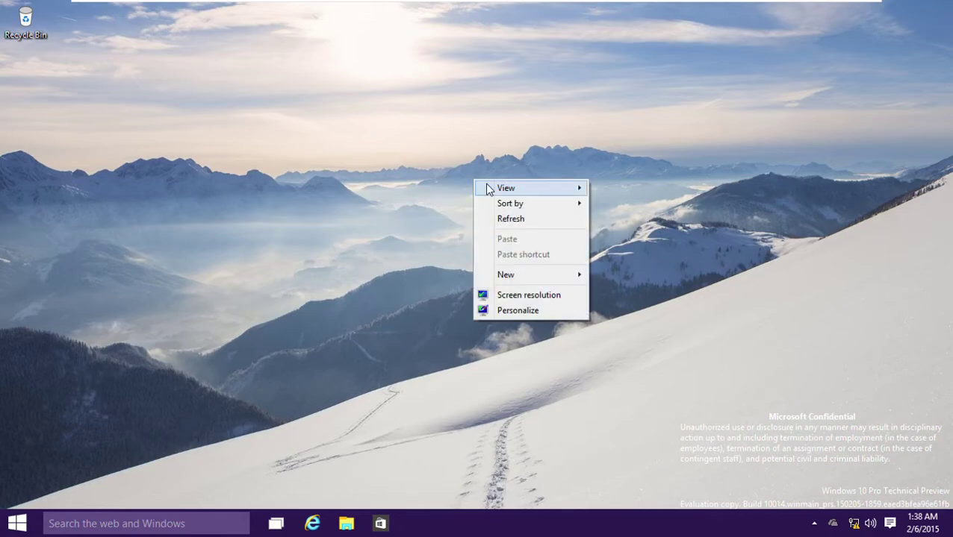
mouse_move(489, 189)
click(635, 203)
- Enable the Computer icon on the desktop through the Desktop Icon Settings in Personalization
right_click(420, 191)
mouse_move(436, 209)
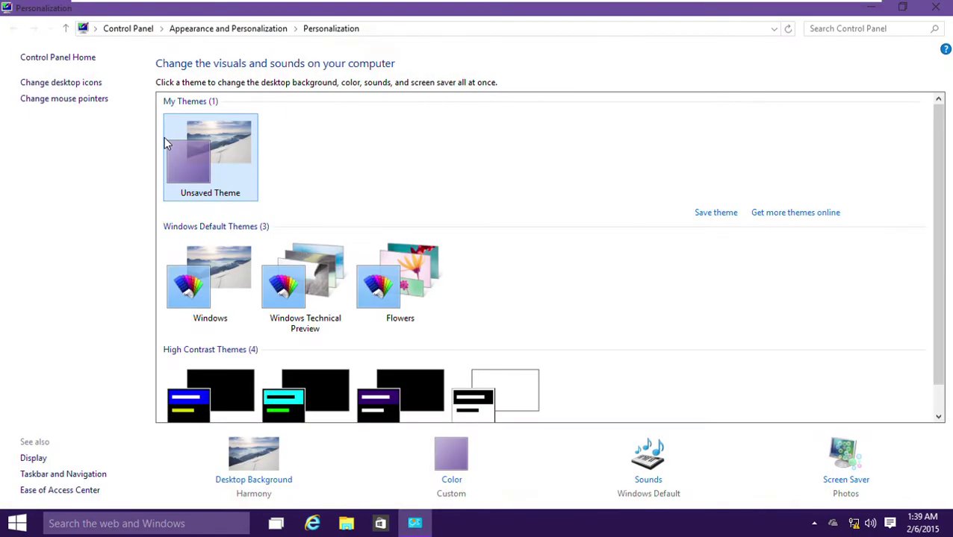
click(74, 84)
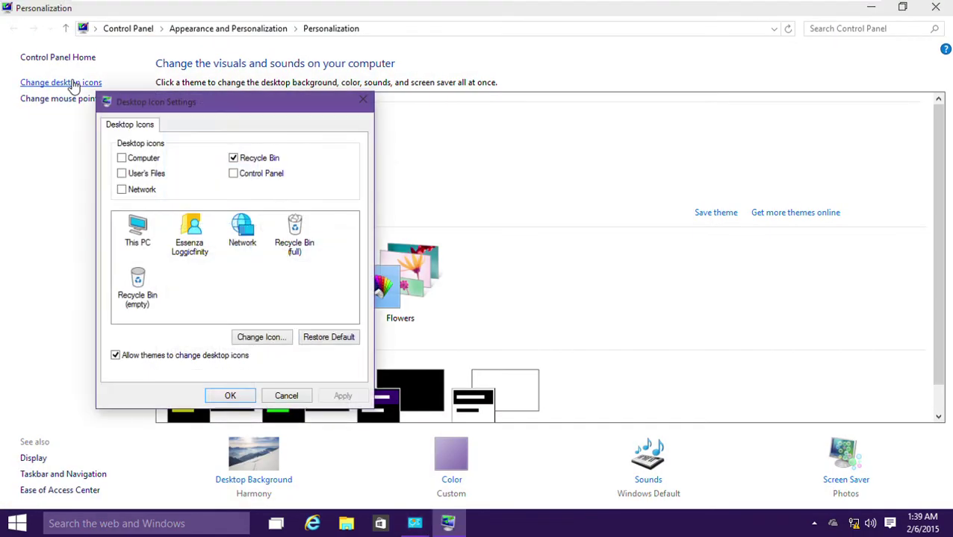
click(157, 237)
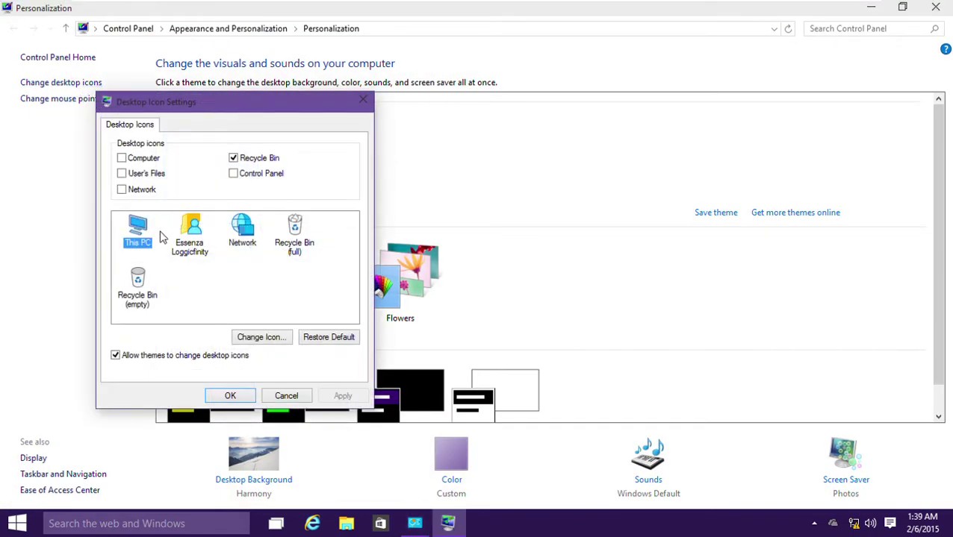
click(122, 159)
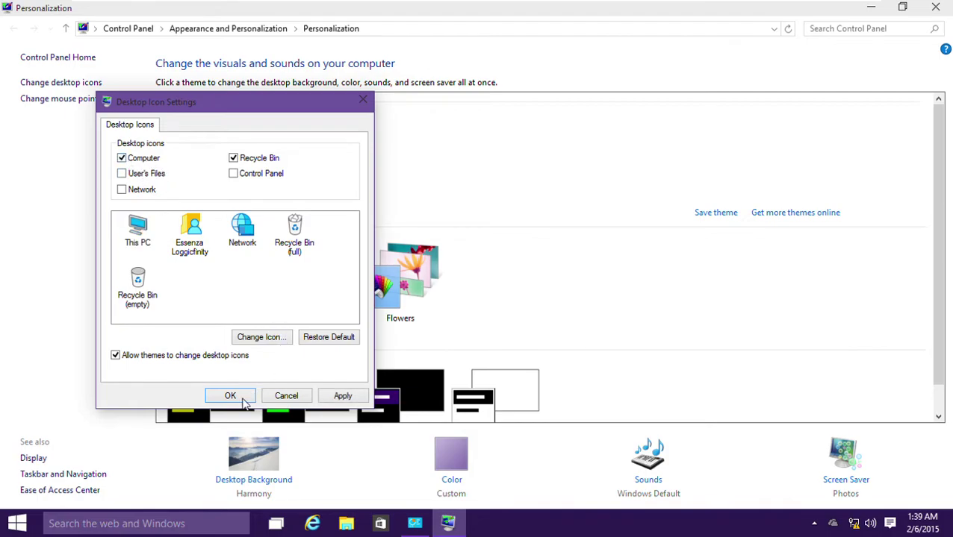
click(229, 396)
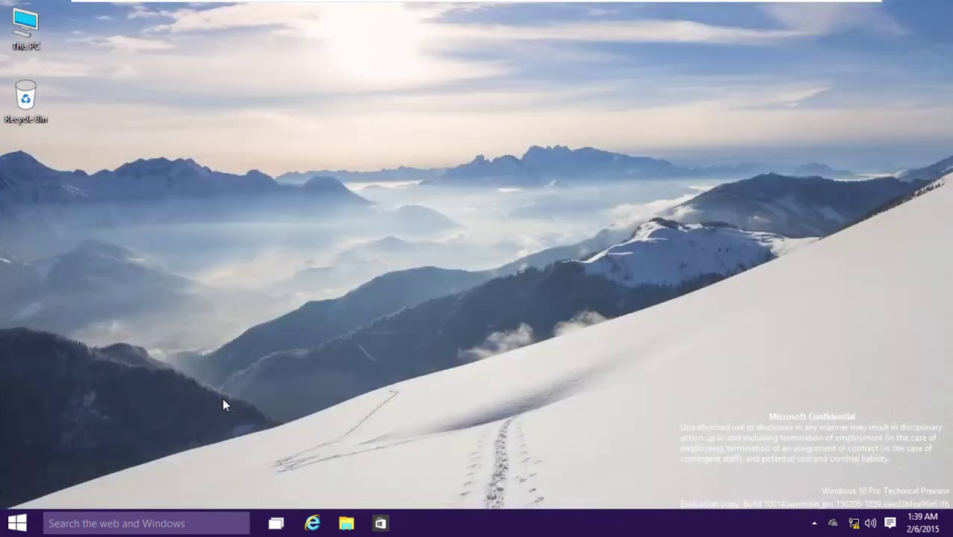
- Turn off aligning desktop icons to the grid and move the Recycle Bin so it partly overlaps This PC
right_click(143, 154)
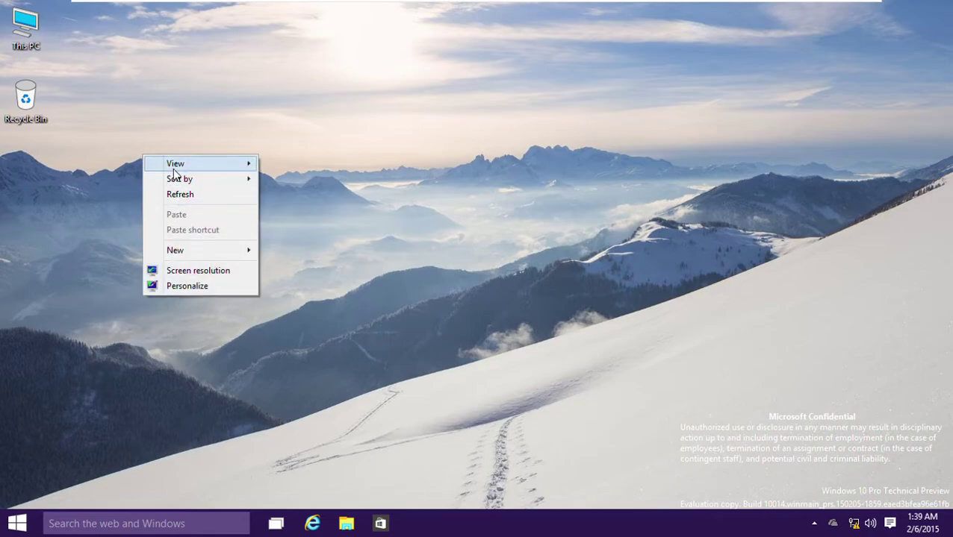
mouse_move(175, 165)
click(323, 230)
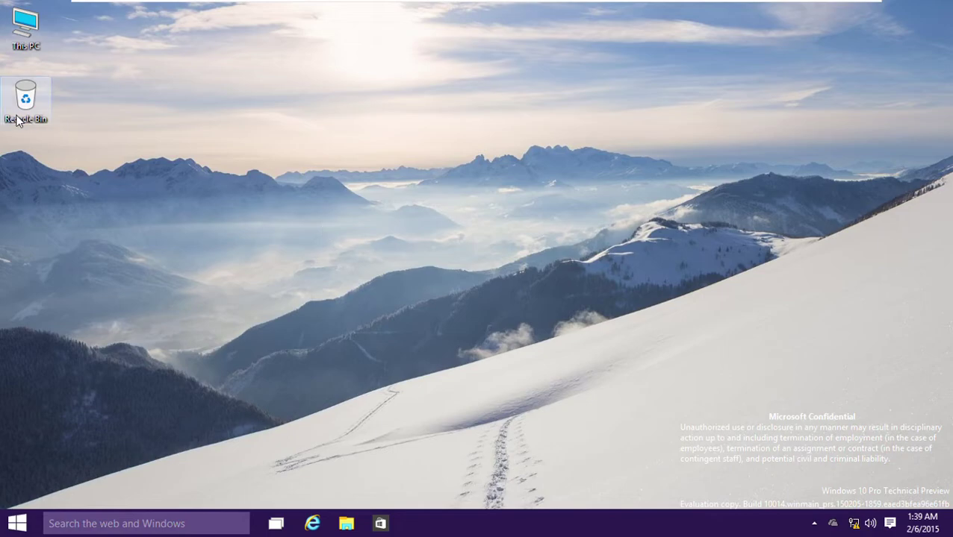
drag(25, 97, 43, 62)
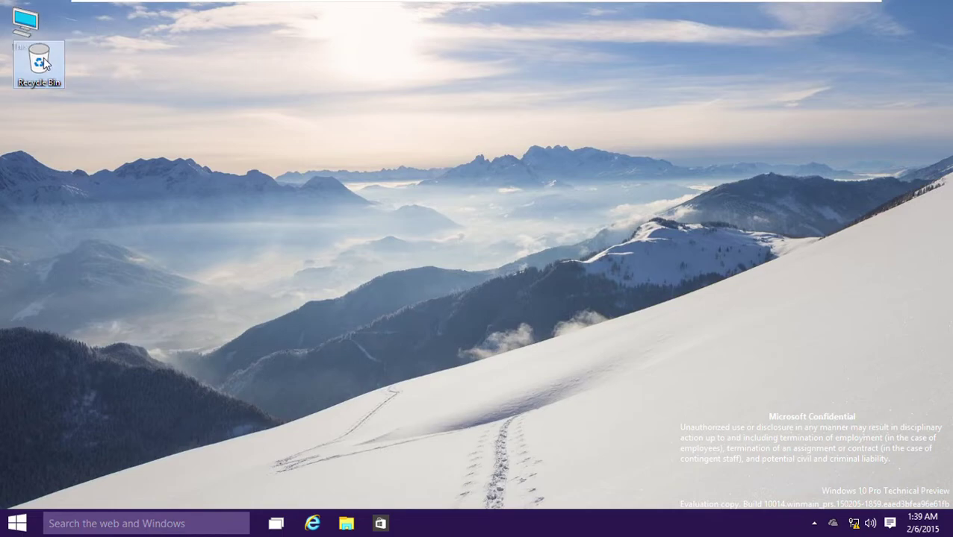
click(79, 82)
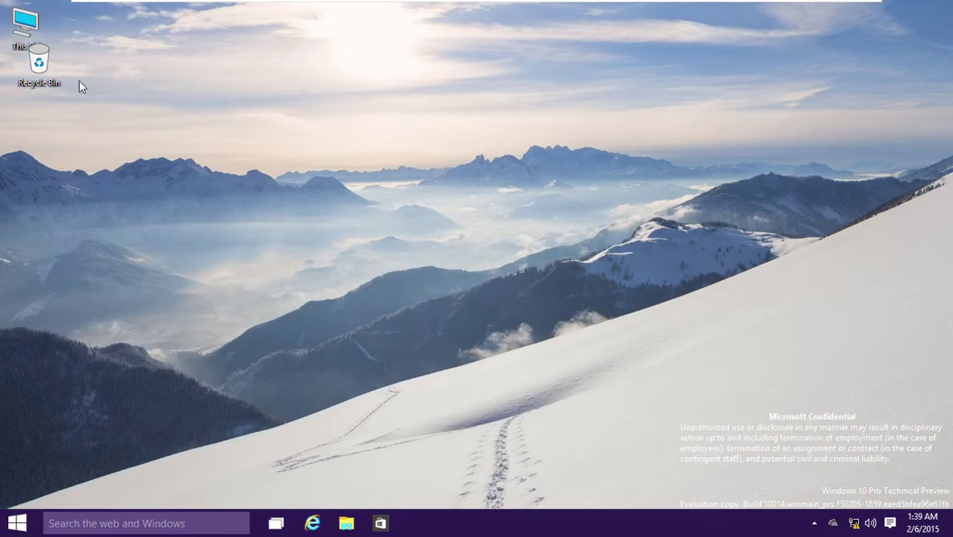
- Turn Align icons to grid back on for the desktop
right_click(80, 82)
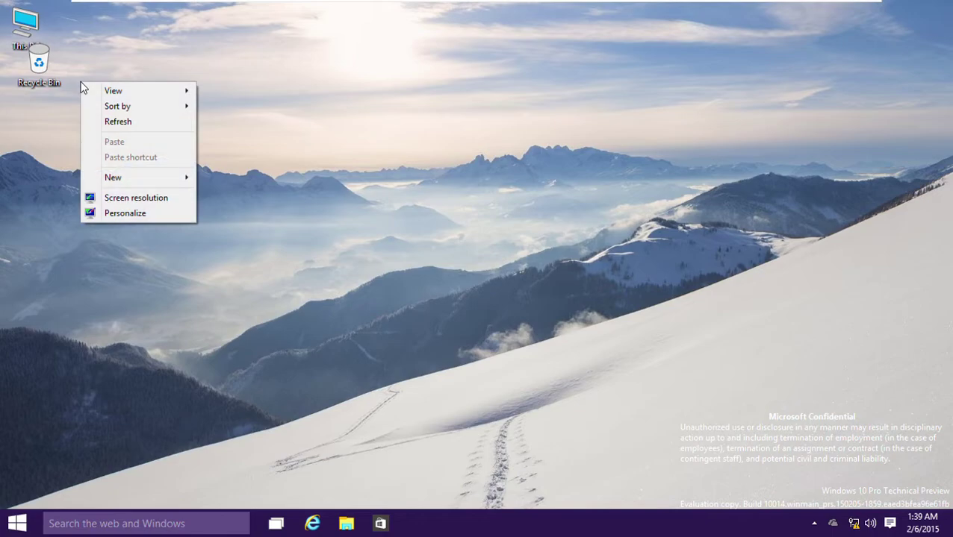
mouse_move(102, 96)
key(Right)
key(Down)
key(Down)
key(Down)
key(Down)
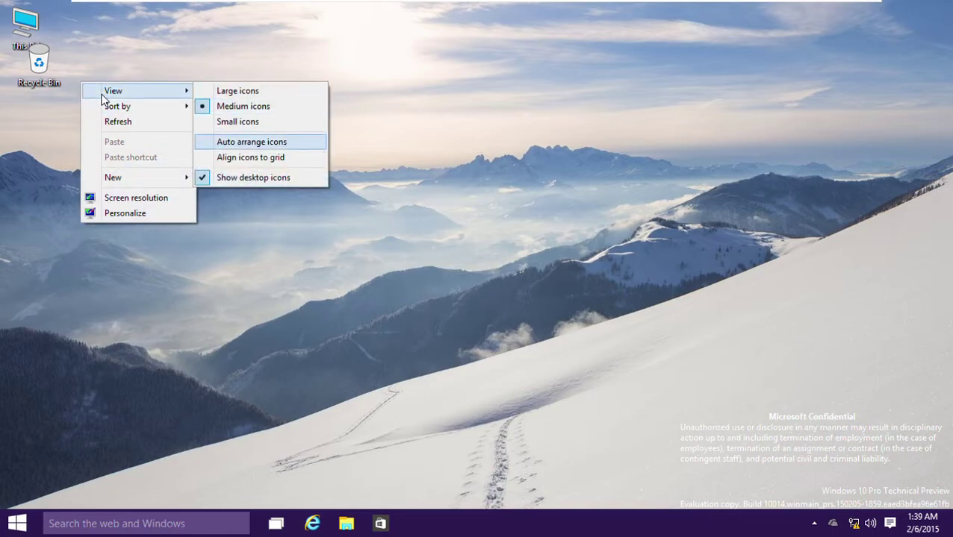
key(Return)
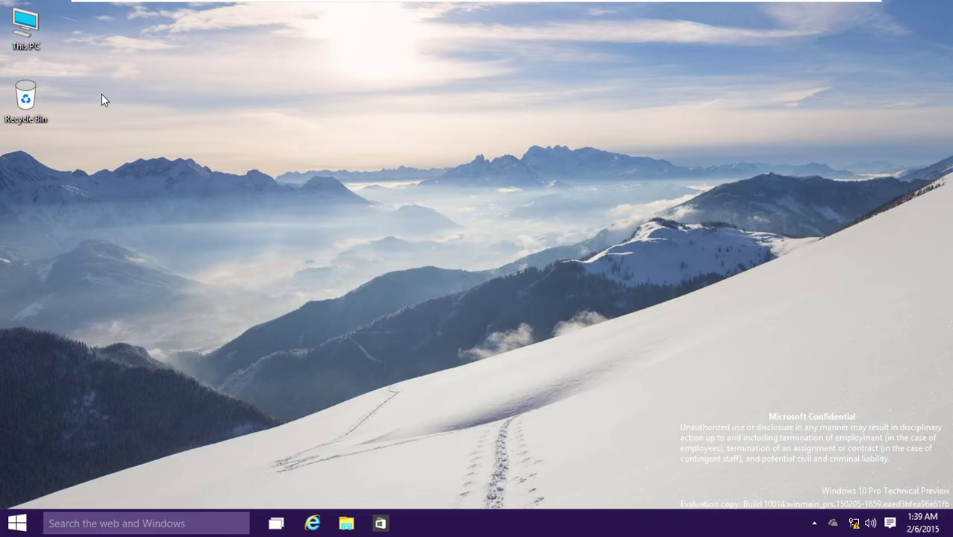
- Turn on Auto arrange icons for the desktop, then turn it off again
right_click(156, 128)
mouse_move(230, 147)
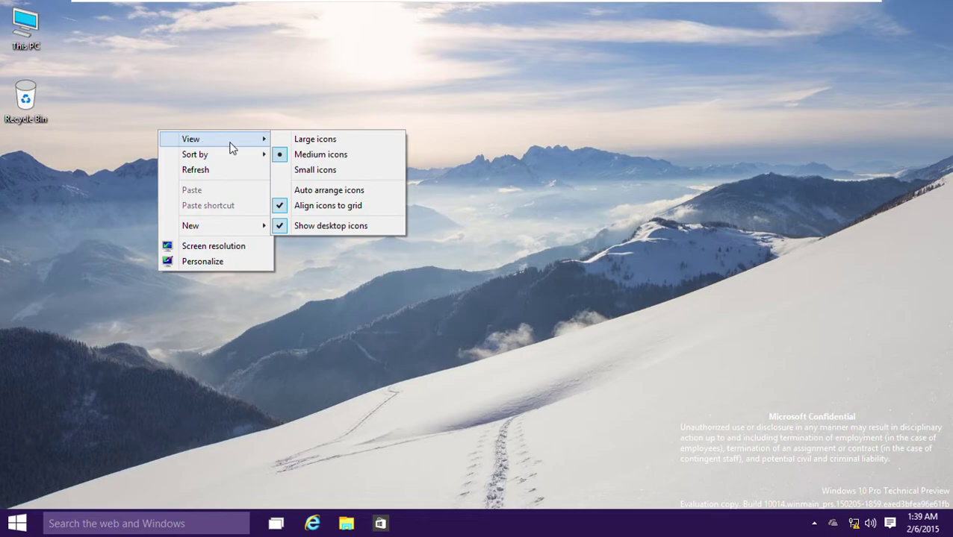
click(310, 192)
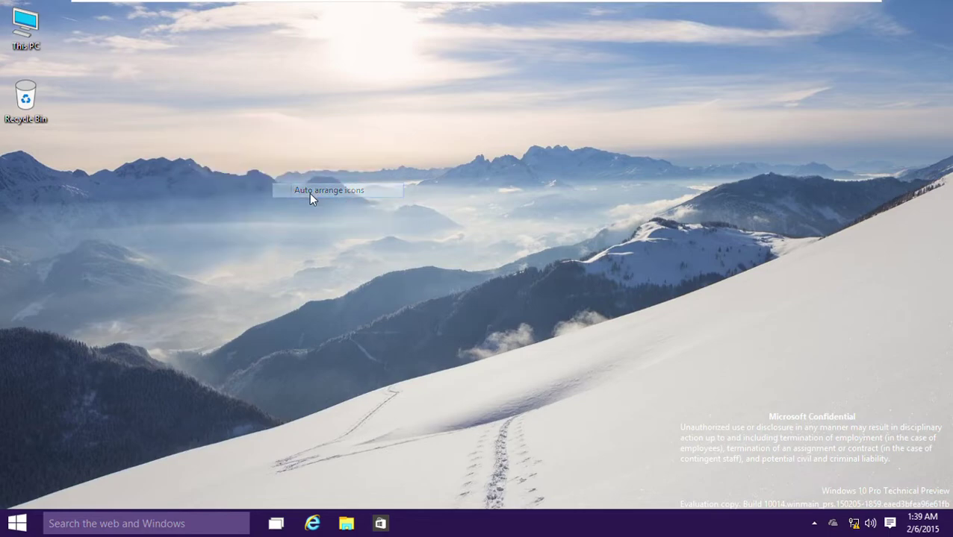
right_click(169, 141)
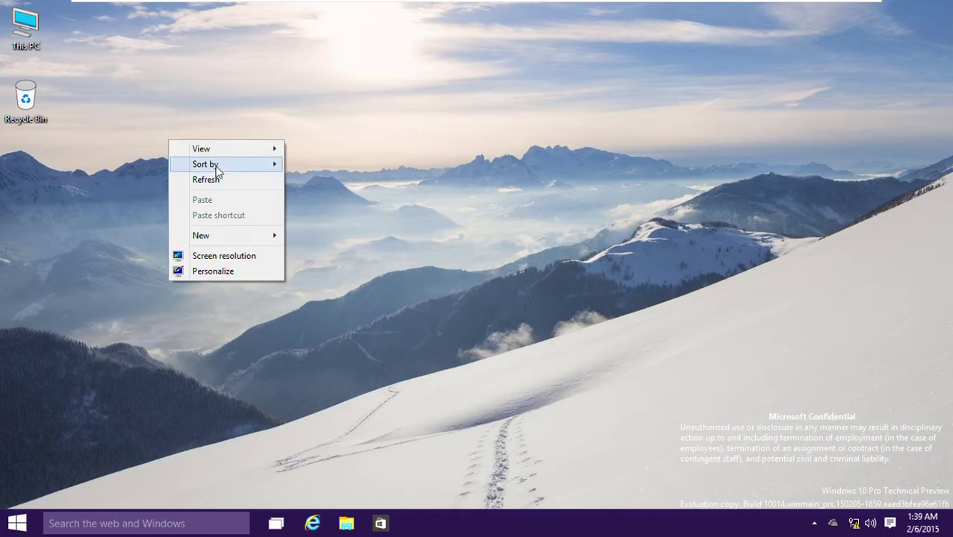
mouse_move(261, 151)
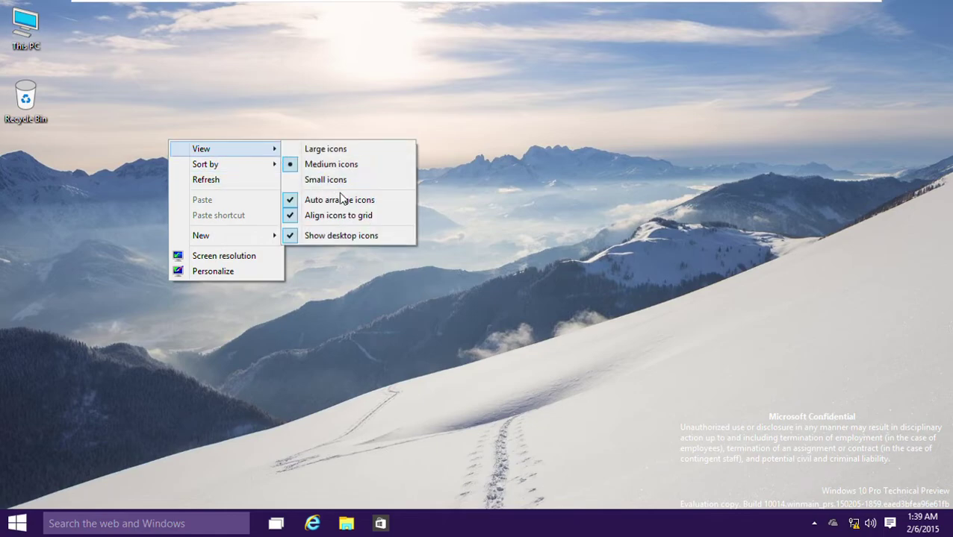
click(340, 200)
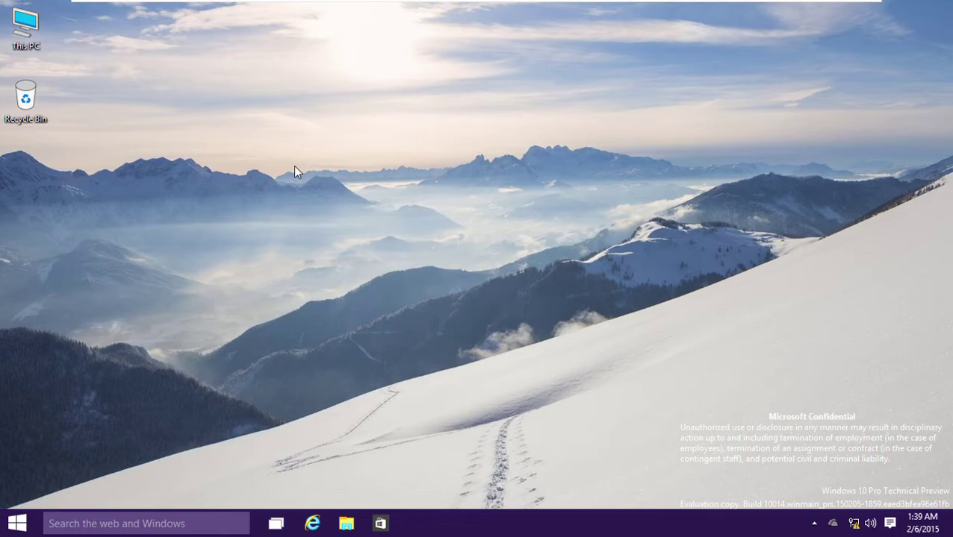
- Hide all desktop icons by turning off Show desktop icons
right_click(293, 165)
mouse_move(317, 176)
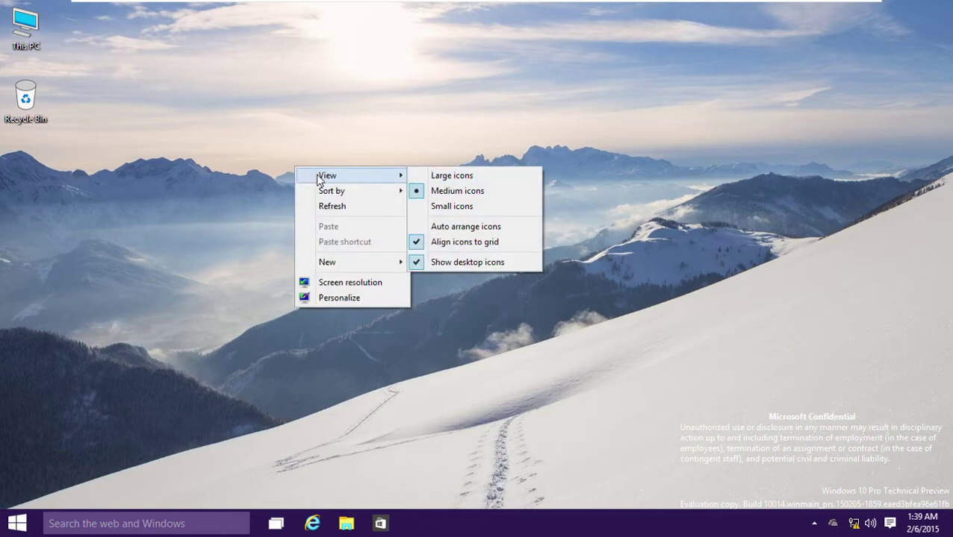
click(442, 261)
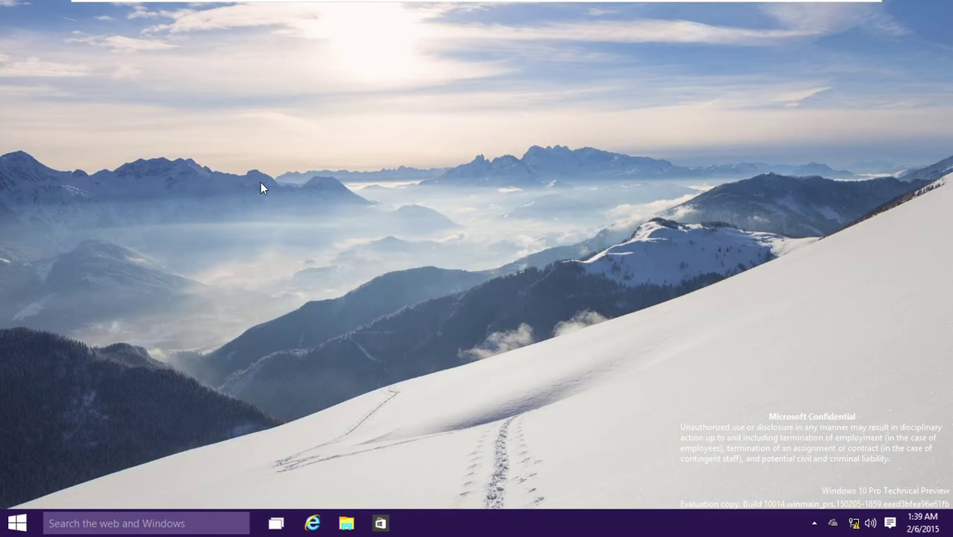
- Turn Show desktop icons back on for the desktop
right_click(260, 182)
mouse_move(272, 191)
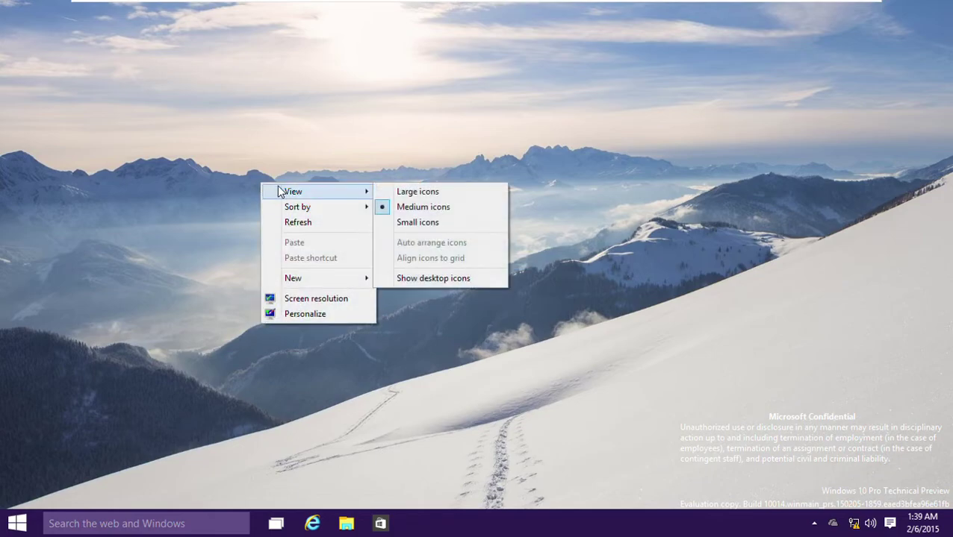
click(416, 279)
- Sort the desktop icons by Date modified, and repeat the same sort to reverse their order
right_click(232, 194)
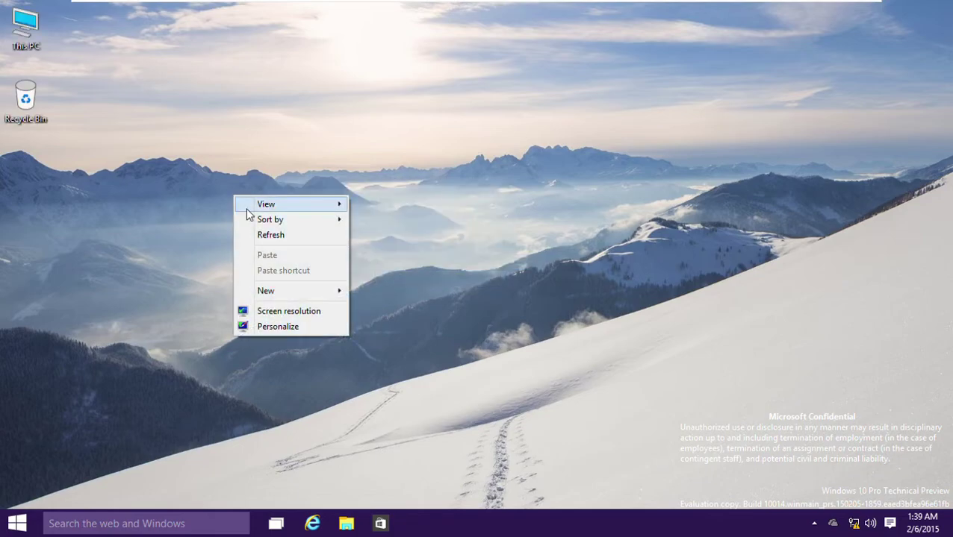
mouse_move(314, 220)
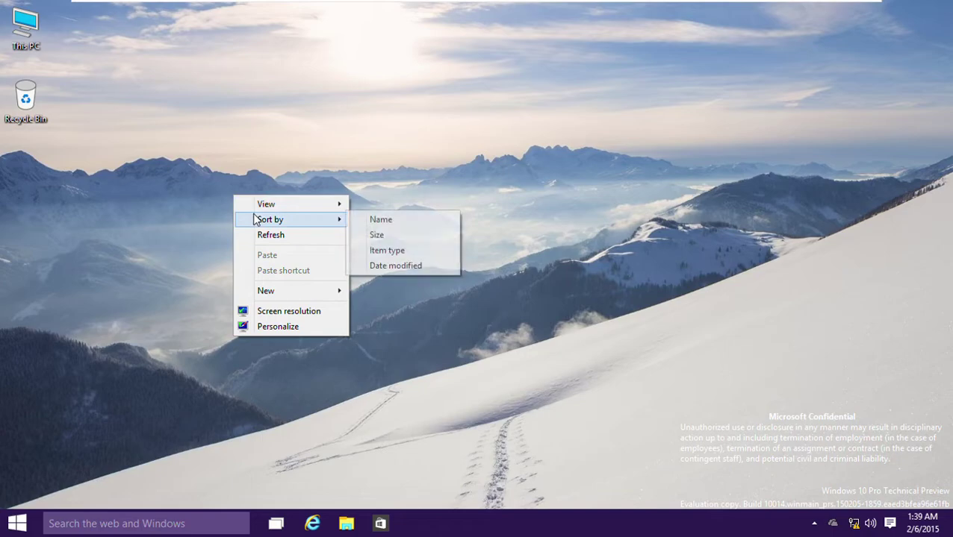
click(385, 267)
right_click(288, 188)
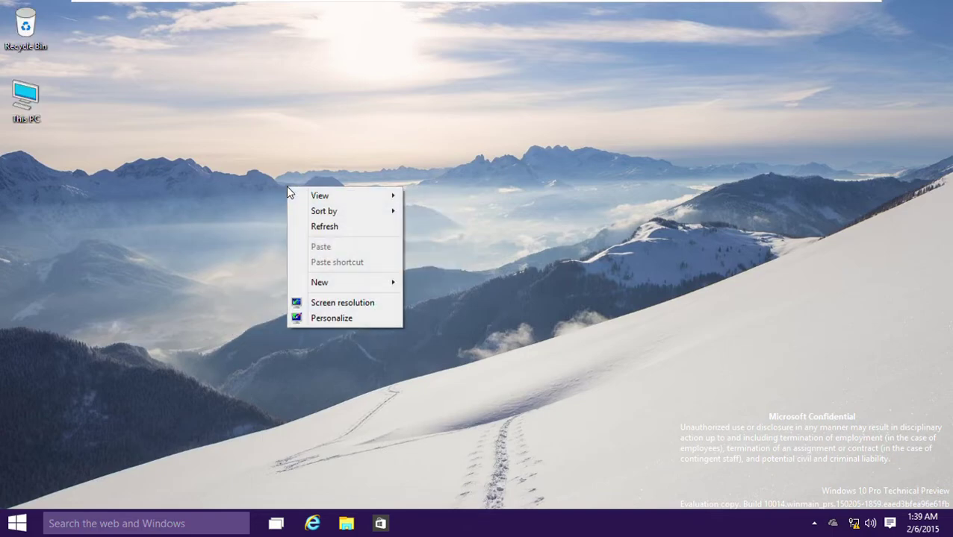
mouse_move(320, 212)
click(445, 263)
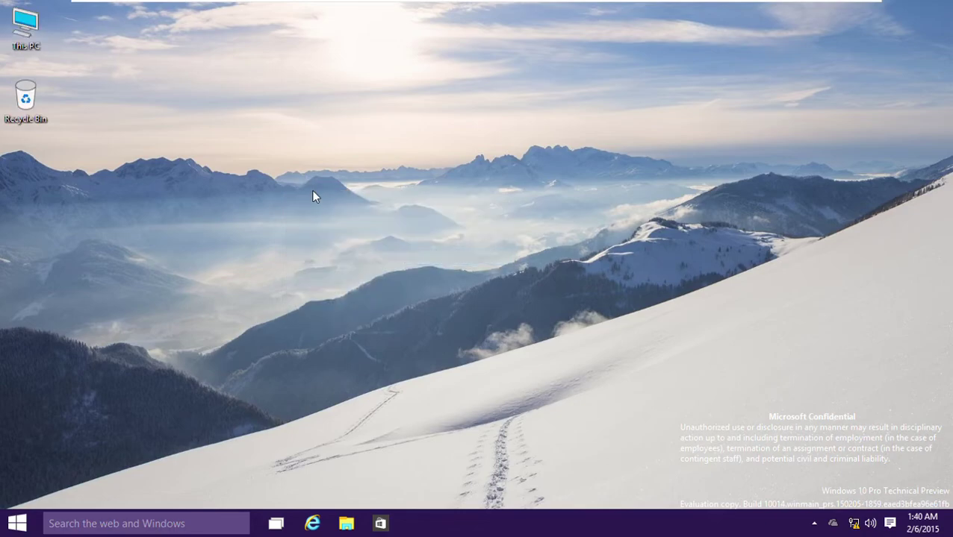
- Sort the desktop icons by Item type two times in a row
right_click(312, 192)
mouse_move(321, 215)
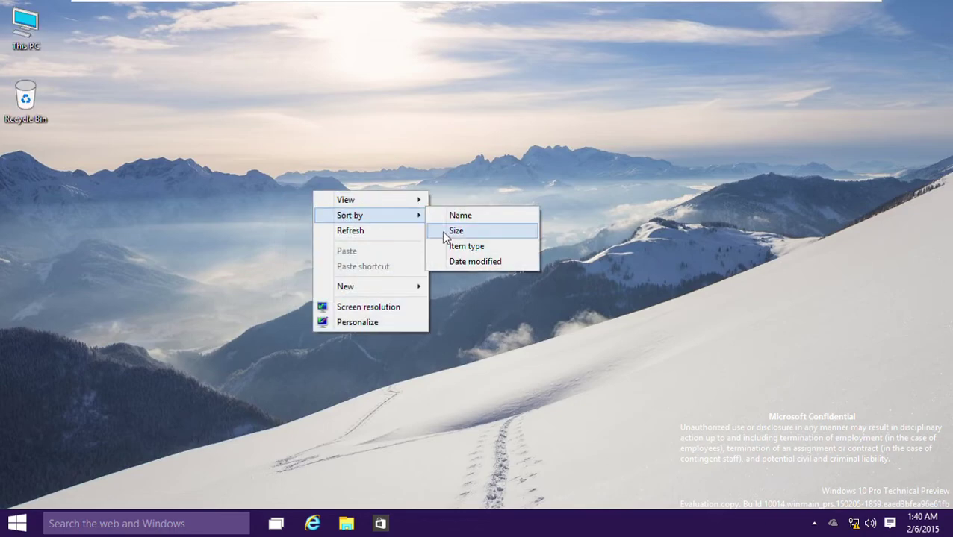
click(450, 249)
right_click(343, 185)
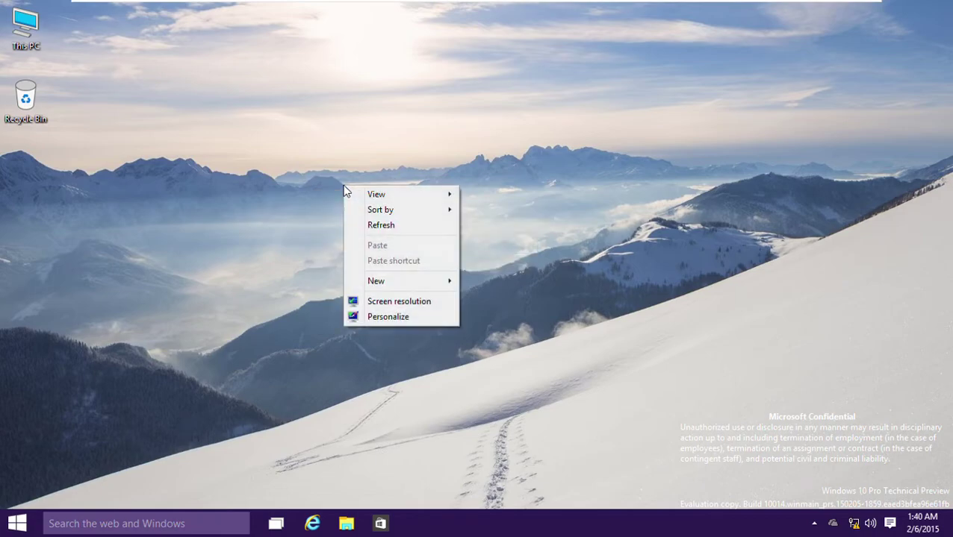
mouse_move(383, 214)
click(465, 245)
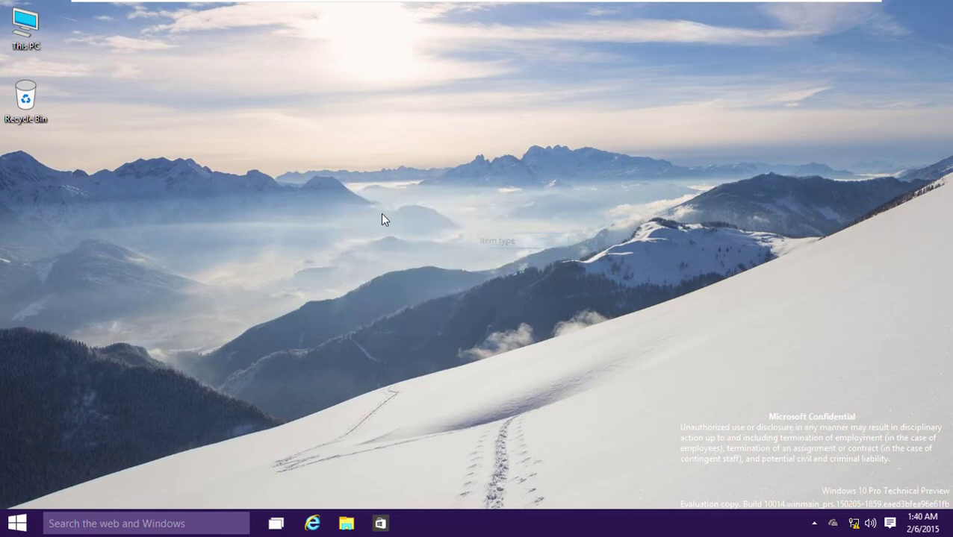
- Sort the desktop icons by Size, and apply the Size sort again to flip the order
right_click(381, 217)
mouse_move(407, 237)
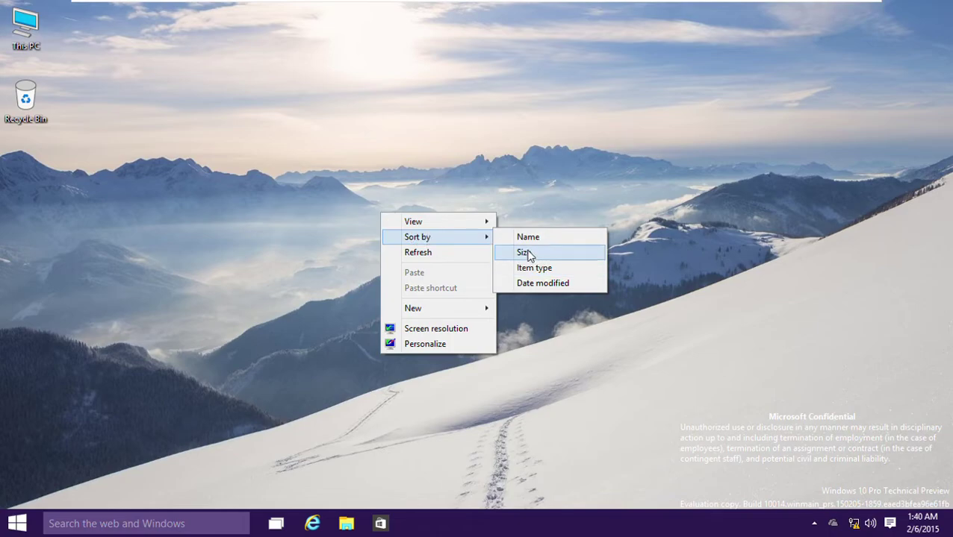
click(527, 253)
right_click(379, 198)
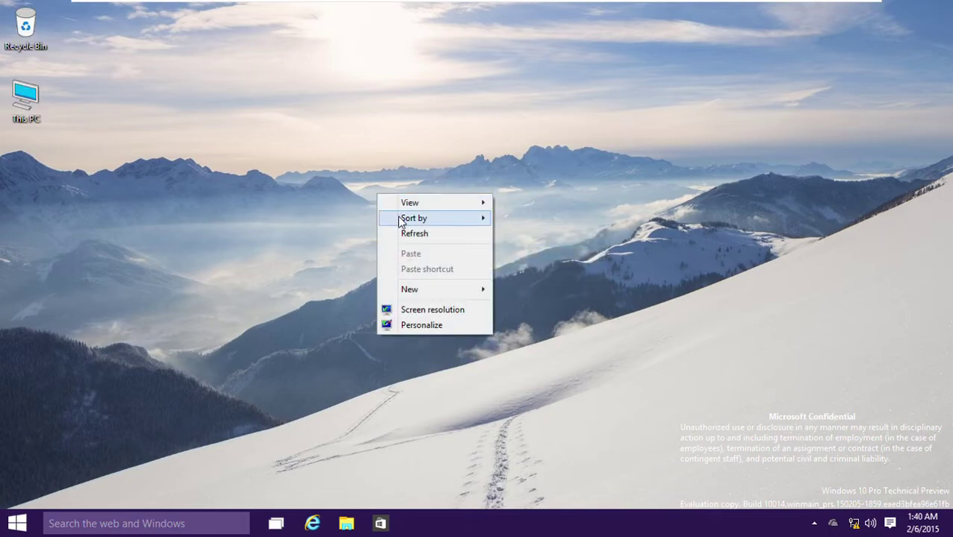
mouse_move(389, 217)
click(520, 233)
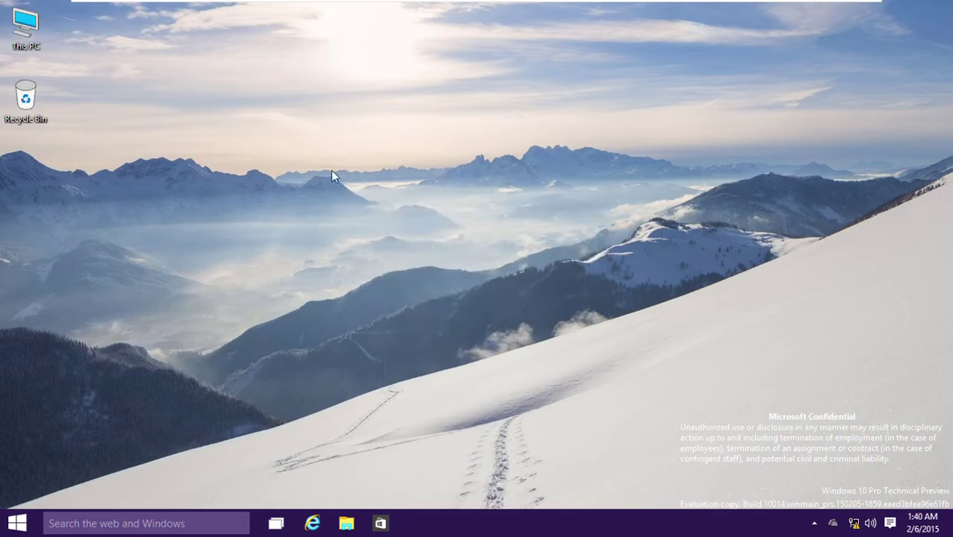
- Sort the desktop icons by Name twice so that the Recycle Bin comes before This PC
right_click(332, 170)
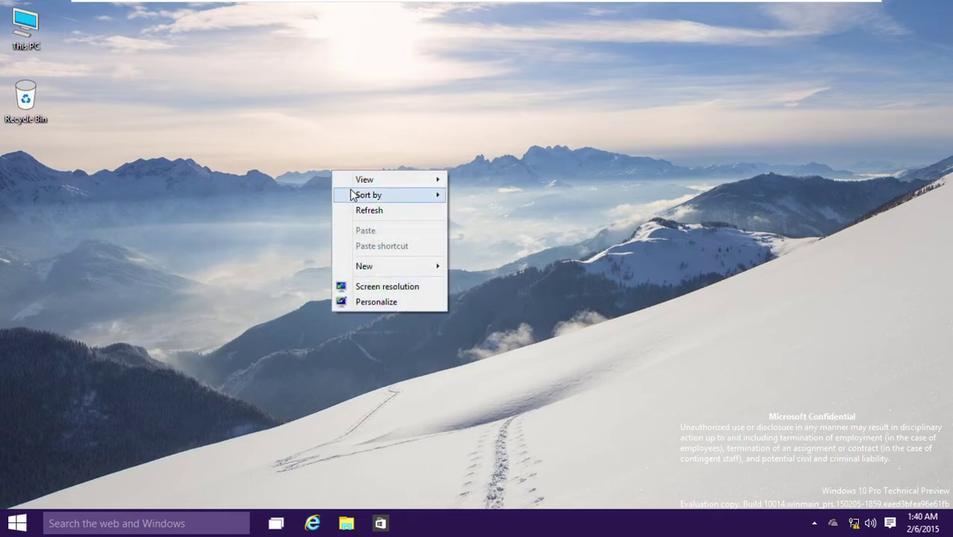
mouse_move(351, 195)
click(475, 197)
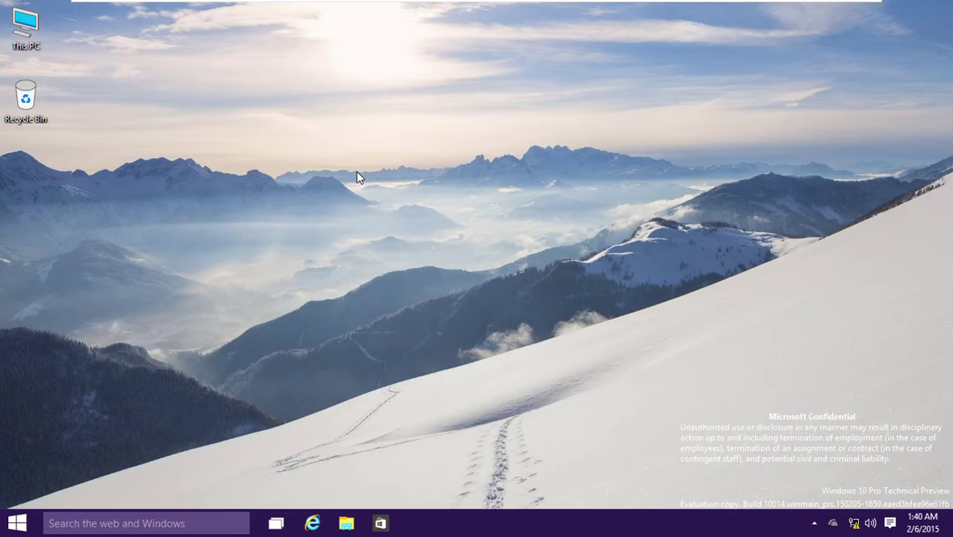
right_click(416, 256)
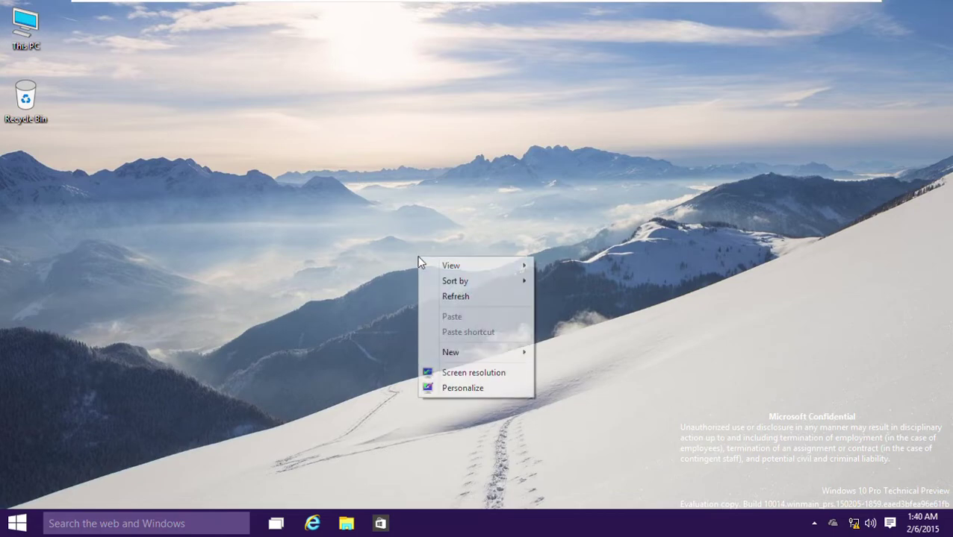
mouse_move(462, 284)
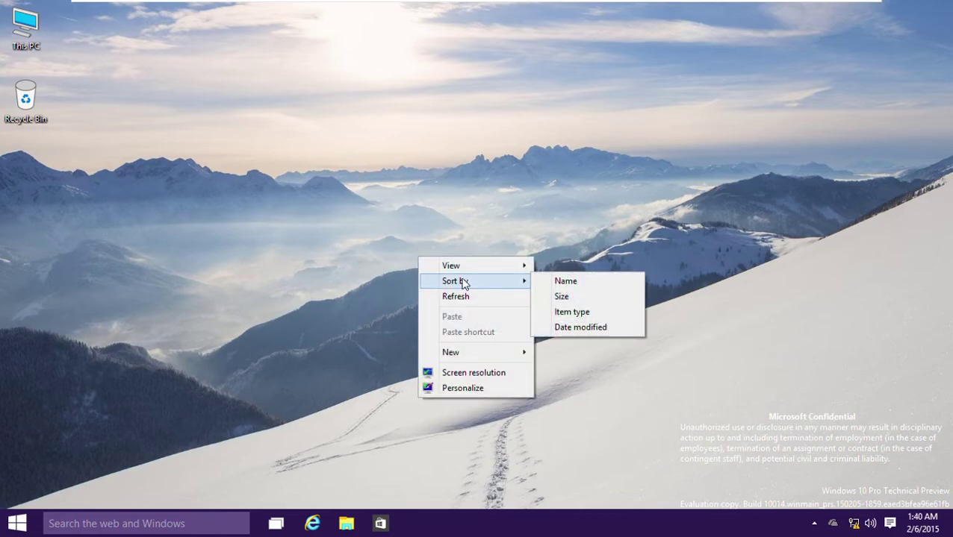
click(559, 281)
- Create a text document on the desktop named "Notice Year 2023 on February" and open it
right_click(408, 287)
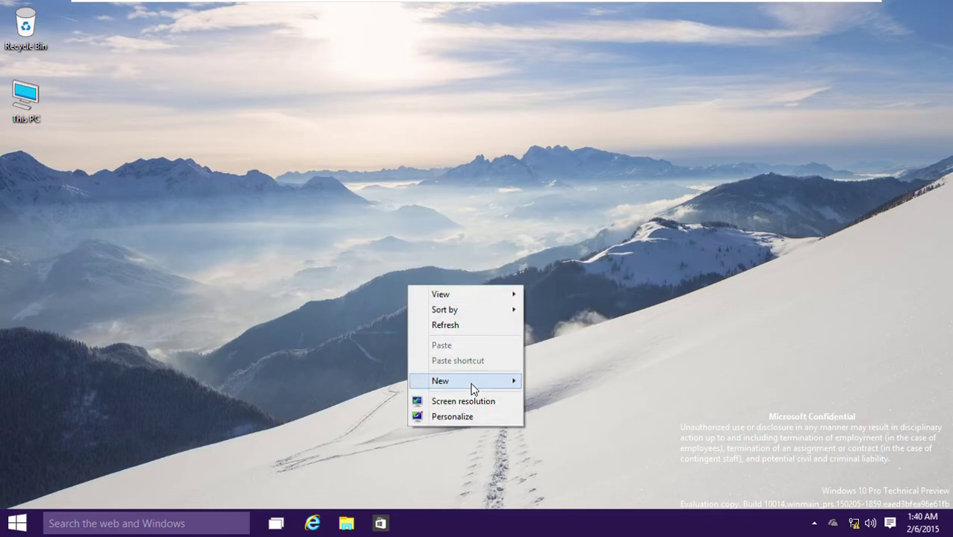
mouse_move(472, 382)
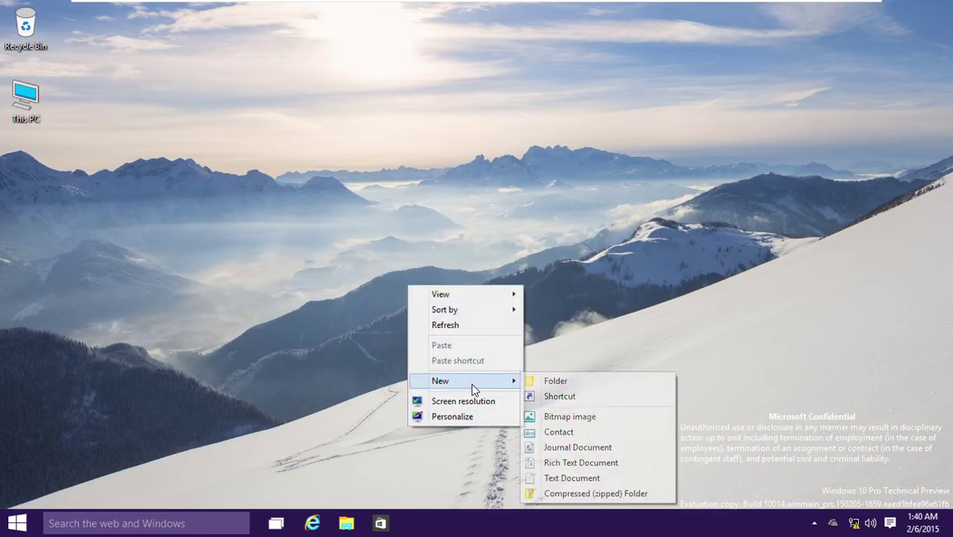
click(570, 479)
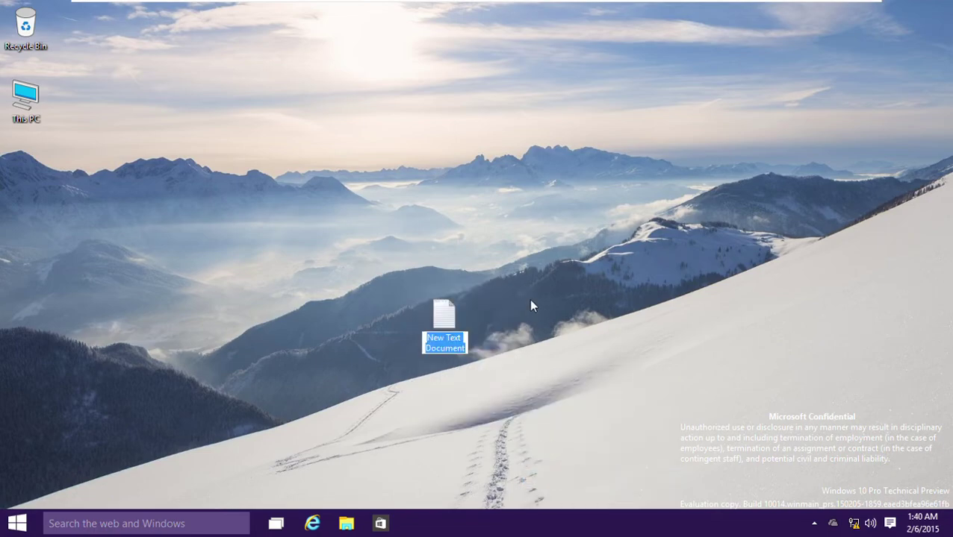
text(Notice)
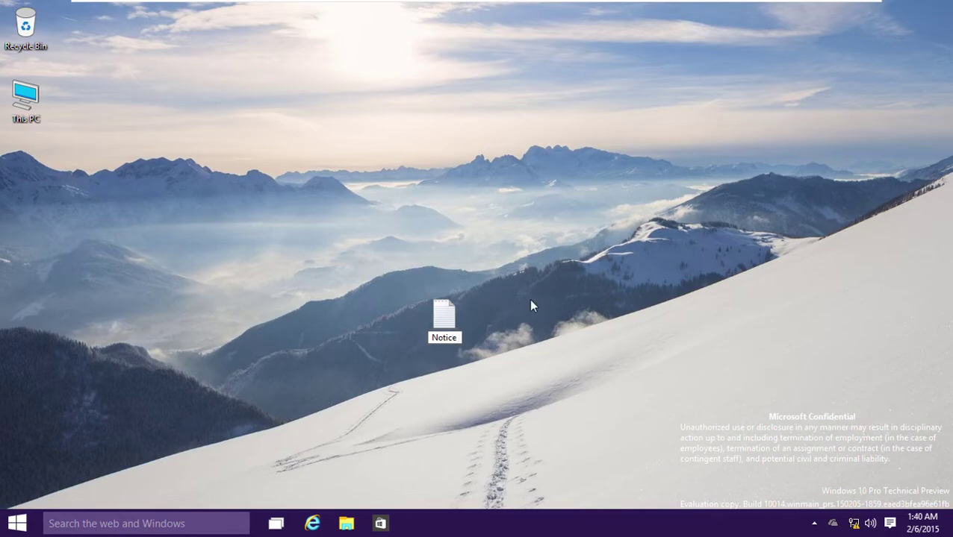
text( Yeat)
key(BackSpace)
text(r 2023 on February)
key(Return)
key(Return)
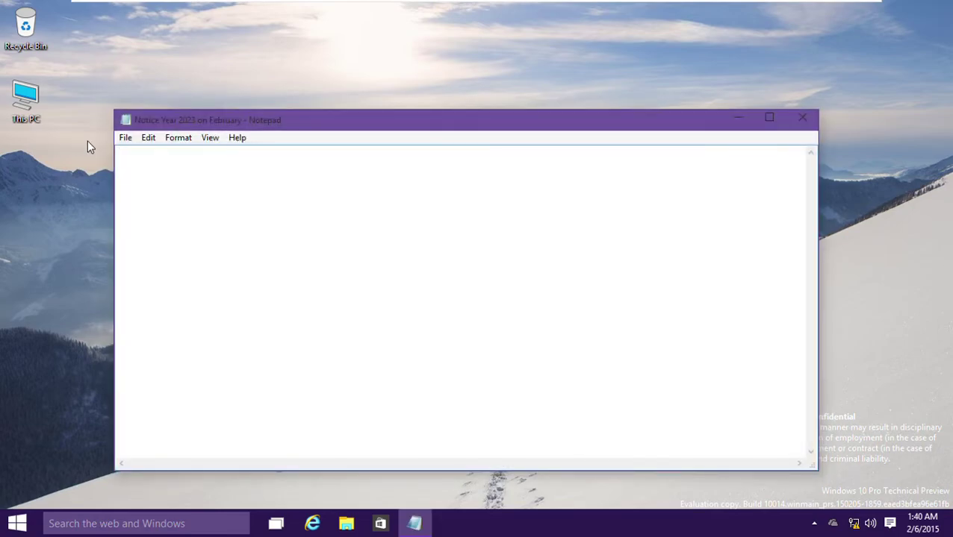
- Look through the Notepad menus, open its help, and close the help window
click(128, 143)
mouse_move(153, 140)
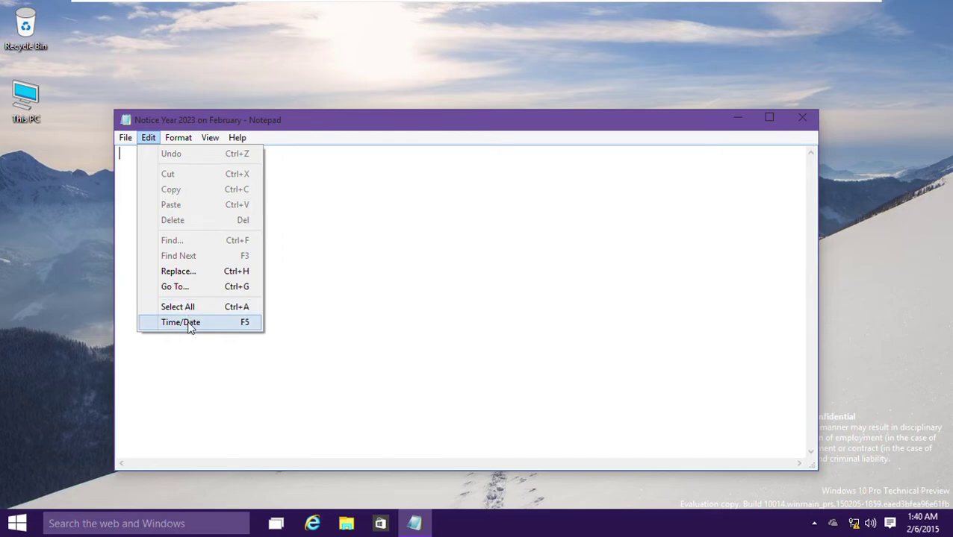
click(308, 268)
click(135, 143)
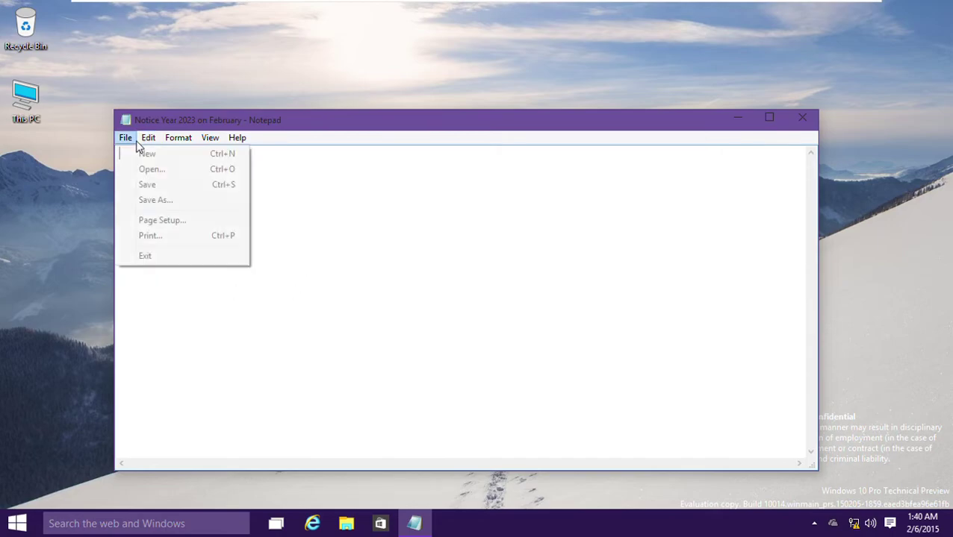
mouse_move(234, 142)
click(255, 156)
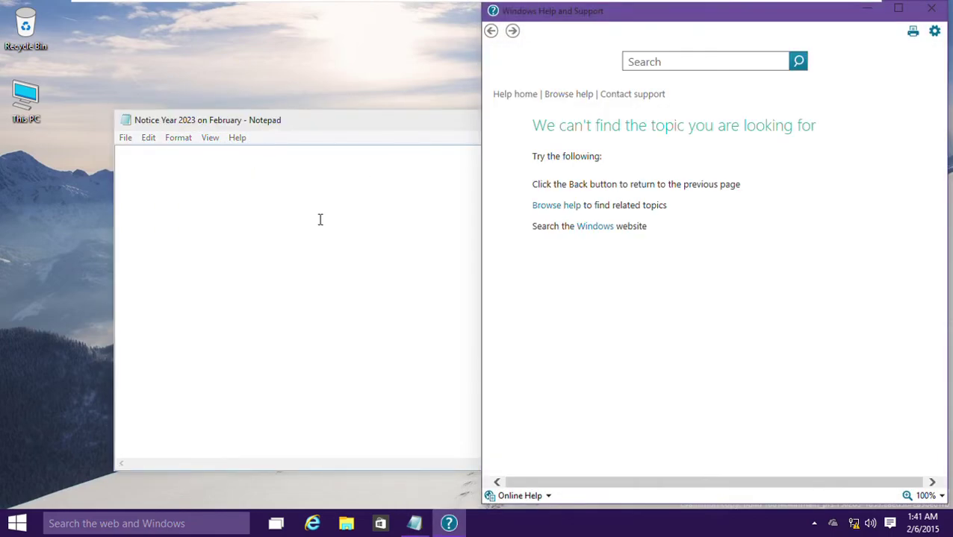
key(alt+F4)
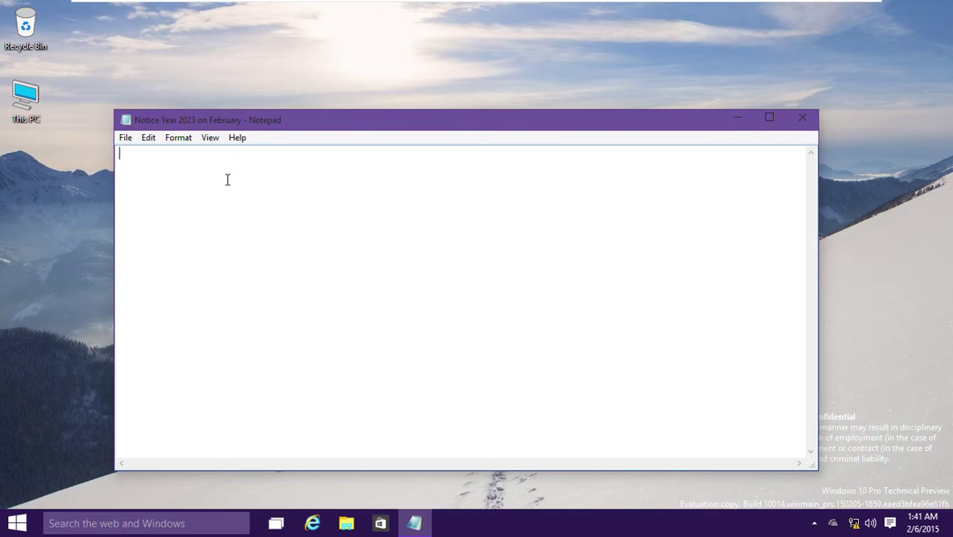
- Write "After Fireworks Bing Bang Colours" on the first line of the note
text(After Firework)
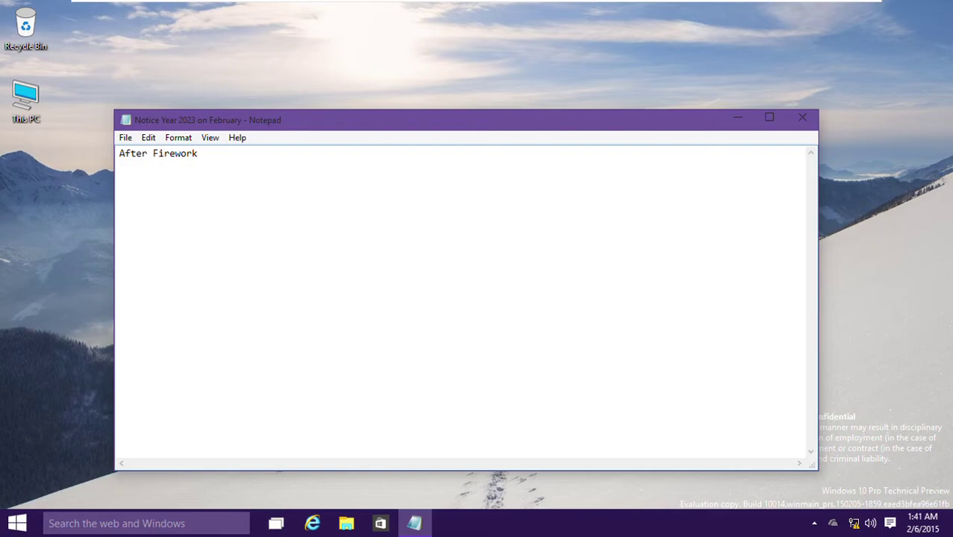
text(s Bing)
key(BackSpace)
key(BackSpace)
key(BackSpace)
key(BackSpace)
text(i)
text(ng Bang Colours)
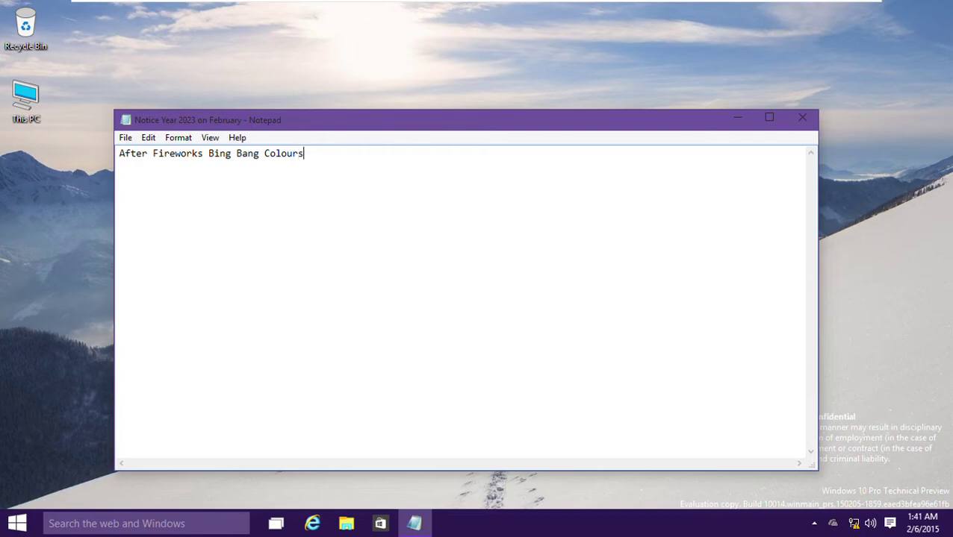
- Add the word "Randomization" to the end of the first line and start a new line
text(Random)
text(ization, Hap)
key(BackSpace)
key(BackSpace)
key(BackSpace)
key(BackSpace)
key(BackSpace)
key(Return)
- Write "Happy Lunar Year 2023!" on the second line of the note
text(Happy)
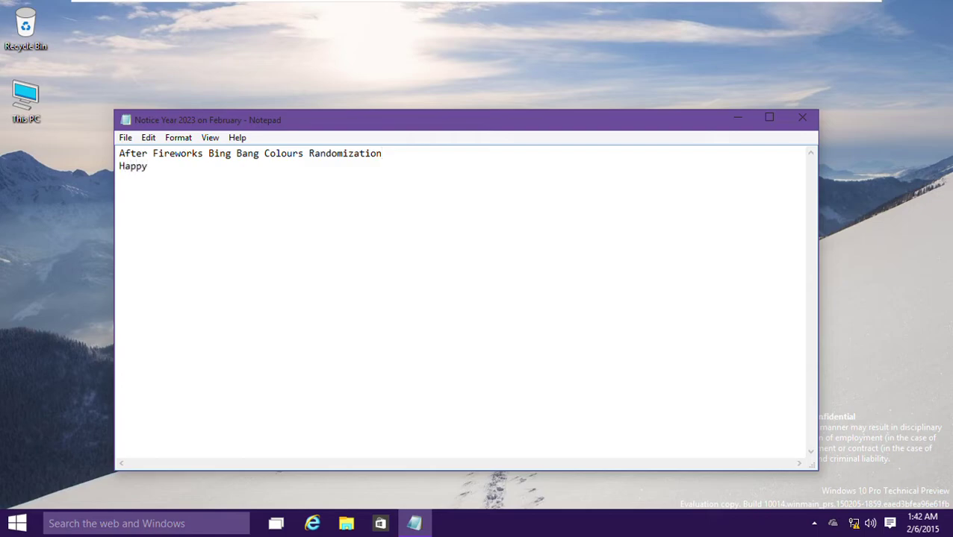
text( Ja)
key(BackSpace)
key(BackSpace)
text(Lunar Year 2023!)
- Try cutting, pasting and deleting the note's whole text, leaving only 123ABC in the document
drag(275, 184, 125, 118)
click(125, 120)
drag(401, 225, 75, 118)
key(ctrl+x)
key(ctrl+v)
drag(228, 182, 45, 117)
key(Delete)
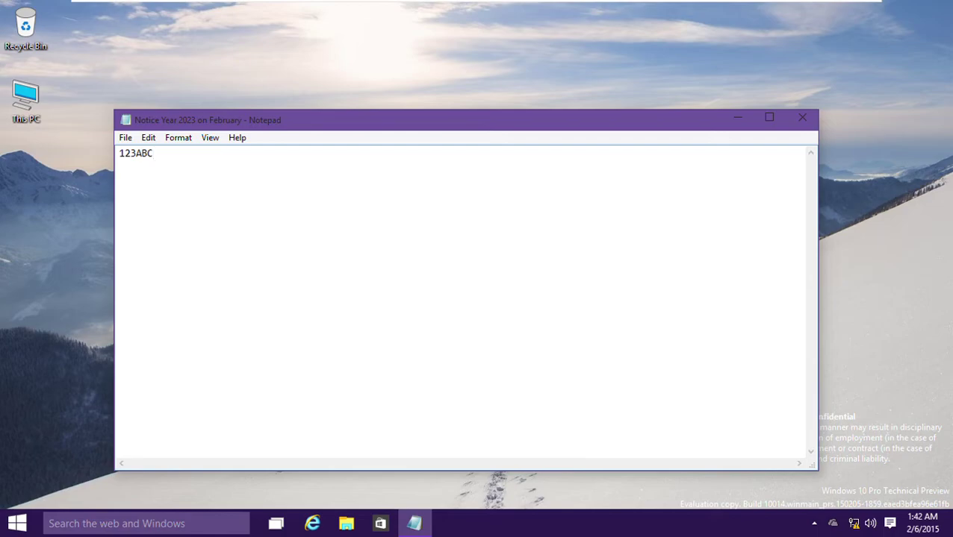
- Delete the 123ABC text, paste the clipboard contents into the note again, and close the document
drag(217, 233, 98, 234)
key(Delete)
key(ctrl+v)
key(ctrl+a)
click(203, 194)
key(alt+F4)
key(Return)
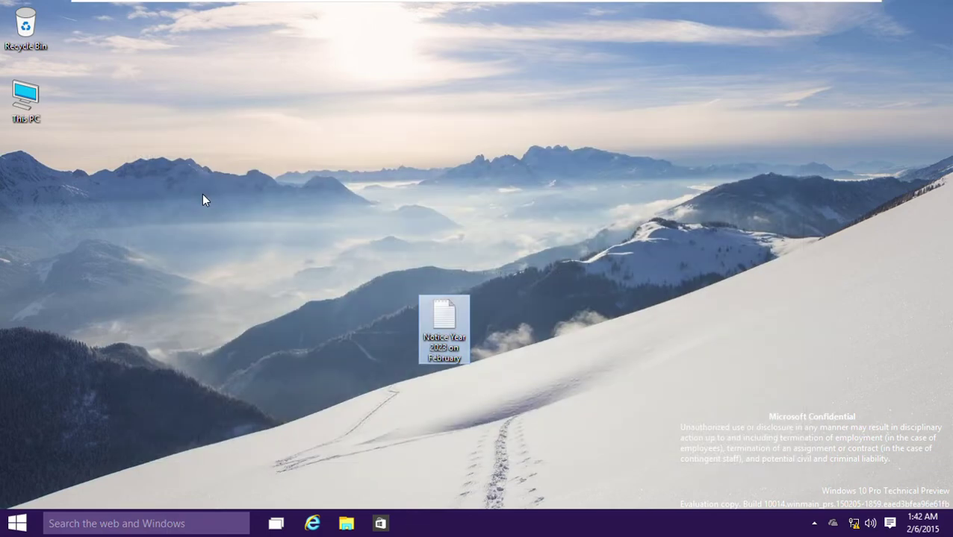
- Remove the "Notice Year 2023 on February" file from the desktop and empty the Recycle Bin
right_click(16, 30)
click(51, 70)
key(Return)
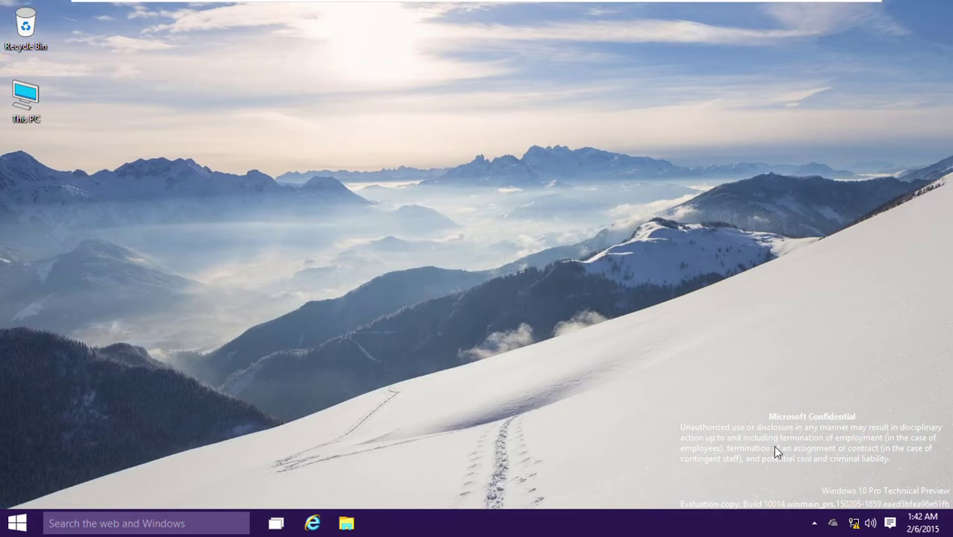
- Move the OneDrive icon from the notification area into the hidden icons overflow
drag(831, 522, 846, 497)
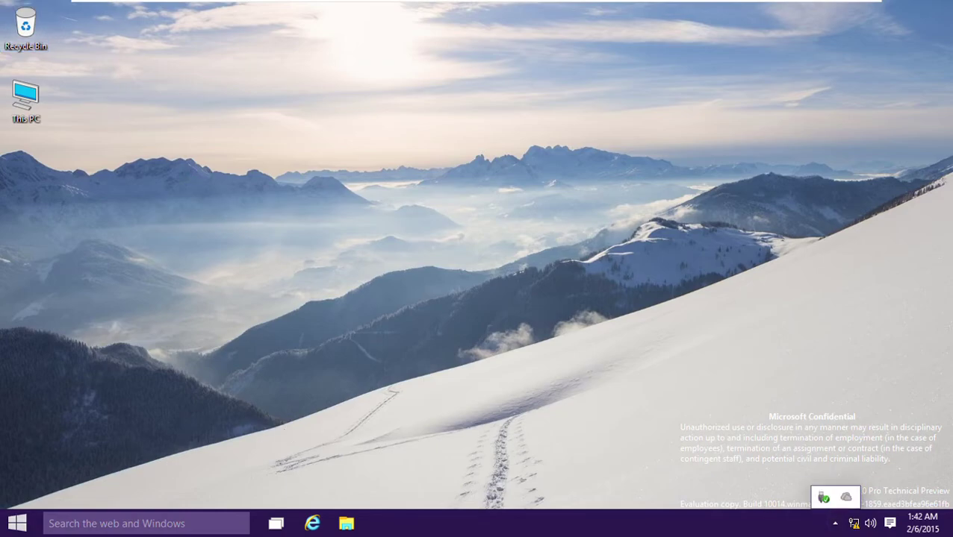
- Open the Start menu, close the app error dialog, and open File Explorer
key(super)
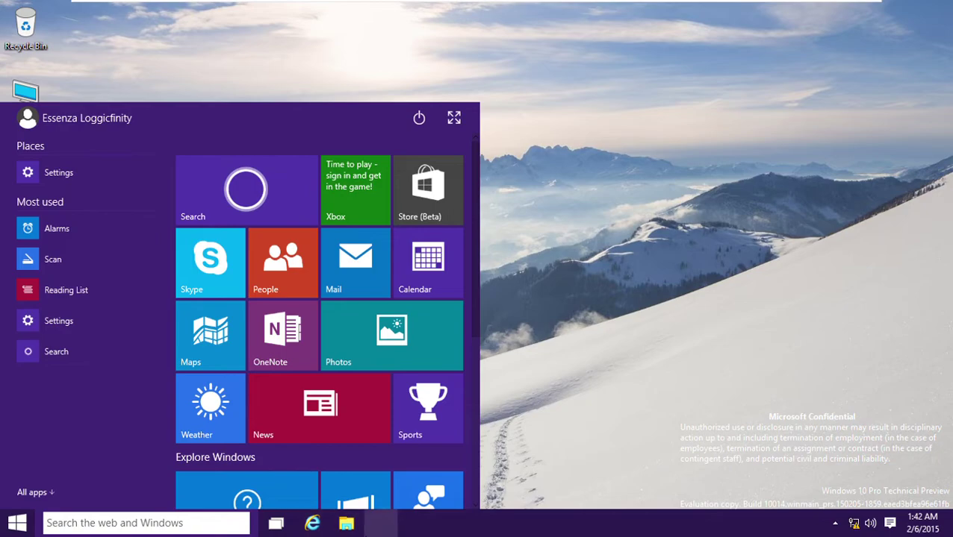
click(349, 526)
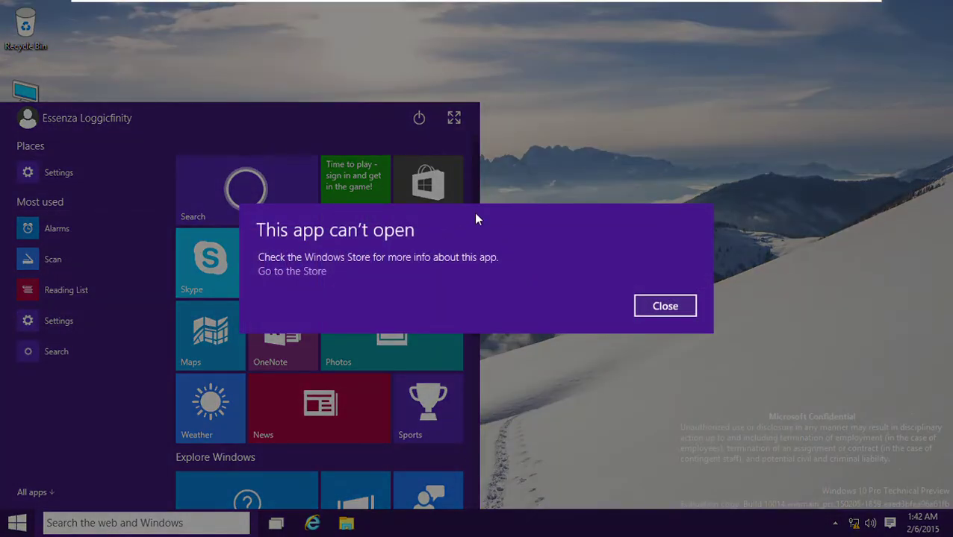
click(676, 312)
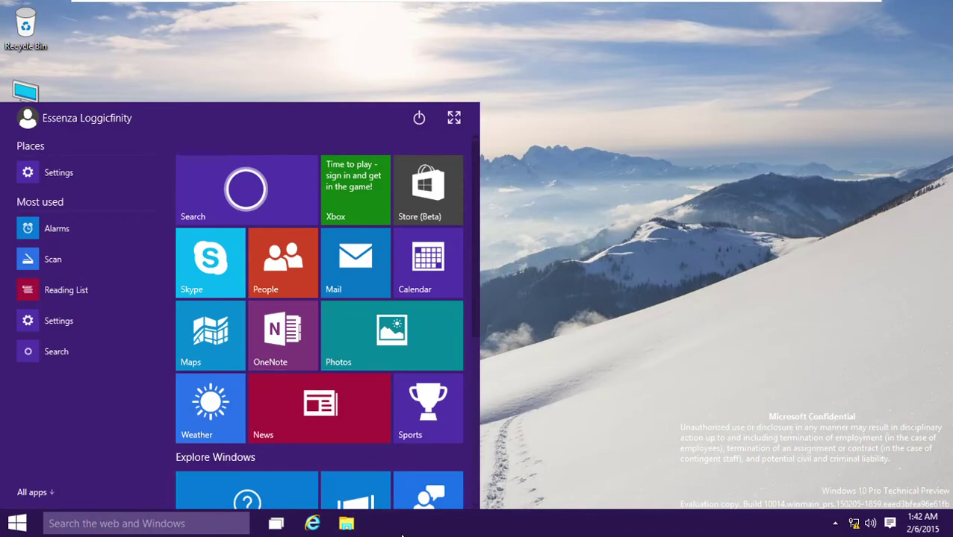
click(356, 529)
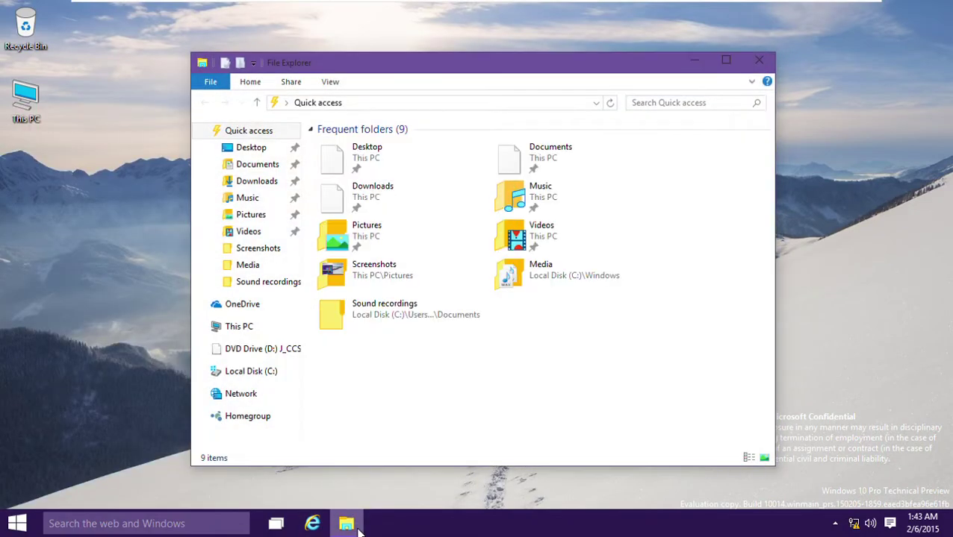
- Open the Windows folder on Local Disk (C:)
click(272, 371)
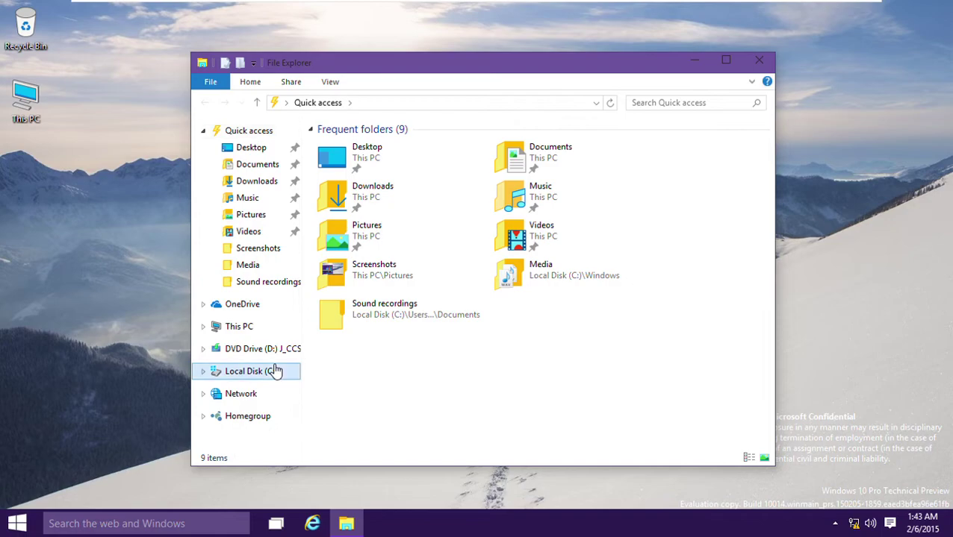
click(340, 204)
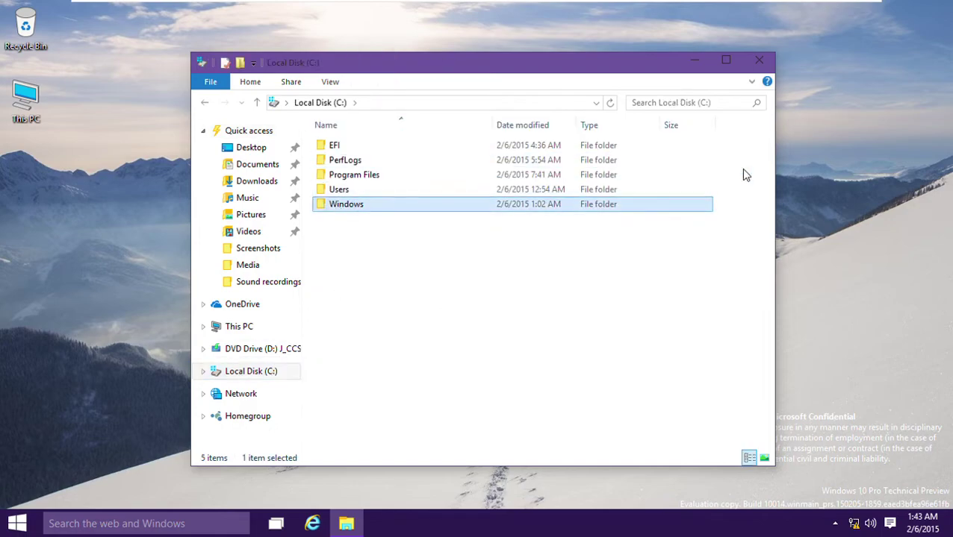
key(Return)
- Find the Web folder inside the Windows folder and open its Screen subfolder
key(Down)
key(Down)
key(Down)
key(Down)
key(Down)
key(Down)
key(Down)
key(Down)
key(Down)
key(Down)
key(Down)
key(Down)
key(Down)
key(Down)
key(Down)
key(Down)
key(Down)
key(Down)
key(Down)
key(Down)
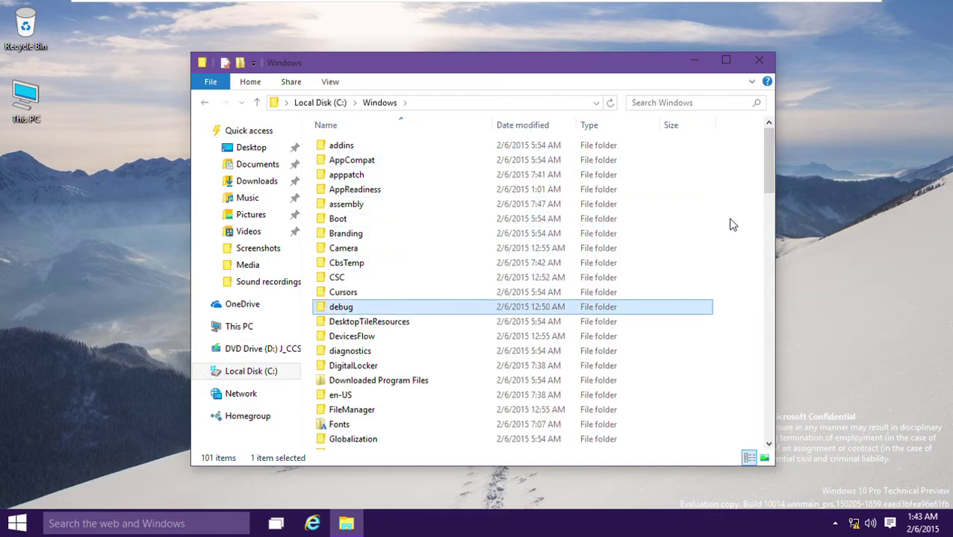
key(Down)
key(Down)
key(Down)
key(Down)
key(Down)
key(Down)
key(Down)
key(Down)
key(Down)
key(Down)
key(Down)
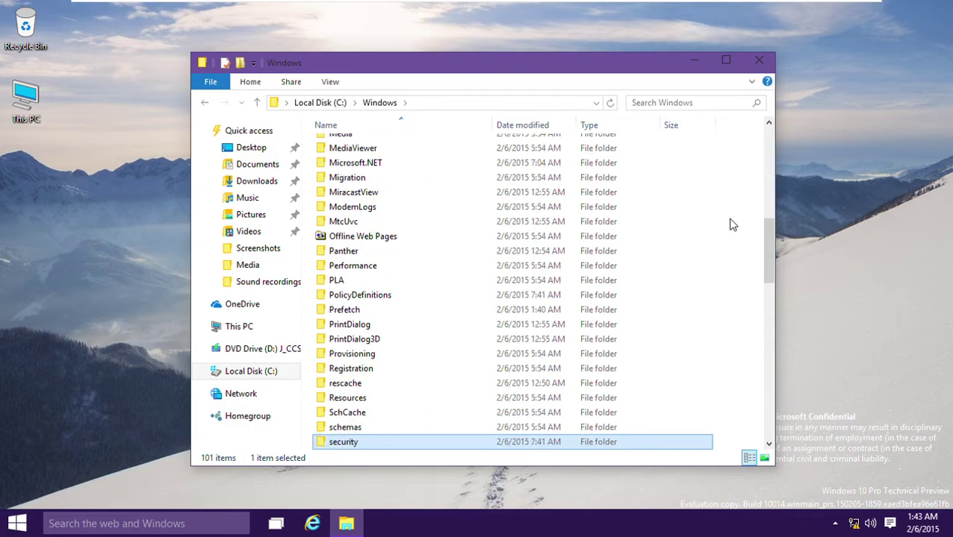
key(Down)
key(Down)
key(Down)
key(Down)
key(Down)
key(Down)
key(Down)
key(Down)
key(Down)
key(Down)
key(Down)
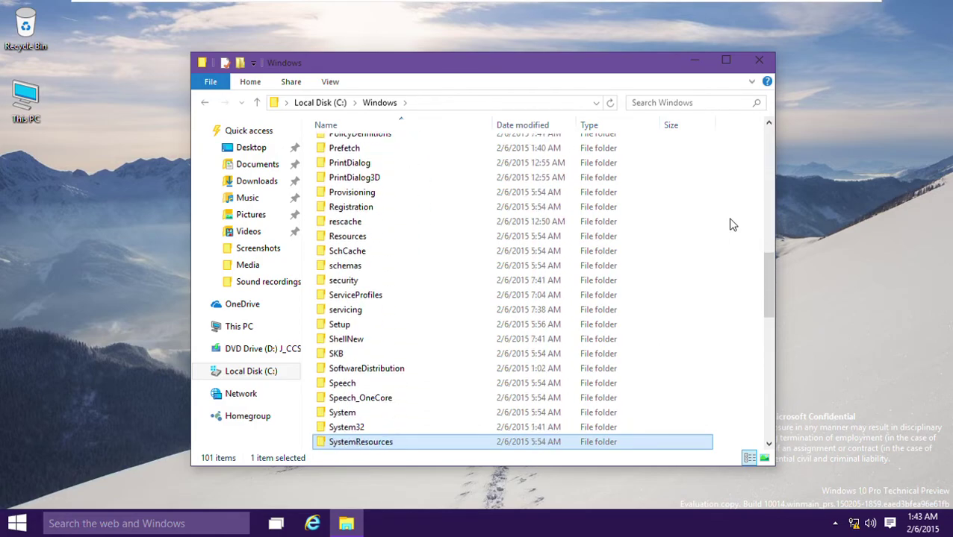
key(Down)
key(Down)
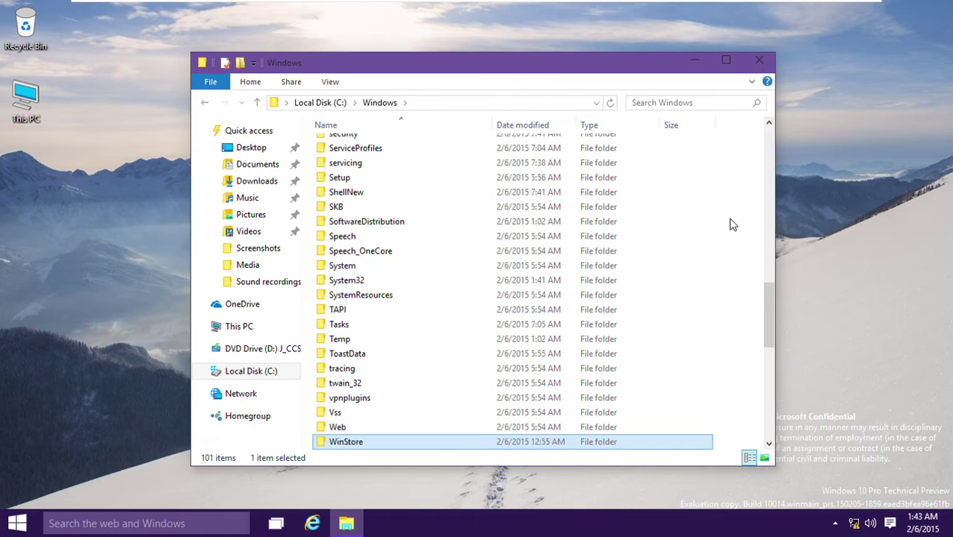
key(Up)
key(Return)
key(Return)
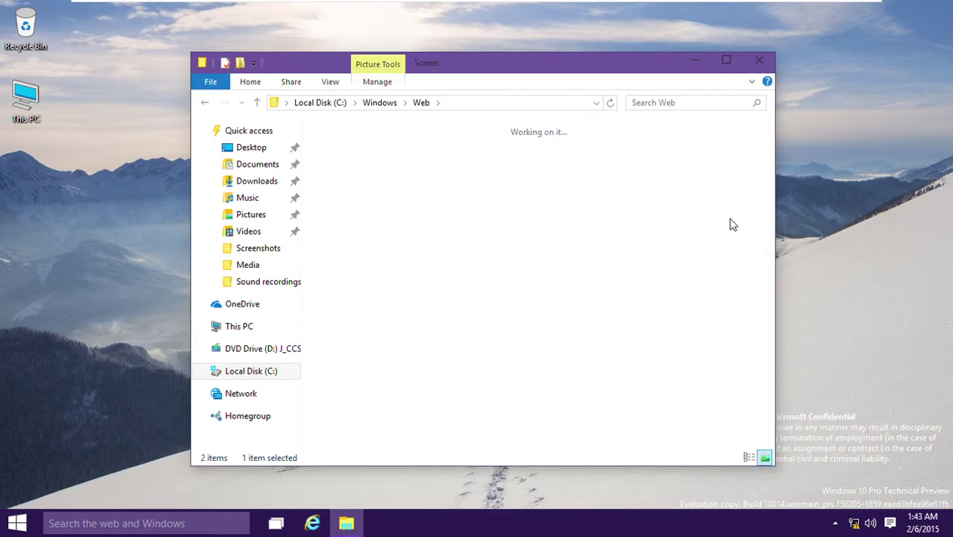
- Try to open the img100 picture in the Screen folder and dismiss the error message
key(Right)
key(Left)
key(Return)
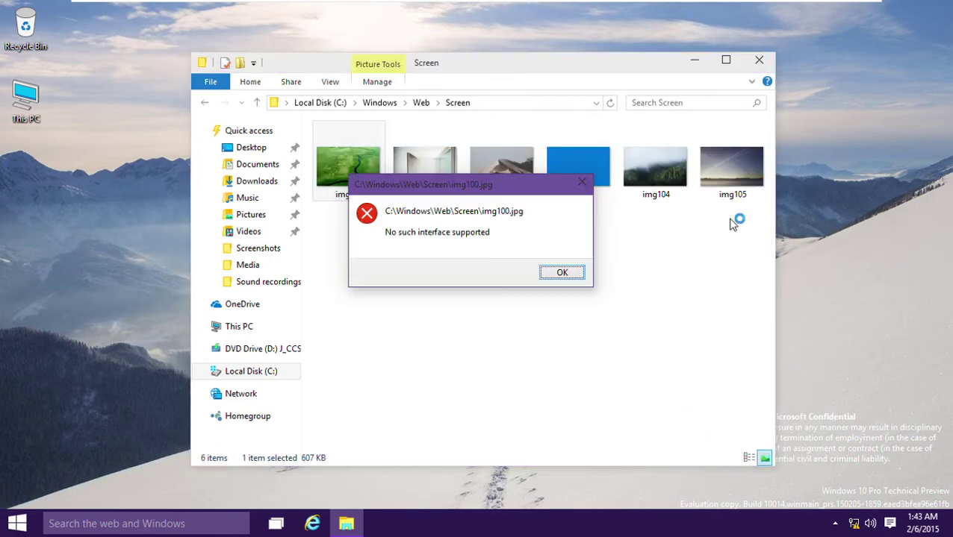
click(572, 276)
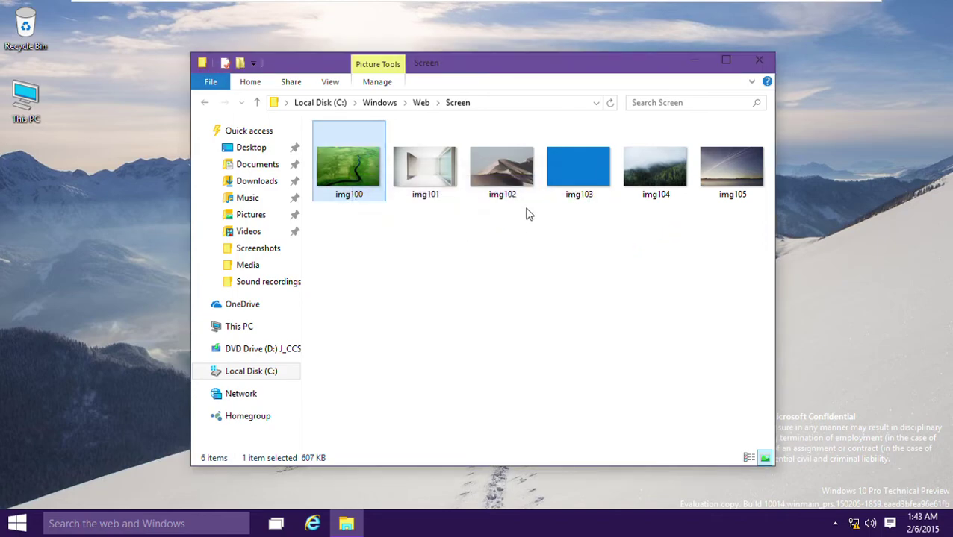
- Open the properties of img101, keep Photos as the app for opening PNG files, and confirm the properties dialog
right_click(447, 195)
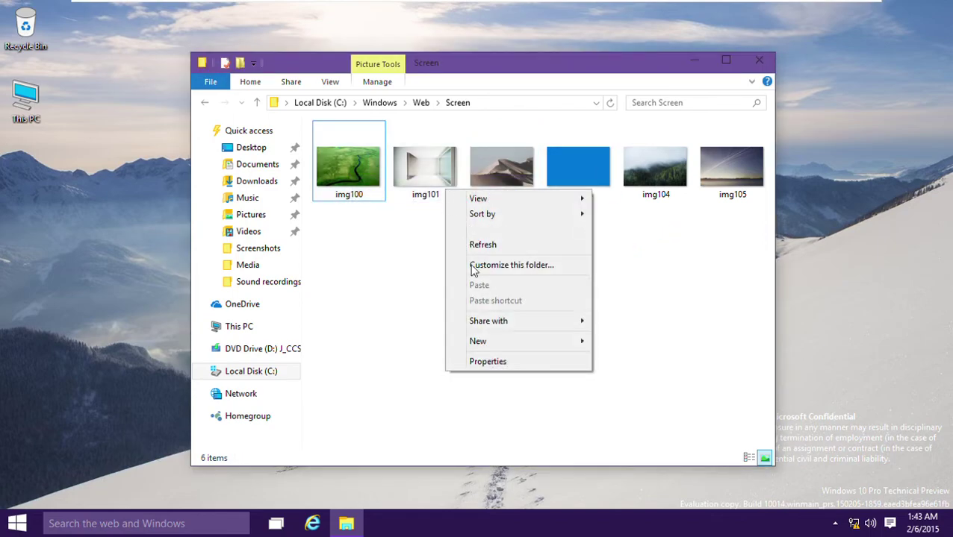
right_click(417, 182)
click(472, 446)
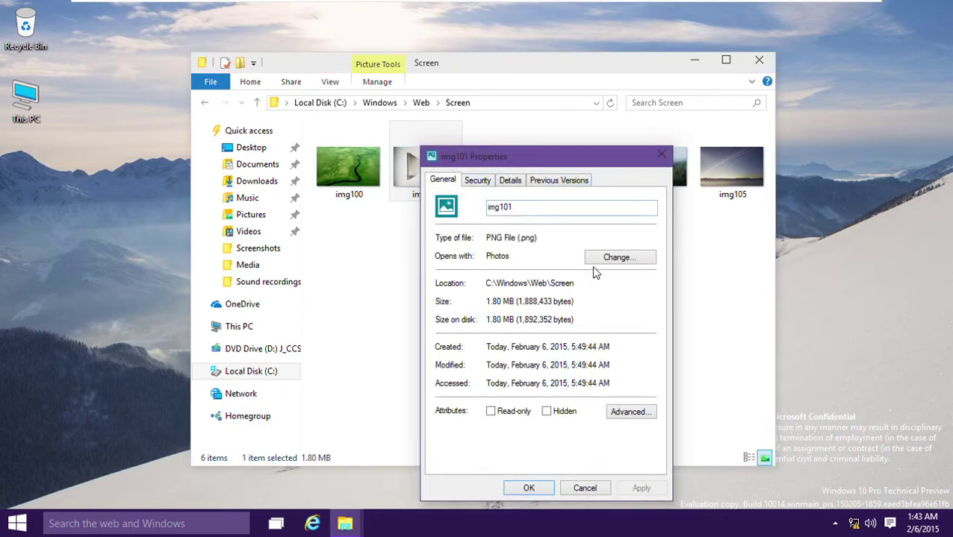
click(614, 259)
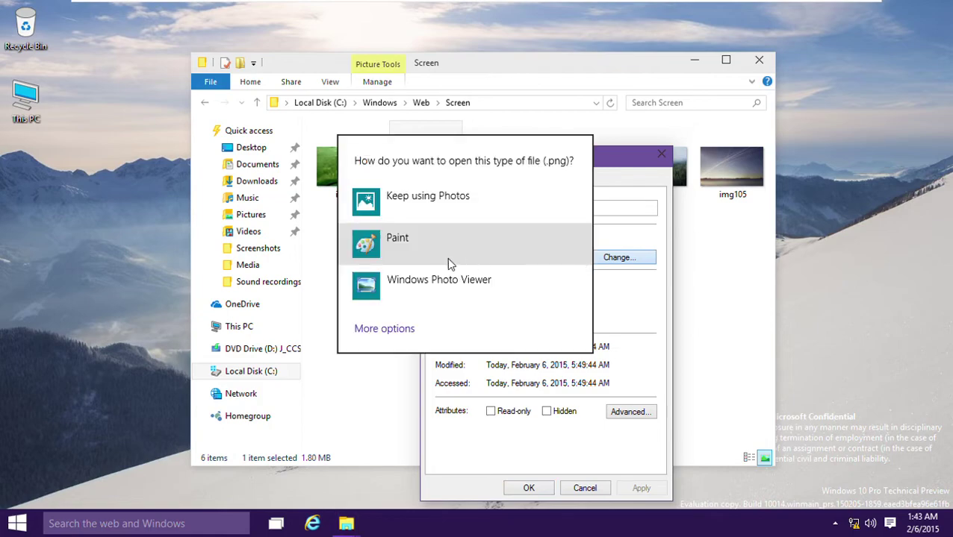
click(455, 209)
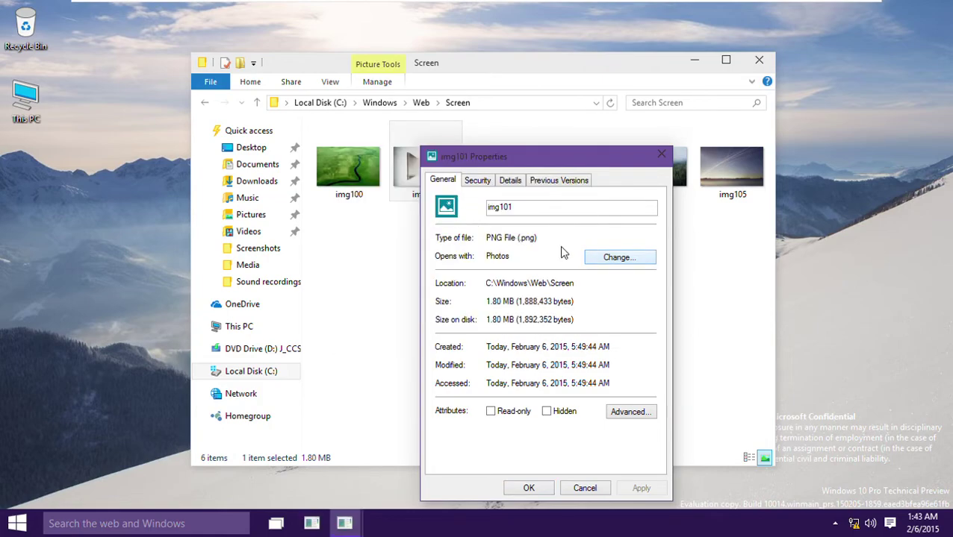
click(612, 261)
click(612, 263)
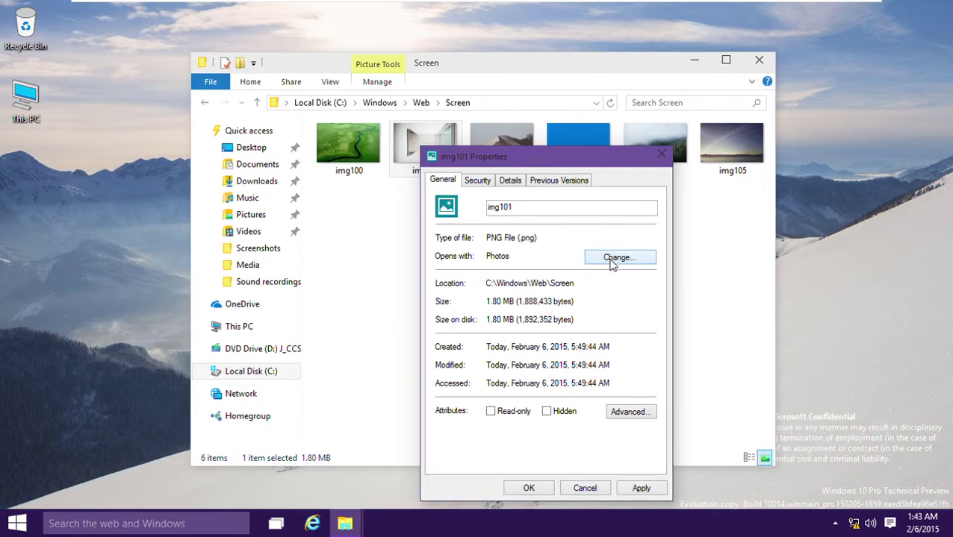
click(525, 488)
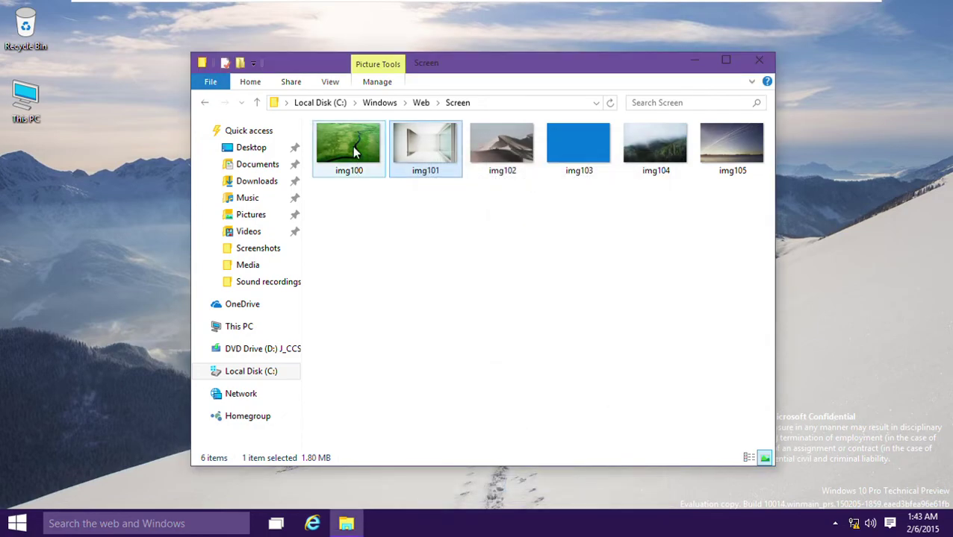
- Try again to open img100, dismiss the error, and briefly show the Start menu
double_click(352, 146)
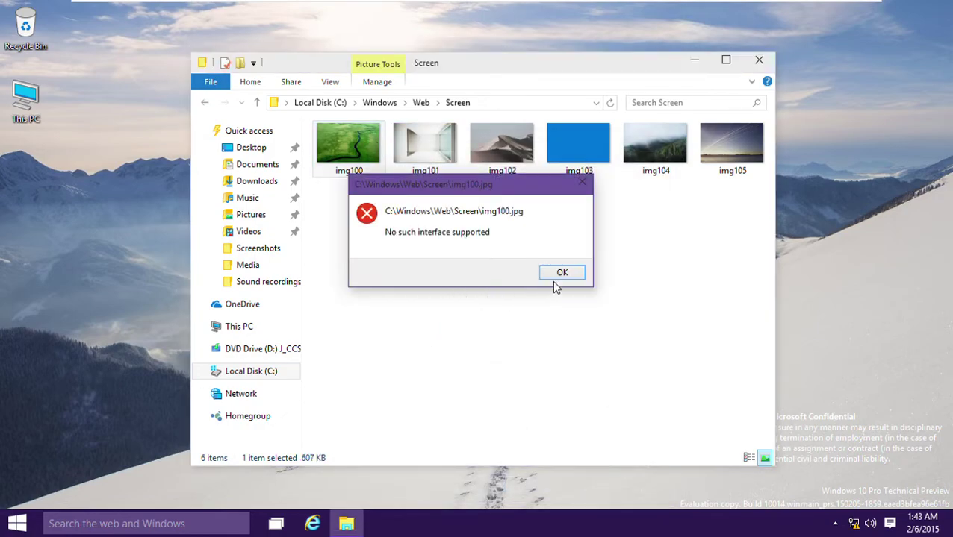
click(559, 274)
key(super)
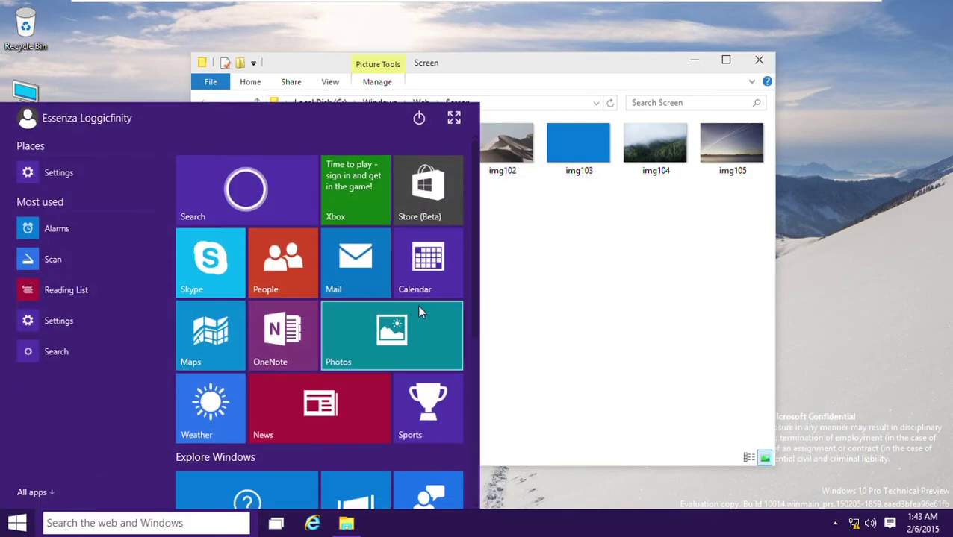
drag(550, 272, 409, 105)
- Switch from the Screen folder to the Media folder inside the Windows folder
click(408, 102)
scroll(448, 328, down, 10)
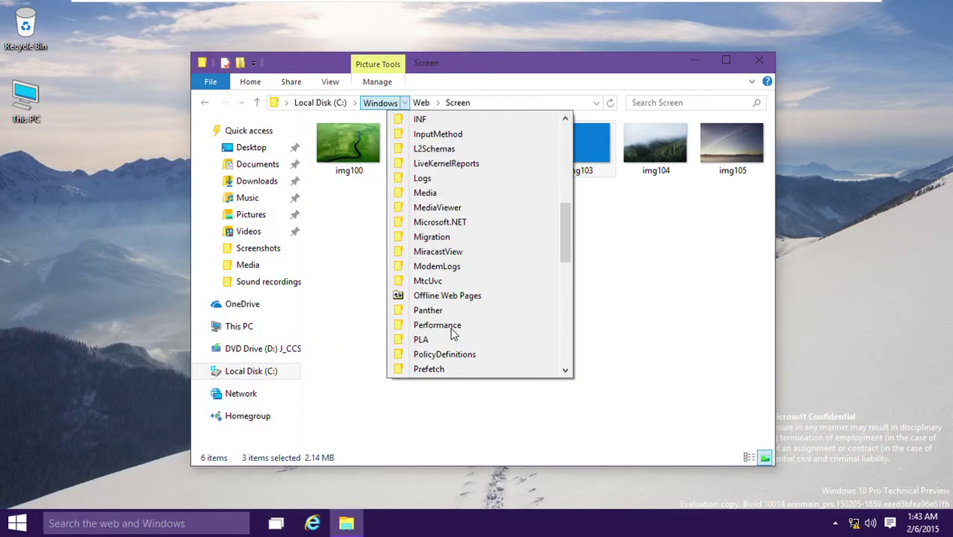
scroll(448, 168, up, 2)
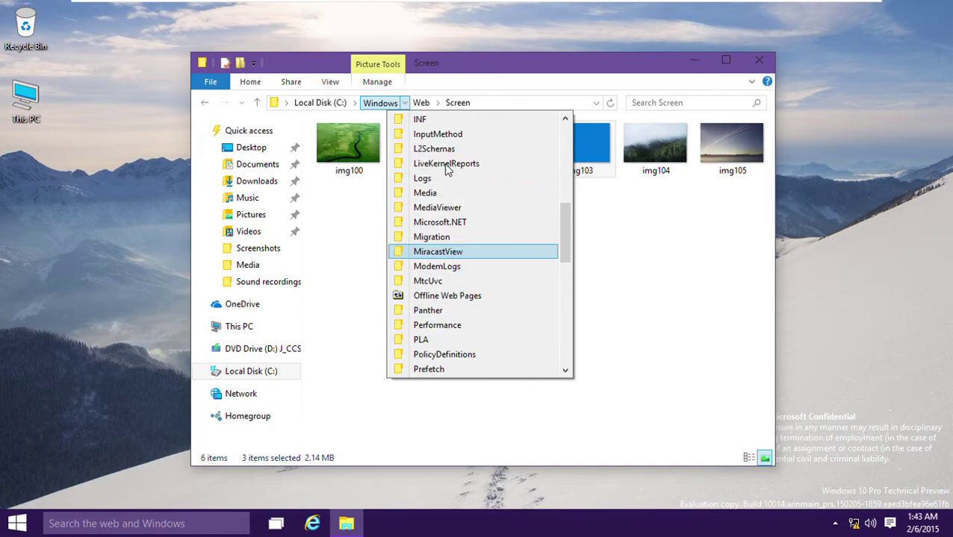
click(439, 193)
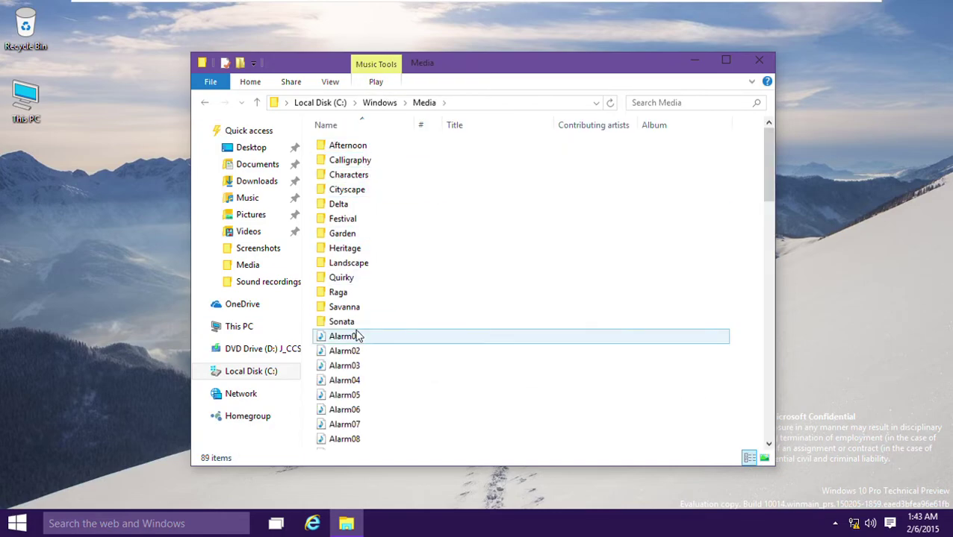
- Play the Windows Critical Stop sound from the Media folder and close the media player
scroll(383, 381, down, 15)
click(377, 298)
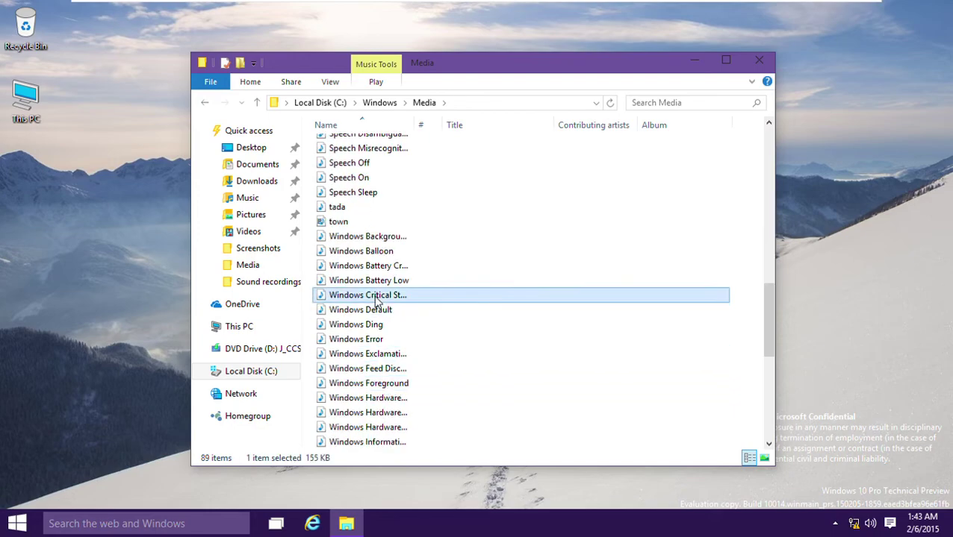
double_click(377, 297)
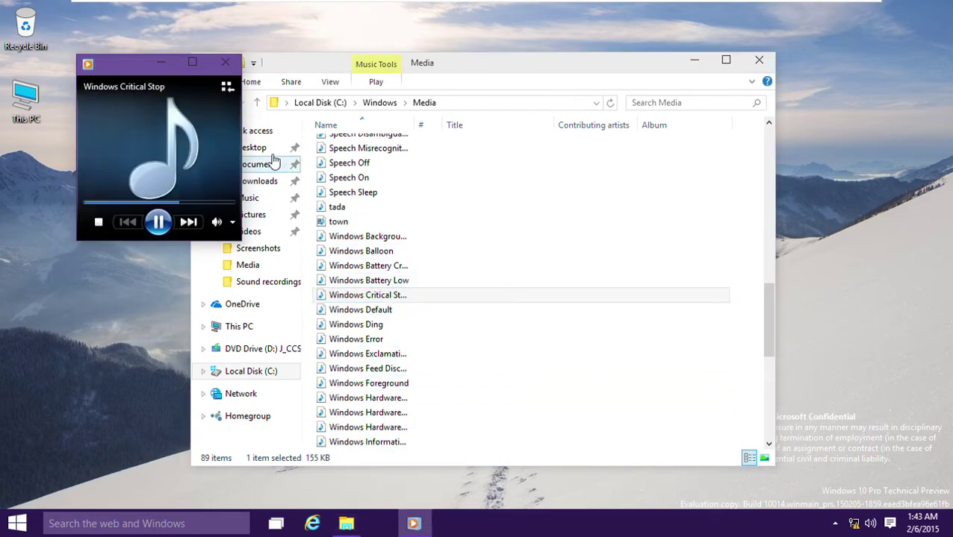
click(225, 62)
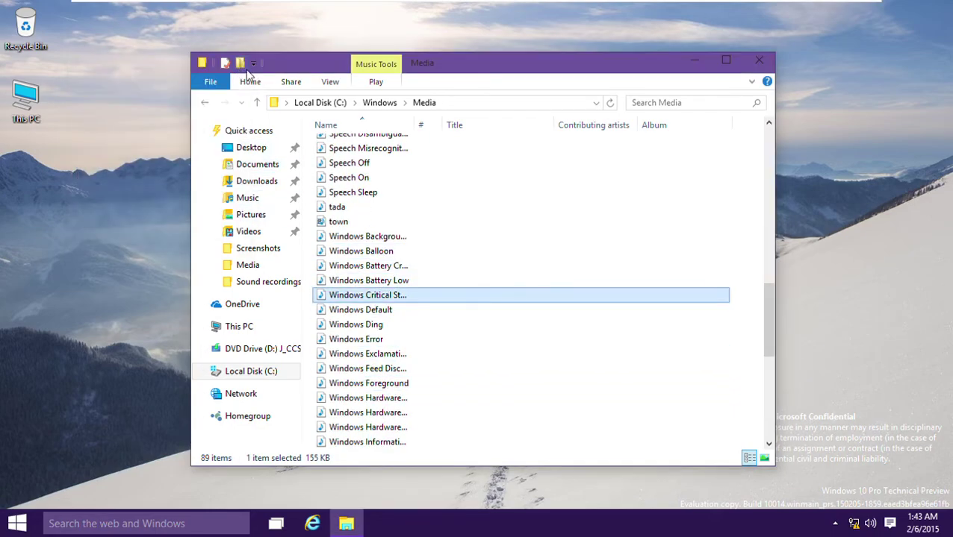
- Return to the Screen folder under Windows\Web, try to open img100 once more, and dismiss the error
click(416, 105)
click(404, 103)
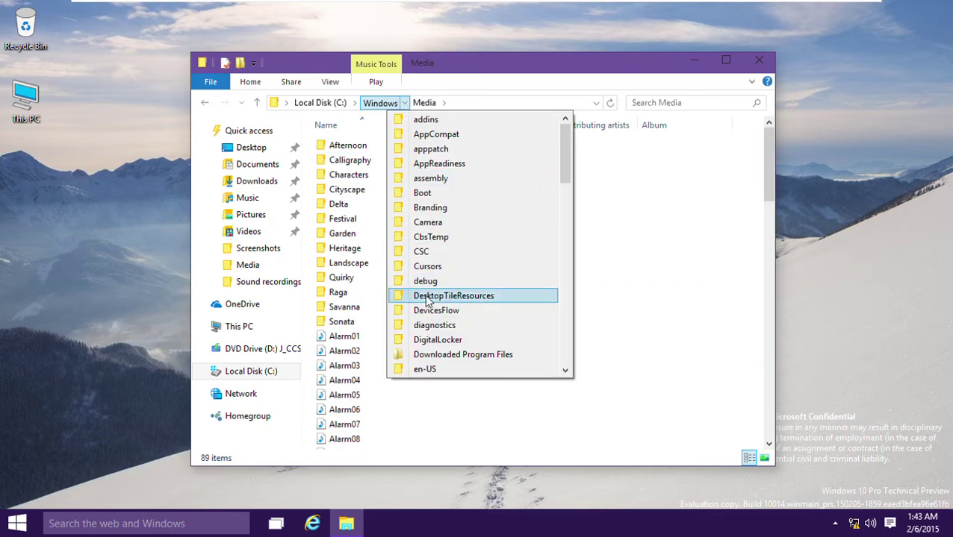
scroll(432, 321, down, 17)
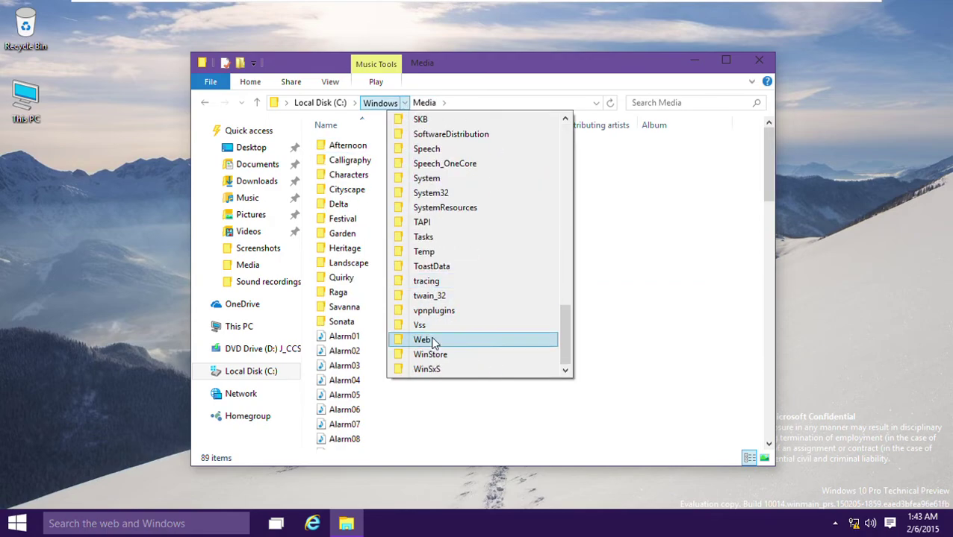
click(432, 342)
double_click(352, 144)
click(349, 145)
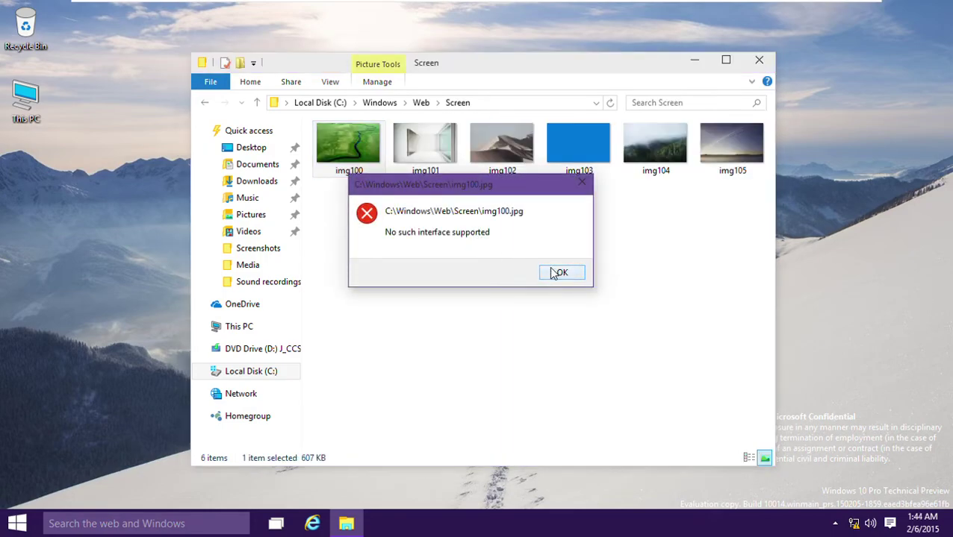
click(558, 274)
- Launch the Photos app and cancel the request to switch to a Microsoft account
key(super)
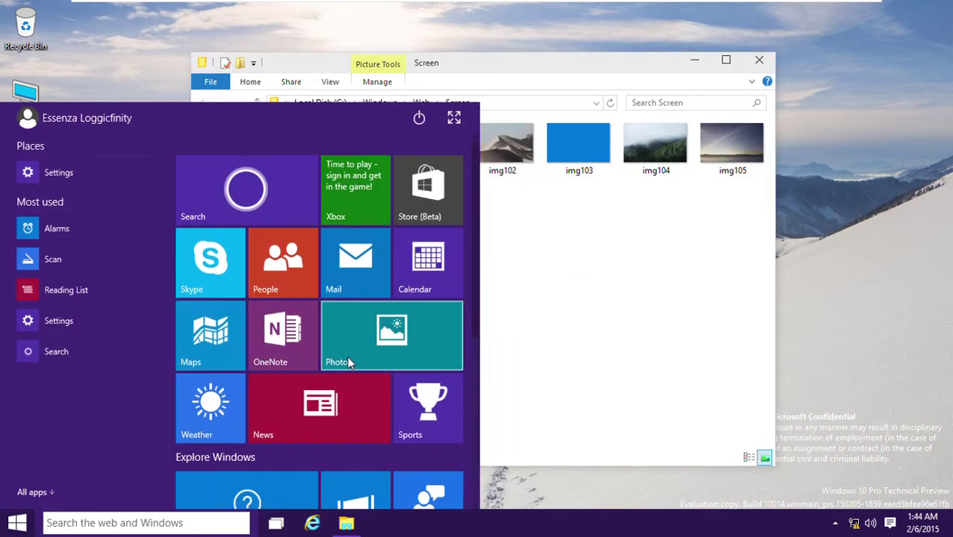
click(348, 362)
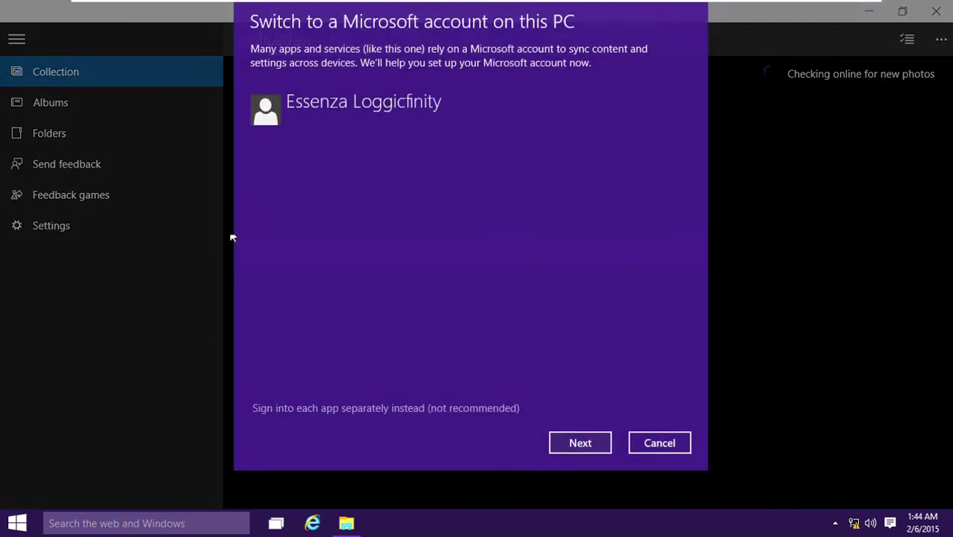
click(647, 448)
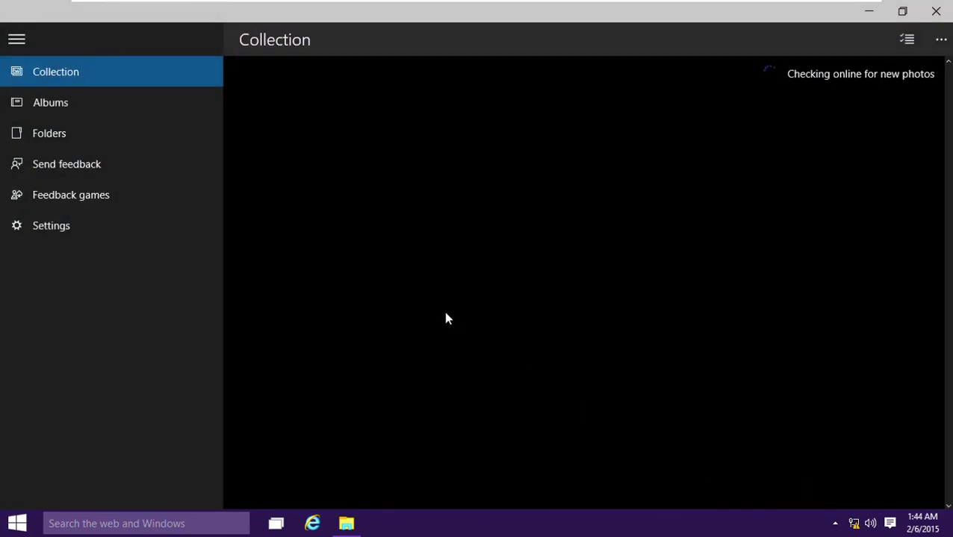
- View the Albums page in Photos, open the feedback app from it, and close the feedback window
click(149, 109)
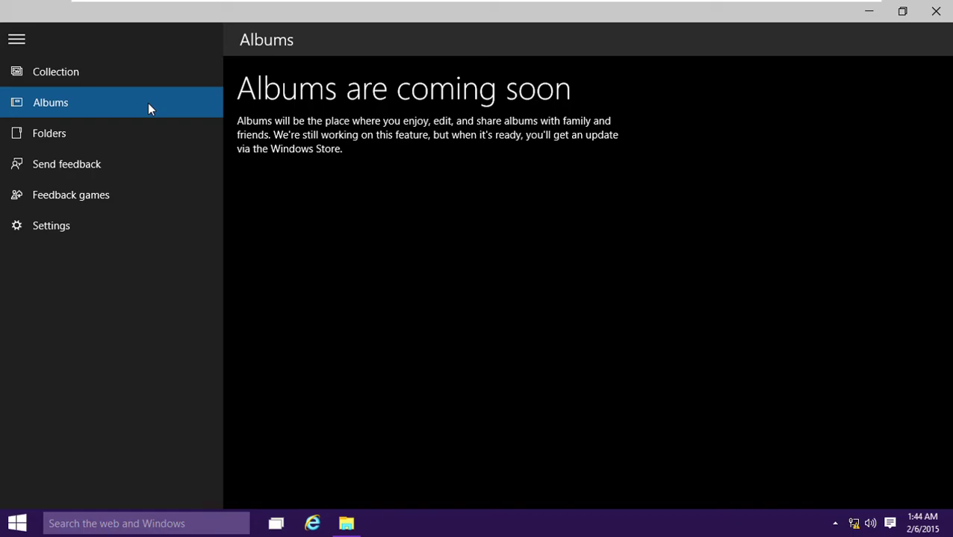
click(124, 157)
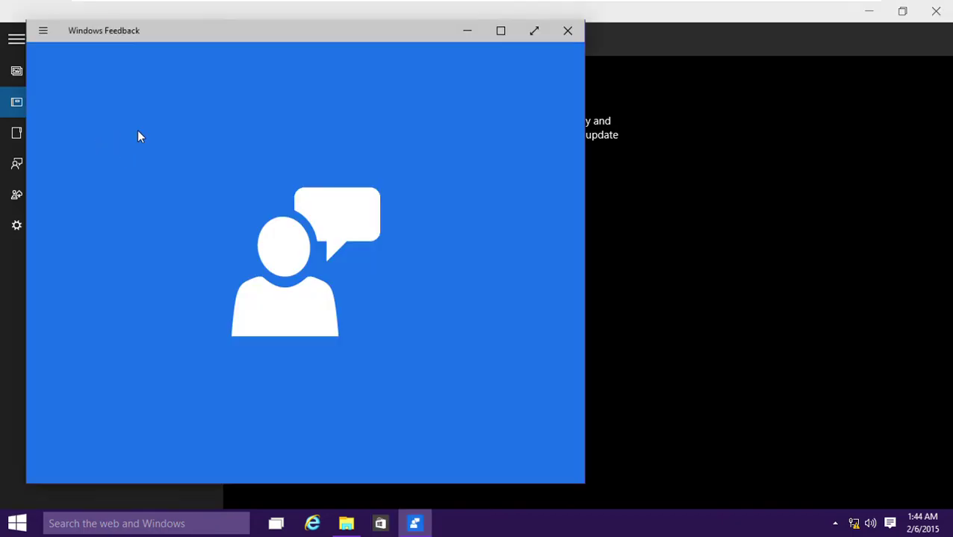
key(alt+F4)
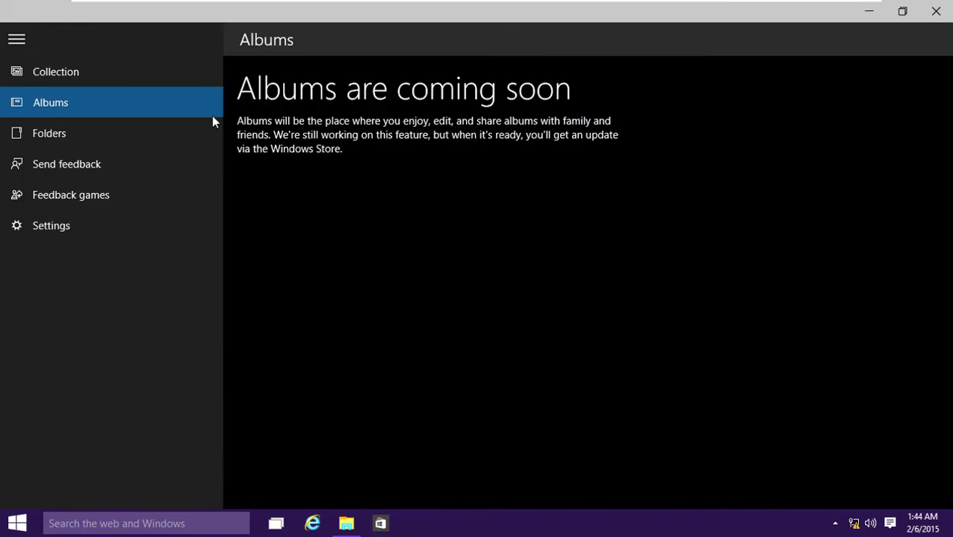
- View the Folders and Settings pages of Photos and return to the Collection page
click(181, 127)
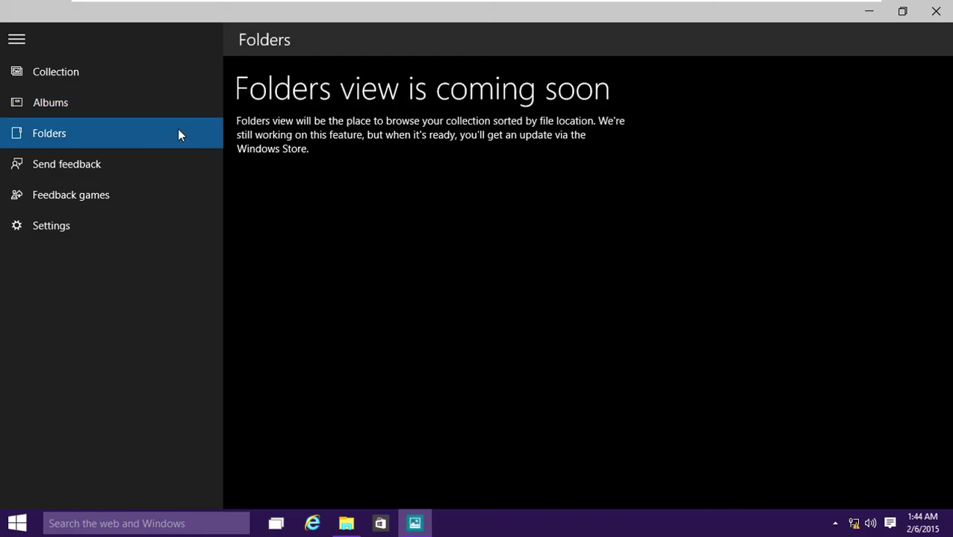
click(125, 221)
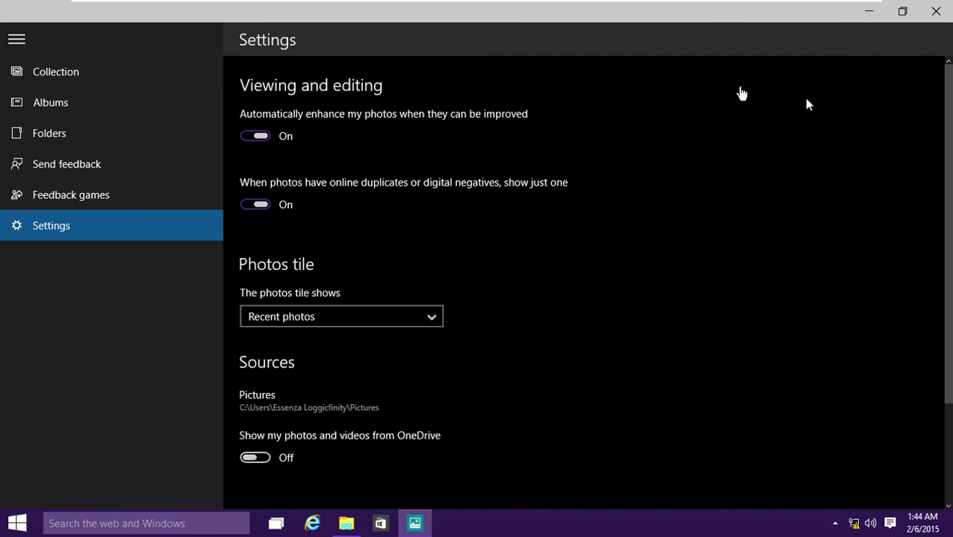
click(88, 66)
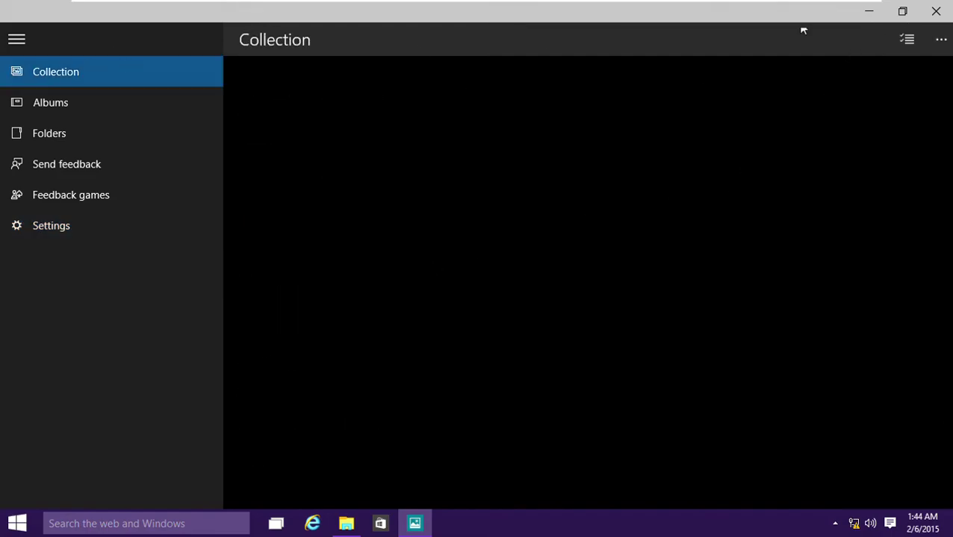
- Minimize Photos, try to open img100 from the Screen folder twice, and dismiss the error
click(872, 18)
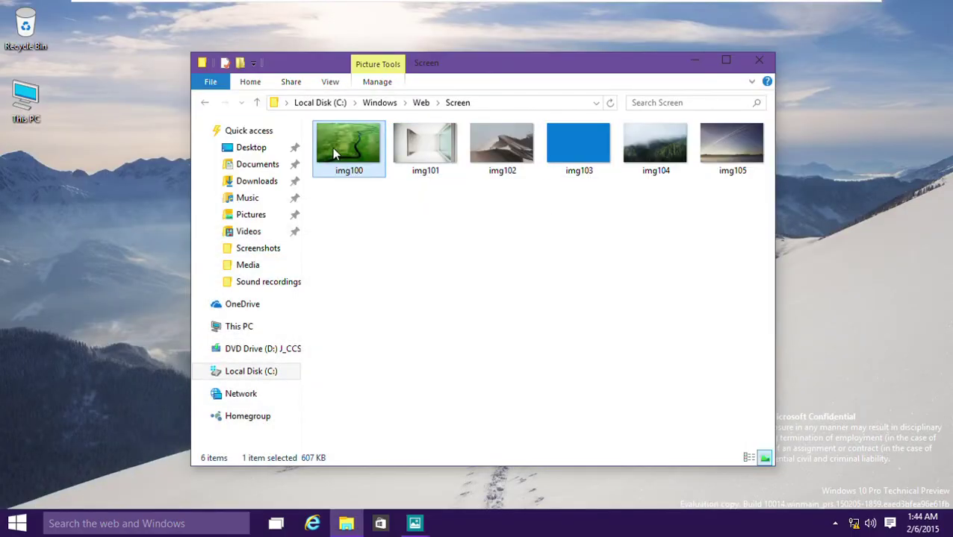
double_click(332, 147)
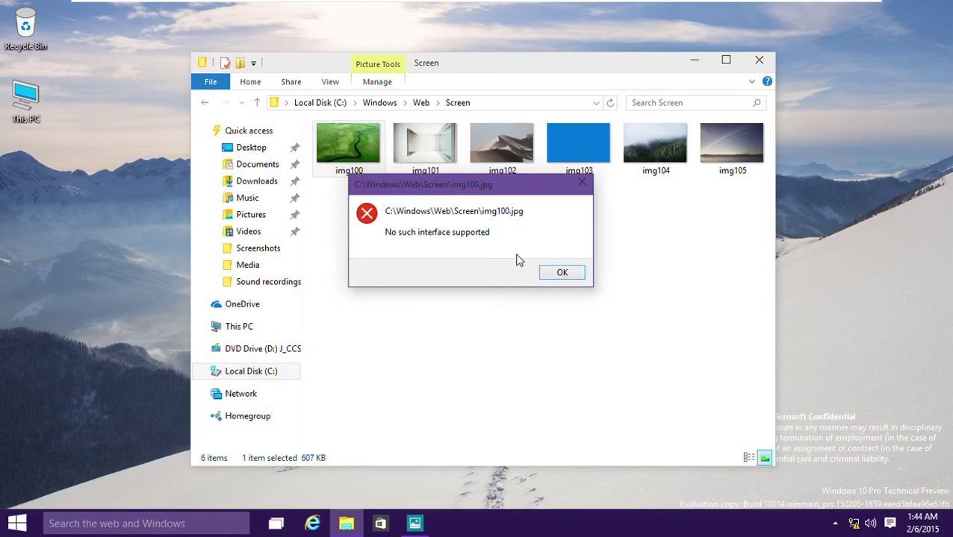
click(559, 272)
double_click(342, 166)
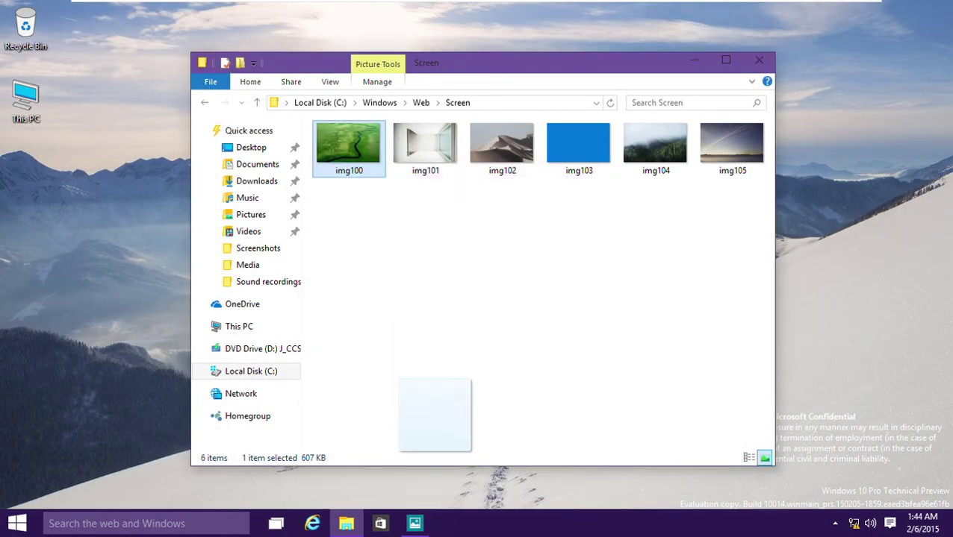
- Return to the Photos app, view its Albums page, and close the app
click(414, 523)
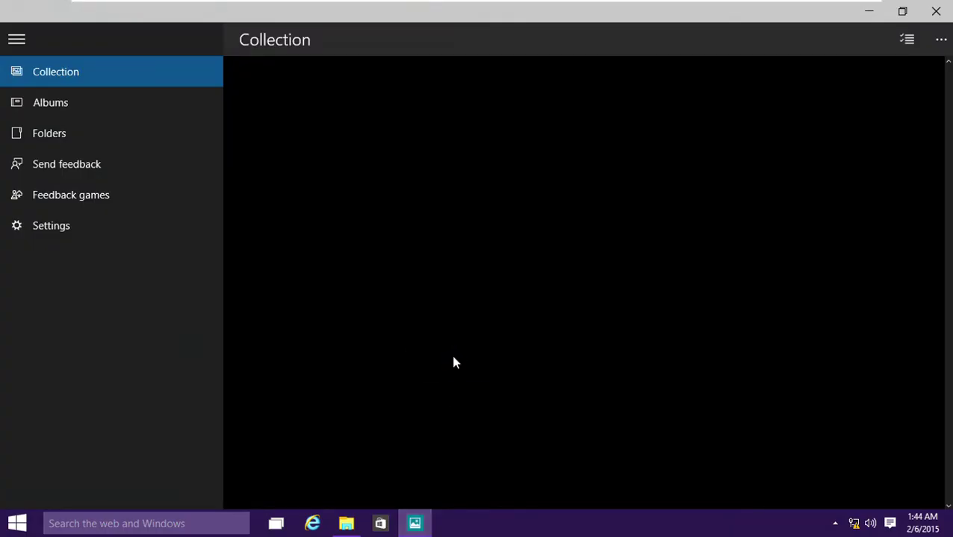
click(105, 109)
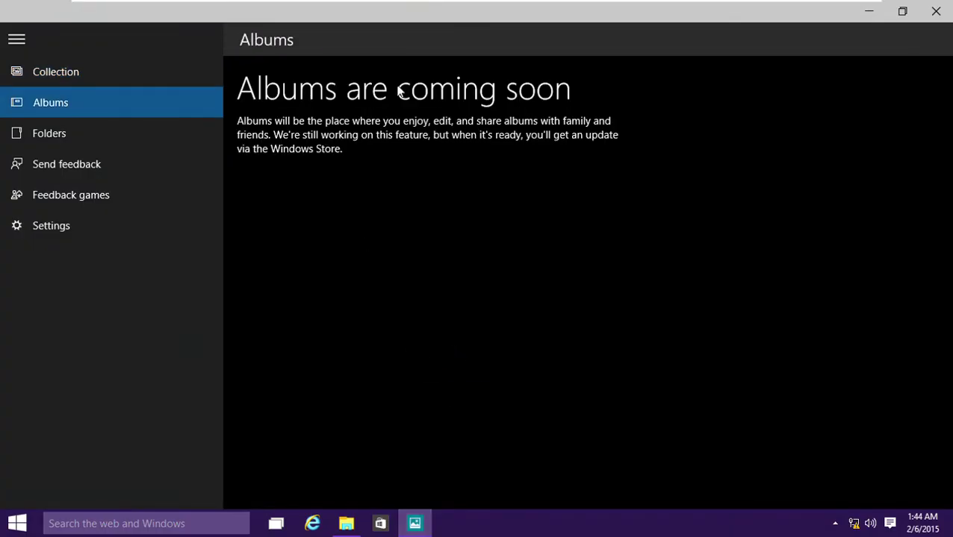
click(936, 11)
- With Photos closed, try to open img100 from the Screen folder and dismiss the error
drag(336, 154, 448, 534)
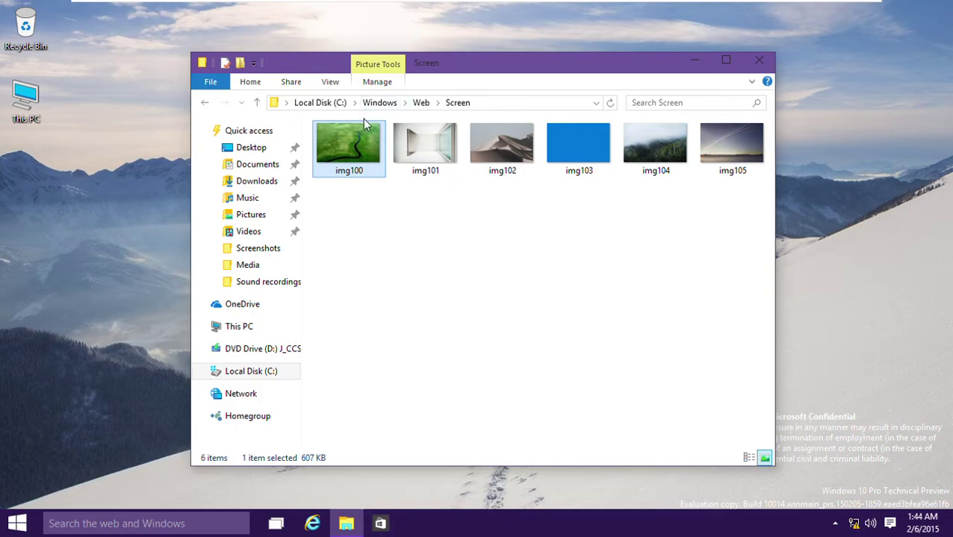
double_click(362, 144)
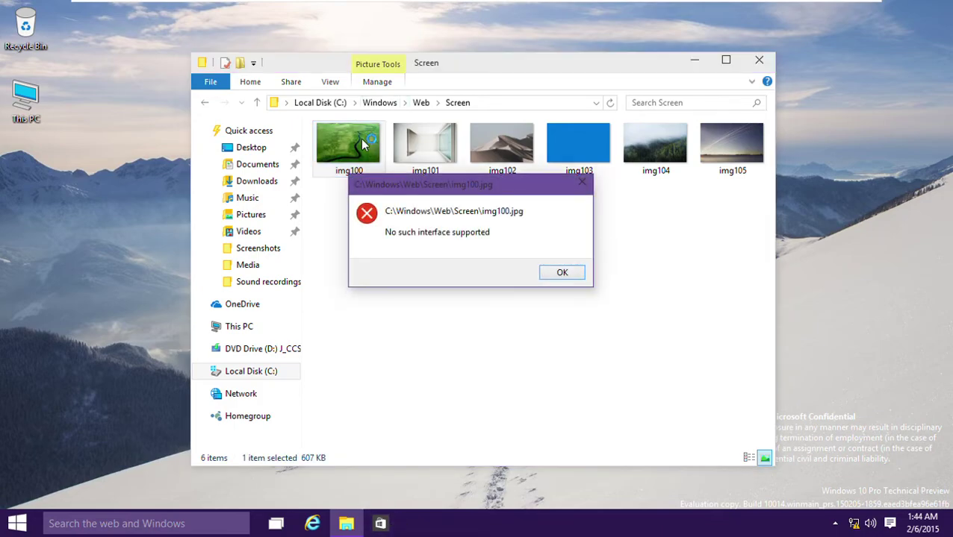
click(552, 274)
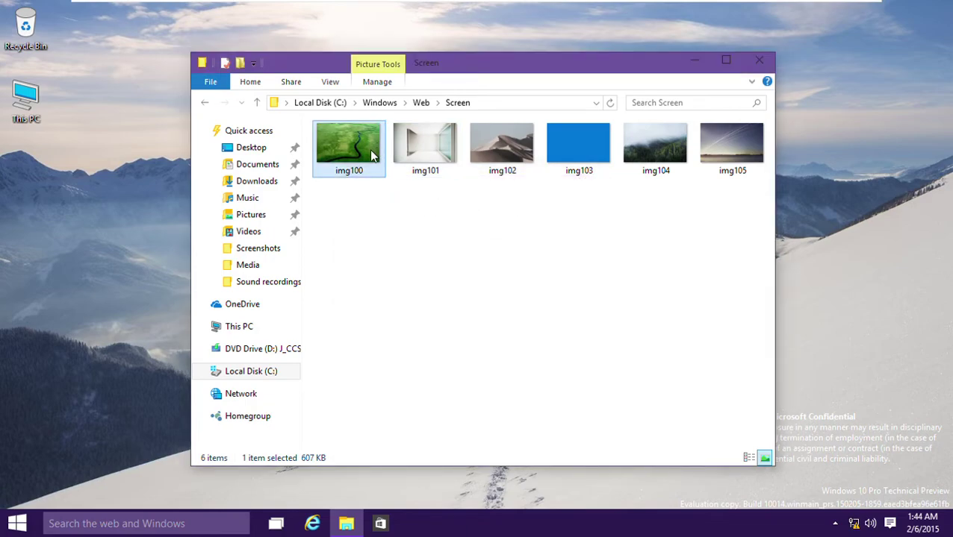
- Open the properties of img100, review the full list of apps for .jpg files, and choose Windows Photo Viewer
right_click(368, 149)
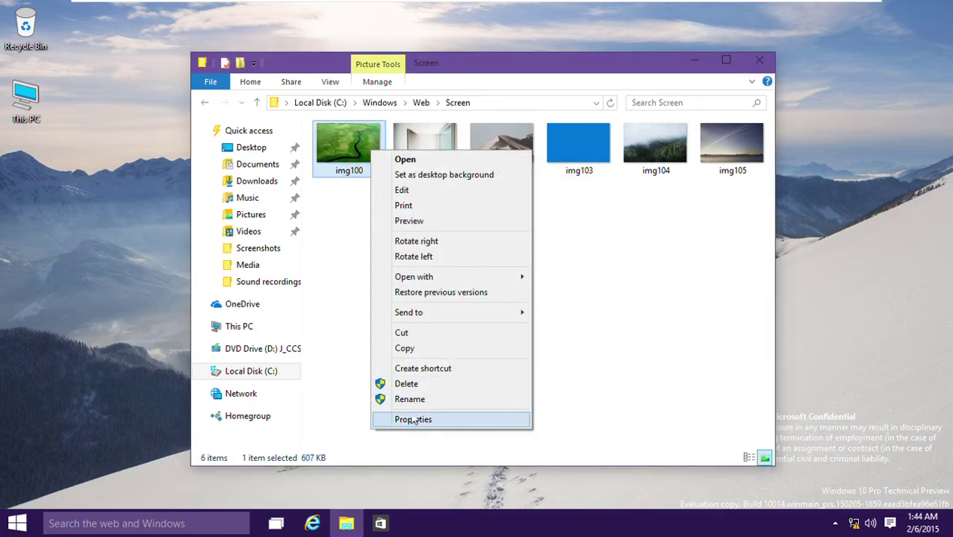
click(408, 423)
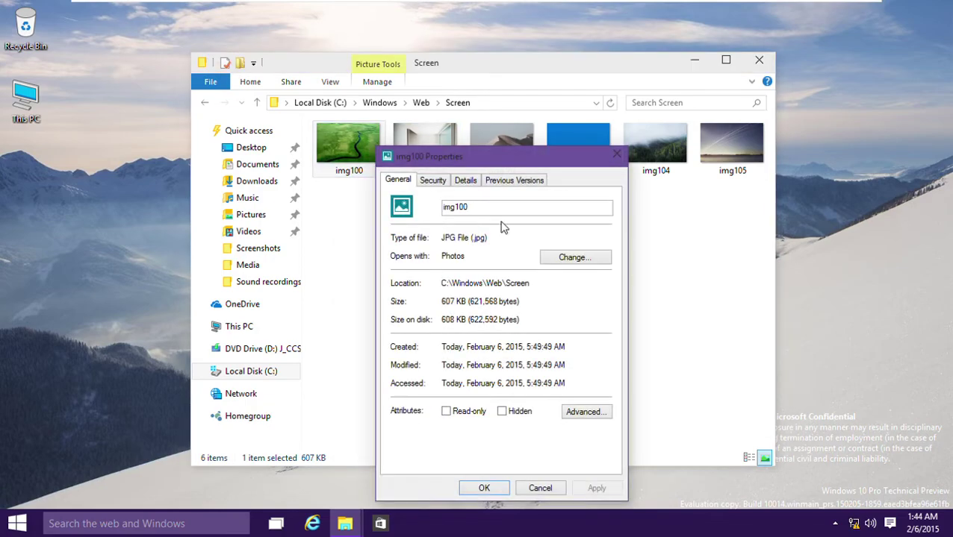
click(589, 262)
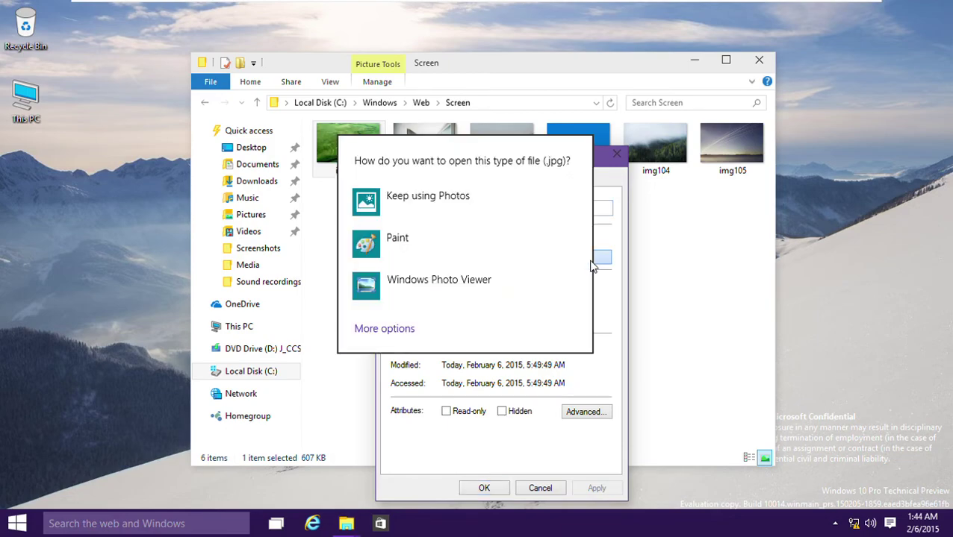
click(398, 330)
scroll(486, 365, down, 4)
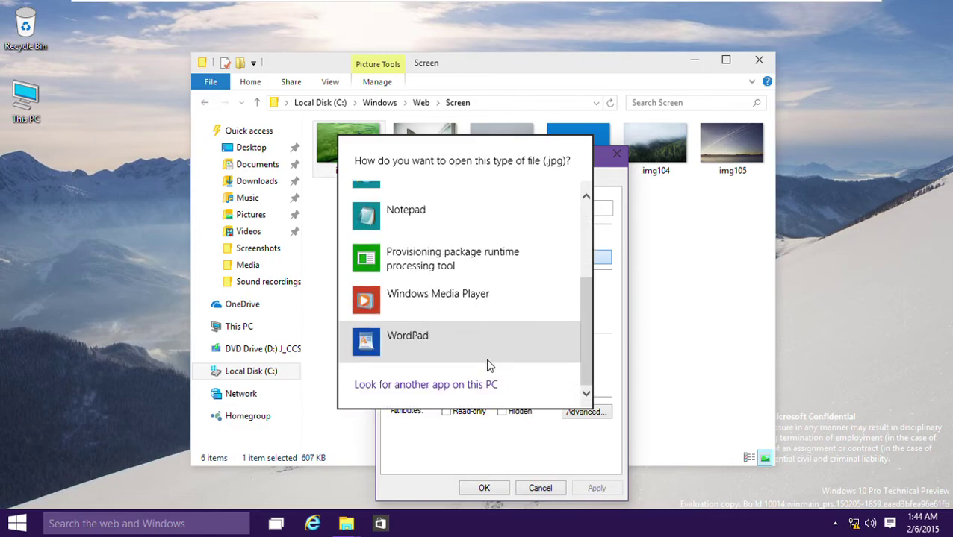
scroll(485, 336, up, 4)
click(466, 288)
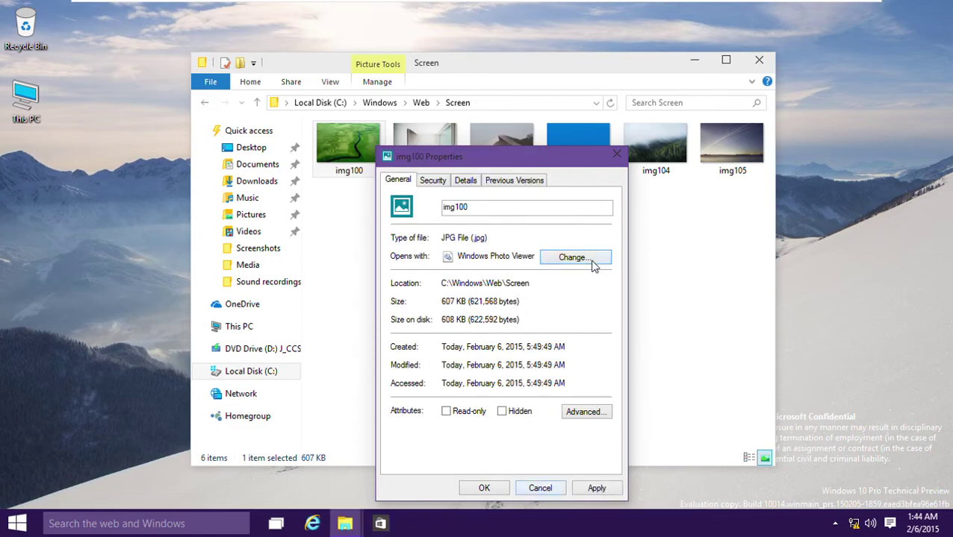
- Change the program for .jpg files to Paint, apply it, and close the img100 properties
click(580, 266)
key(Escape)
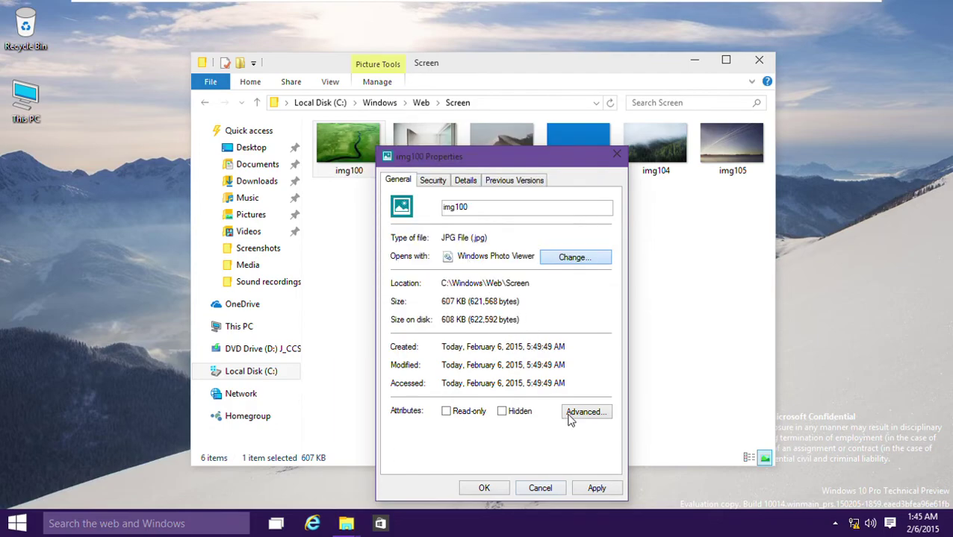
click(586, 489)
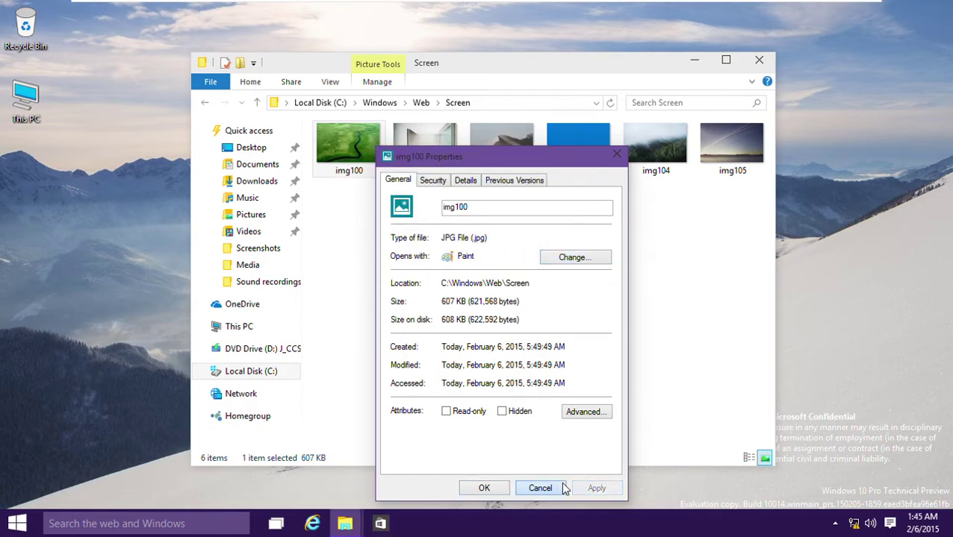
click(564, 488)
- Open img100 in Paint, view the picture in a maximized window, and close Paint
double_click(346, 130)
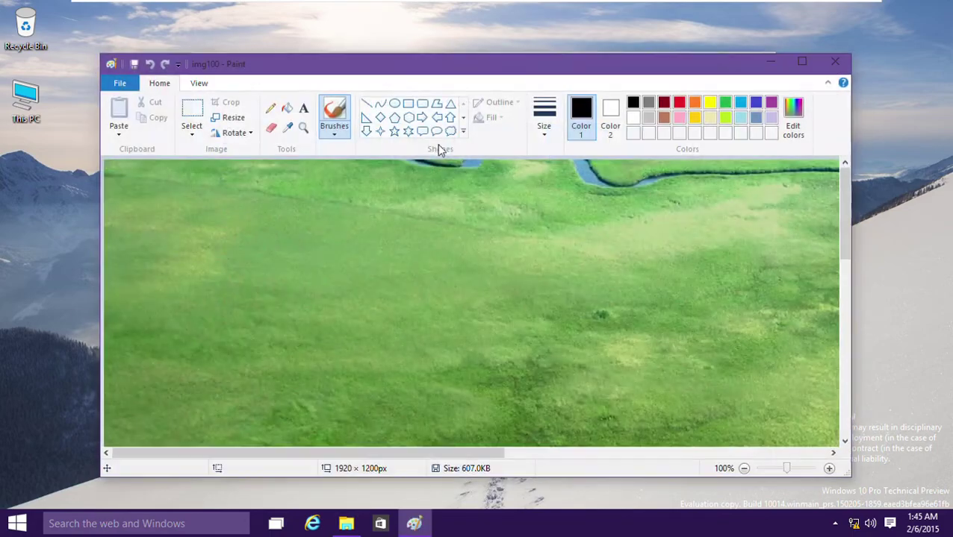
click(802, 61)
mouse_move(949, 133)
mouse_down()
mouse_move(949, 332)
mouse_move(950, 129)
mouse_up()
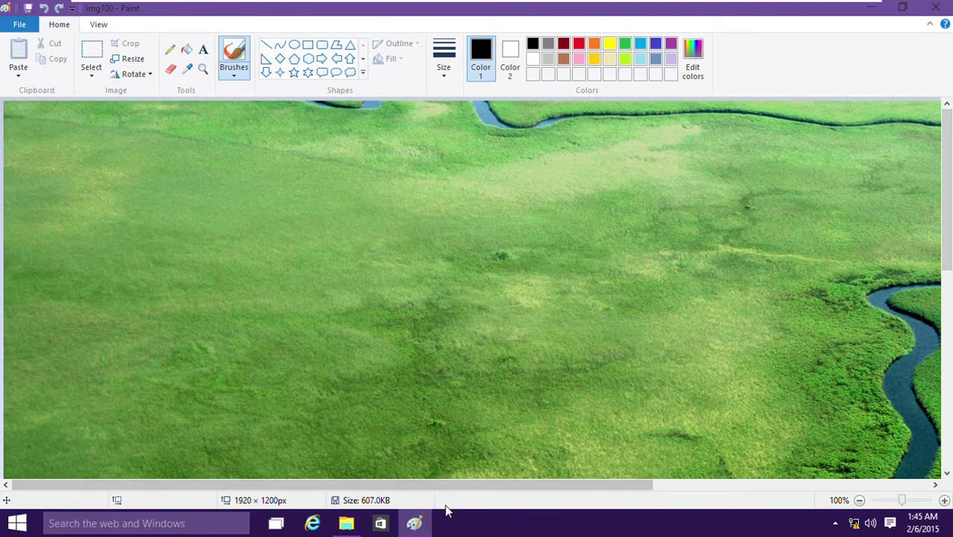
drag(427, 486, 304, 487)
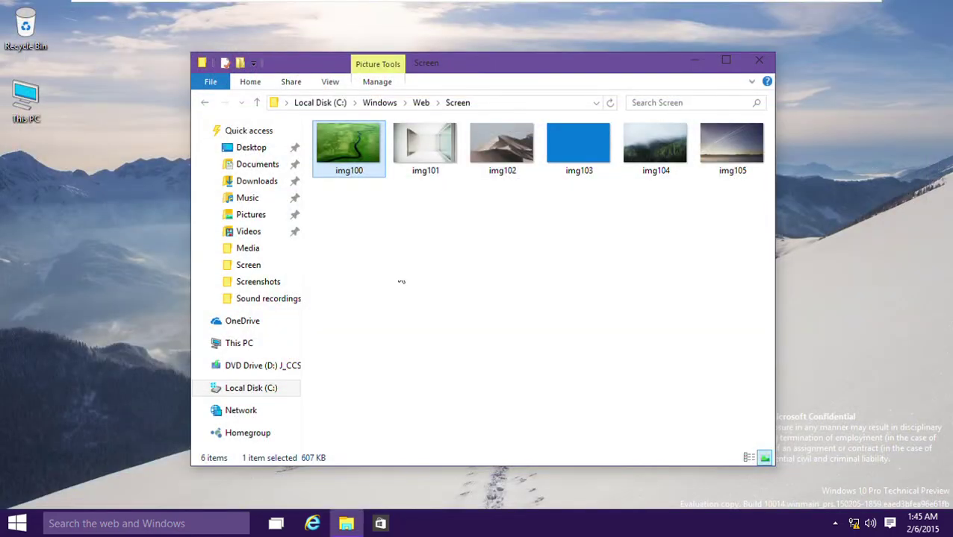
- Set .jpg files to open with Photos through the img100 properties and confirm
right_click(352, 170)
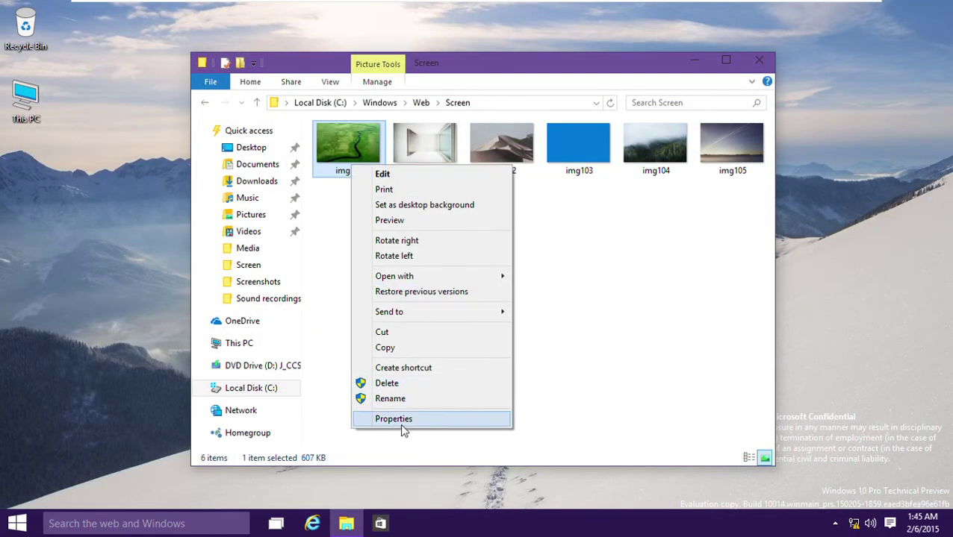
click(399, 420)
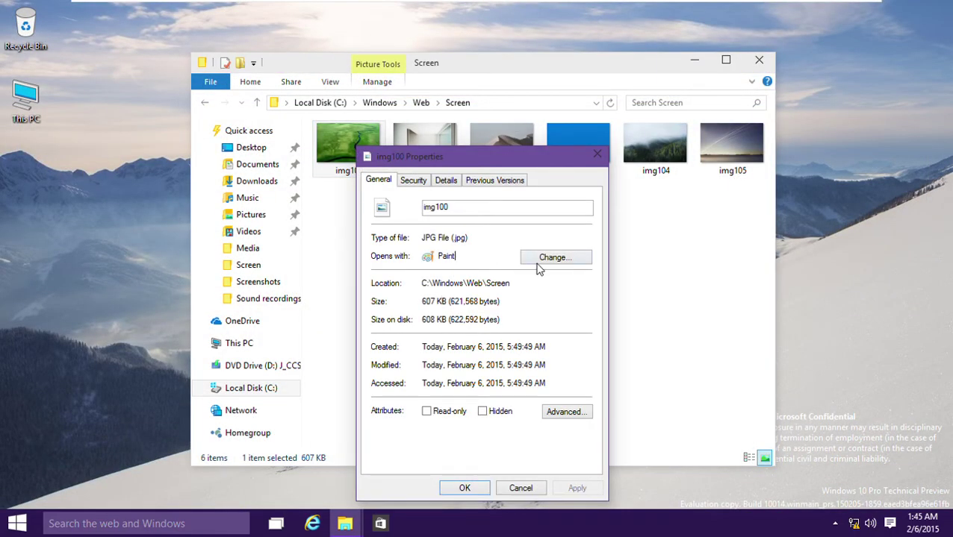
click(534, 259)
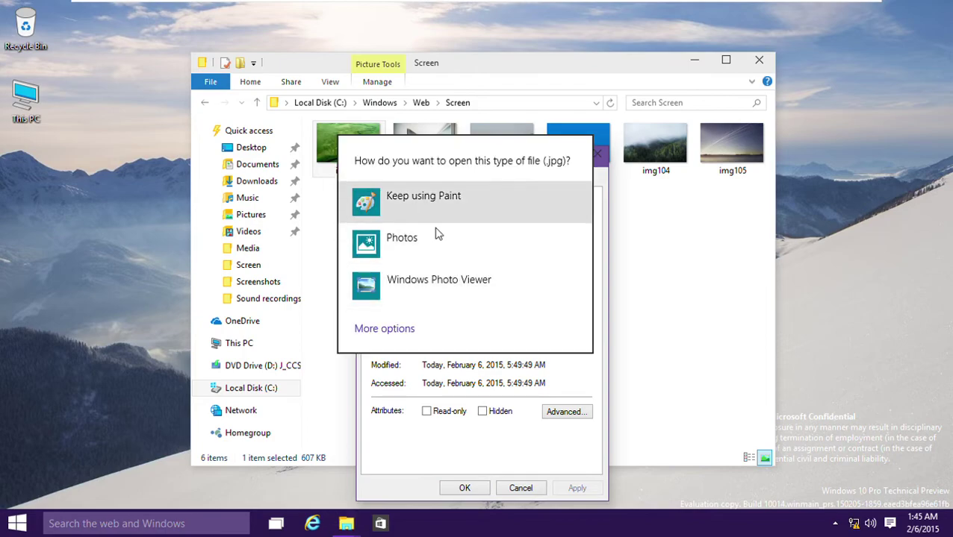
click(443, 261)
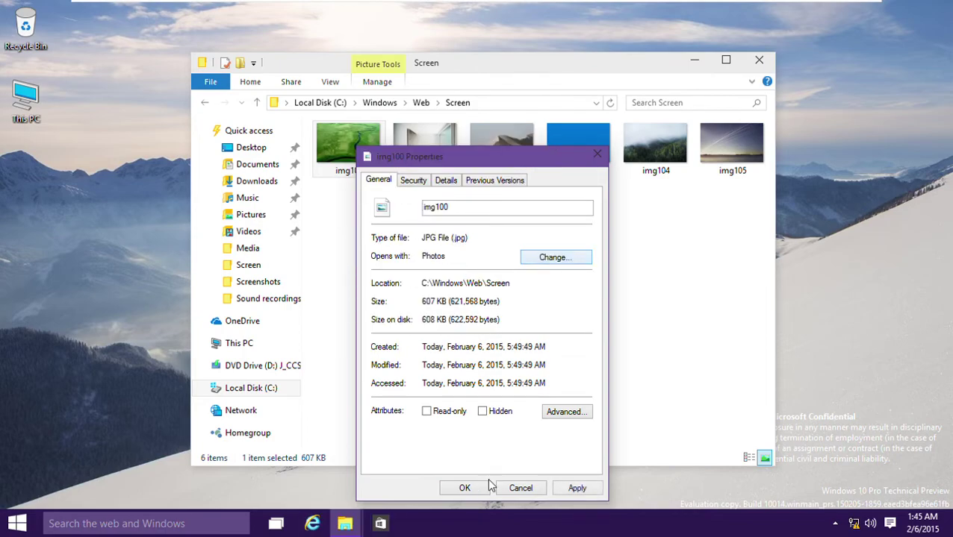
click(464, 488)
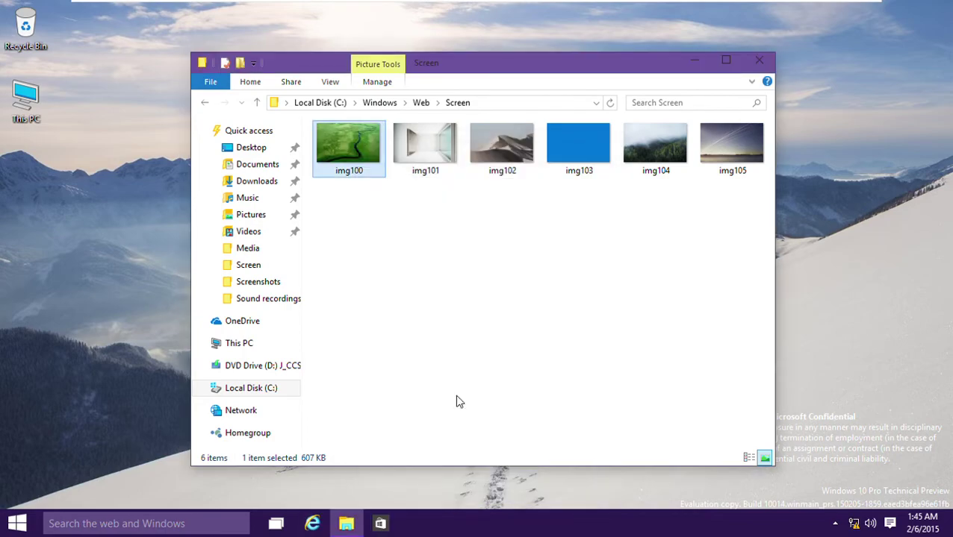
- Show the pictures in the Screen folder as extra large icons
click(329, 82)
click(425, 102)
ctrl+scroll(446, 244, up, 6)
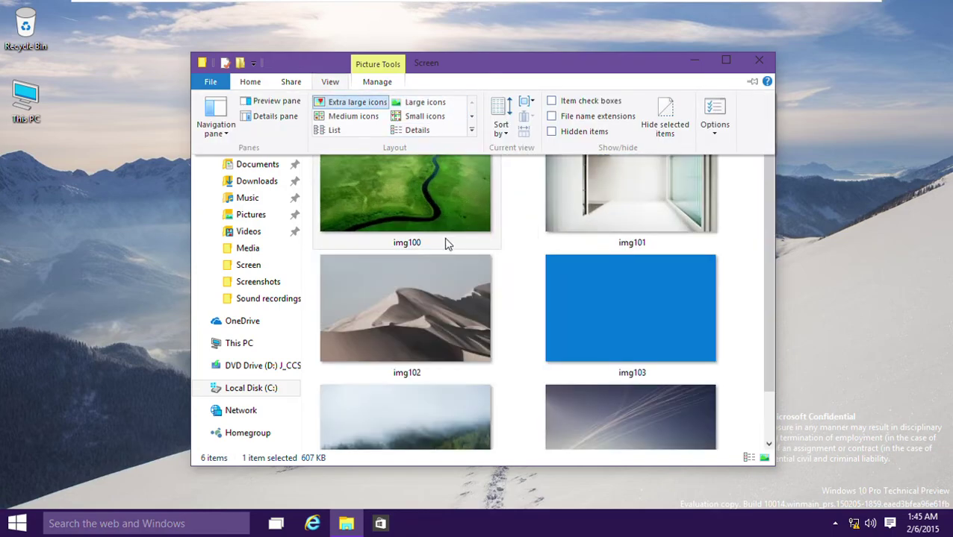
click(733, 295)
- Try to open img101 and img102 from the Screen folder and dismiss the errors
double_click(597, 215)
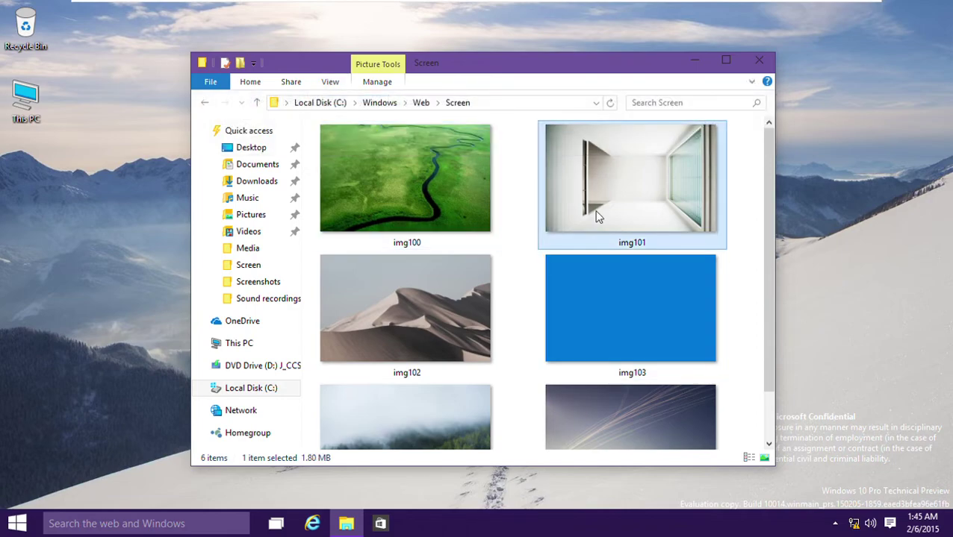
key(Return)
key(Right)
key(Return)
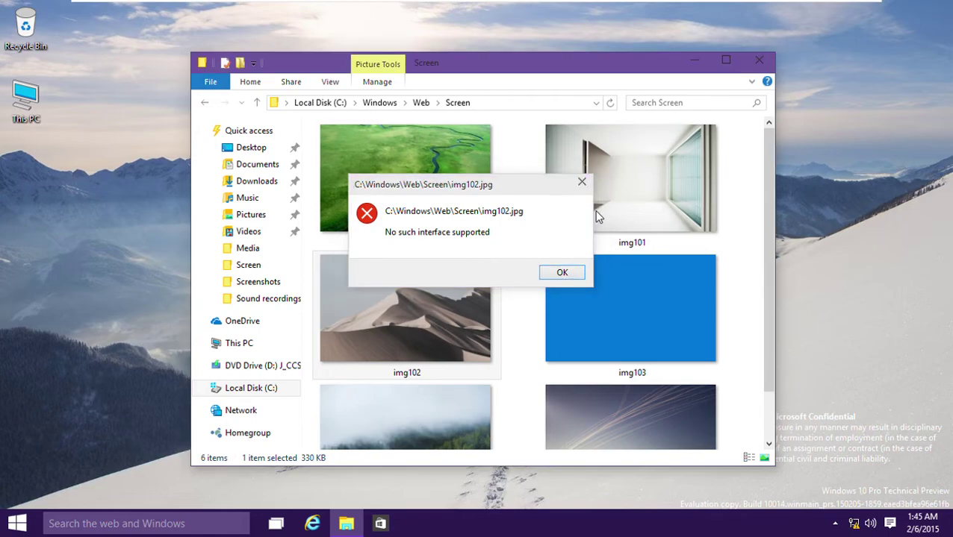
click(559, 275)
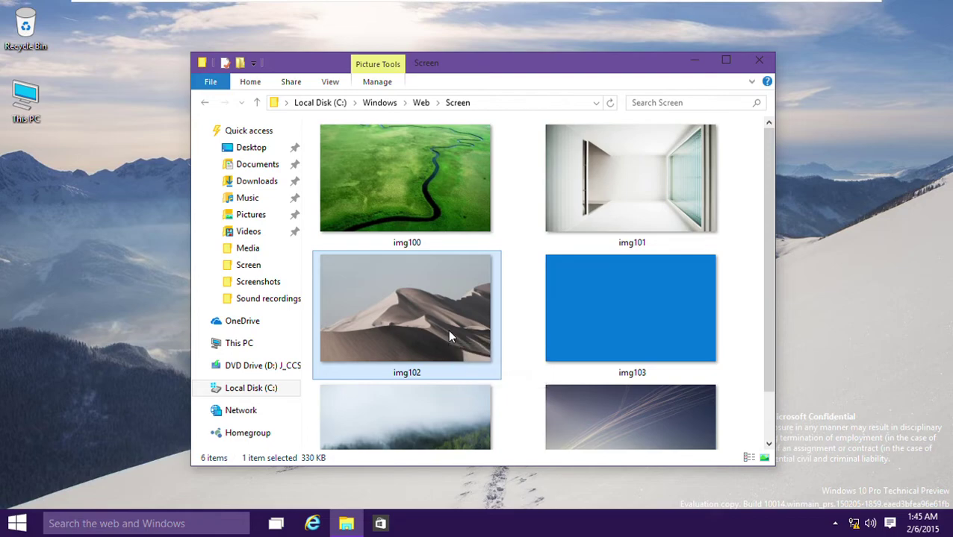
- Browse the remaining pictures in the Screen folder, try to open img100 again, and dismiss the error
click(558, 265)
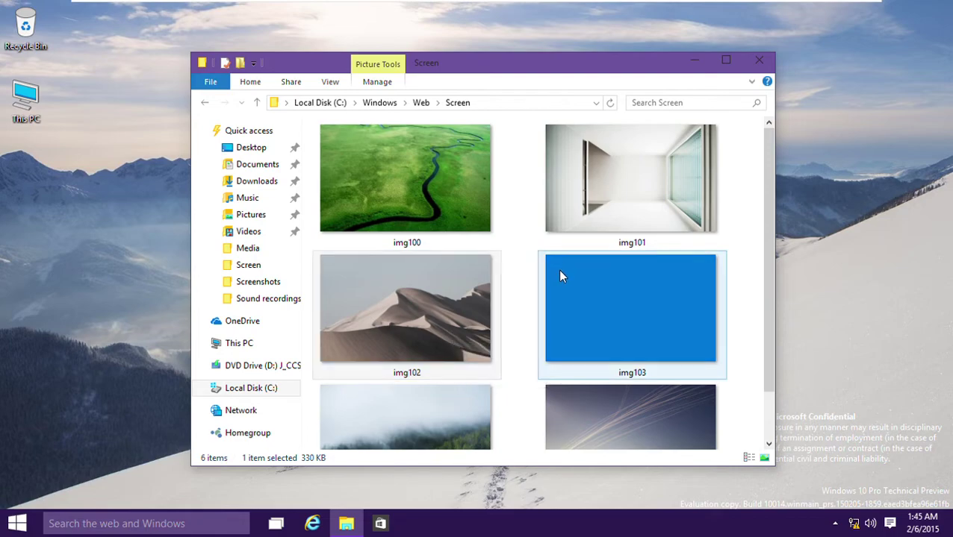
click(463, 336)
scroll(463, 336, down, 2)
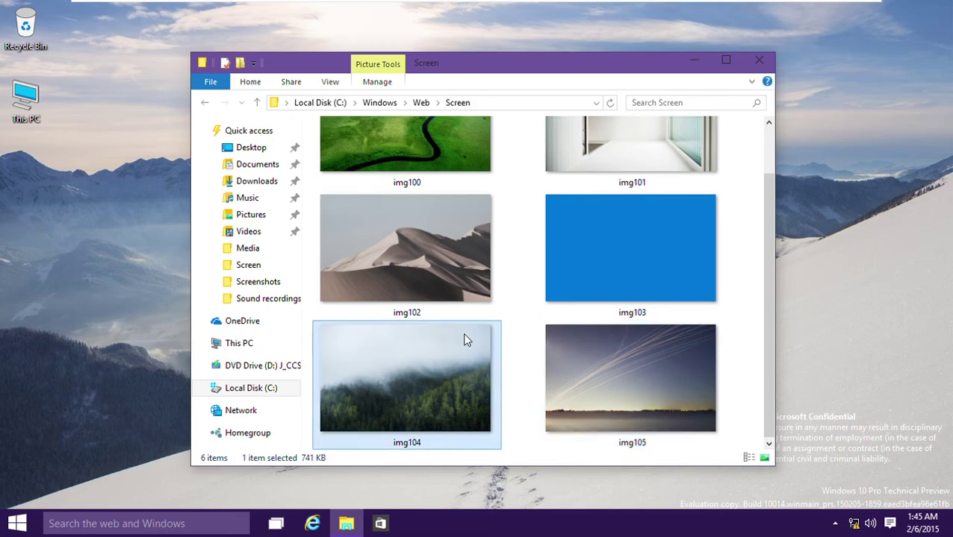
key(Up)
key(Return)
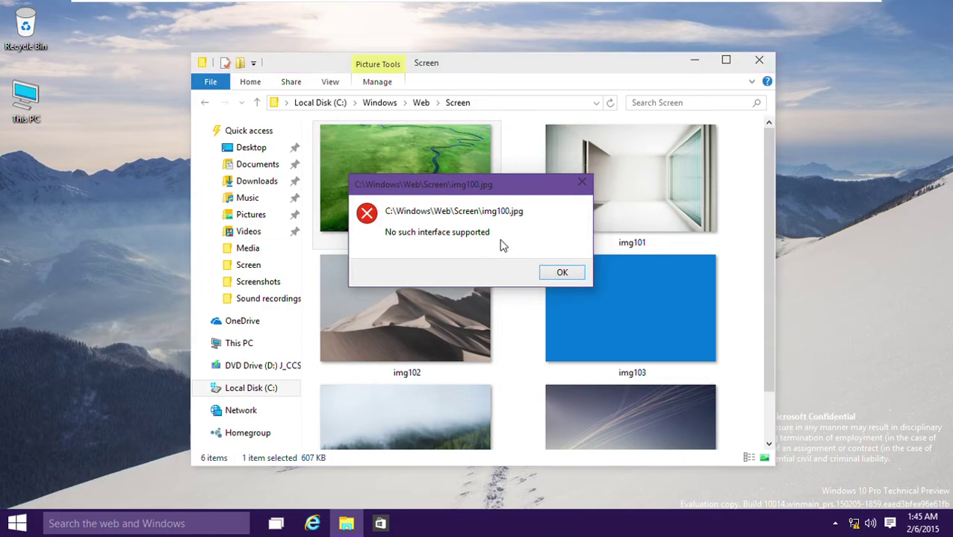
key(Return)
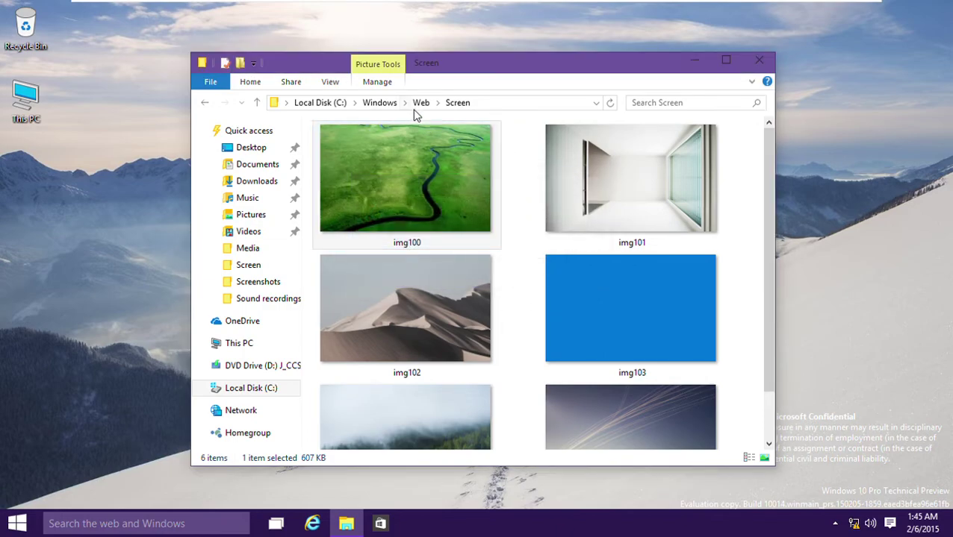
- Go to the Flowers folder under Web\Wallpaper and view its pictures as extra large icons
click(416, 106)
key(Return)
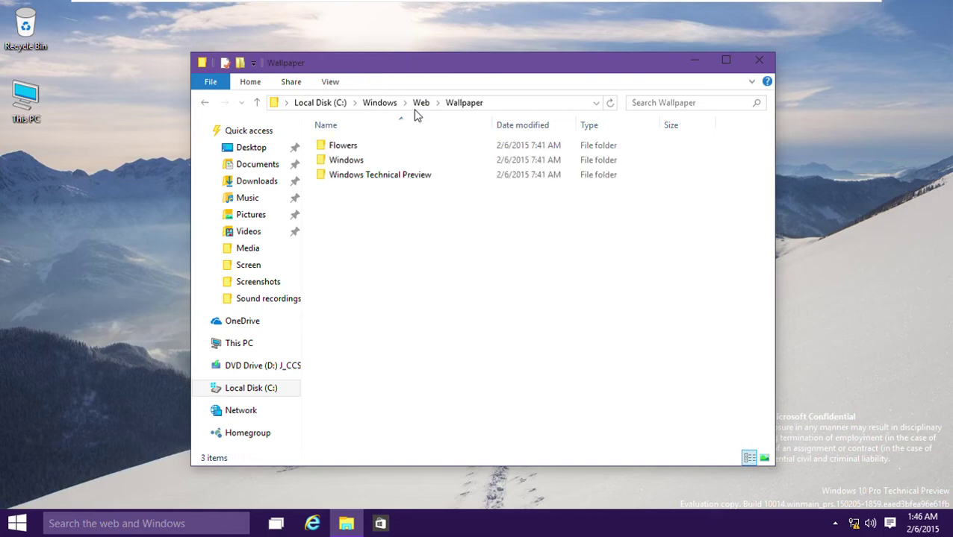
key(Down)
key(Return)
key(Right)
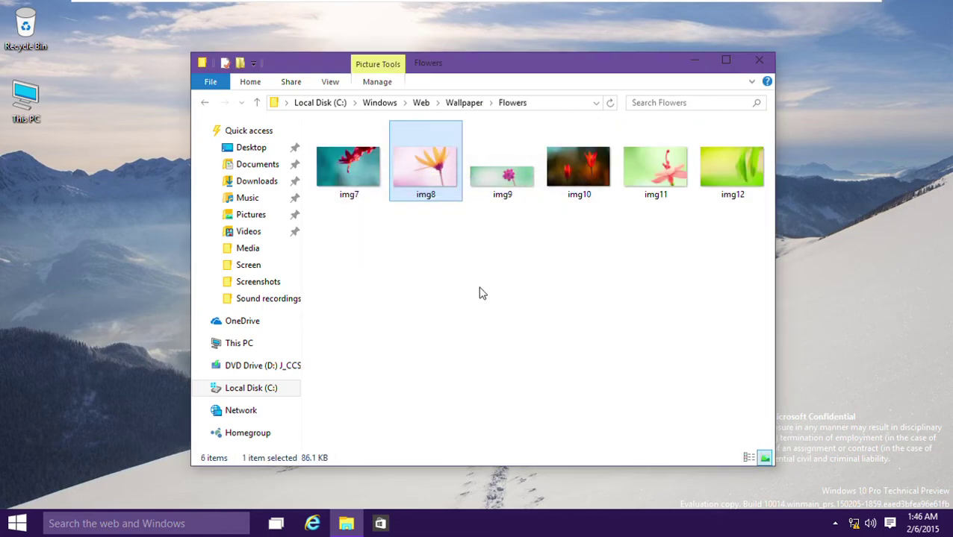
ctrl+scroll(479, 291, up, 3)
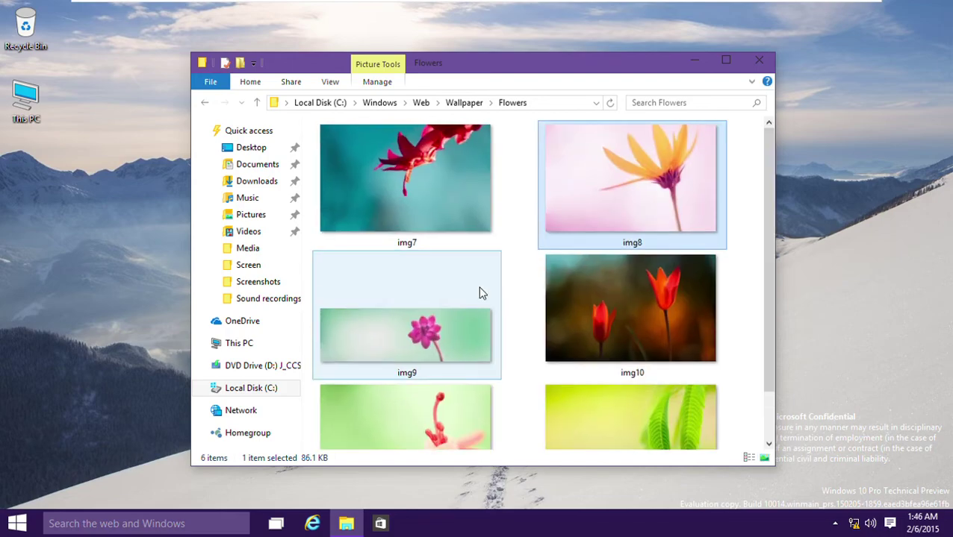
- Go back up to the Wallpaper folder and open its Windows subfolder
key(alt+Up)
key(Down)
key(Return)
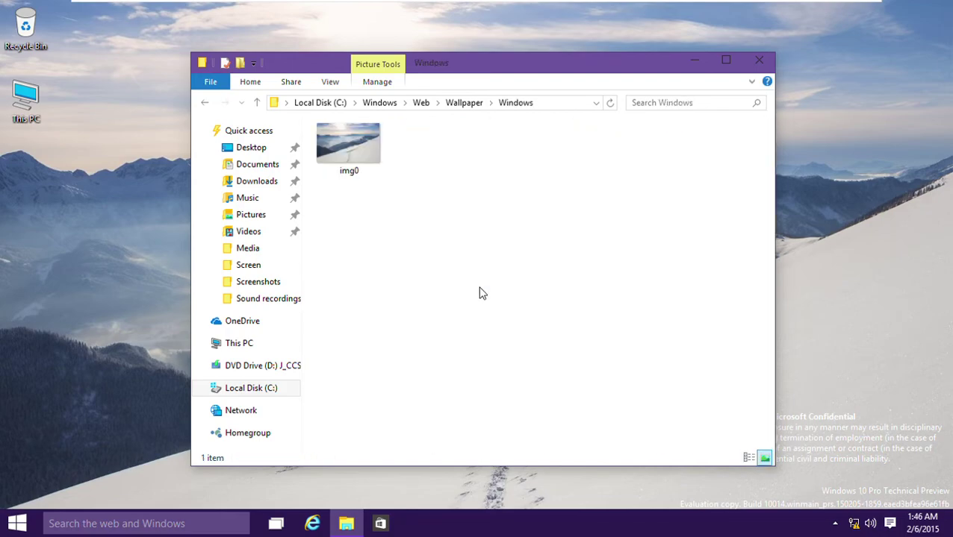
- View img0 as an extra large icon, then go up and open the Windows Technical Preview folder under Wallpaper
ctrl+scroll(482, 293, up, 4)
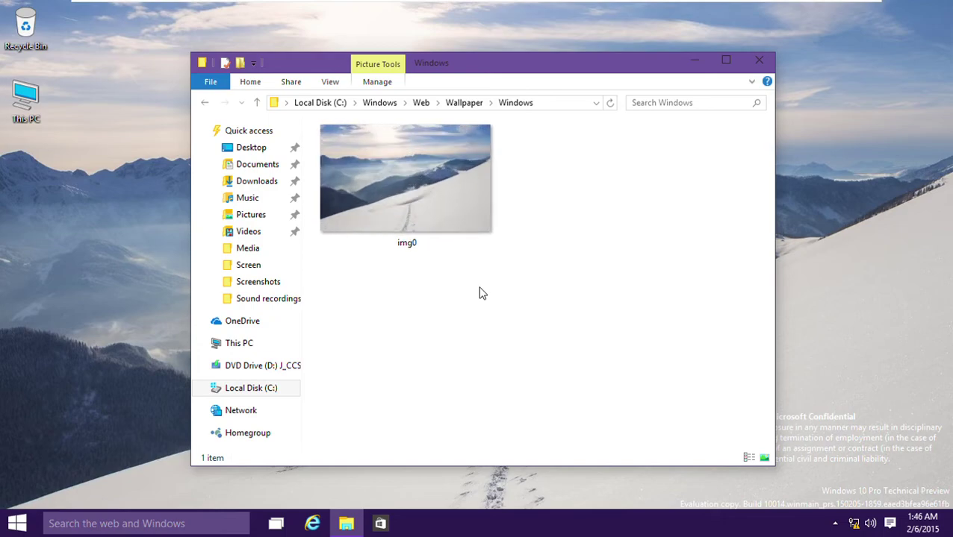
key(alt+Up)
key(Down)
key(Return)
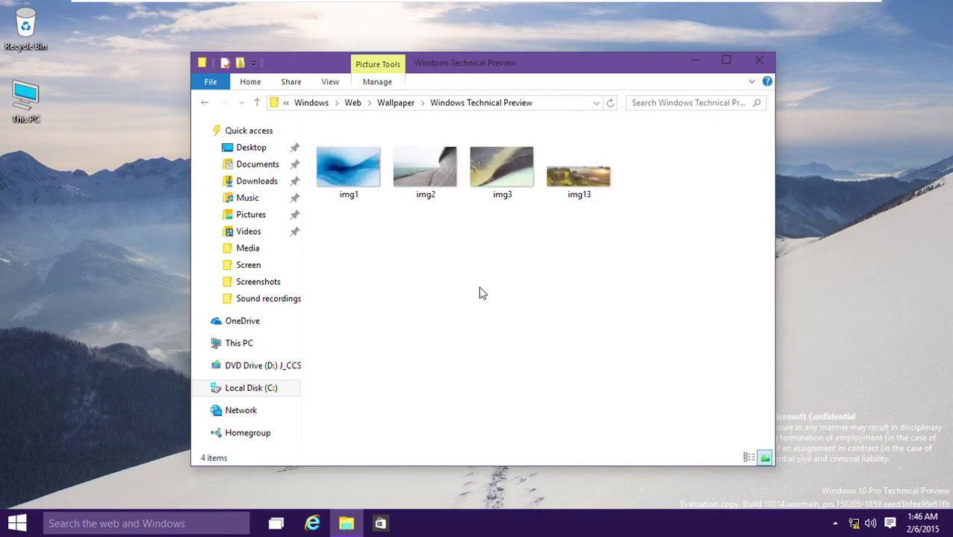
- Try to open img2, dismiss the error, and view the folder's pictures as extra large icons
key(Right)
key(Return)
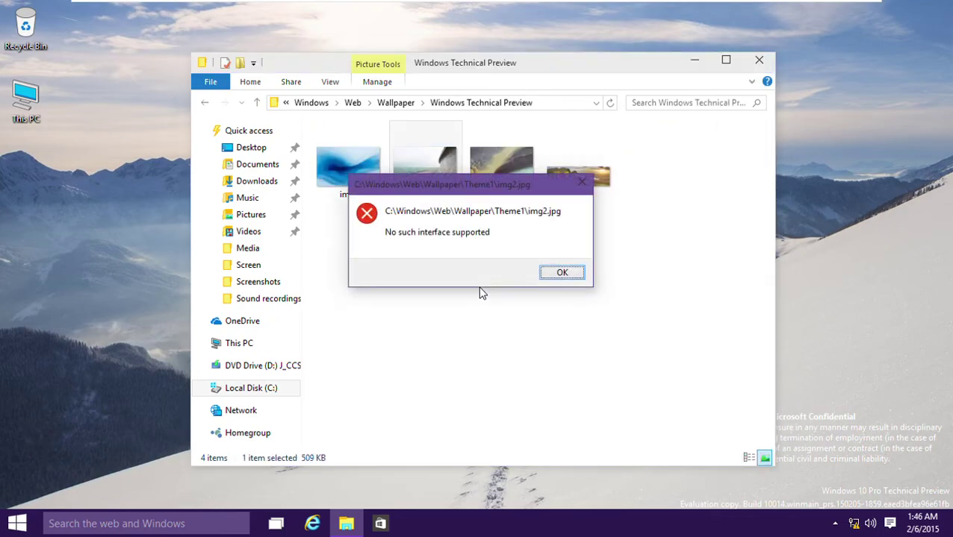
click(562, 273)
ctrl+scroll(455, 276, up, 2)
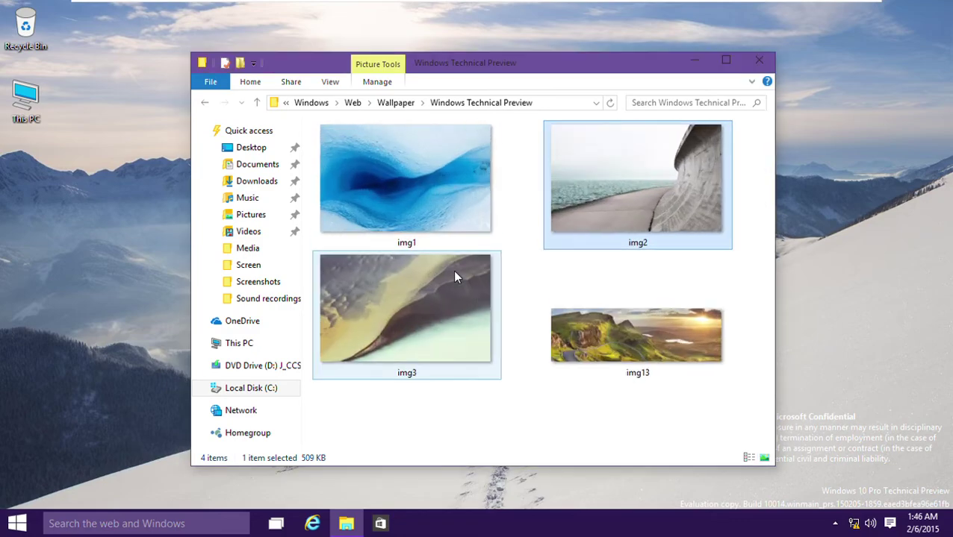
- Go back to the C:\Windows folder, look over its first subfolders, and go up to Local Disk (C:)
click(302, 104)
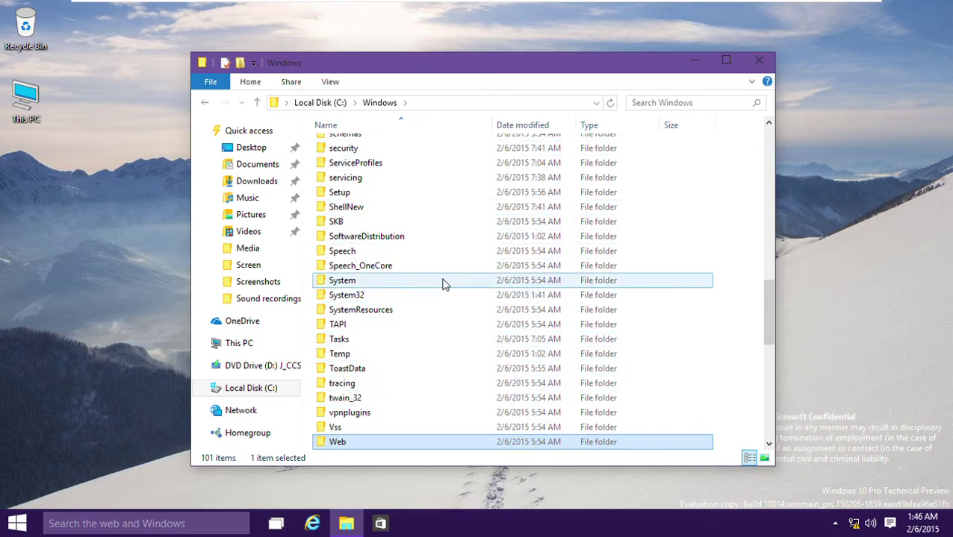
scroll(441, 276, up, 20)
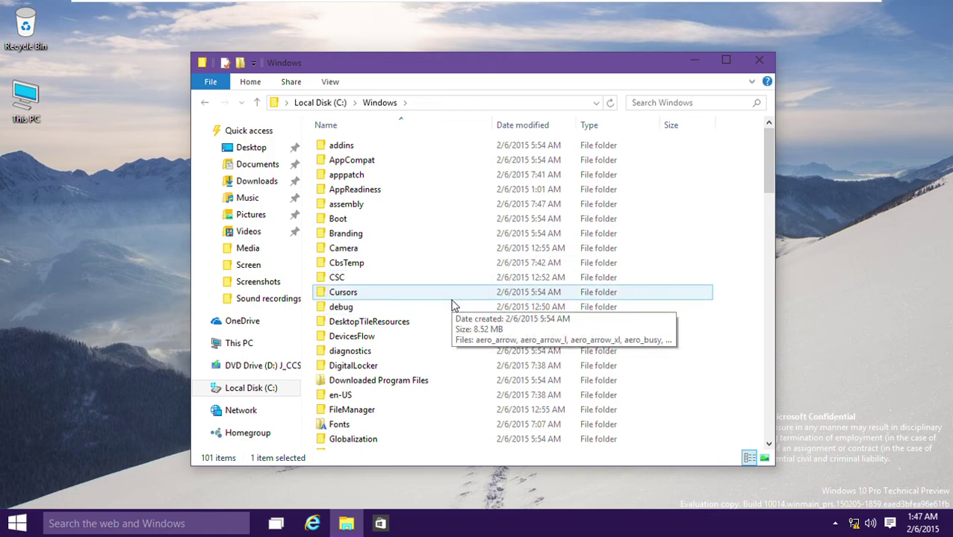
click(319, 102)
- Look through the Pictures, Downloads, Music and Documents folders from Quick access
click(250, 216)
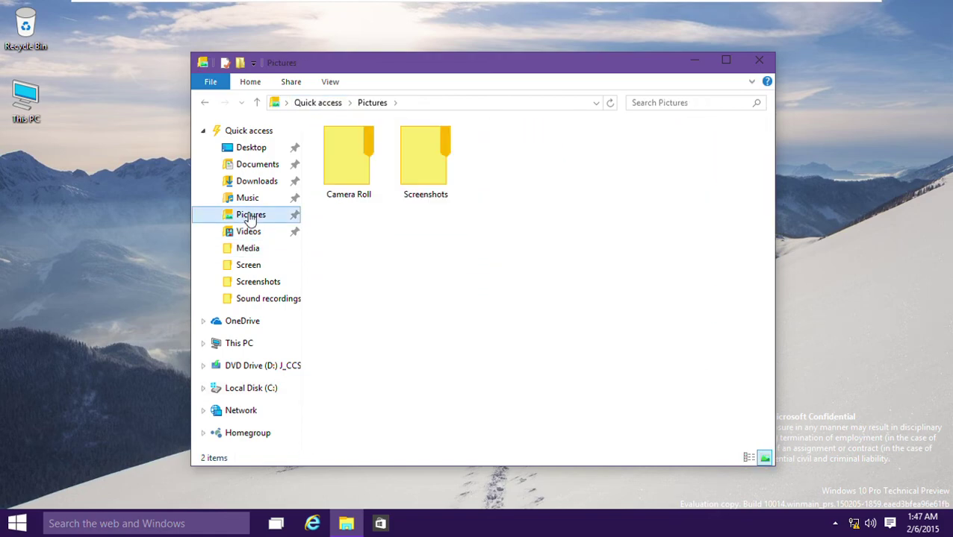
click(250, 184)
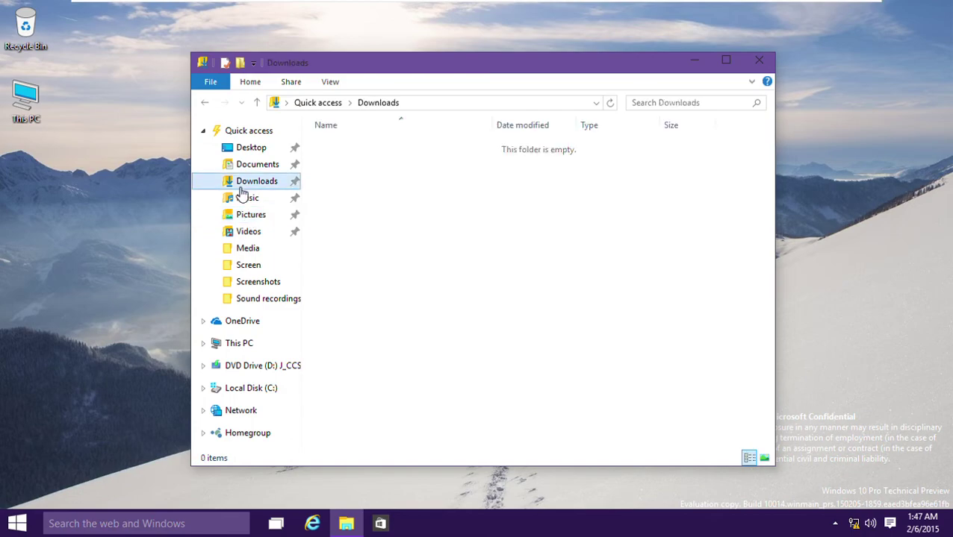
click(249, 200)
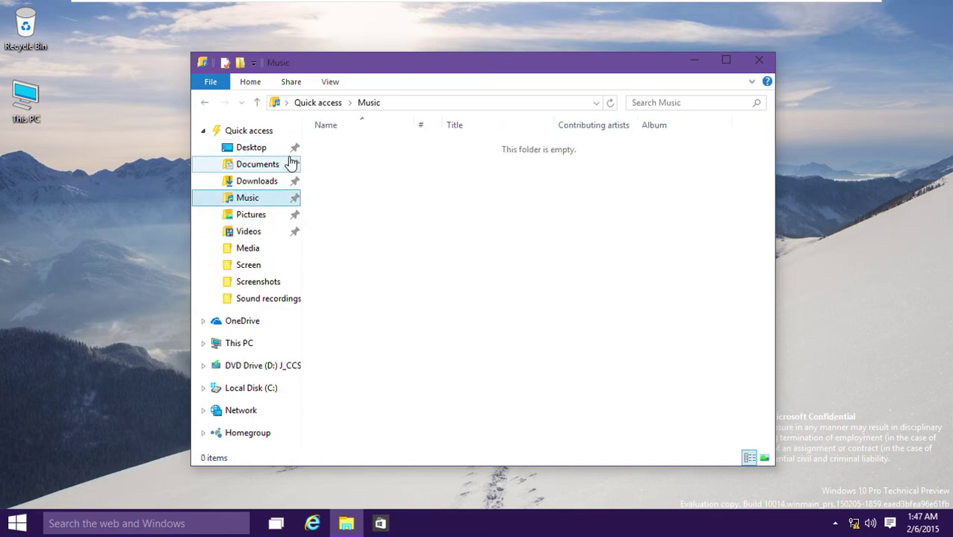
click(296, 164)
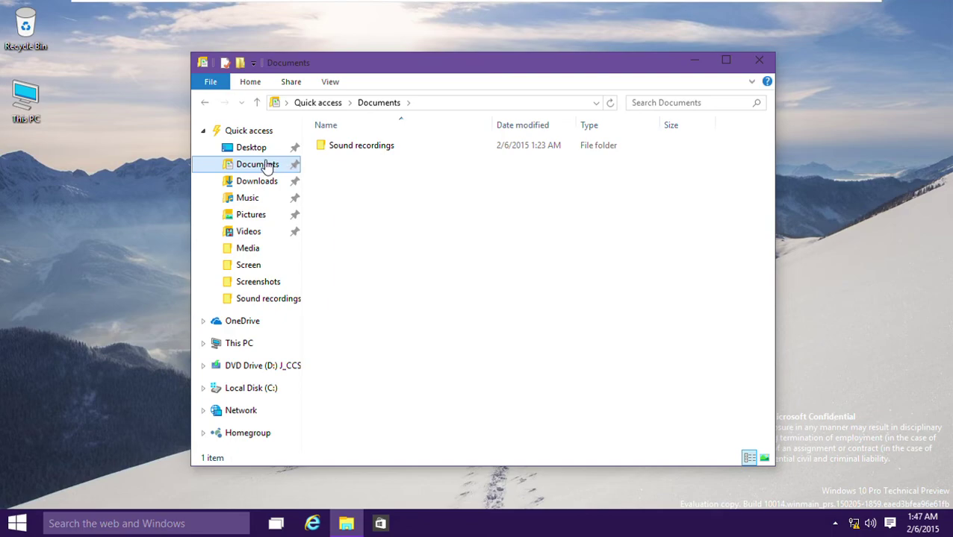
- Unpin the Documents folder from Quick access
right_click(266, 166)
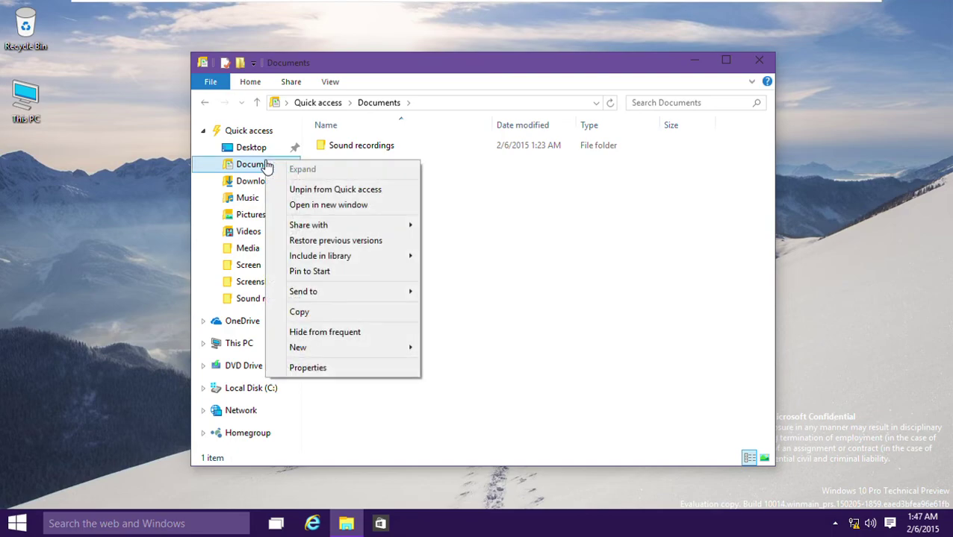
click(319, 187)
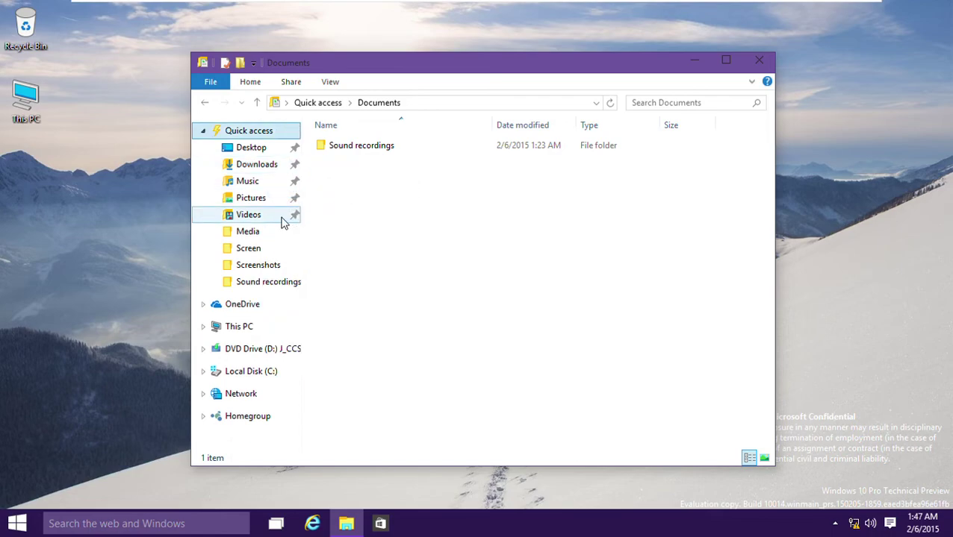
- Go to This PC and pin its Documents folder to Quick access
click(259, 327)
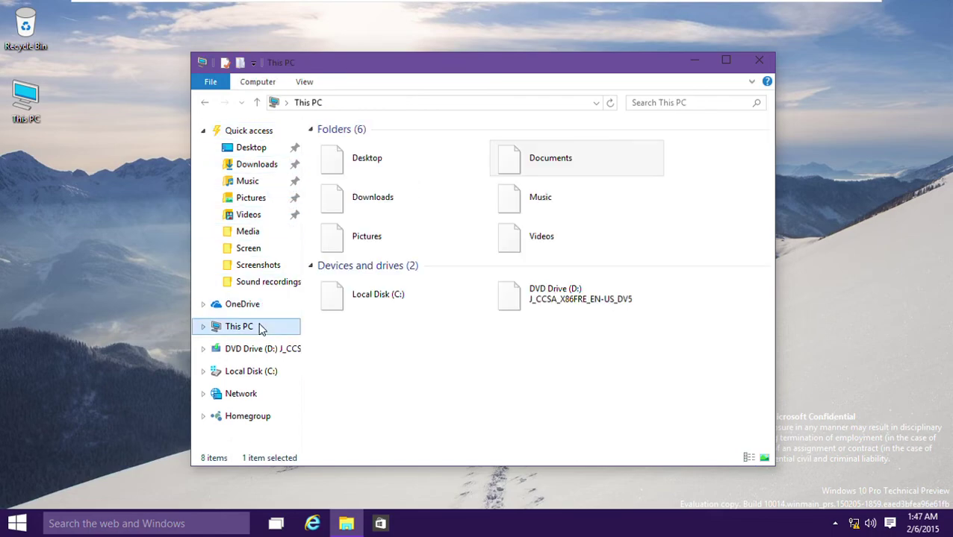
click(203, 326)
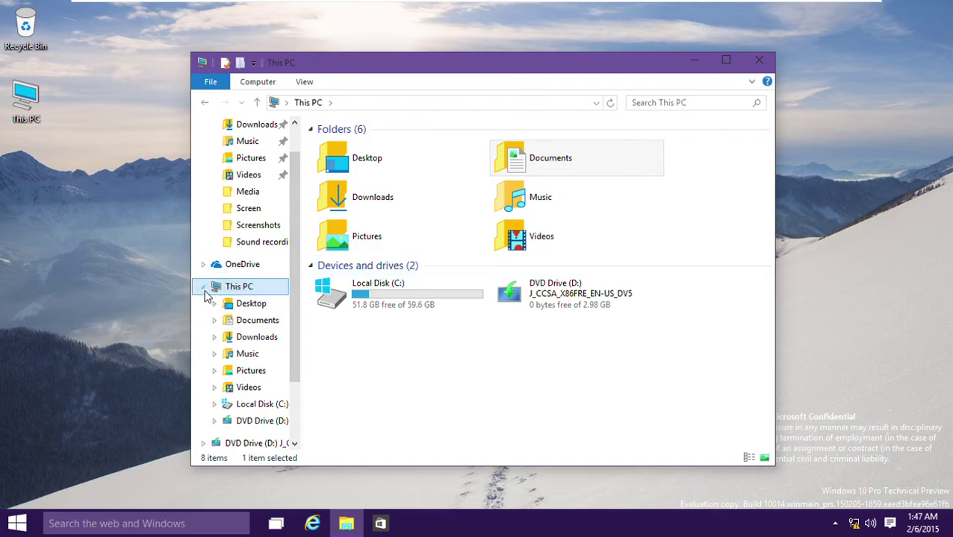
click(204, 288)
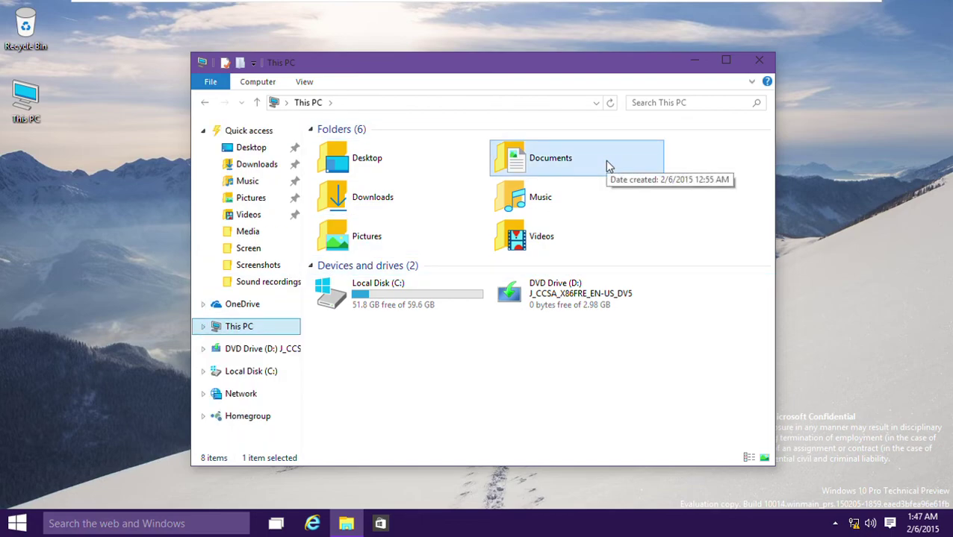
right_click(606, 166)
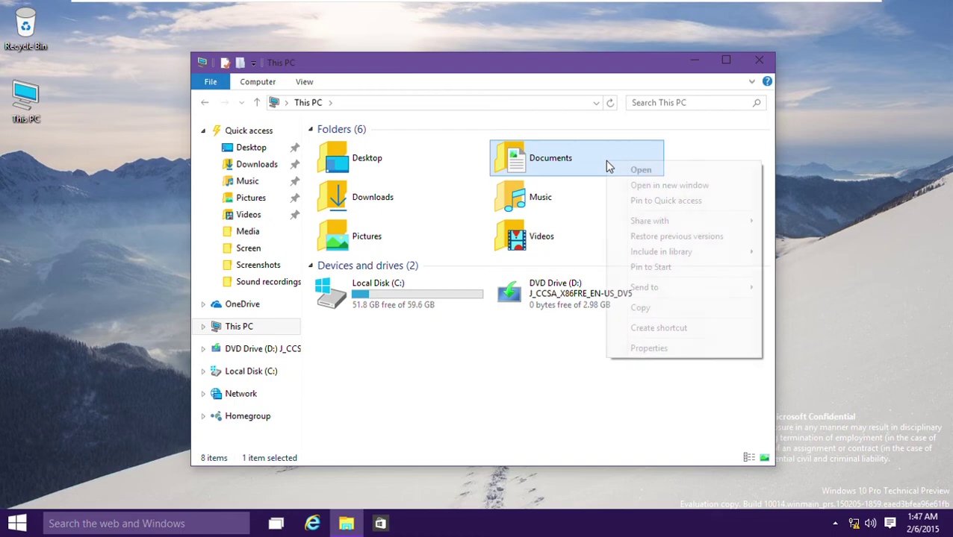
click(648, 203)
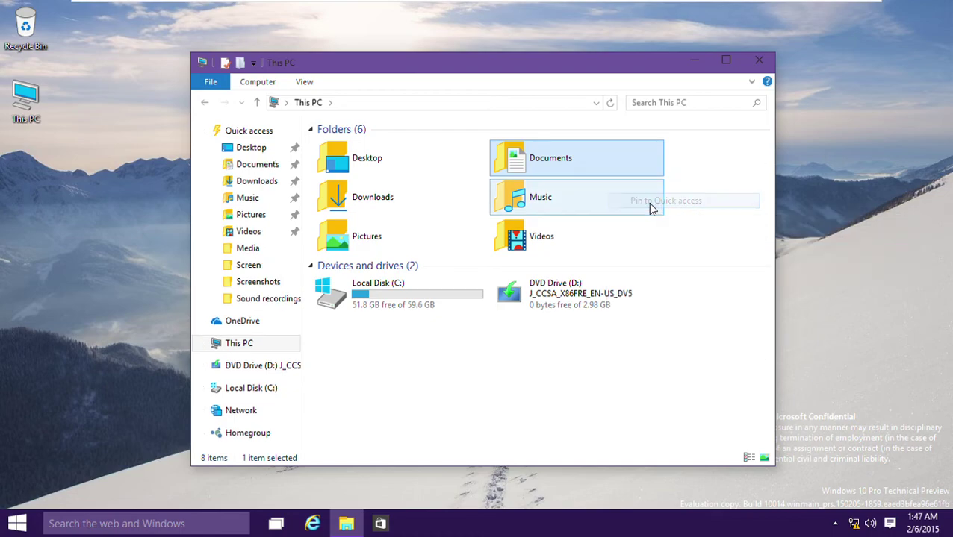
- Check the Screenshots folder's previous versions, cancel its properties, and close the File Explorer window
right_click(275, 288)
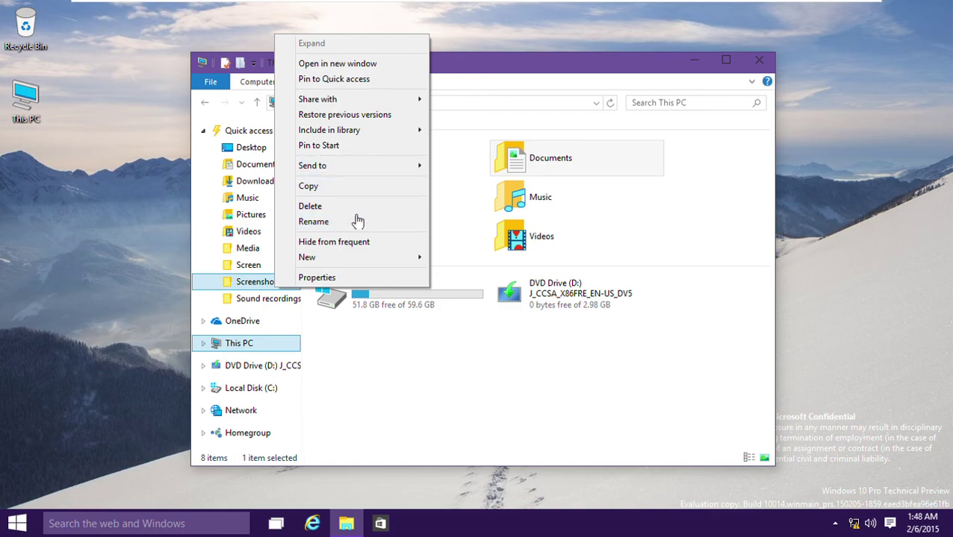
click(347, 114)
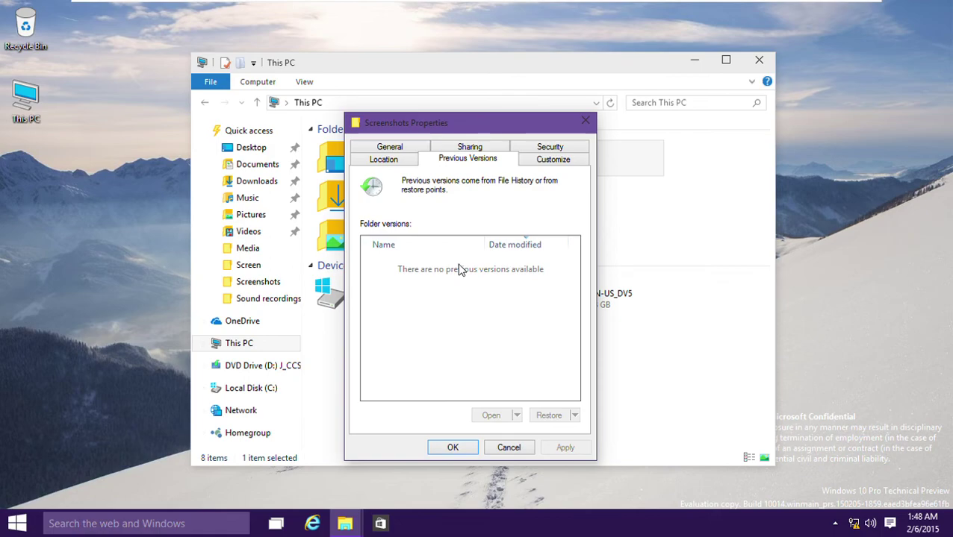
click(507, 448)
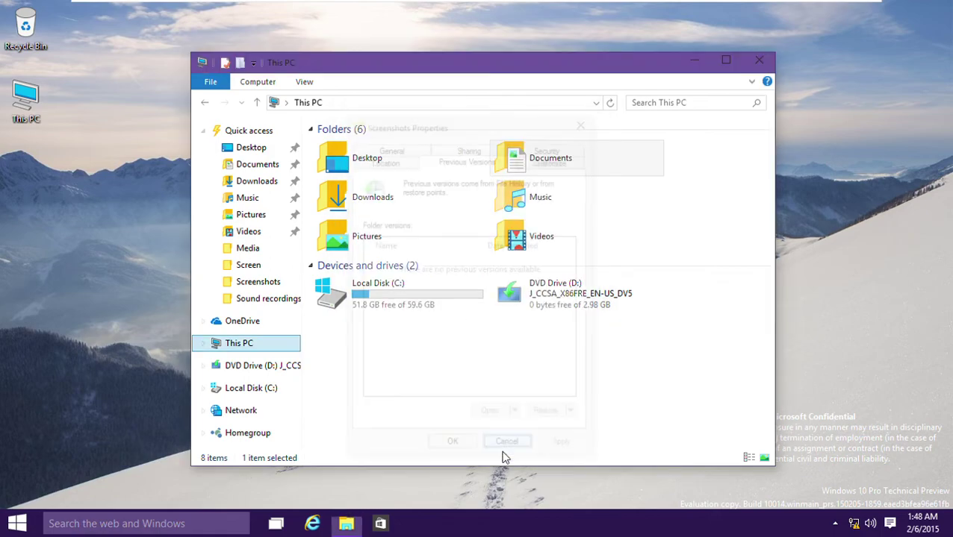
click(758, 60)
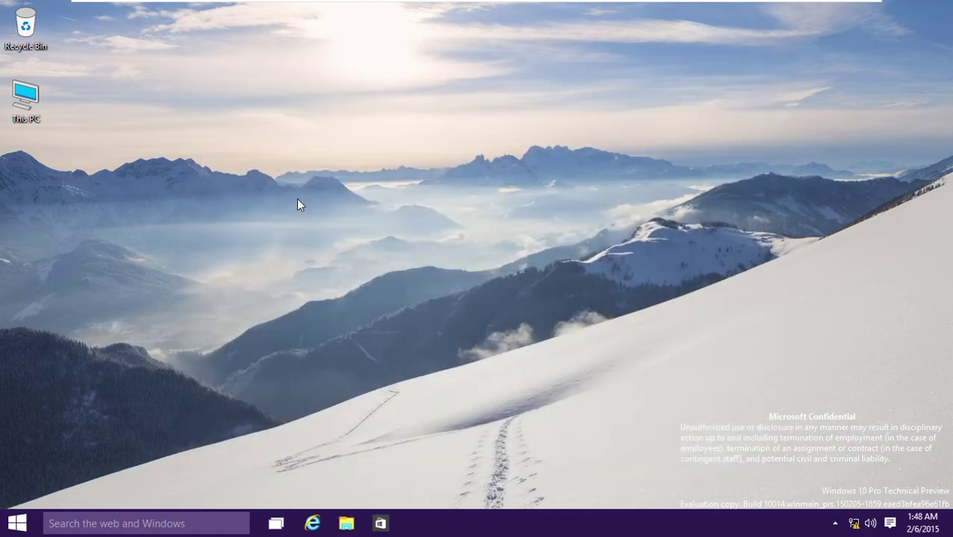
- Create a new folder on the desktop named "Unnamed Folder"
right_click(296, 199)
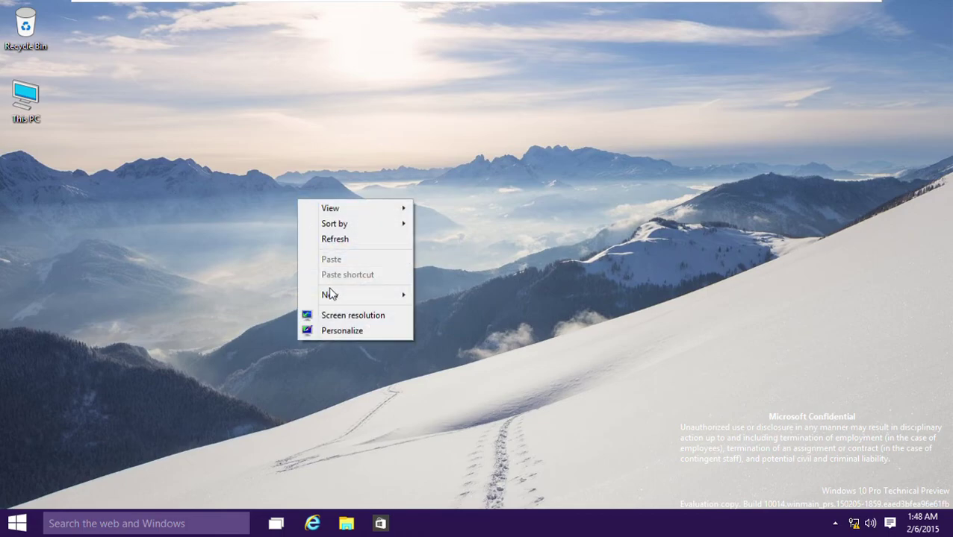
mouse_move(329, 296)
click(438, 298)
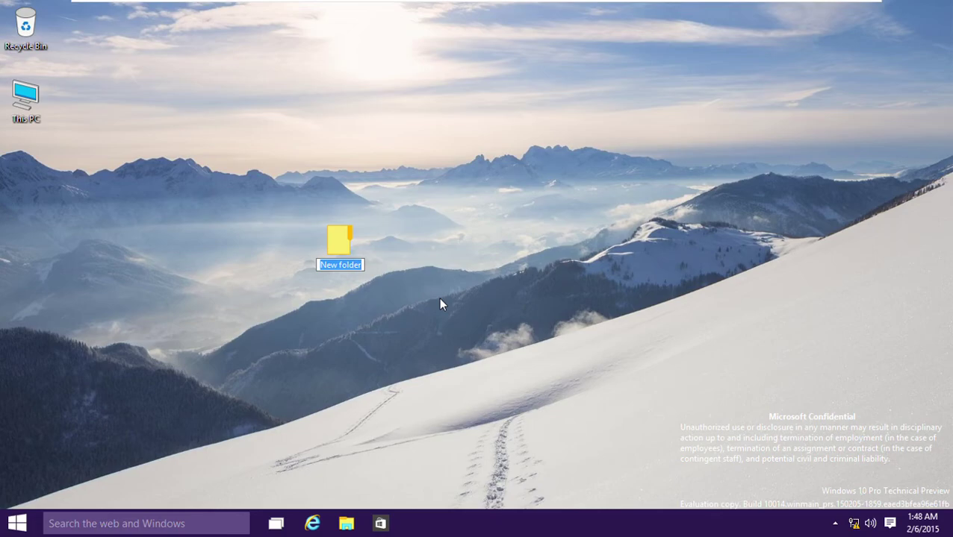
text(unnamed Folder)
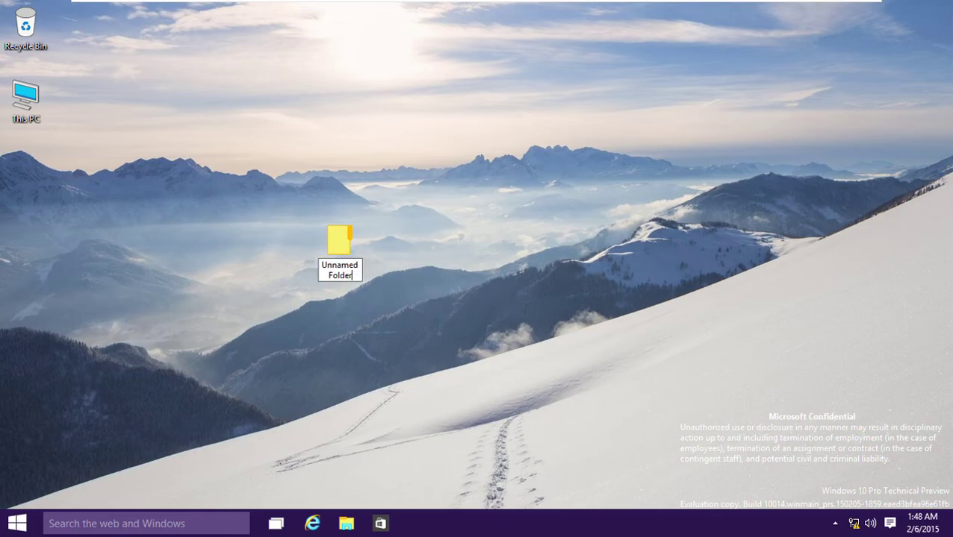
key(Return)
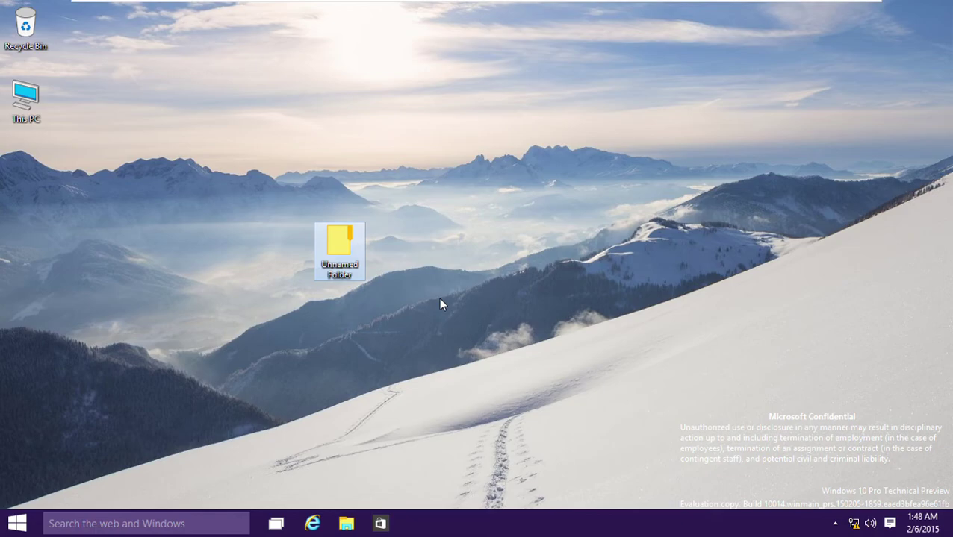
- Change the icon of Unnamed Folder to the yellow open-folder icon from SHELL32.dll in its properties and apply it
right_click(326, 246)
click(370, 466)
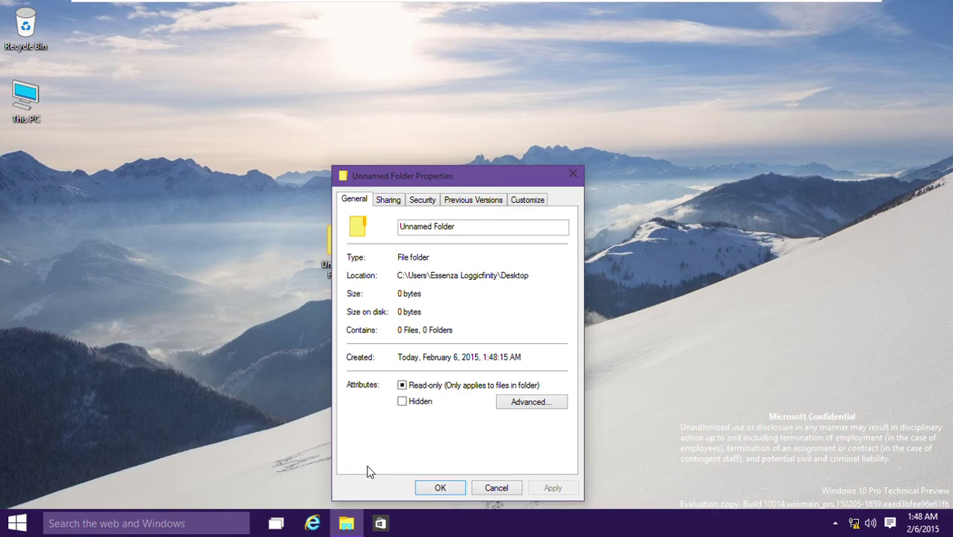
click(530, 202)
click(406, 409)
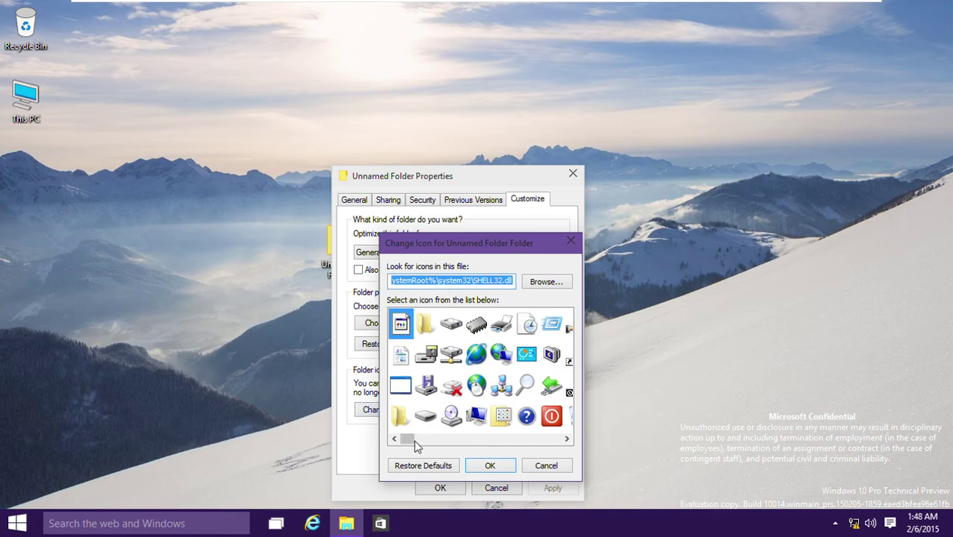
mouse_move(409, 445)
mouse_down()
mouse_move(547, 458)
mouse_move(566, 446)
mouse_move(397, 457)
mouse_up()
click(427, 326)
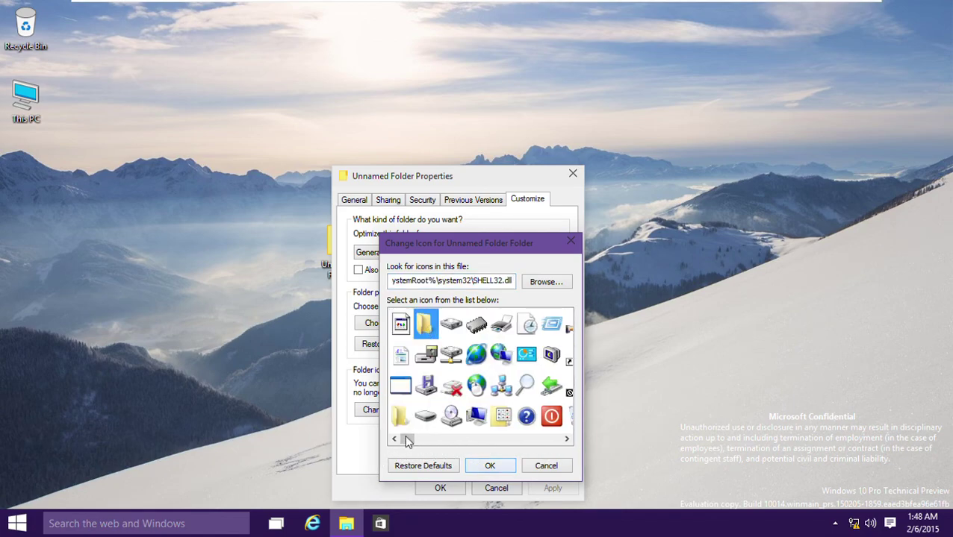
click(489, 466)
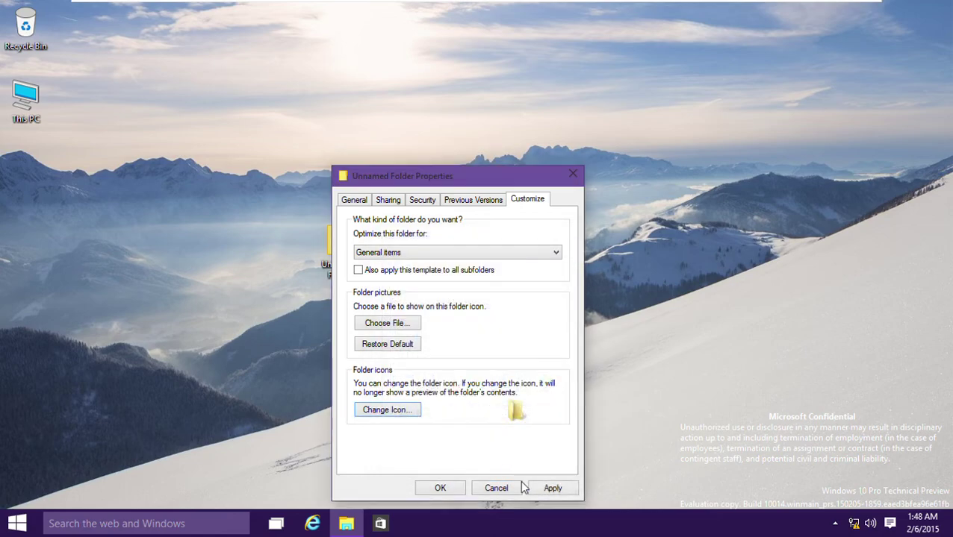
click(545, 493)
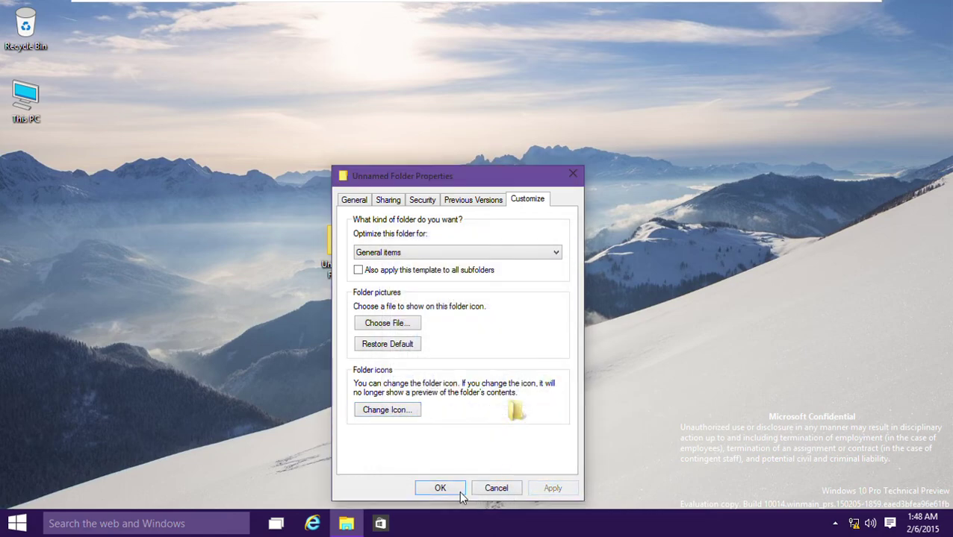
click(440, 488)
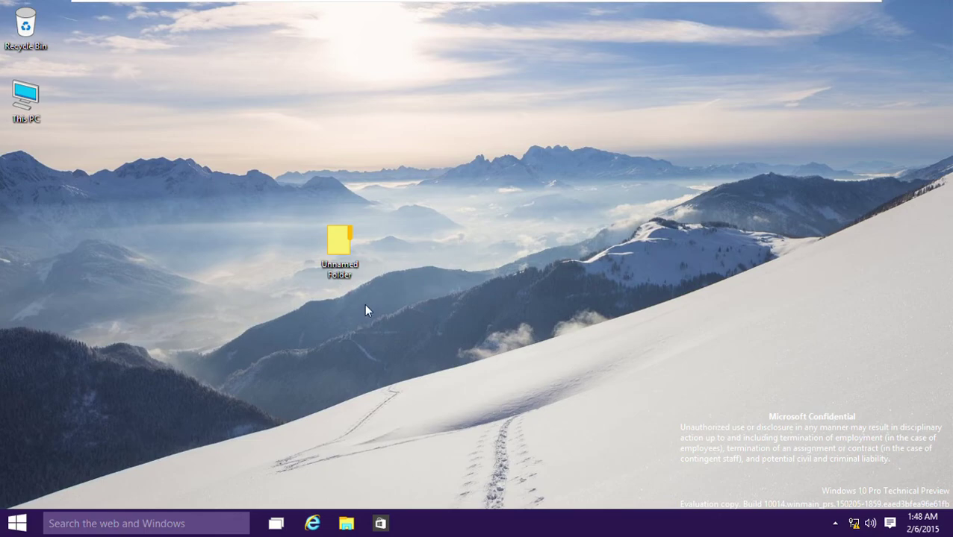
- Open Unnamed Folder to check it, close its window, and delete the folder from the desktop
double_click(340, 254)
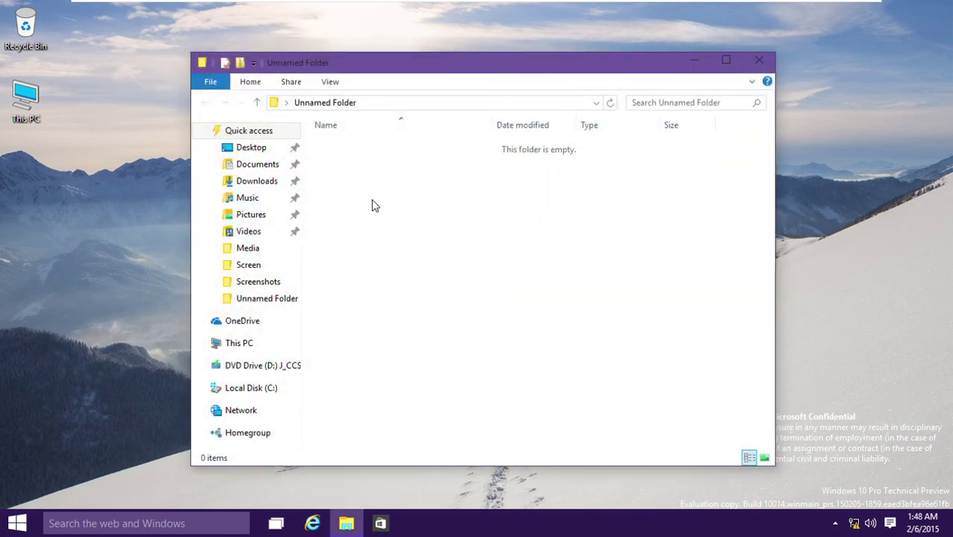
key(alt+F4)
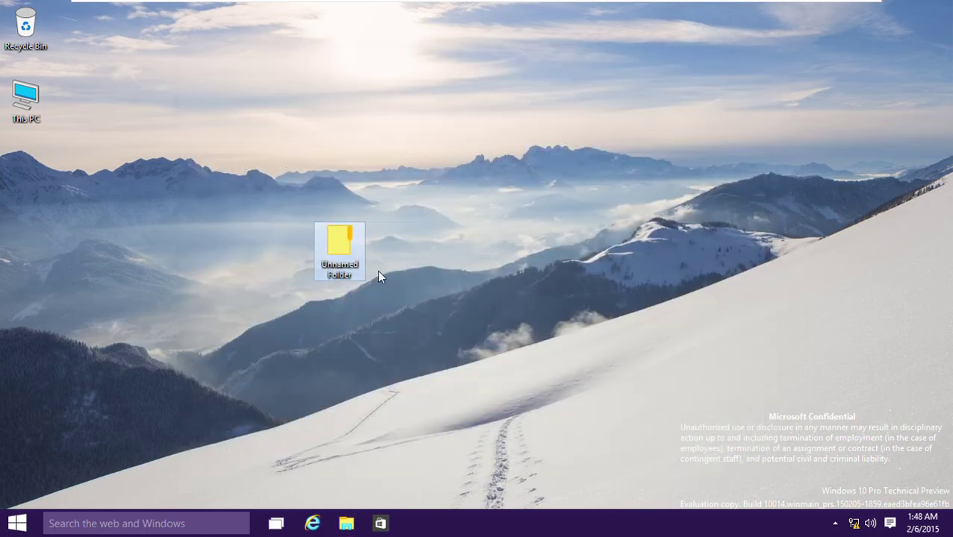
key(Delete)
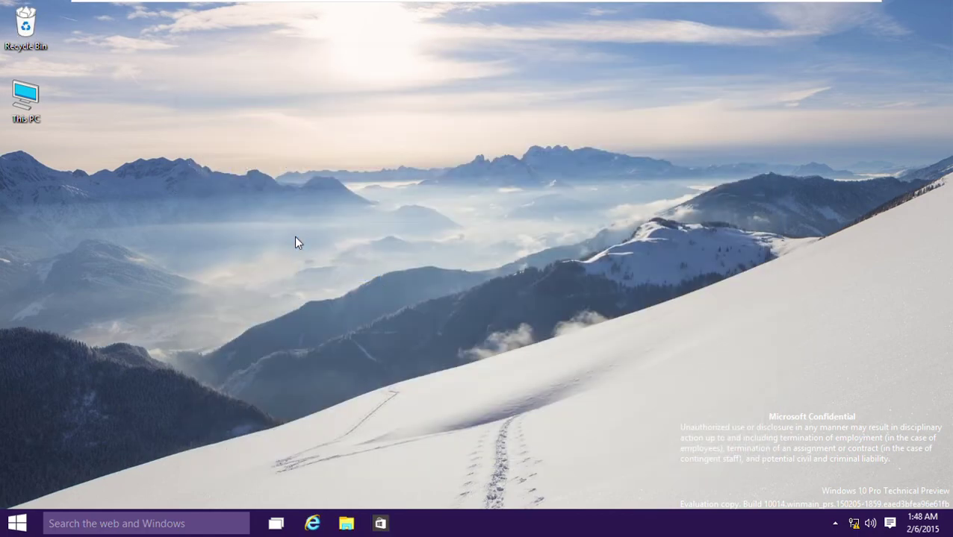
- Empty the Recycle Bin from the desktop
right_click(25, 23)
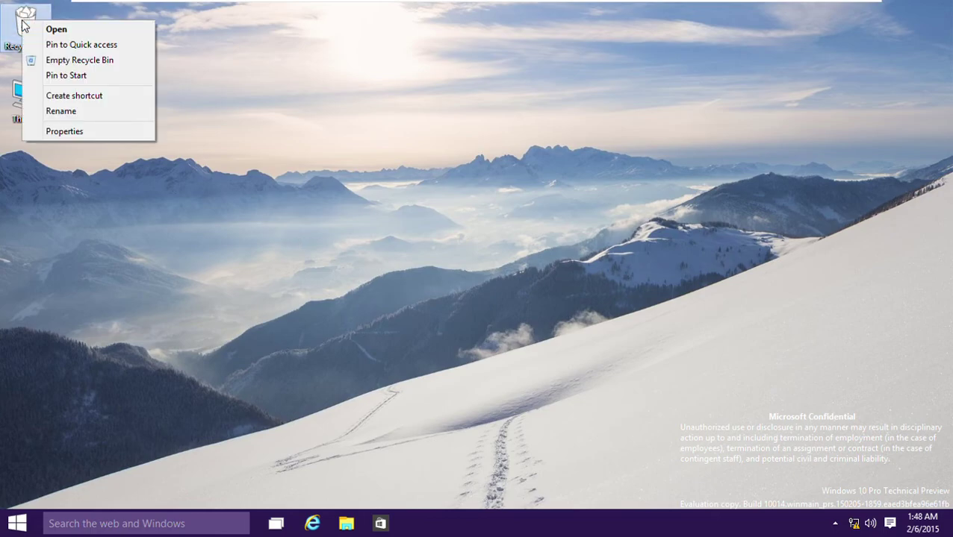
click(57, 66)
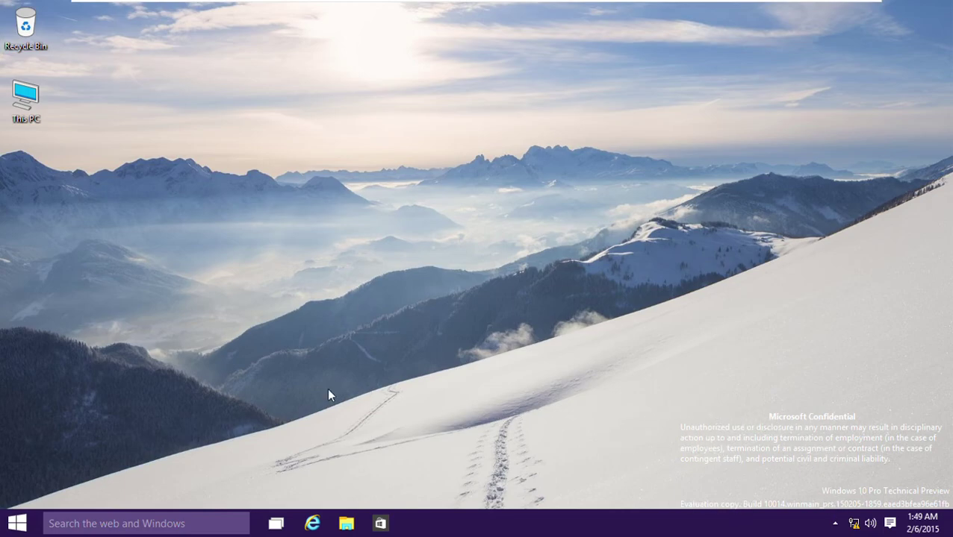
- Look through the full alphabetical list of installed apps in Start, and close it
click(17, 523)
click(54, 495)
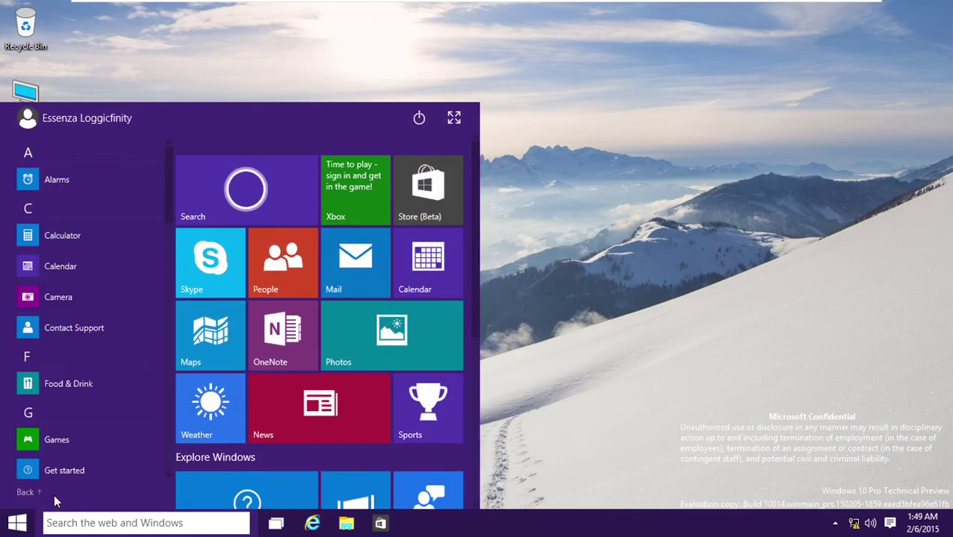
scroll(66, 406, down, 12)
scroll(66, 406, up, 3)
scroll(67, 407, up, 1)
scroll(66, 407, down, 1)
scroll(67, 407, up, 10)
click(556, 354)
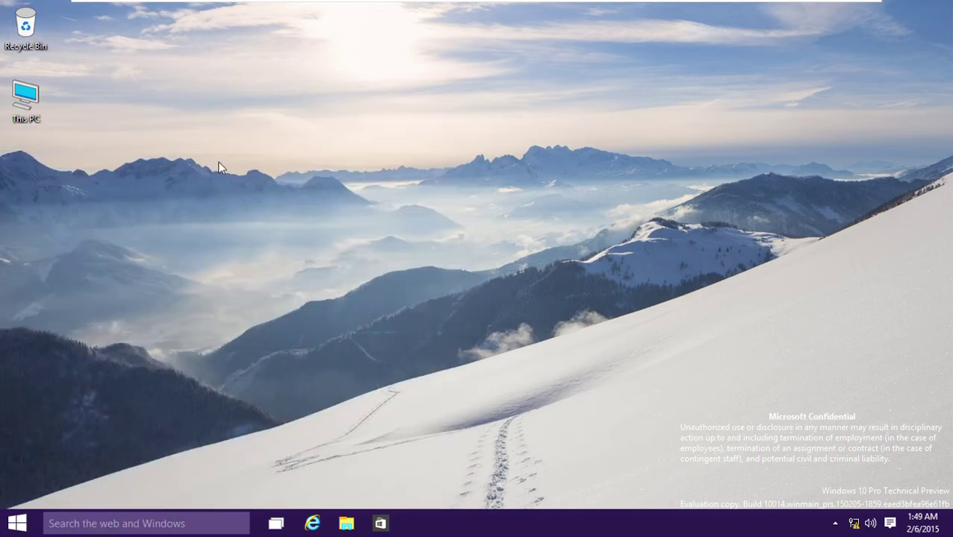
- Open This PC from the desktop, browse Videos, Desktop and Local Disk (C:), and return to the desktop
right_click(15, 120)
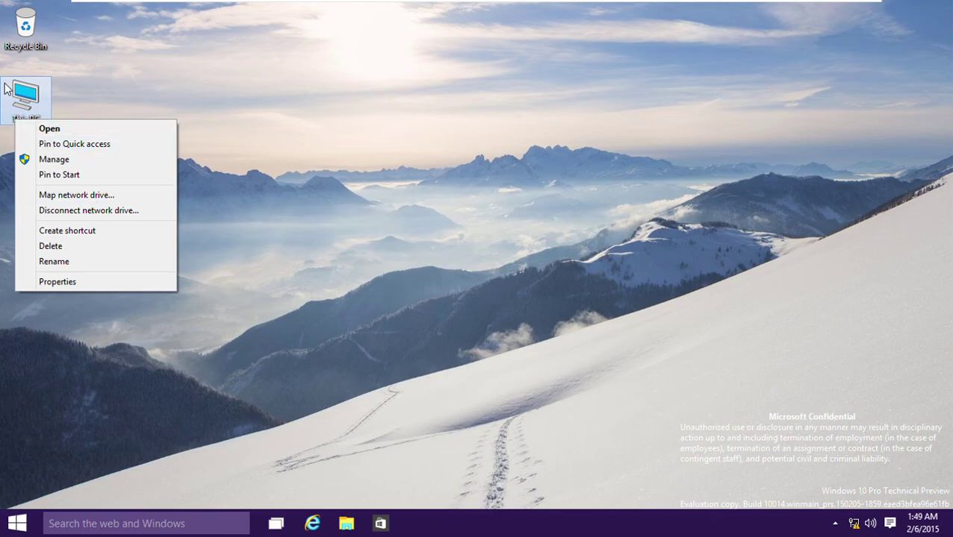
click(17, 95)
double_click(18, 95)
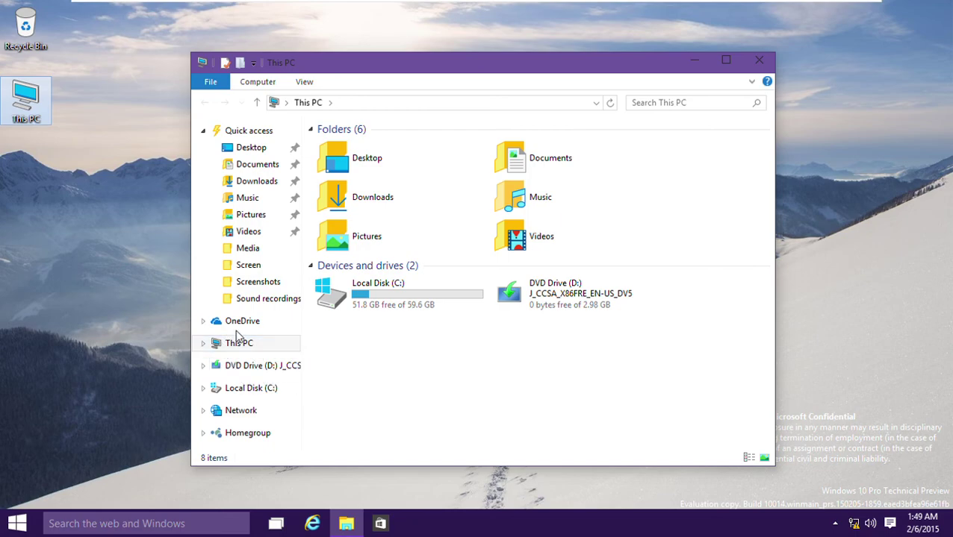
click(269, 239)
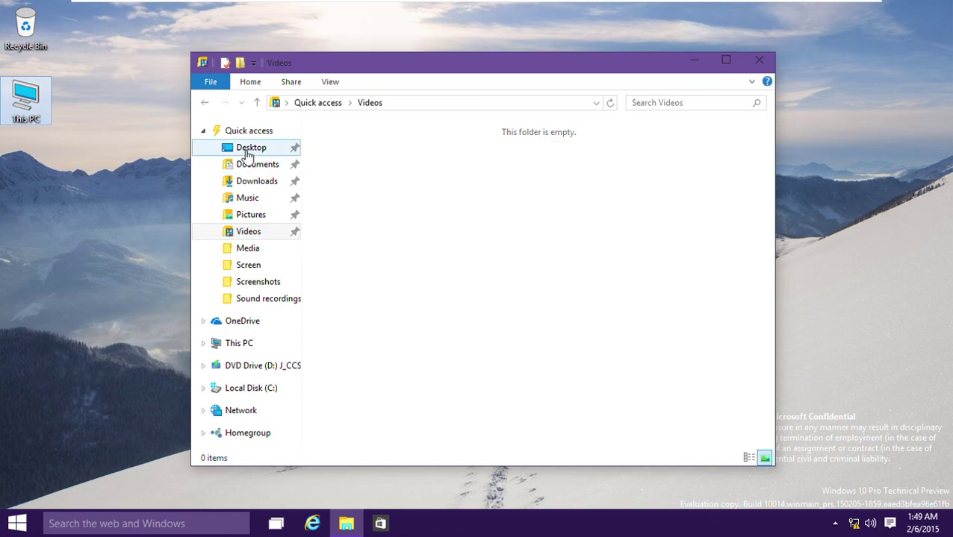
click(247, 148)
click(246, 345)
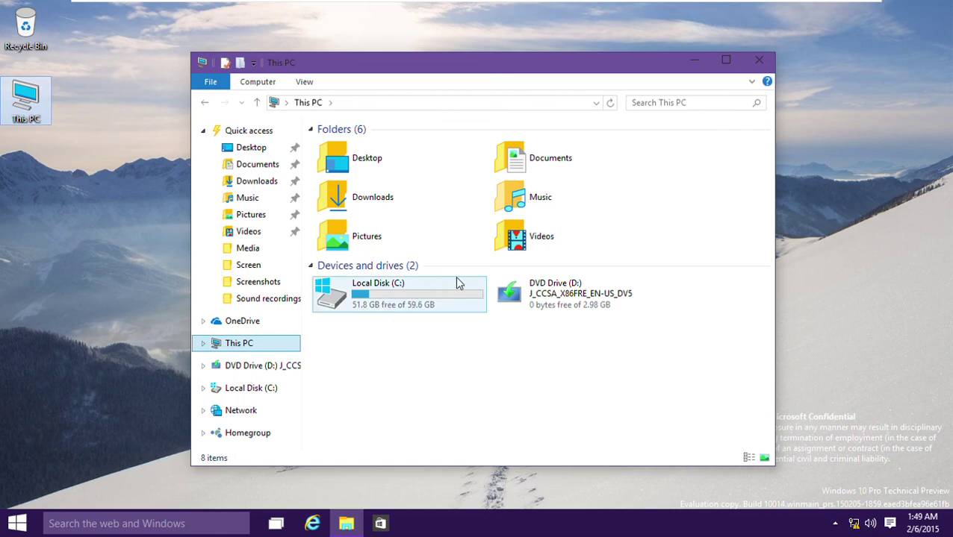
double_click(459, 292)
key(super+d)
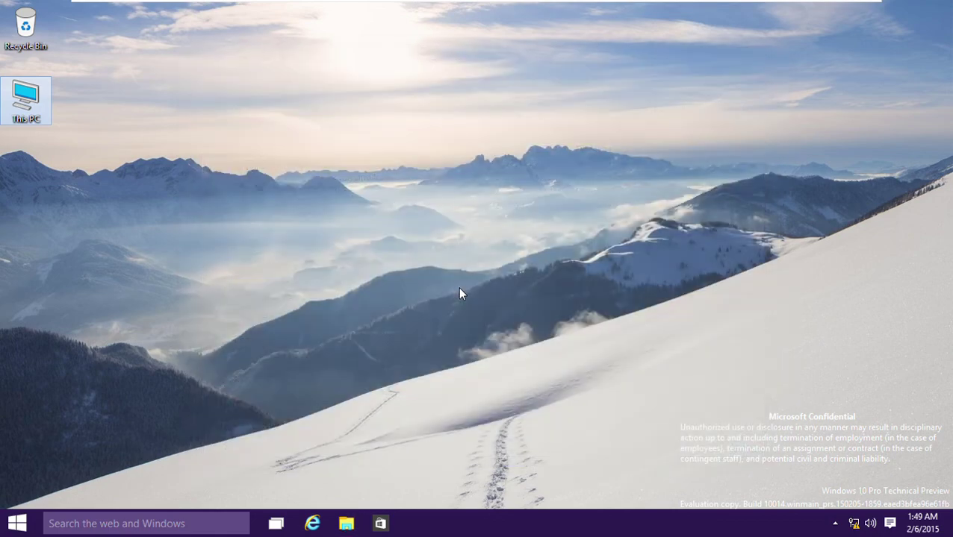
- Launch the Maps app, maximize its window, and allow it to use the location
key(super)
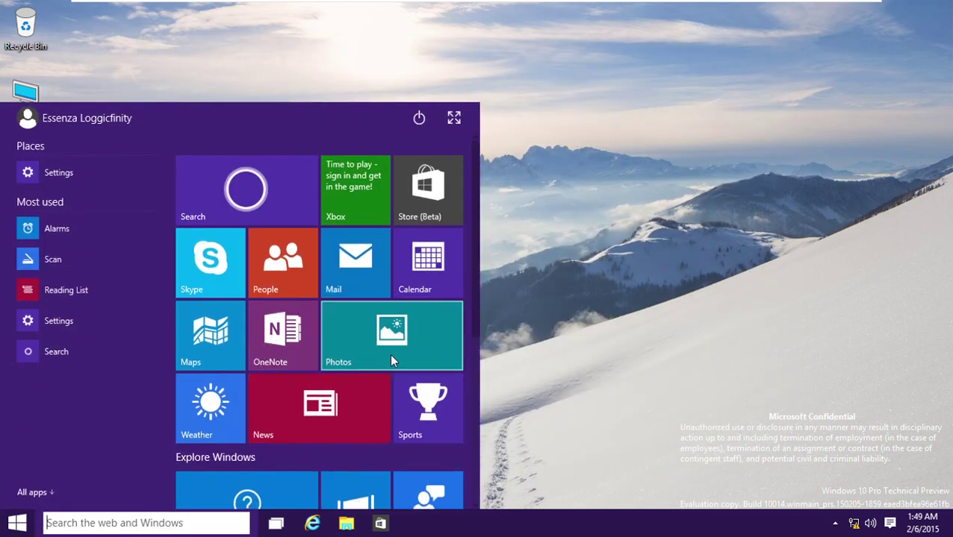
scroll(389, 354, down, 3)
scroll(389, 354, up, 1)
scroll(388, 354, up, 3)
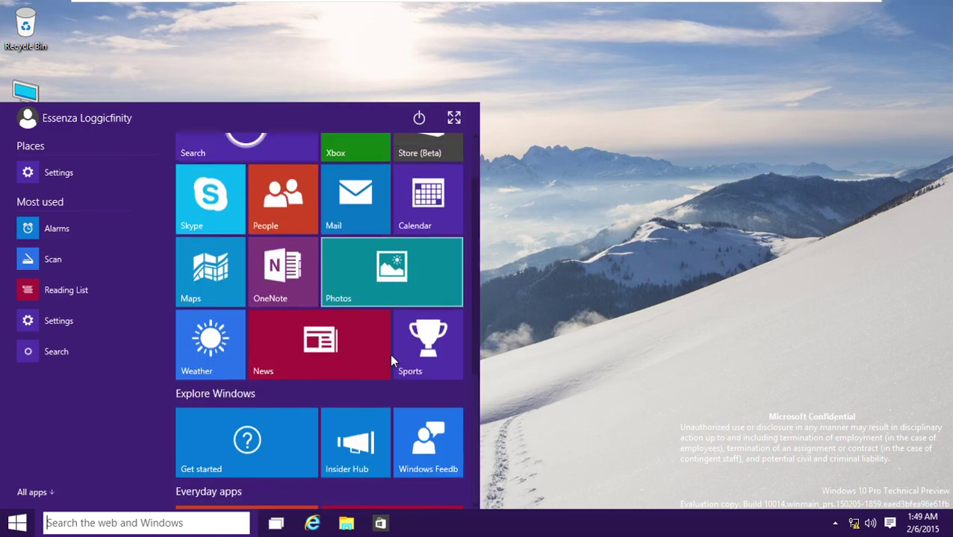
click(197, 339)
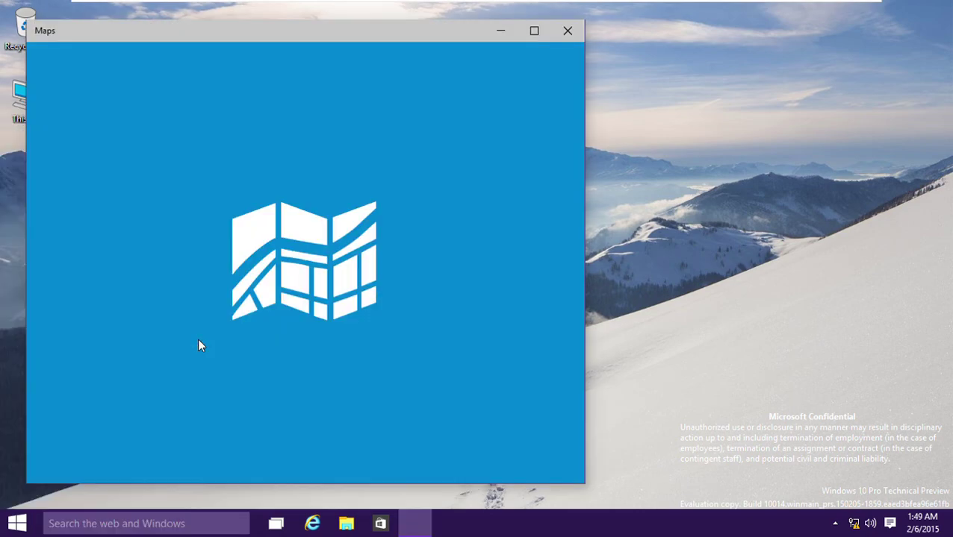
click(533, 30)
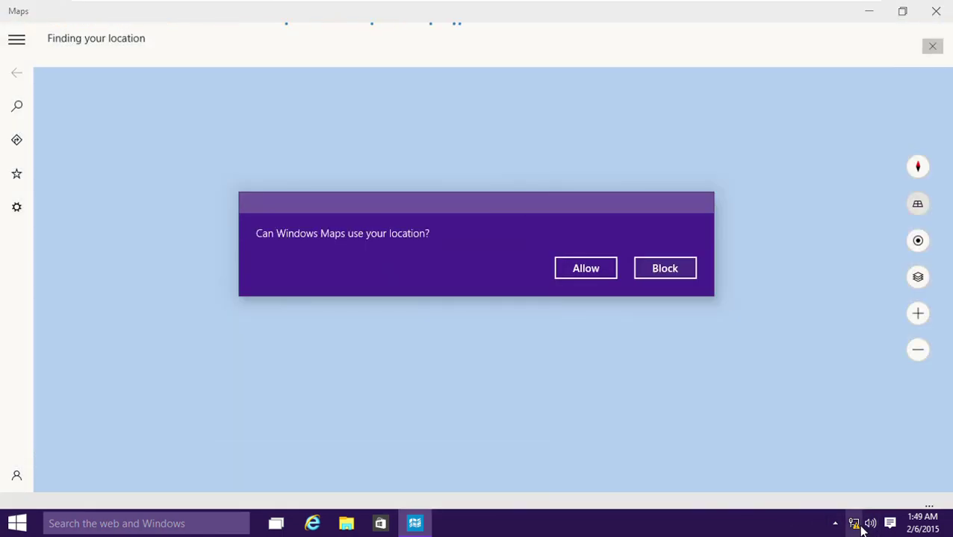
click(597, 271)
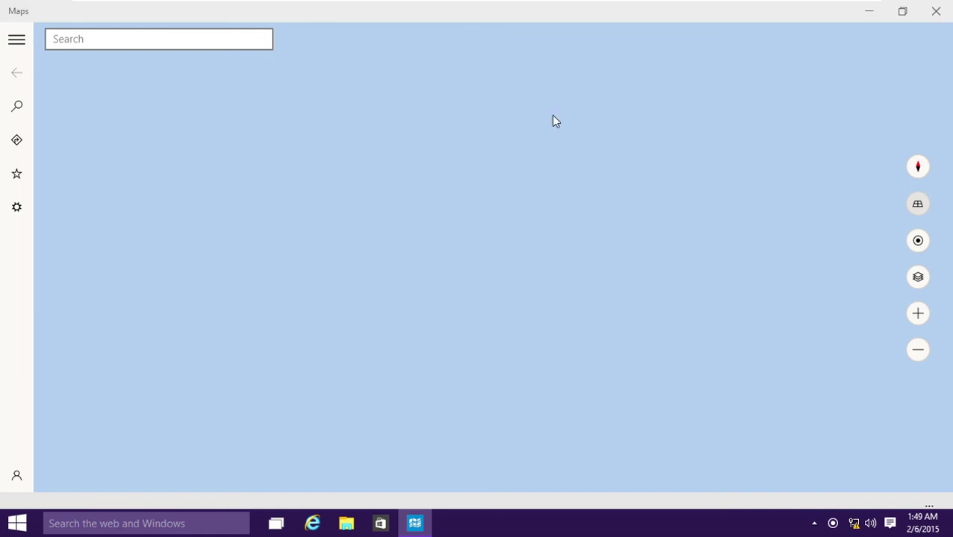
- Switch the map to aerial view, check the location indicator's options, and close Maps
click(919, 278)
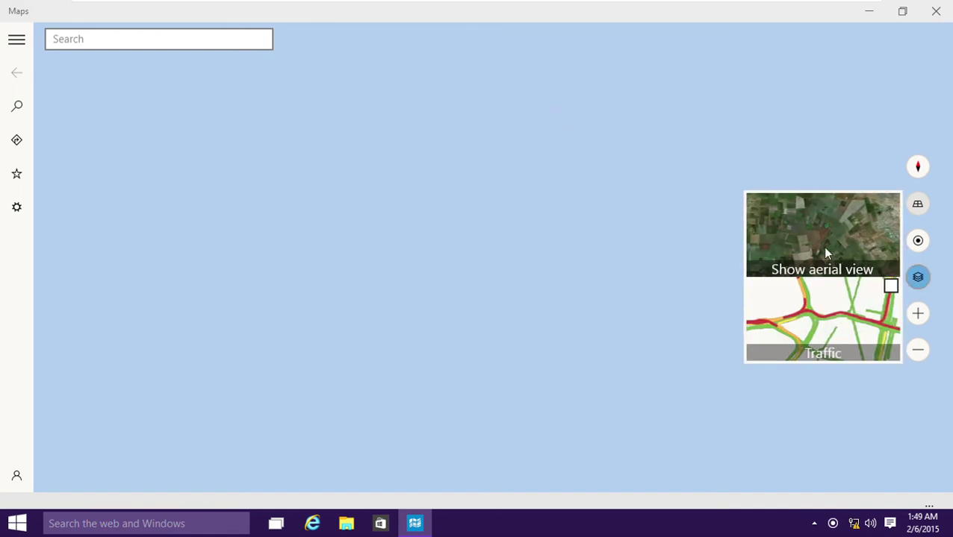
click(816, 254)
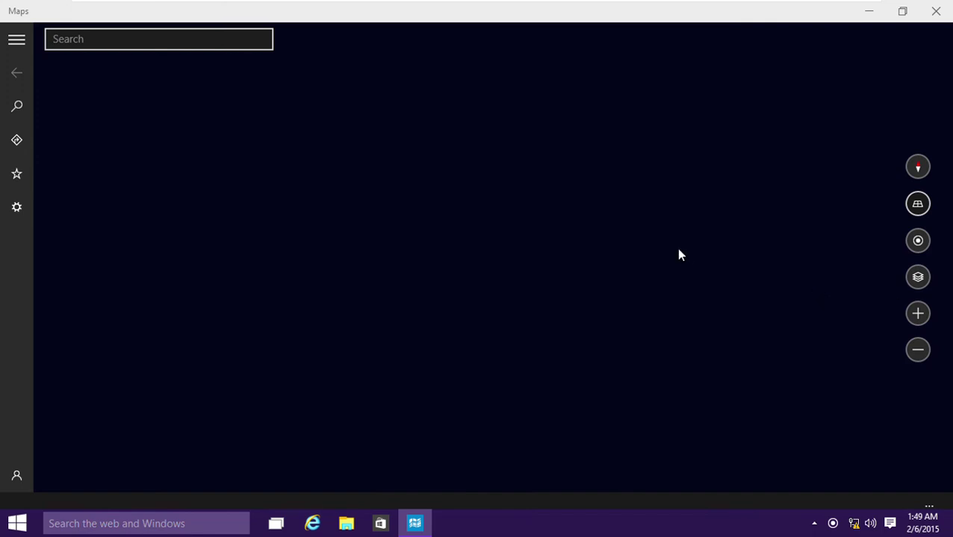
right_click(833, 525)
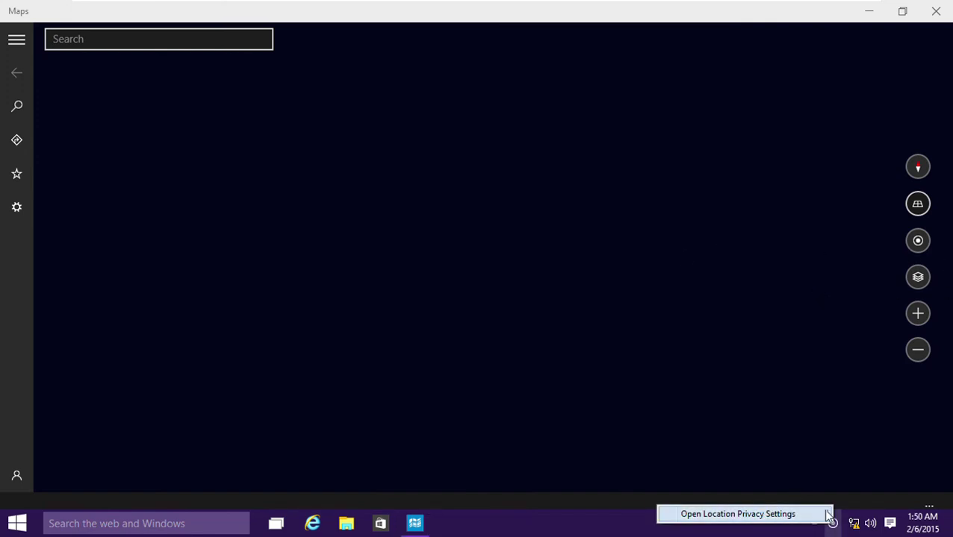
click(930, 173)
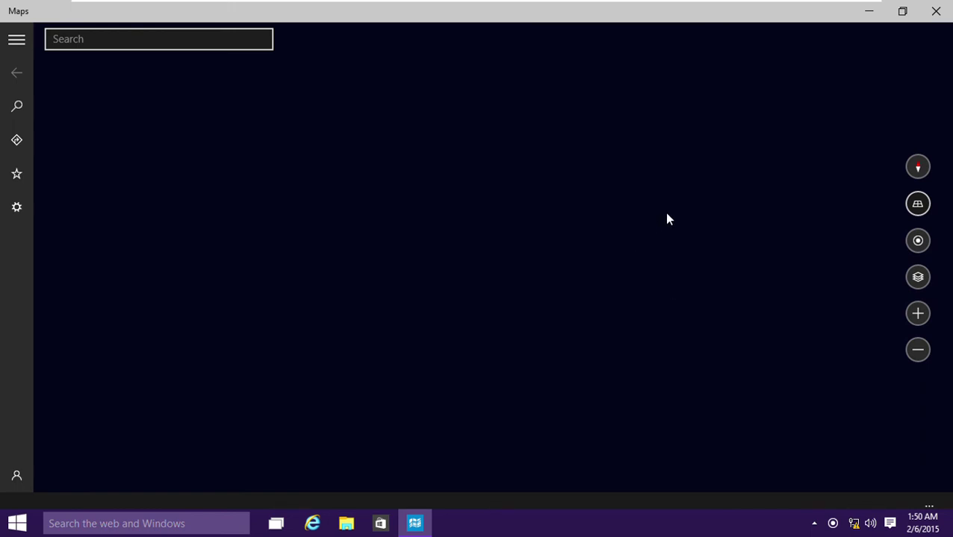
click(935, 10)
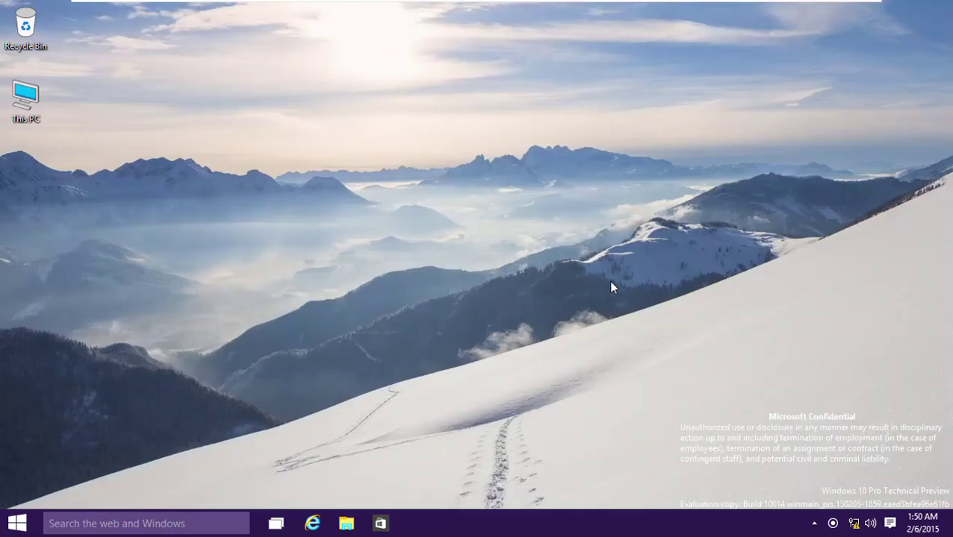
- Shut down the computer
key(alt+F4)
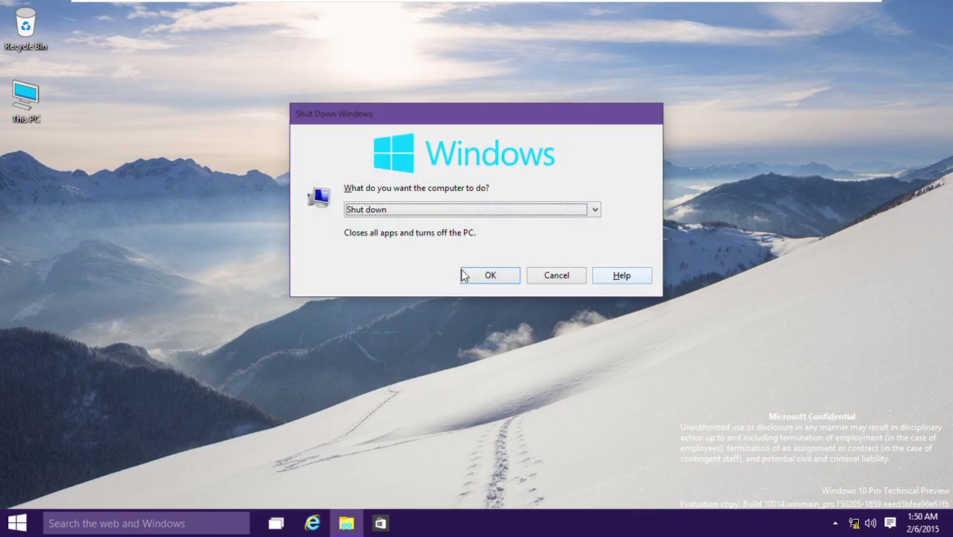
click(470, 279)
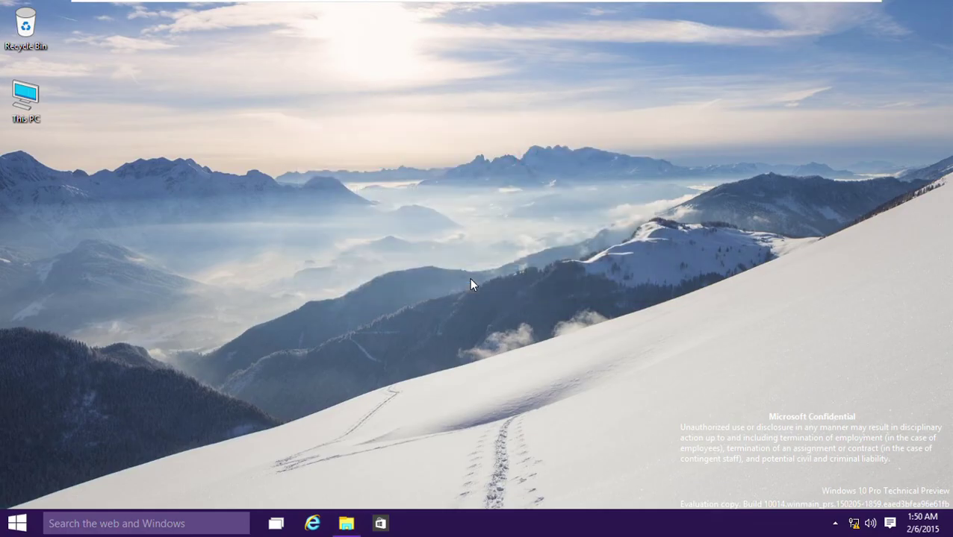